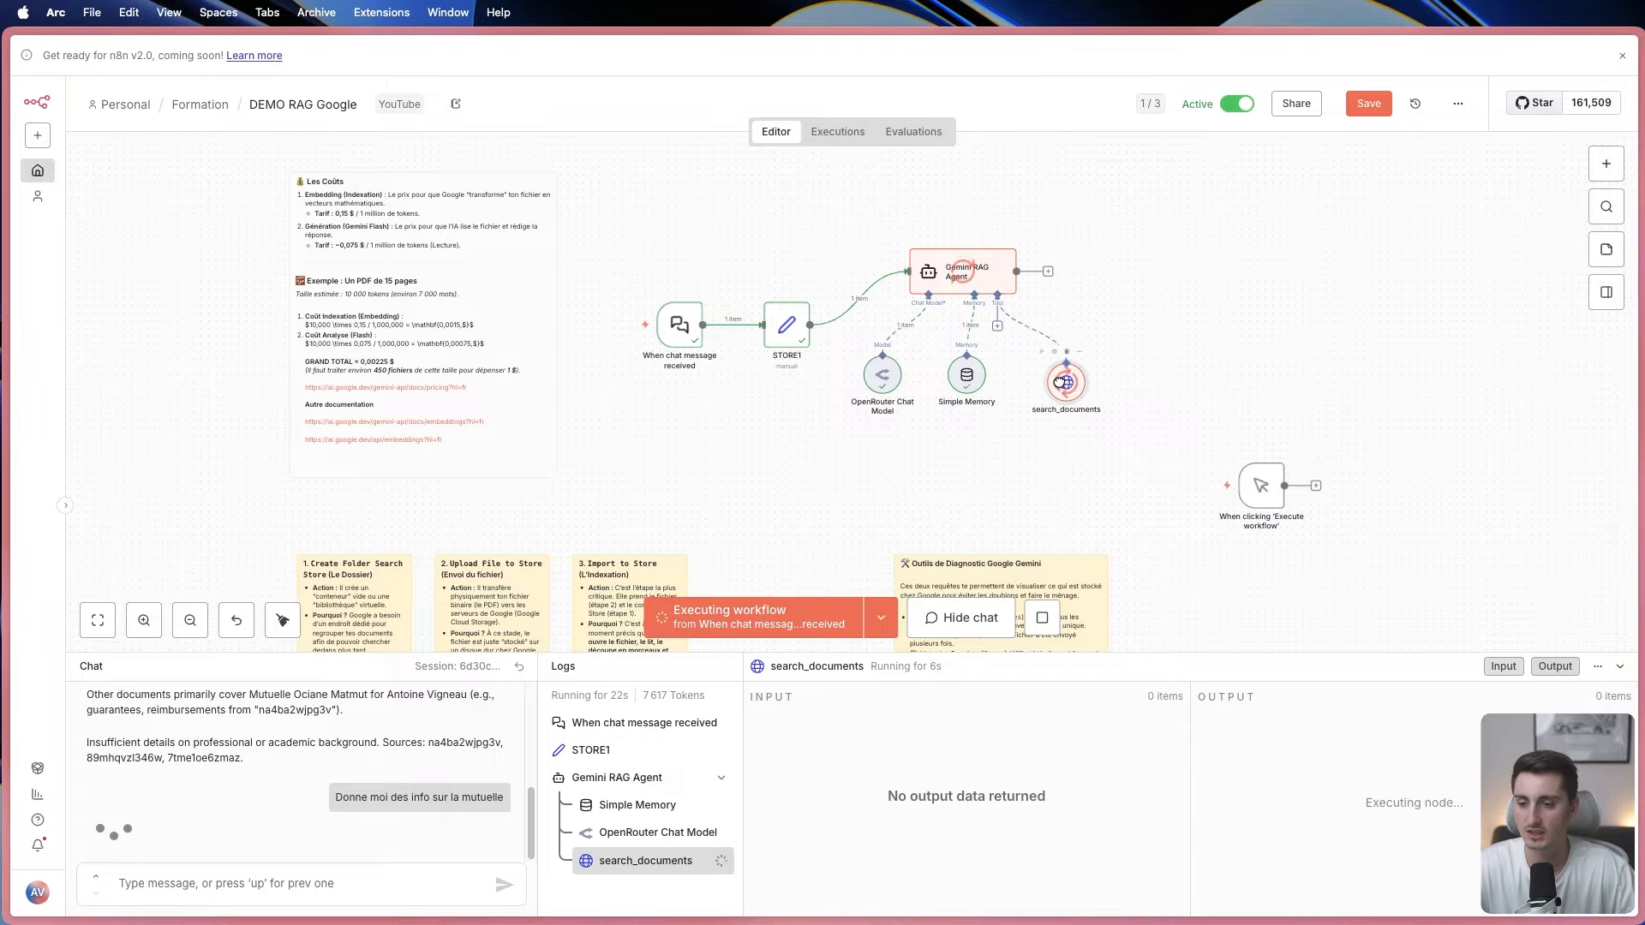
pyautogui.click(634, 833)
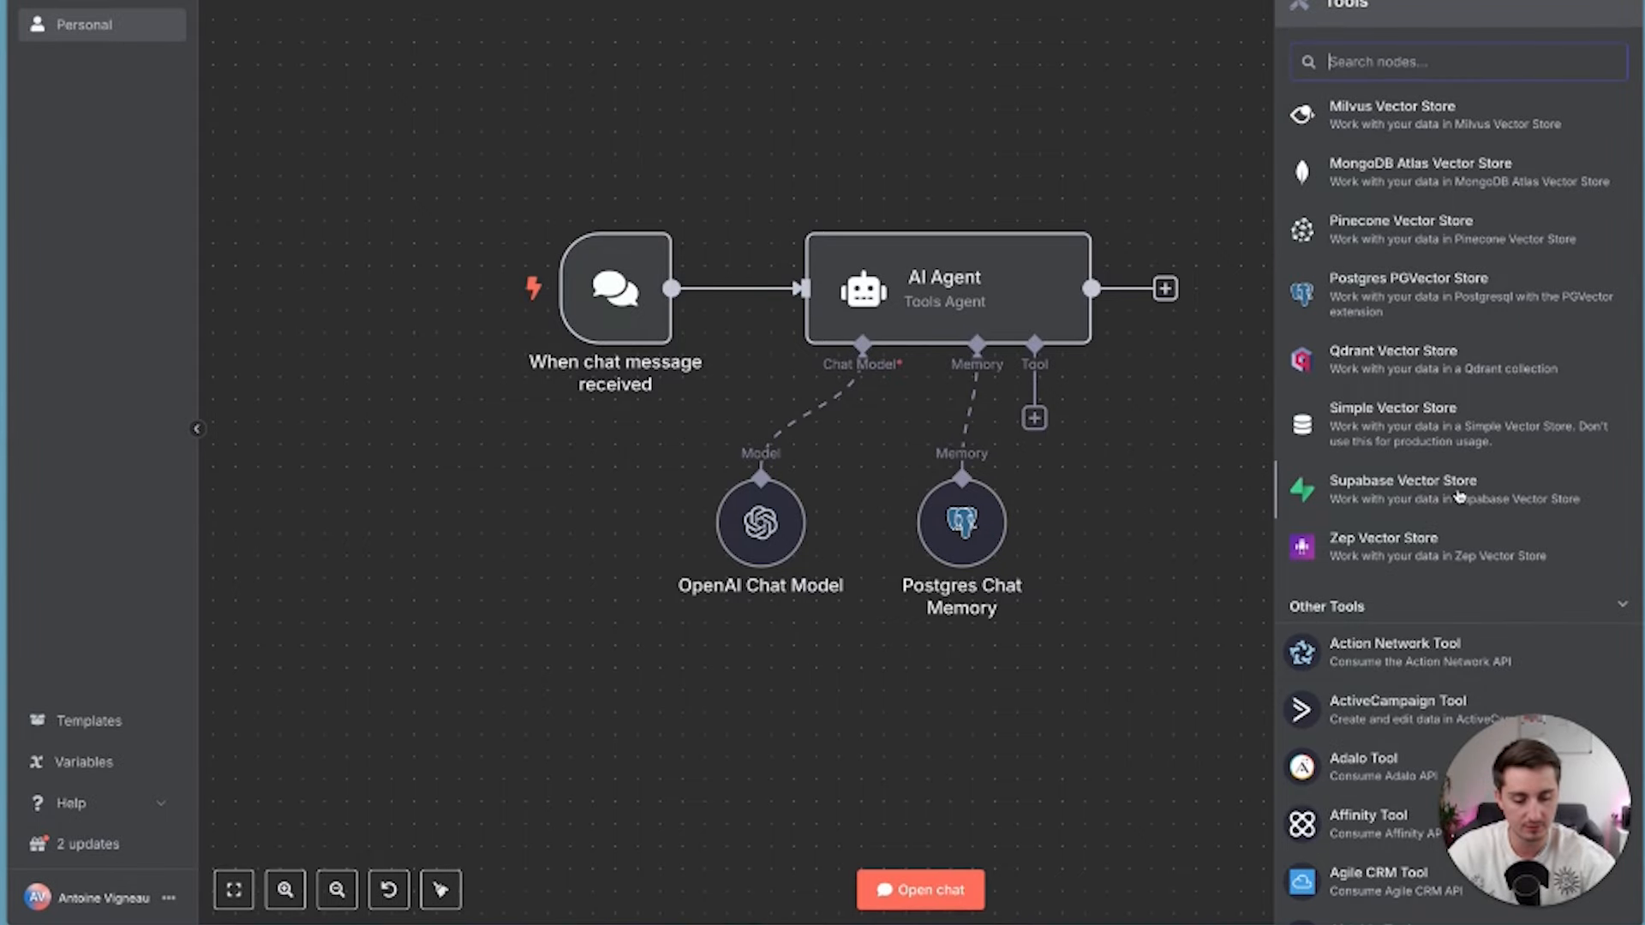
pyautogui.click(1448, 490)
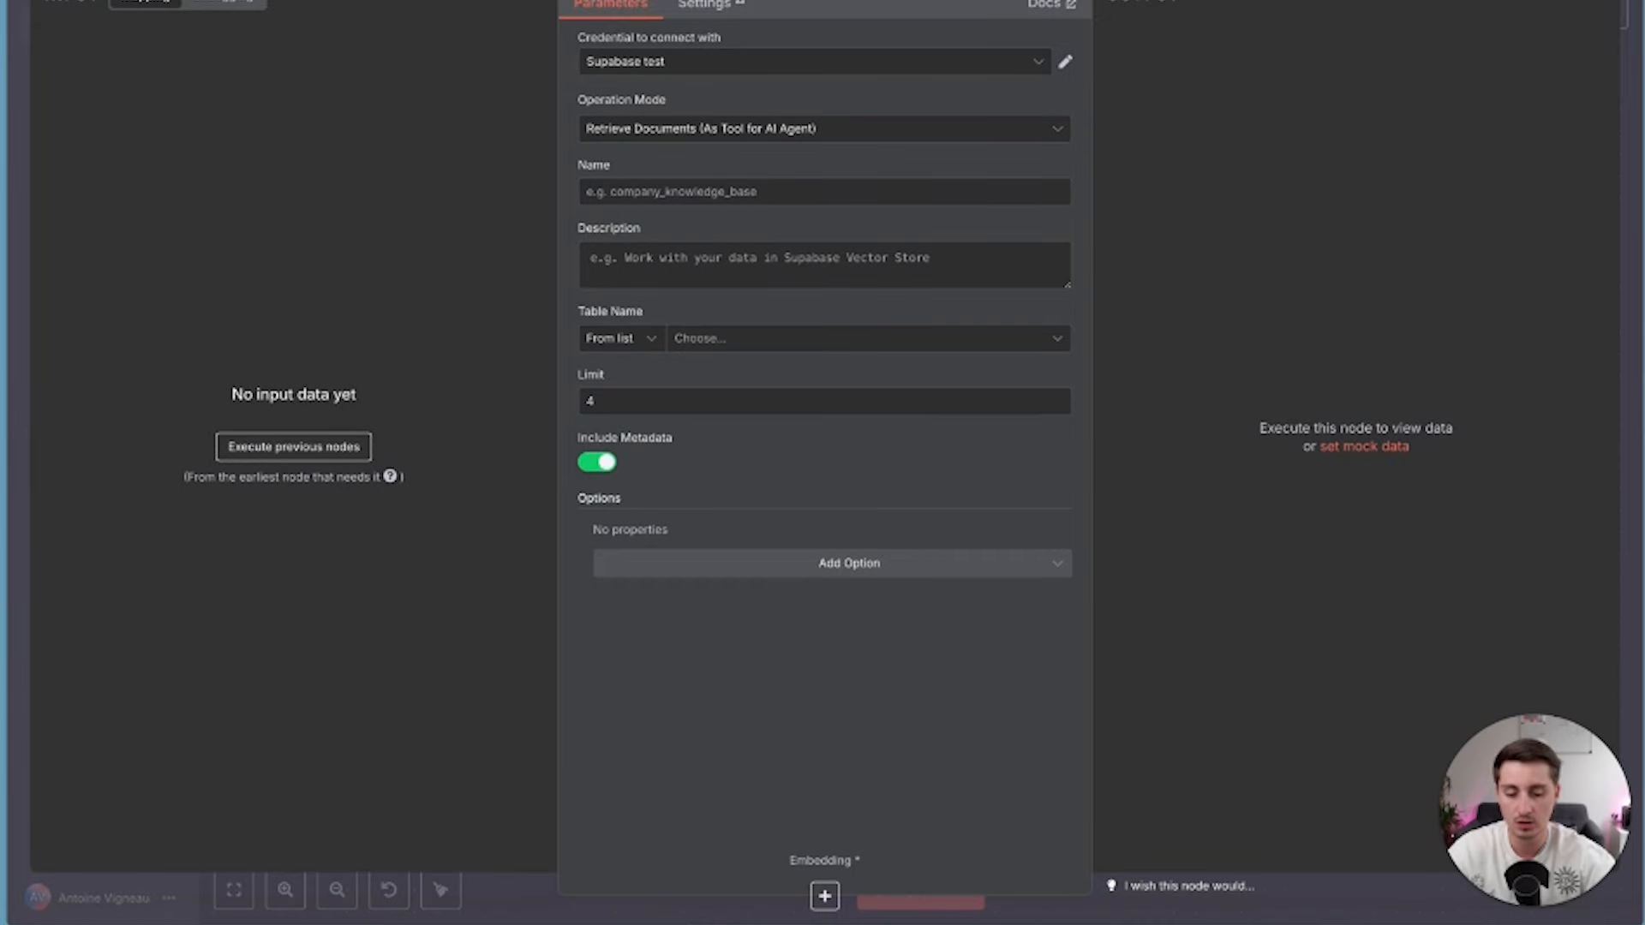
pyautogui.press('Escape')
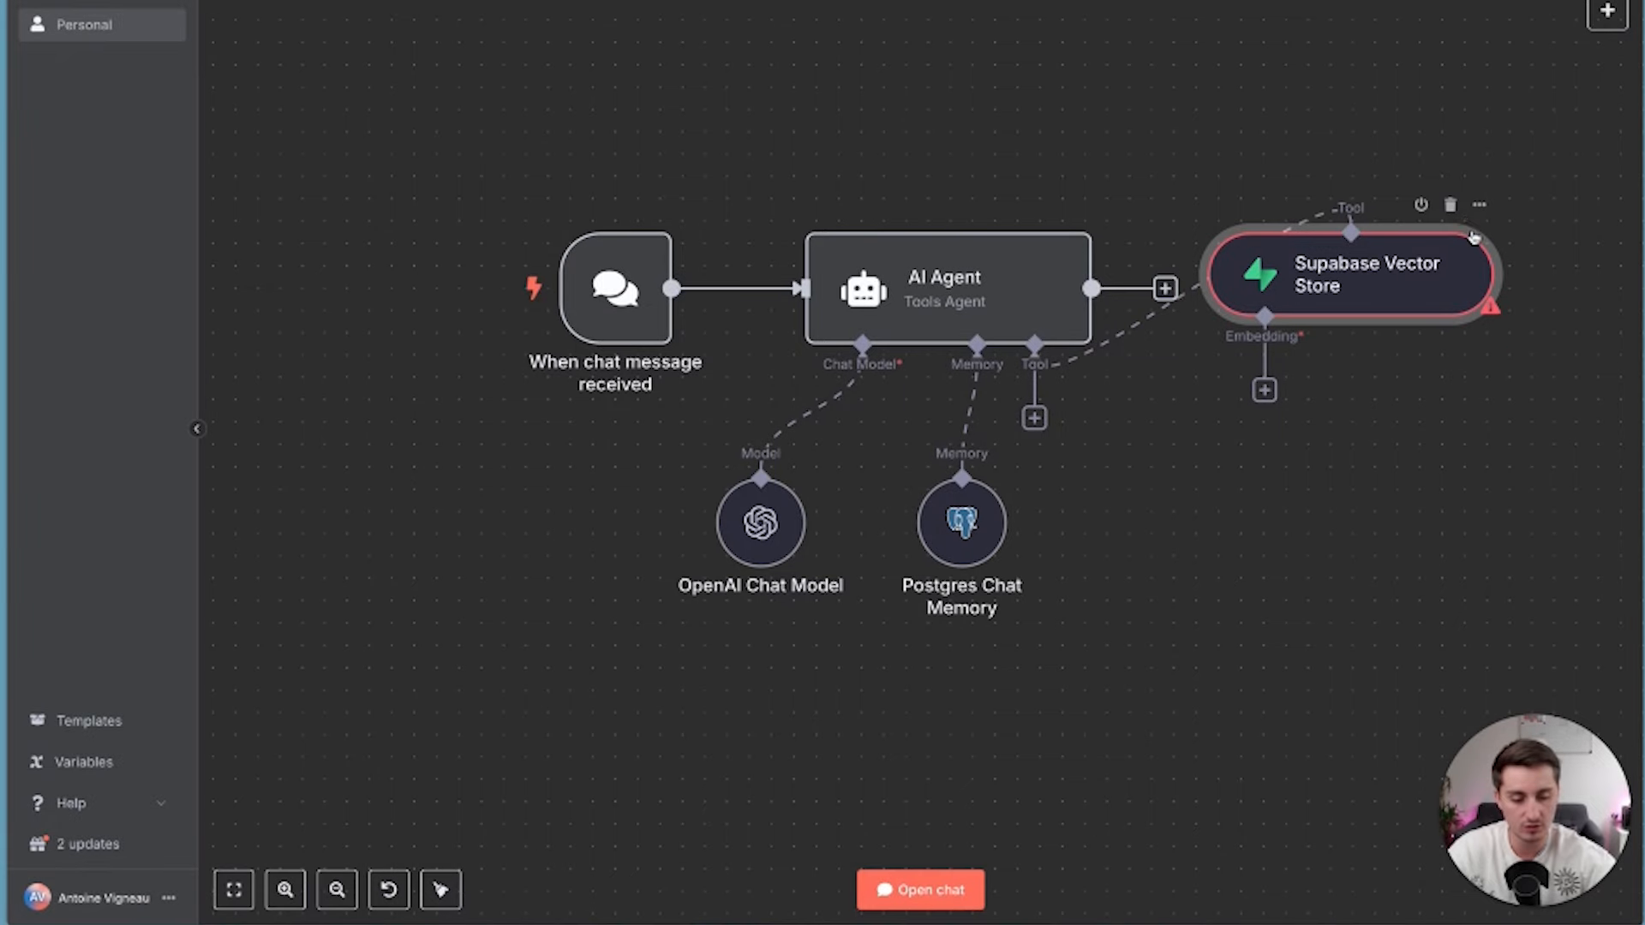
pyautogui.click(1450, 205)
pyautogui.click(1035, 418)
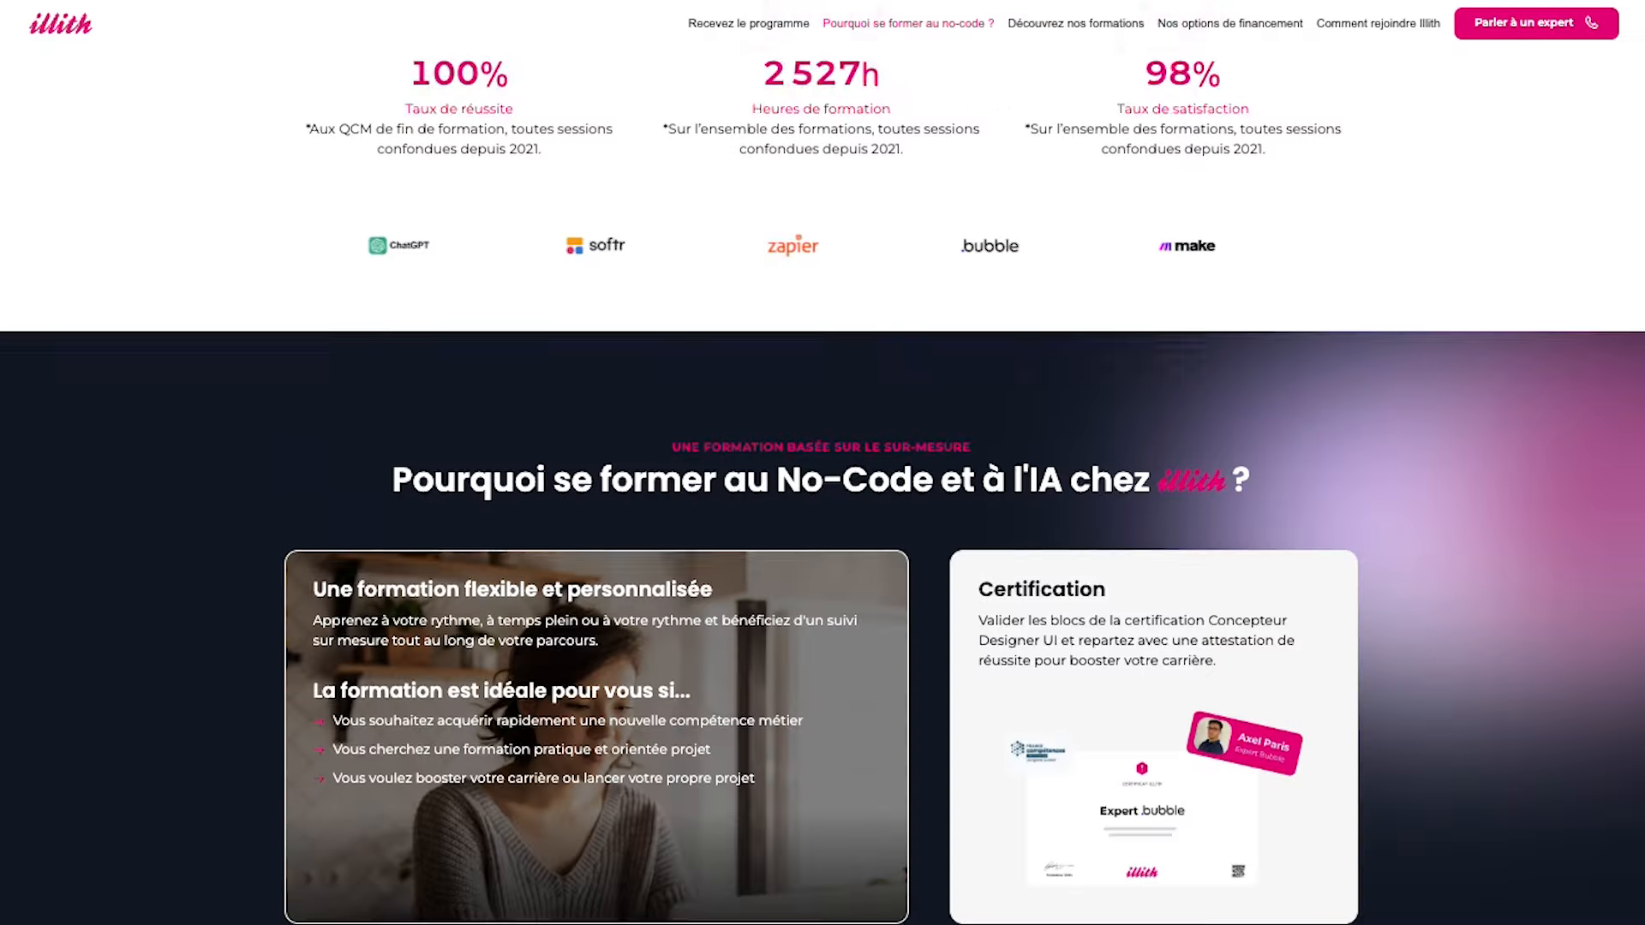
# Read through the illith training site's sections on course programmes, mentoring, financing options, graduate reviews and the joining process.
pyautogui.scroll(-7, 823, 463)
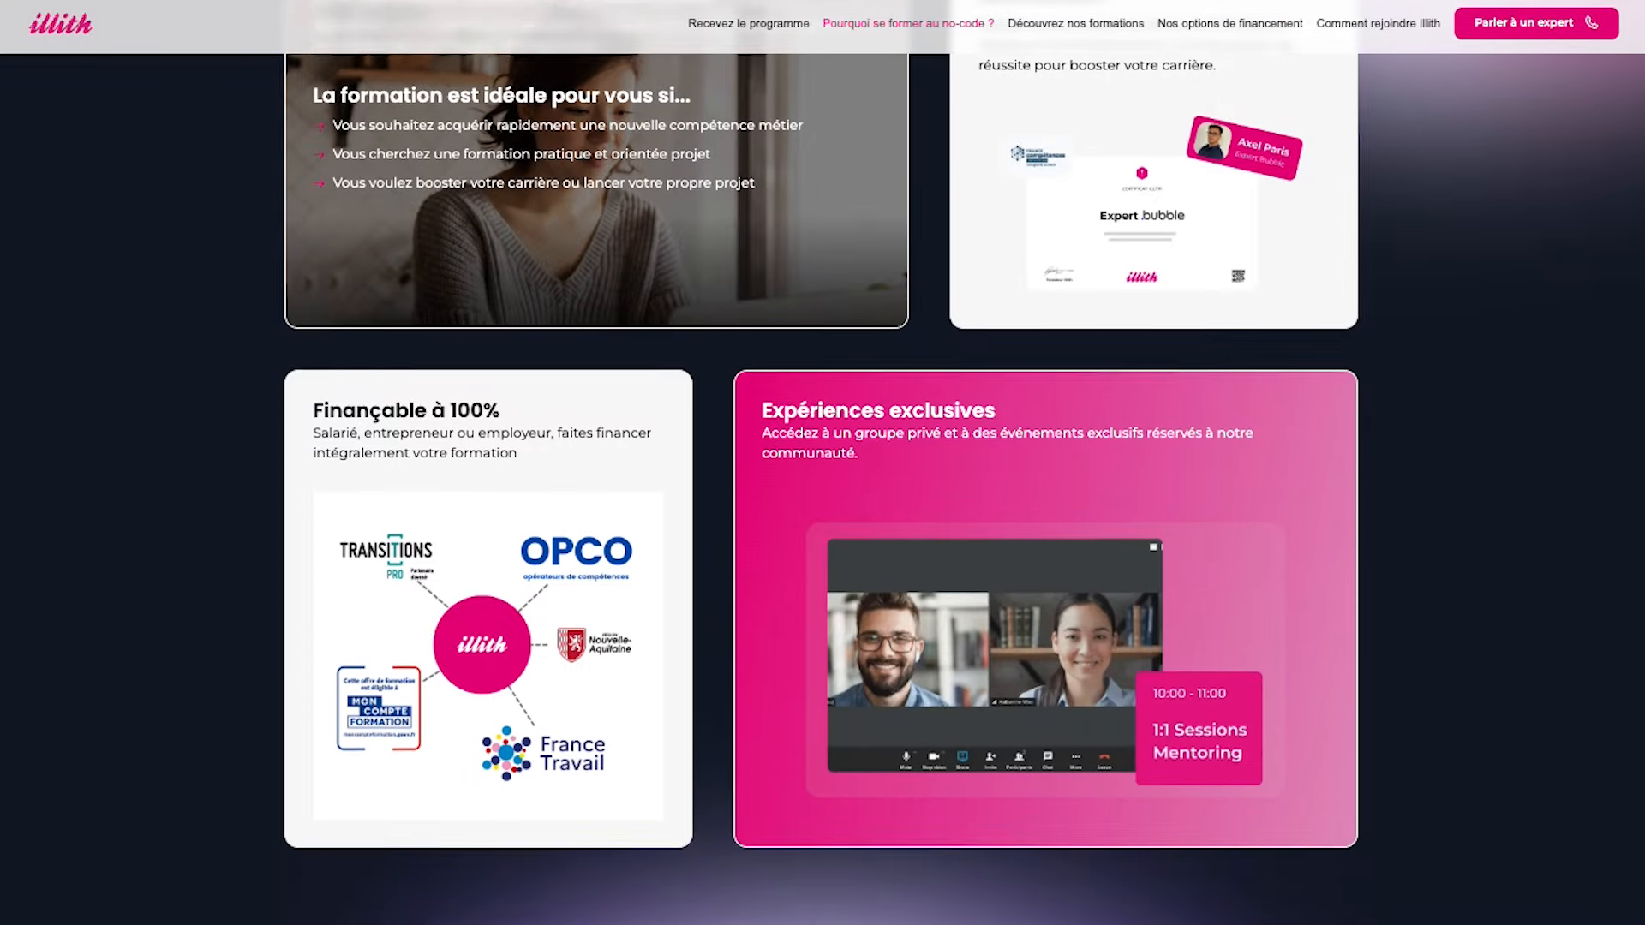
pyautogui.scroll(-7, 1311, 736)
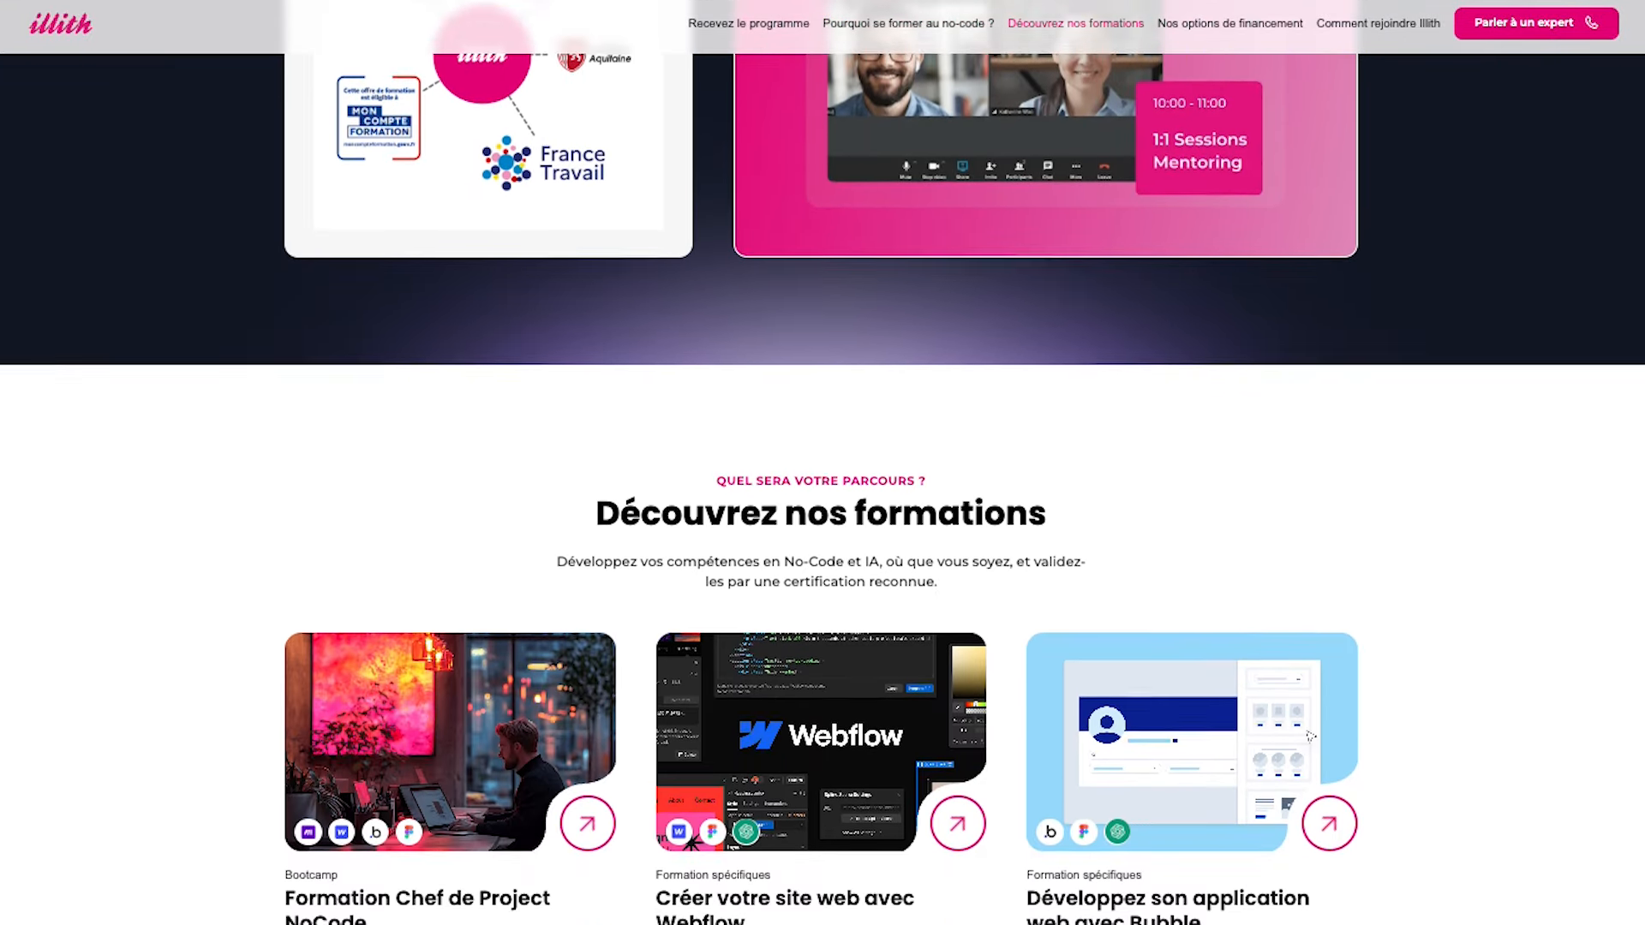
pyautogui.scroll(-7, 822, 463)
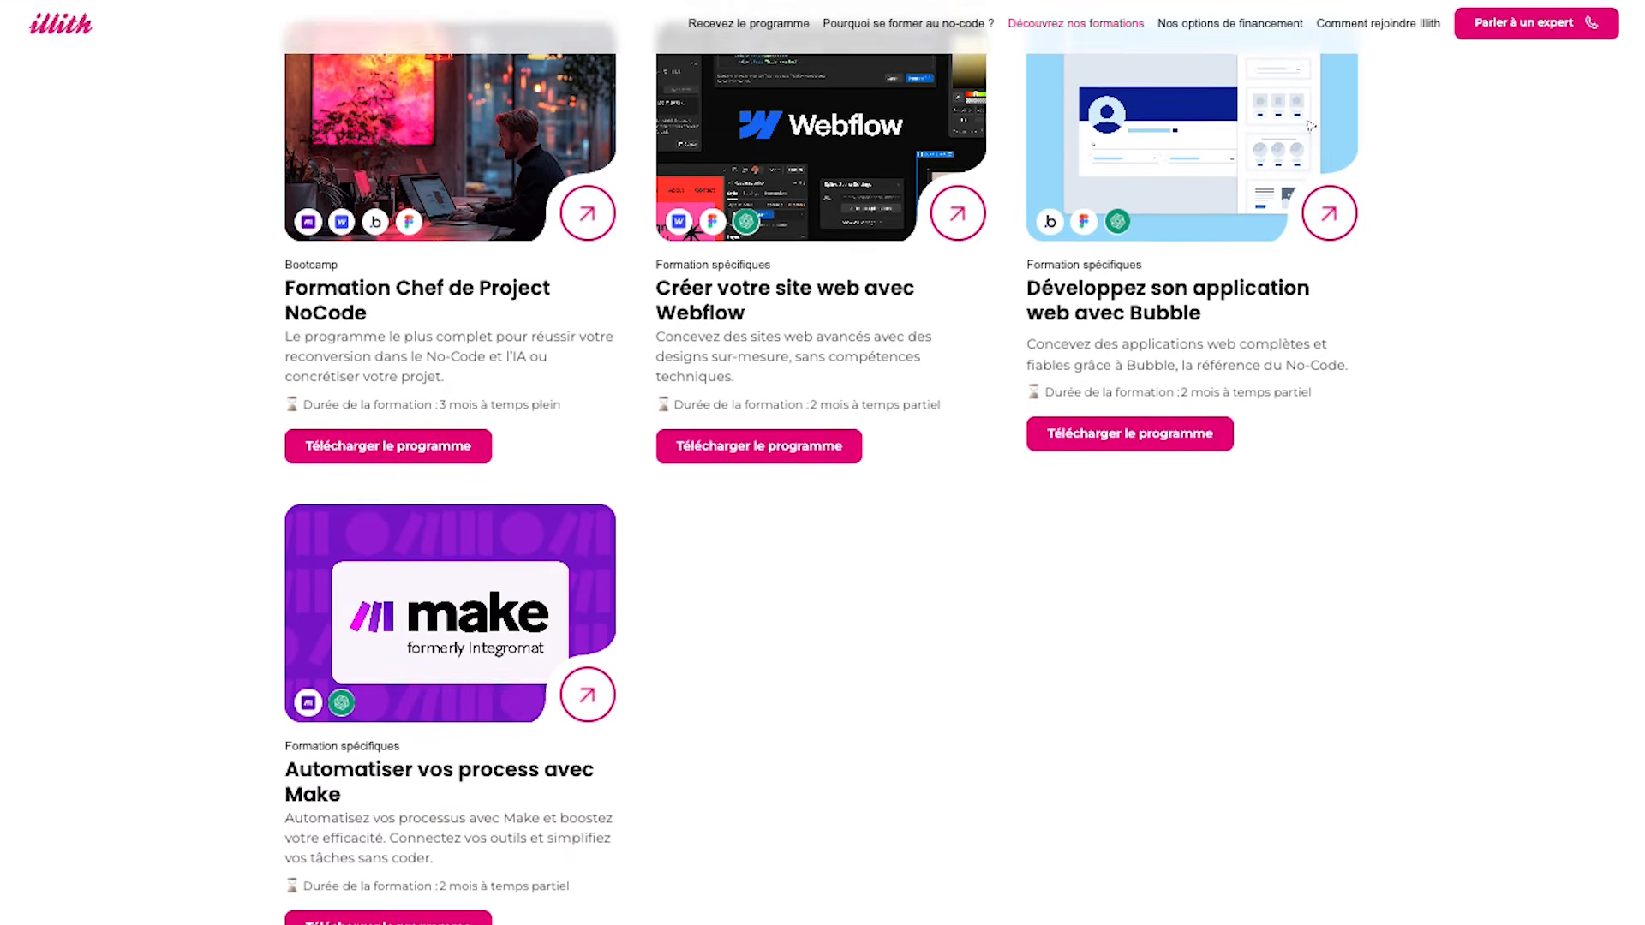
pyautogui.scroll(-7, 822, 462)
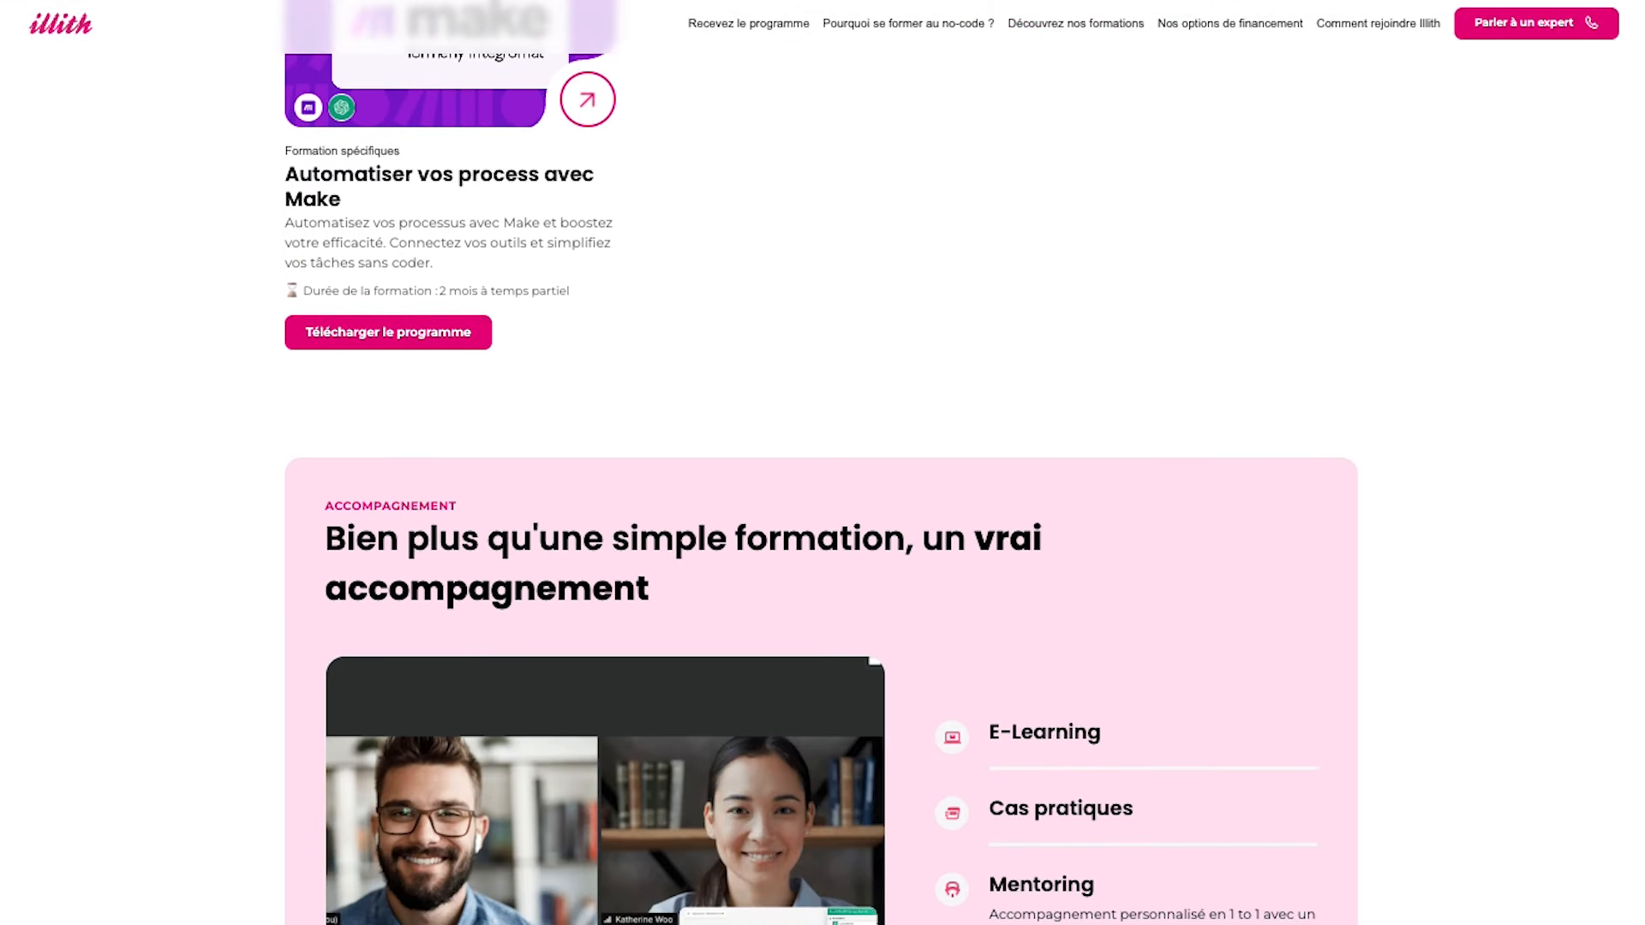
pyautogui.scroll(-7, 823, 463)
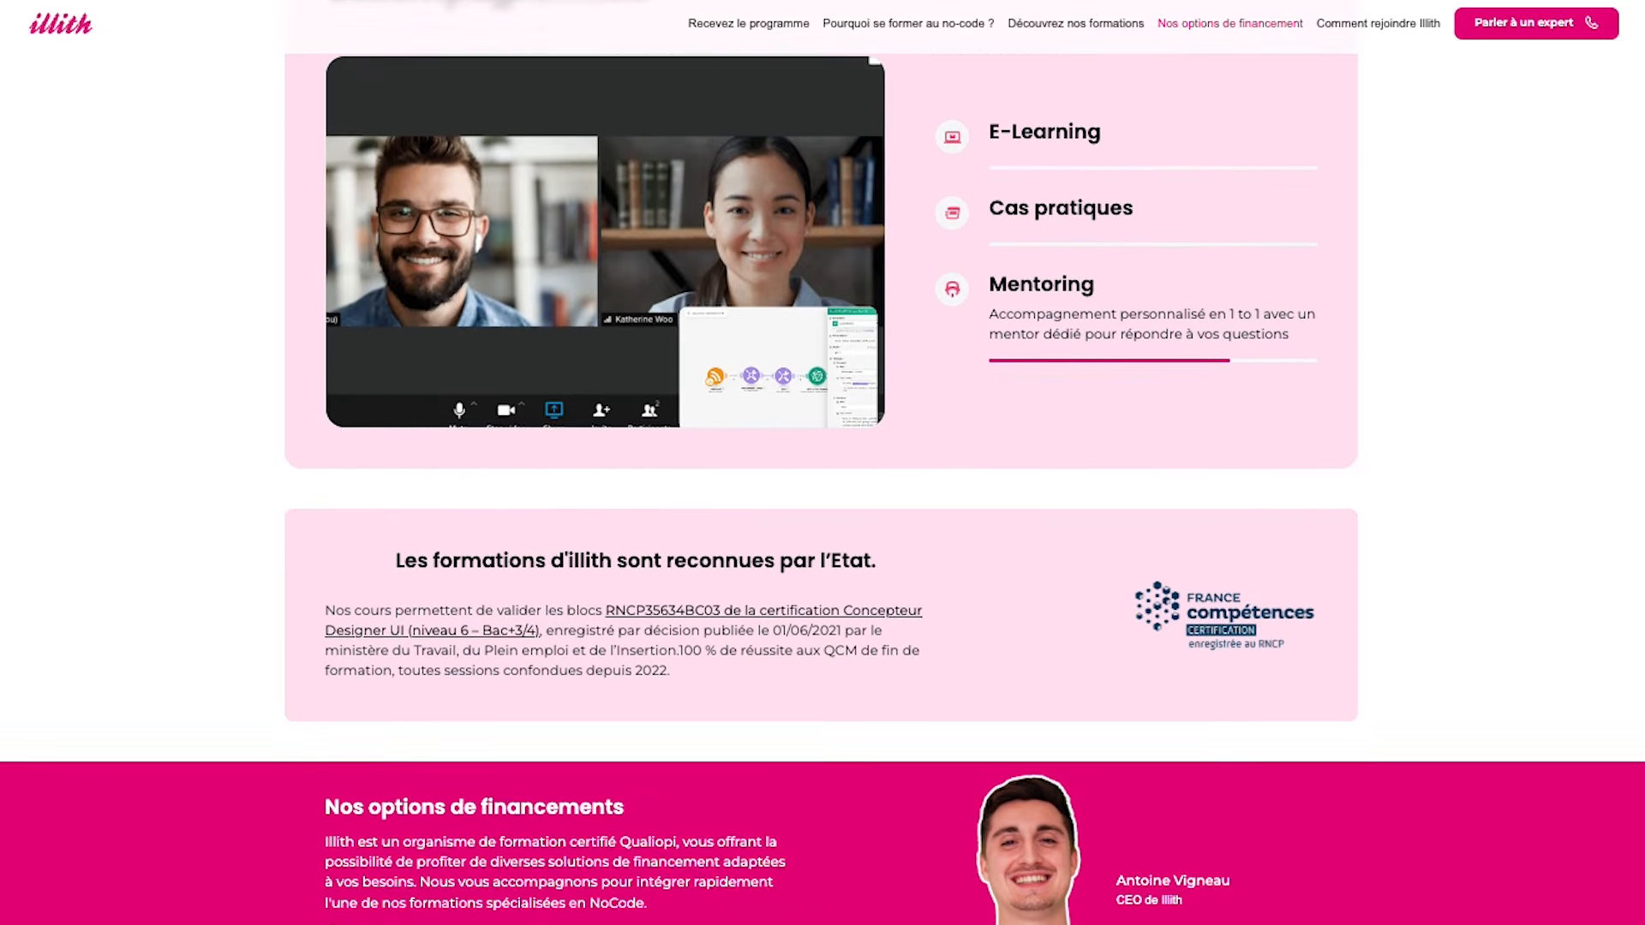
pyautogui.scroll(-7, 823, 463)
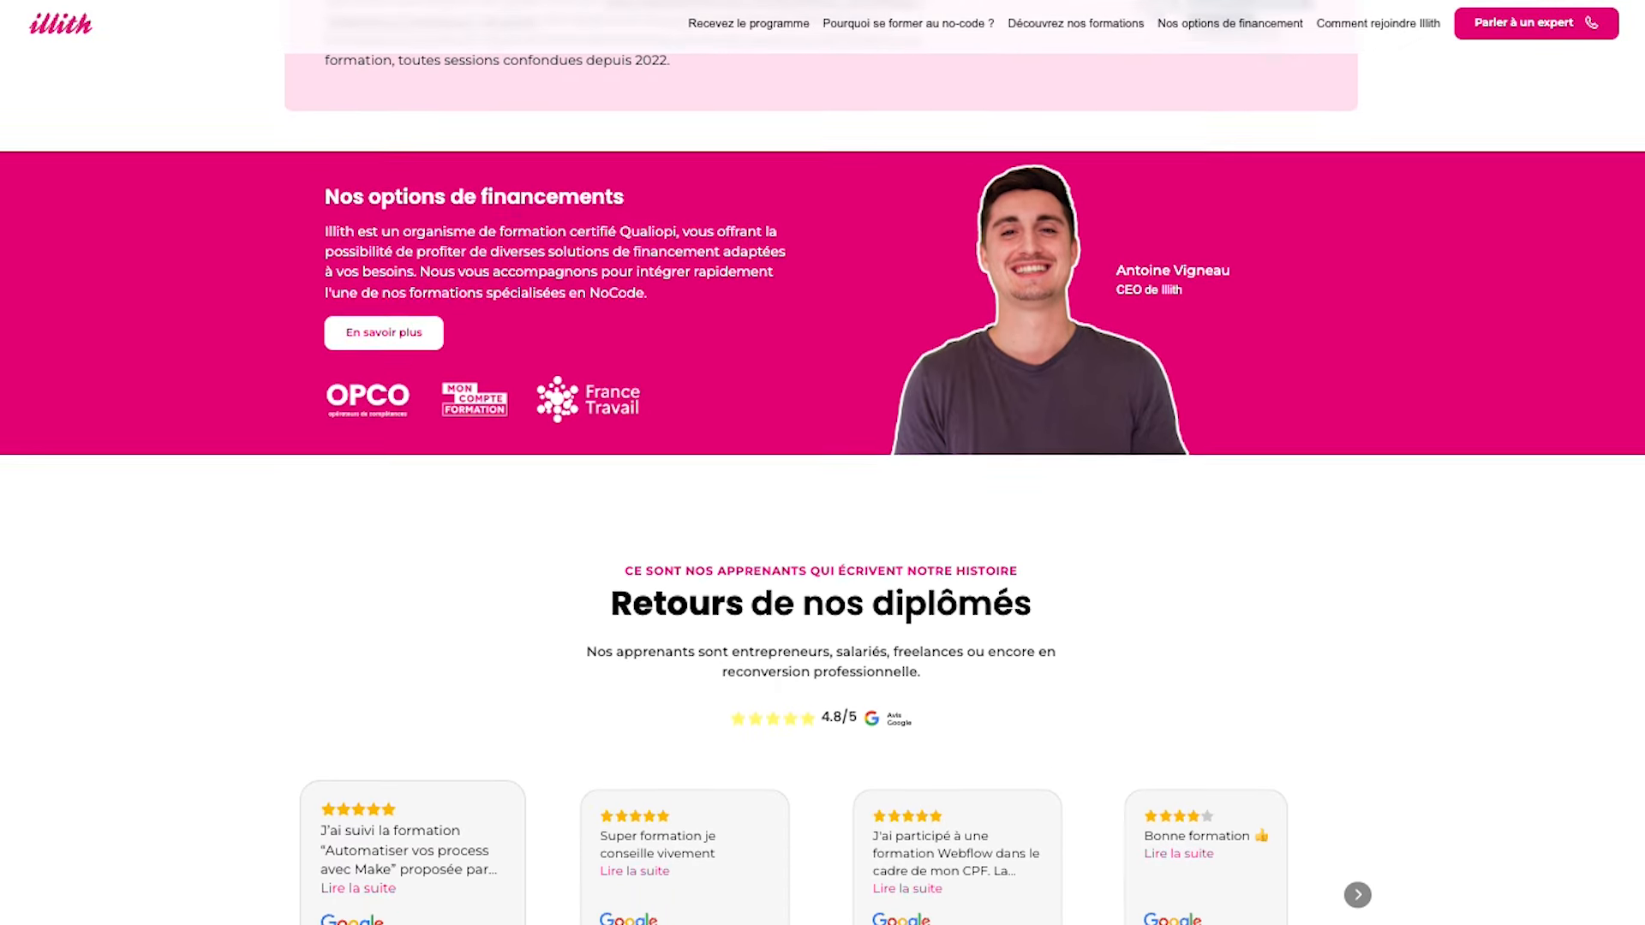
pyautogui.scroll(-7, 823, 463)
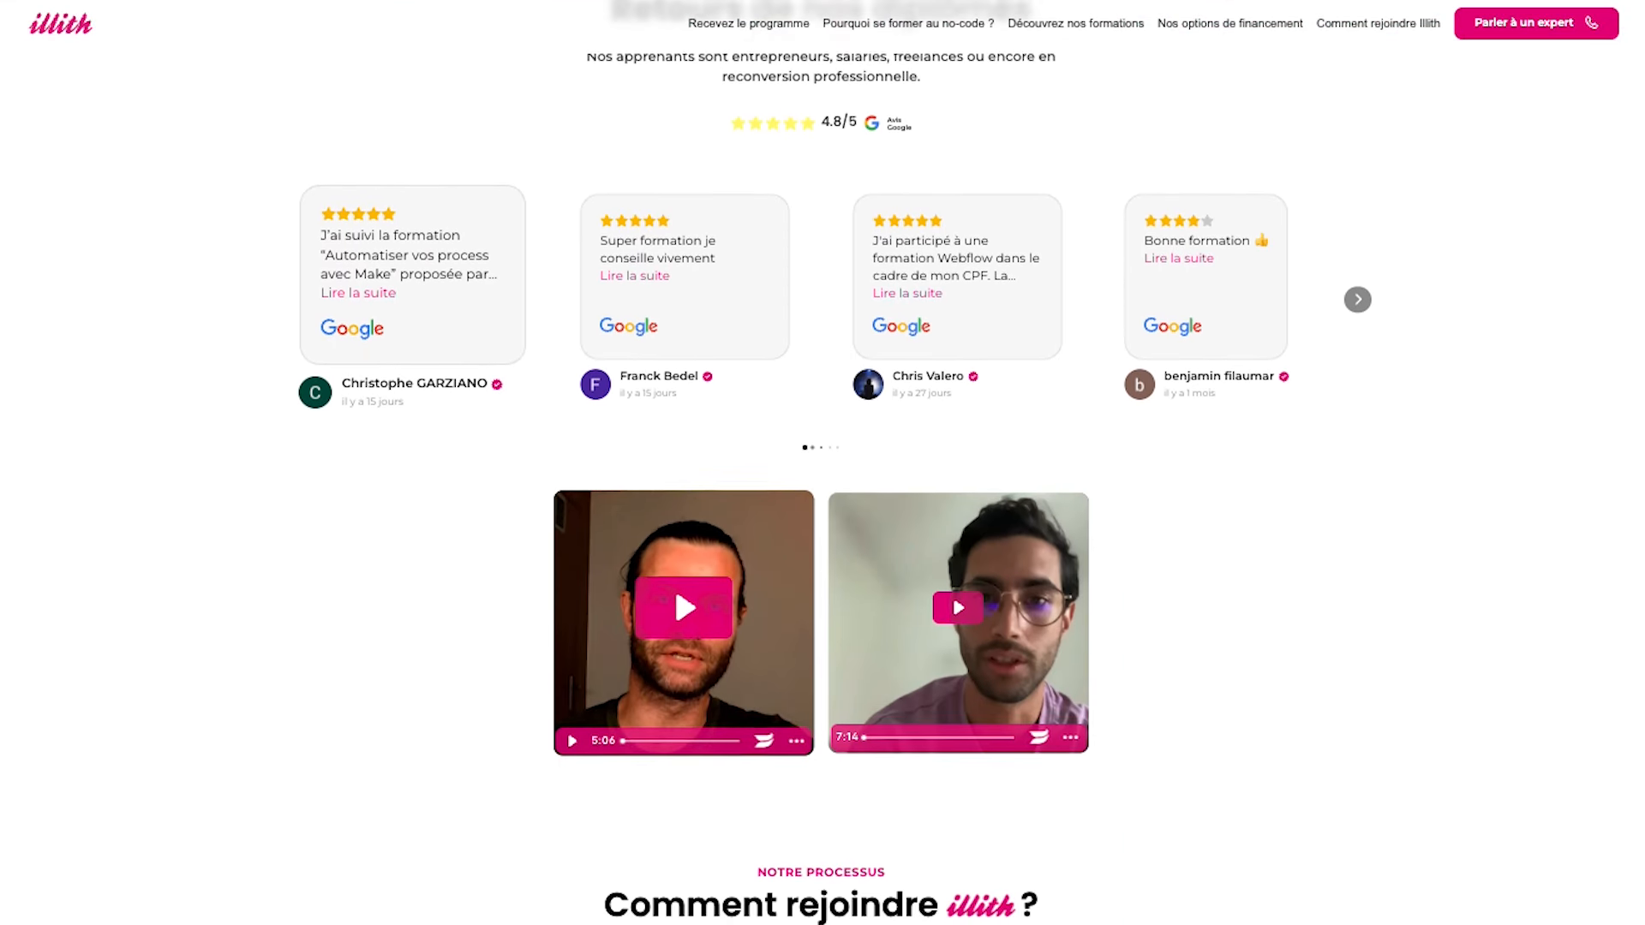
pyautogui.scroll(-7, 822, 463)
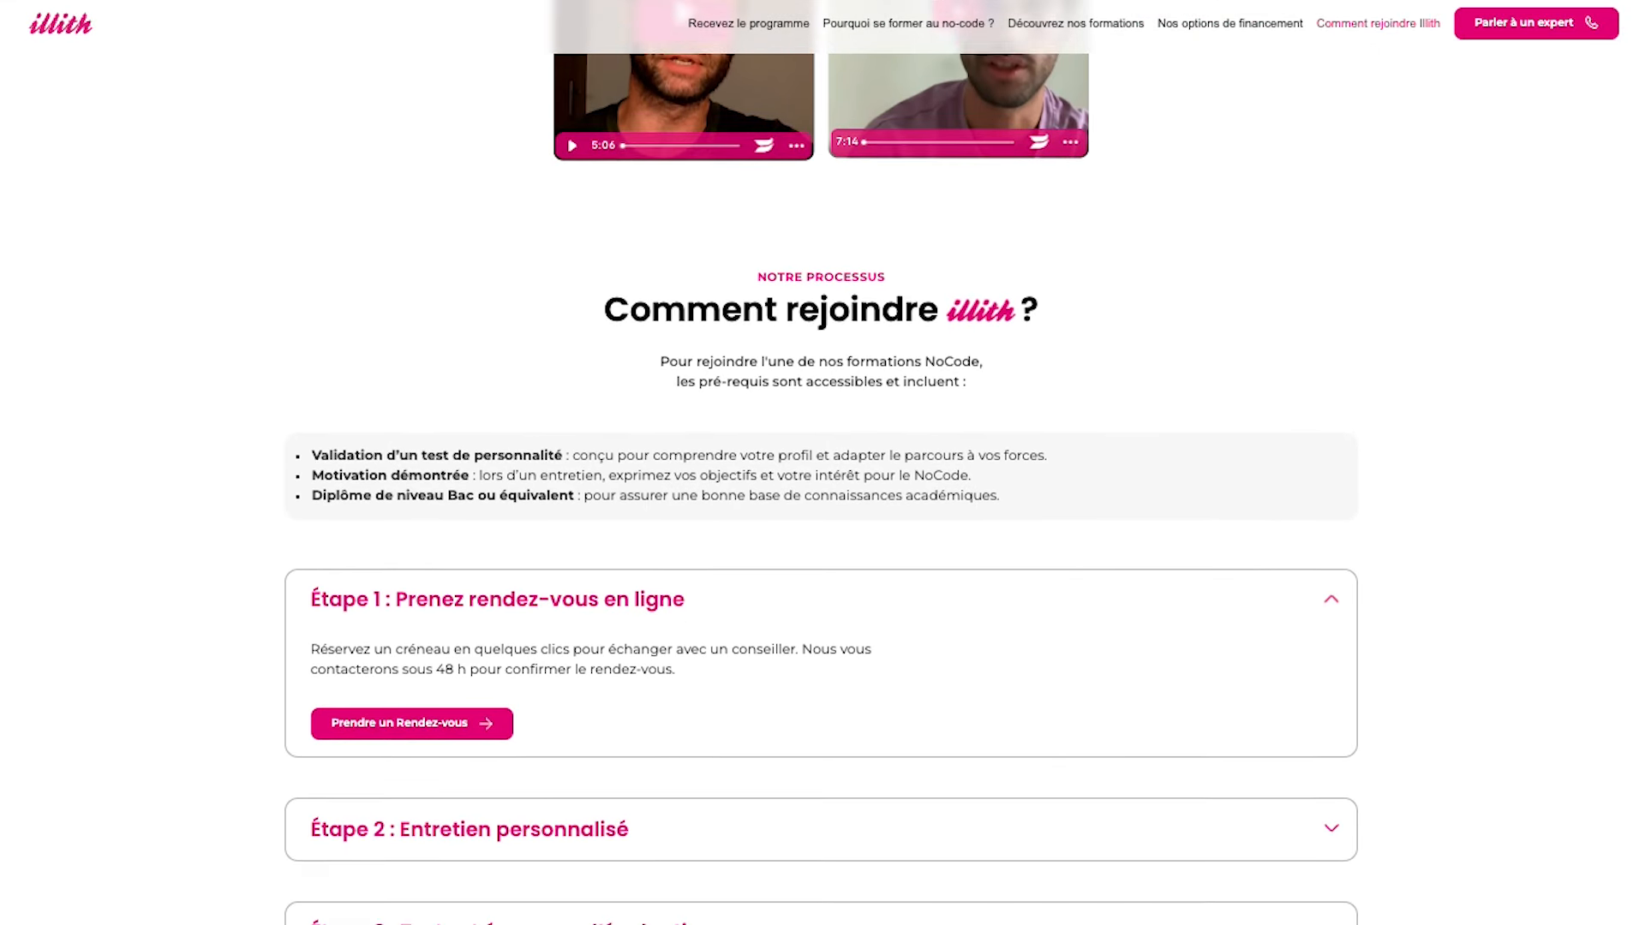
pyautogui.scroll(-4, 823, 462)
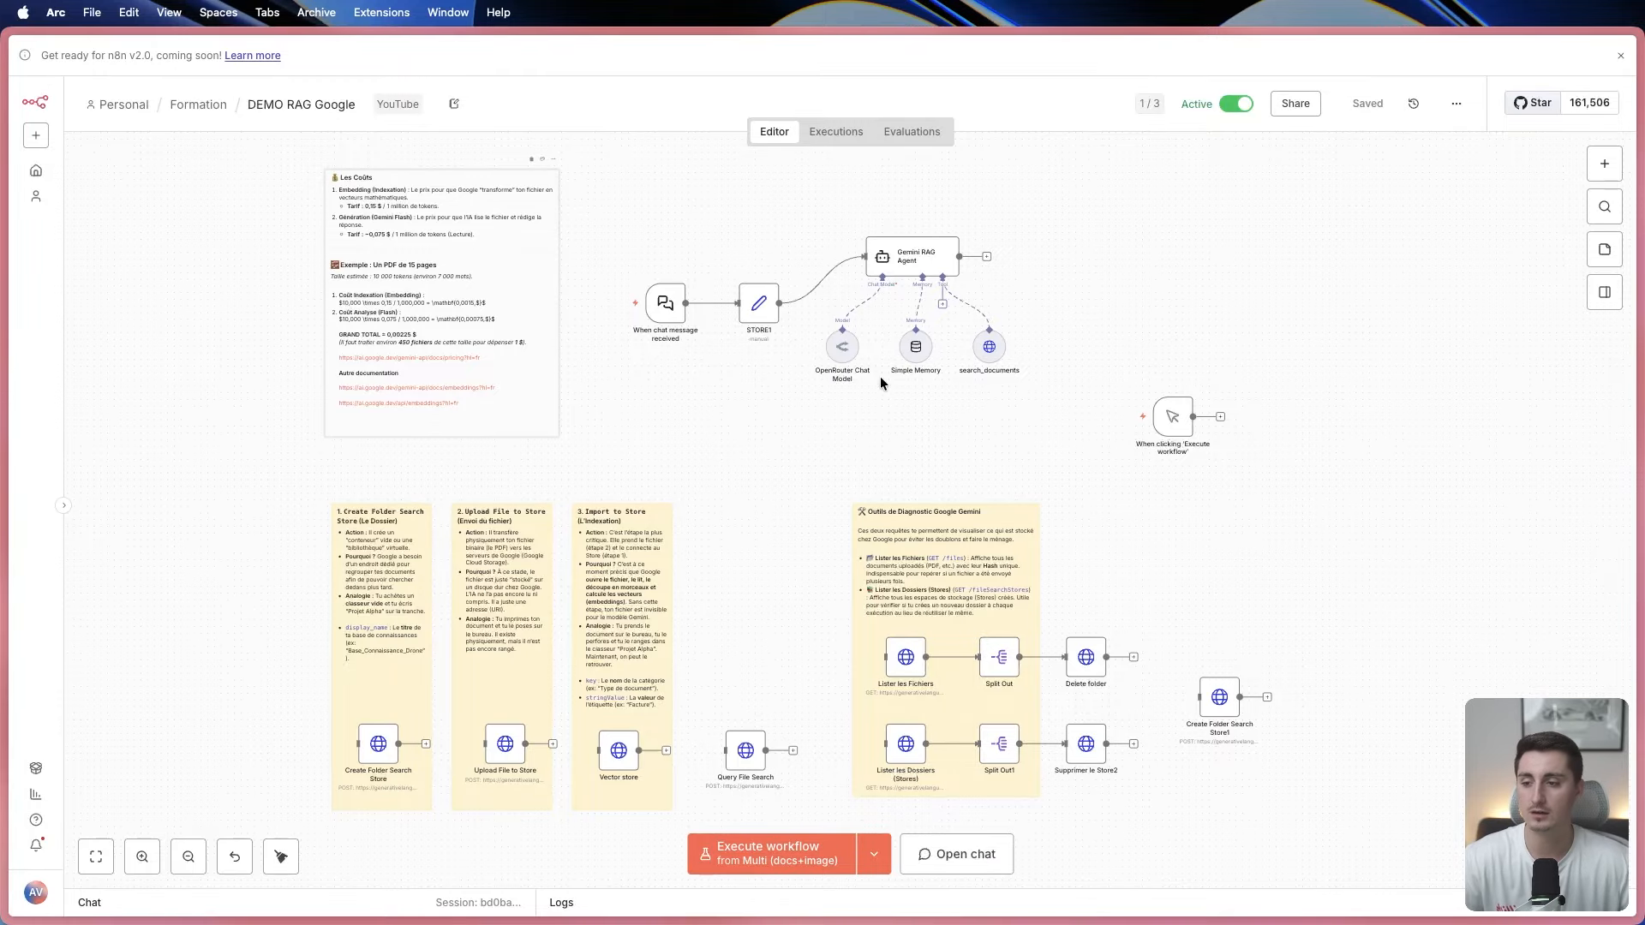
# Open the "Use RAG ?" workflow from the Formation folder and focus on its Google Drive to Supabase Vector Store1 branch.
pyautogui.scroll(5, 896, 378)
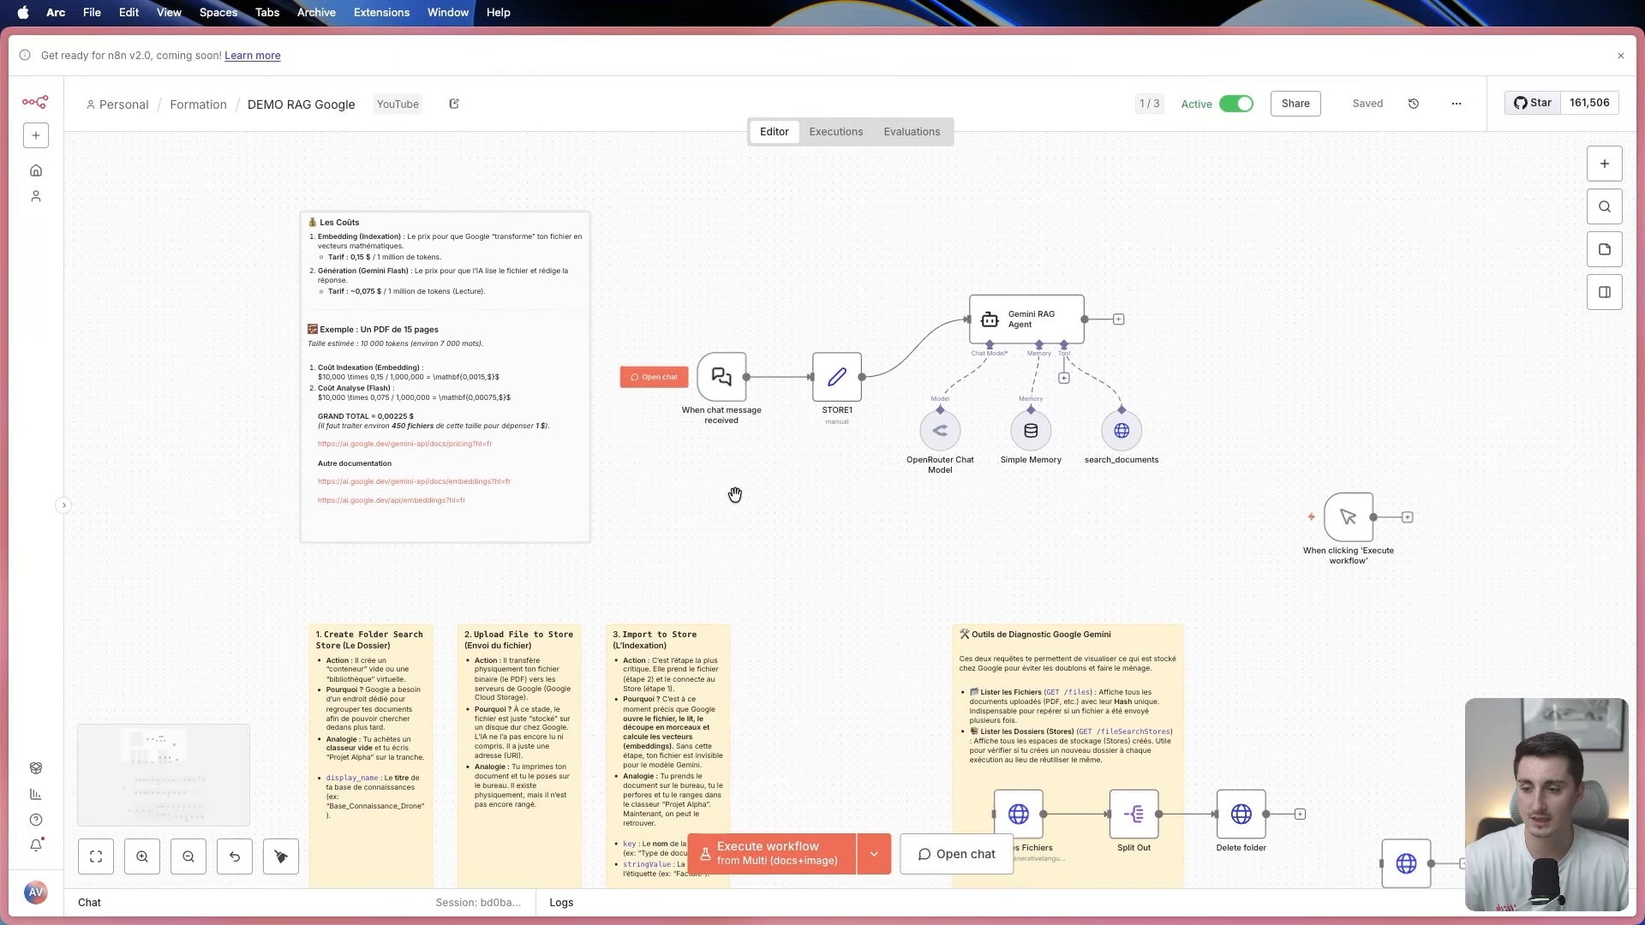
pyautogui.click(190, 105)
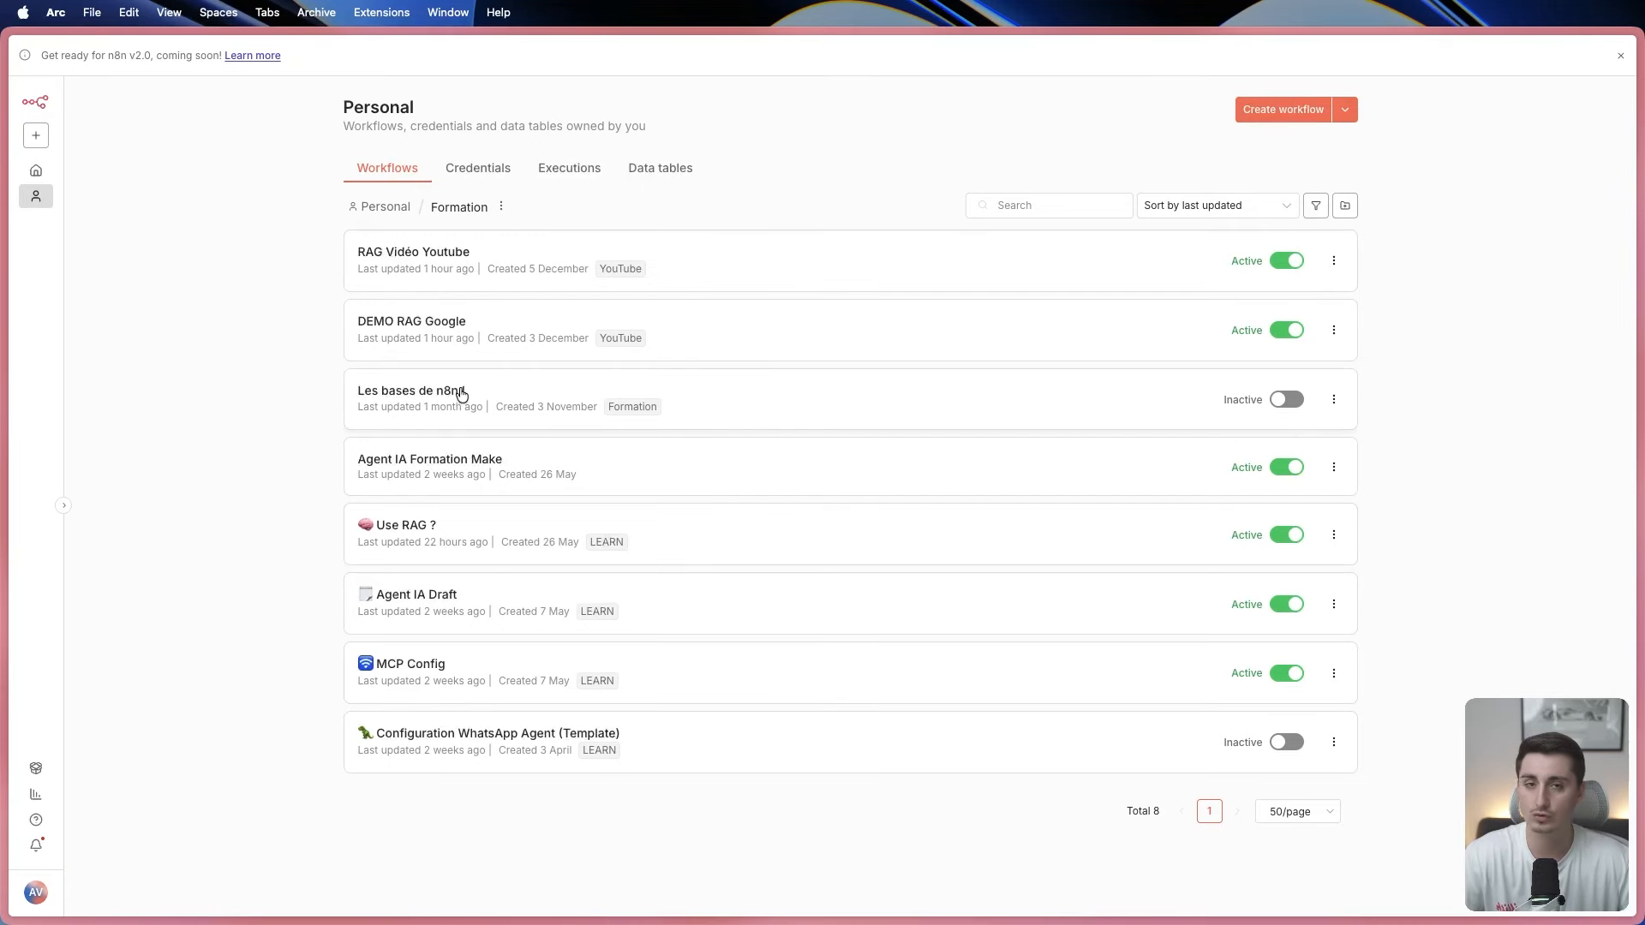
pyautogui.click(399, 524)
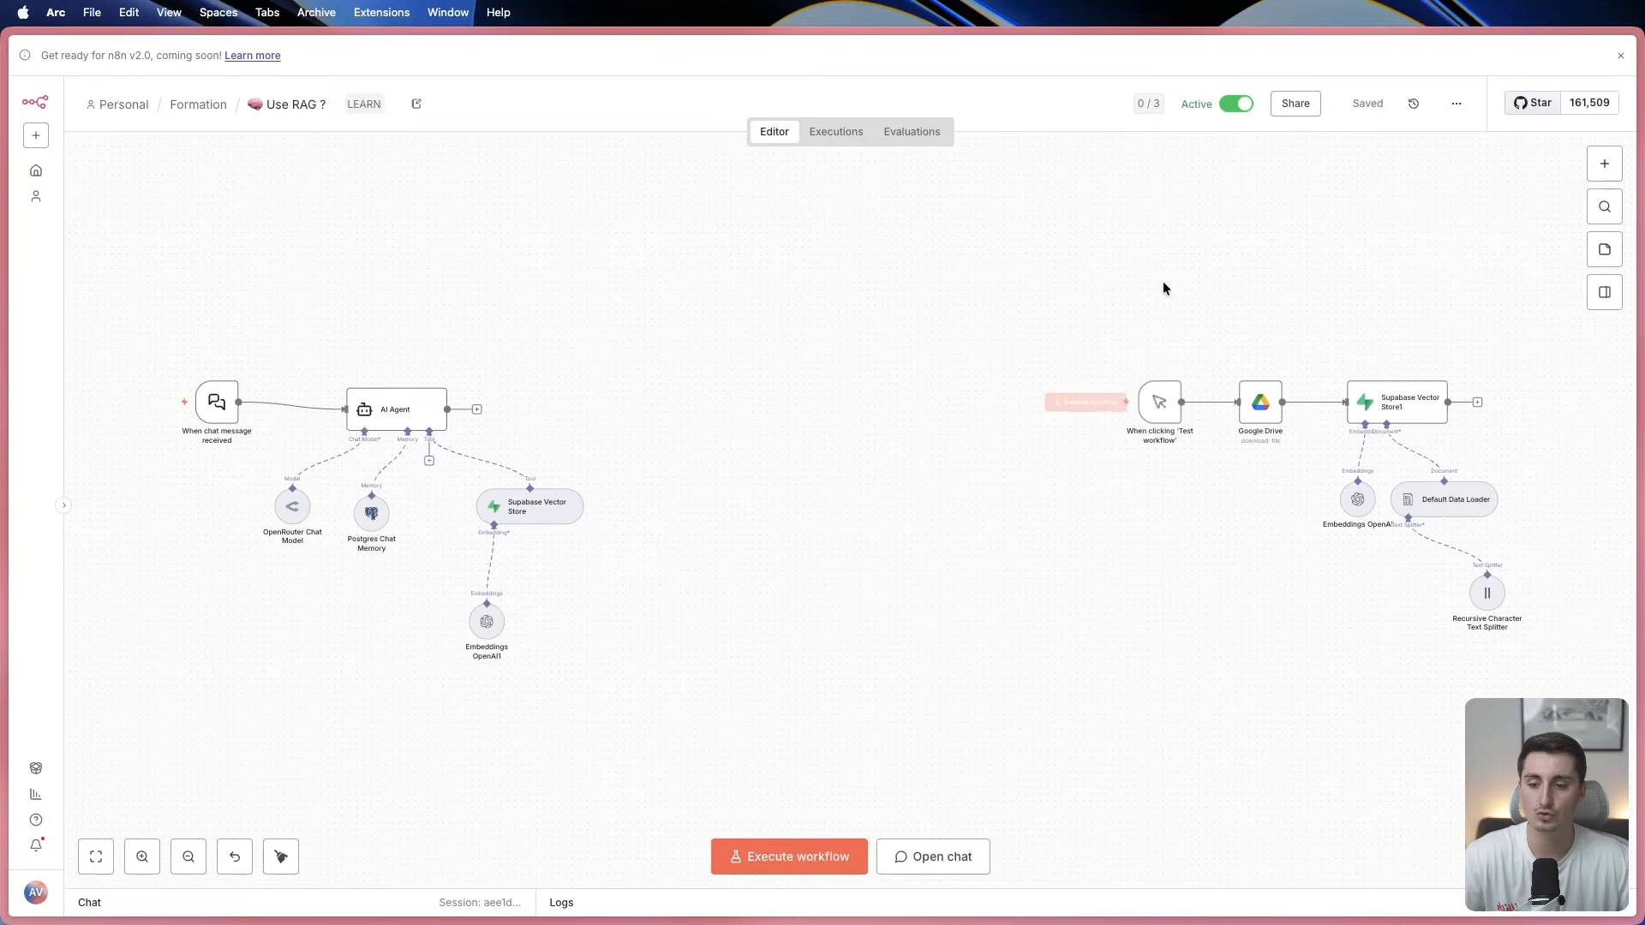
pyautogui.scroll(3, 966, 296)
pyautogui.moveTo(959, 342); pyautogui.dragTo(680, 293)
pyautogui.scroll(1, 780, 297)
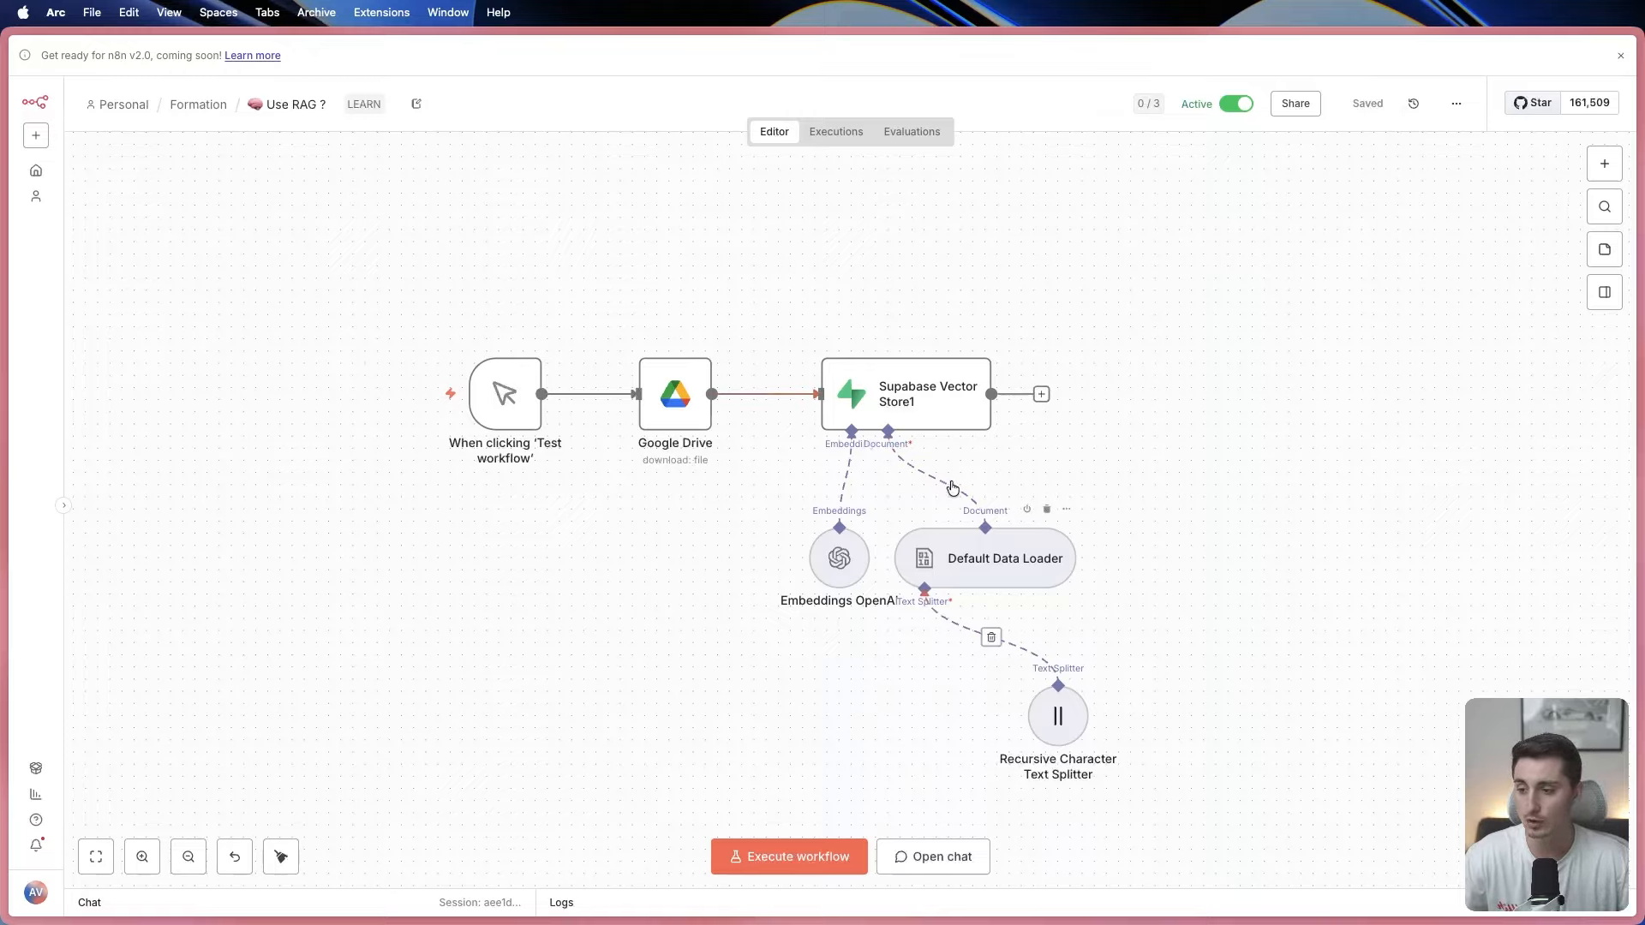
# Reposition the Google Drive node in its row and the Embeddings OpenAI node beneath Supabase Vector Store1.
pyautogui.moveTo(689, 378); pyautogui.dragTo(701, 305)
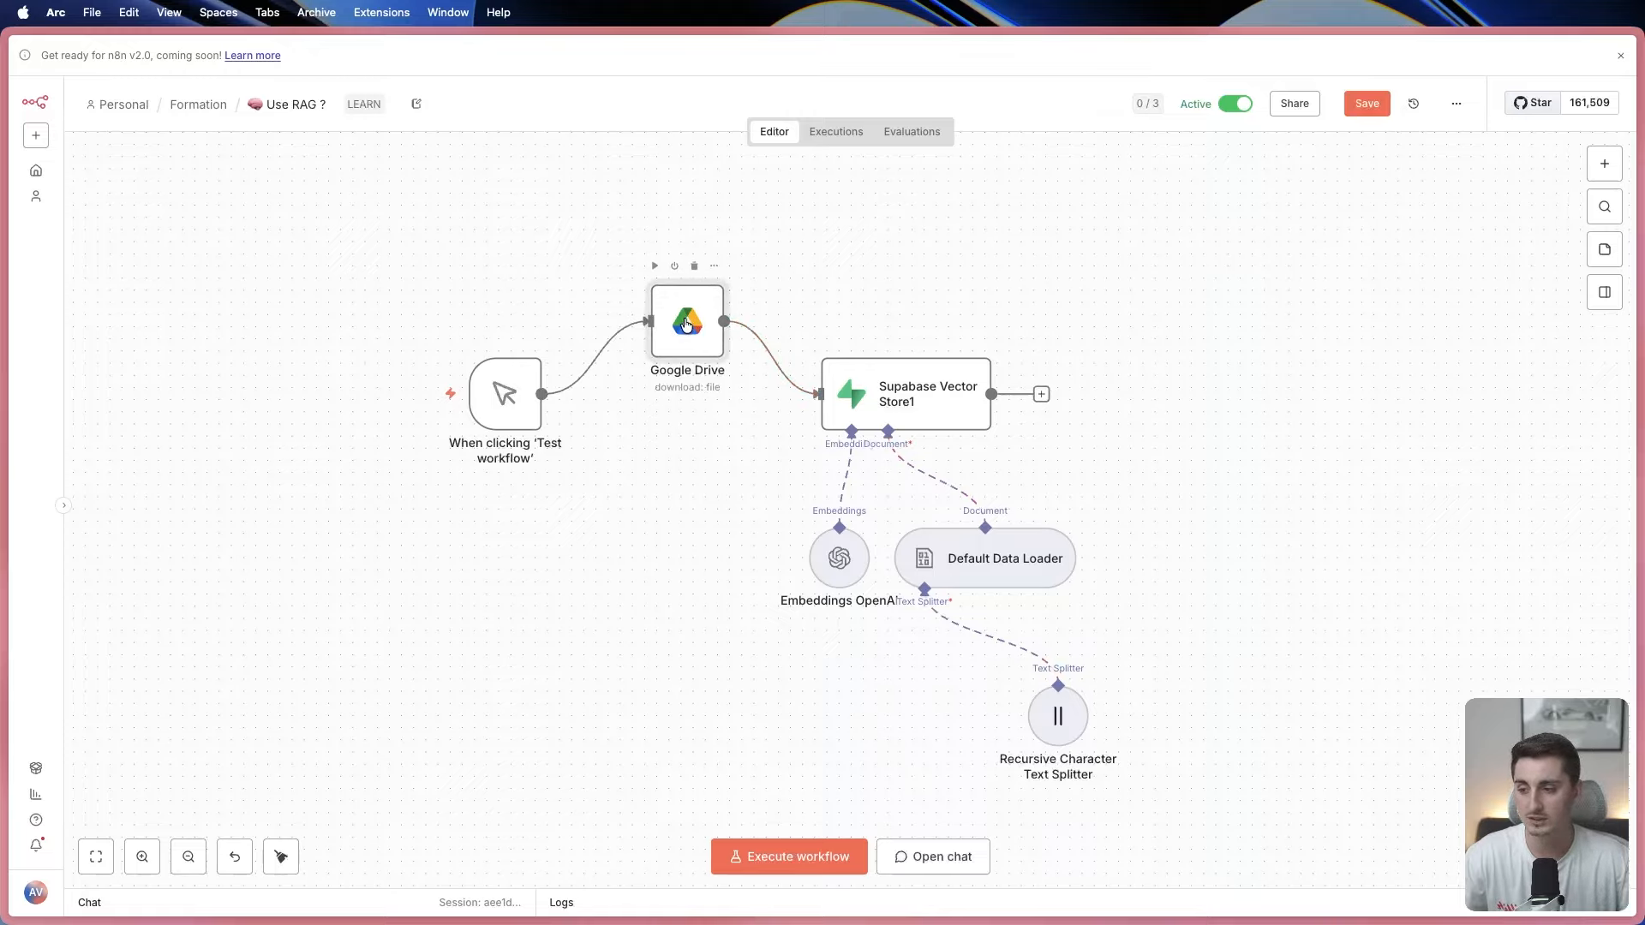
pyautogui.moveTo(687, 324); pyautogui.dragTo(687, 396)
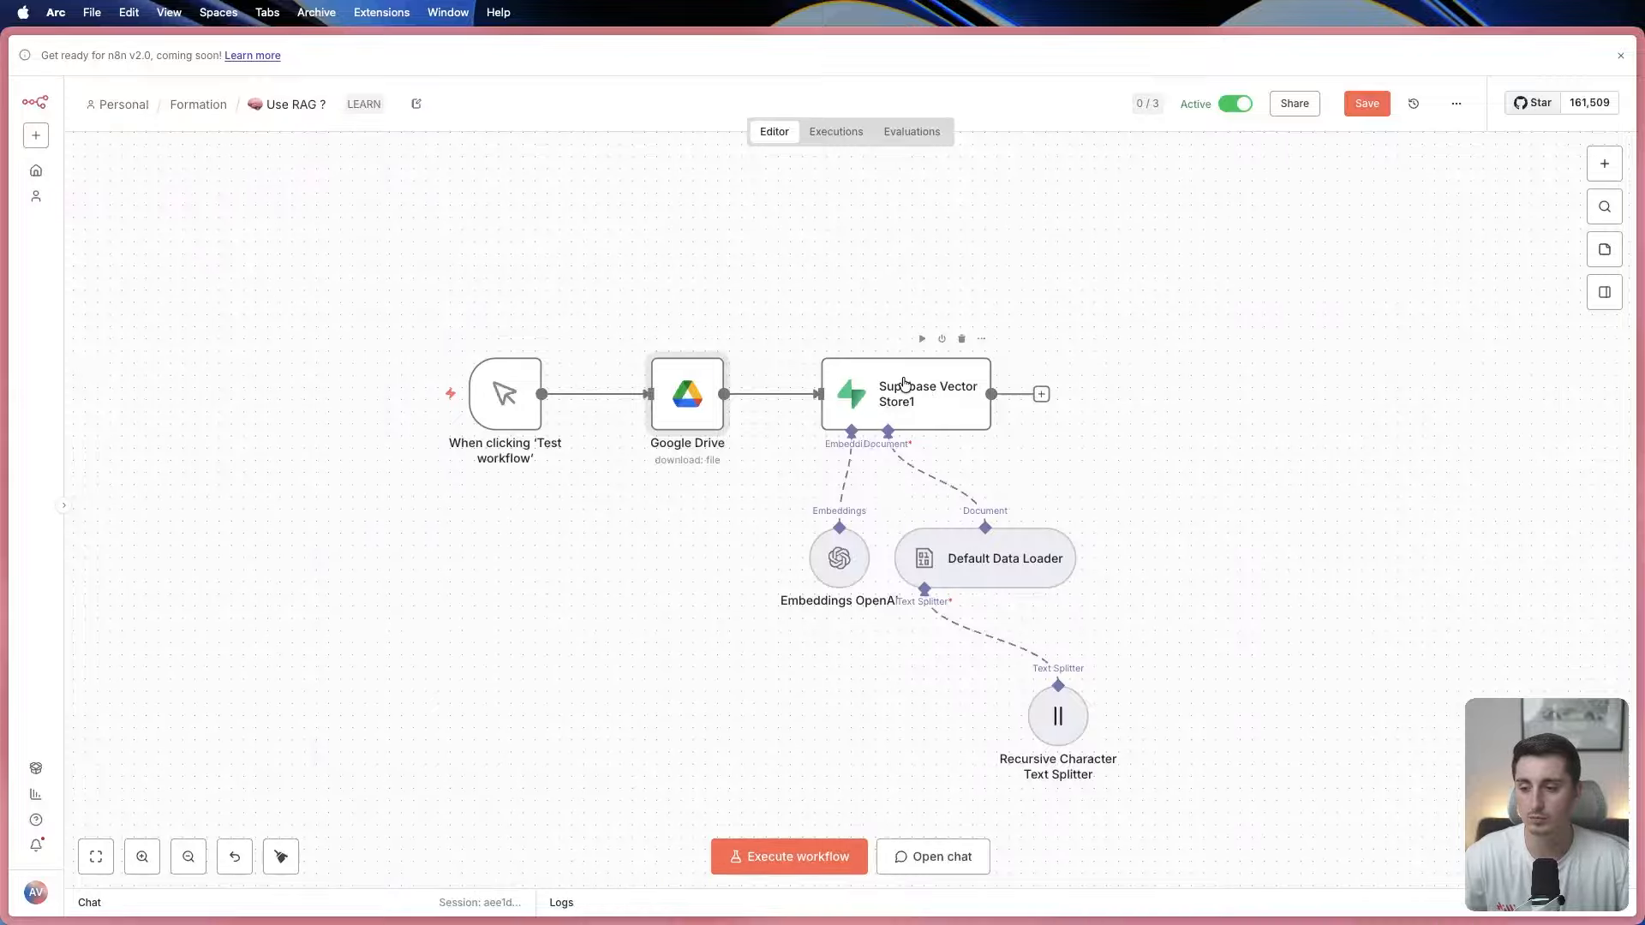
pyautogui.moveTo(844, 562); pyautogui.dragTo(772, 564)
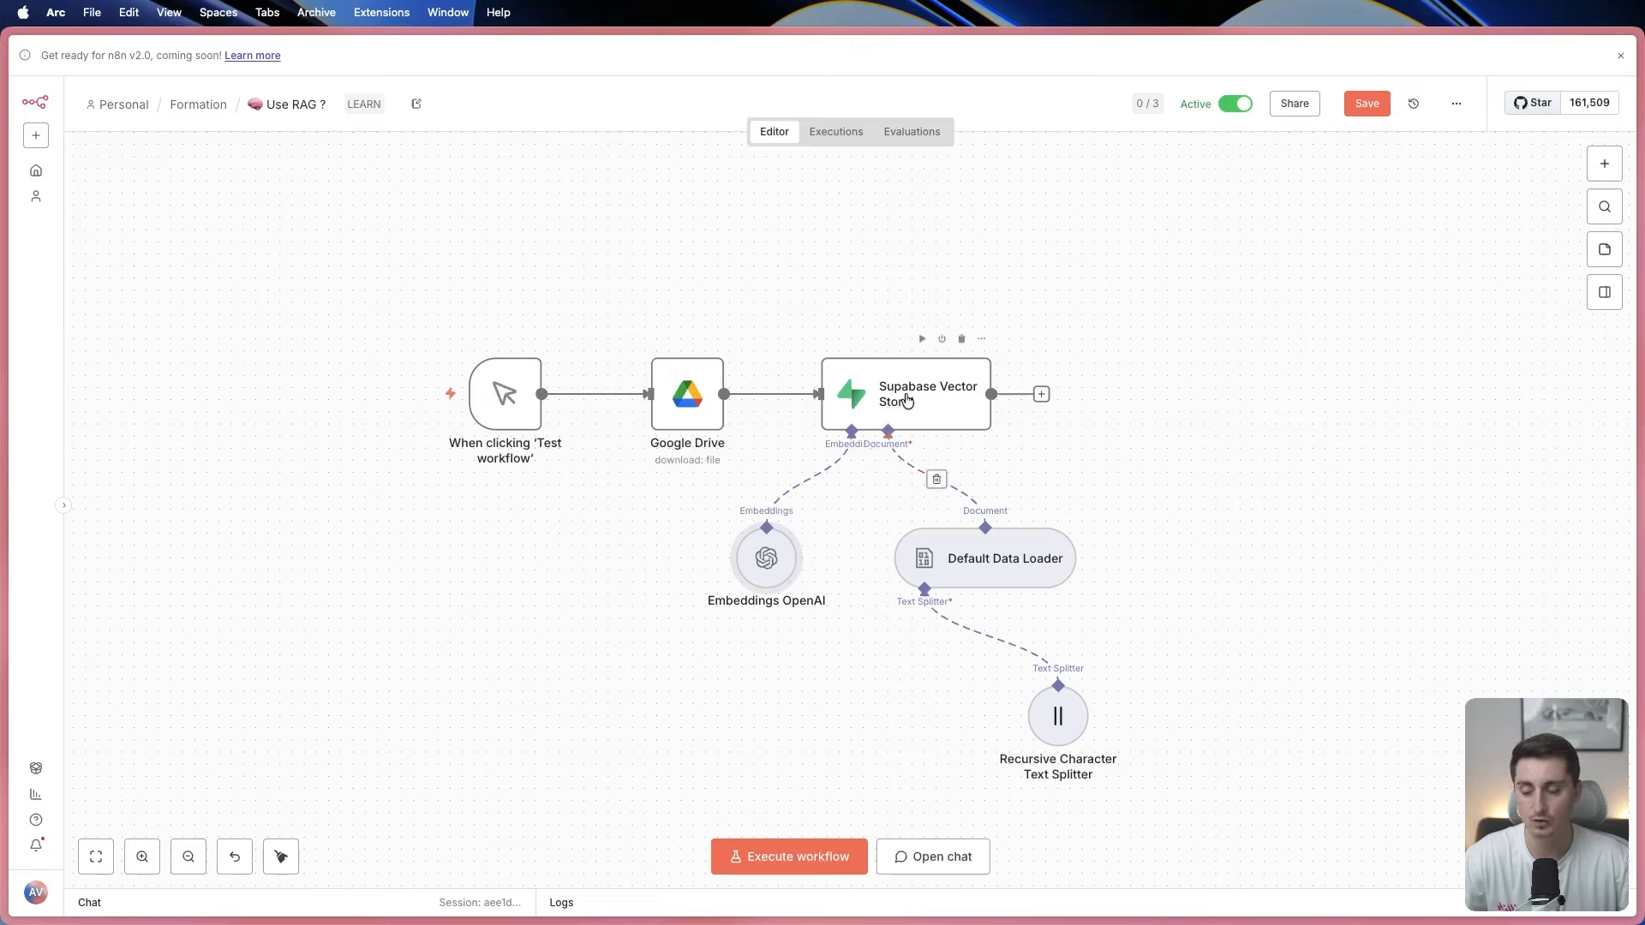
pyautogui.moveTo(776, 305); pyautogui.dragTo(1205, 802)
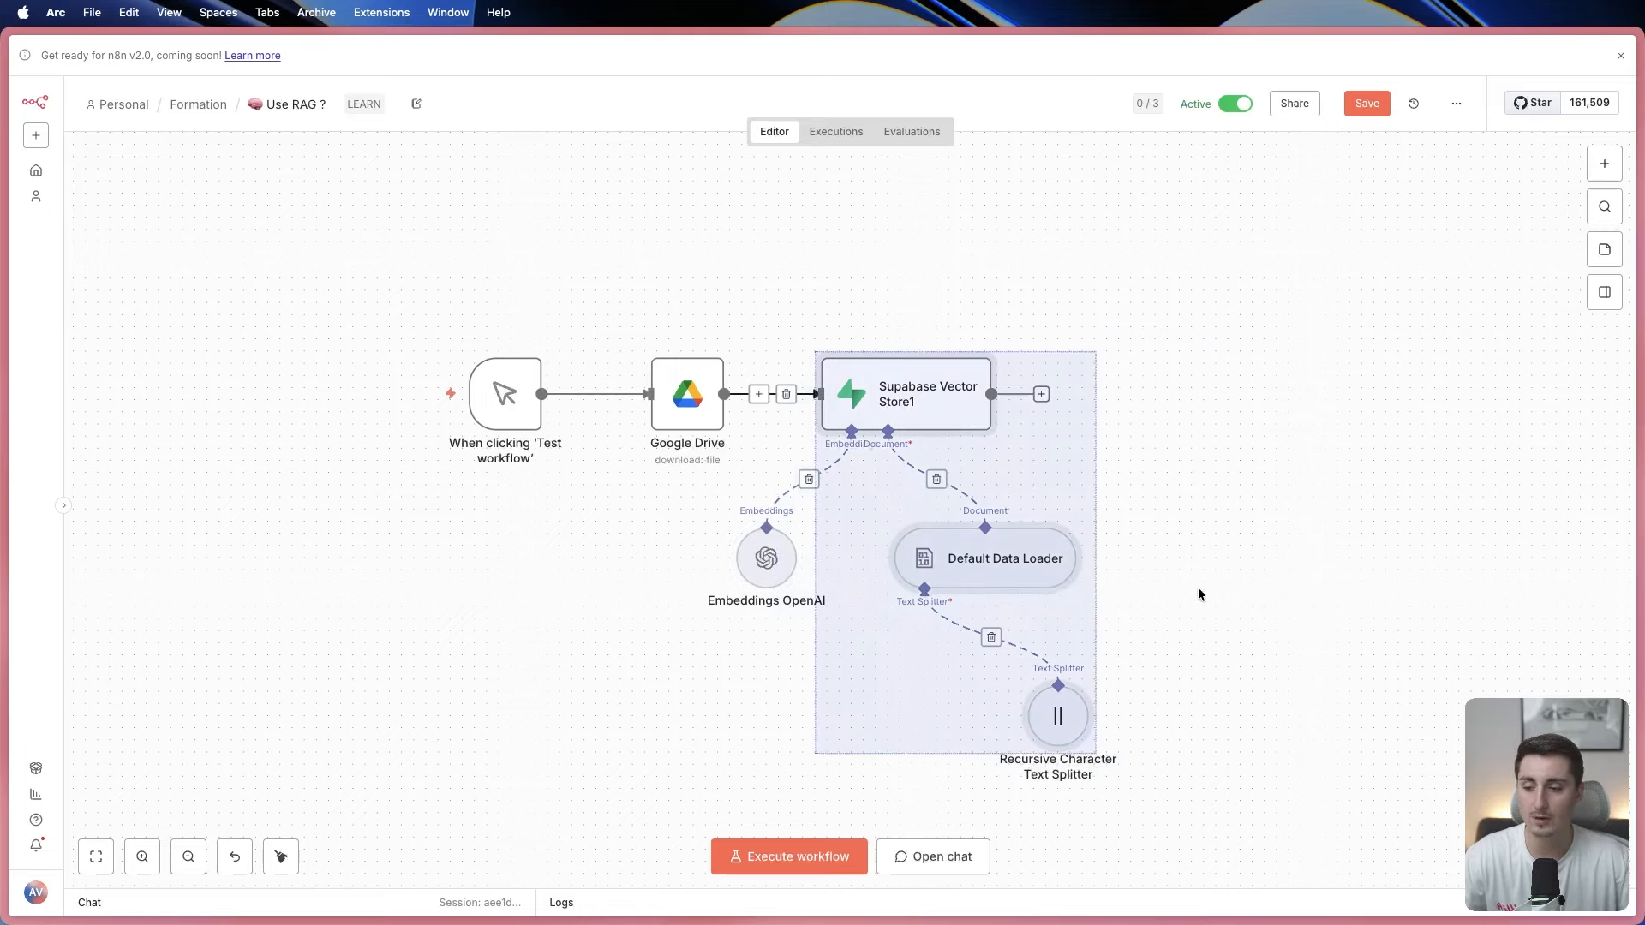
pyautogui.click(1199, 444)
pyautogui.moveTo(766, 558); pyautogui.dragTo(803, 557)
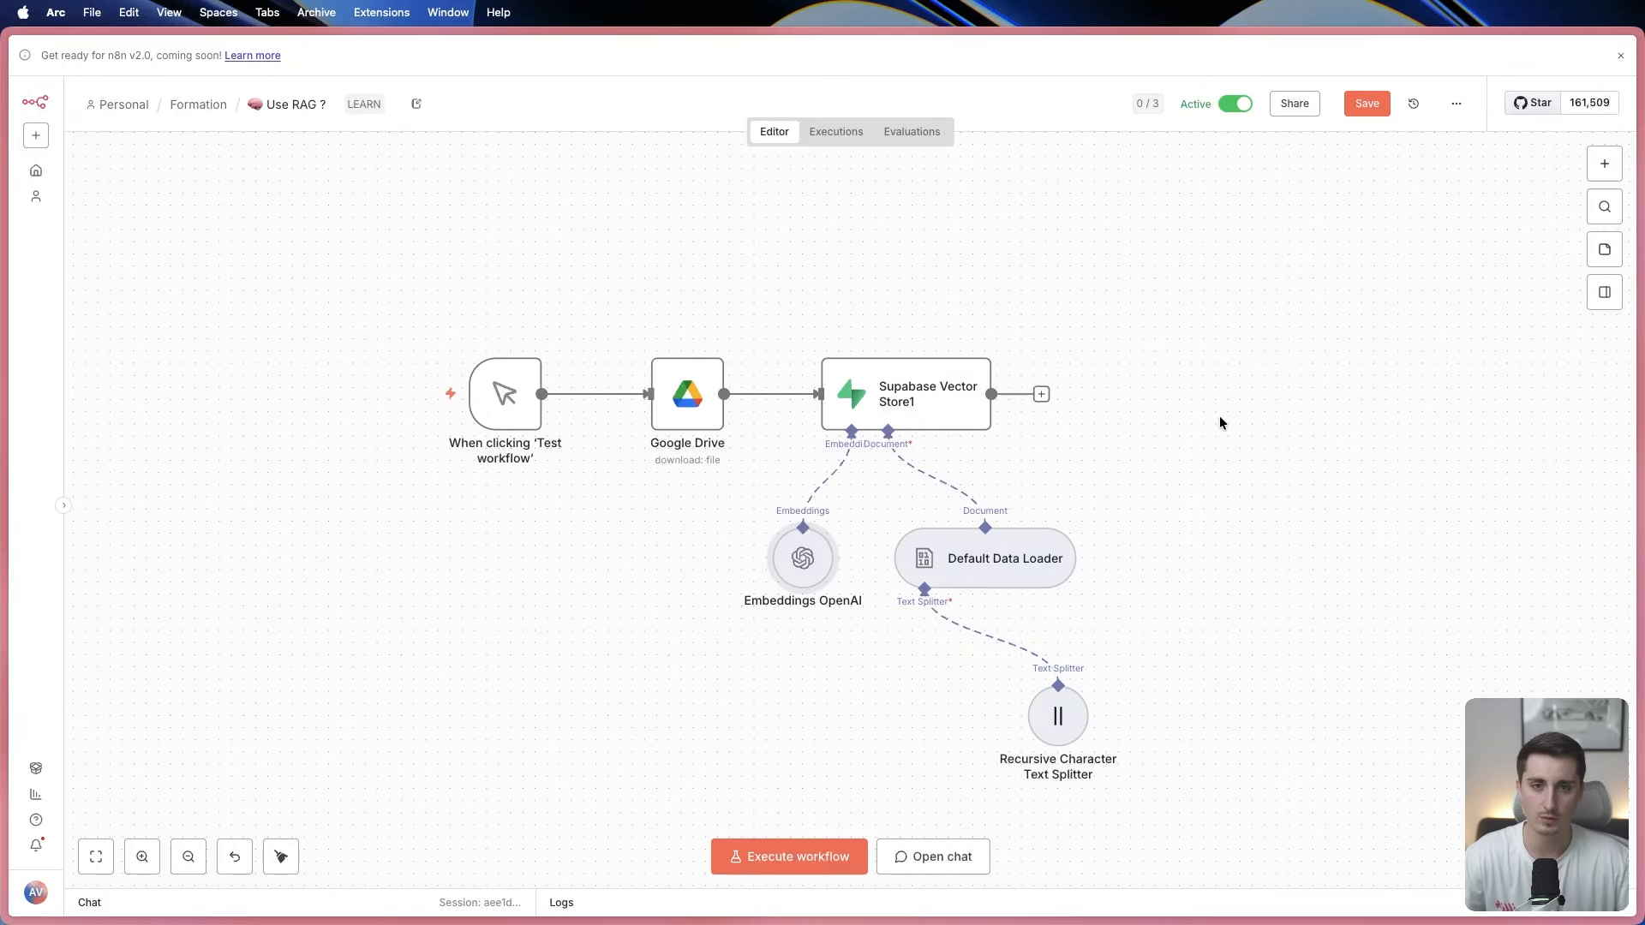
pyautogui.scroll(-1, 1023, 439)
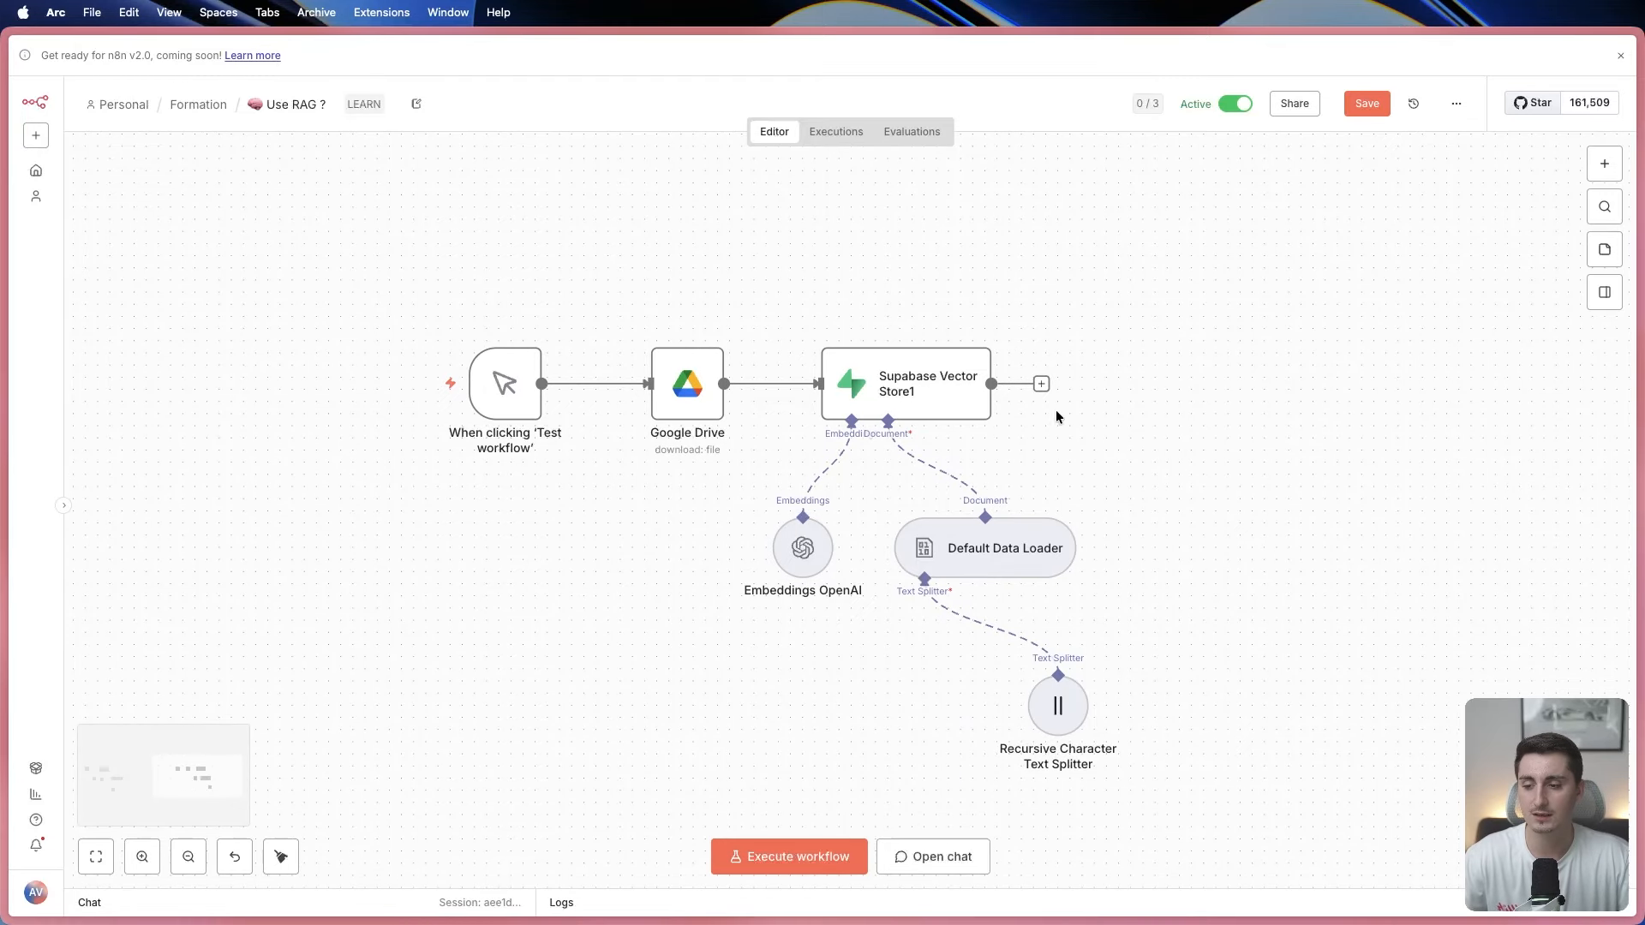
pyautogui.moveTo(784, 305); pyautogui.dragTo(1213, 793)
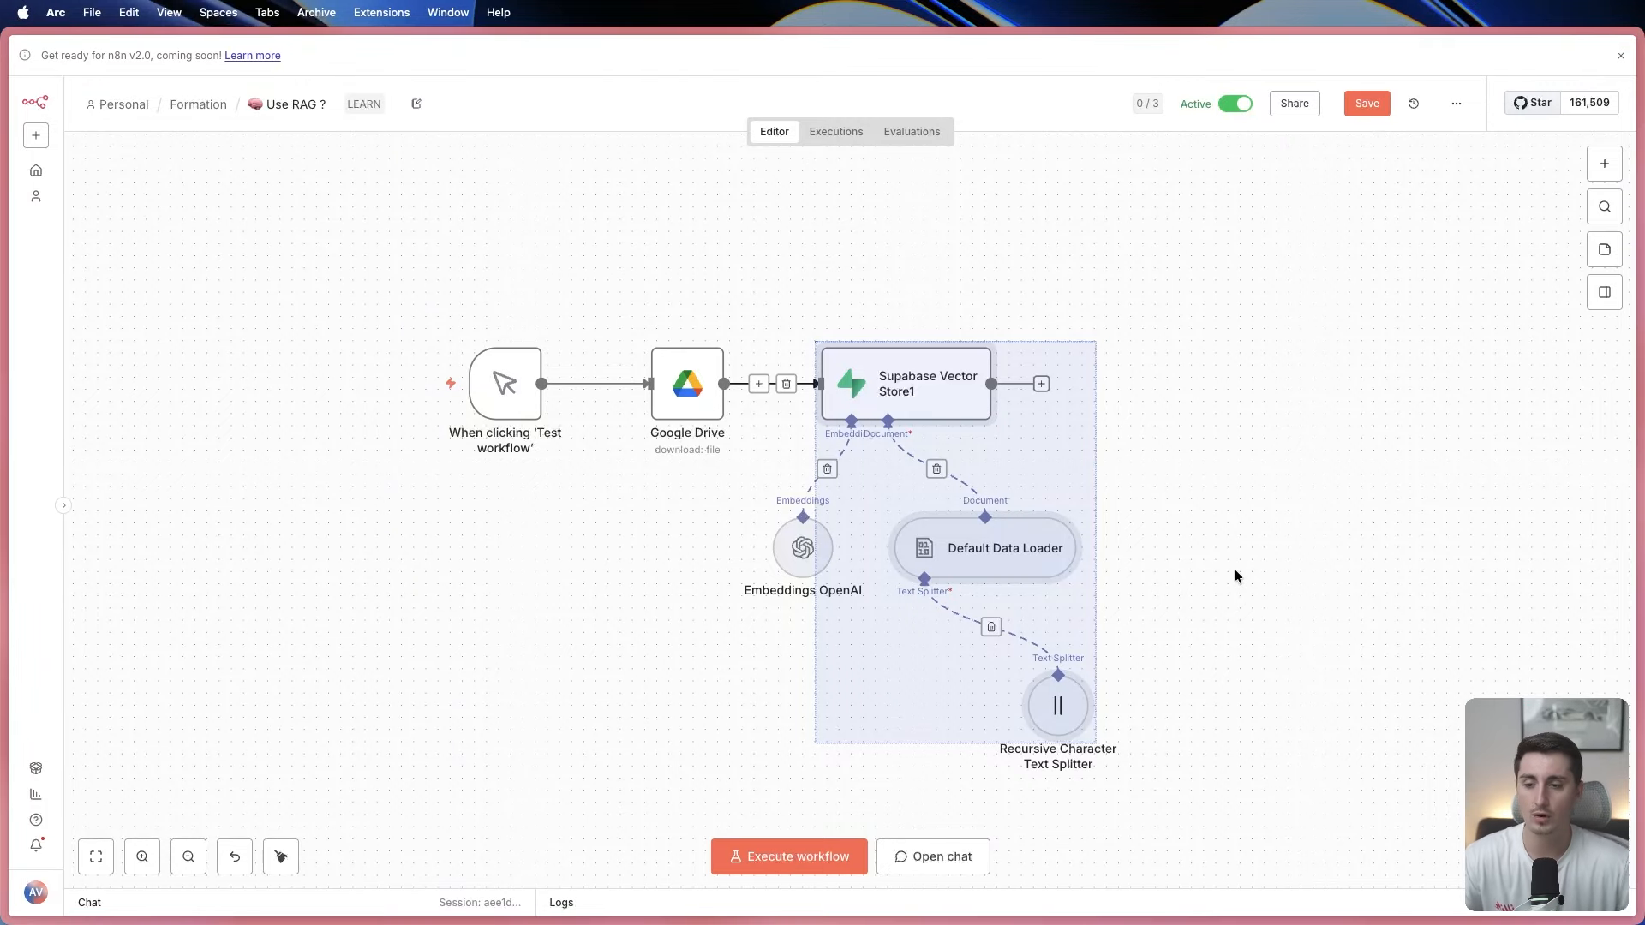
pyautogui.click(1234, 268)
pyautogui.moveTo(1102, 434); pyautogui.dragTo(1196, 418)
pyautogui.scroll(2, 1126, 402)
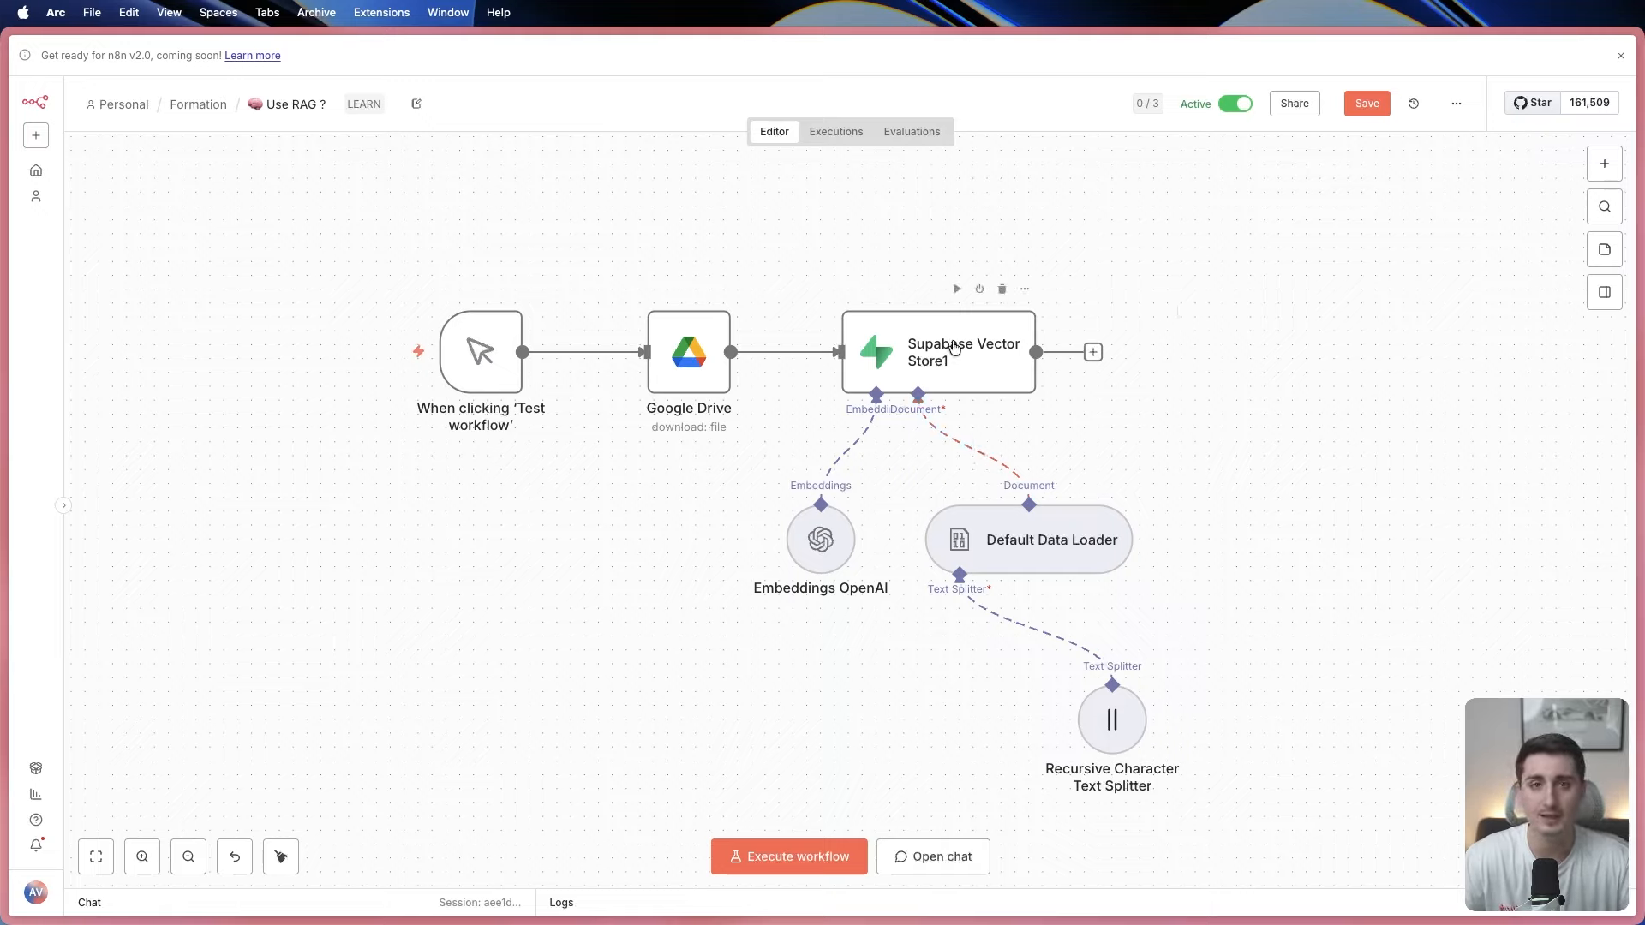
# Spread the Embeddings OpenAI and Default Data Loader nodes further apart beneath the Supabase Vector Store1 node.
pyautogui.moveTo(809, 540); pyautogui.dragTo(756, 542)
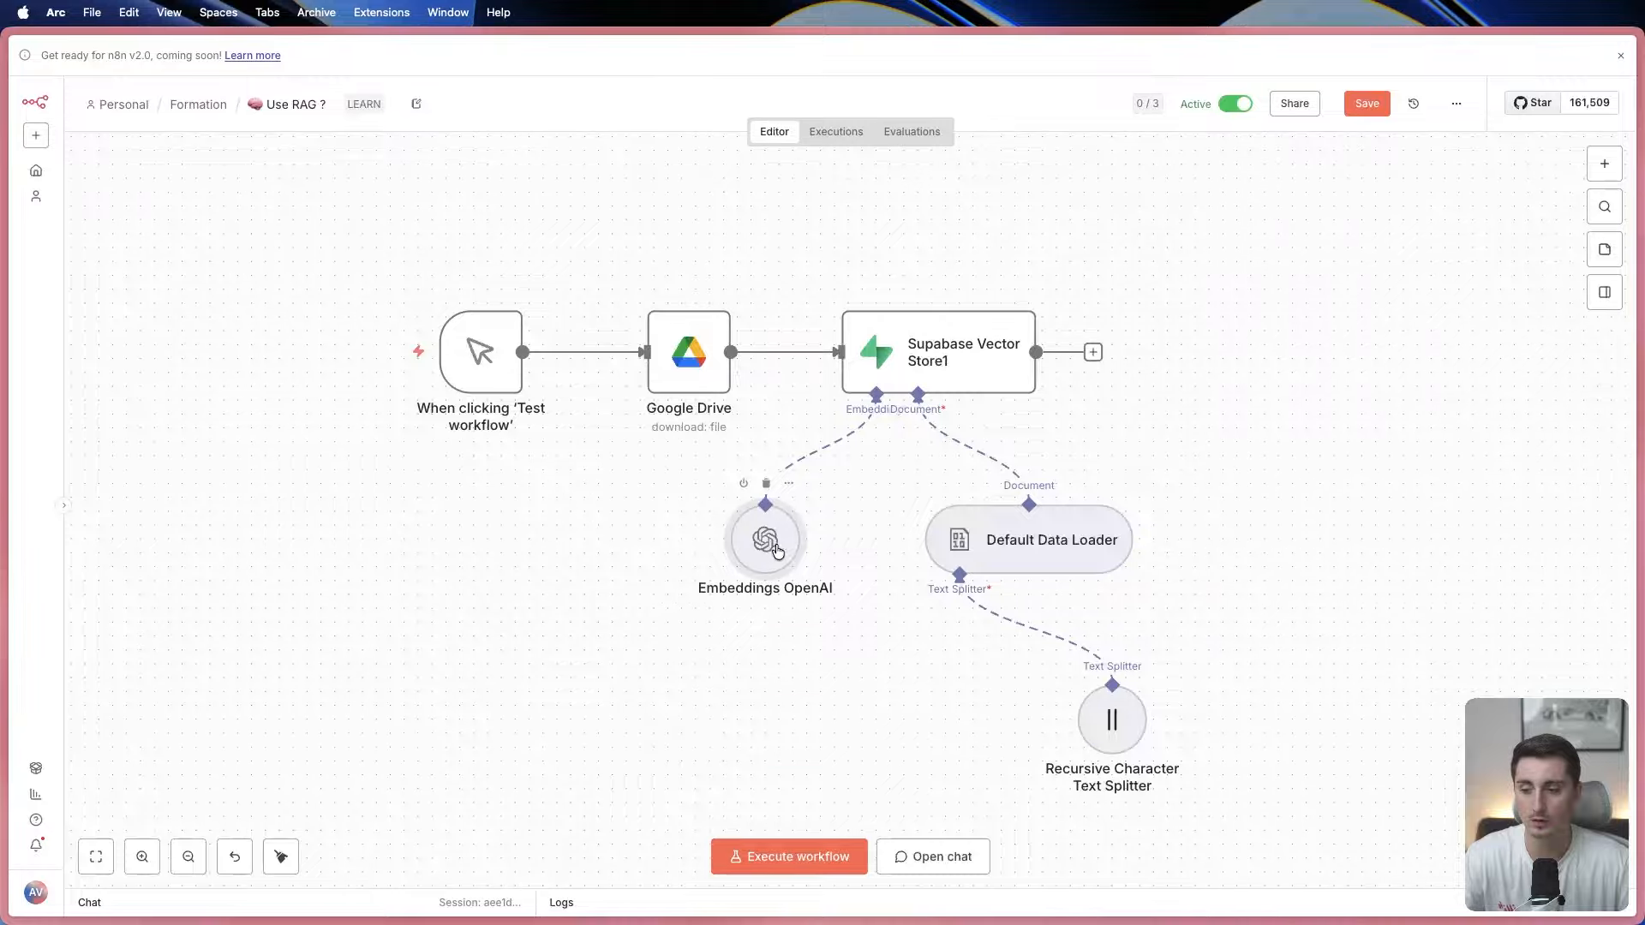
pyautogui.click(1022, 553)
pyautogui.moveTo(1022, 553); pyautogui.dragTo(1063, 541)
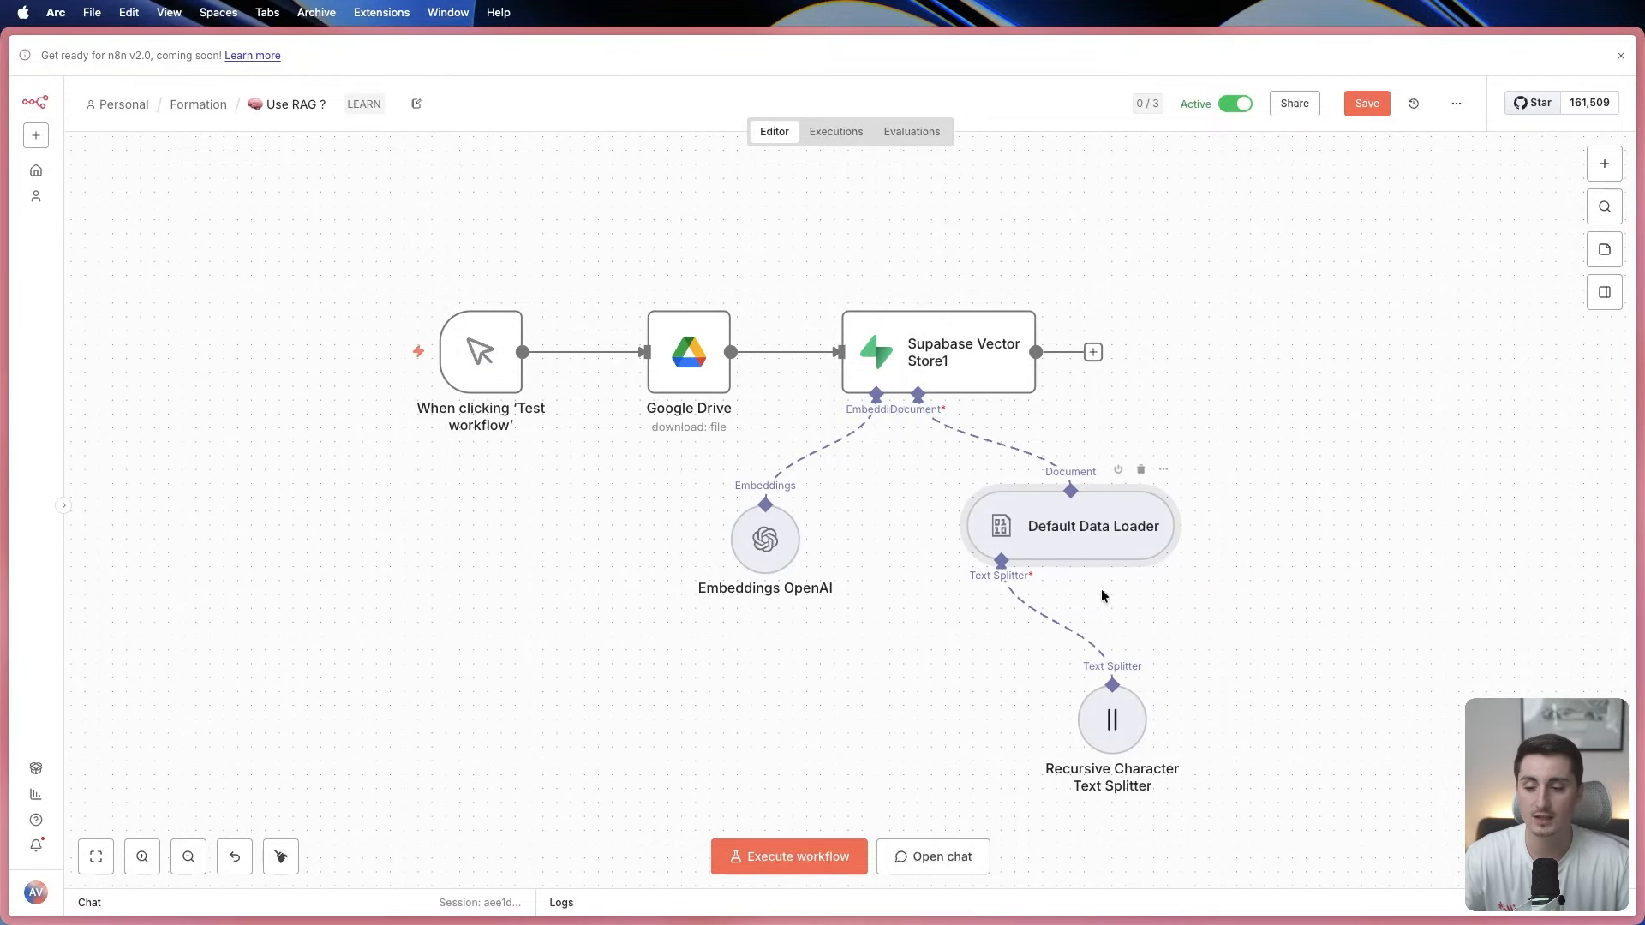
# Review the chunk size and chunk overlap settings of the Recursive Character Text Splitter, then return to the canvas.
pyautogui.doubleClick(1096, 722)
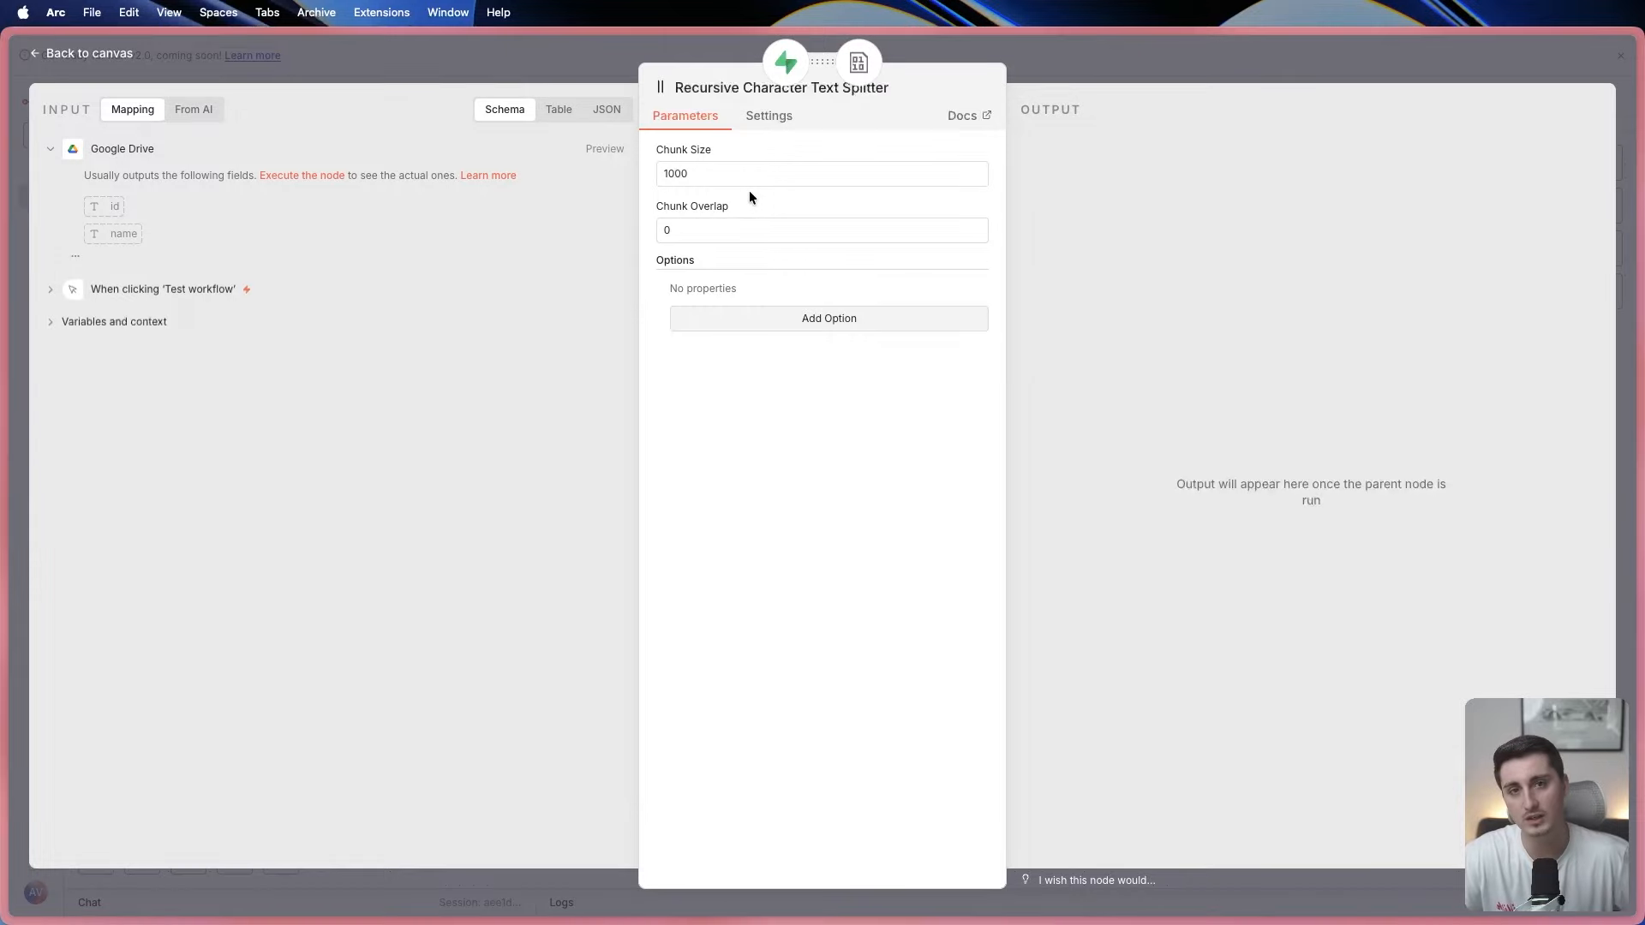
pyautogui.click(547, 63)
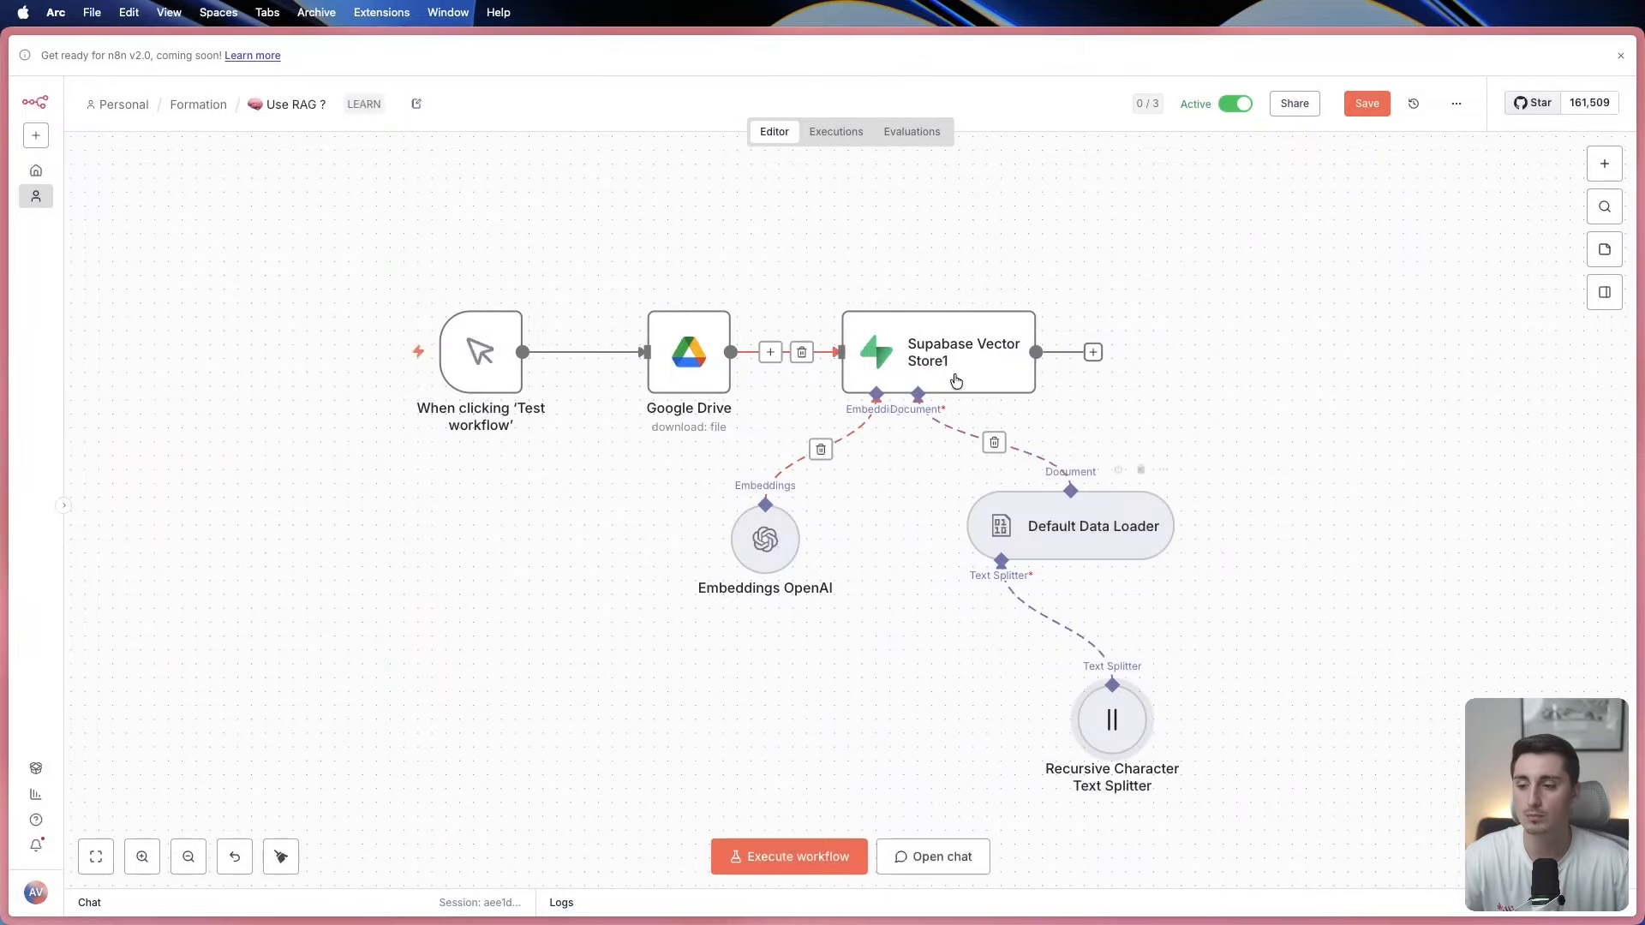
# Move the Google Drive node slightly above the line between the manual trigger and Supabase Vector Store1.
pyautogui.moveTo(678, 360); pyautogui.dragTo(680, 263)
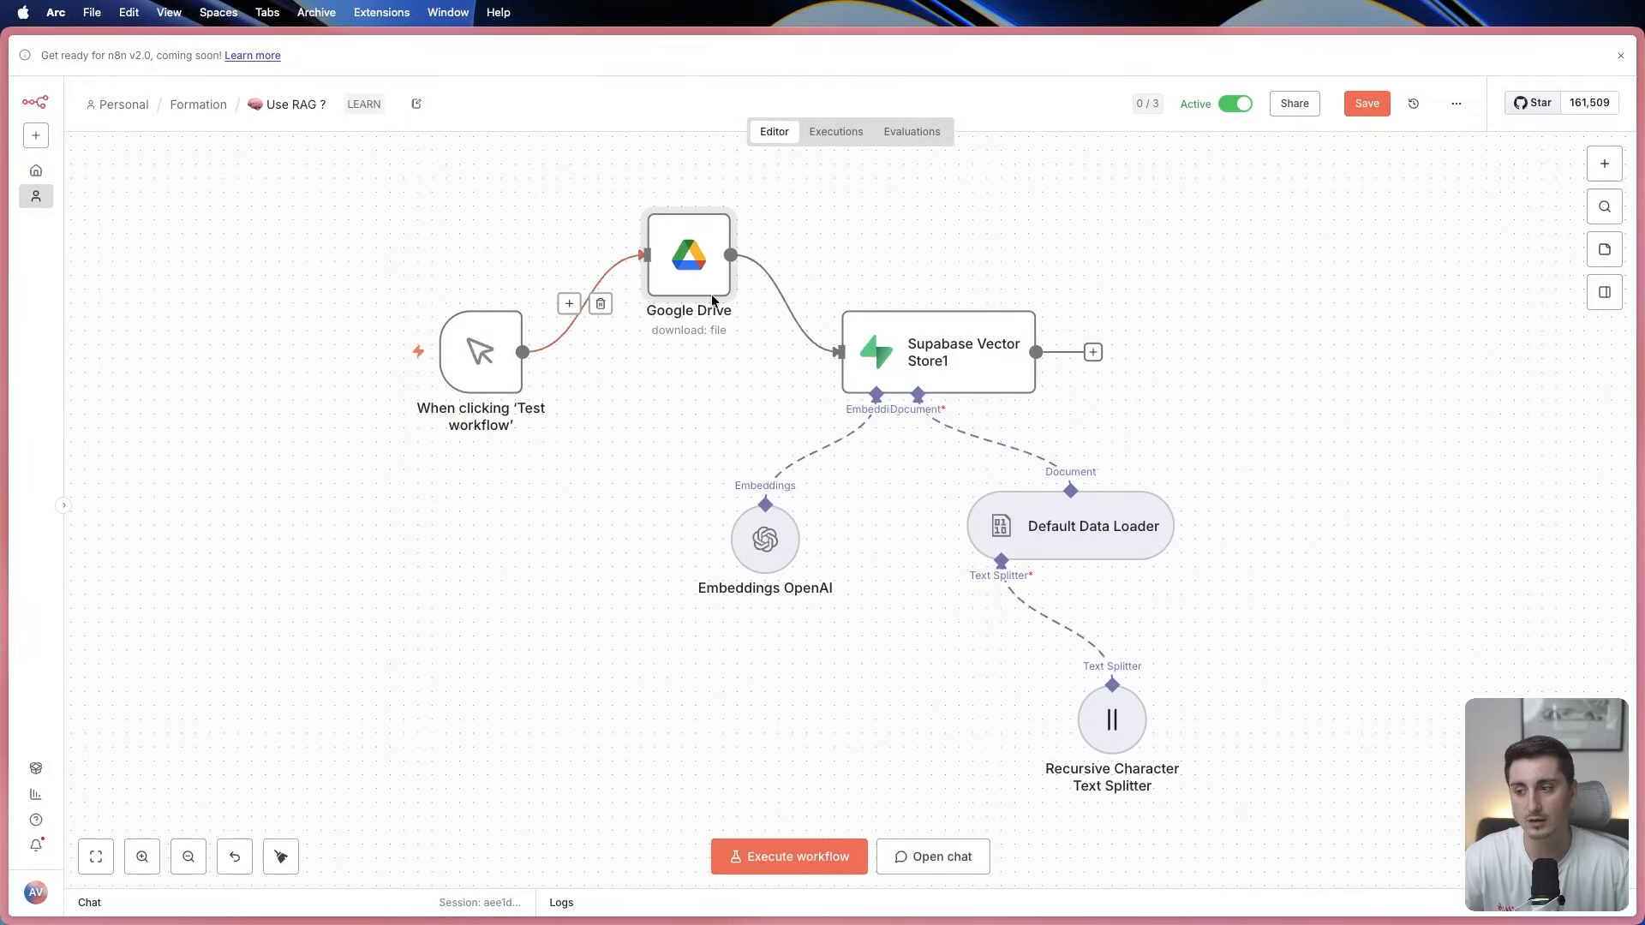
pyautogui.moveTo(594, 178); pyautogui.dragTo(1329, 706)
pyautogui.click(1391, 464)
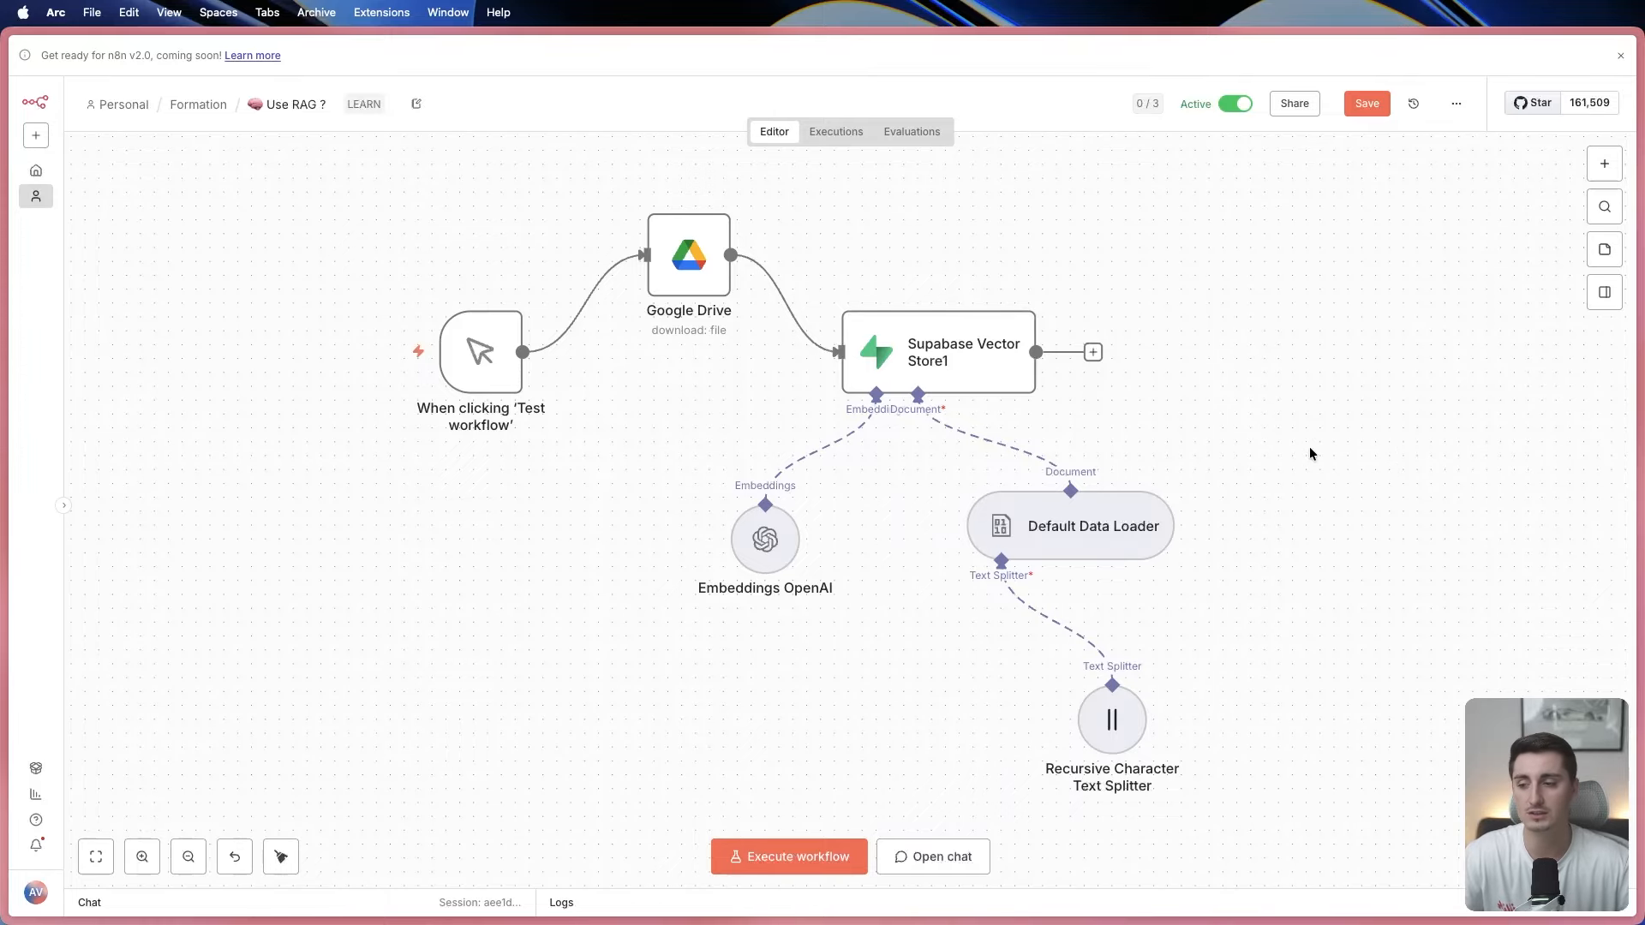
pyautogui.moveTo(690, 257); pyautogui.dragTo(690, 326)
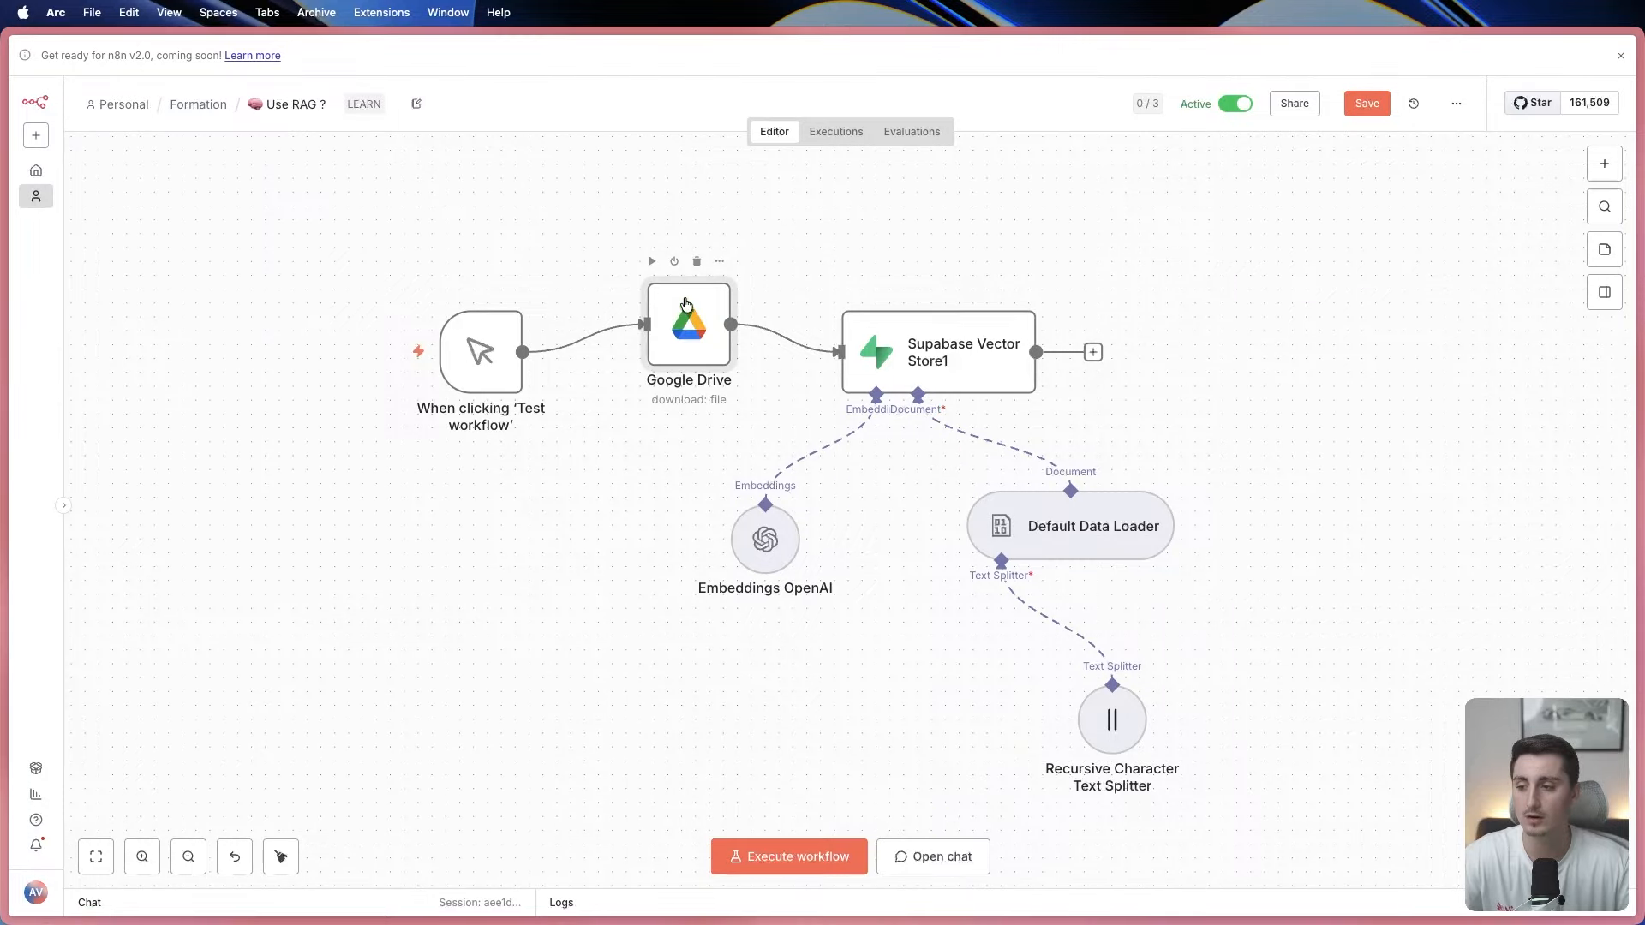
pyautogui.moveTo(696, 336)
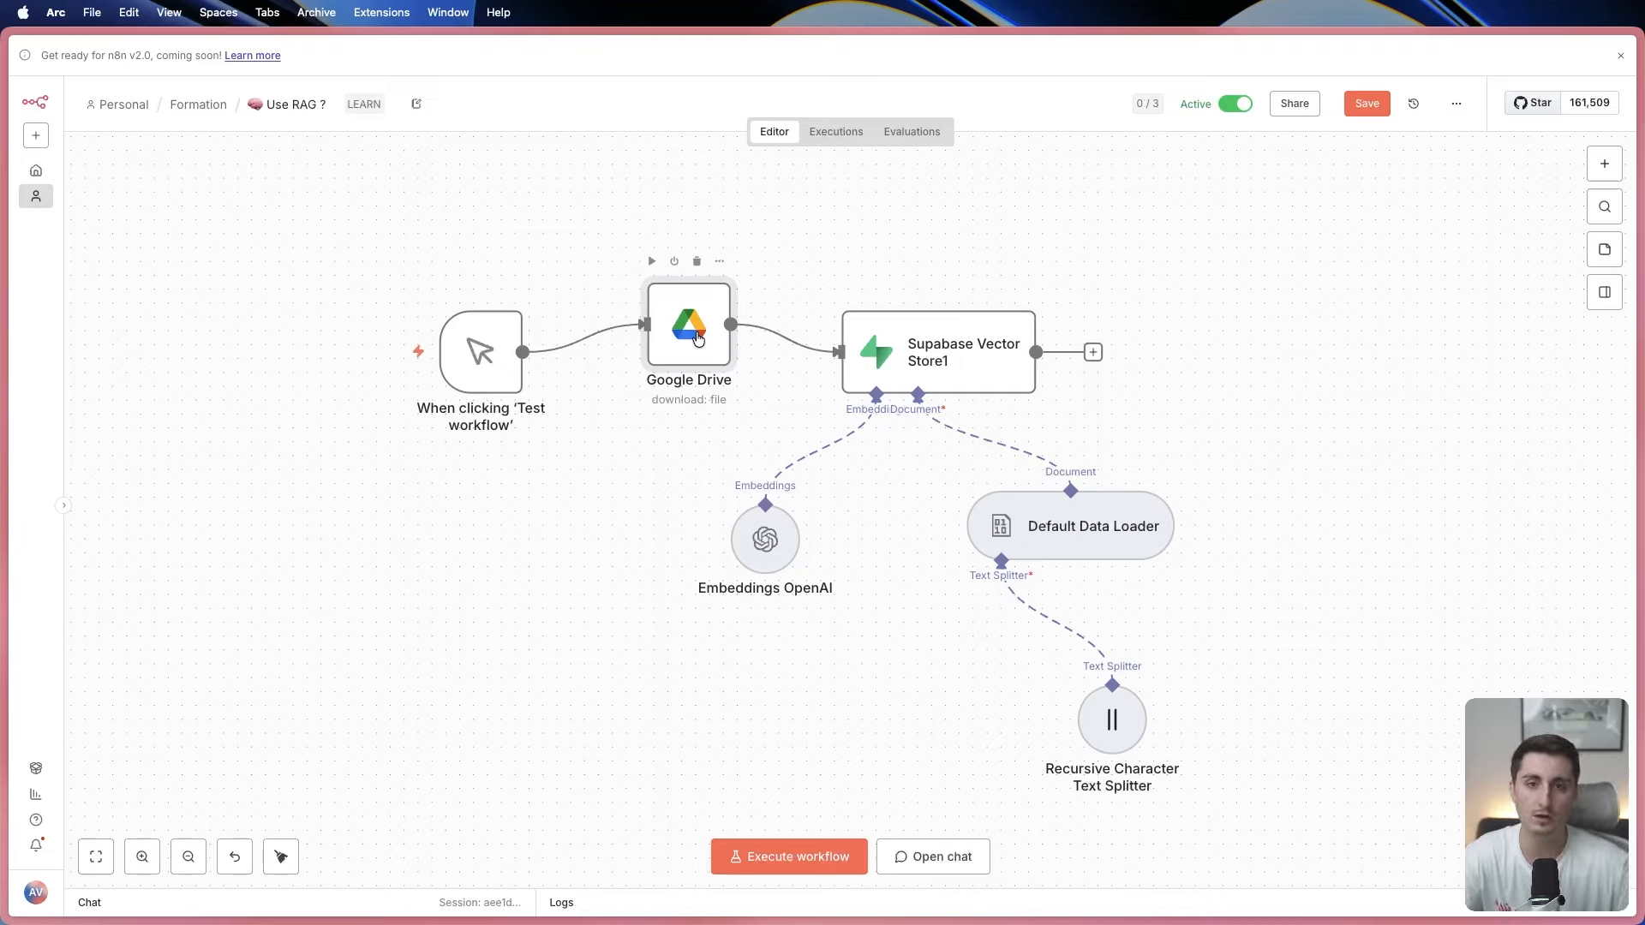
pyautogui.moveTo(808, 227); pyautogui.dragTo(1267, 821)
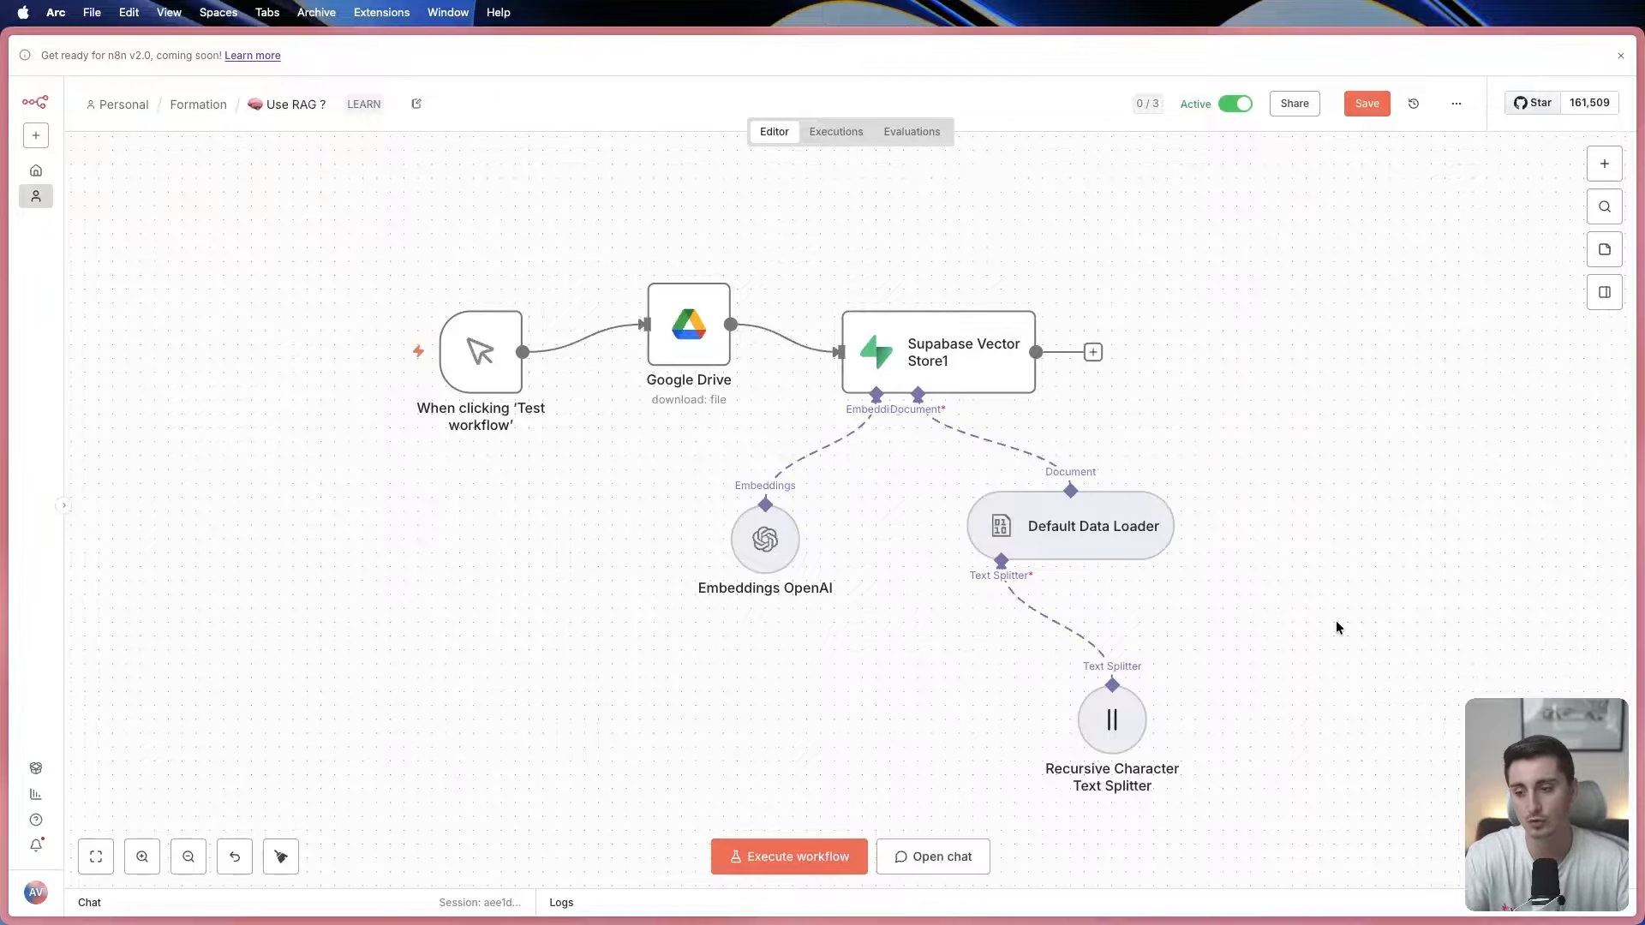
pyautogui.moveTo(905, 302)
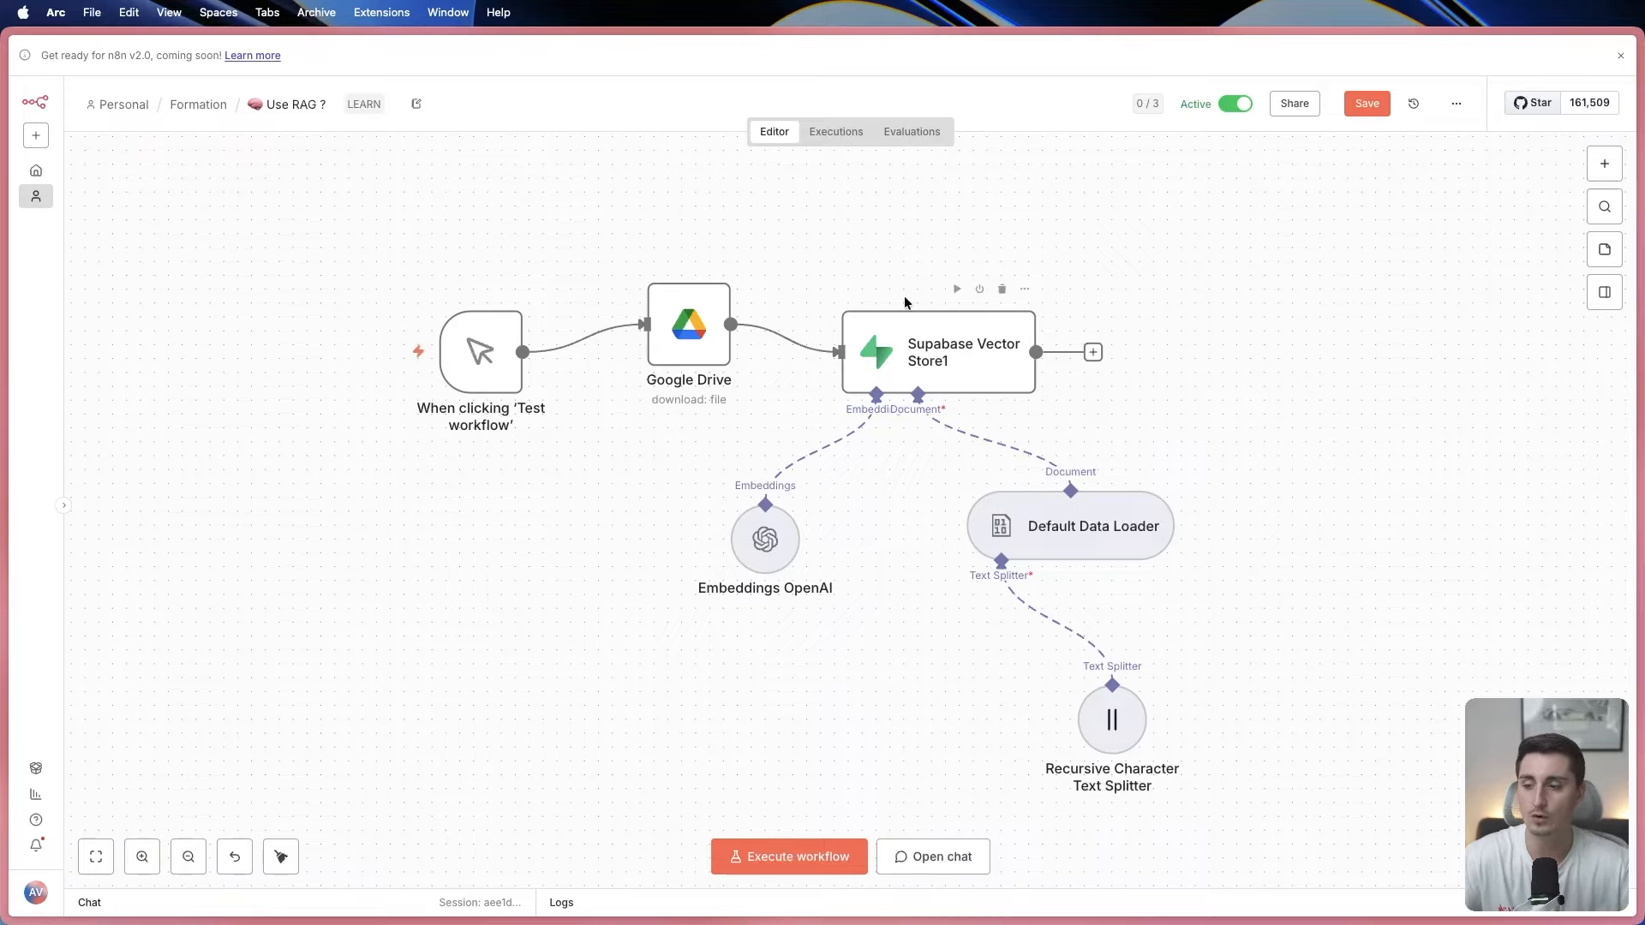
# Align the Google Drive node in a straight row with the manual trigger and Supabase Vector Store1.
pyautogui.moveTo(689, 341); pyautogui.dragTo(689, 369)
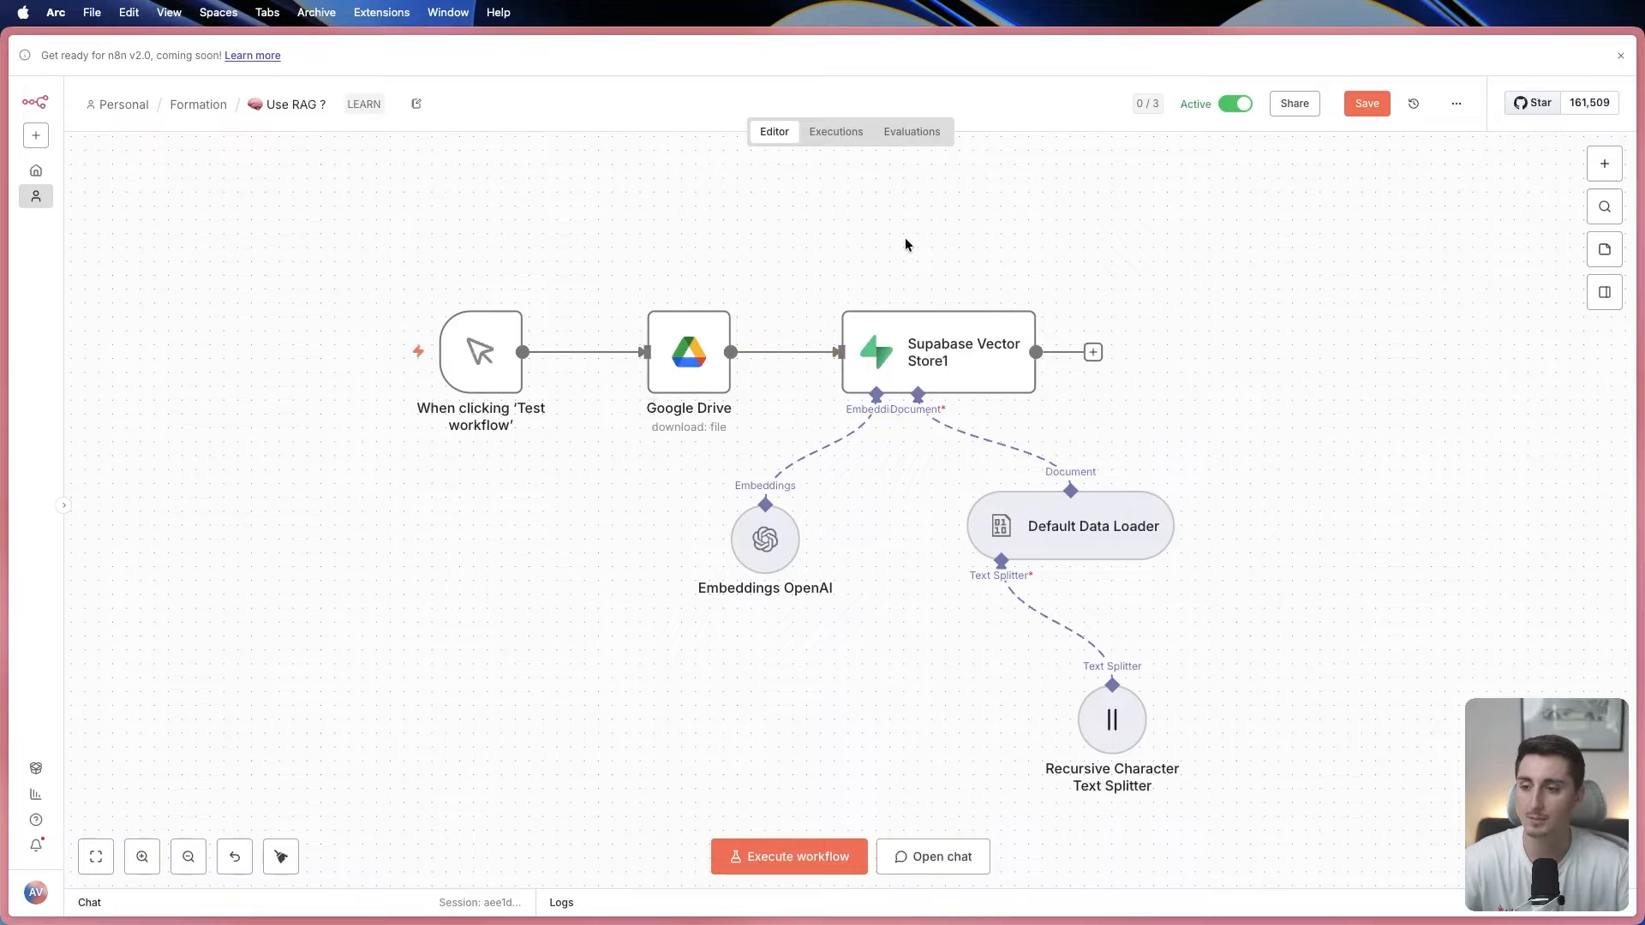
# Leave the current workflow without saving and open the DEMO RAG Google workflow from the Formation folder.
pyautogui.click(196, 103)
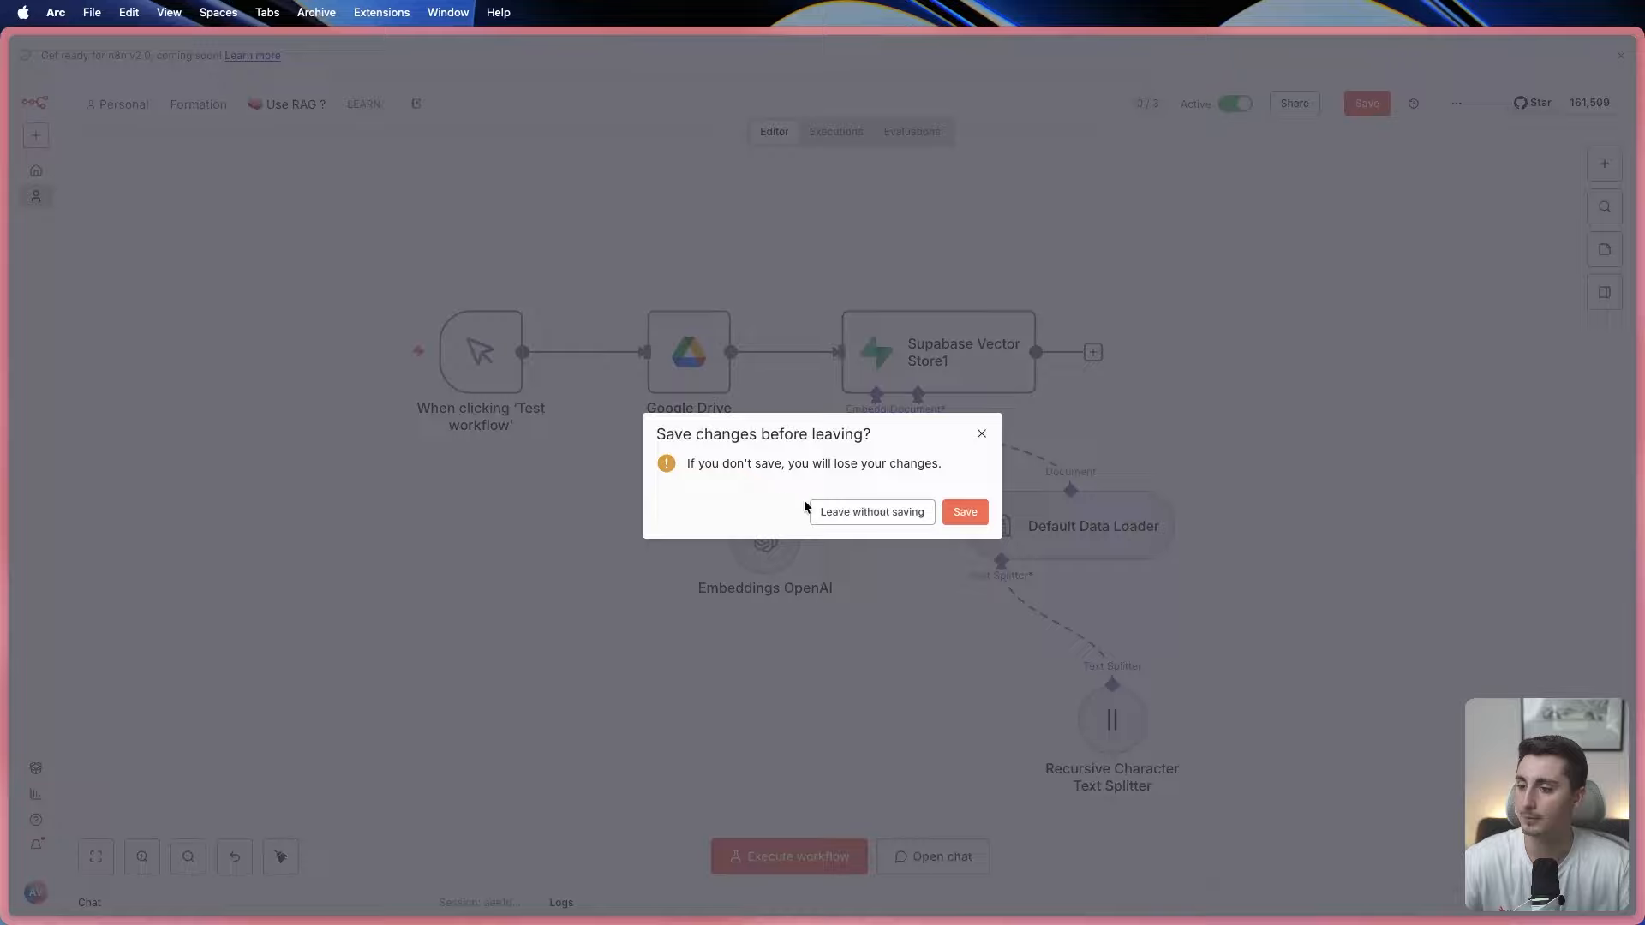
pyautogui.click(917, 514)
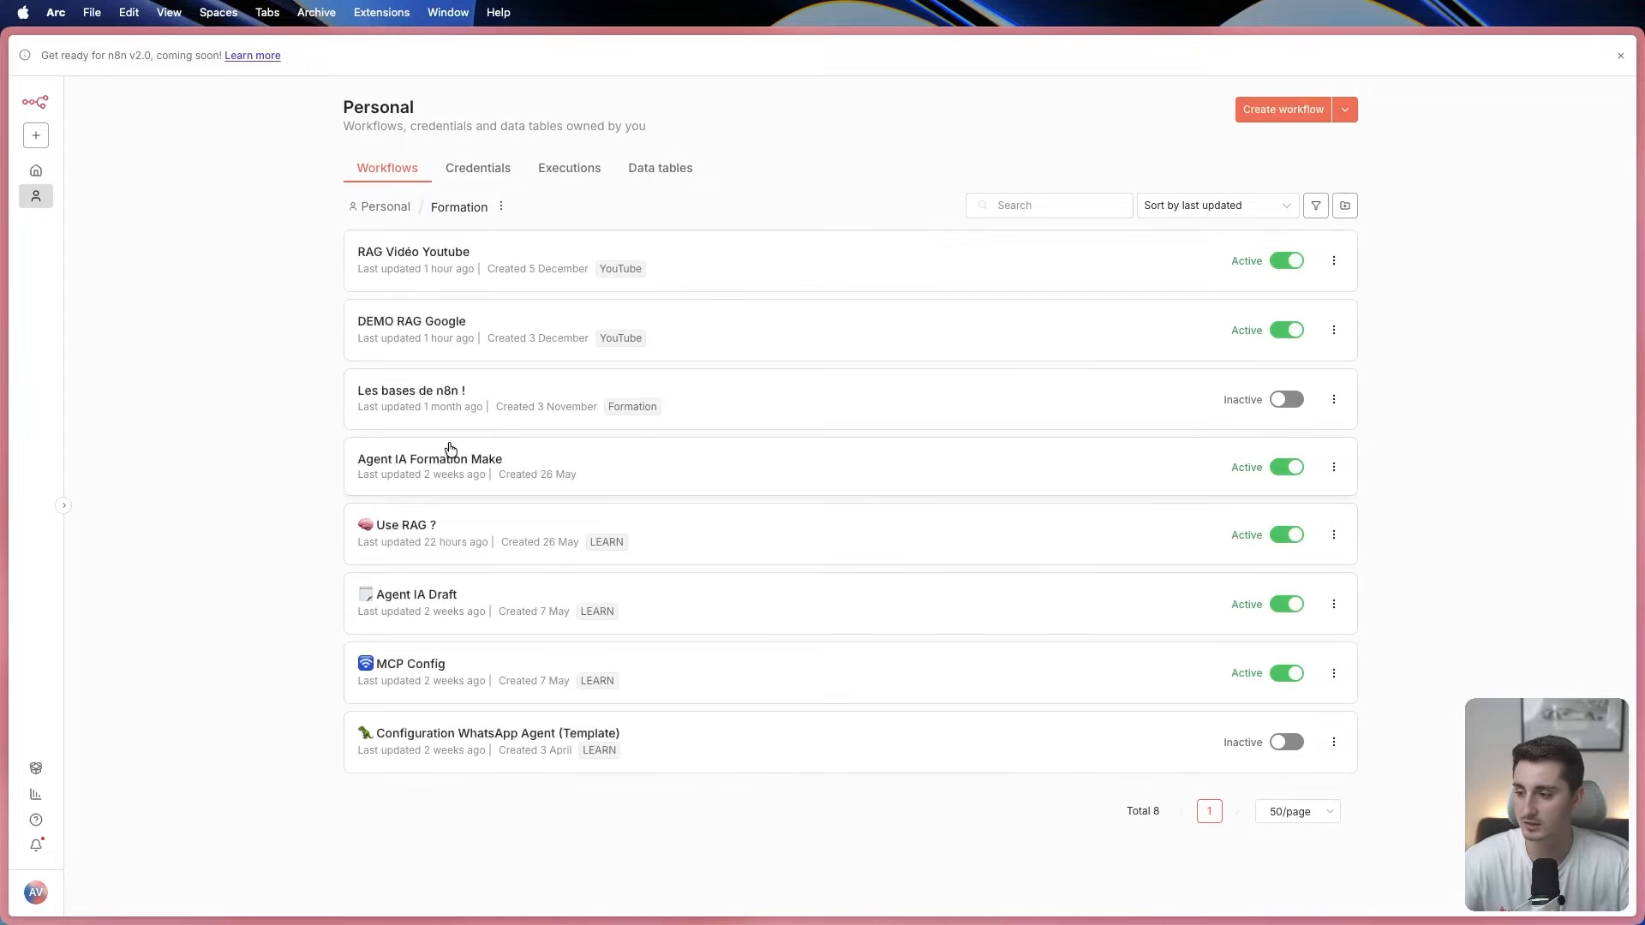
pyautogui.click(415, 333)
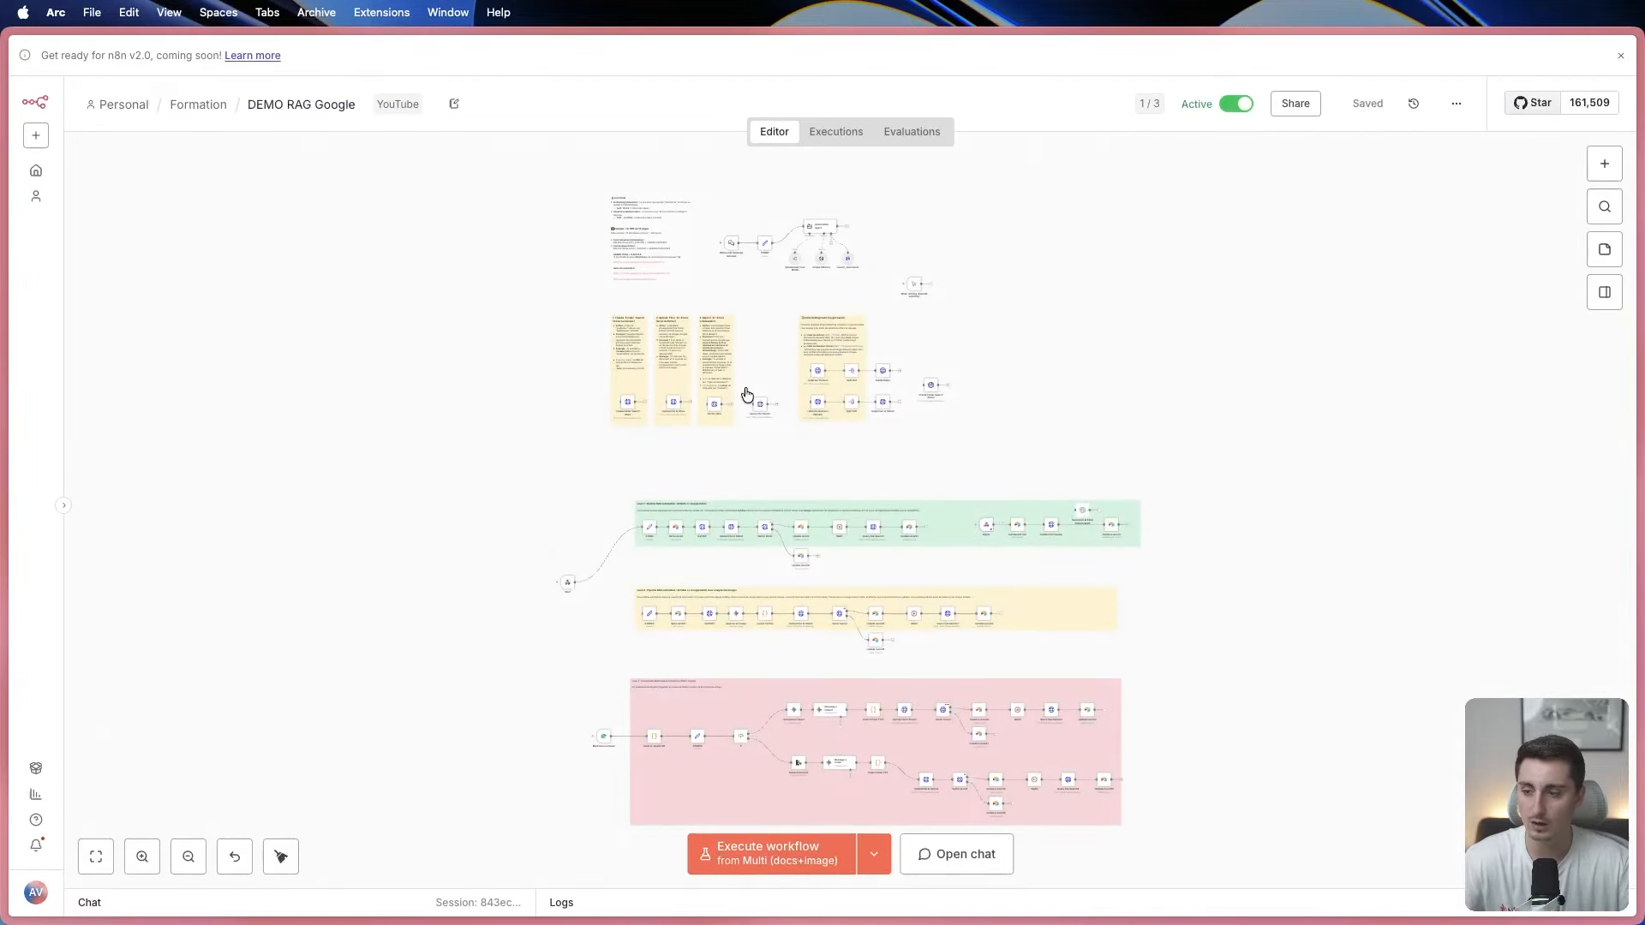
# Examine the chat trigger, STORE1 and Gemini RAG Agent chain with its chat model, memory and search_documents tool.
pyautogui.scroll(5, 936, 471)
pyautogui.scroll(10, 970, 433)
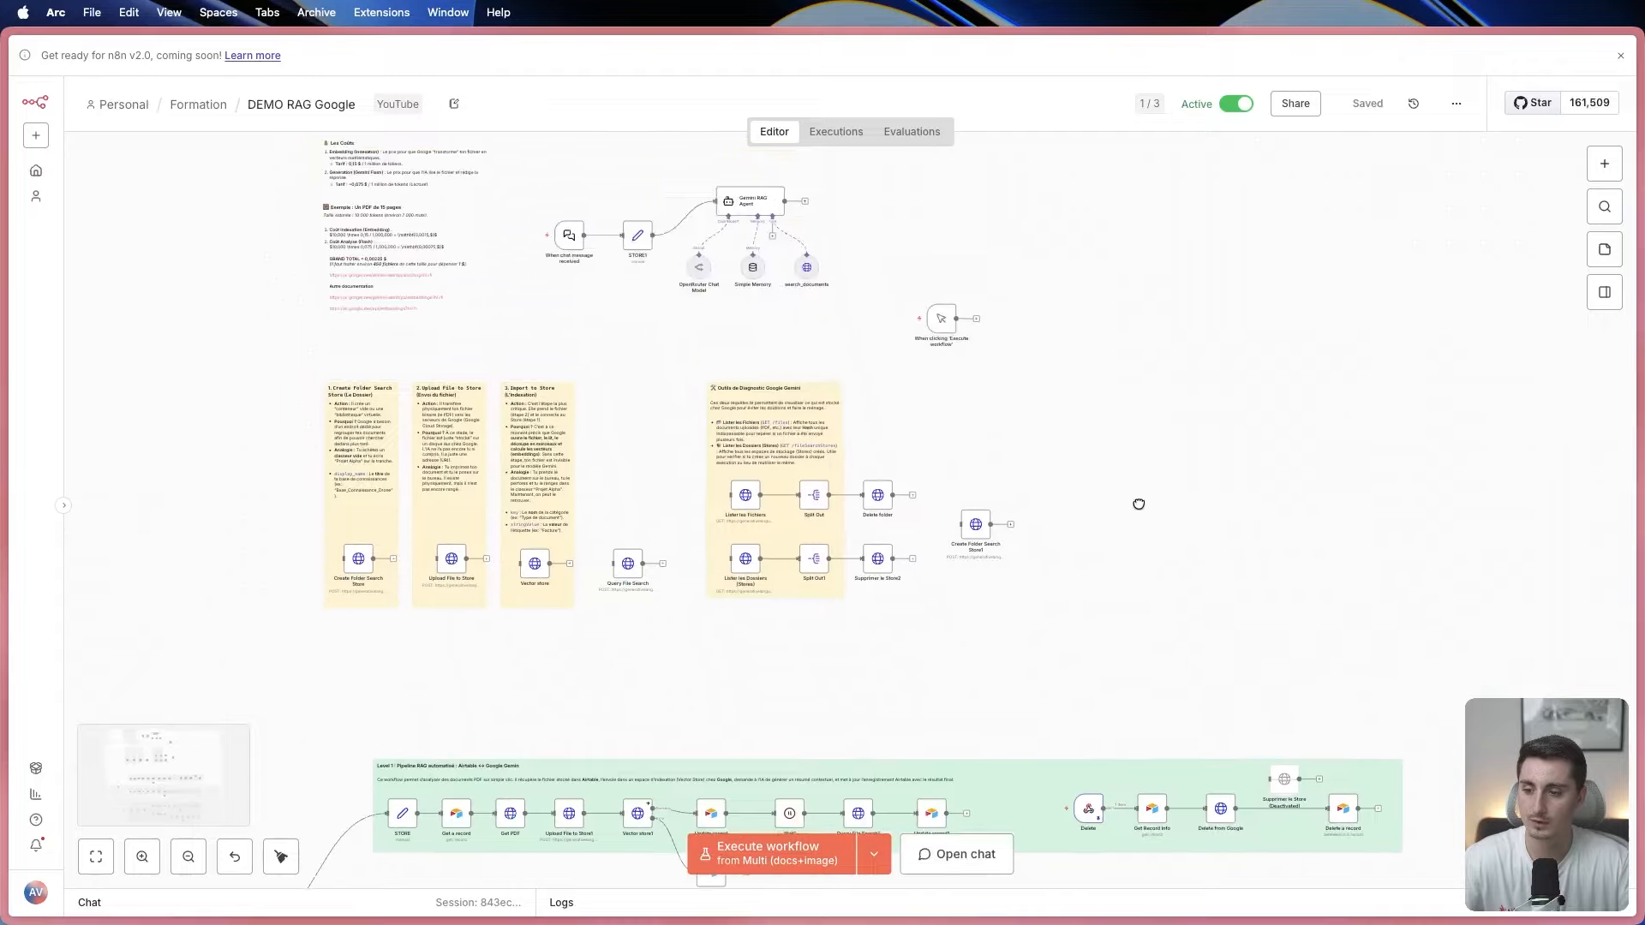
pyautogui.hscroll(-6, 1131, 408)
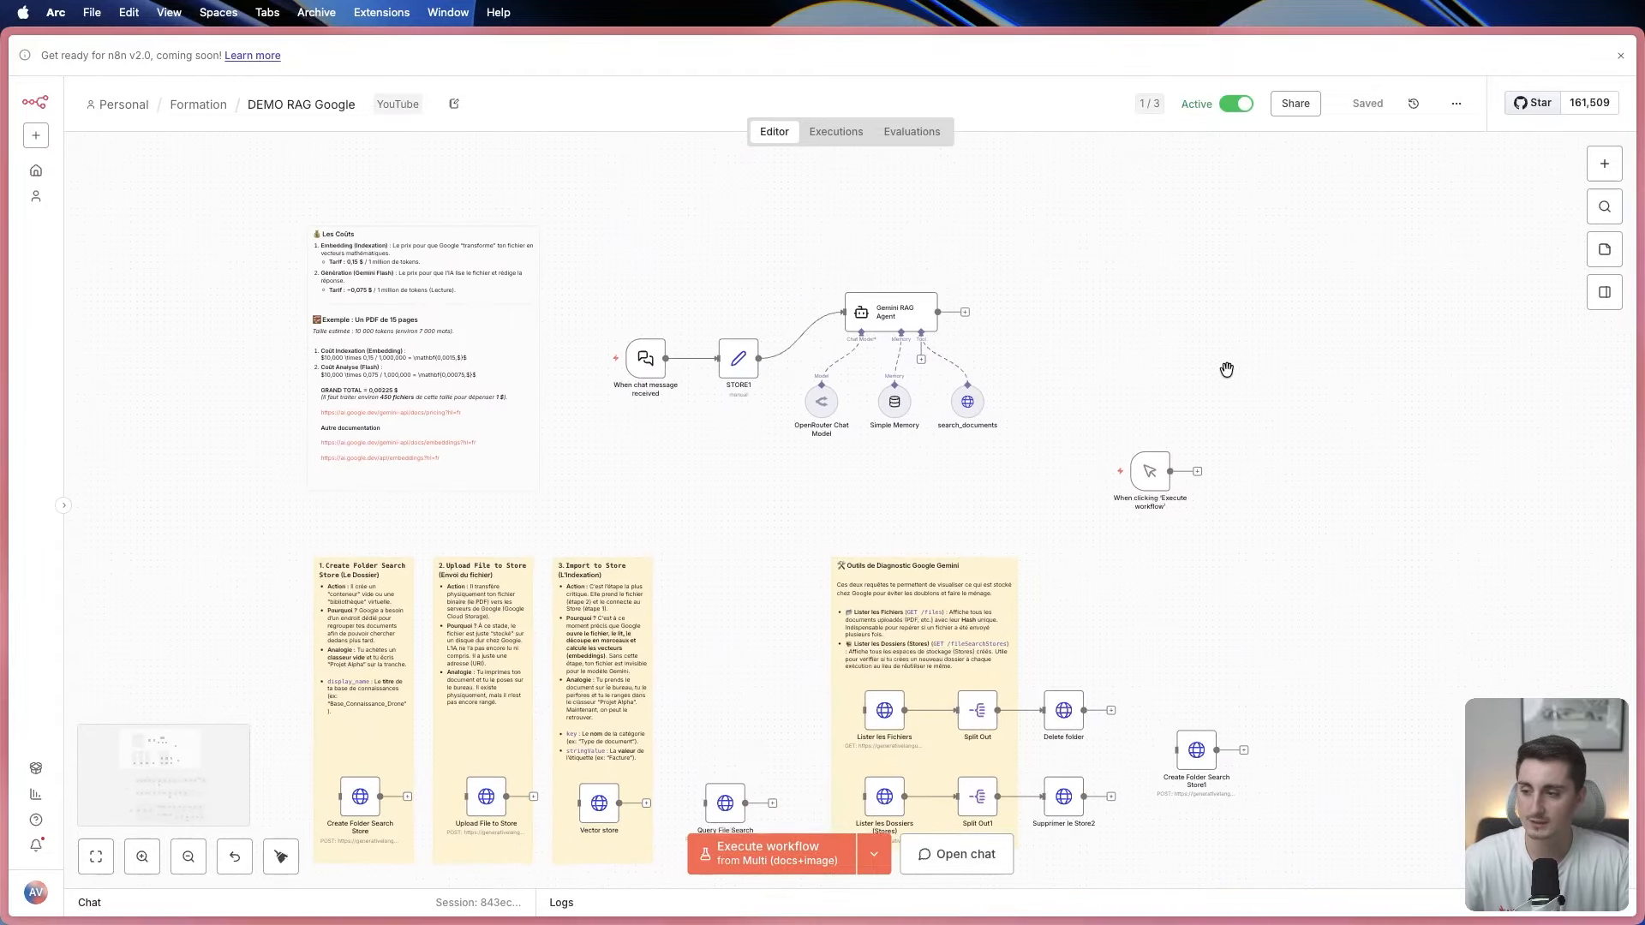
pyautogui.scroll(3, 1154, 331)
pyautogui.hscroll(1, 1148, 296)
pyautogui.scroll(-1, 1148, 296)
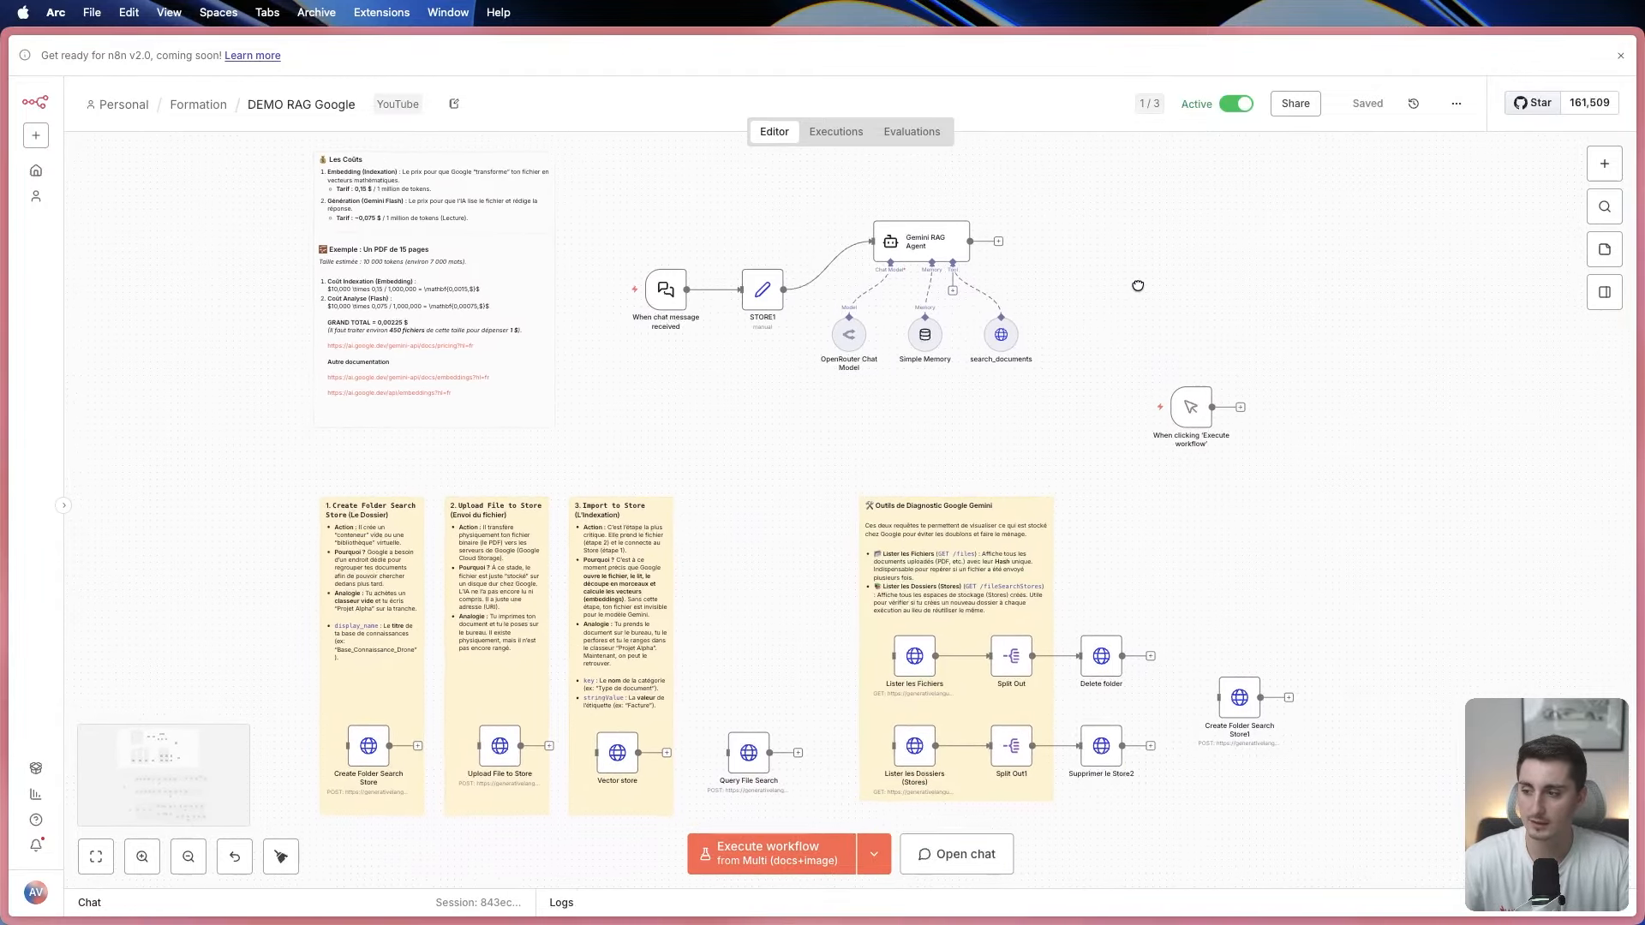
pyautogui.moveTo(620, 186); pyautogui.dragTo(1084, 392)
pyautogui.click(1135, 315)
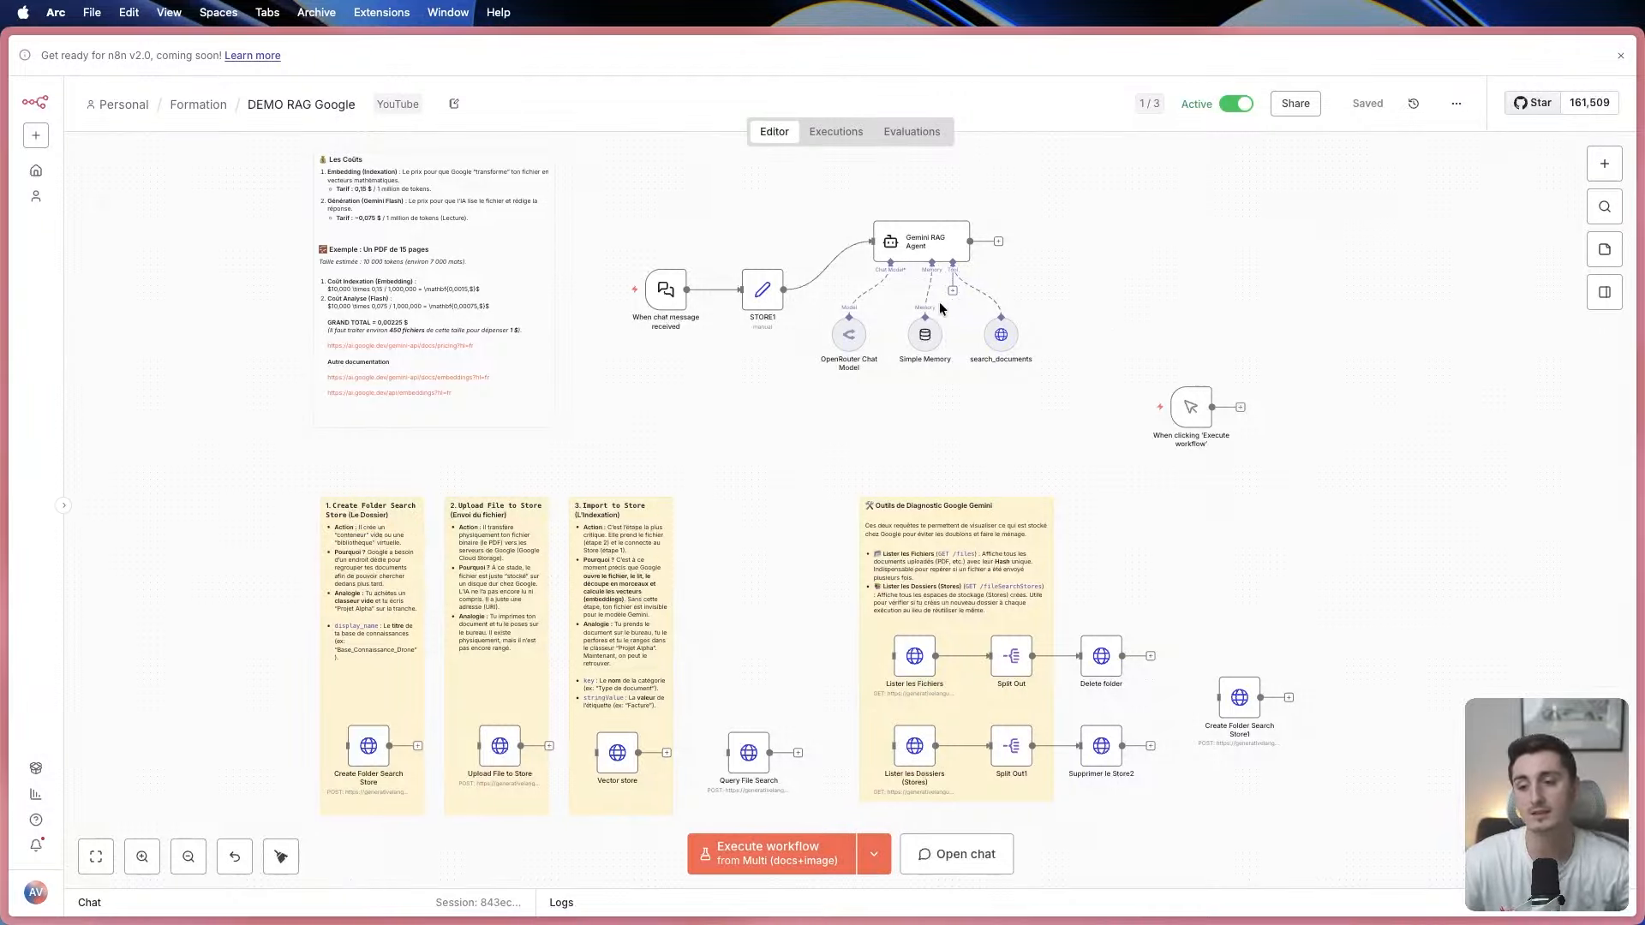
pyautogui.moveTo(633, 201); pyautogui.dragTo(1085, 386)
pyautogui.click(1129, 336)
# Move the search_documents node slightly further away from the Simple Memory node.
pyautogui.moveTo(1001, 339); pyautogui.dragTo(1011, 338)
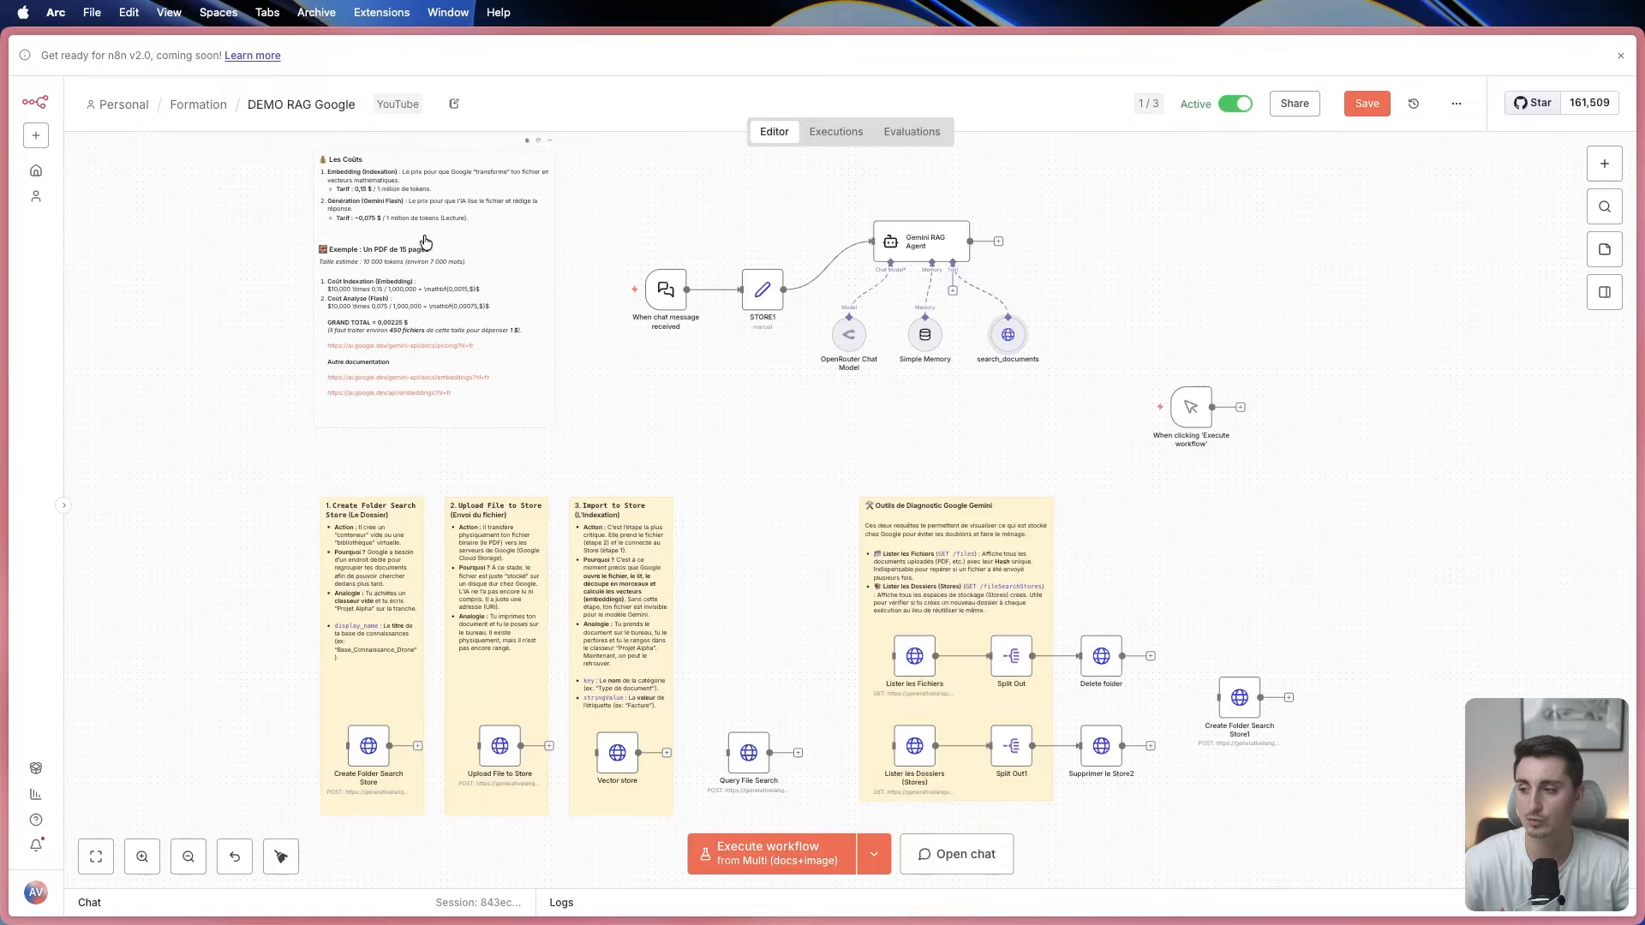
# Open the Gemini API embeddings documentation linked in the Les Coûts note and go to its Recherche de fichiers page.
pyautogui.click(381, 378)
pyautogui.click(1507, 96)
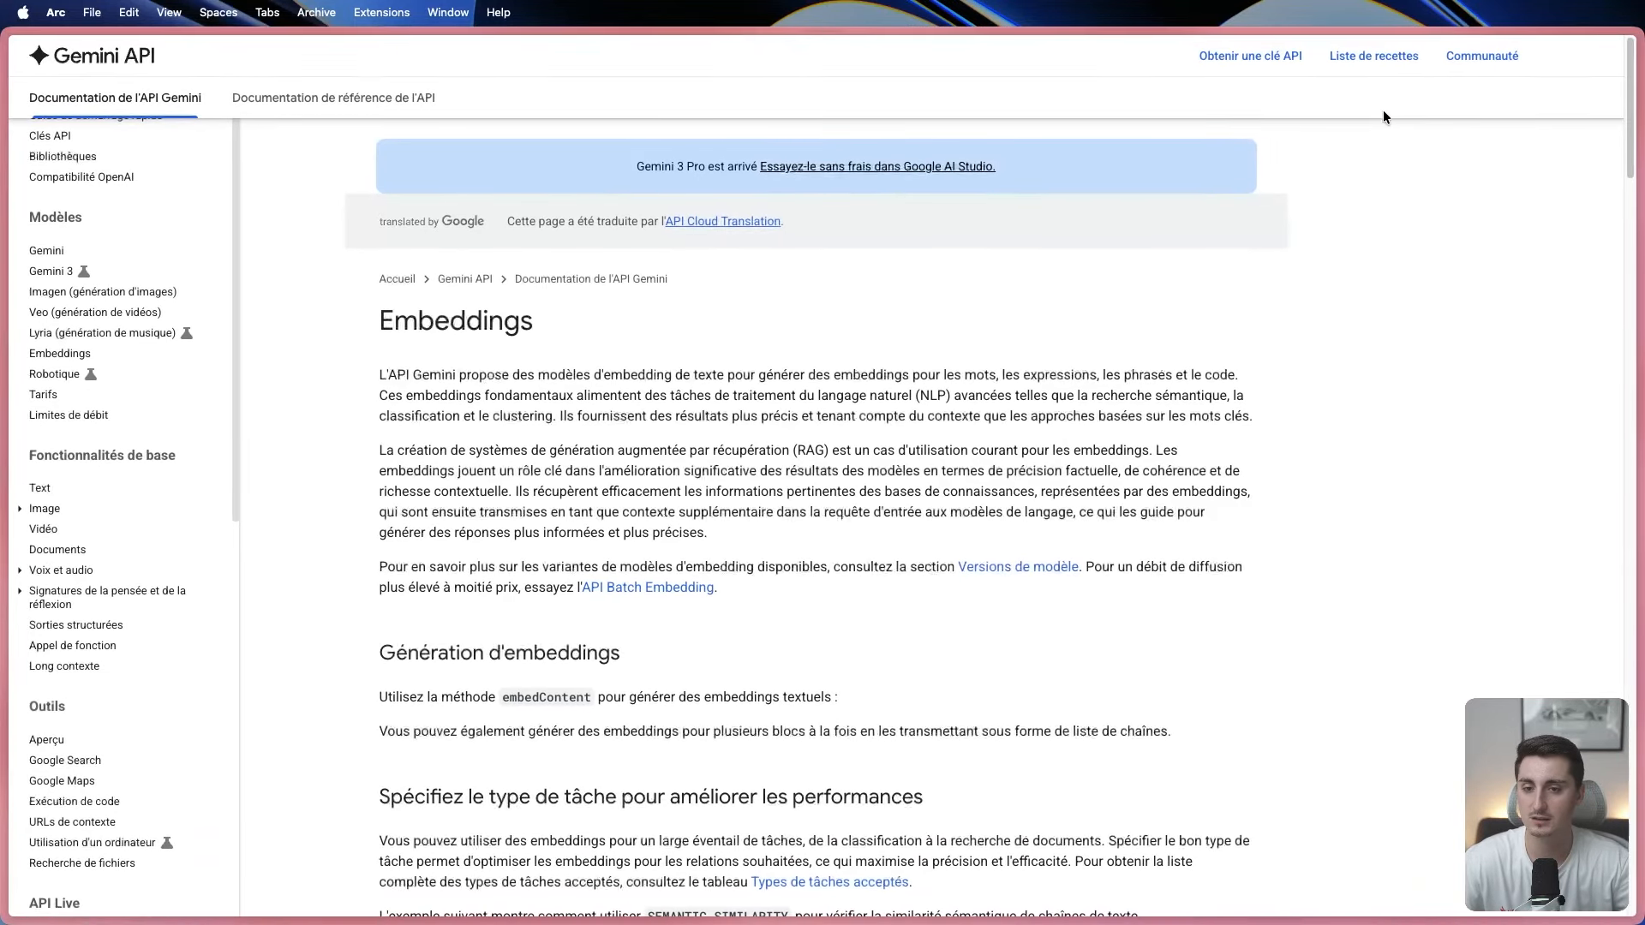
pyautogui.scroll(-5, 138, 583)
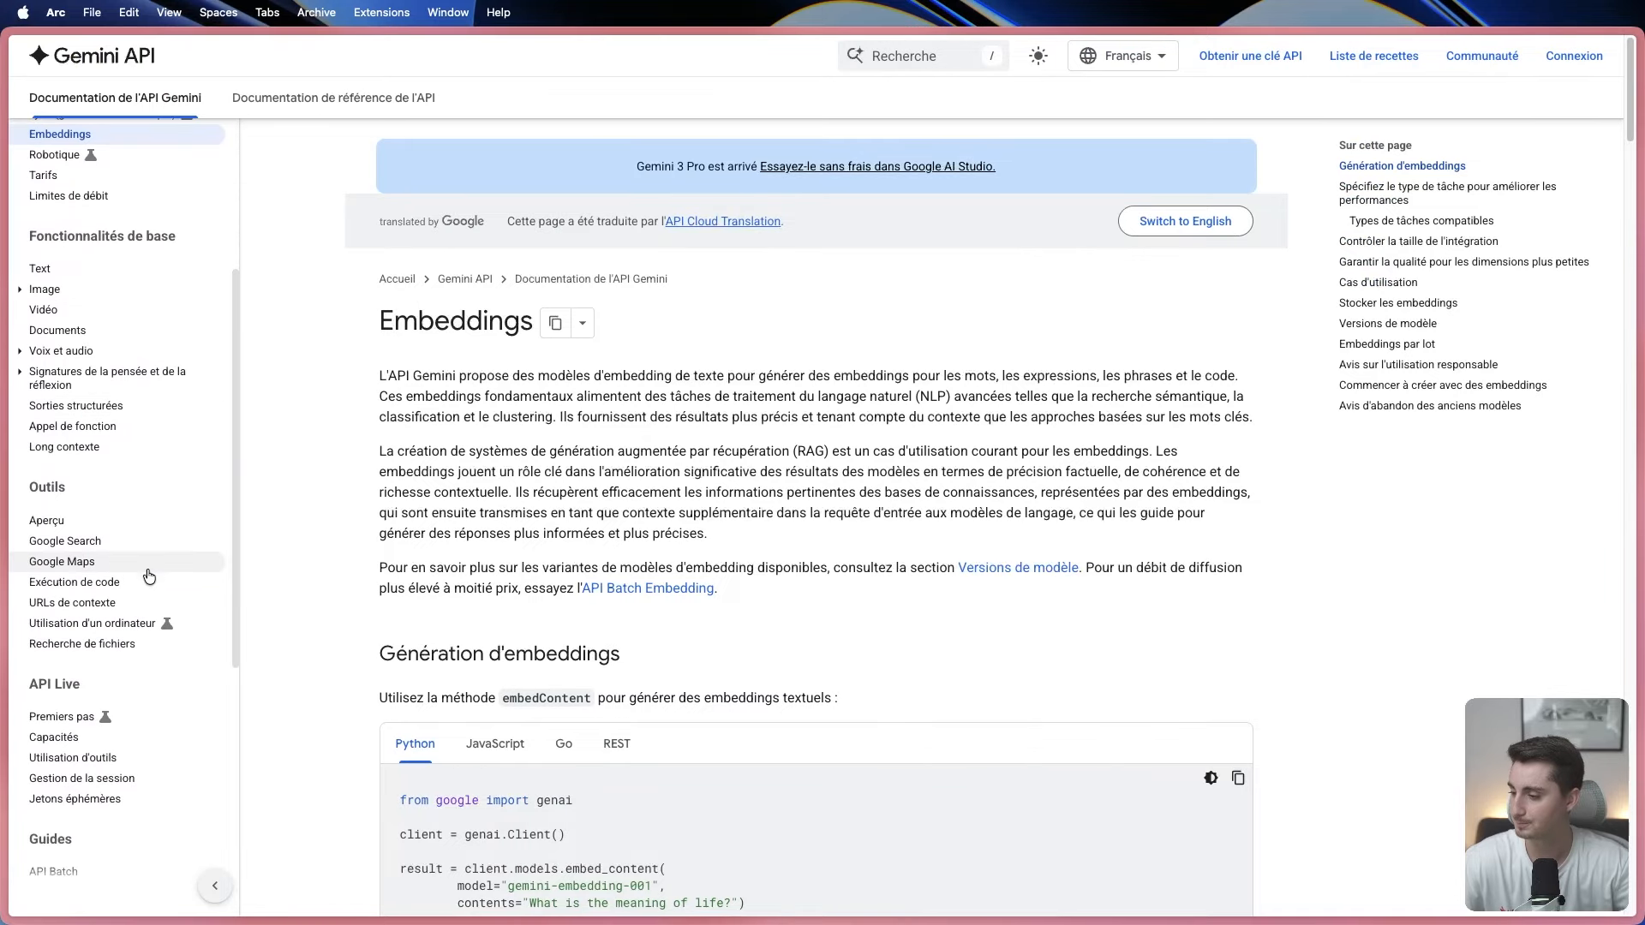
pyautogui.click(101, 644)
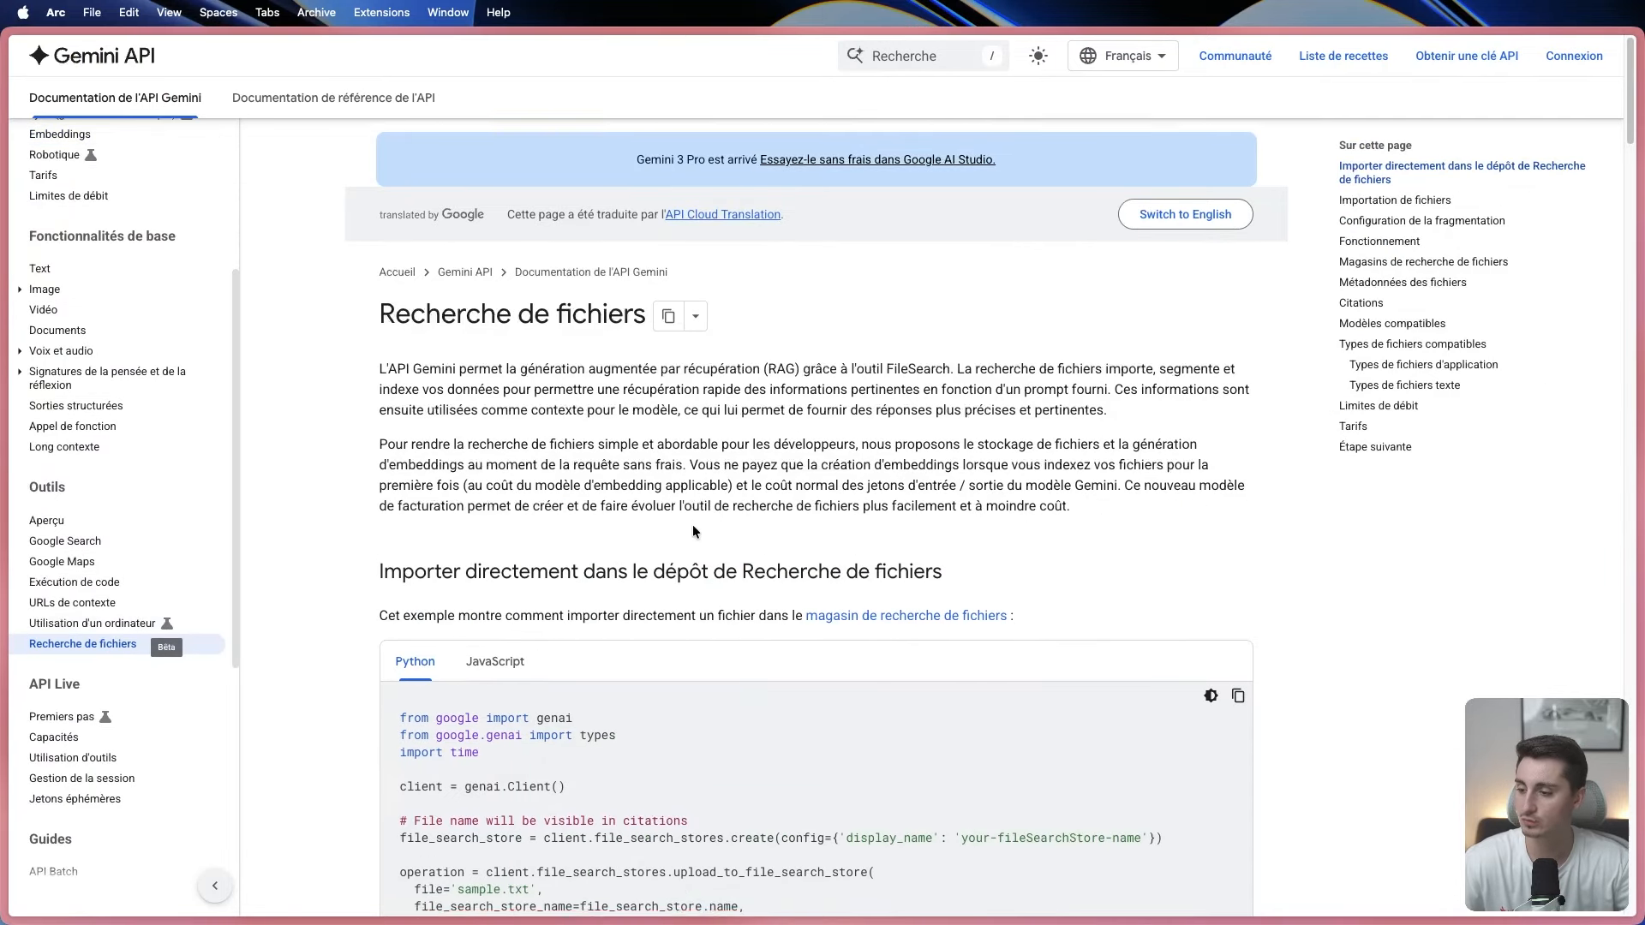
# Examine the diagram of the file search indexing and querying process in the Fonctionnement section.
pyautogui.scroll(-15, 705, 521)
pyautogui.scroll(-15, 705, 521)
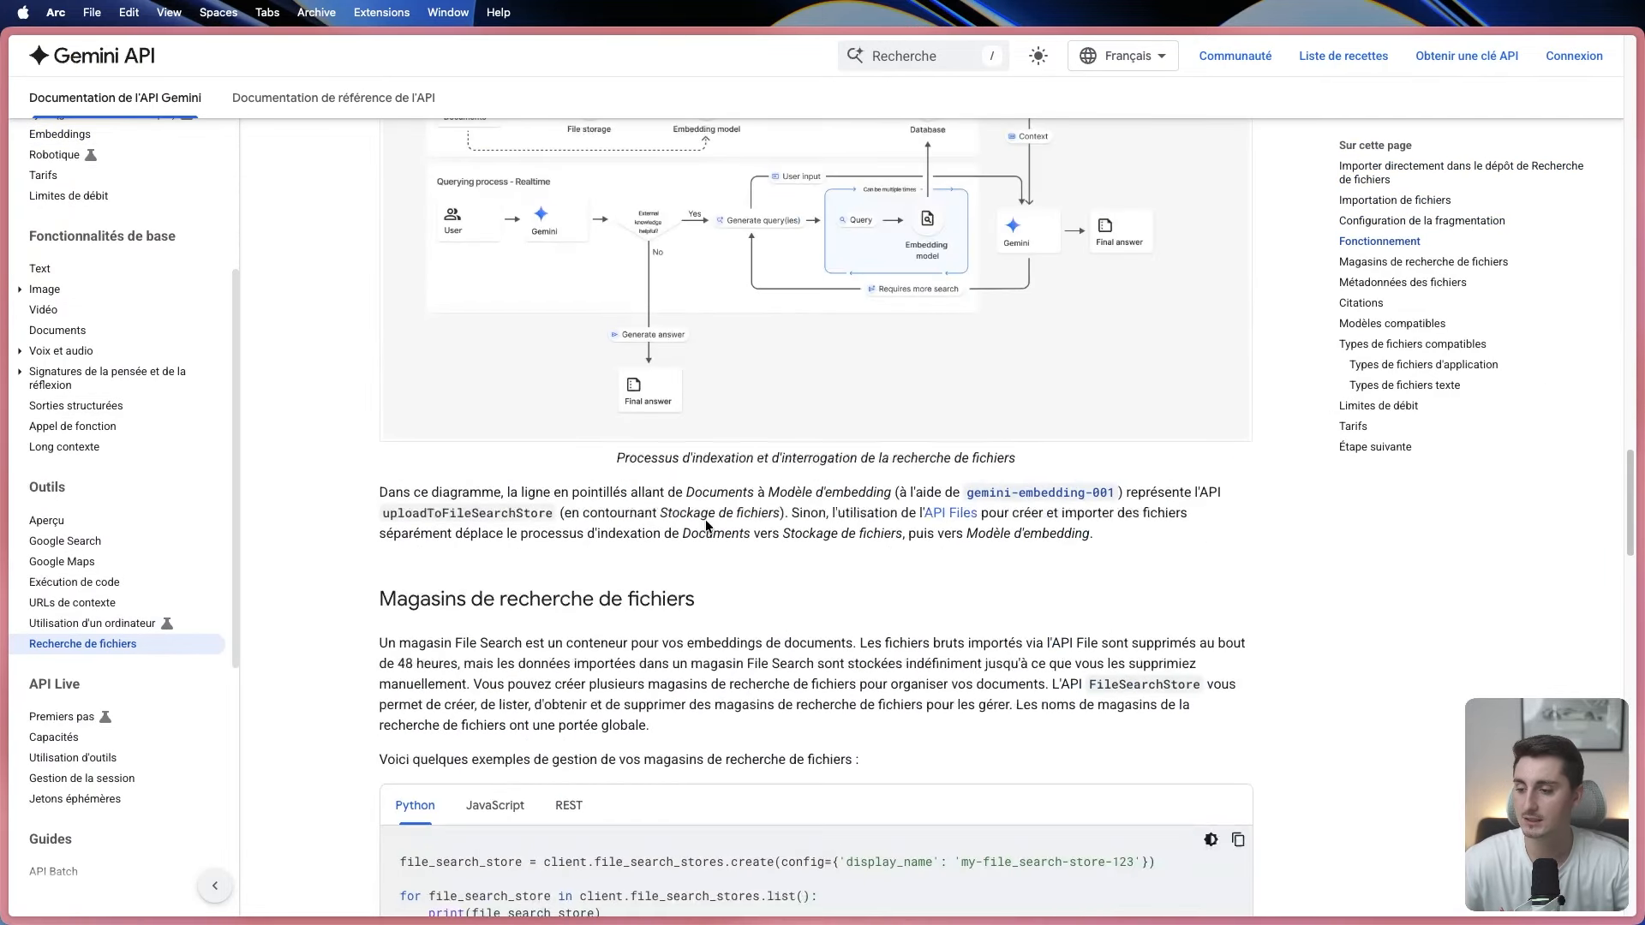
pyautogui.scroll(5, 735, 485)
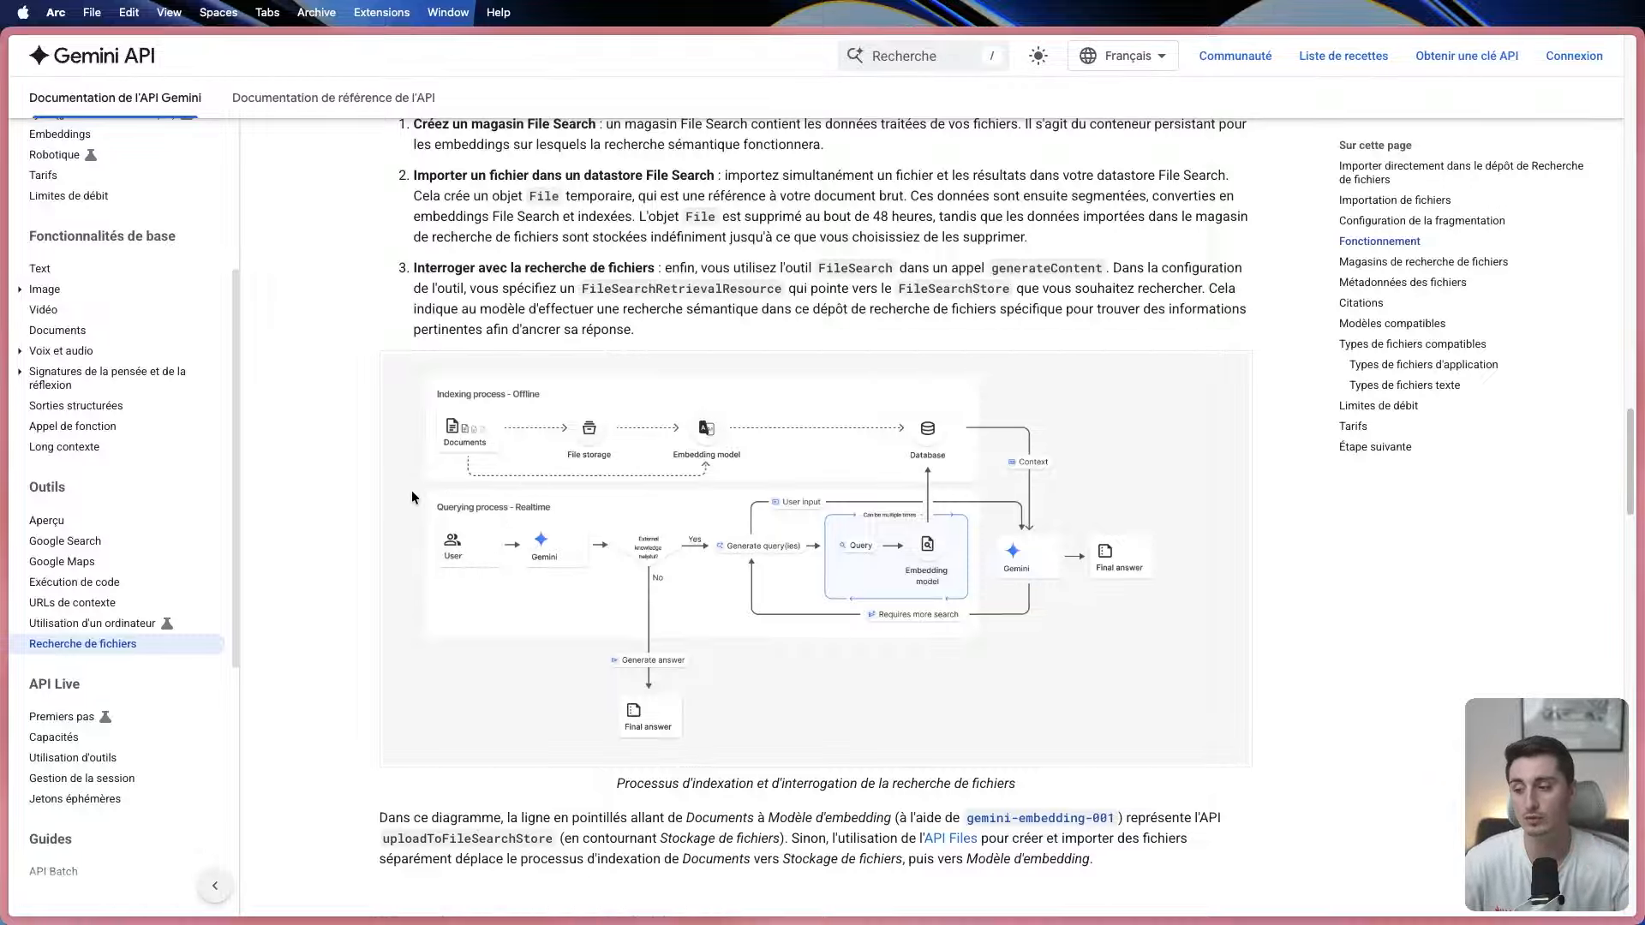
pyautogui.scroll(5, 109, 437)
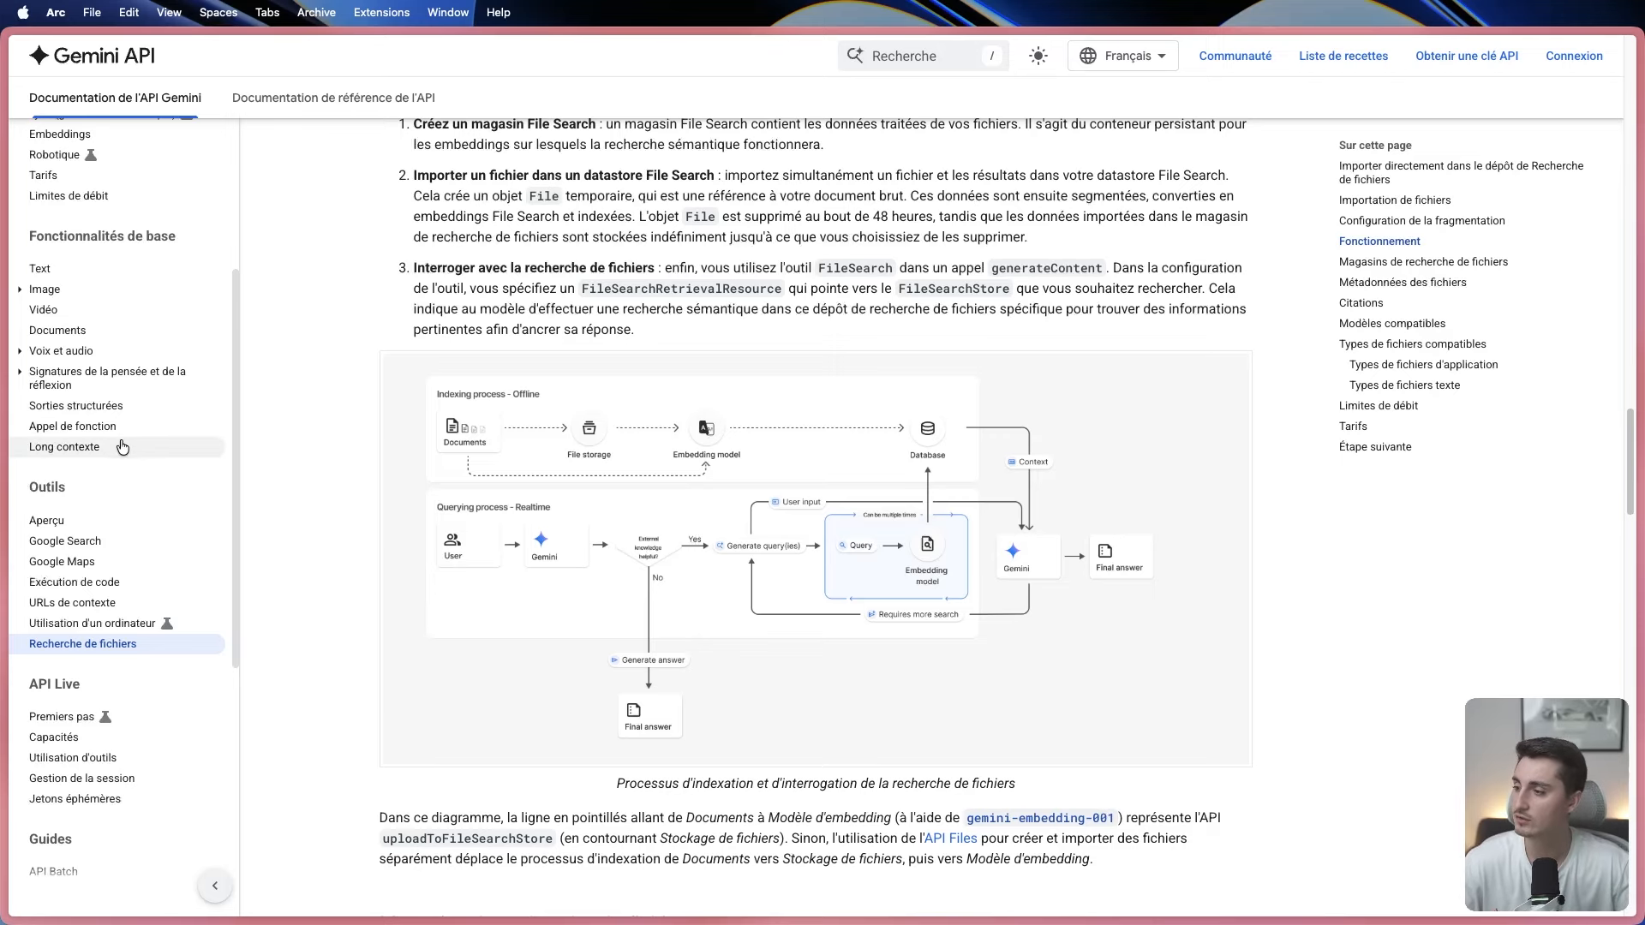
# Open the Gemini API Tarifs page and compare the Gratuit and Payant plans, including data use and batch API discounts.
pyautogui.click(58, 477)
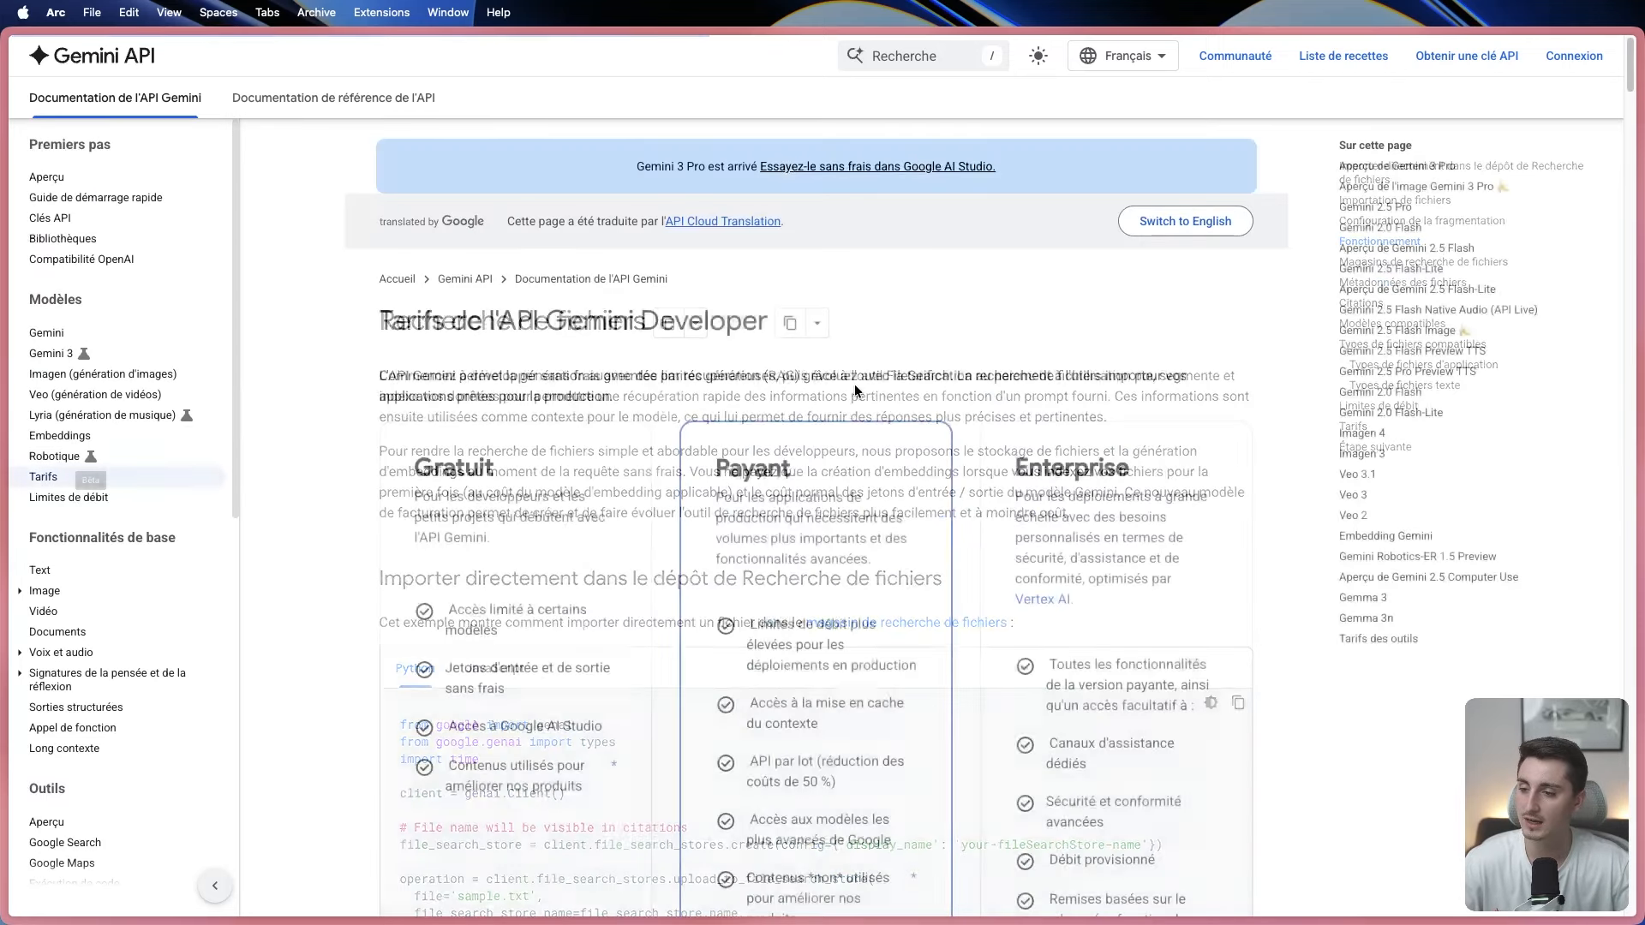
pyautogui.scroll(-3, 857, 481)
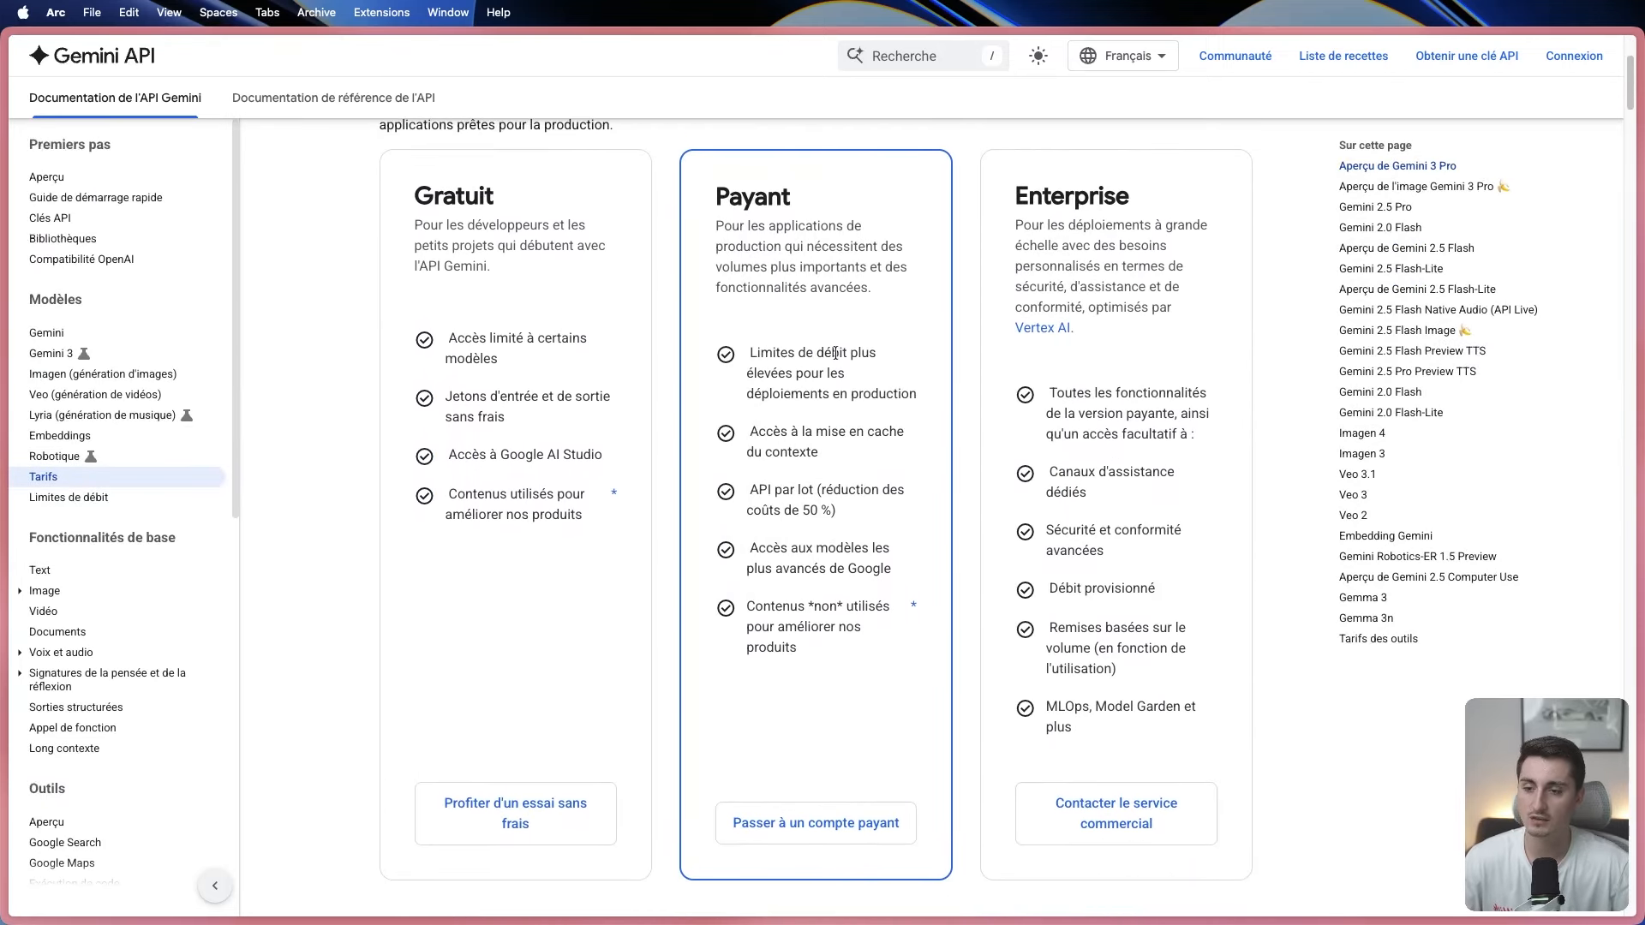
pyautogui.moveTo(415, 221); pyautogui.dragTo(542, 225)
pyautogui.click(699, 151)
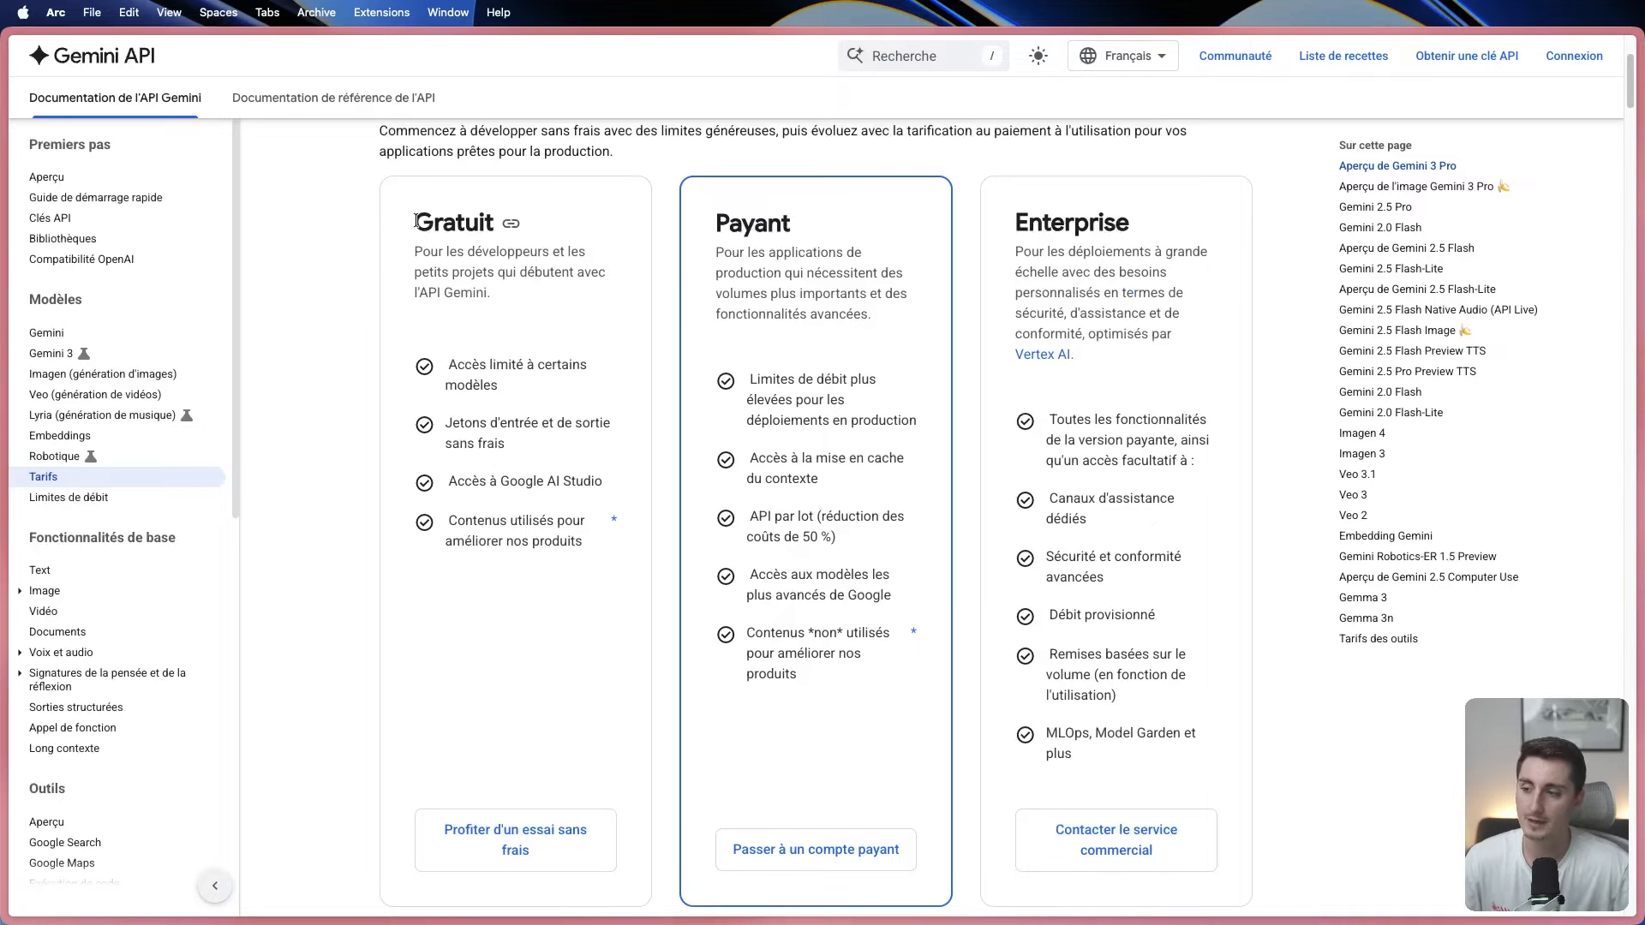
pyautogui.moveTo(416, 222); pyautogui.dragTo(490, 222)
pyautogui.moveTo(585, 542); pyautogui.dragTo(451, 523)
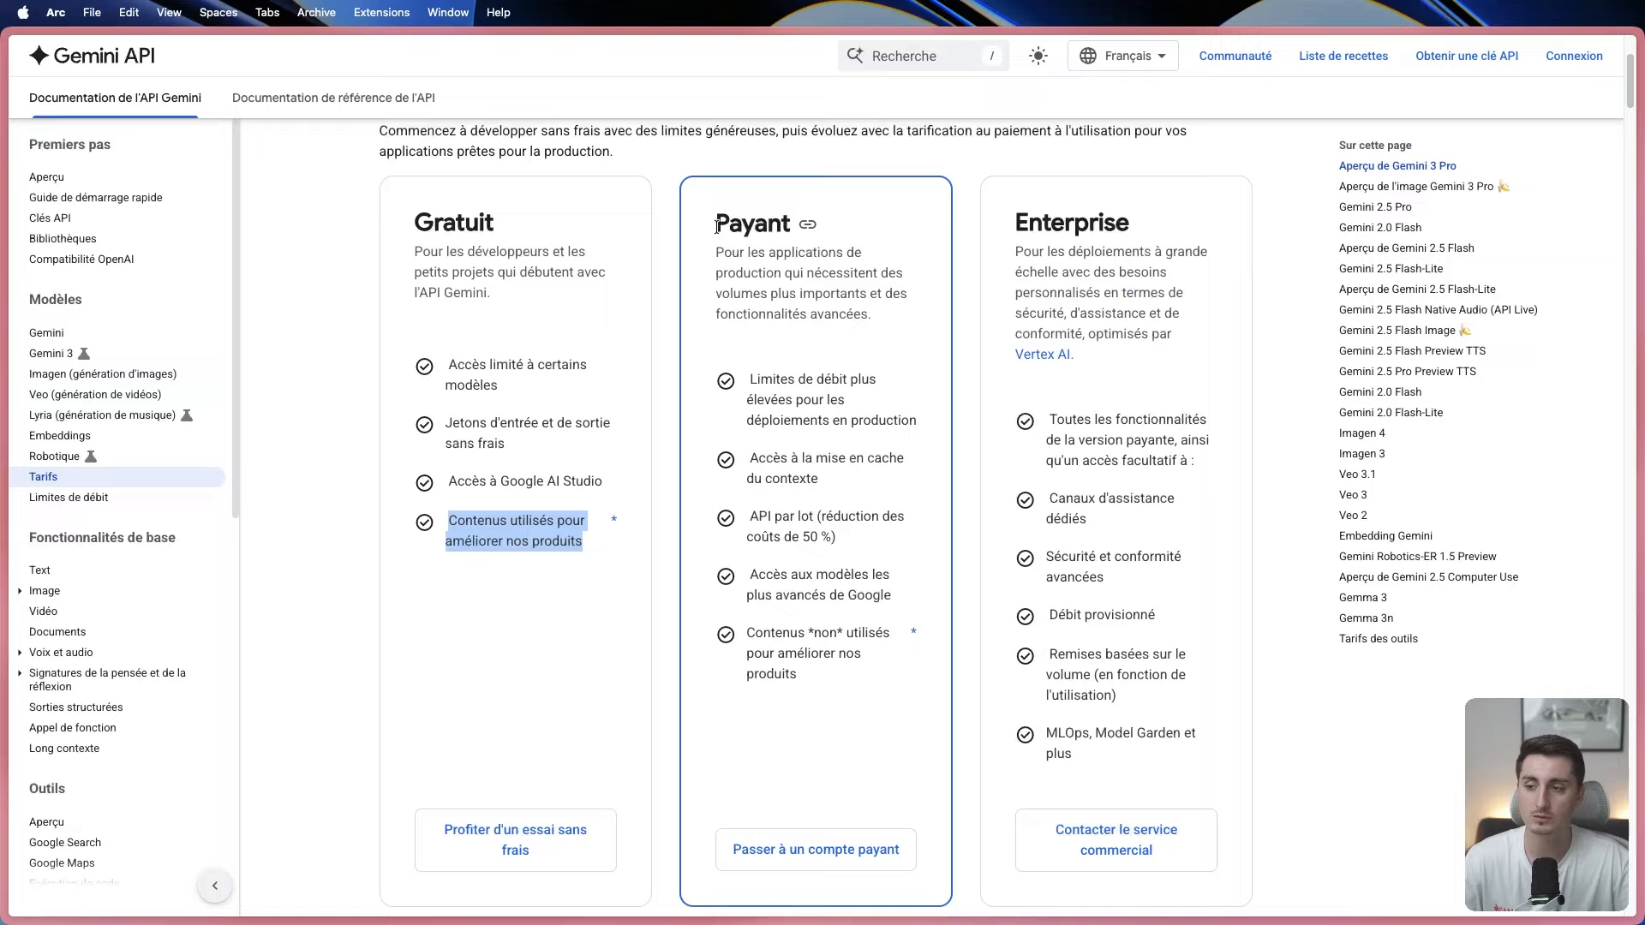
pyautogui.moveTo(716, 225); pyautogui.dragTo(786, 236)
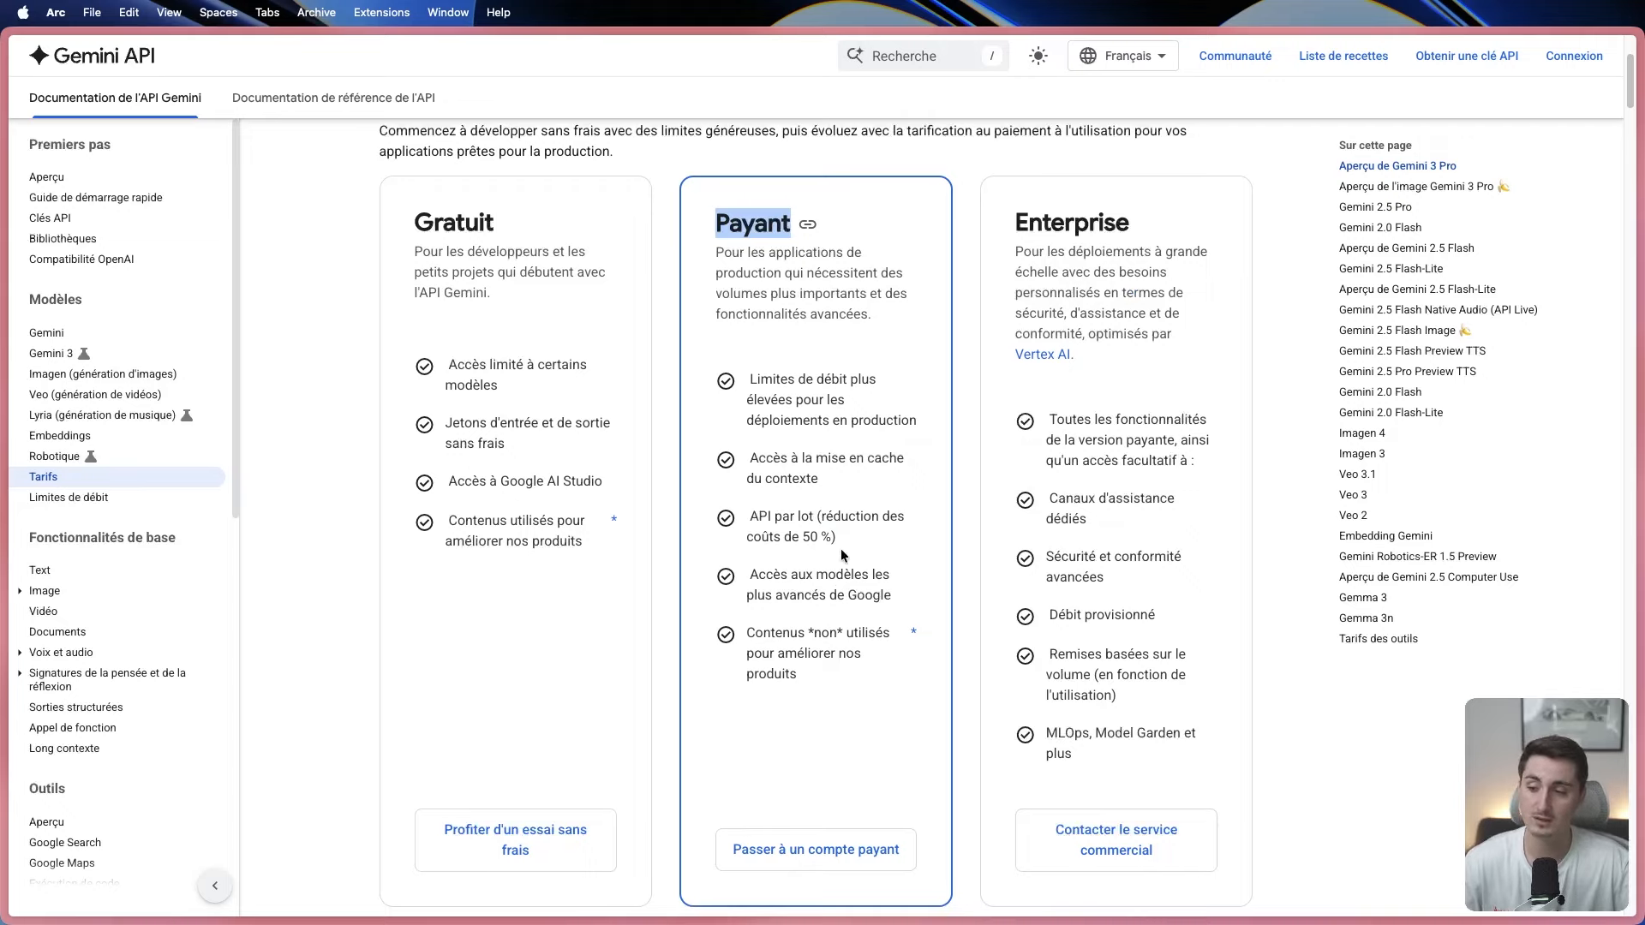
pyautogui.moveTo(836, 543); pyautogui.dragTo(740, 521)
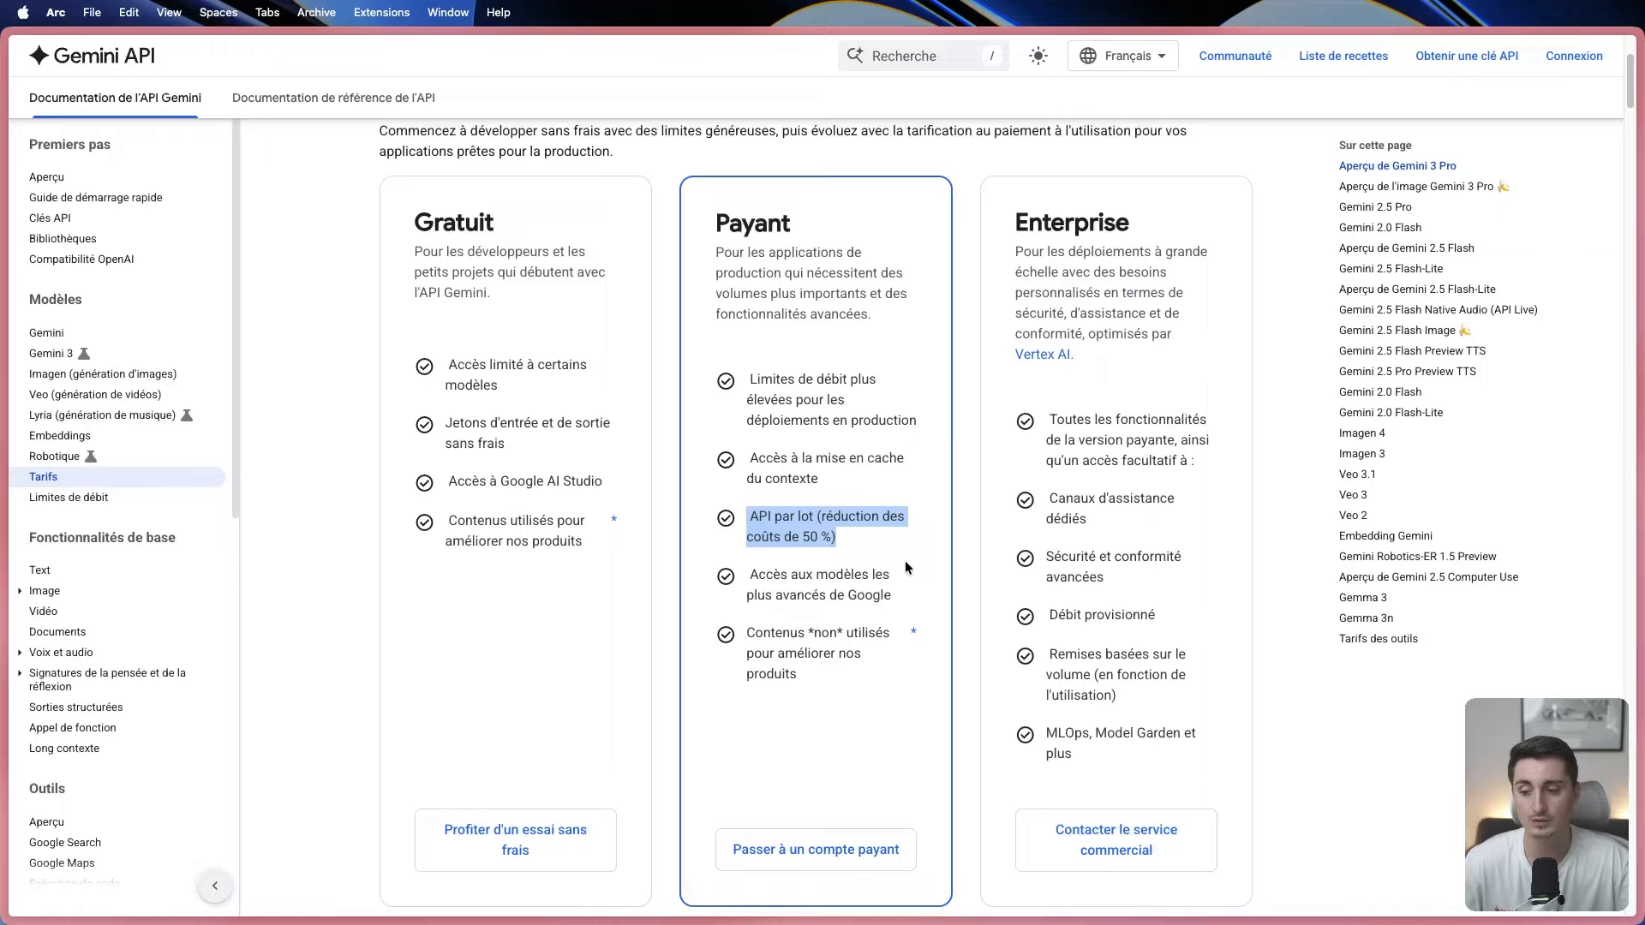
# Find the Embedding Gemini section among the model prices on the Tarifs page.
pyautogui.scroll(-15, 825, 540)
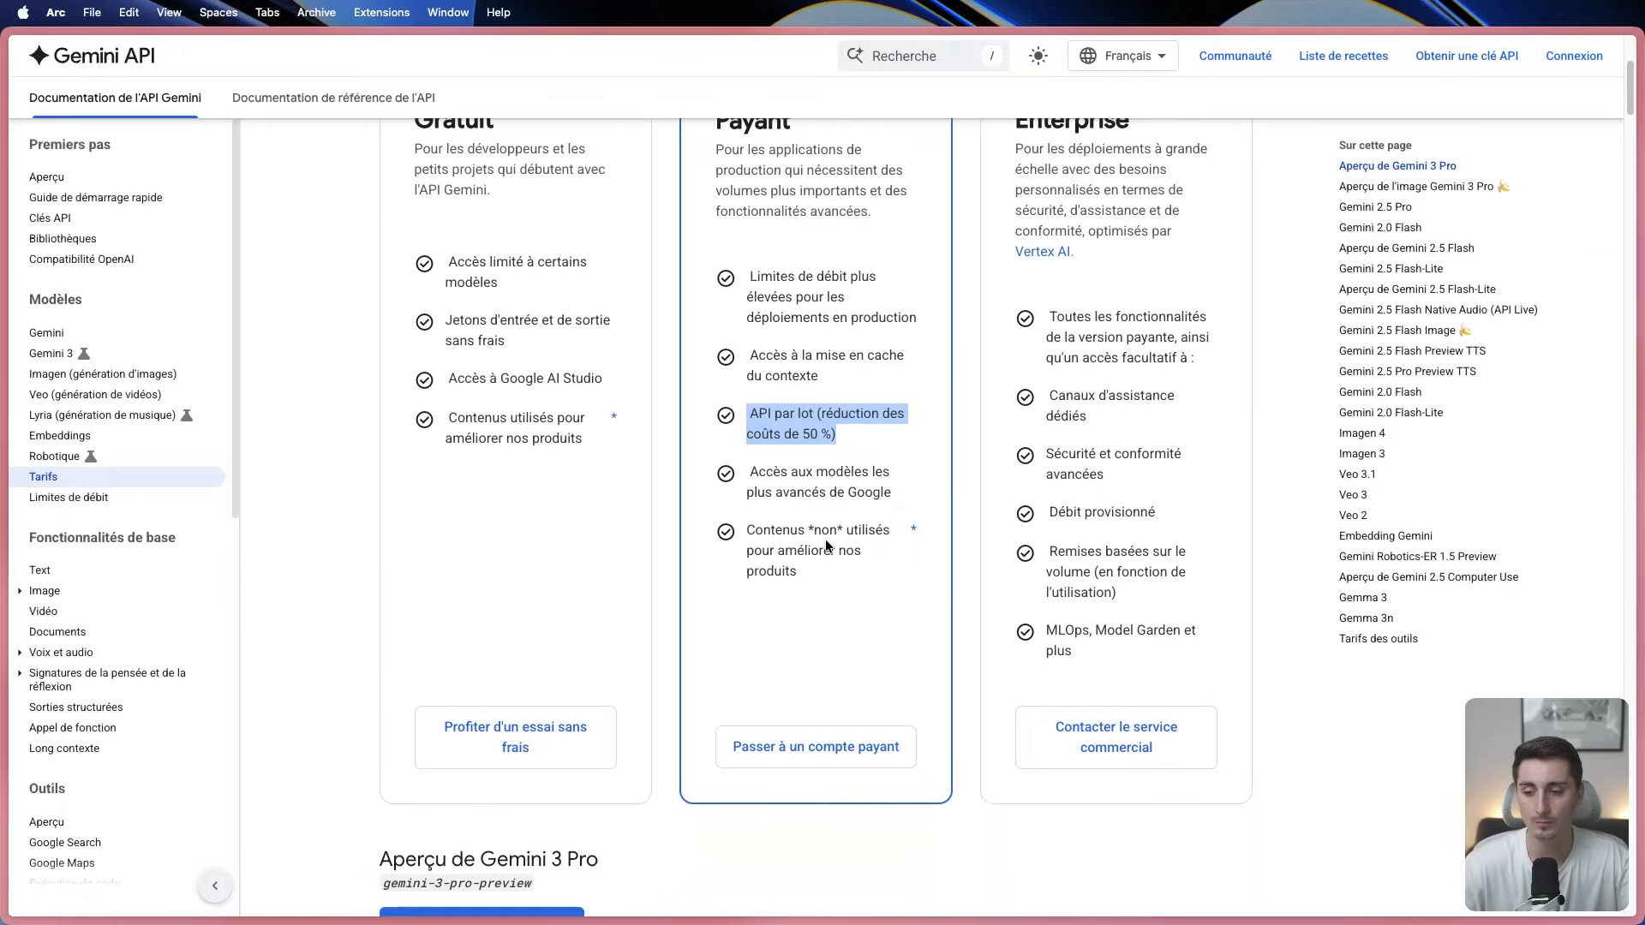
pyautogui.scroll(-20, 827, 542)
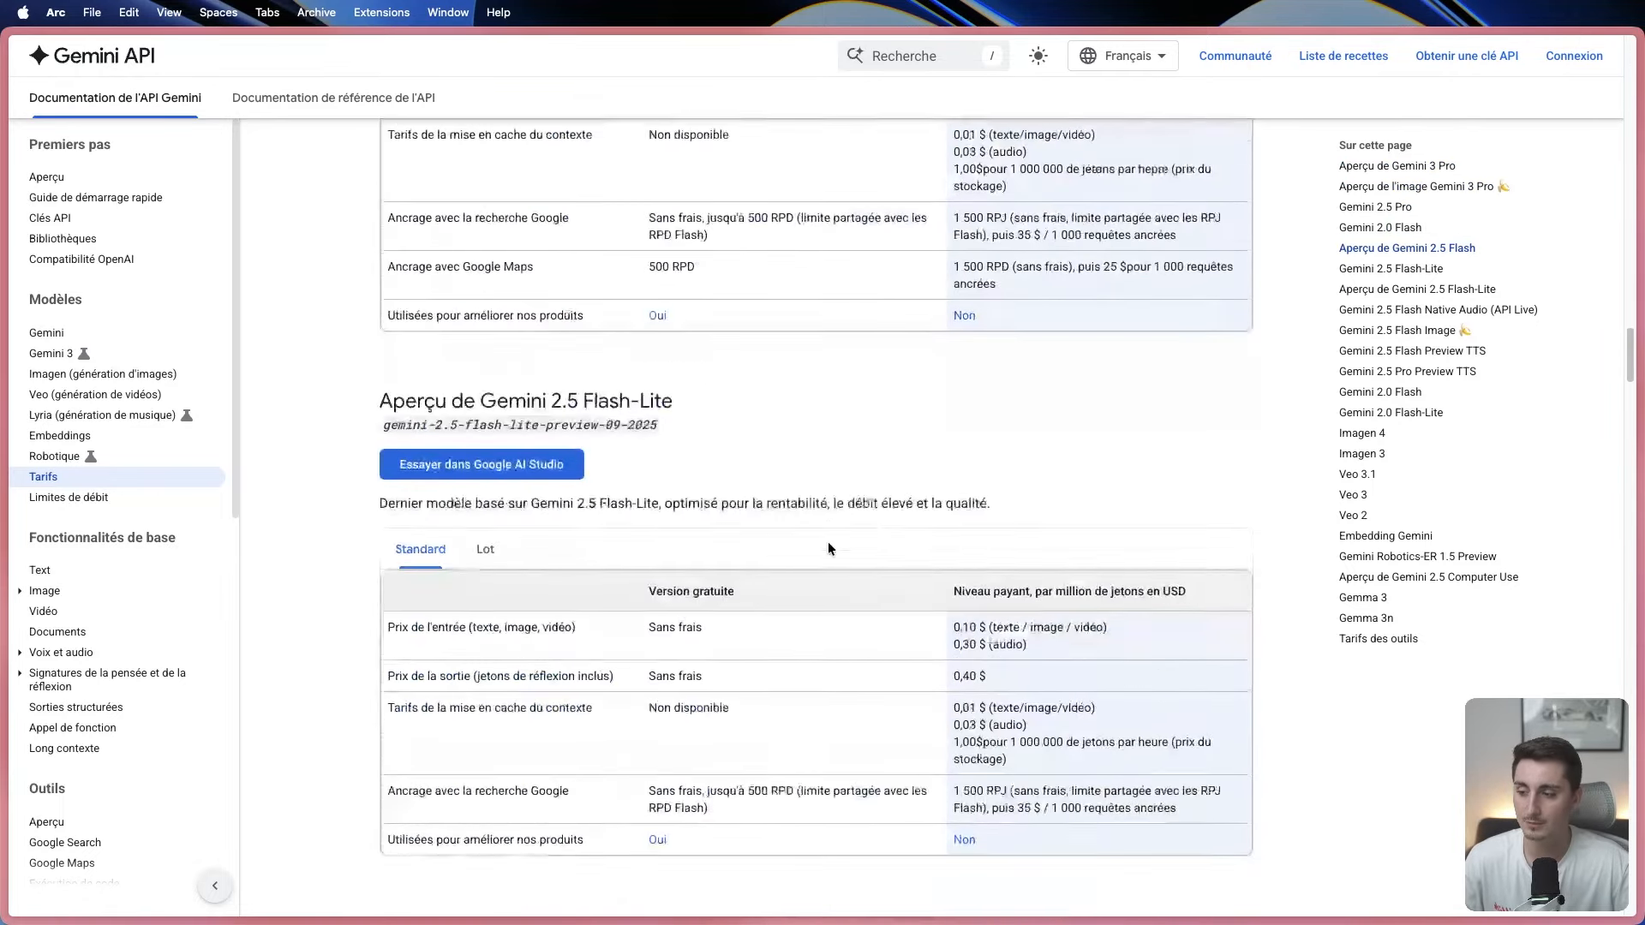
pyautogui.scroll(-20, 828, 542)
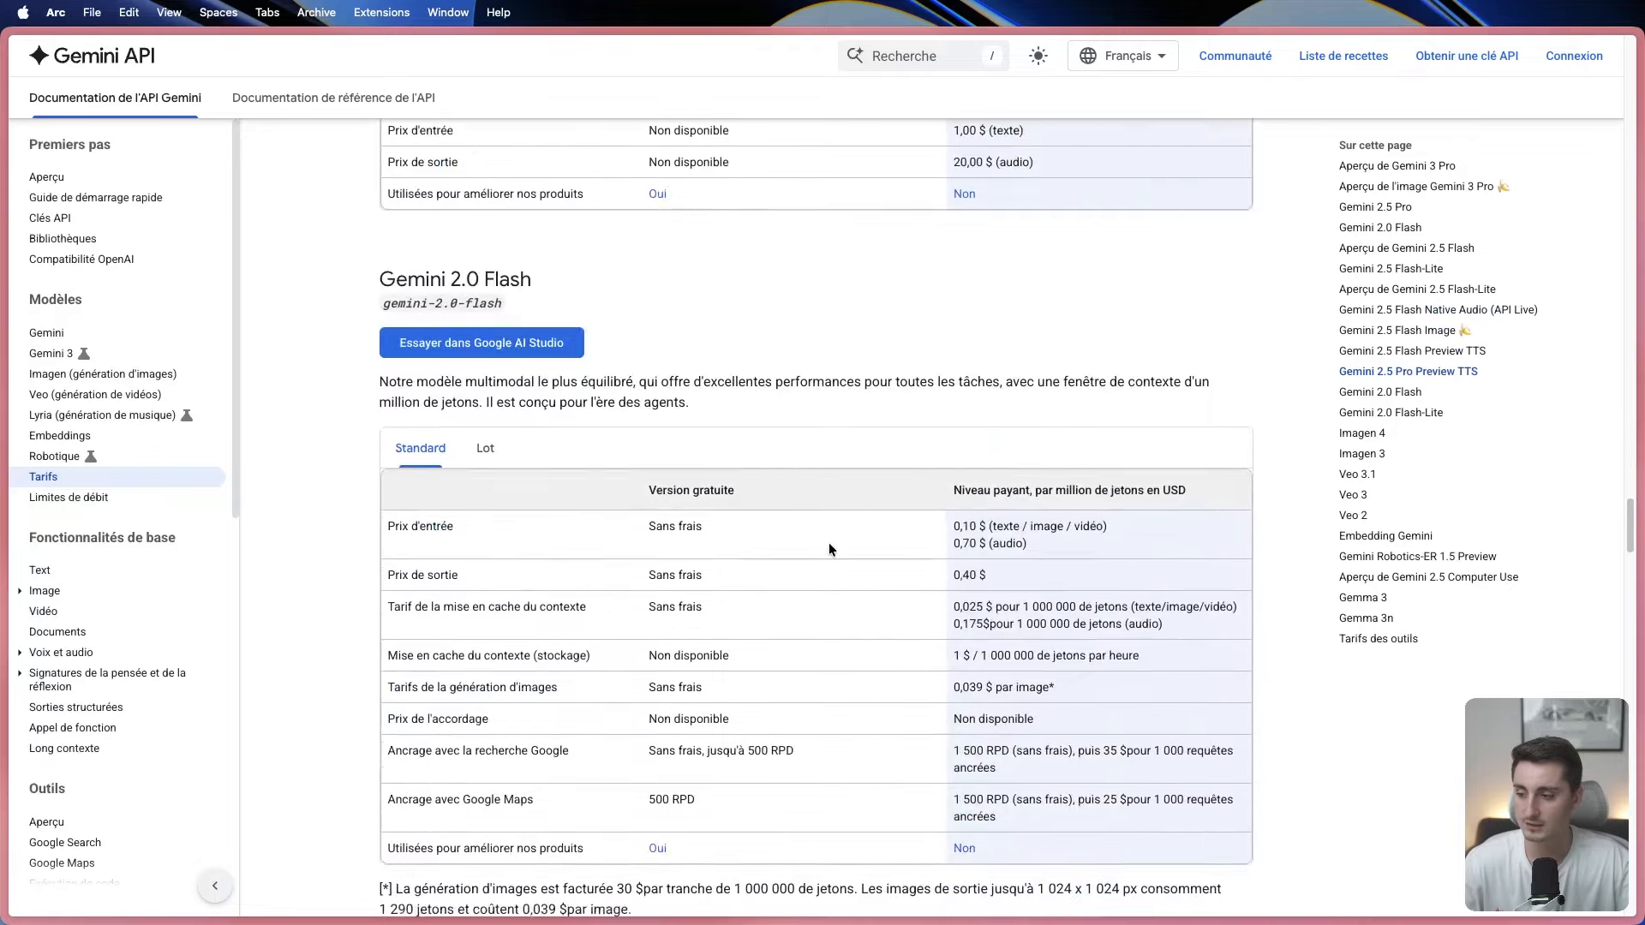
pyautogui.scroll(-20, 829, 549)
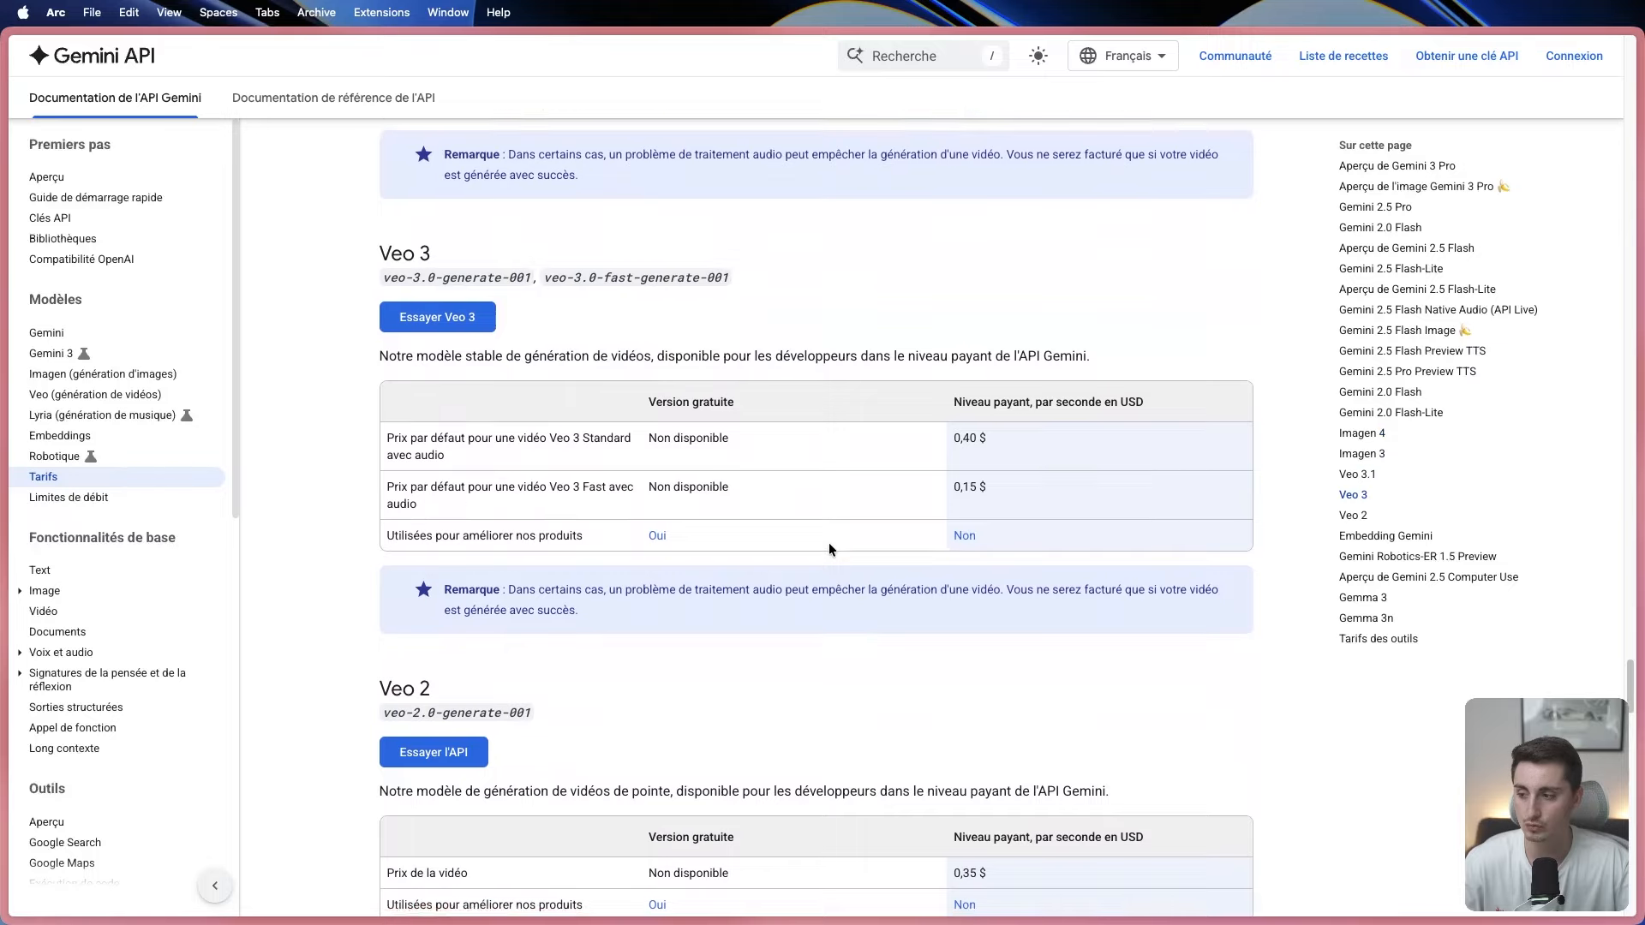
pyautogui.moveTo(378, 312); pyautogui.dragTo(565, 315)
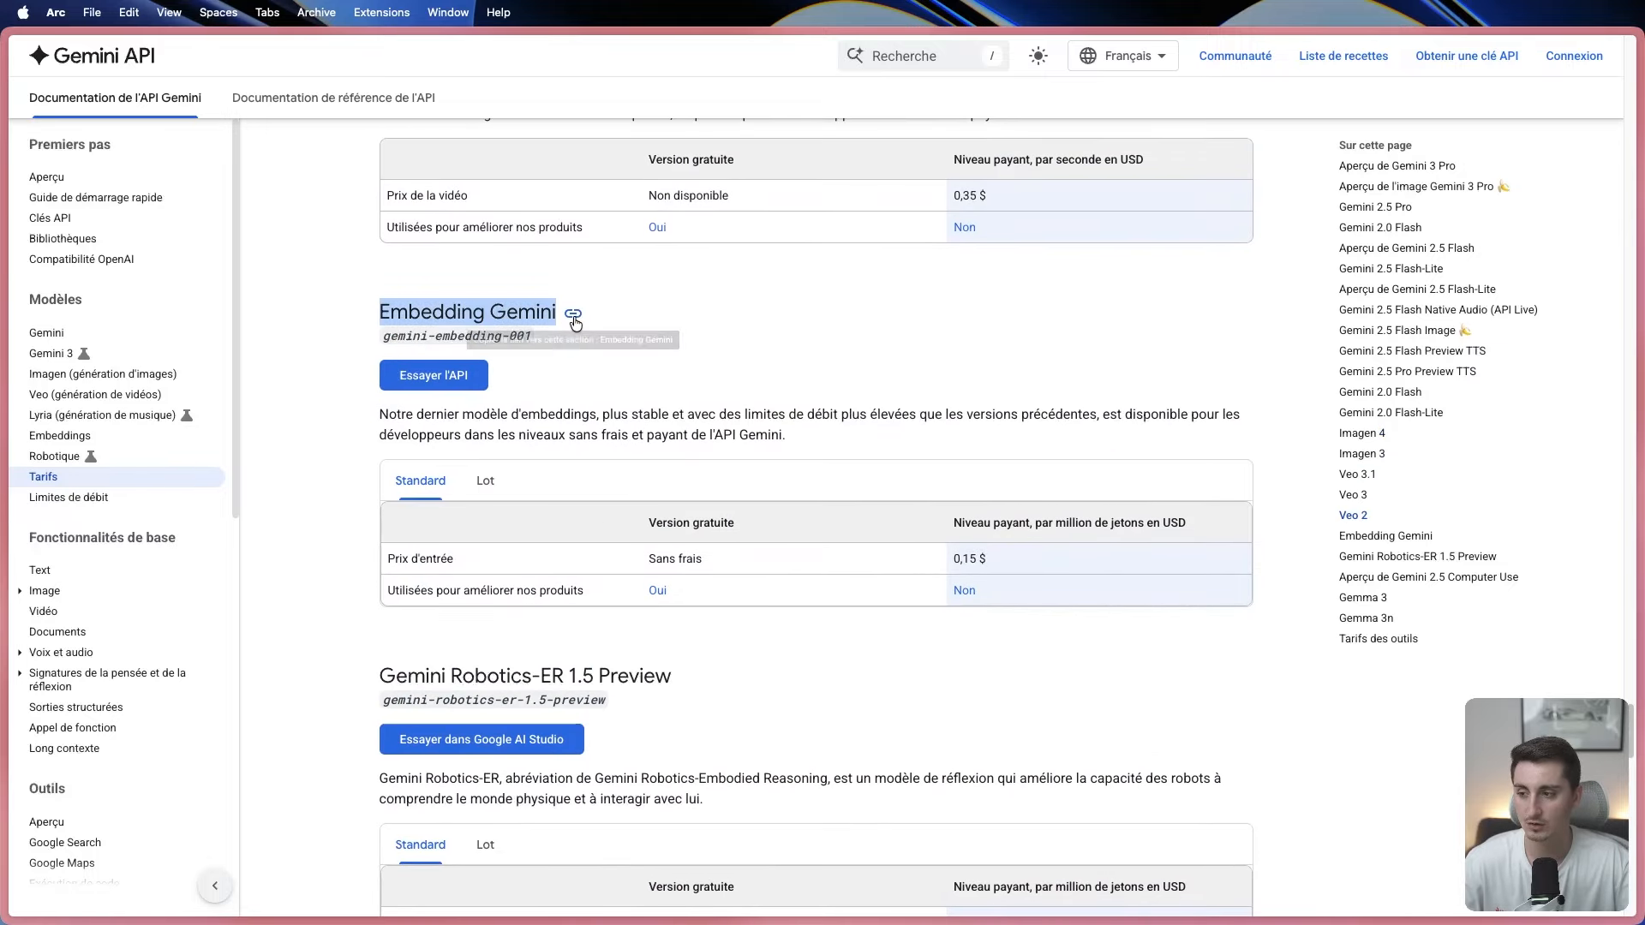
pyautogui.click(606, 345)
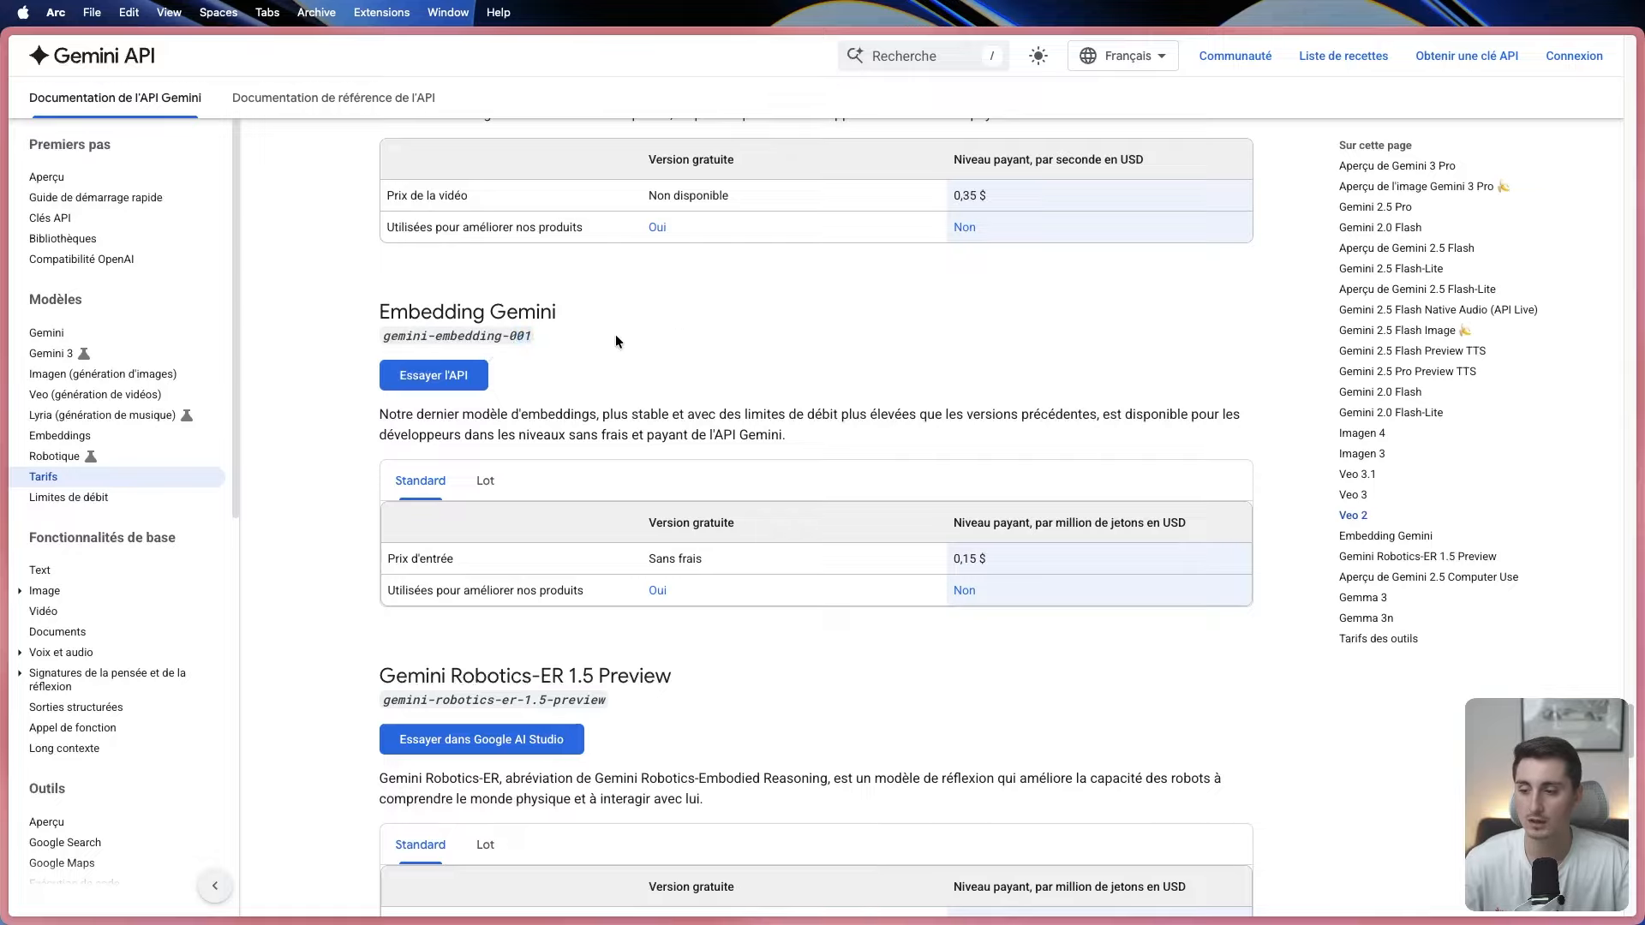
# Check the Embedding Gemini input price for the free version and for the paid tier per million tokens.
pyautogui.scroll(-1, 676, 378)
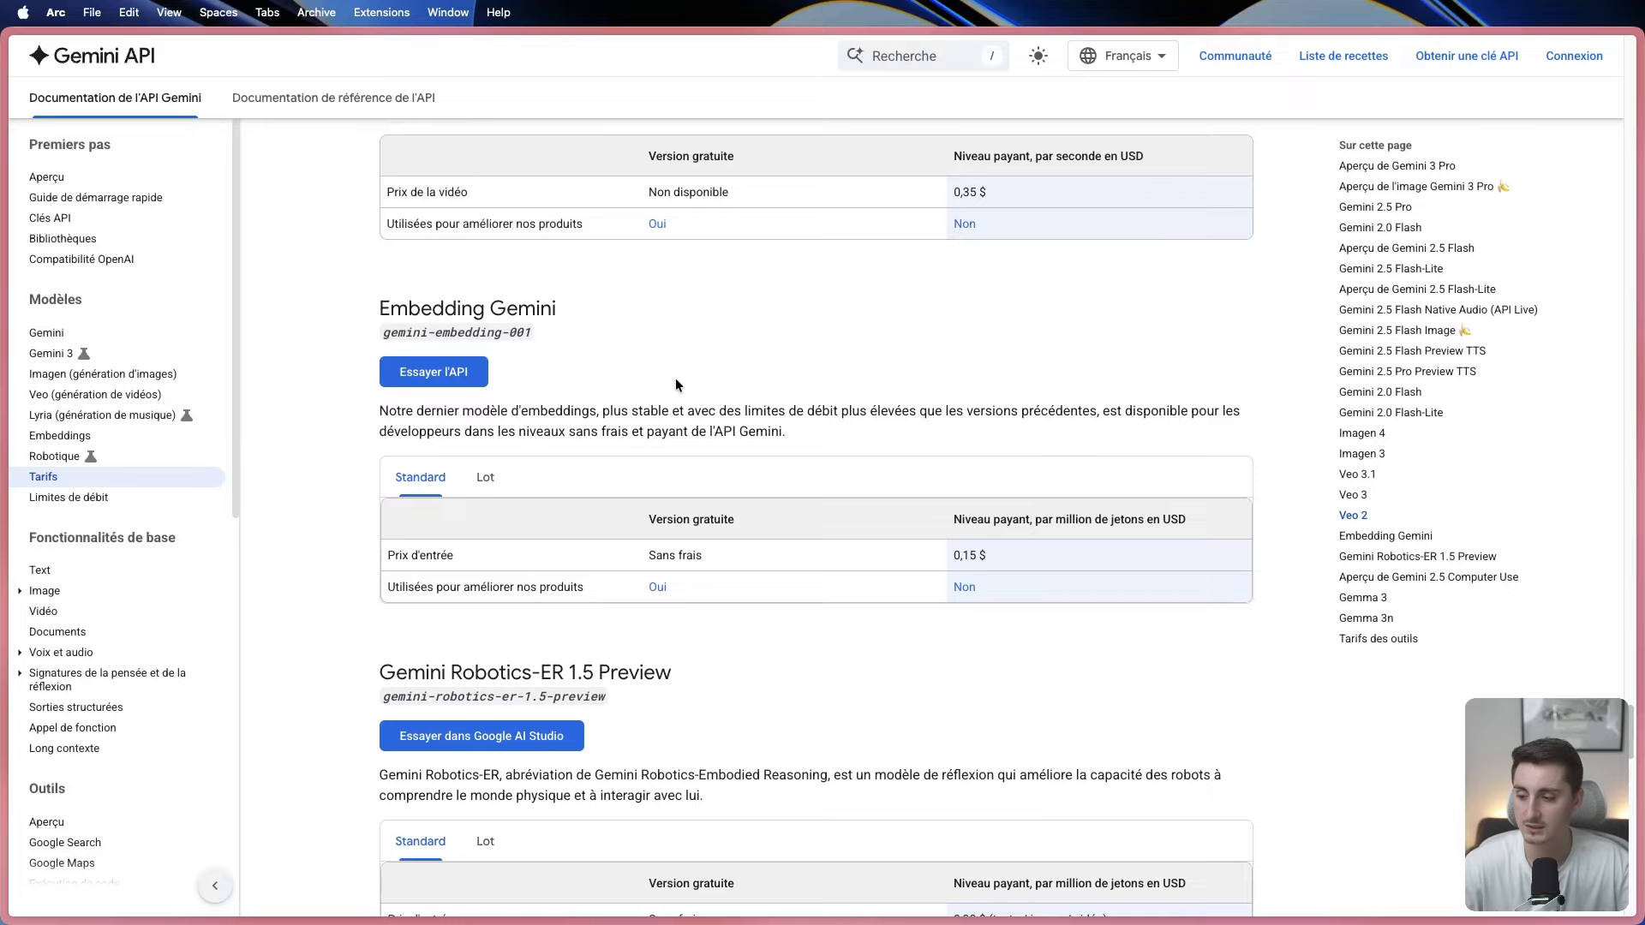
pyautogui.moveTo(390, 558); pyautogui.dragTo(474, 560)
pyautogui.moveTo(630, 559); pyautogui.dragTo(729, 553)
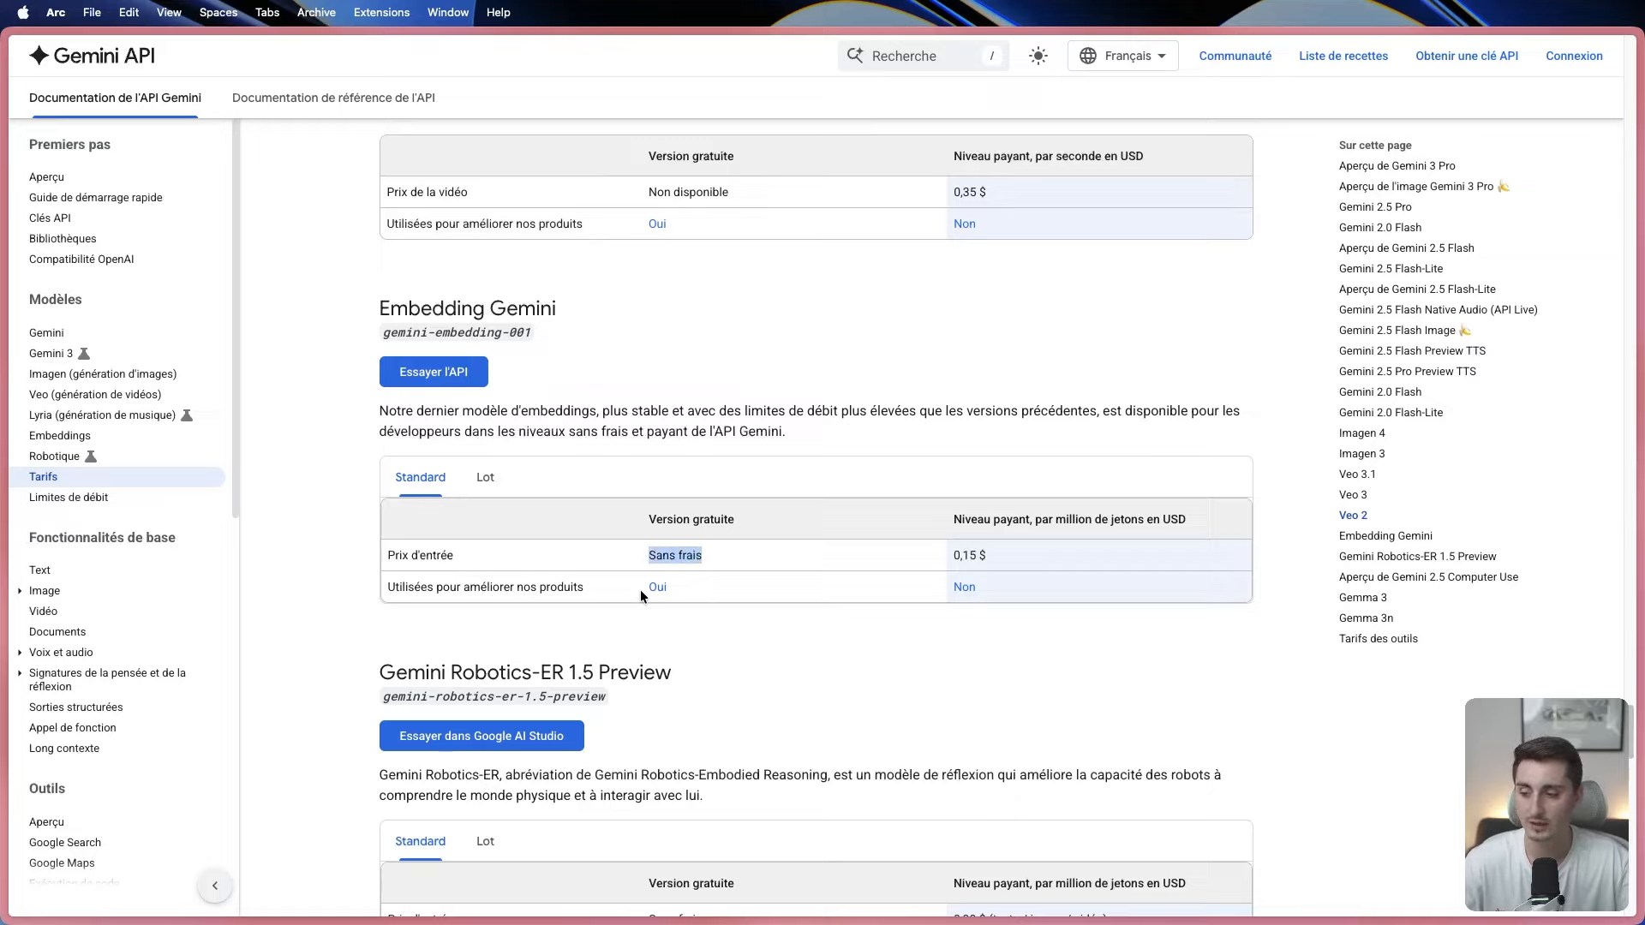
pyautogui.click(682, 587)
pyautogui.moveTo(957, 519); pyautogui.dragTo(1182, 524)
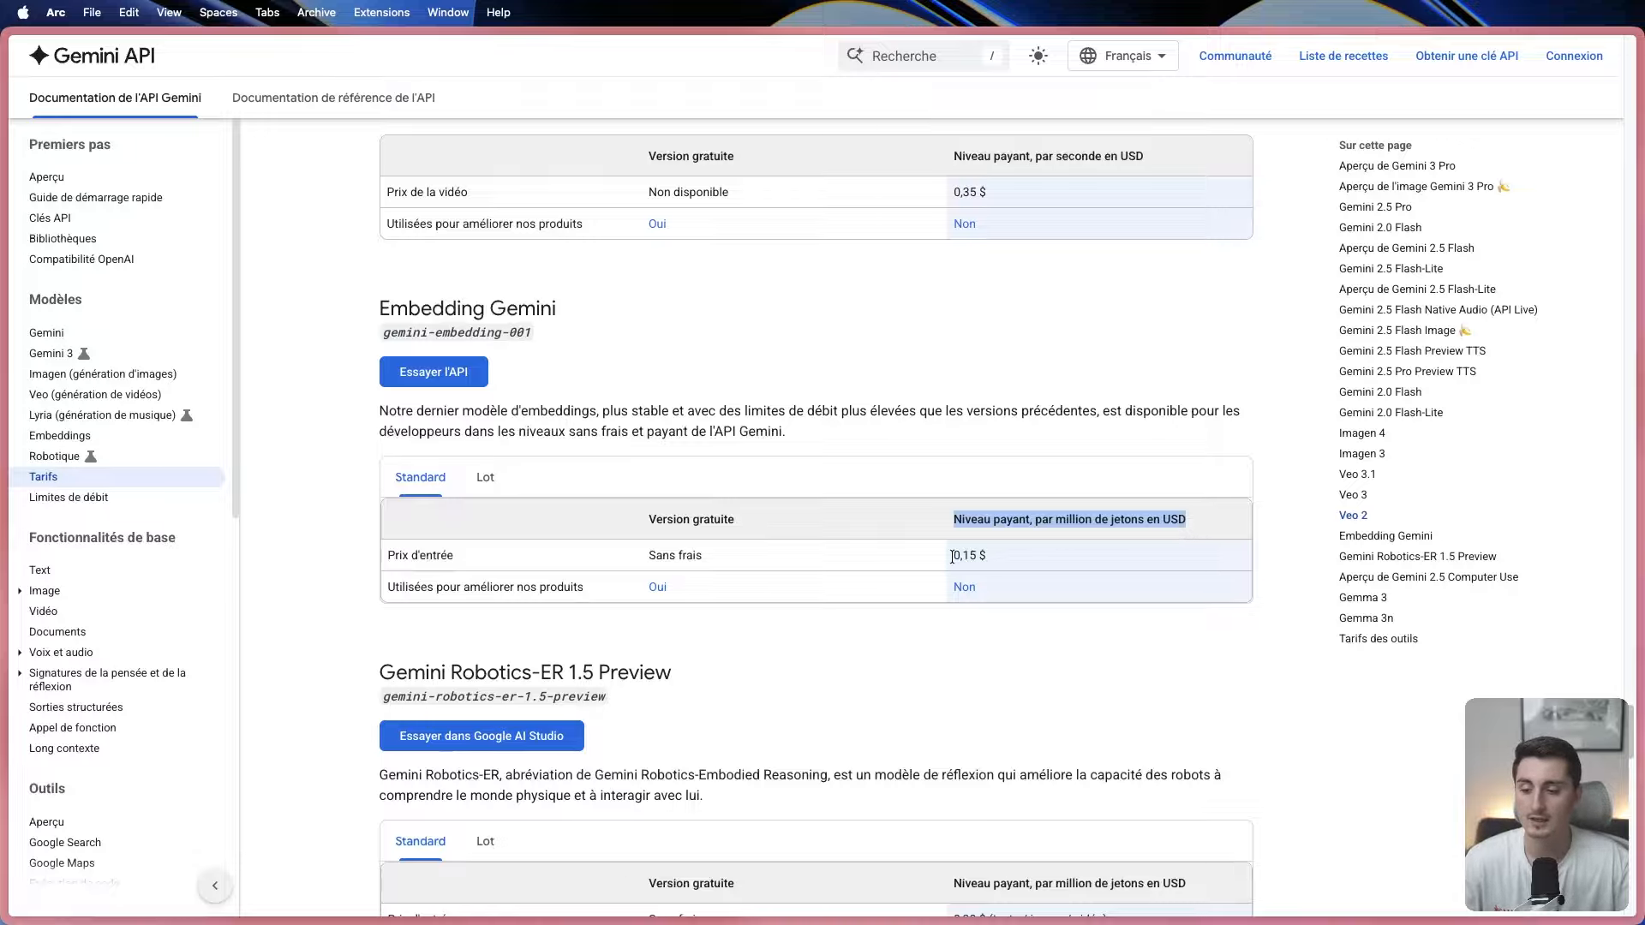
pyautogui.moveTo(952, 557); pyautogui.dragTo(972, 558)
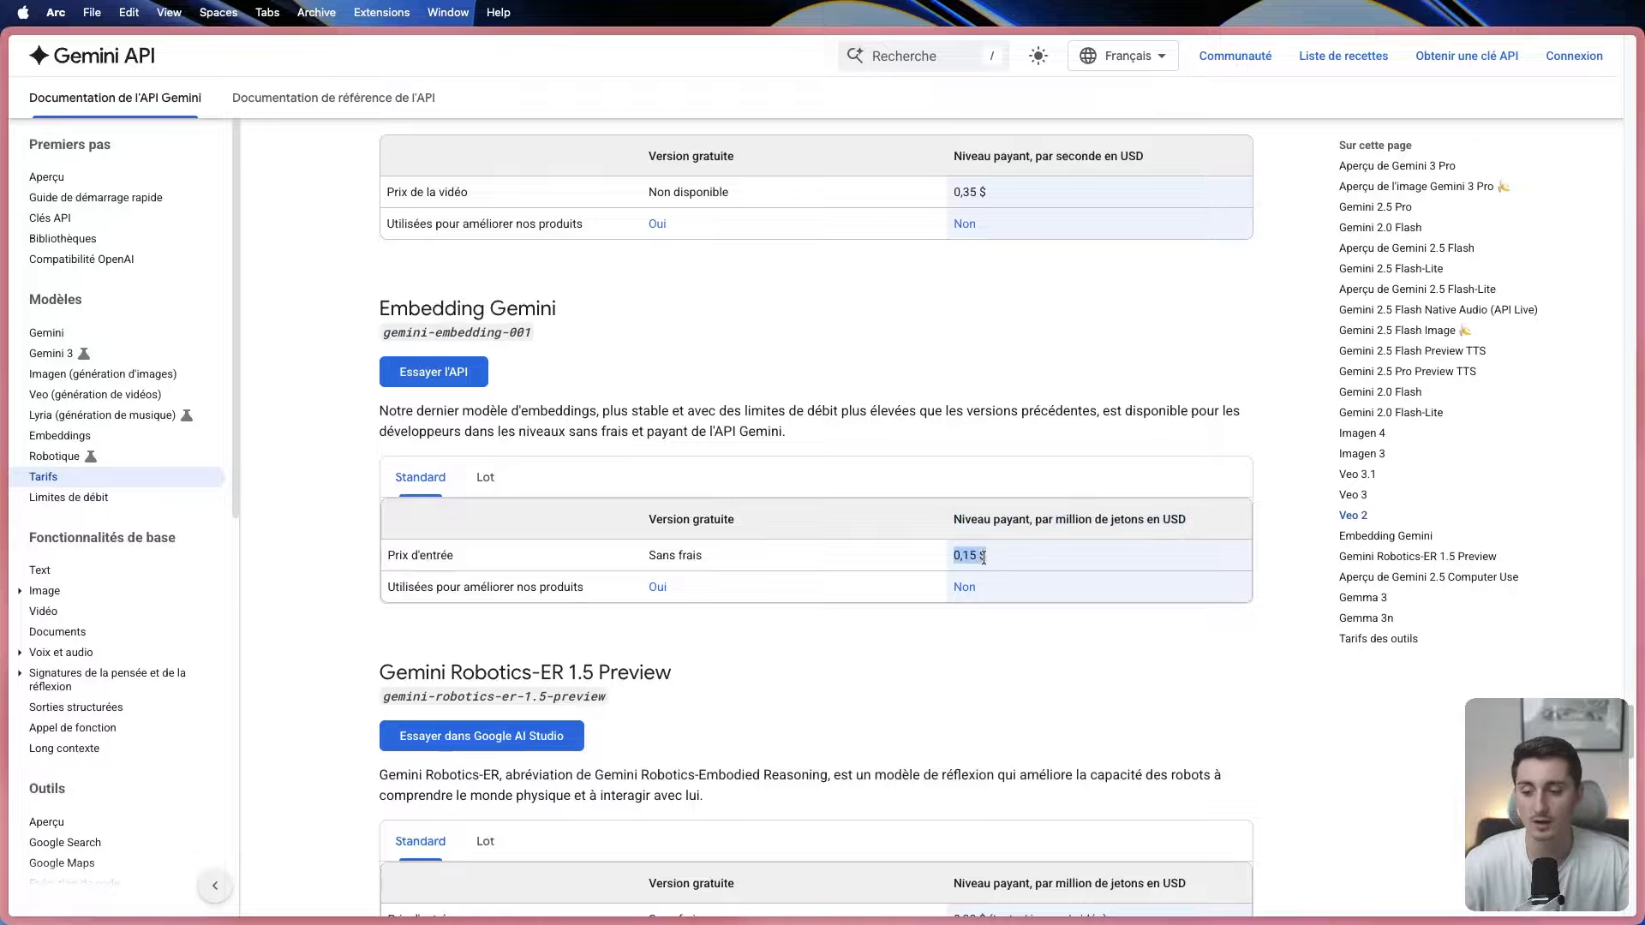
pyautogui.moveTo(982, 557); pyautogui.dragTo(987, 557)
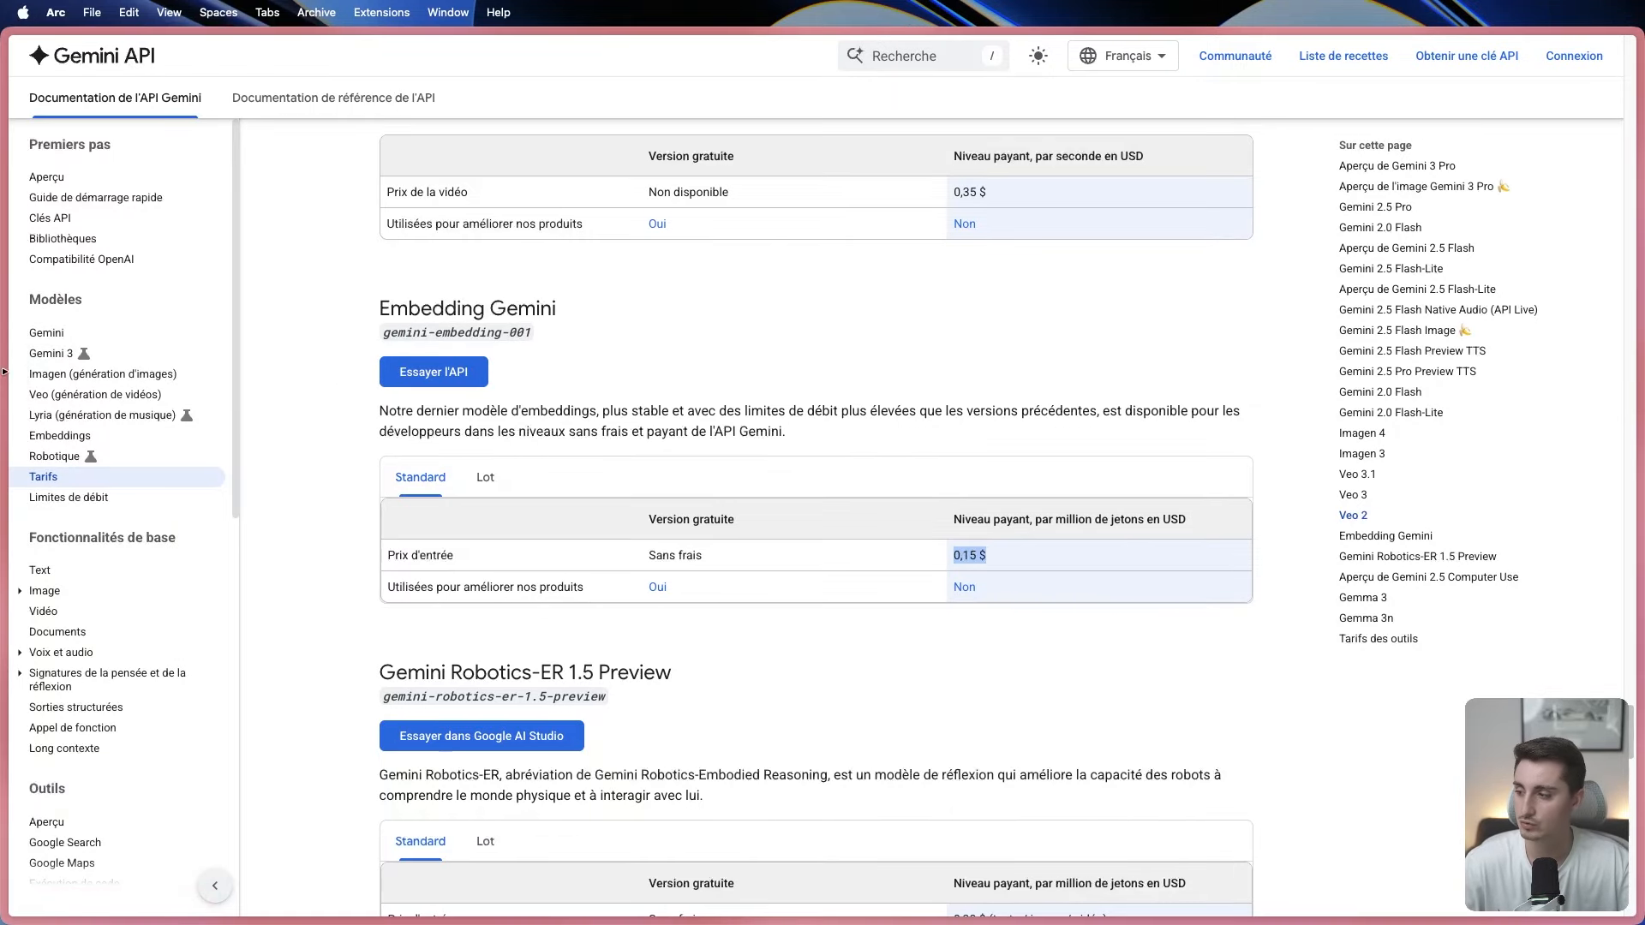
# Switch back to the DEMO RAG Google workflow in n8n and examine the cost breakdown in the Les Coûts note.
pyautogui.moveTo(5, 371)
pyautogui.click(82, 315)
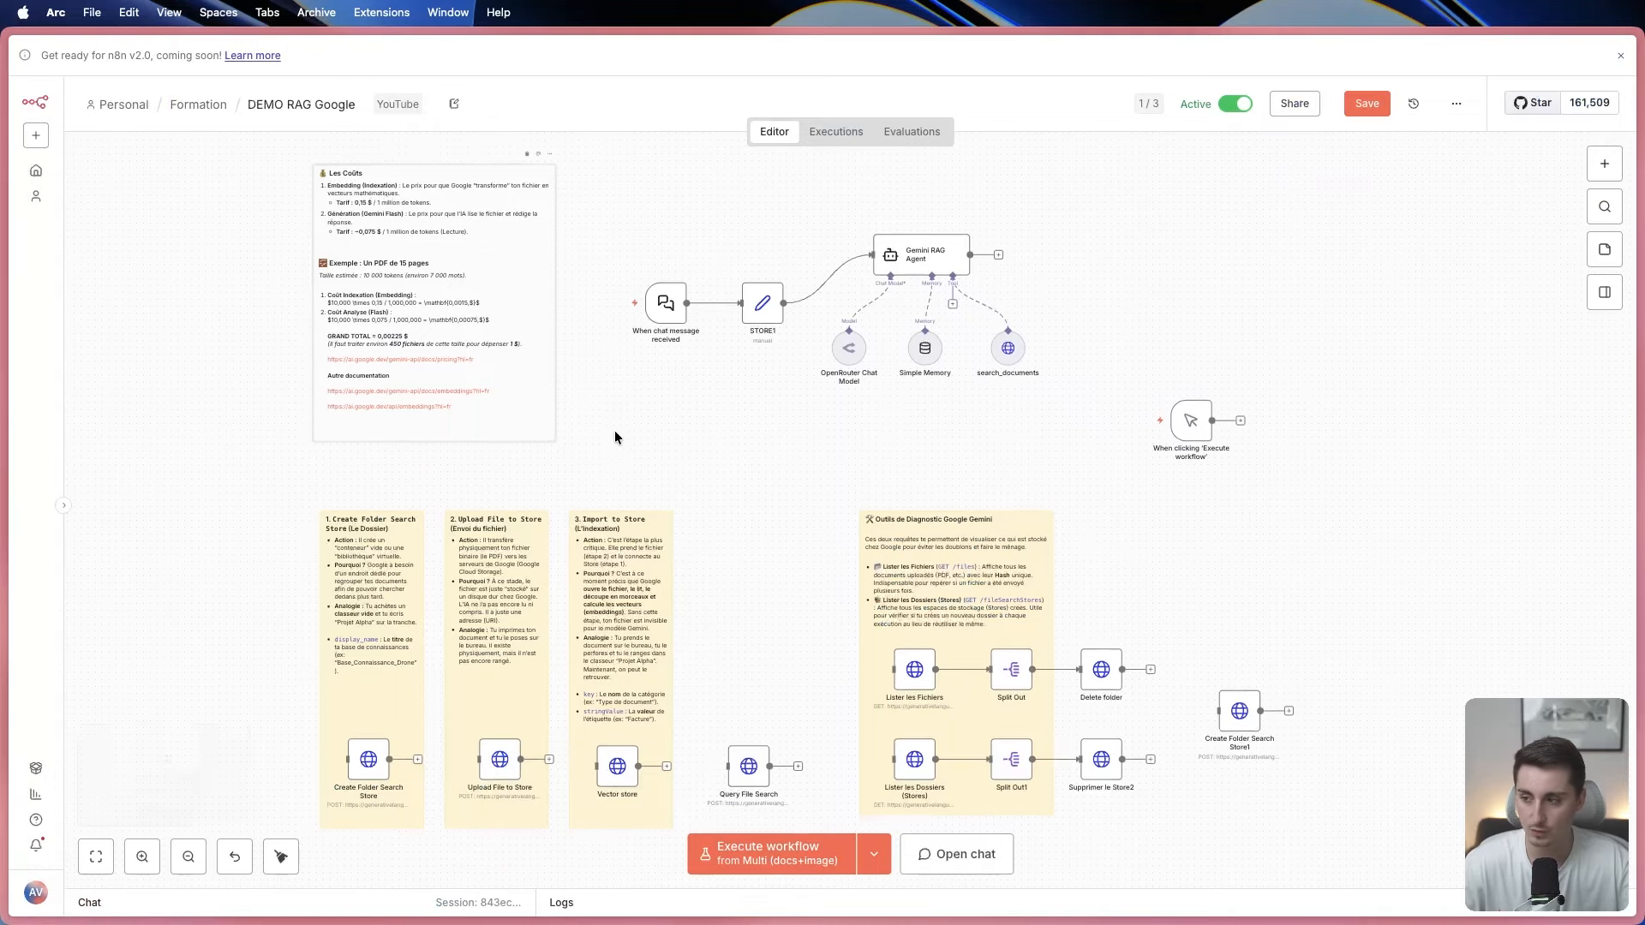
pyautogui.scroll(3, 529, 441)
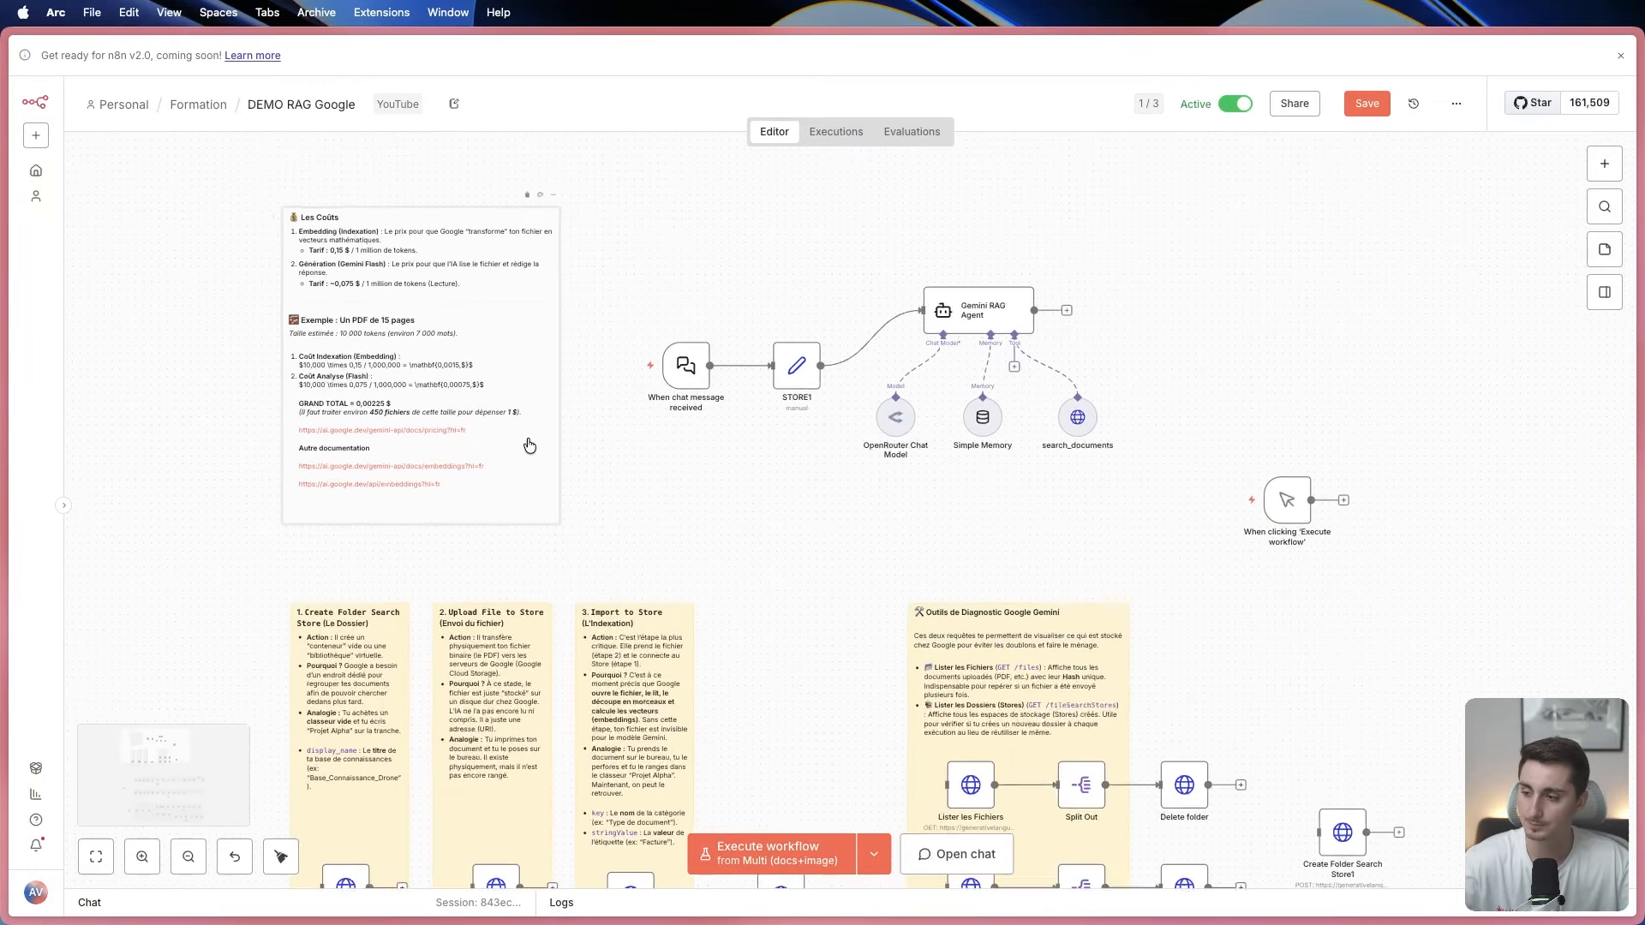
pyautogui.scroll(3, 530, 443)
pyautogui.moveTo(703, 461); pyautogui.dragTo(1049, 606)
pyautogui.scroll(1, 739, 453)
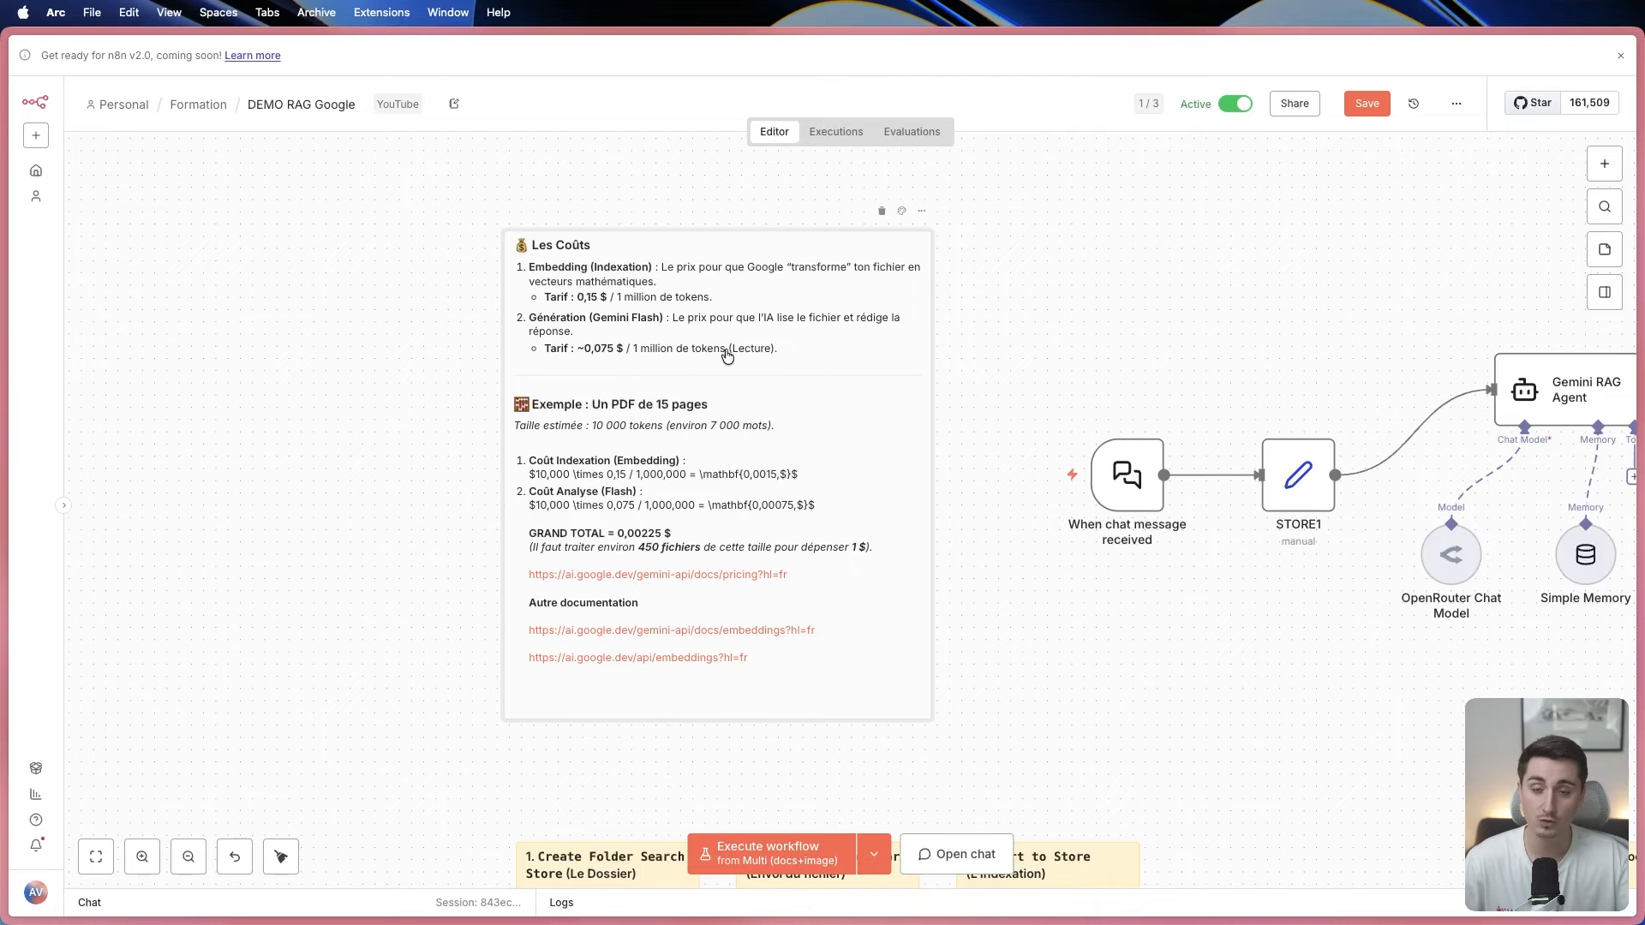
# Read the cost example for a 15-page PDF and its total in the Les Coûts note.
pyautogui.scroll(-1, 617, 371)
pyautogui.scroll(-2, 617, 371)
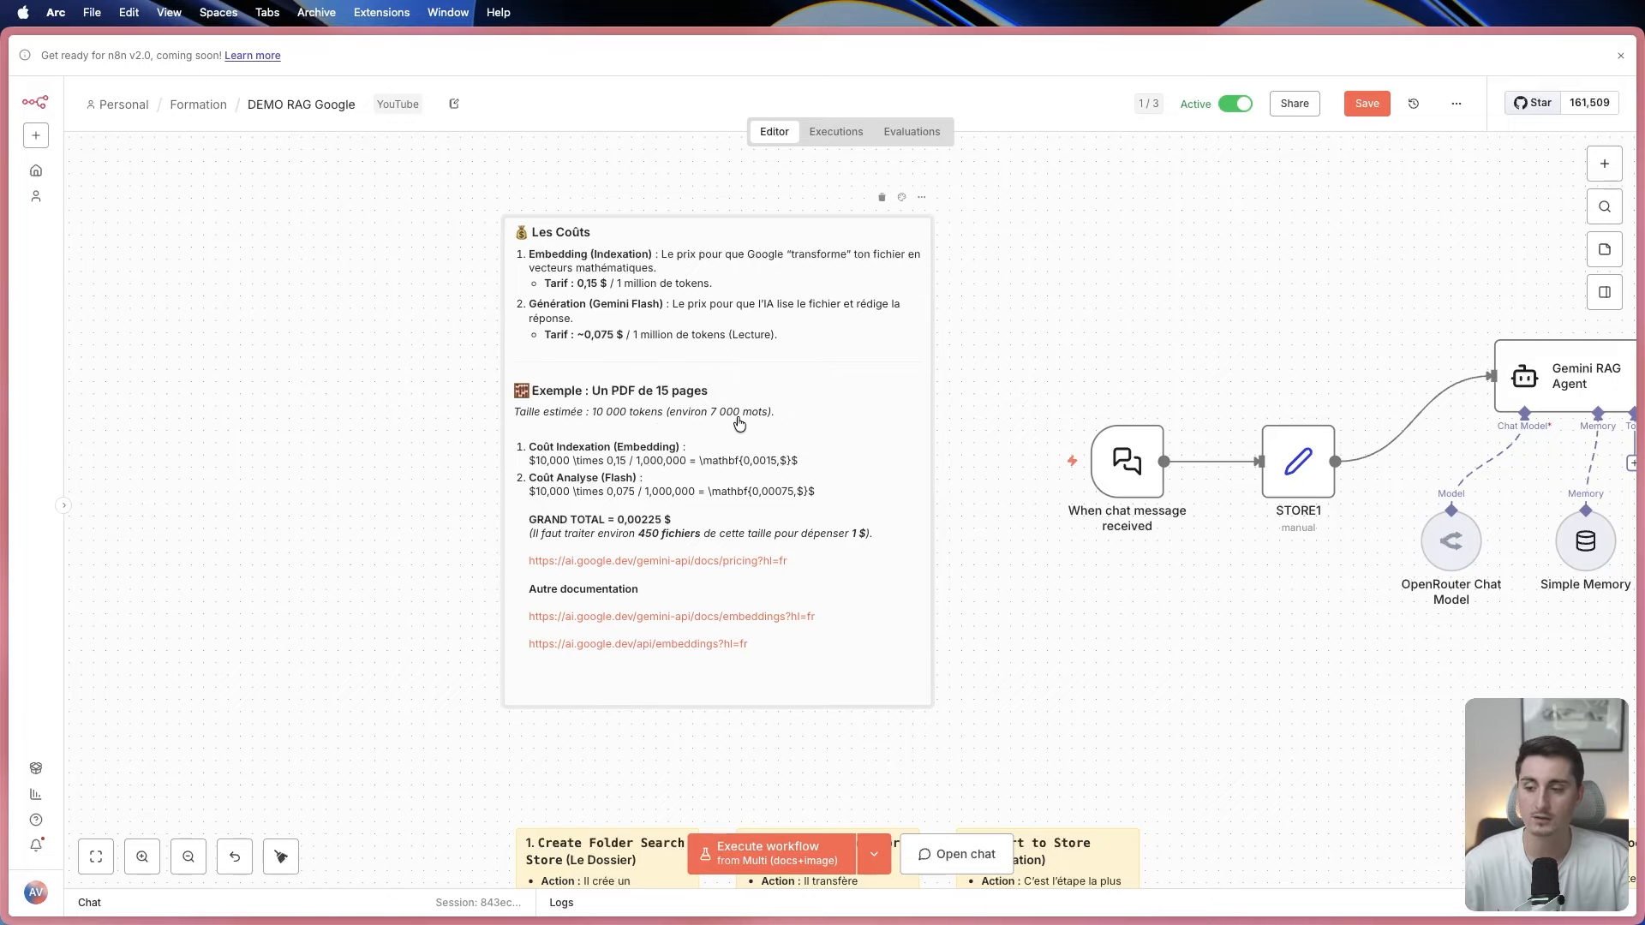
pyautogui.scroll(-3, 591, 438)
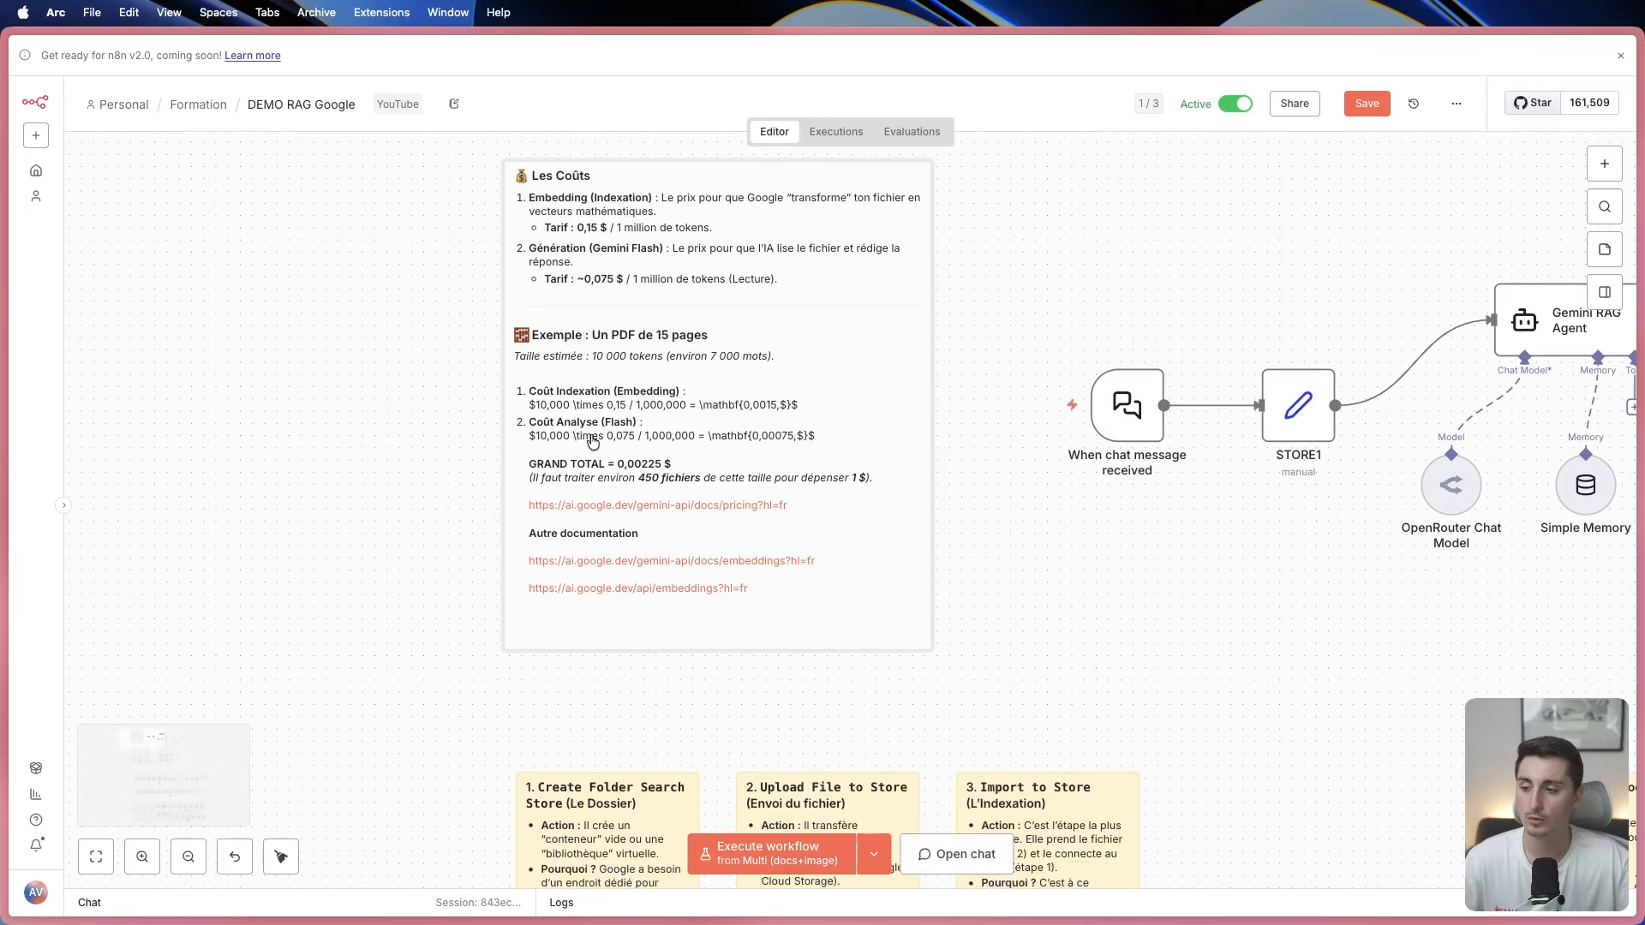
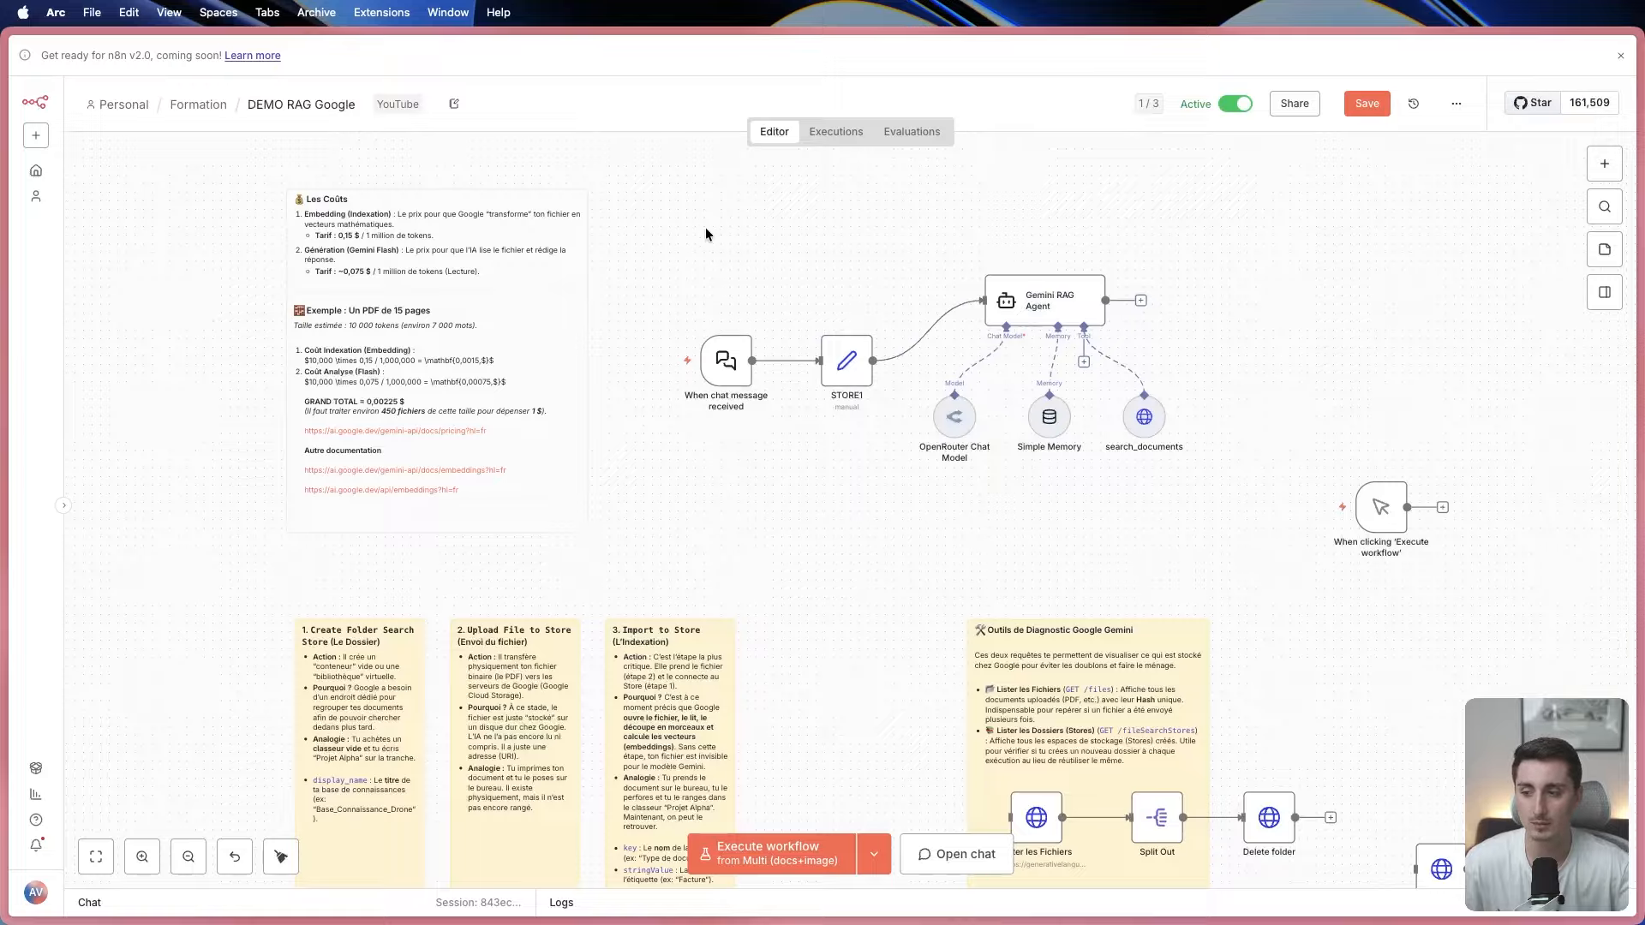
# Highlight the chat branch from the chat trigger through STORE1 to the Gemini RAG Agent and its sub-nodes, without changing it.
pyautogui.moveTo(686, 221); pyautogui.dragTo(1246, 493)
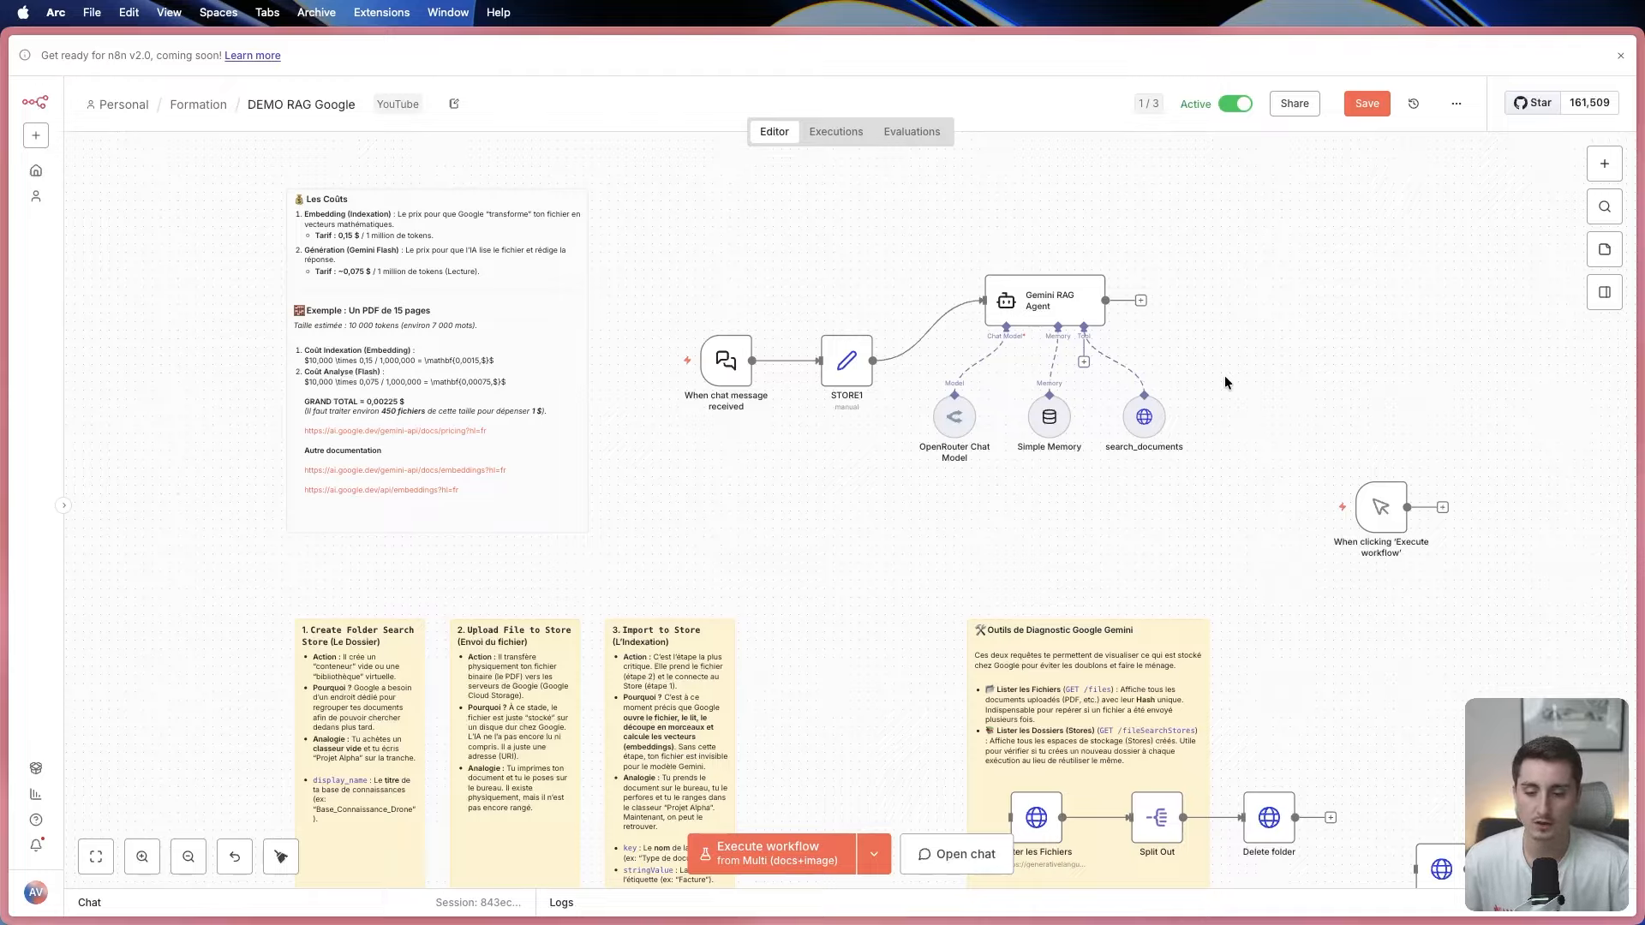
pyautogui.moveTo(672, 239); pyautogui.dragTo(1257, 440)
pyautogui.click(1257, 420)
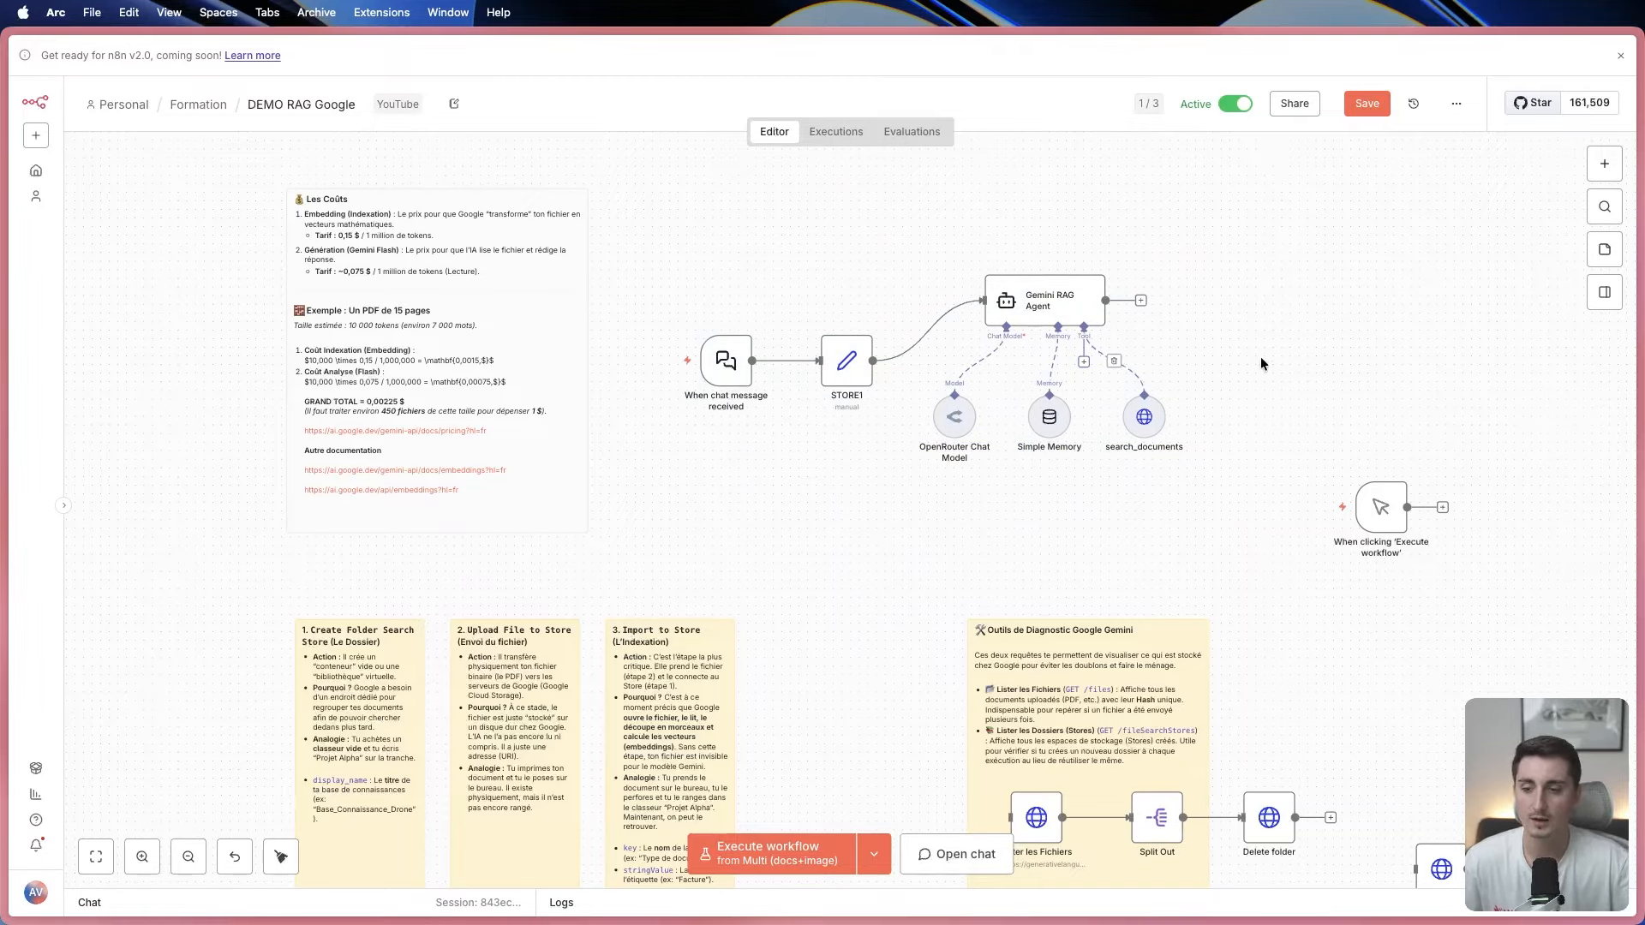
pyautogui.moveTo(636, 228); pyautogui.dragTo(1249, 478)
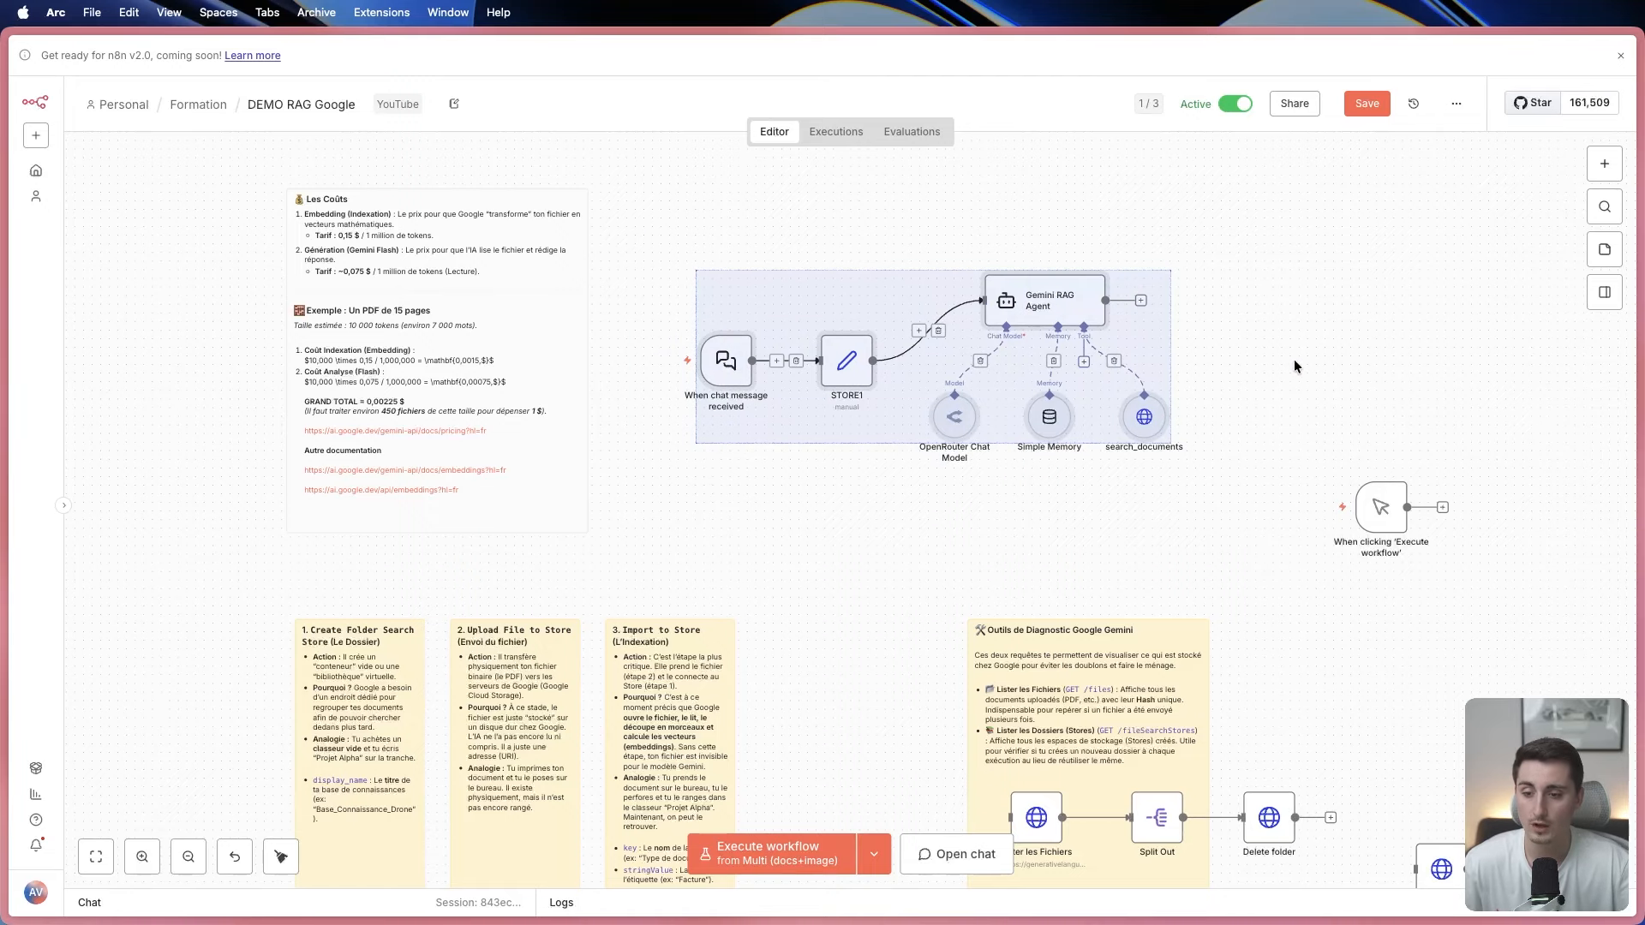
pyautogui.scroll(-1, 1234, 377)
pyautogui.click(1229, 351)
pyautogui.moveTo(671, 228); pyautogui.dragTo(1246, 463)
pyautogui.click(1268, 413)
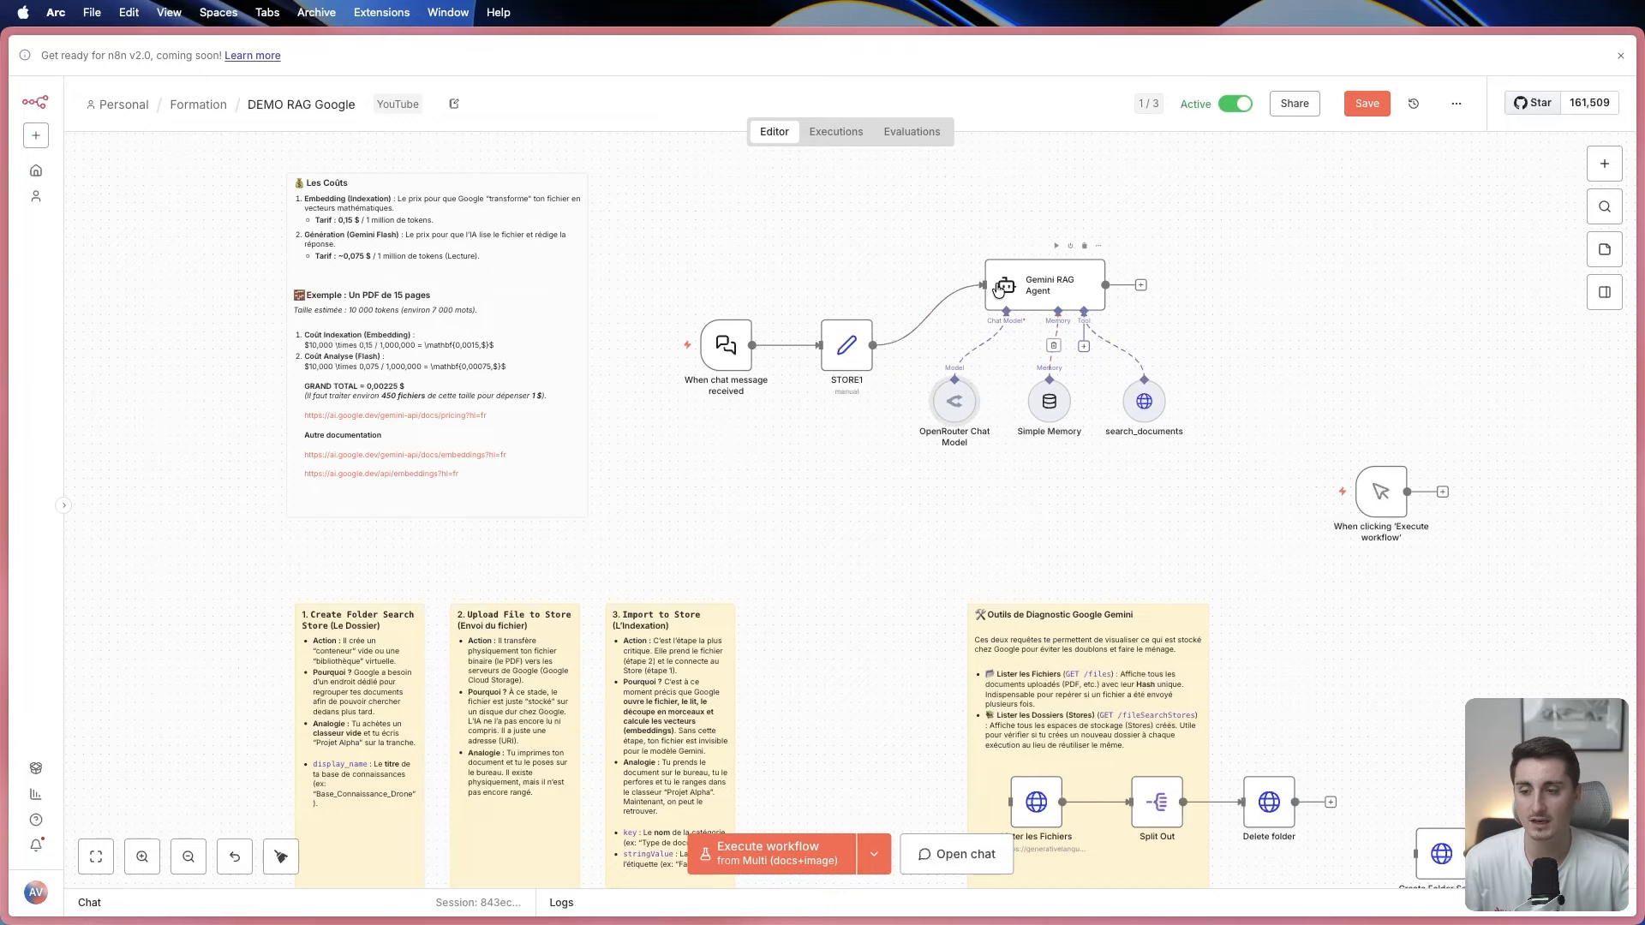
pyautogui.scroll(-1, 927, 461)
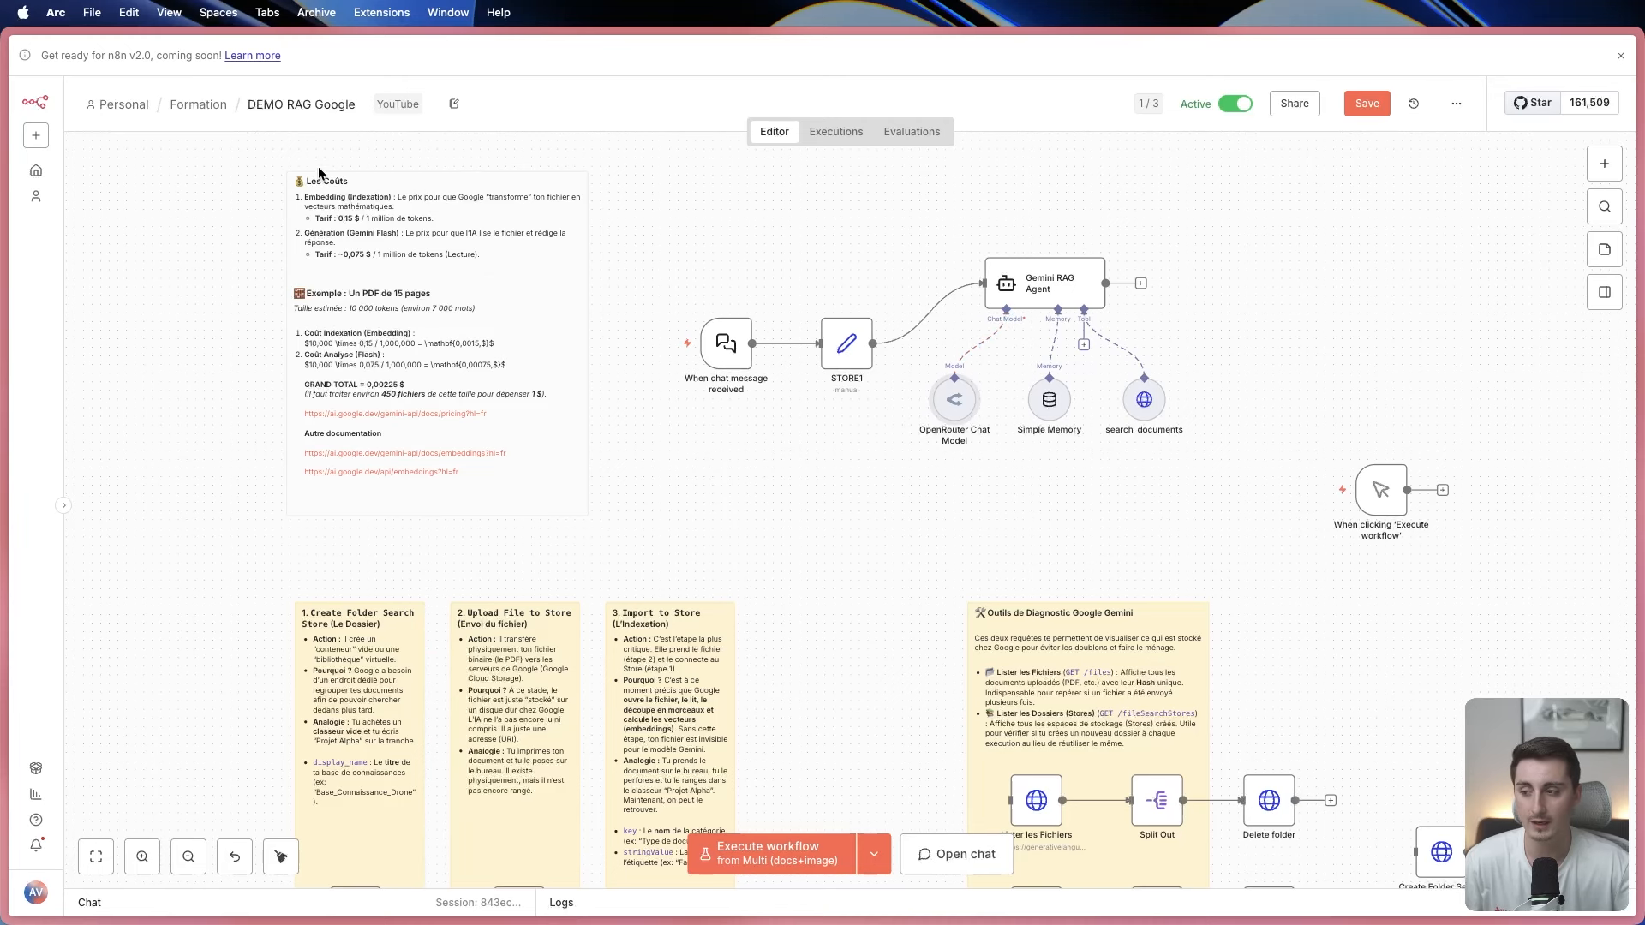
# Open the Query File Search node below the cost note, review its request parameters, and return to the canvas.
pyautogui.scroll(-5, 845, 508)
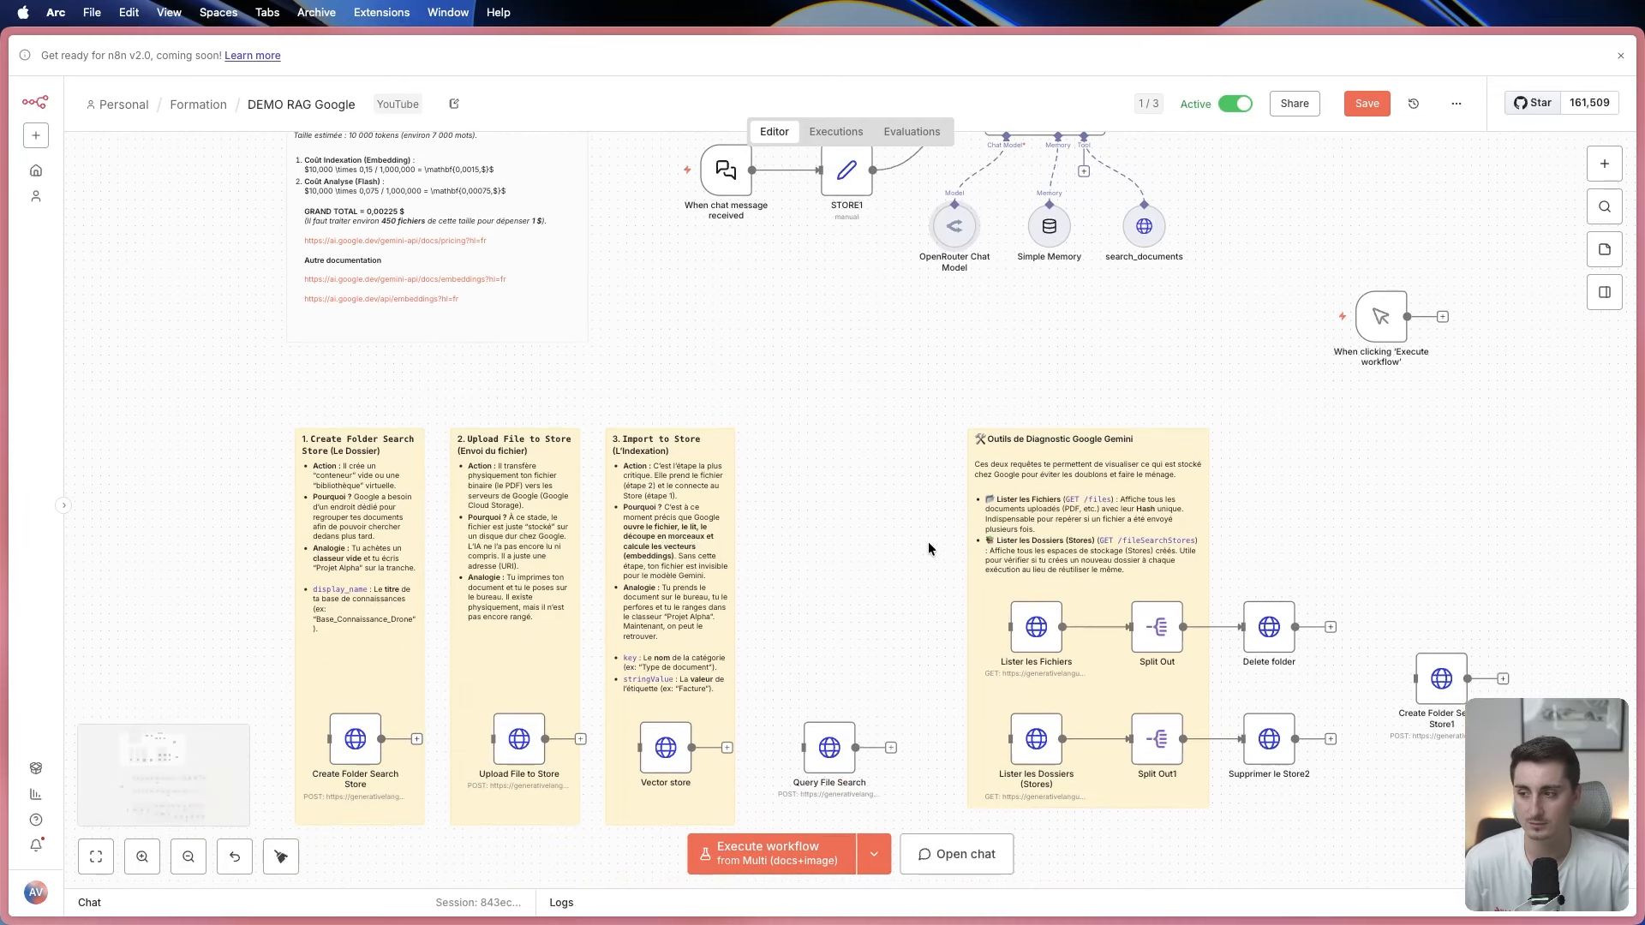
pyautogui.scroll(-4, 928, 541)
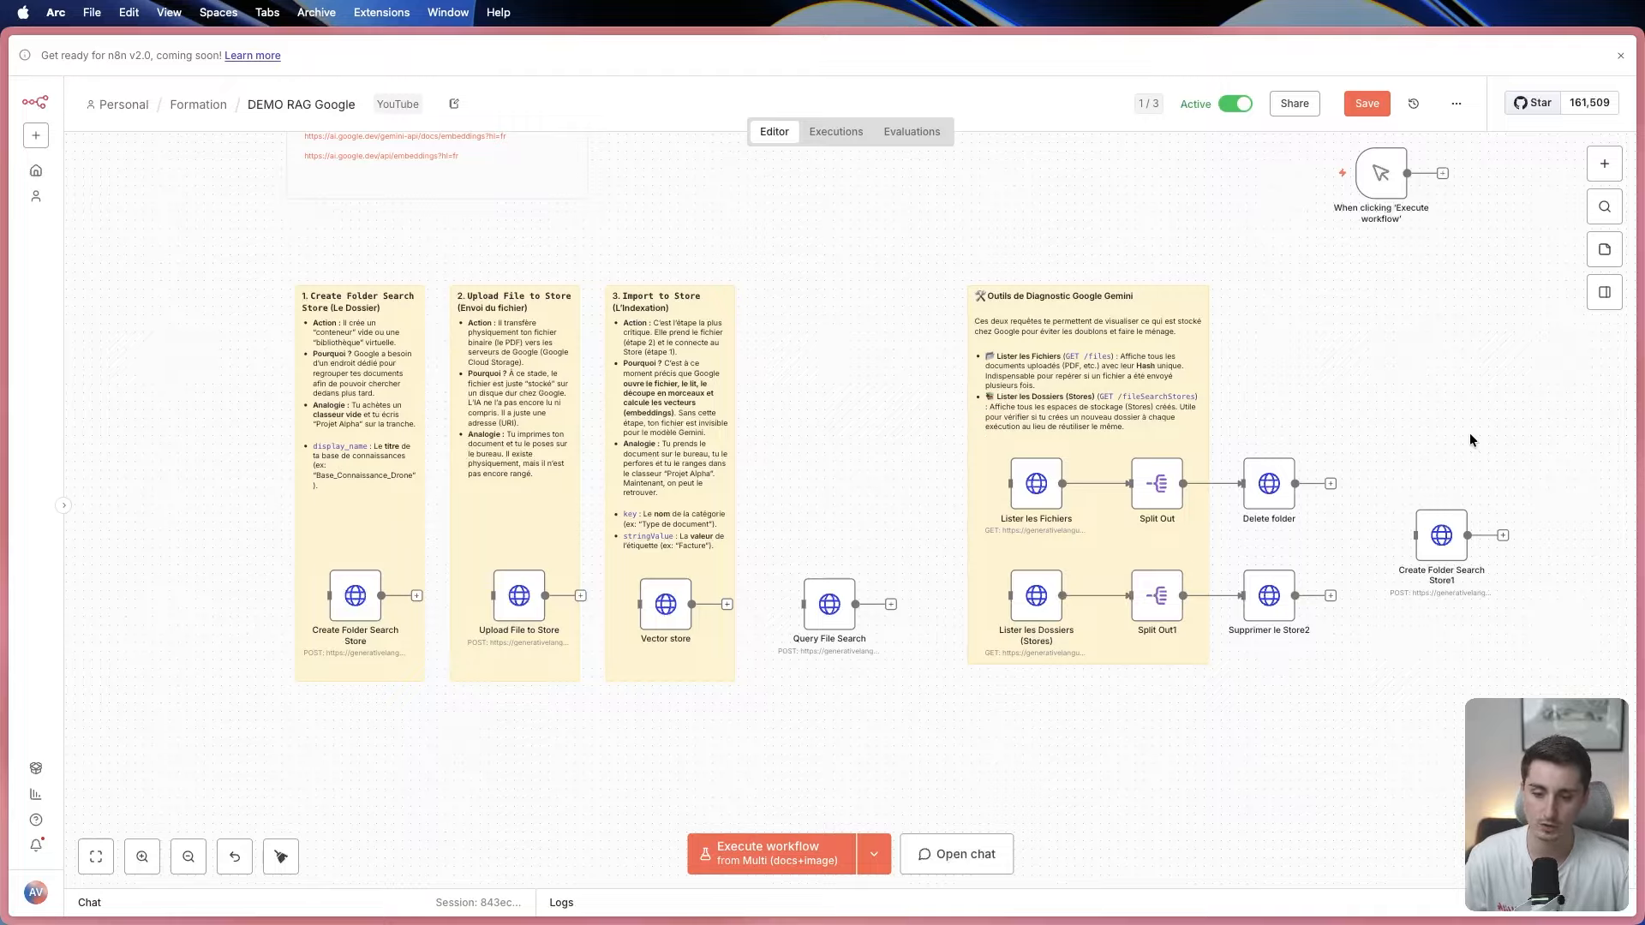
pyautogui.click(836, 606)
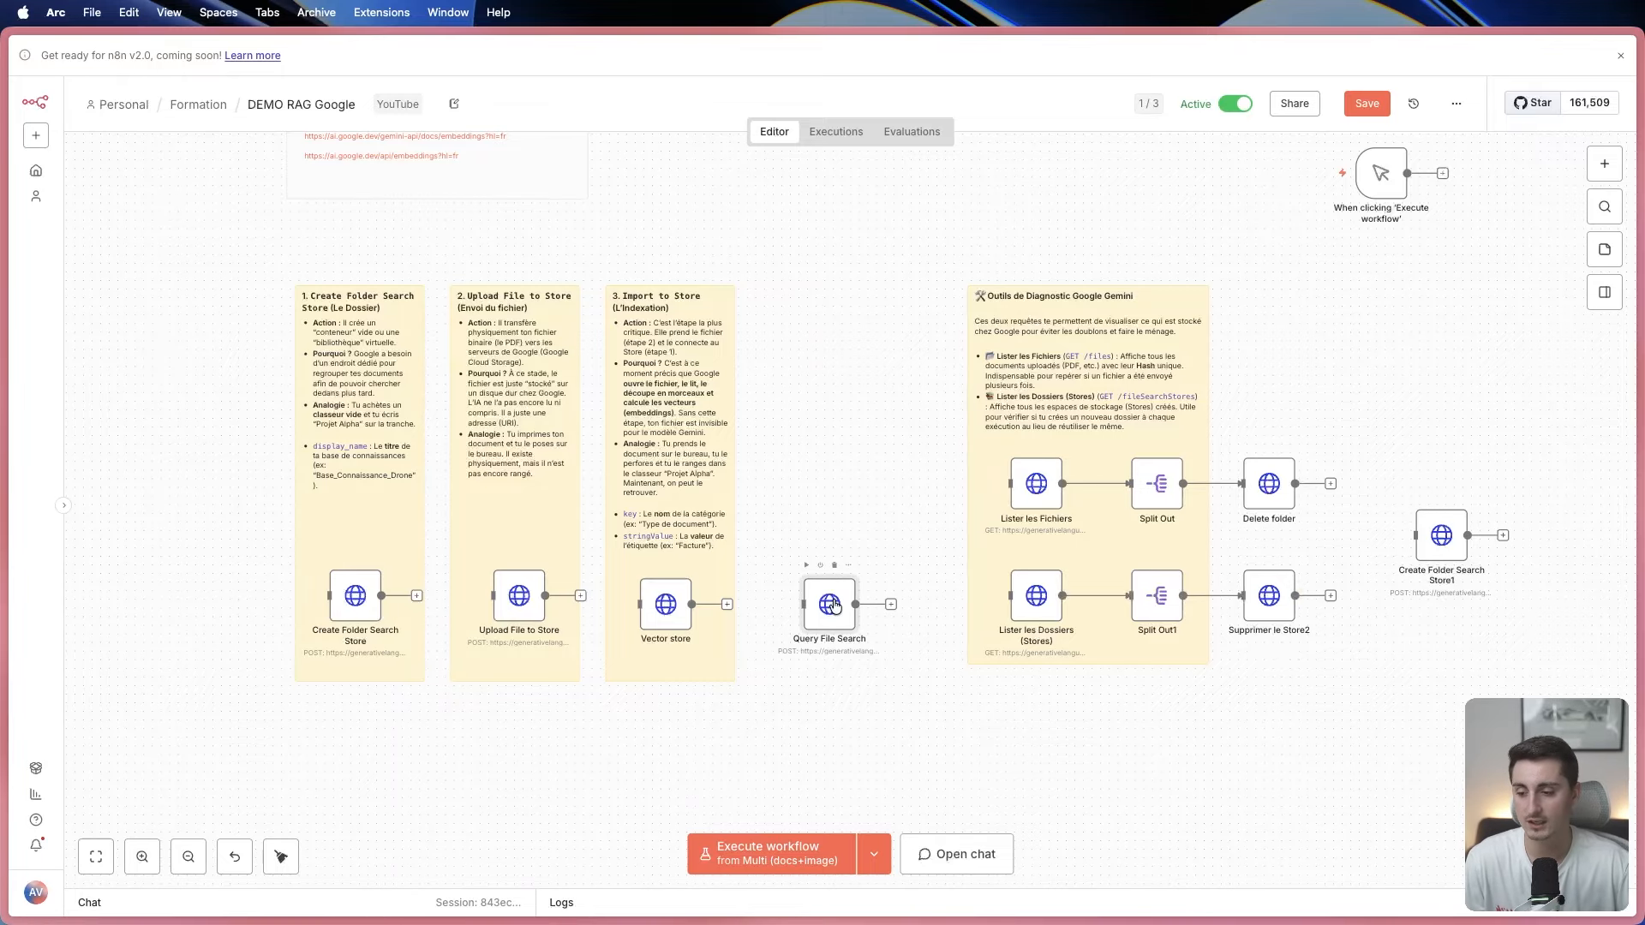
pyautogui.press('Return')
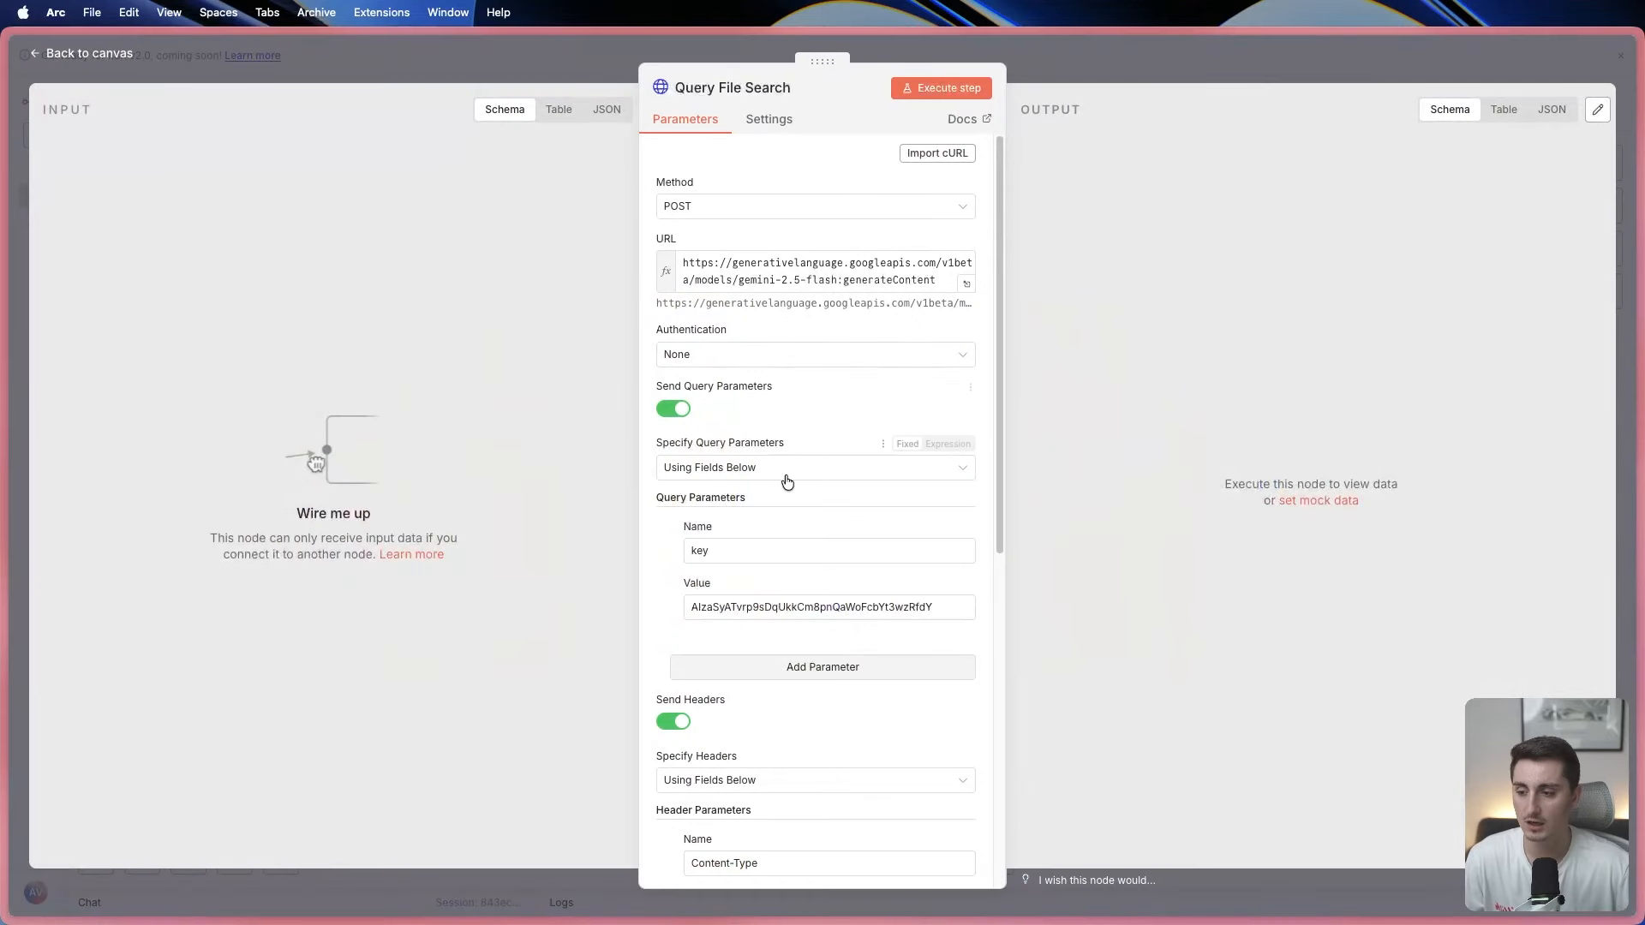
pyautogui.scroll(-10, 782, 481)
pyautogui.click(535, 57)
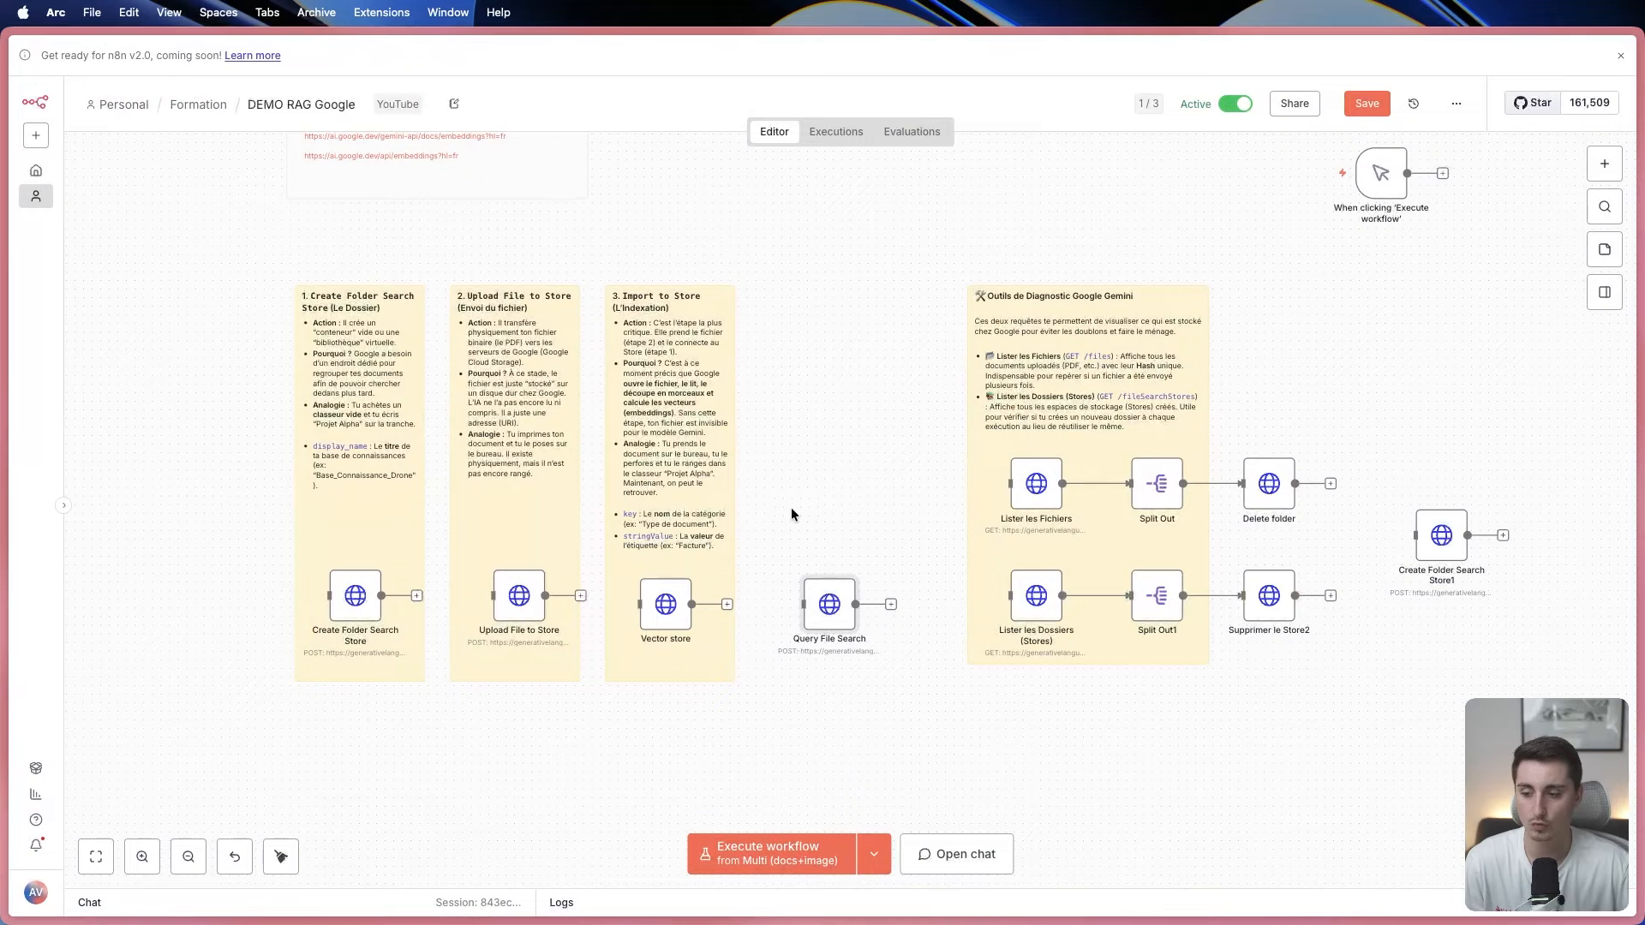
# Highlight the Query File Search node and the three numbered note blocks with their Create Folder, Upload File and Vector store nodes.
pyautogui.click(845, 486)
pyautogui.moveTo(761, 532); pyautogui.dragTo(905, 688)
pyautogui.click(828, 502)
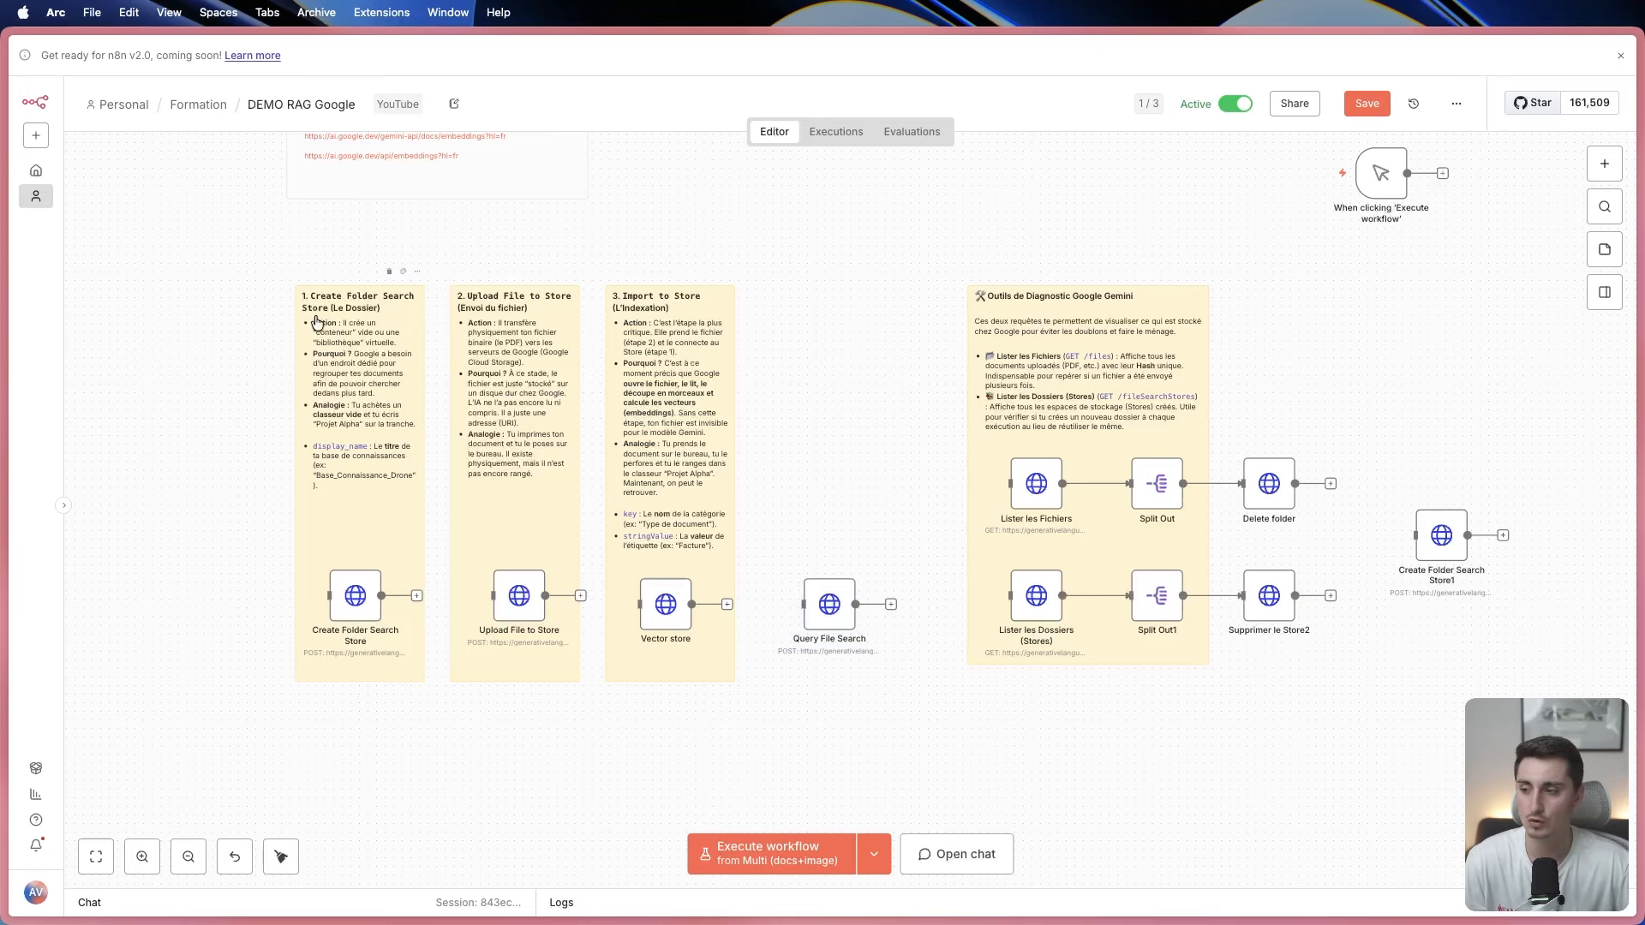
pyautogui.moveTo(224, 252); pyautogui.dragTo(761, 727)
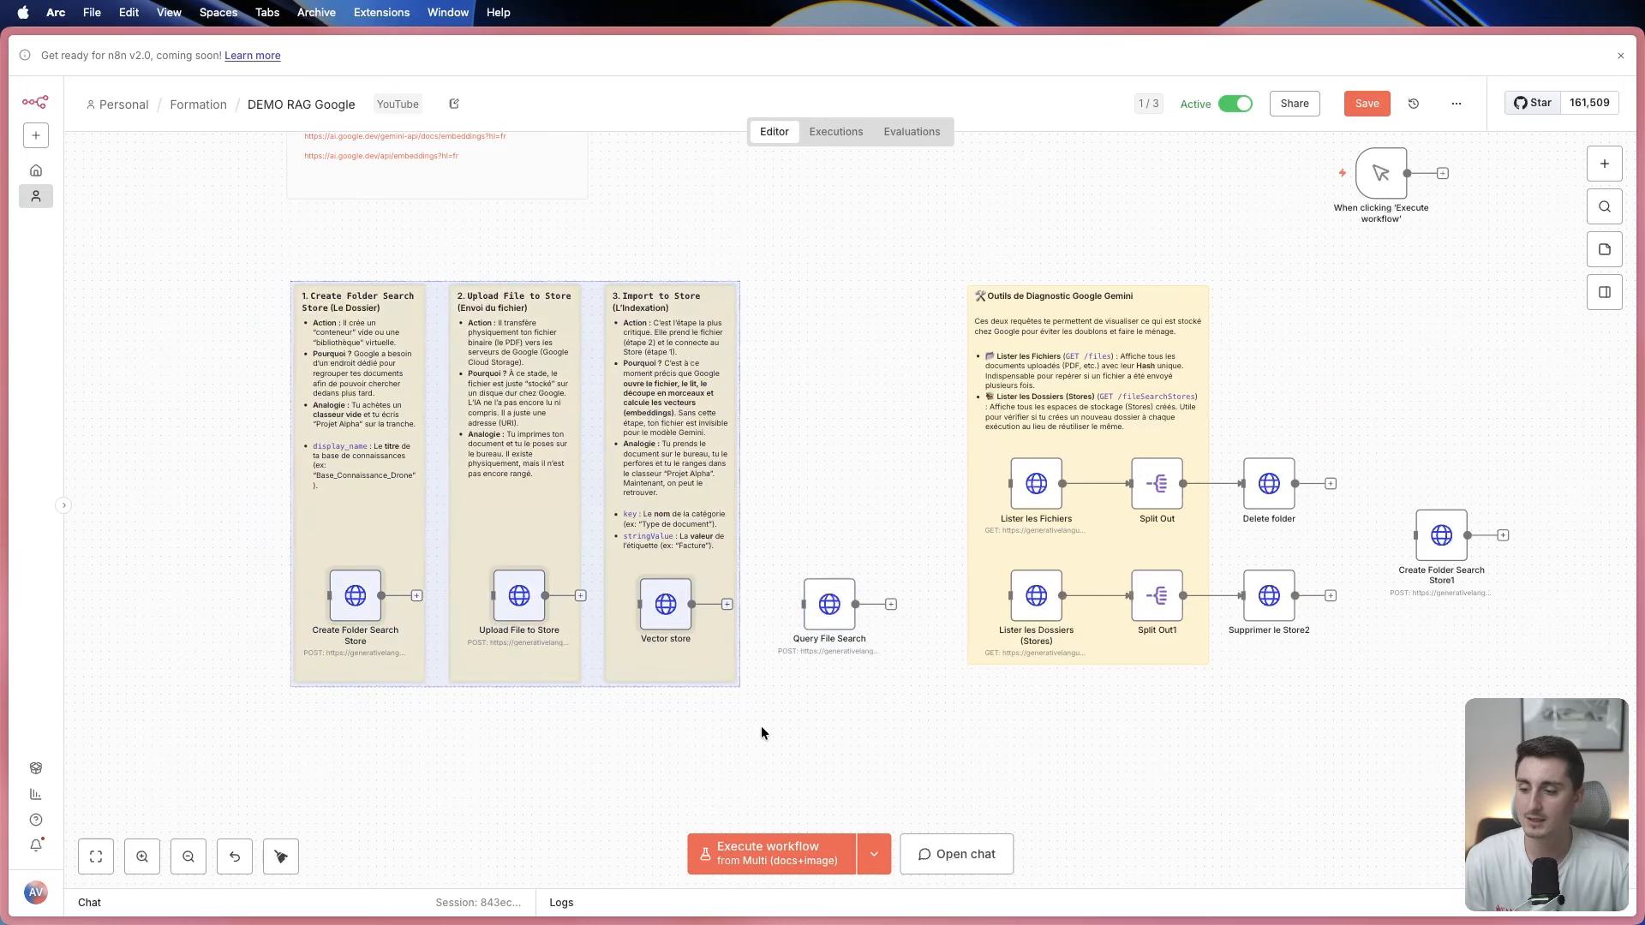
pyautogui.click(844, 465)
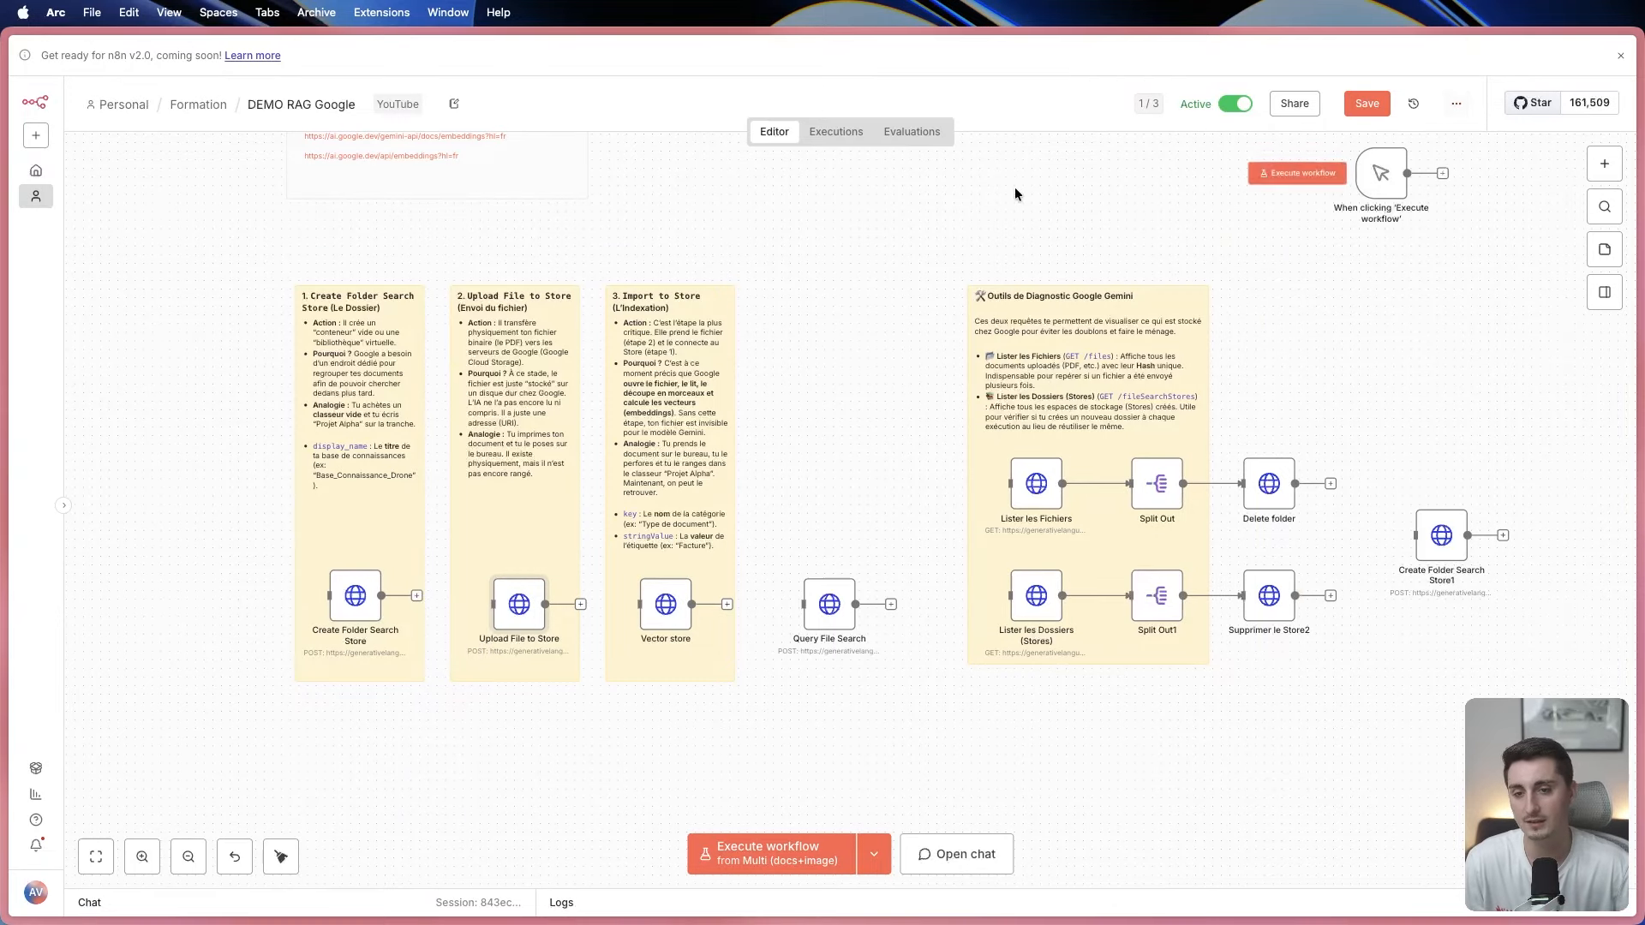
pyautogui.click(1459, 105)
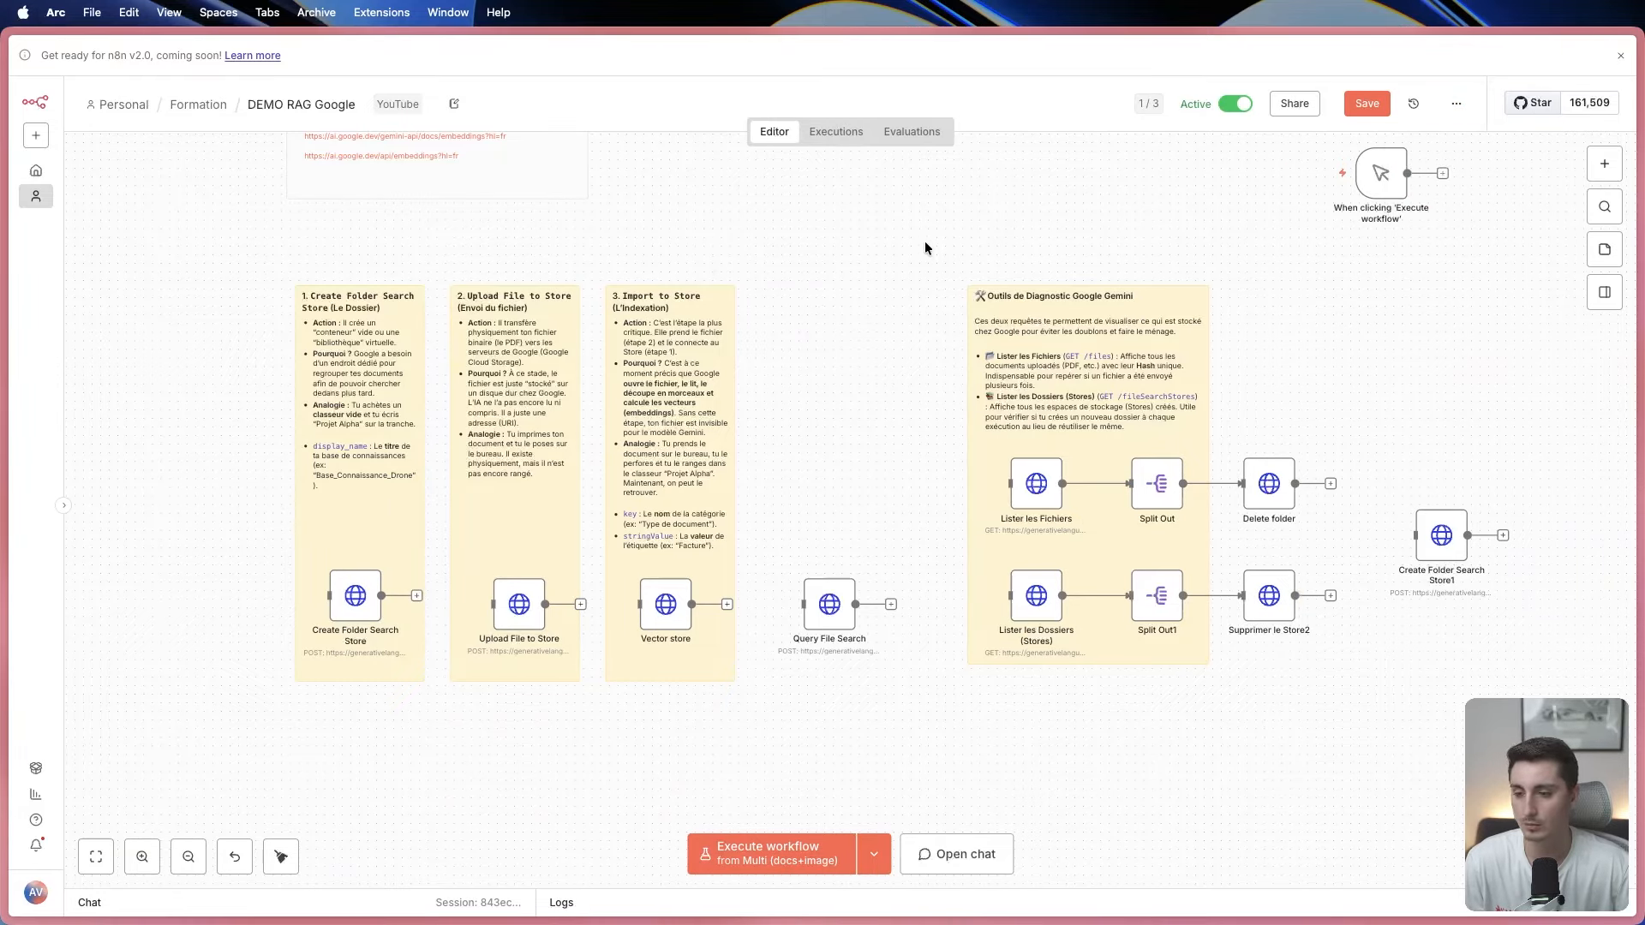
pyautogui.click(1459, 103)
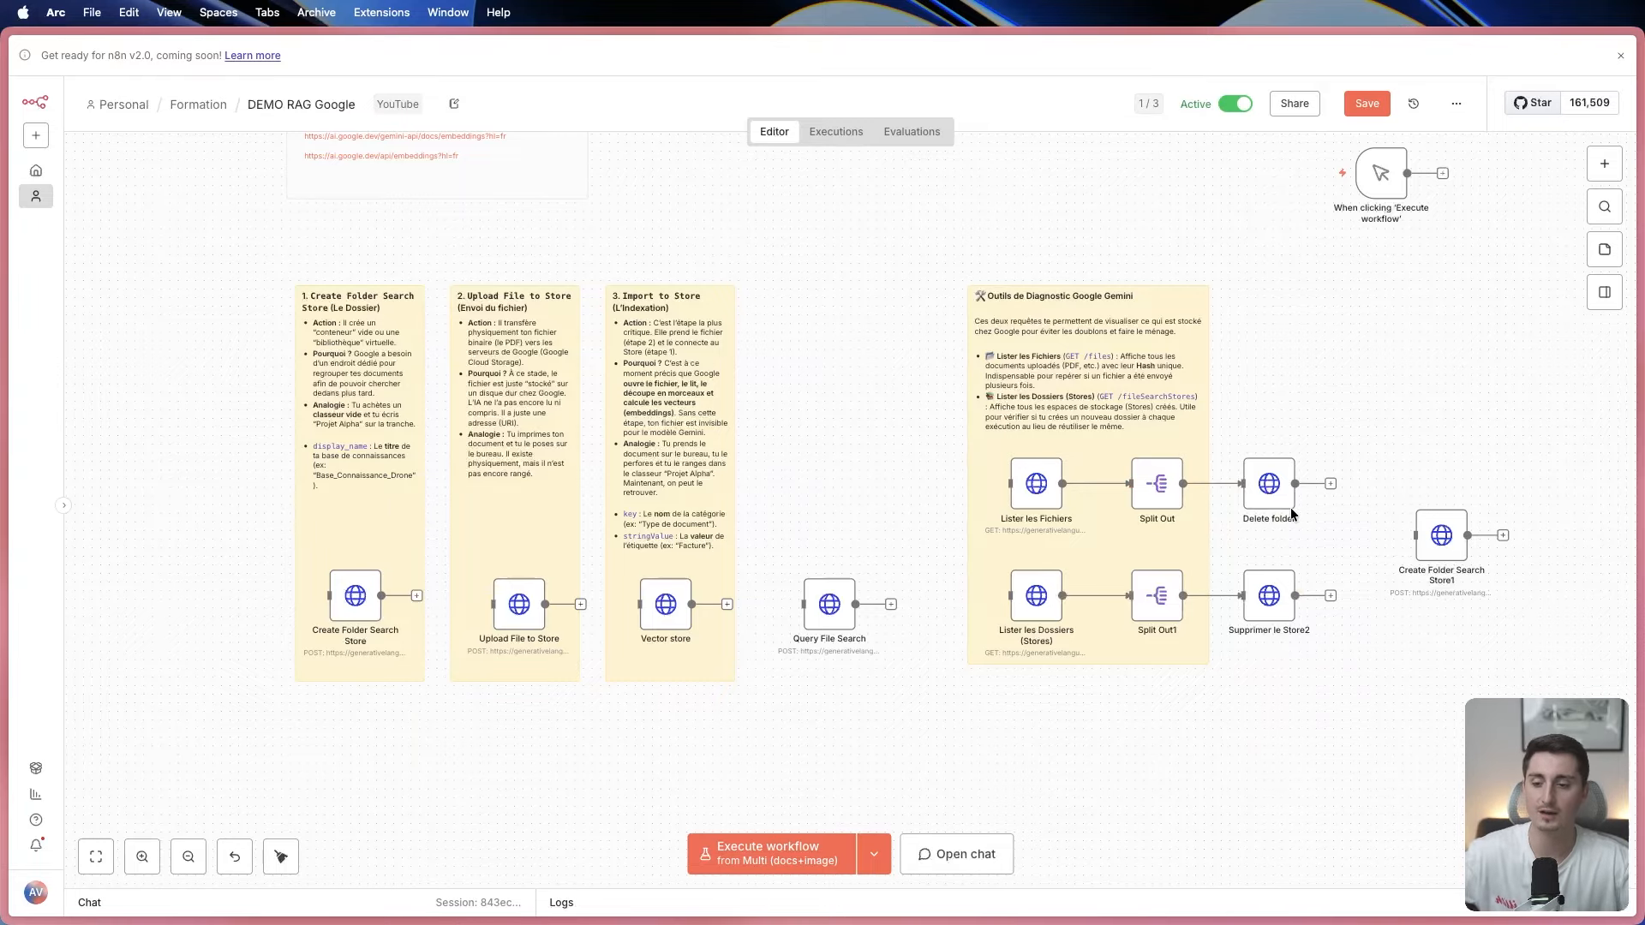
# Run the Create Folder Search Store1 node on its own and copy the store's name value from its output.
pyautogui.scroll(2, 1293, 387)
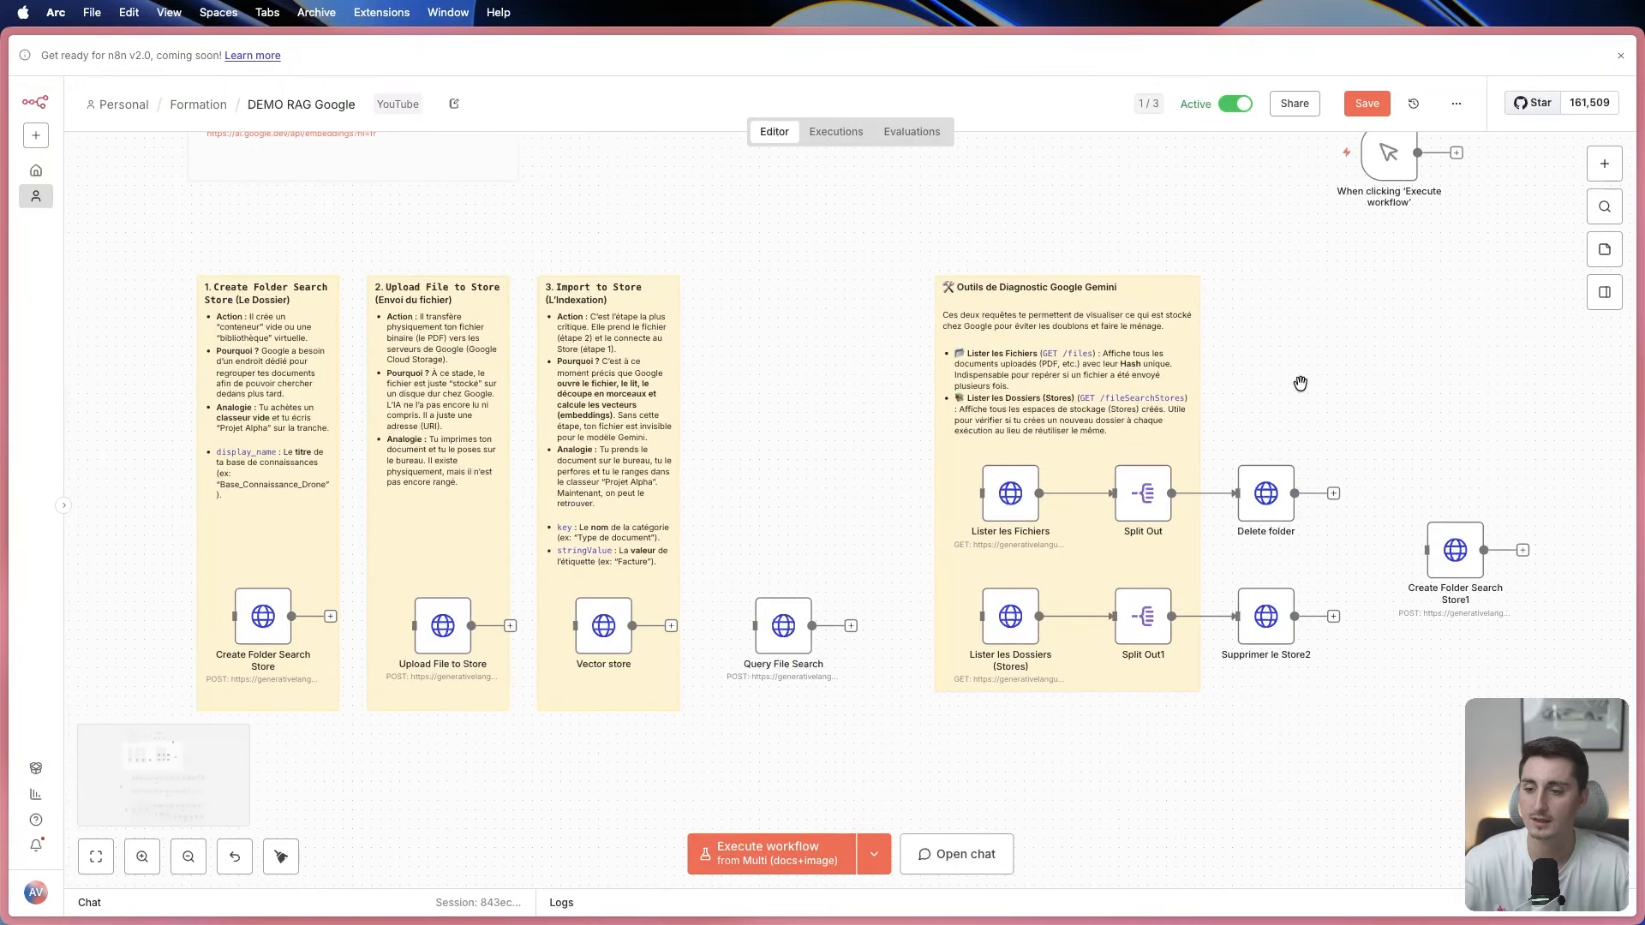
pyautogui.moveTo(1287, 407); pyautogui.dragTo(1358, 377)
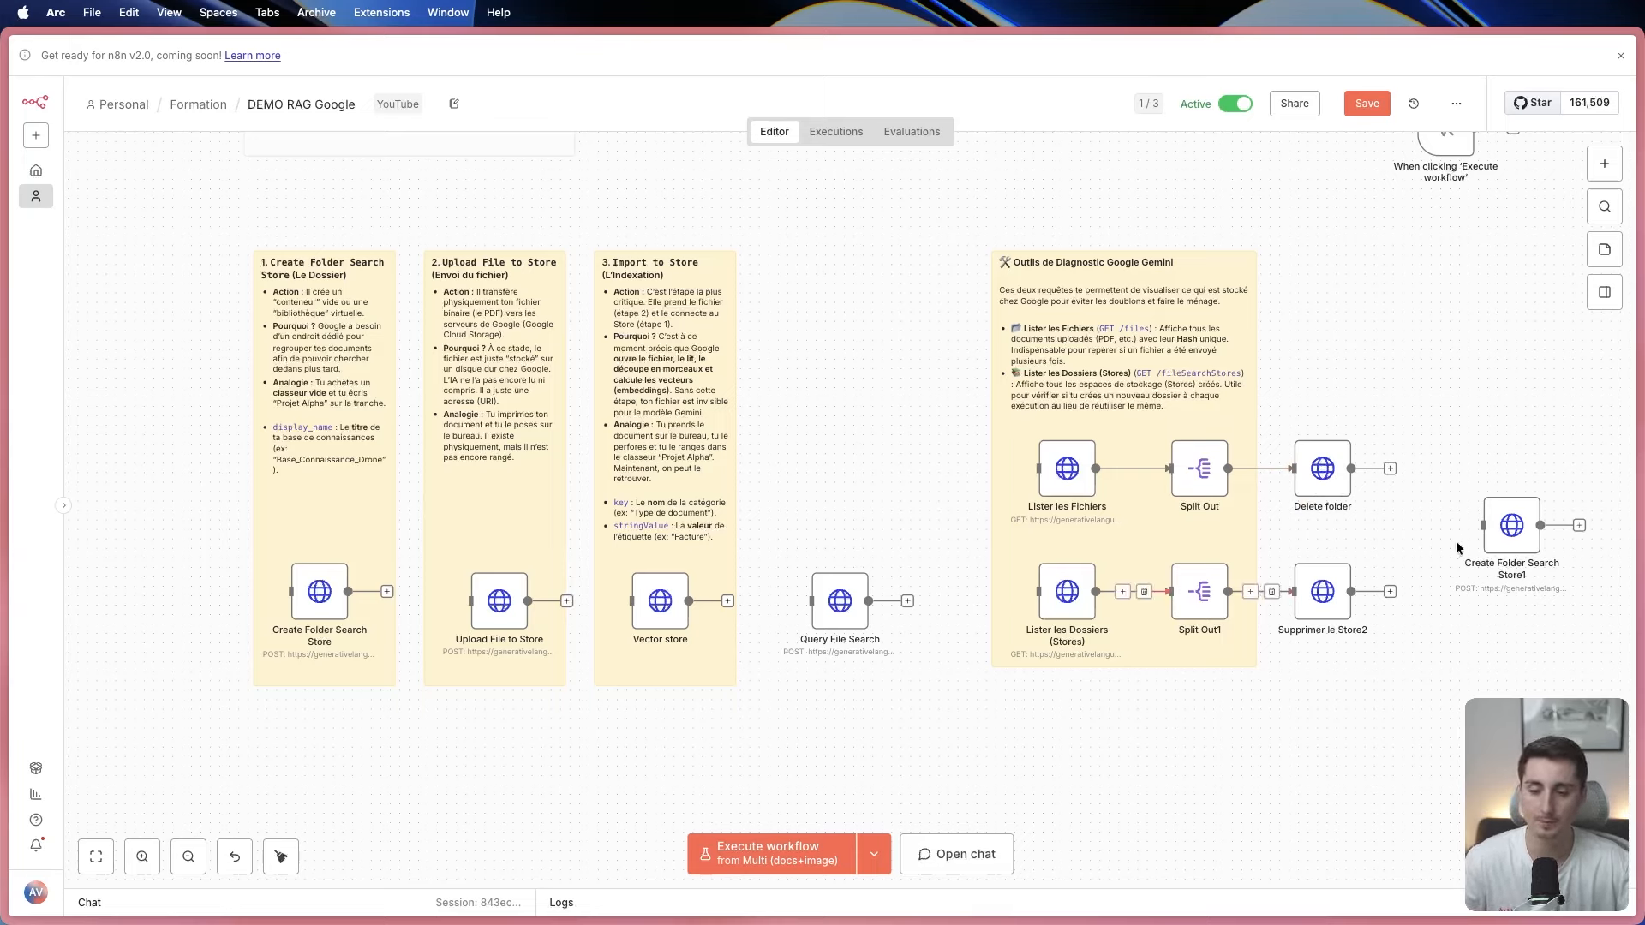
pyautogui.moveTo(1512, 522); pyautogui.dragTo(1521, 522)
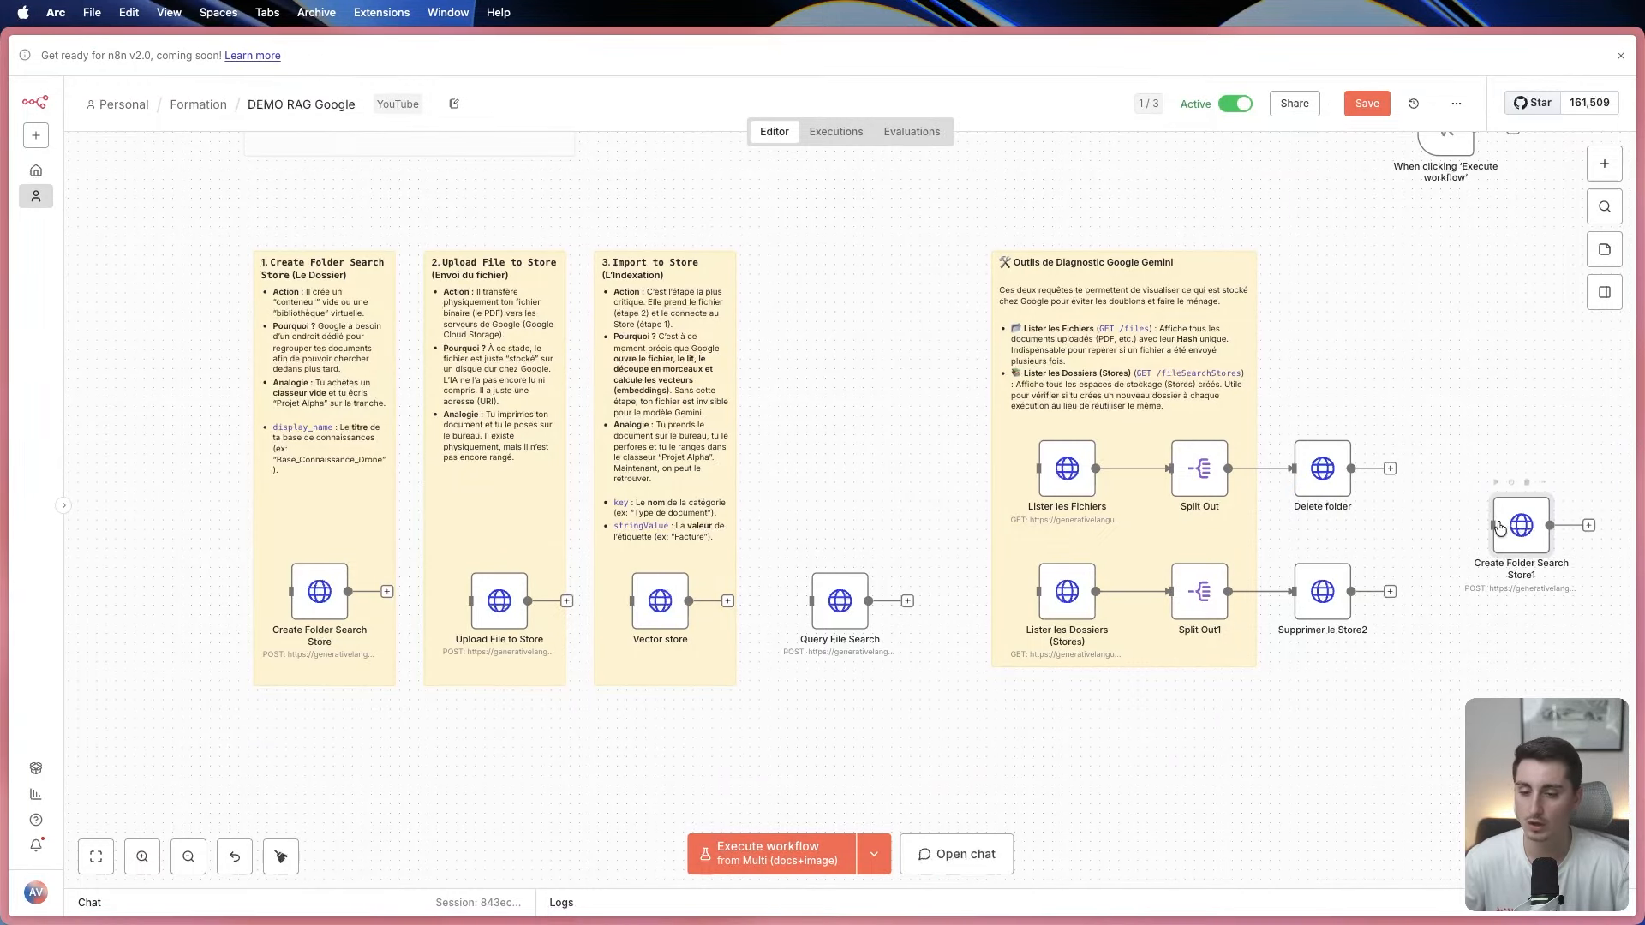
pyautogui.click(1496, 485)
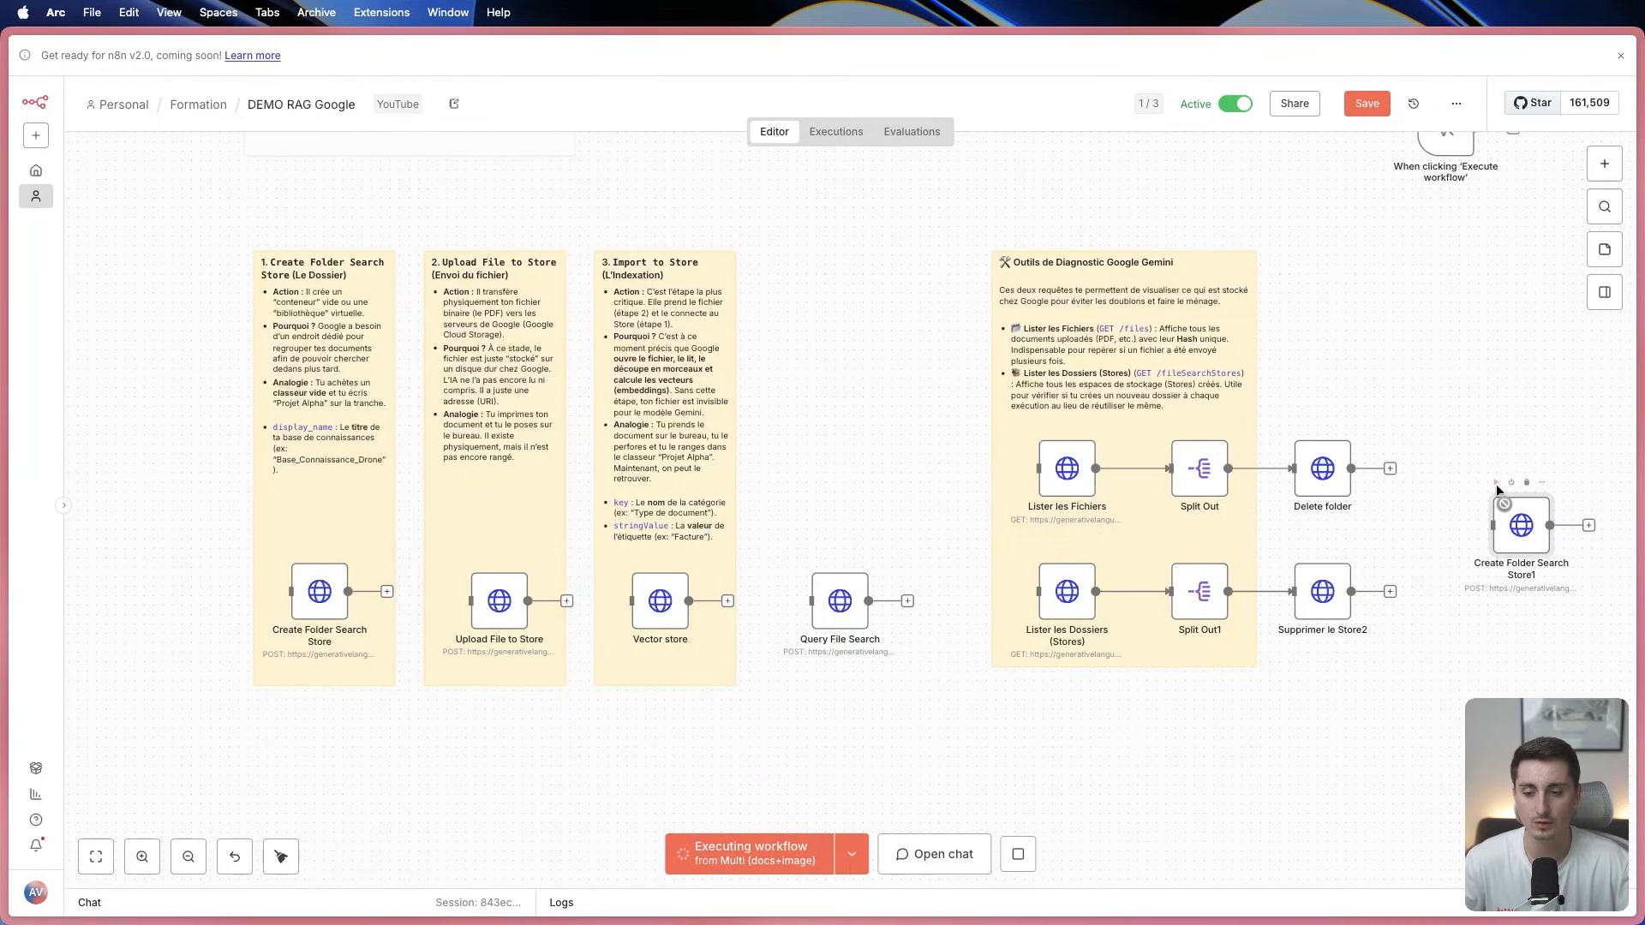
pyautogui.doubleClick(1523, 526)
pyautogui.moveTo(1106, 169); pyautogui.dragTo(1242, 182)
pyautogui.press('super+c')
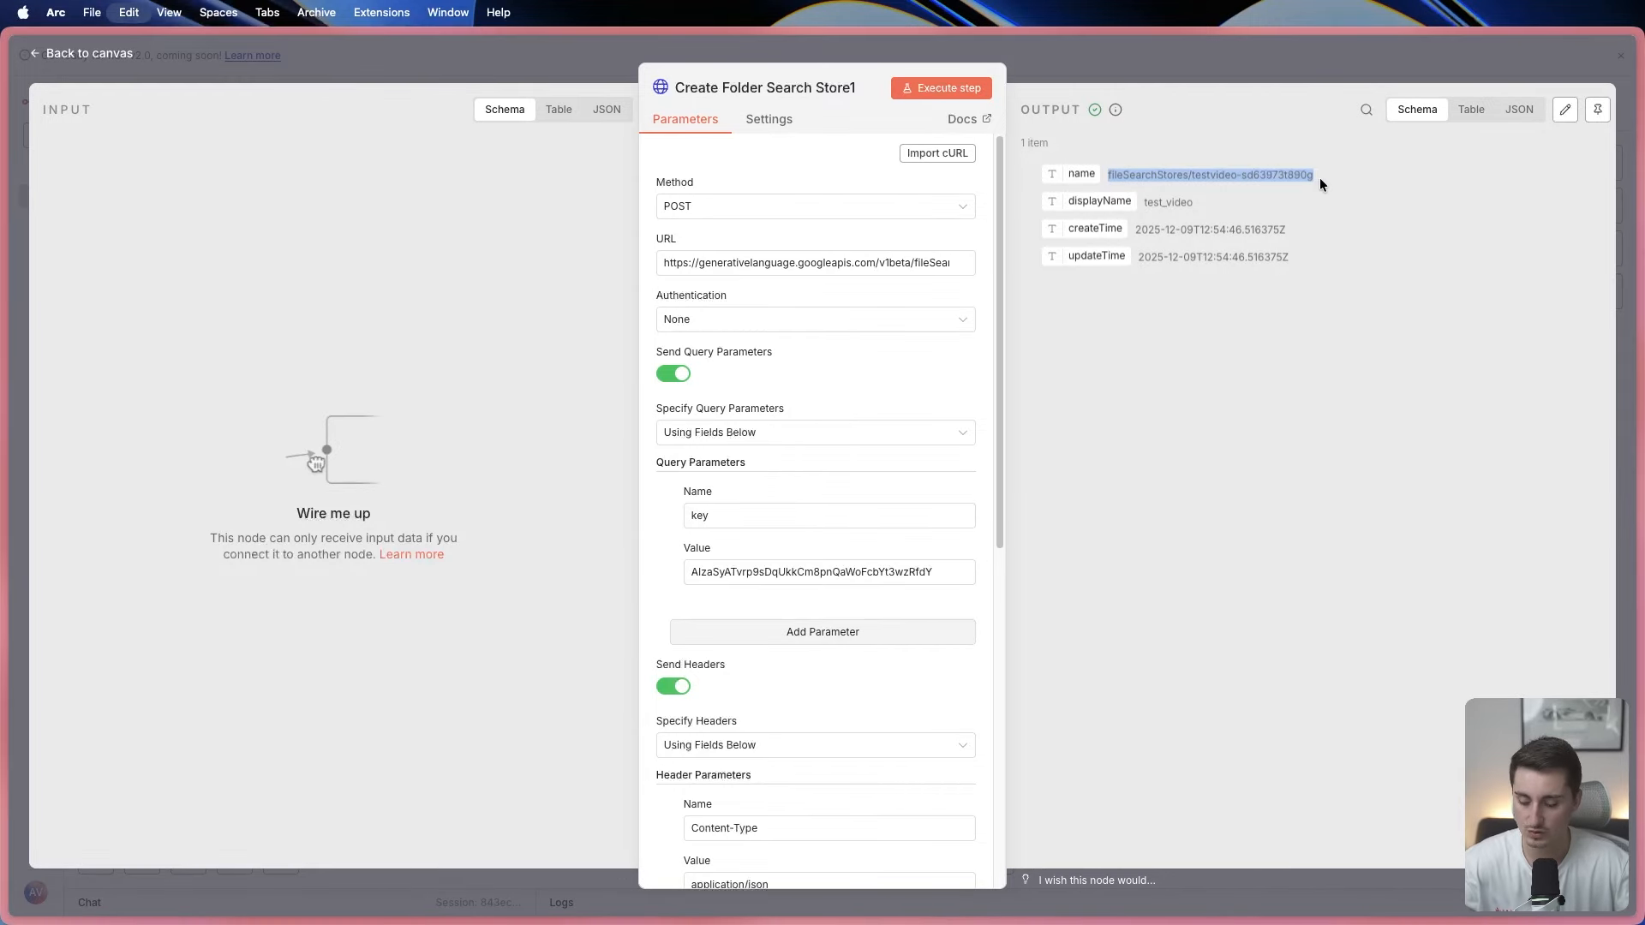
pyautogui.click(1167, 58)
# Reopen Create Folder Search Store1 and compare the display_name body parameter with the displayName in its output.
pyautogui.scroll(-2, 1436, 563)
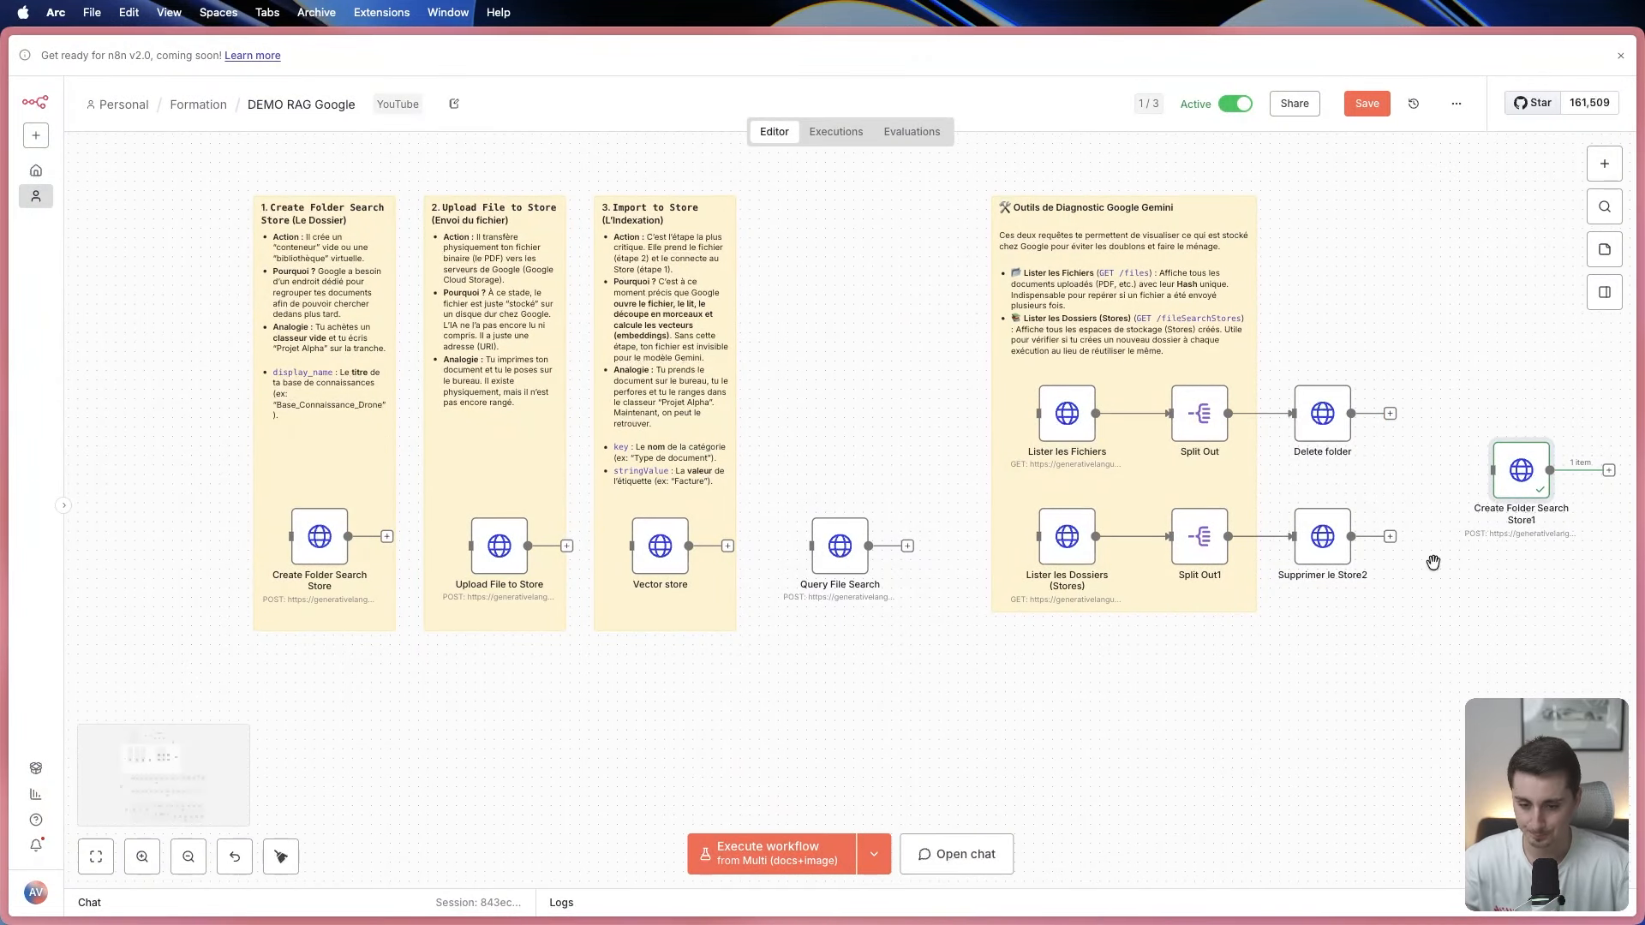
pyautogui.scroll(-2, 1433, 562)
pyautogui.scroll(-3, 1156, 634)
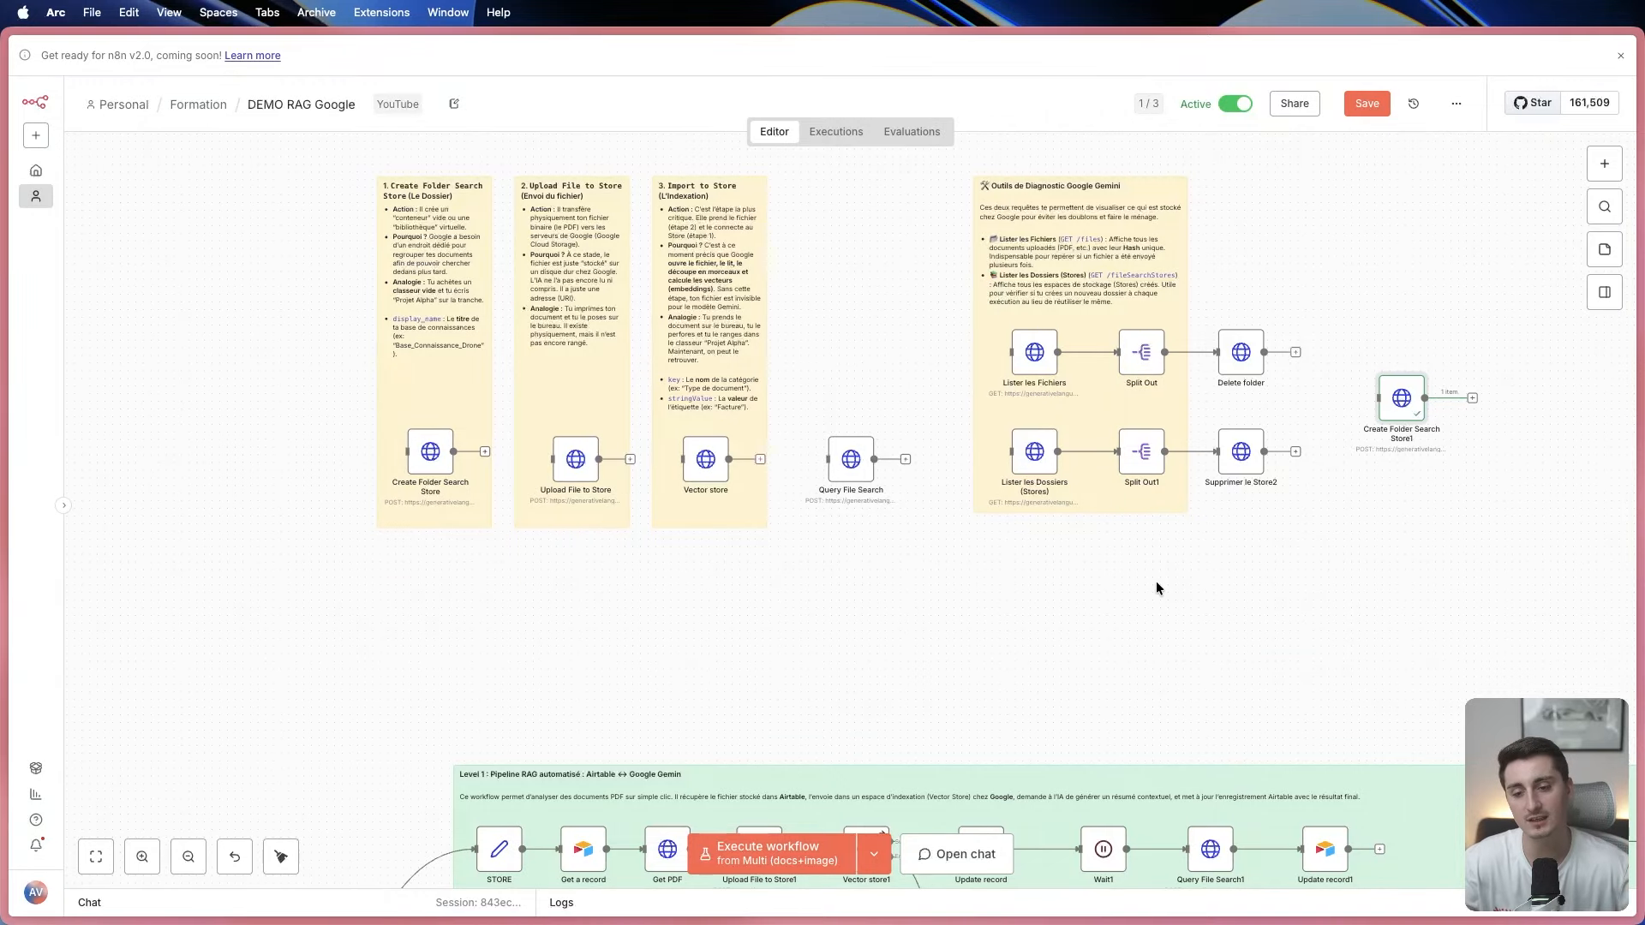
pyautogui.doubleClick(1402, 399)
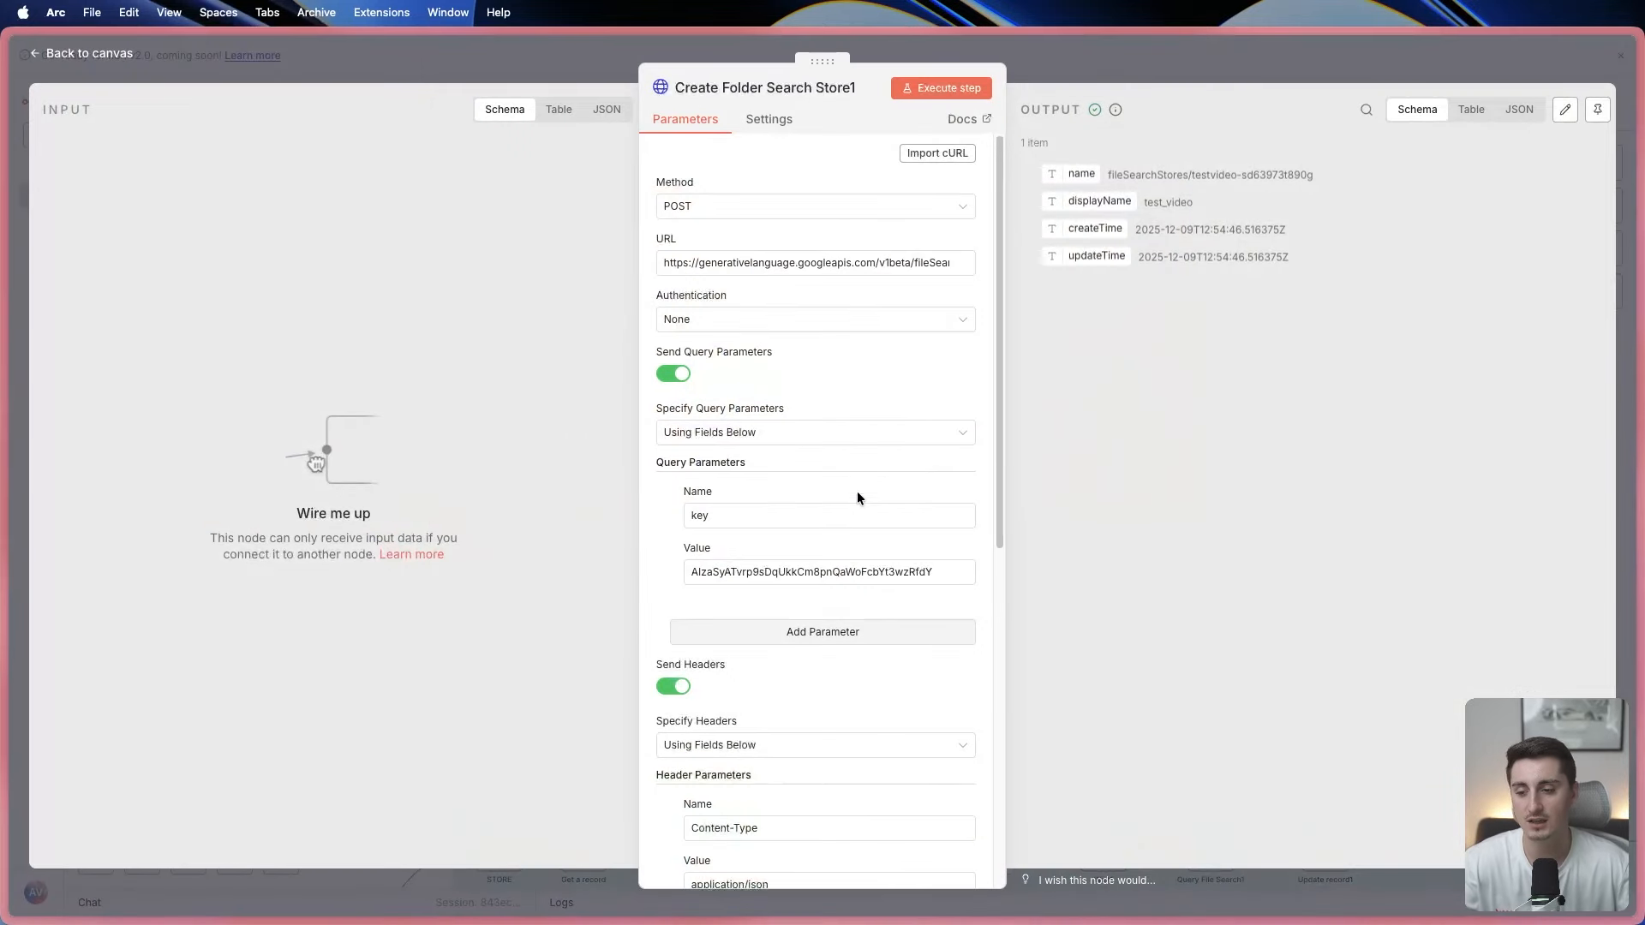
pyautogui.scroll(-6, 819, 594)
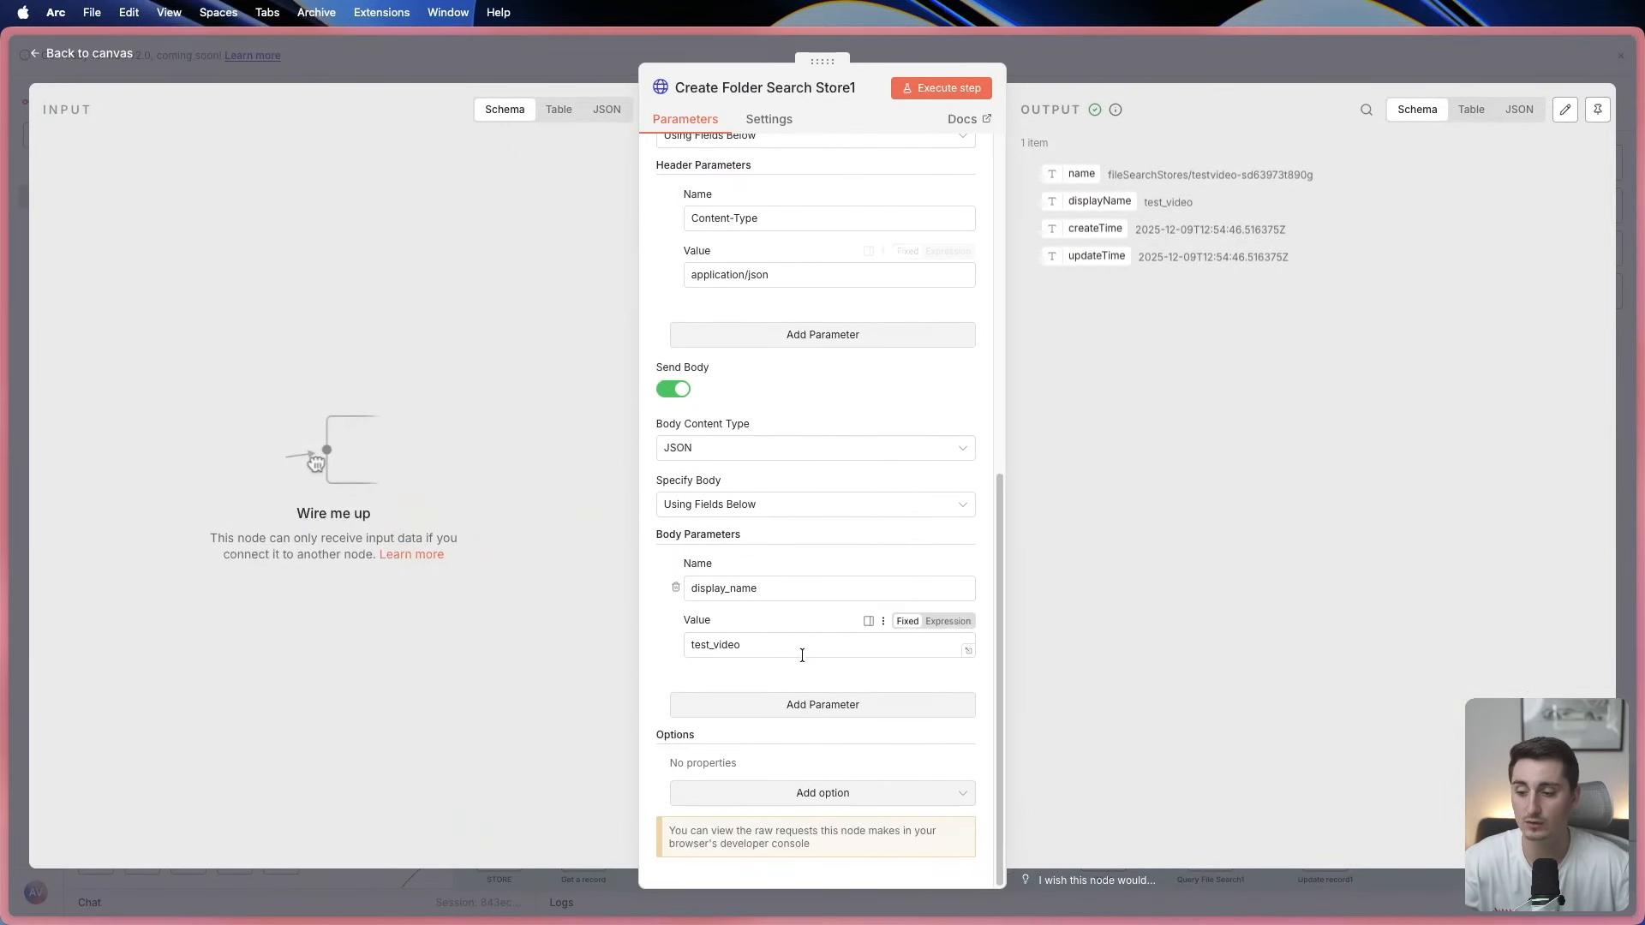
pyautogui.doubleClick(745, 648)
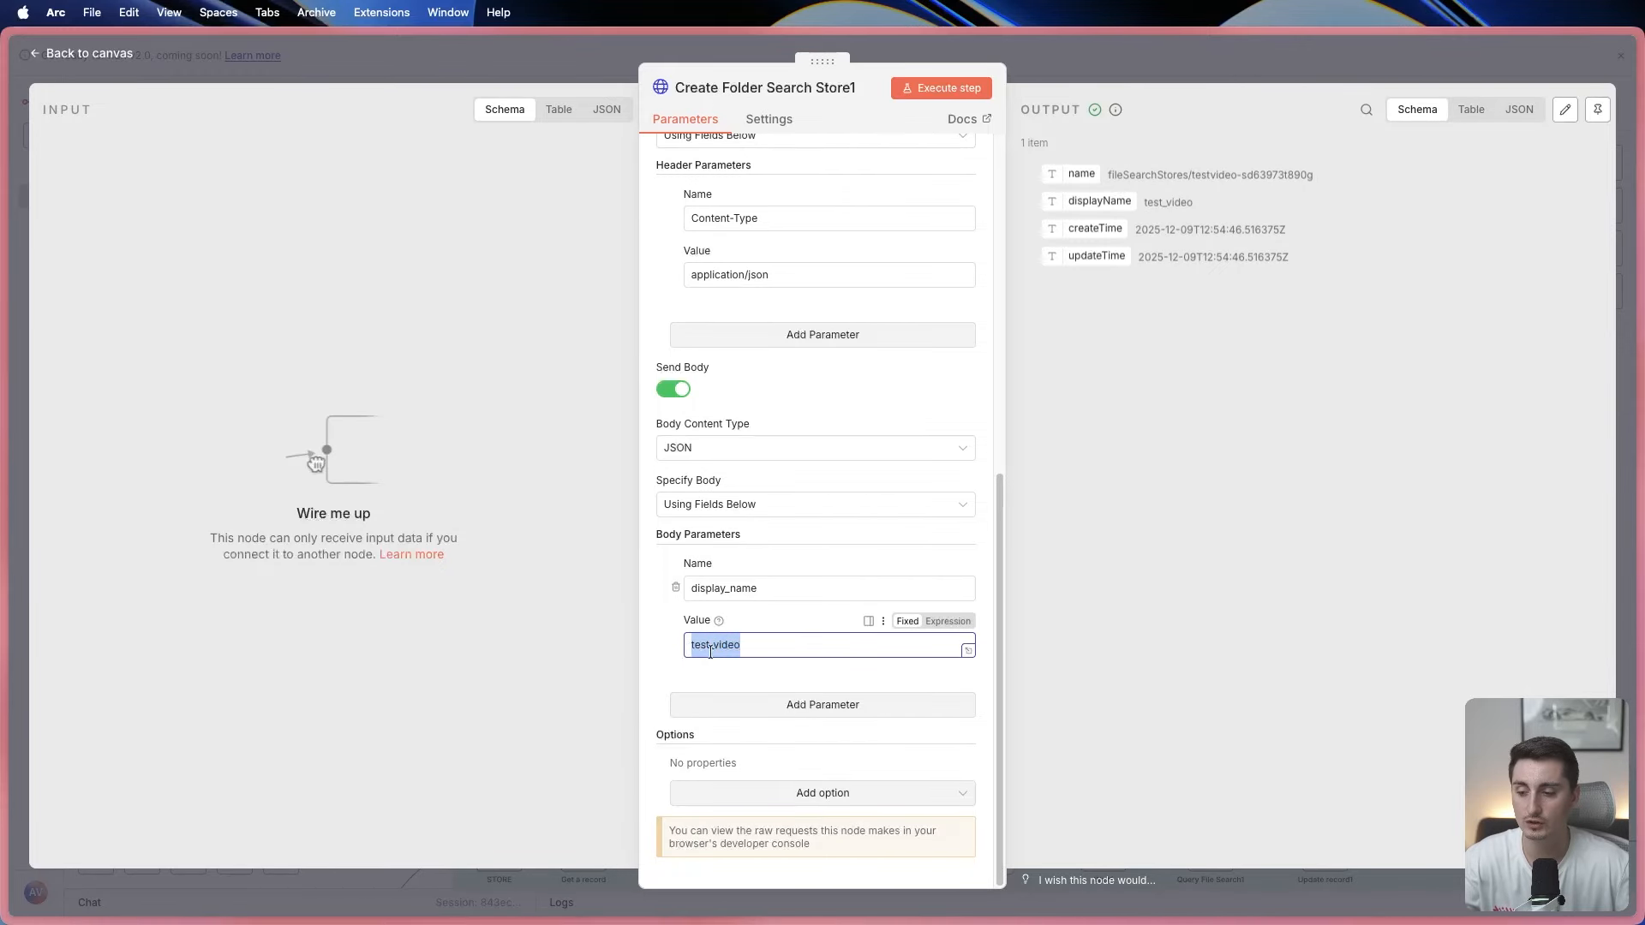
pyautogui.click(771, 664)
pyautogui.moveTo(753, 653); pyautogui.dragTo(676, 650)
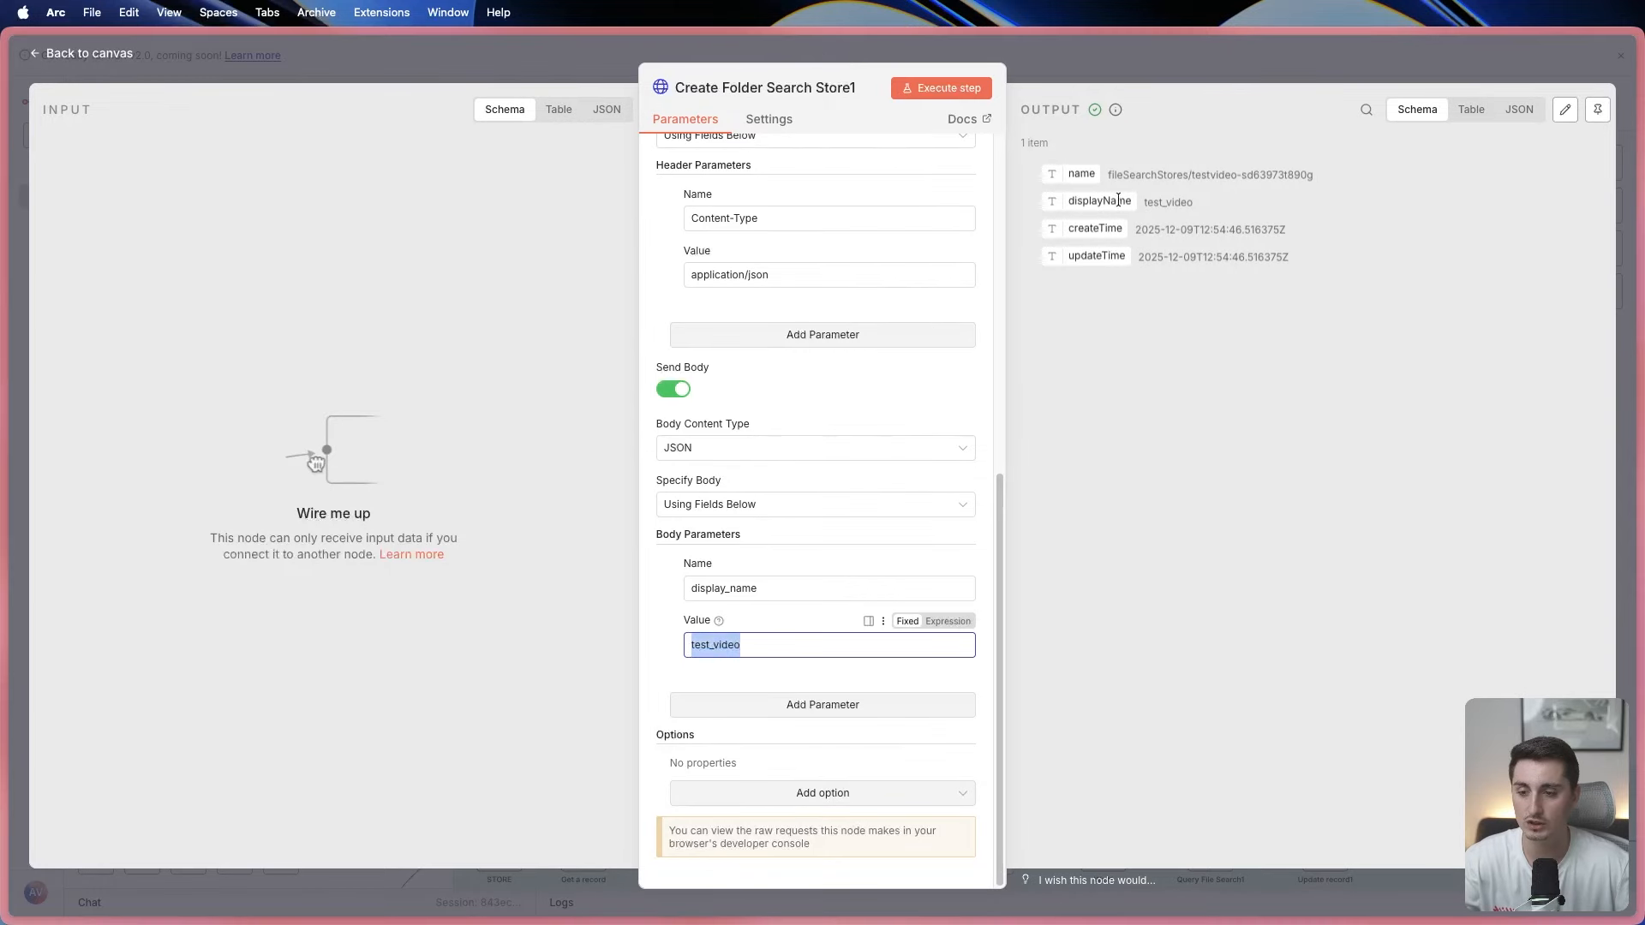
pyautogui.click(593, 57)
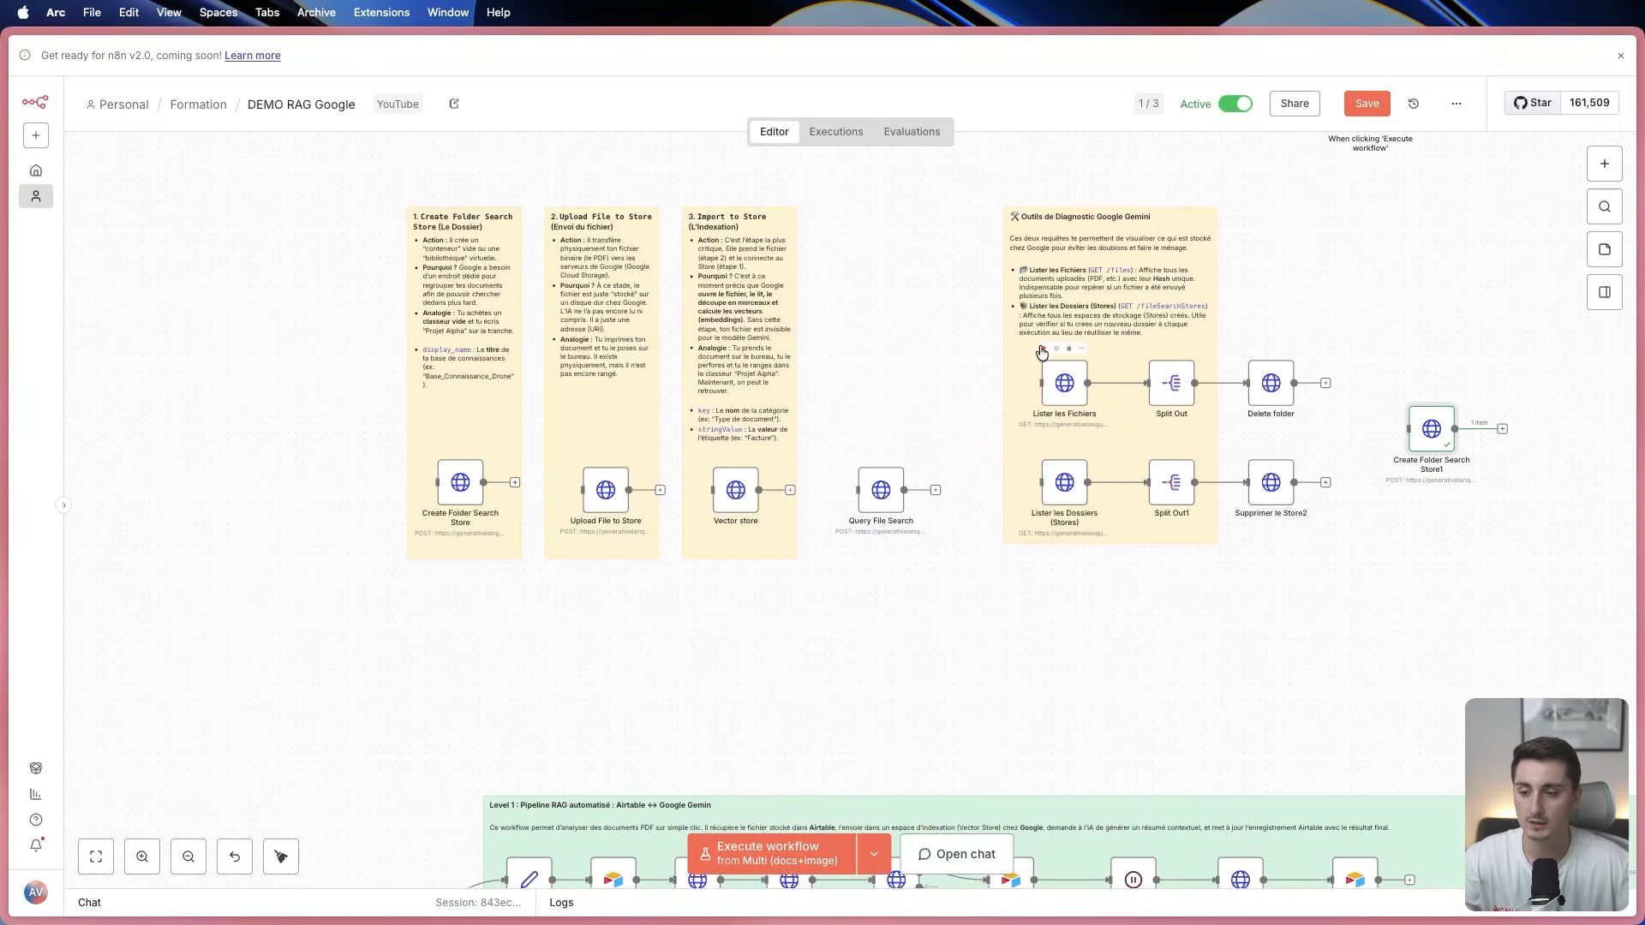
# Run the Lister les Fichiers node and collapse each entry of the files list in its output for an overview.
pyautogui.press('super+Return')
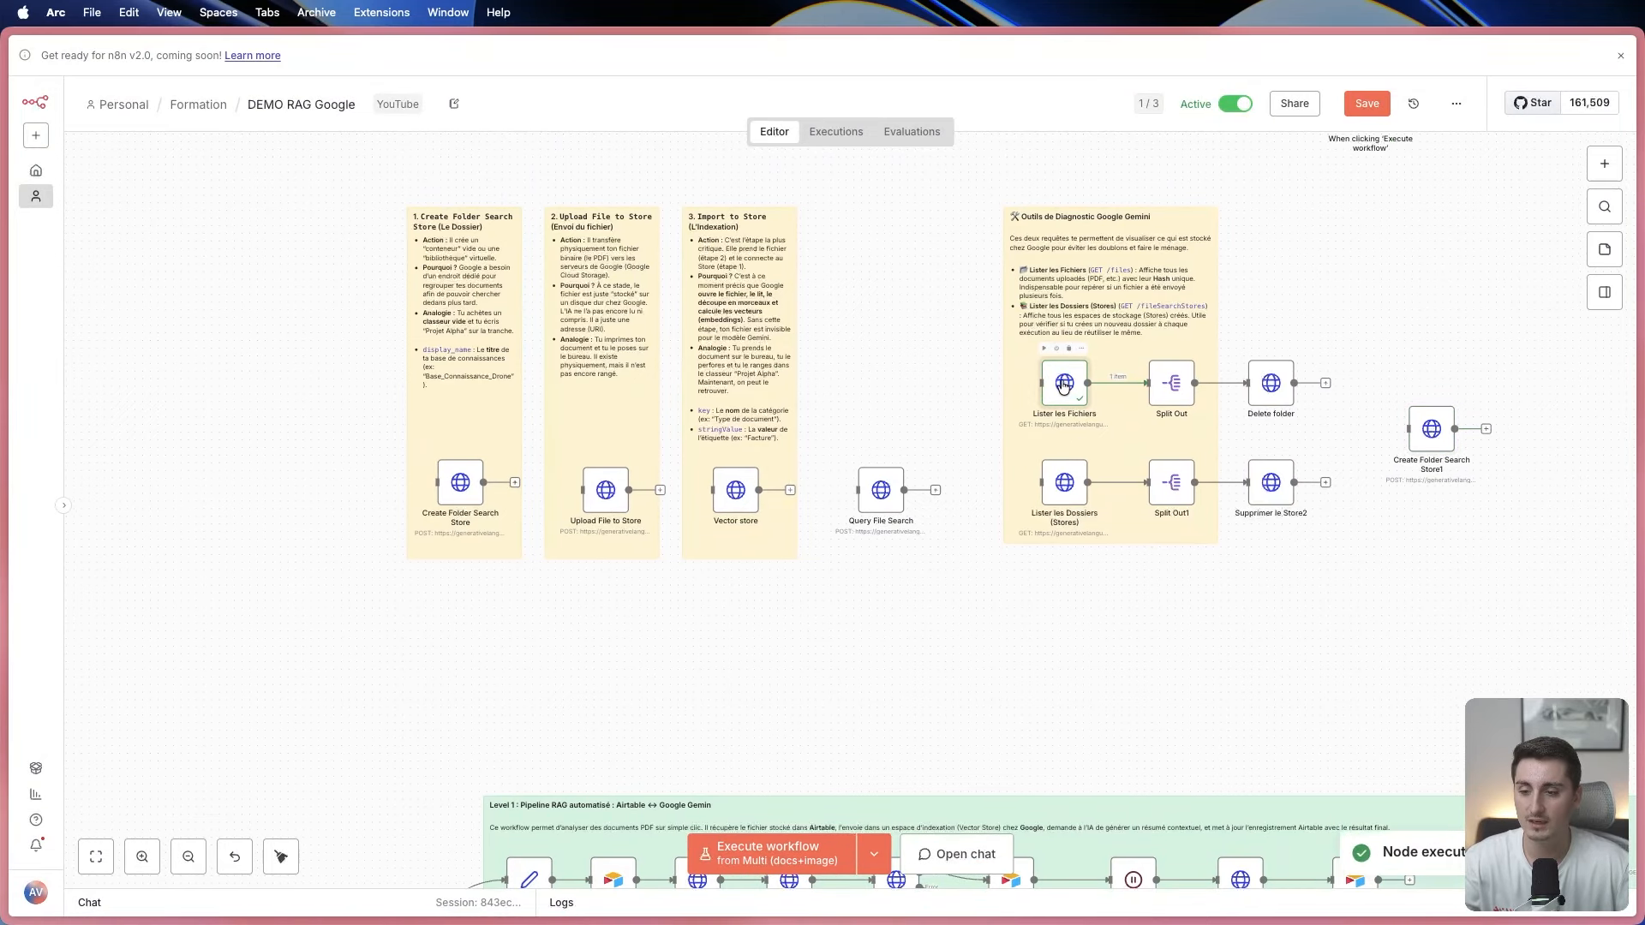
pyautogui.doubleClick(1065, 377)
pyautogui.click(1051, 200)
pyautogui.click(1051, 228)
pyautogui.click(1051, 255)
pyautogui.click(1051, 283)
pyautogui.click(1052, 310)
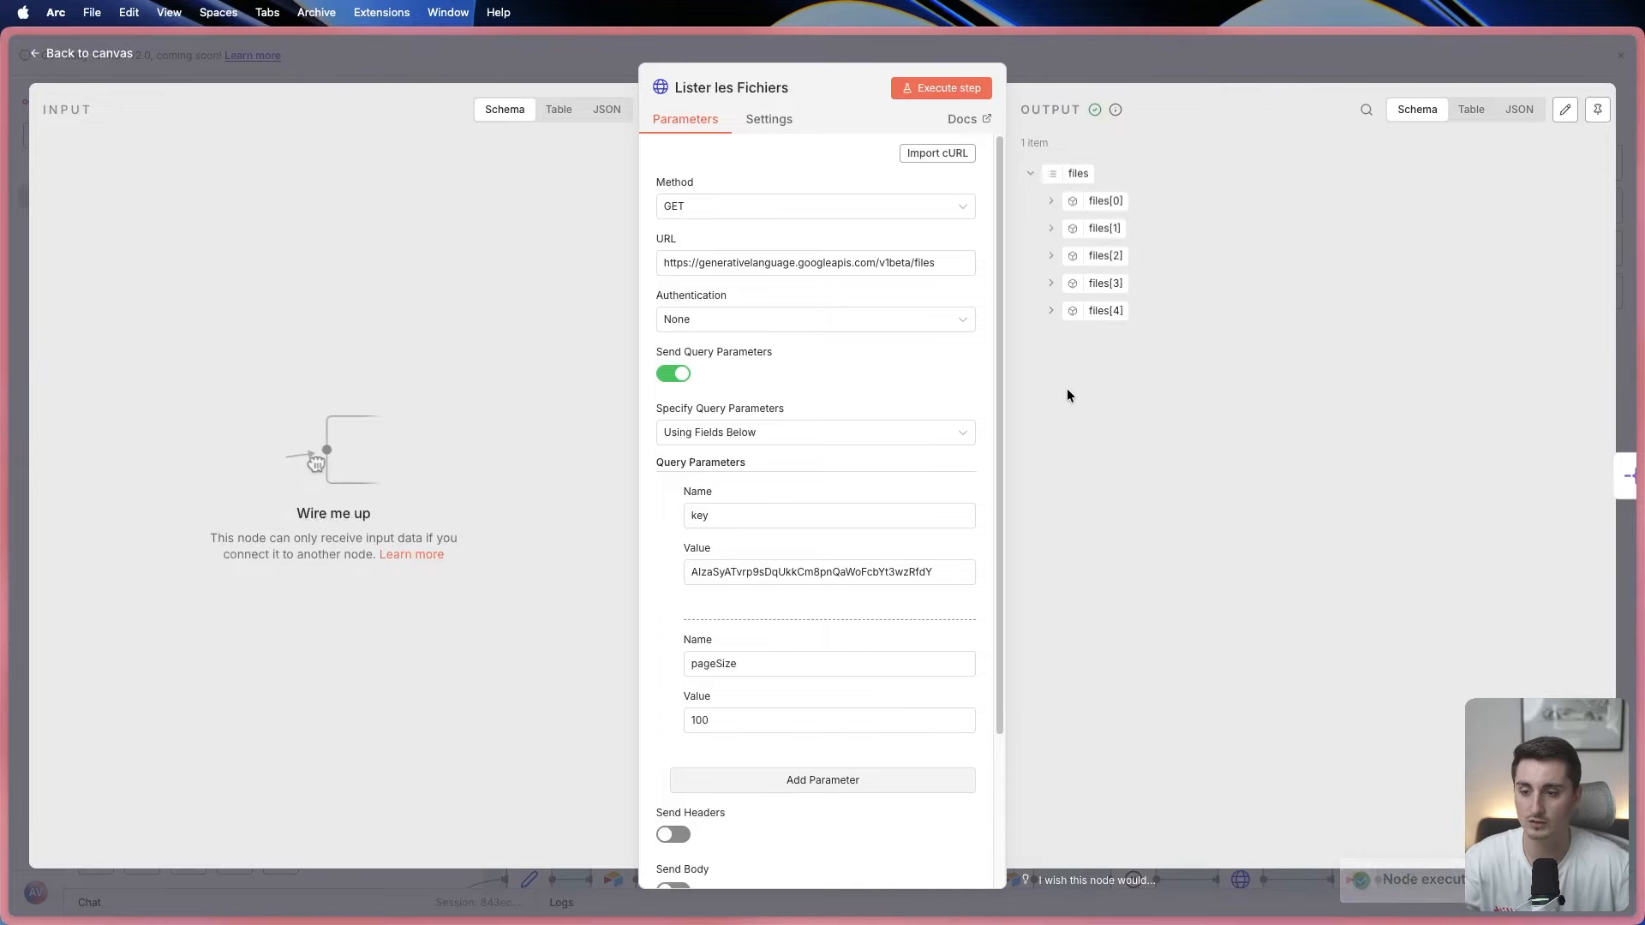
pyautogui.click(1103, 72)
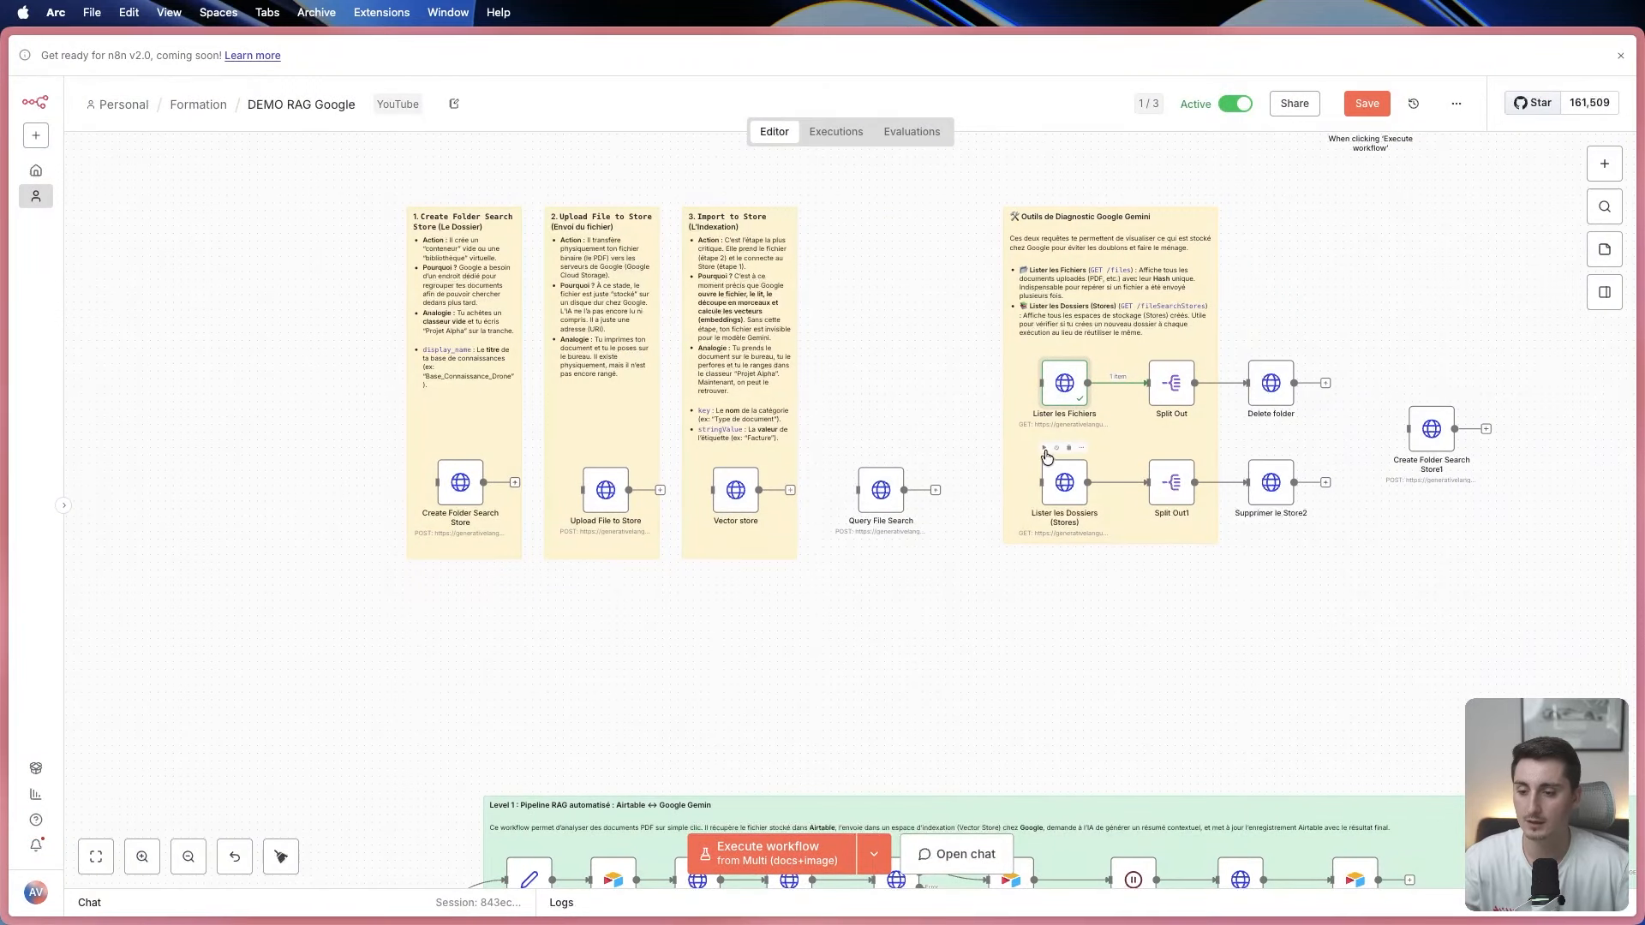
# Run the Lister les Dossiers (Stores) node and open it to check the file search stores in its output.
pyautogui.click(1045, 447)
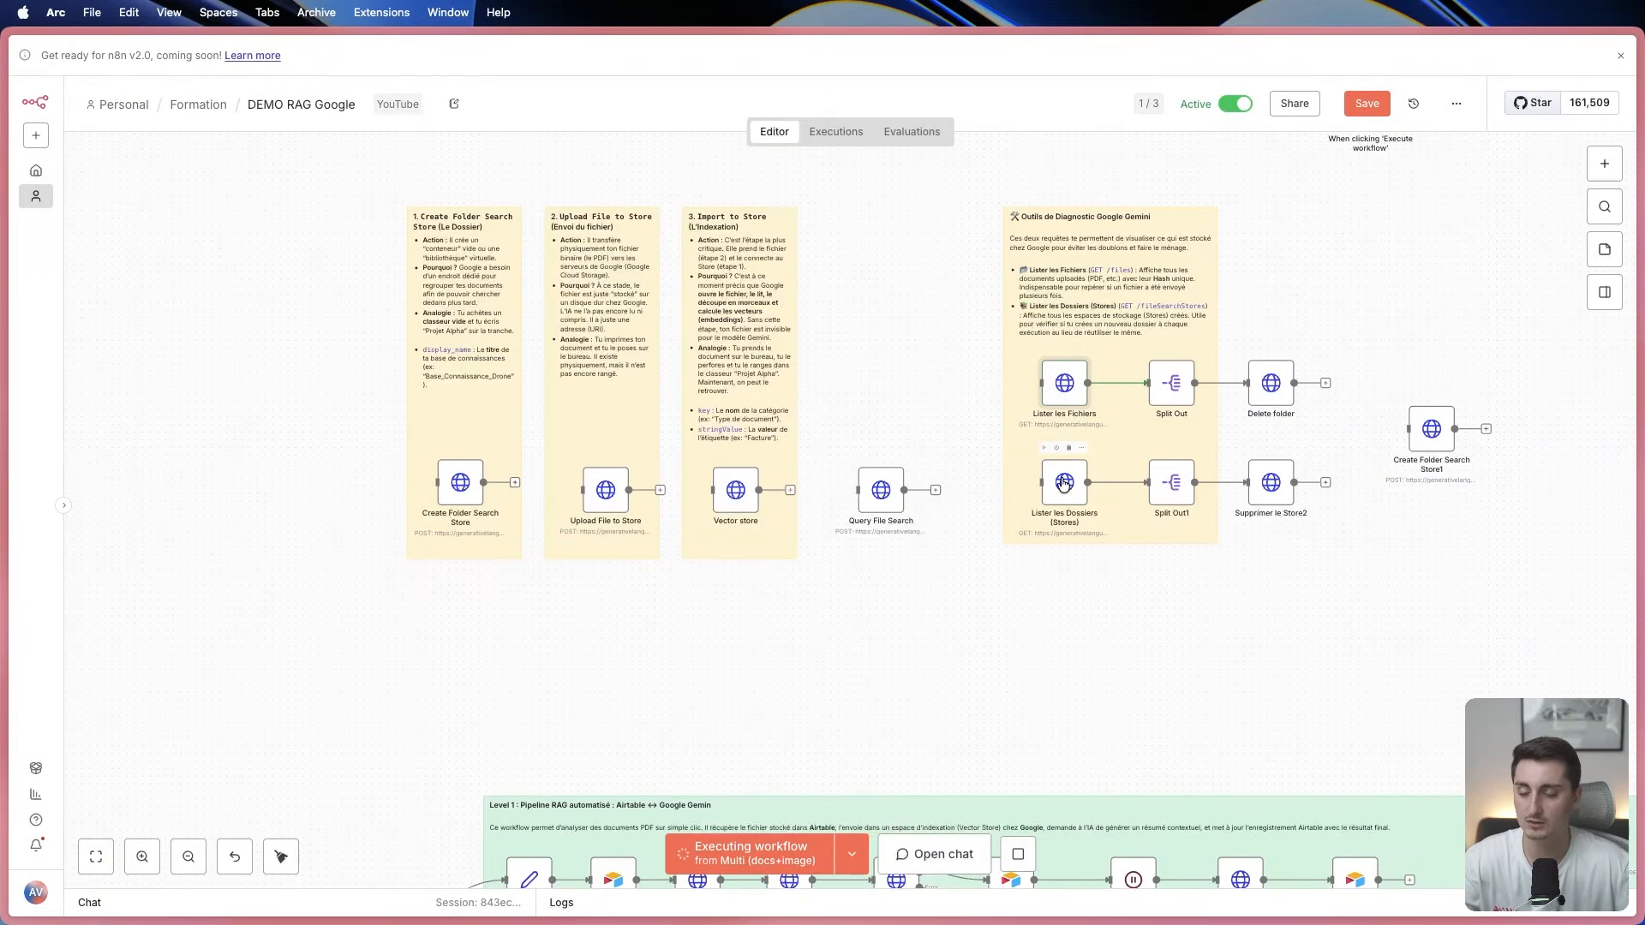
pyautogui.doubleClick(1063, 482)
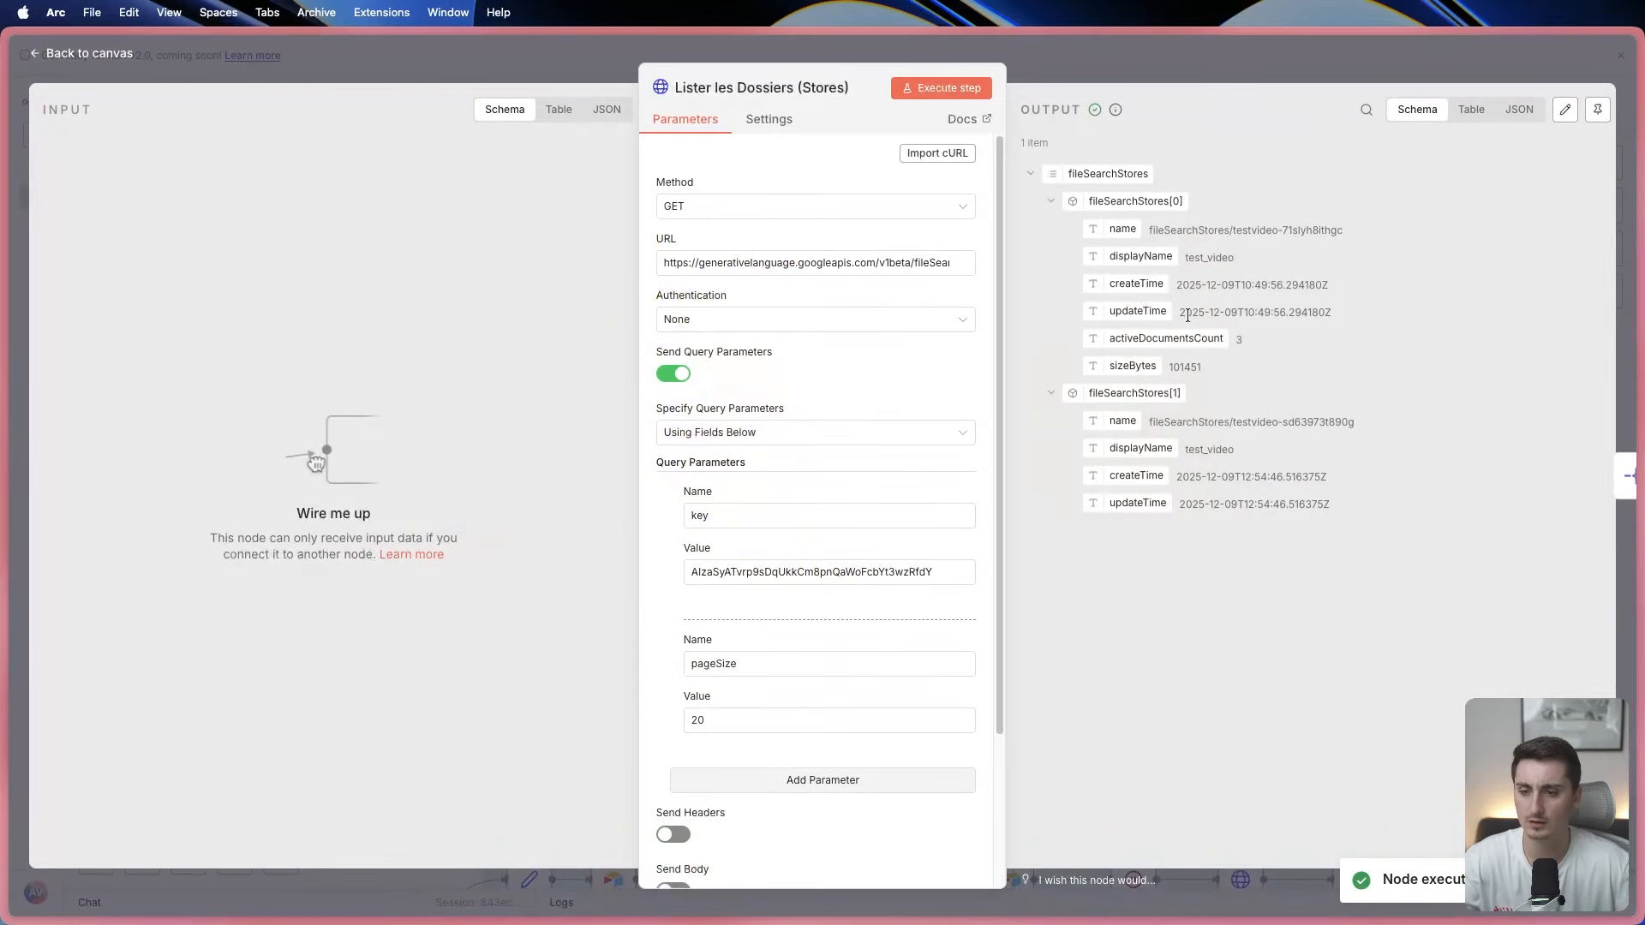
# Collapse the second store entry, close Lister les Dossiers (Stores), and run Supprimer le Store2 to delete the listed file search stores.
pyautogui.click(1052, 393)
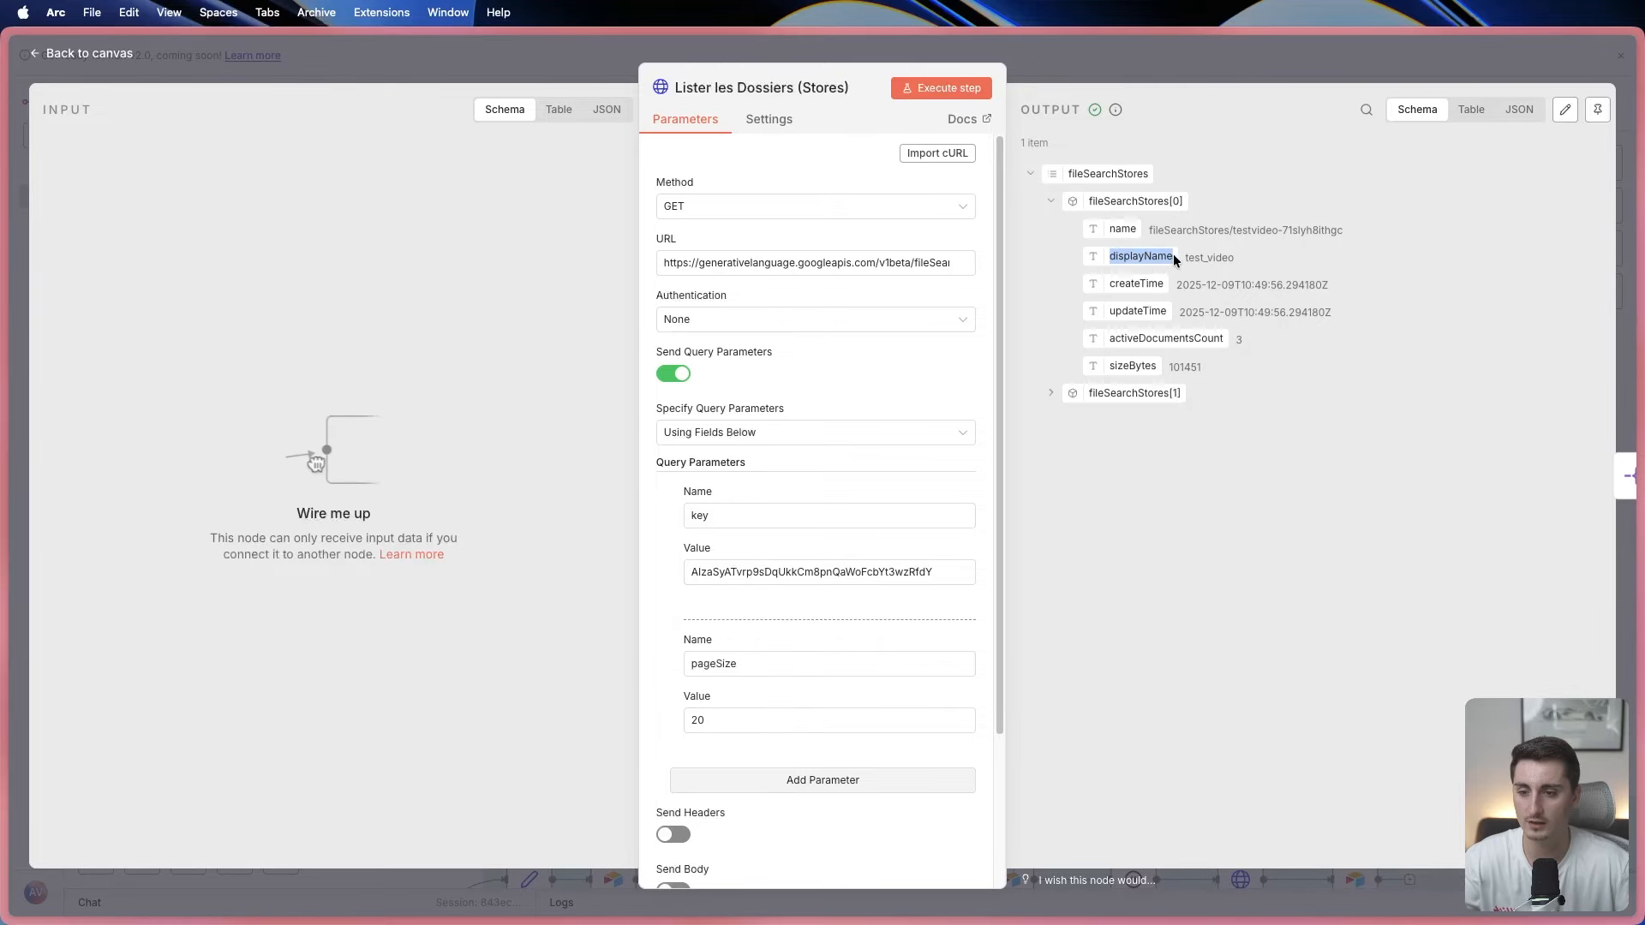
pyautogui.click(1171, 65)
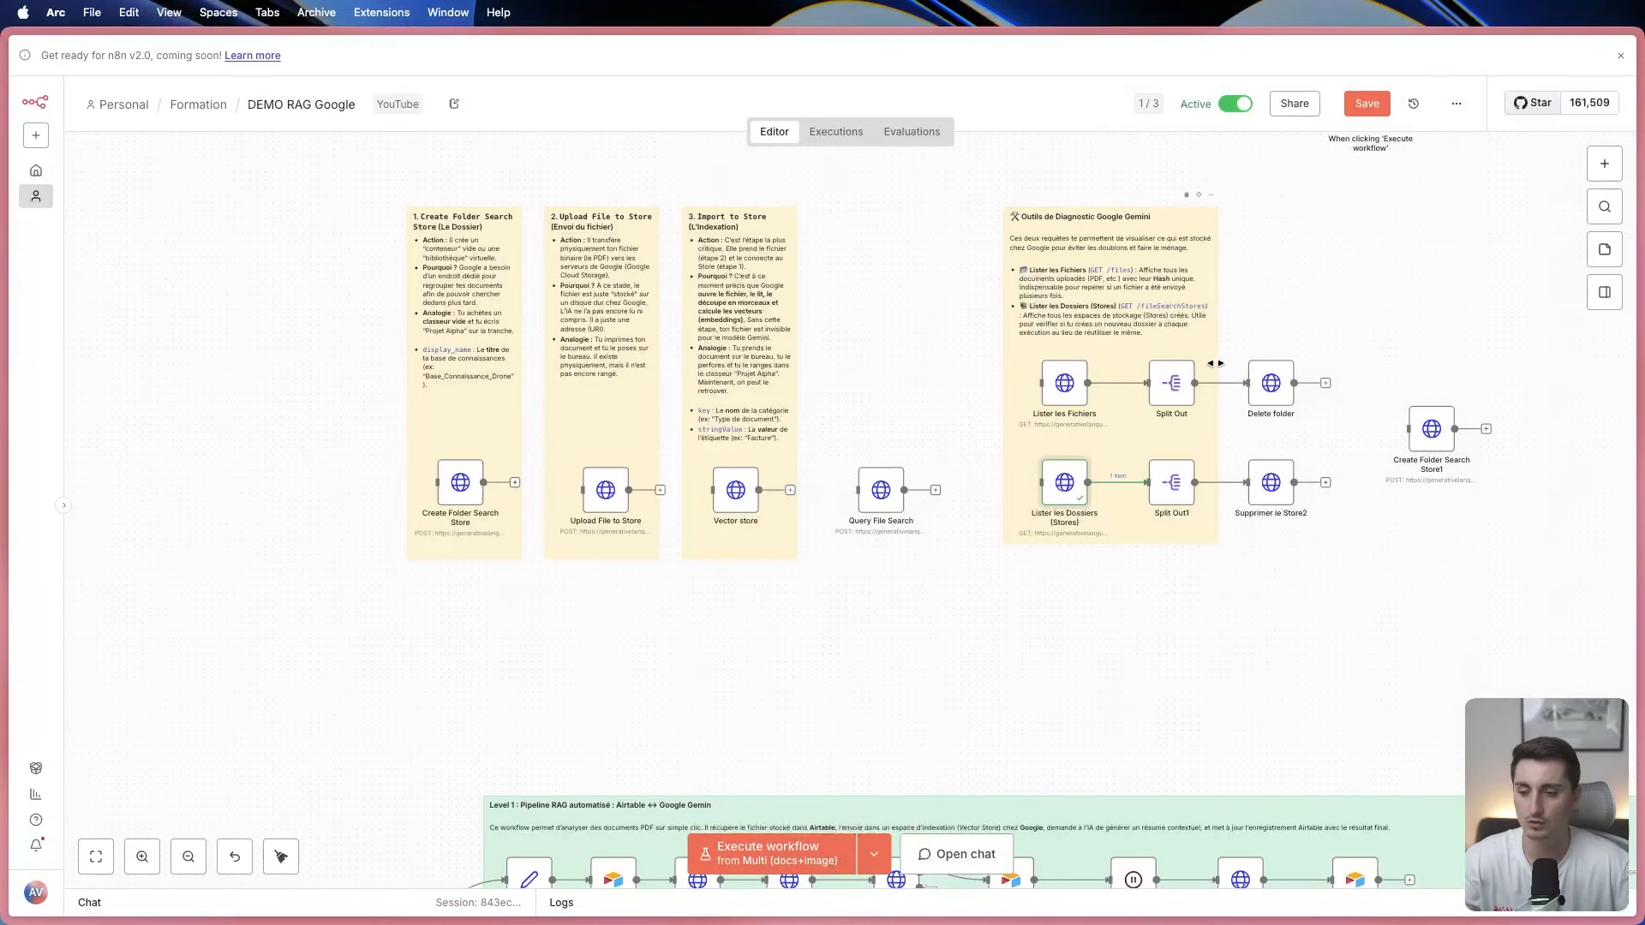
pyautogui.click(1251, 448)
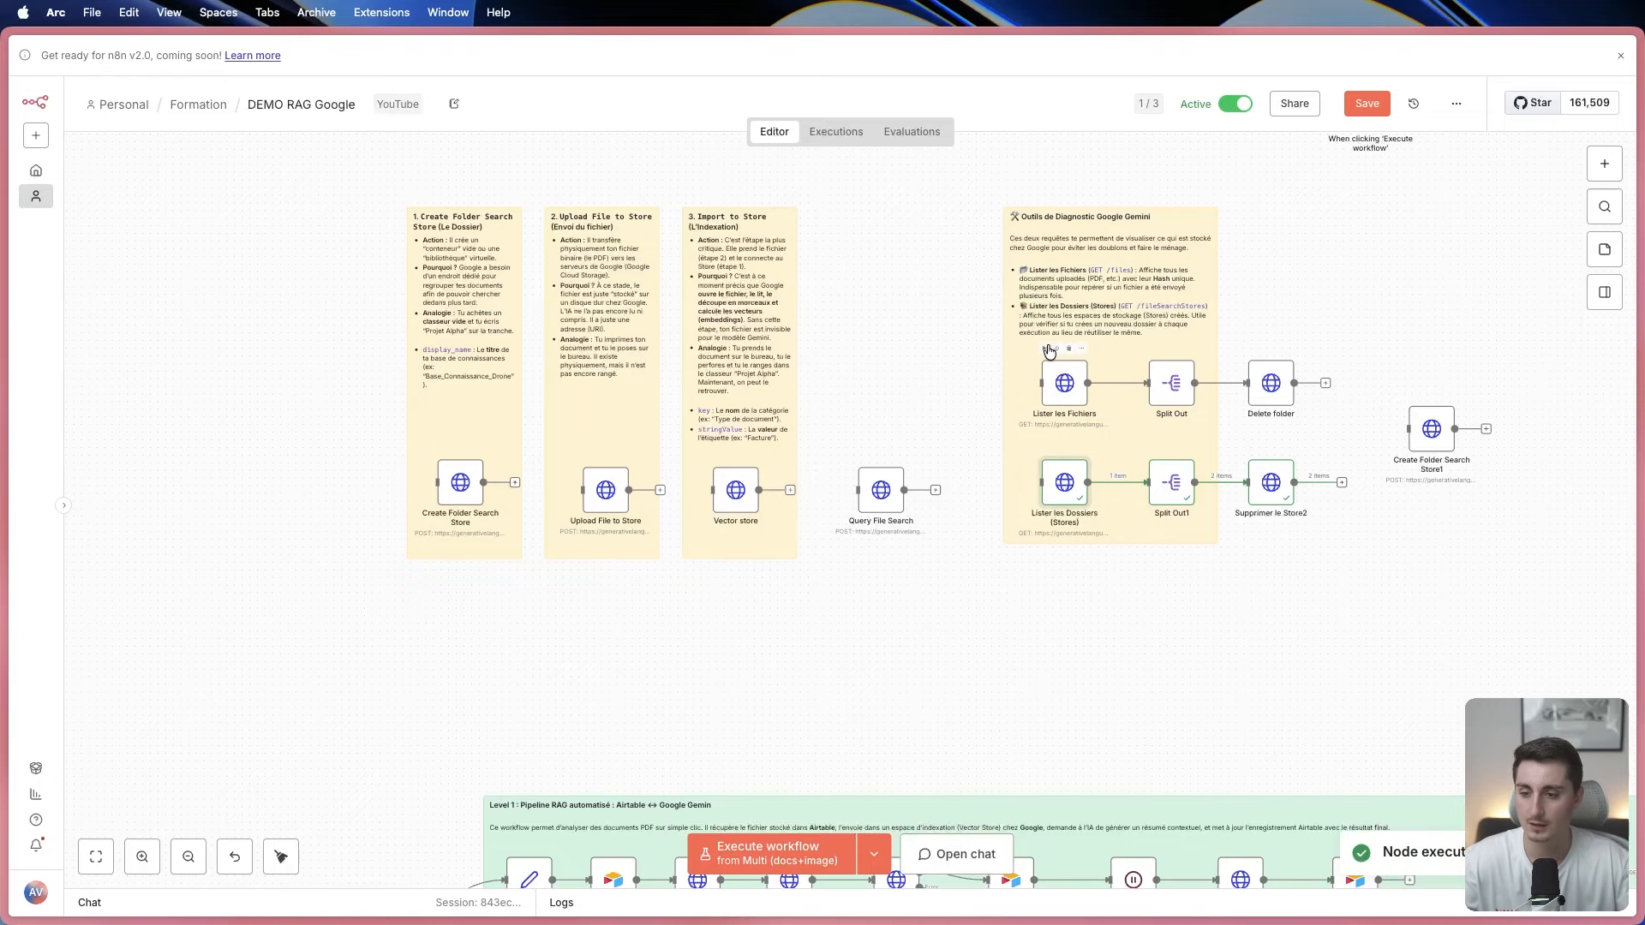
# Run Lister les Fichiers on its own, and run the Delete folder node to delete the listed files from Google.
pyautogui.click(1044, 348)
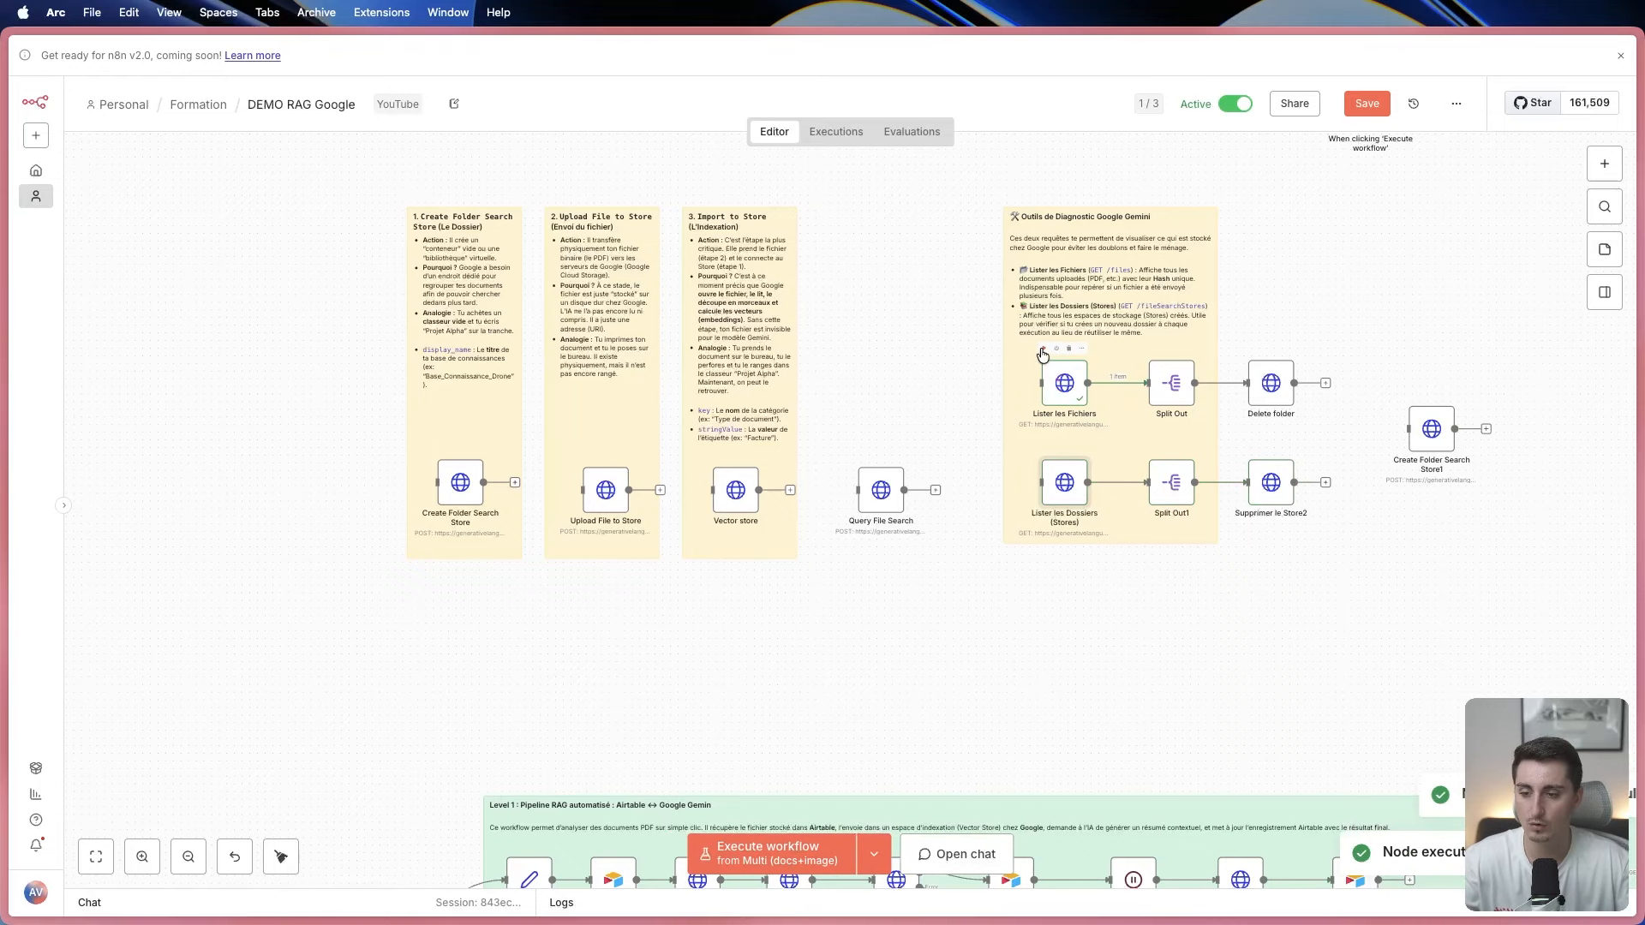
pyautogui.click(1251, 349)
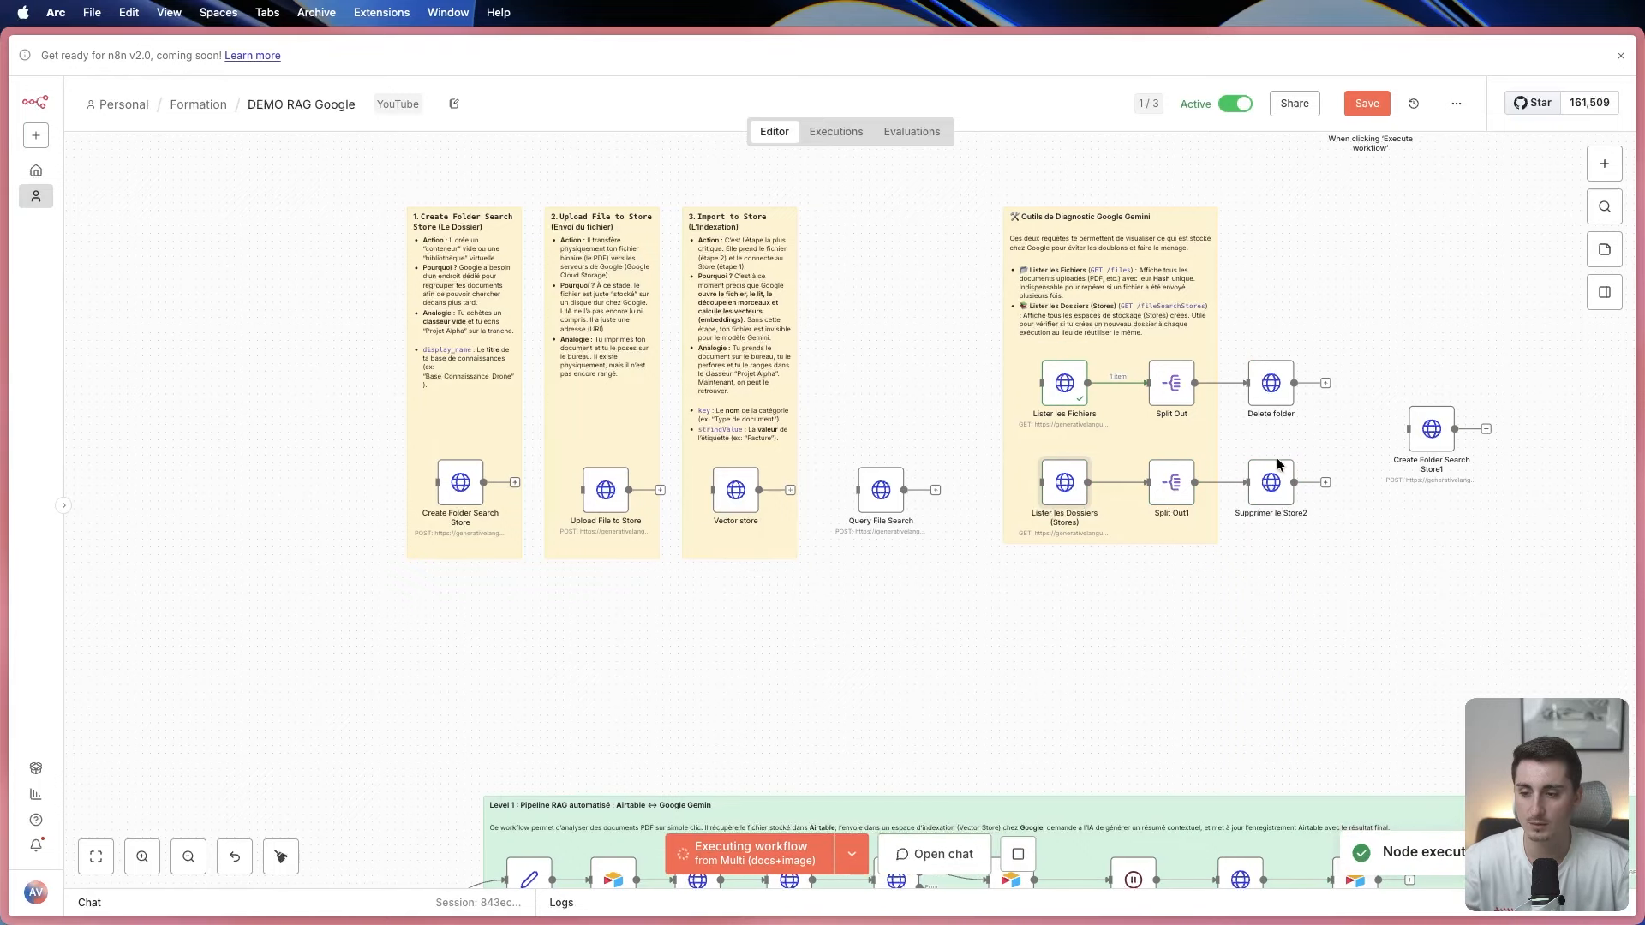
pyautogui.scroll(1, 1411, 399)
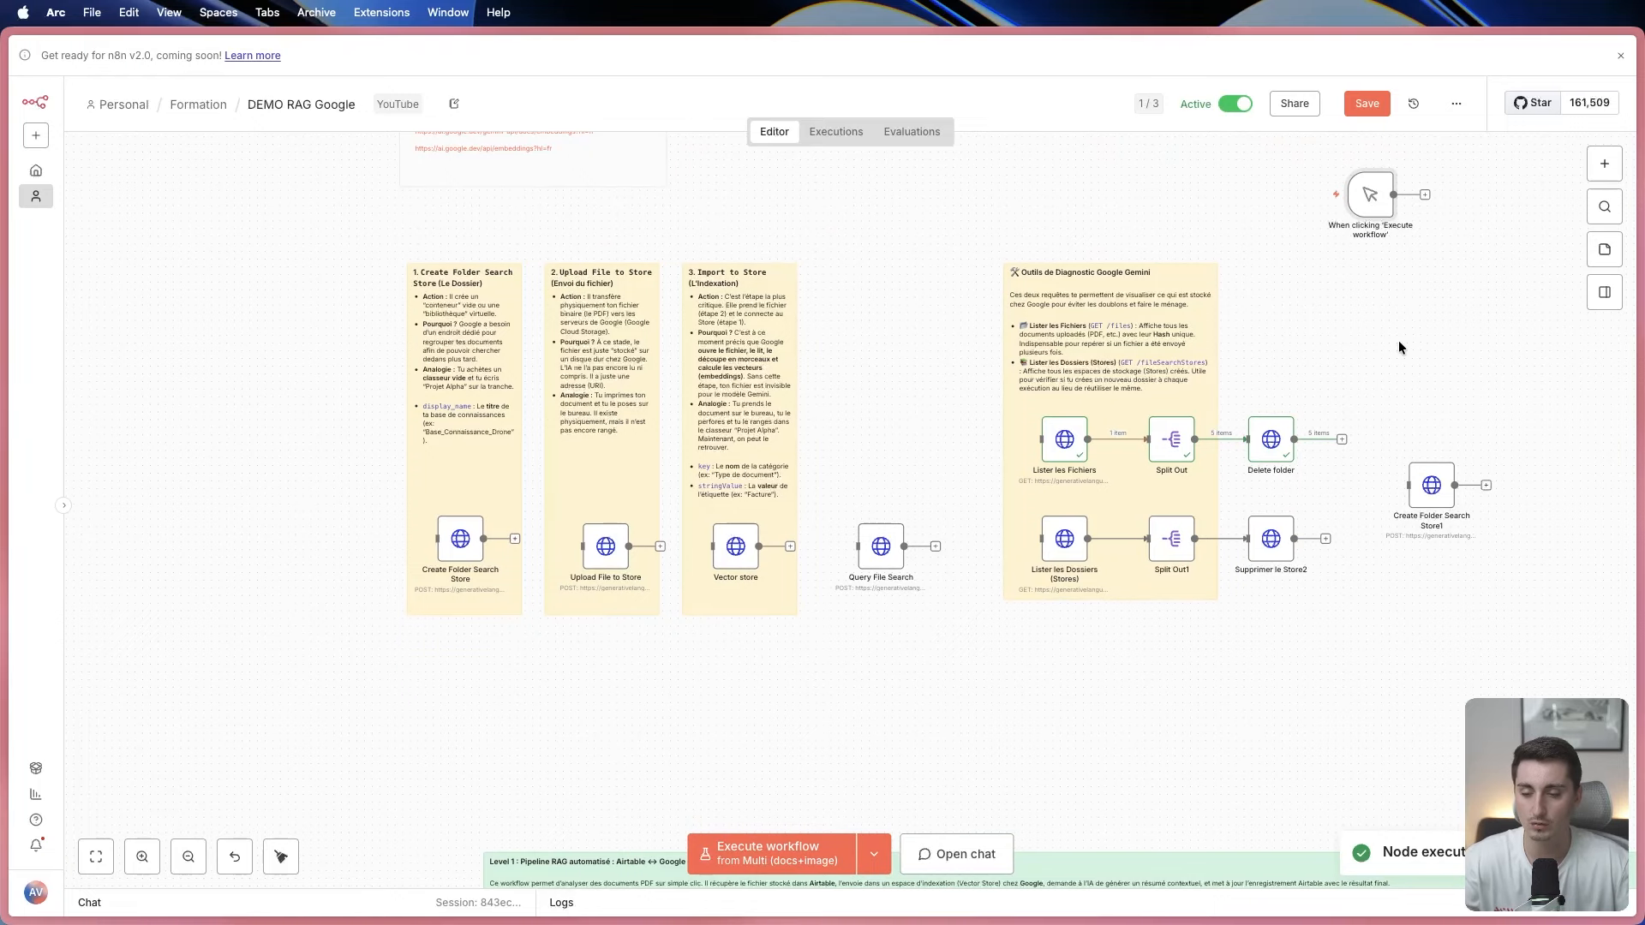
pyautogui.scroll(-1, 1388, 490)
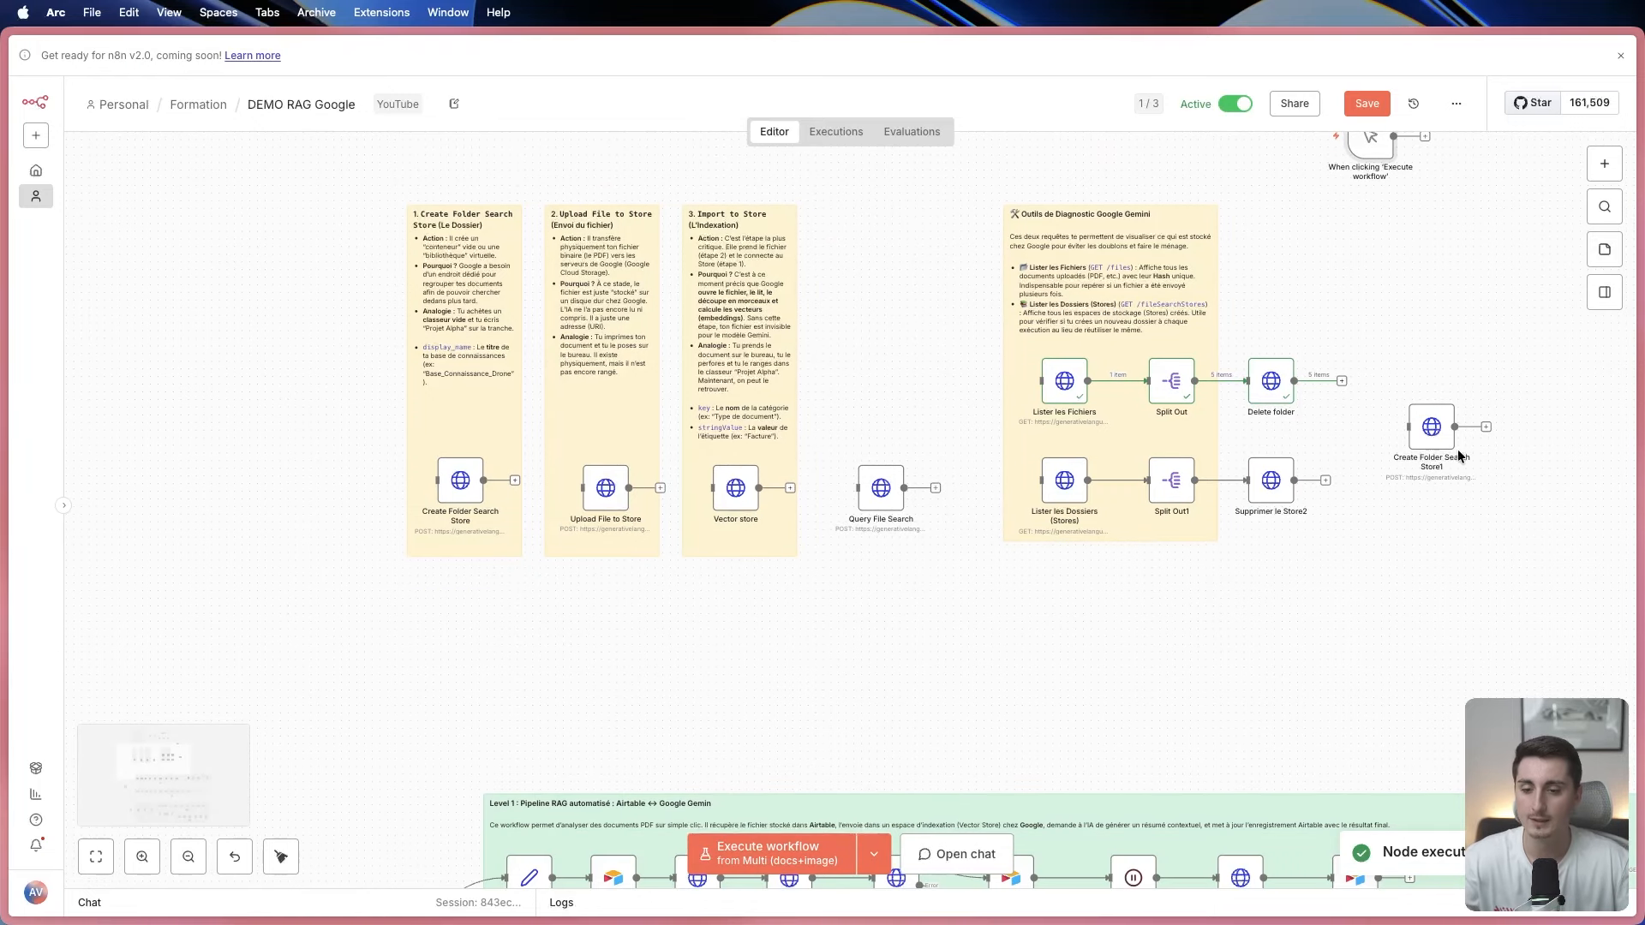
# Reopen Create Folder Search Store1 and review the fileSearchStores ending of its URL, its headers and the API key query parameter.
pyautogui.doubleClick(1434, 430)
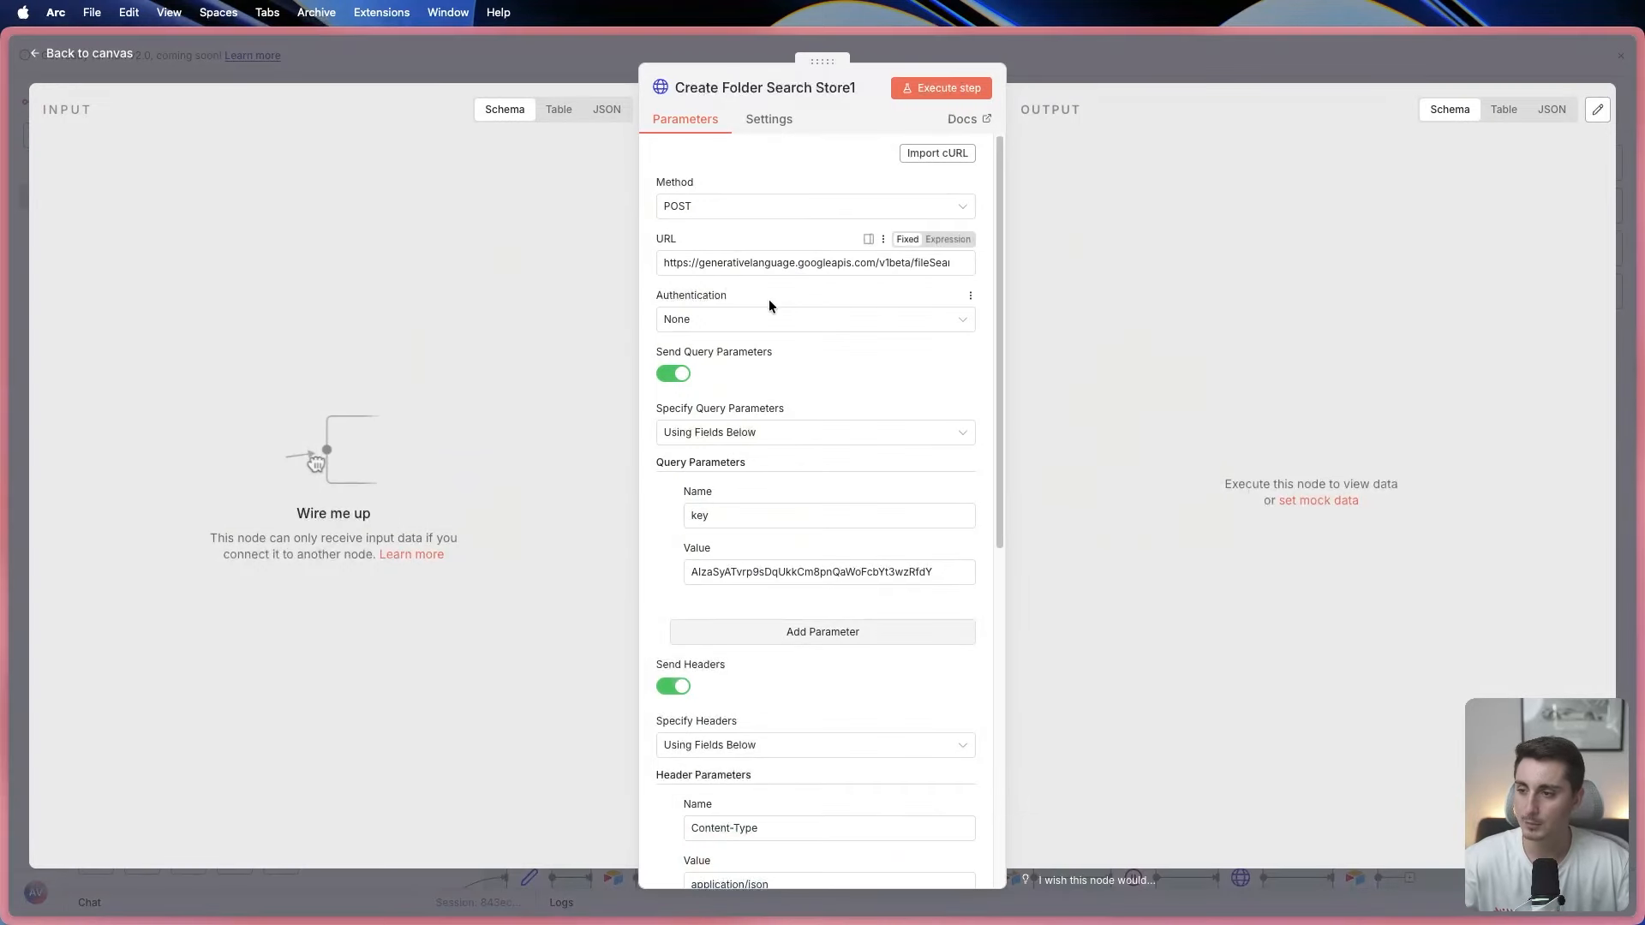
pyautogui.click(529, 66)
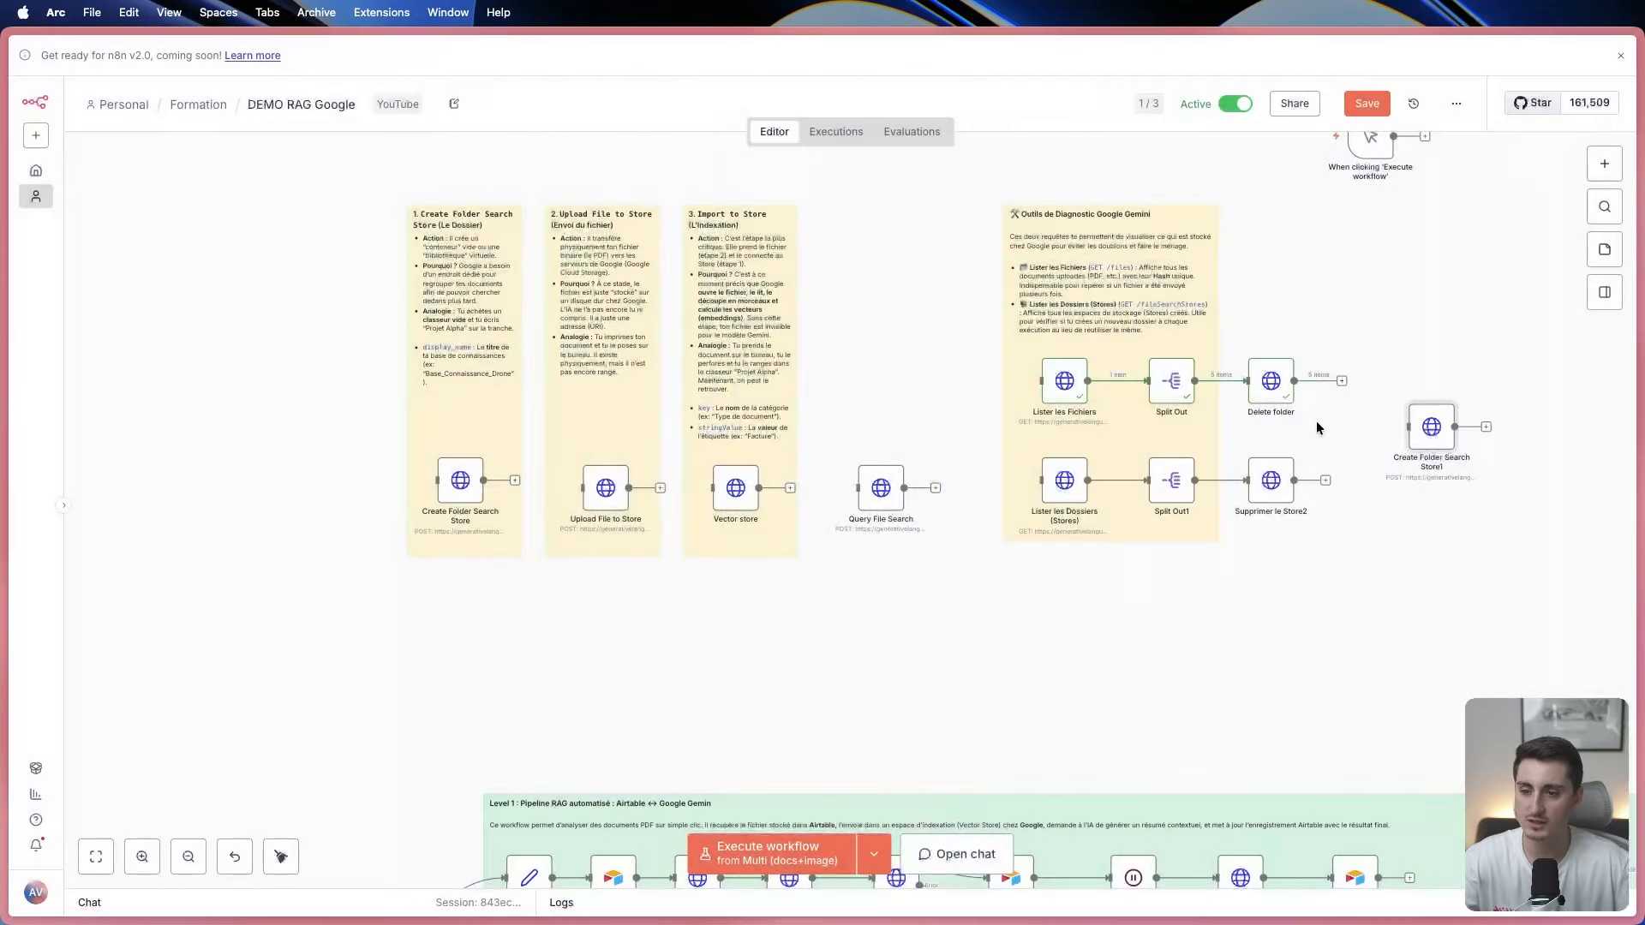
pyautogui.doubleClick(1423, 431)
pyautogui.moveTo(927, 268)
pyautogui.mouseDown()
pyautogui.moveTo(967, 269)
pyautogui.moveTo(935, 267)
pyautogui.moveTo(950, 269)
pyautogui.mouseUp()
pyautogui.click(879, 267)
pyautogui.scroll(-10, 819, 488)
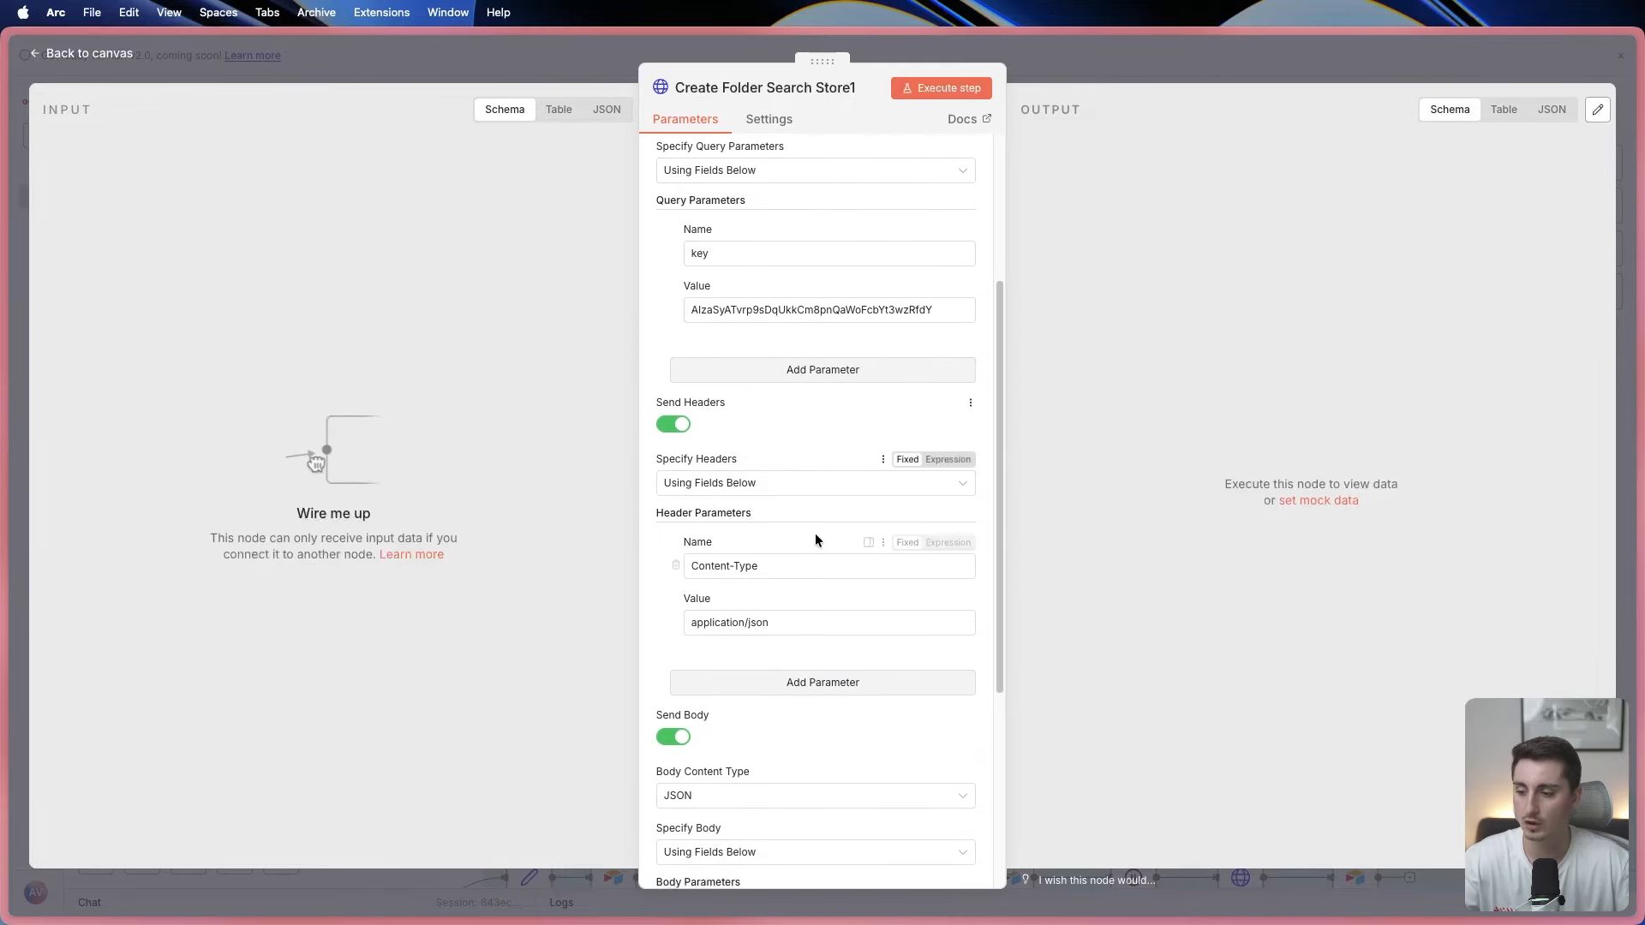
pyautogui.scroll(10, 809, 543)
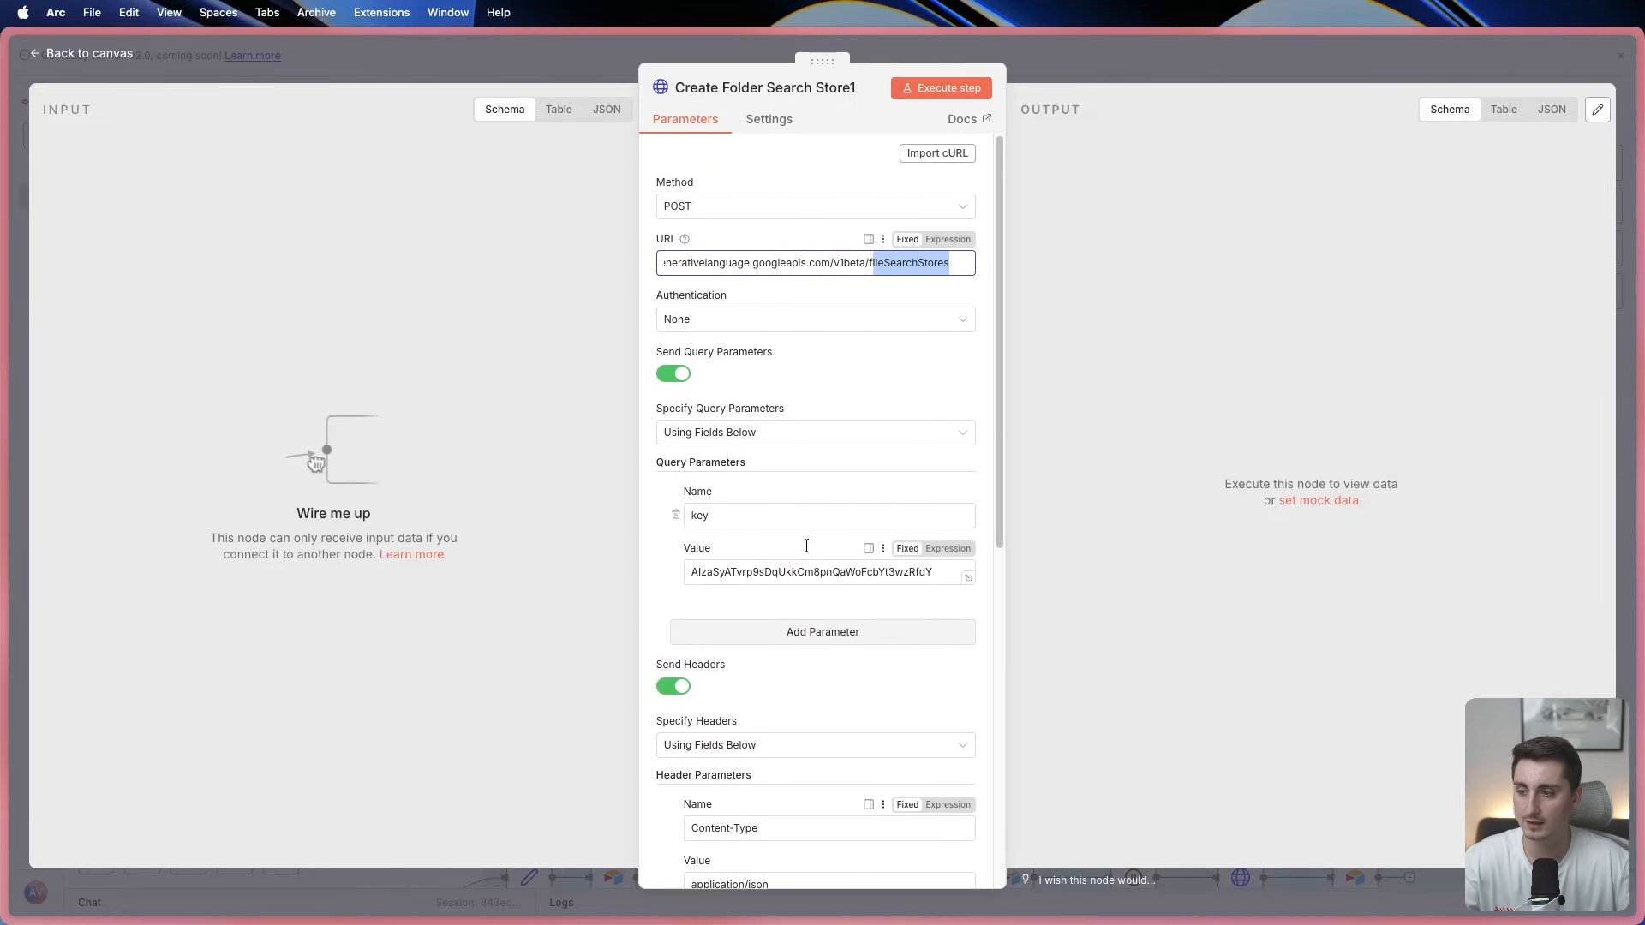
pyautogui.moveTo(689, 571); pyautogui.dragTo(946, 582)
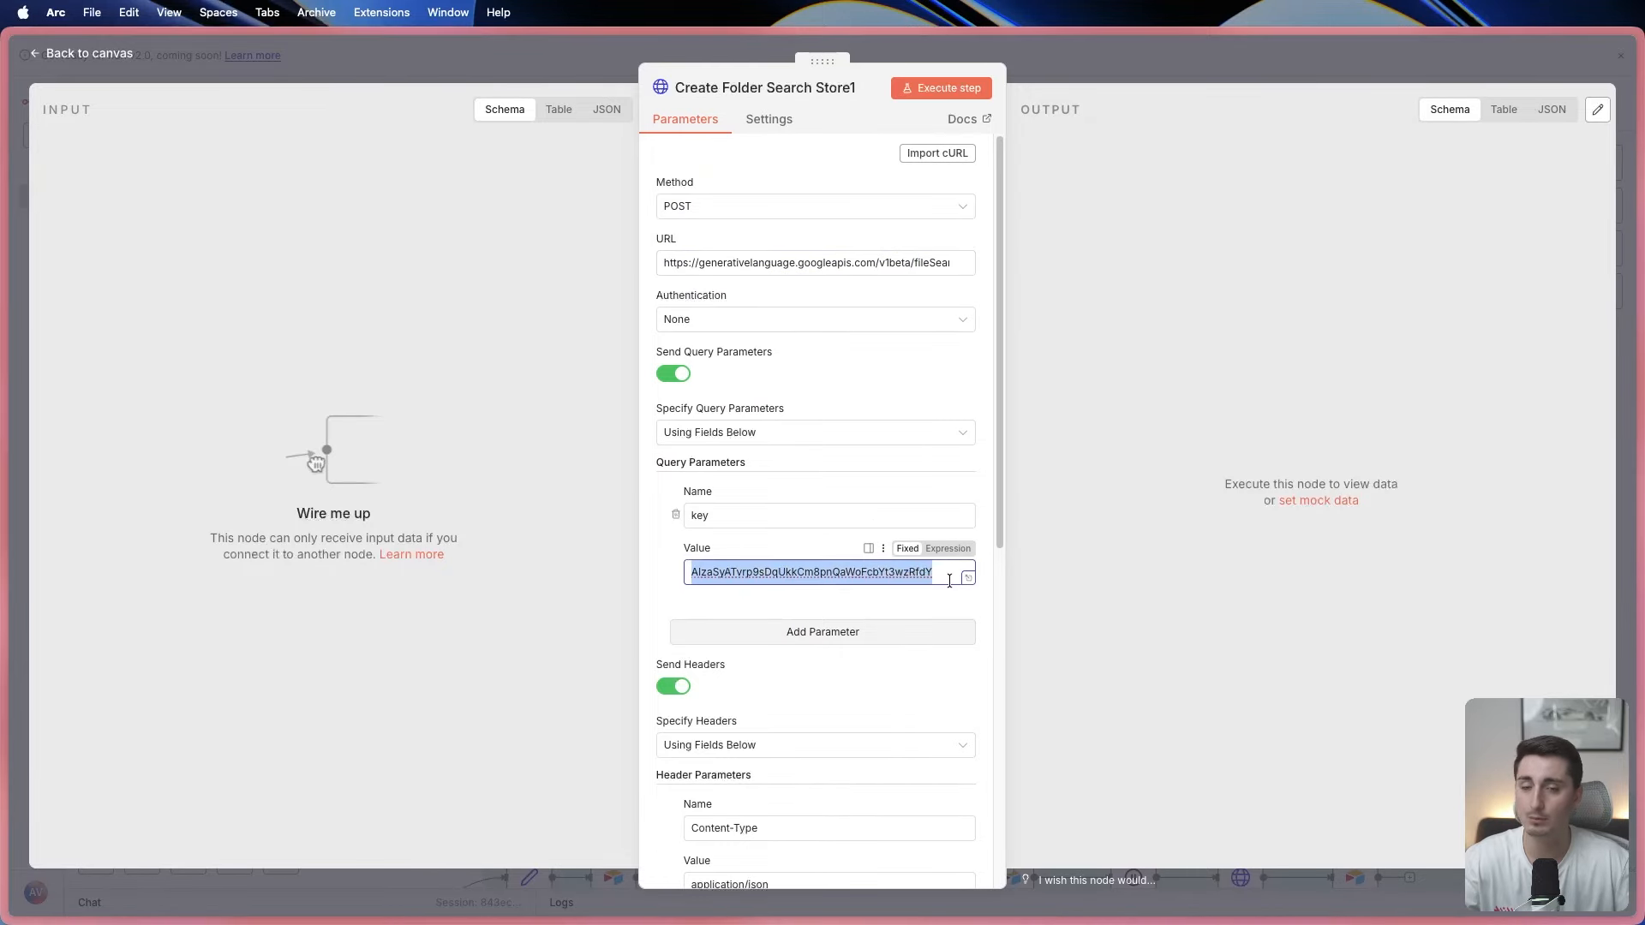
pyautogui.click(485, 54)
# Switch to Google AI Studio and open its API keys page.
pyautogui.moveTo(43, 343)
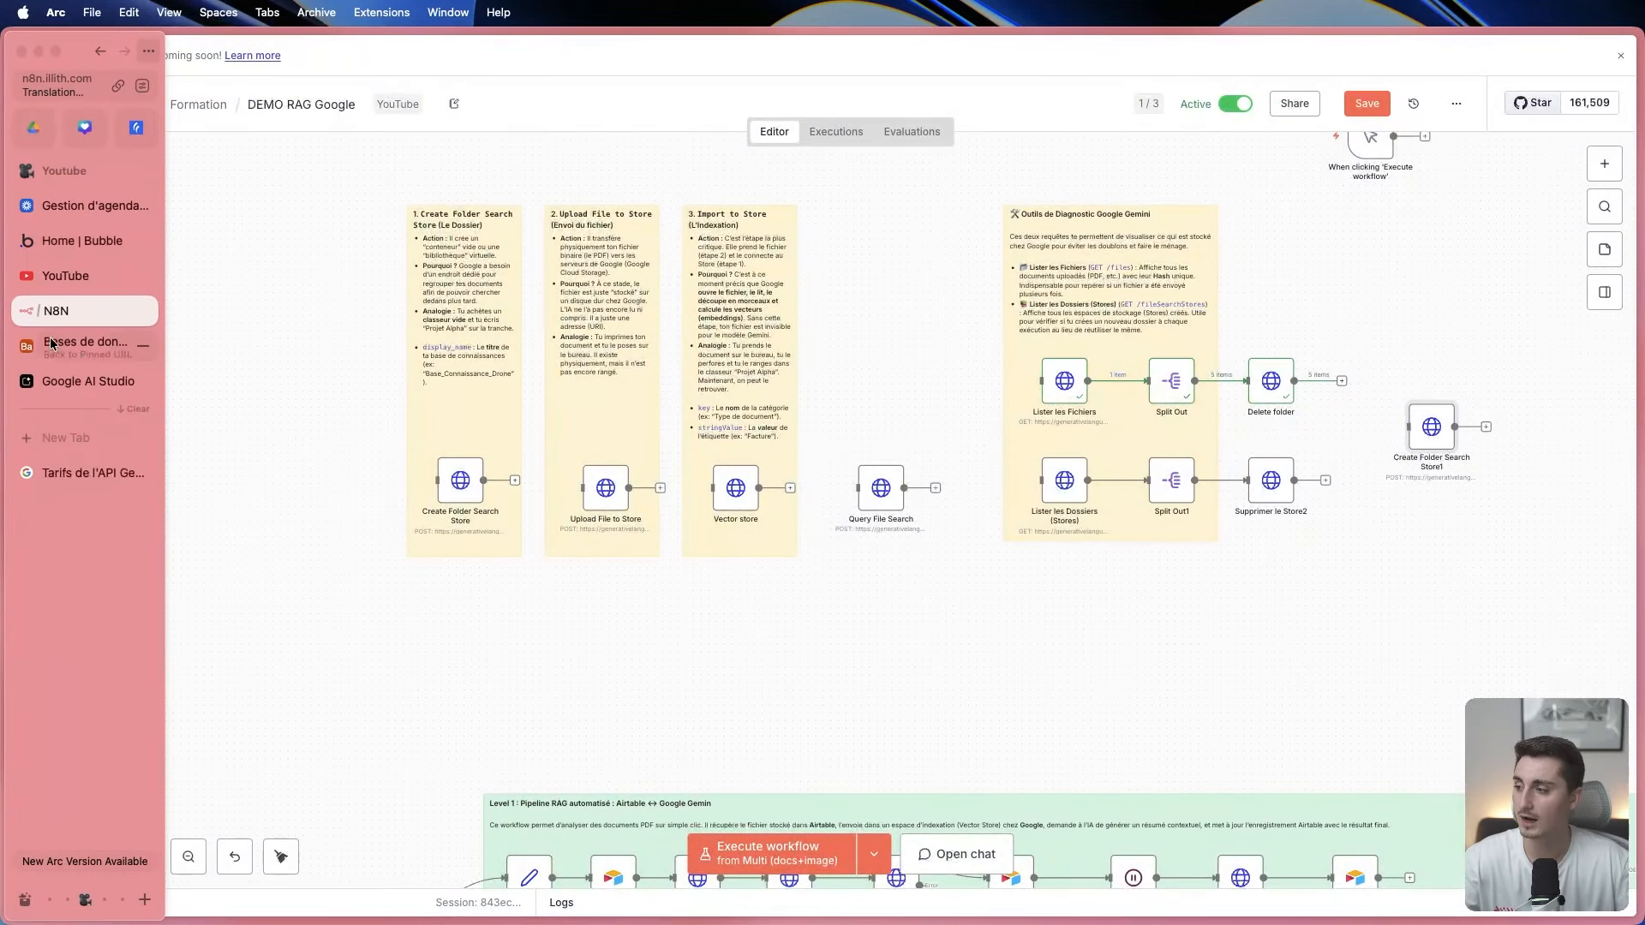
pyautogui.click(64, 387)
pyautogui.click(82, 77)
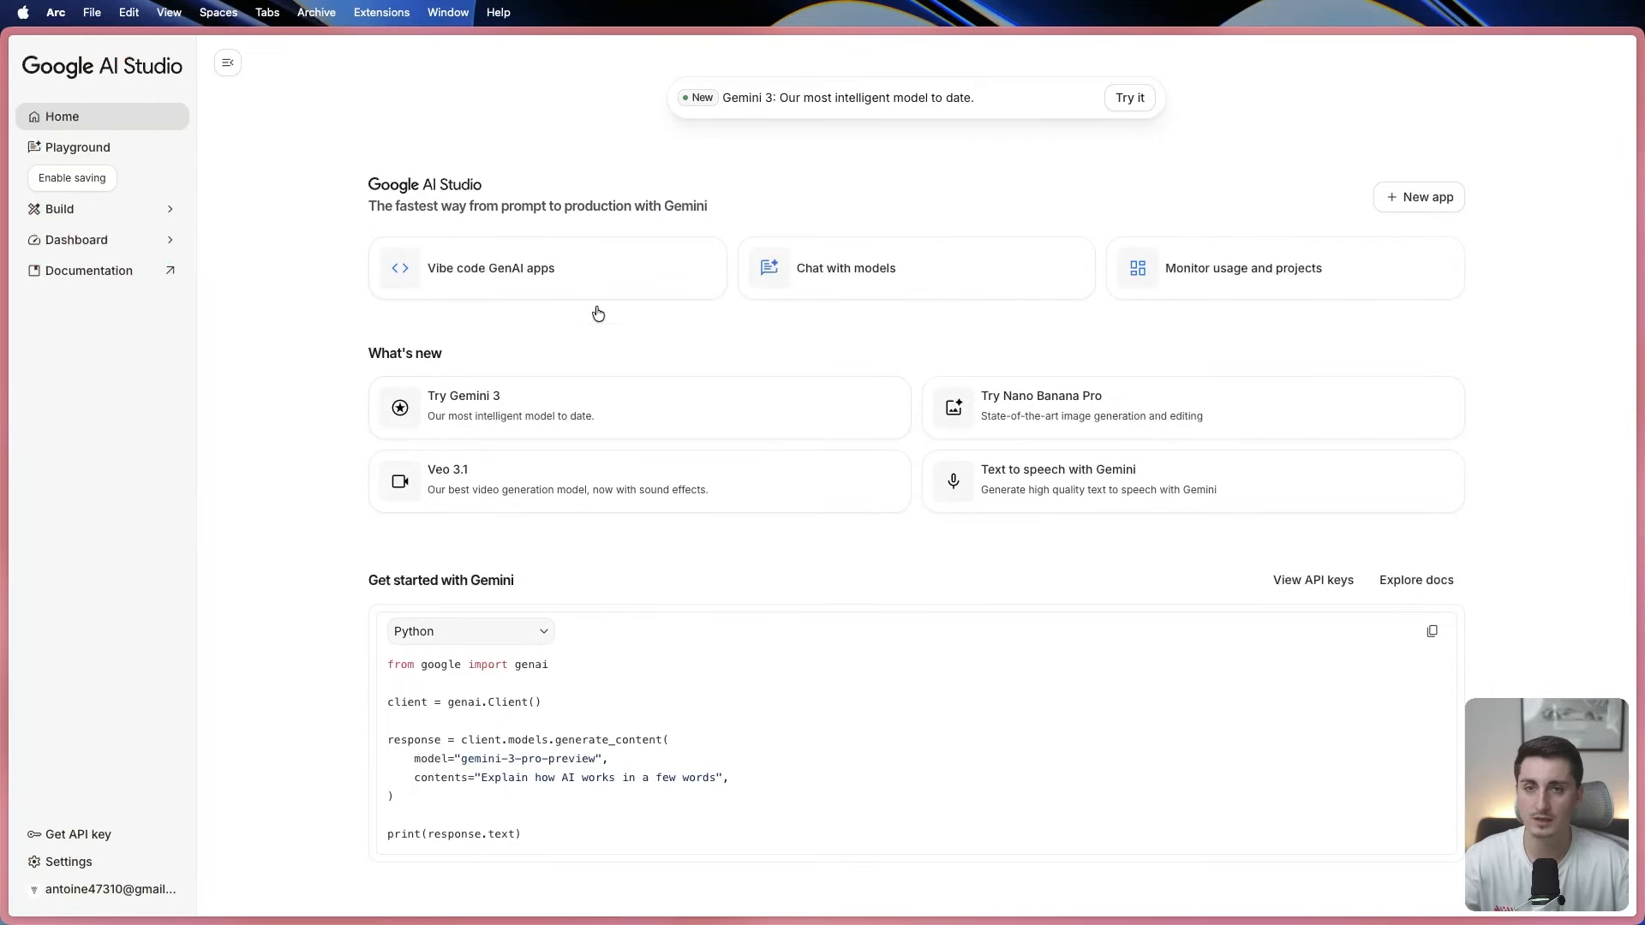
pyautogui.click(73, 834)
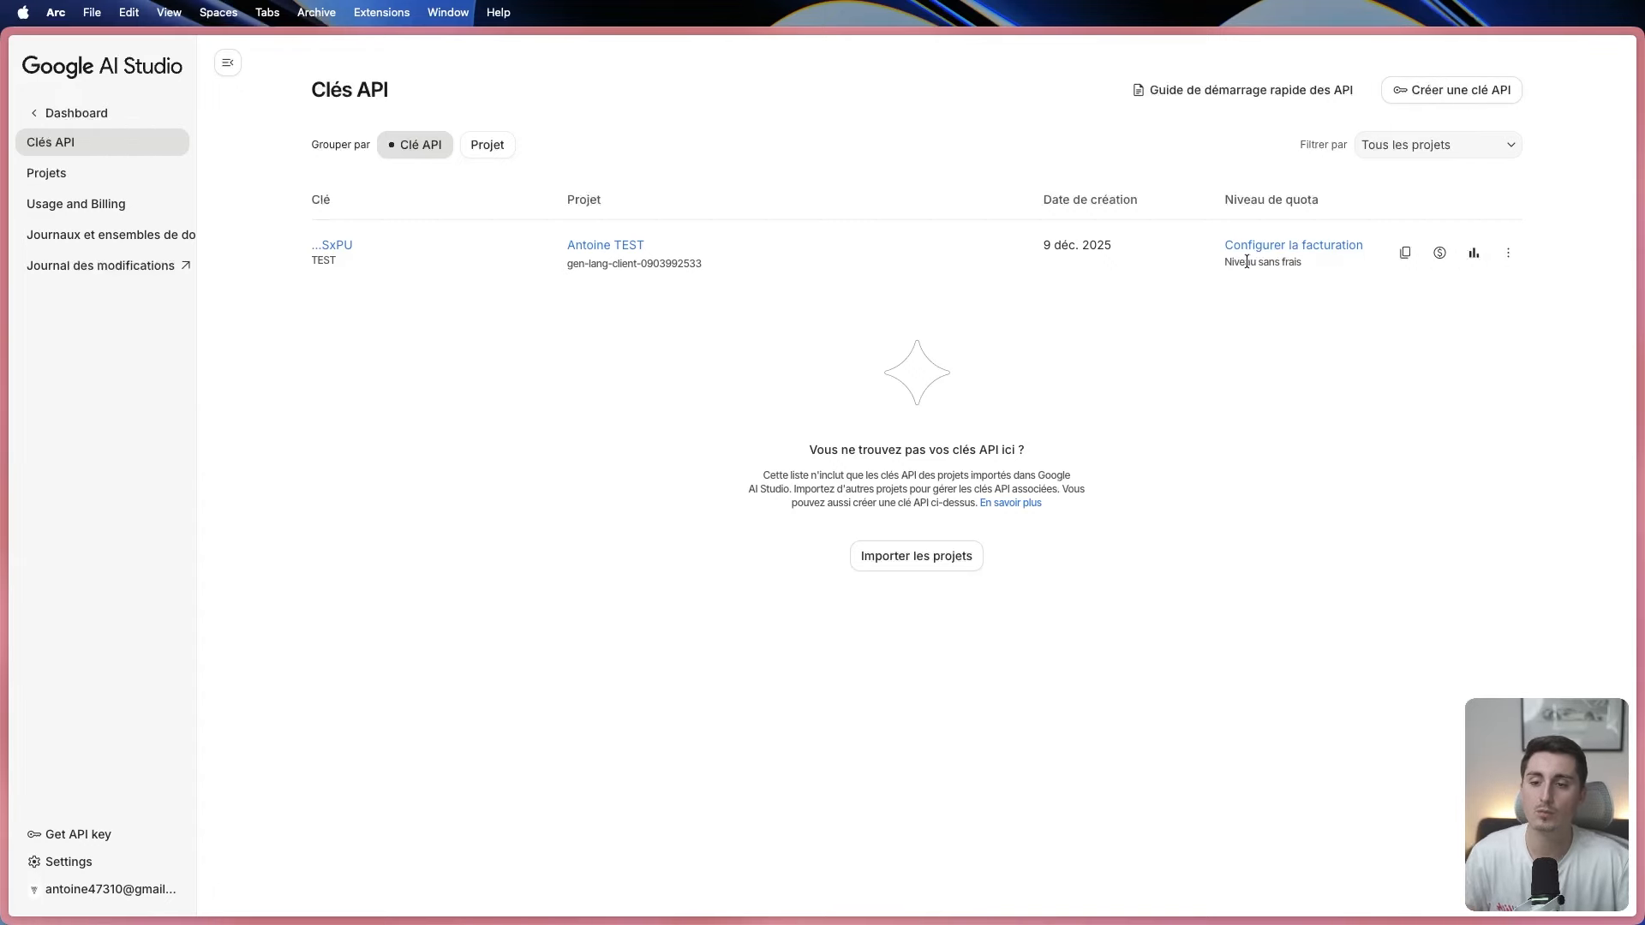
# Check the existing API key's quota level and open the dialog for creating a new key.
pyautogui.moveTo(1224, 263); pyautogui.dragTo(1304, 267)
pyautogui.click(1304, 302)
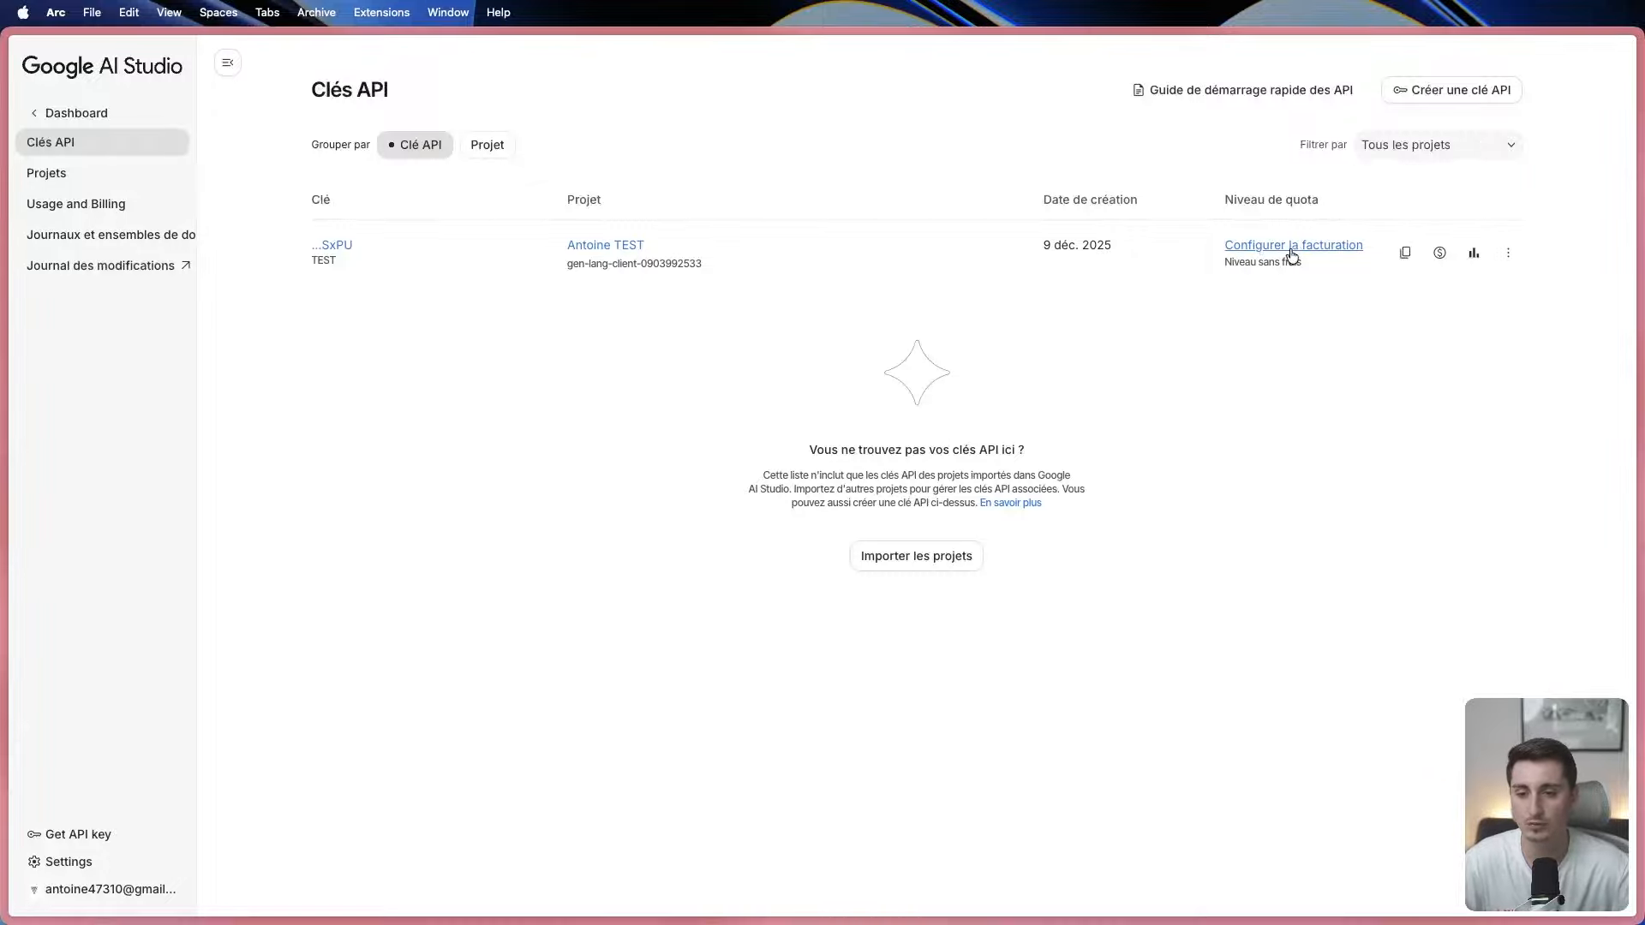
pyautogui.click(1429, 92)
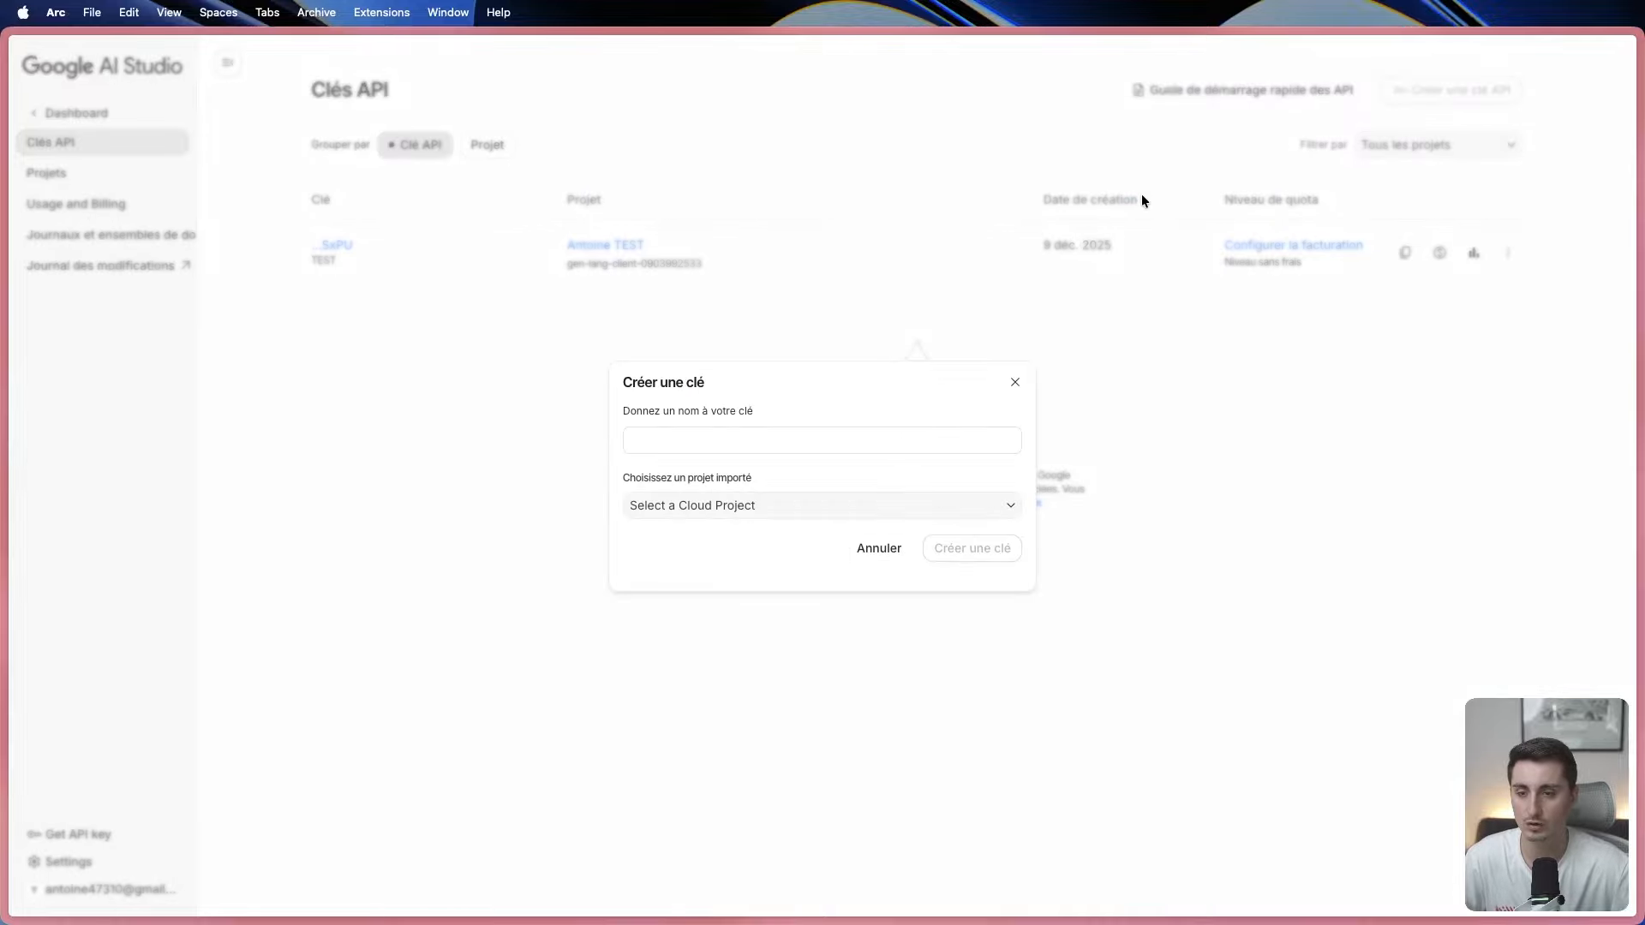
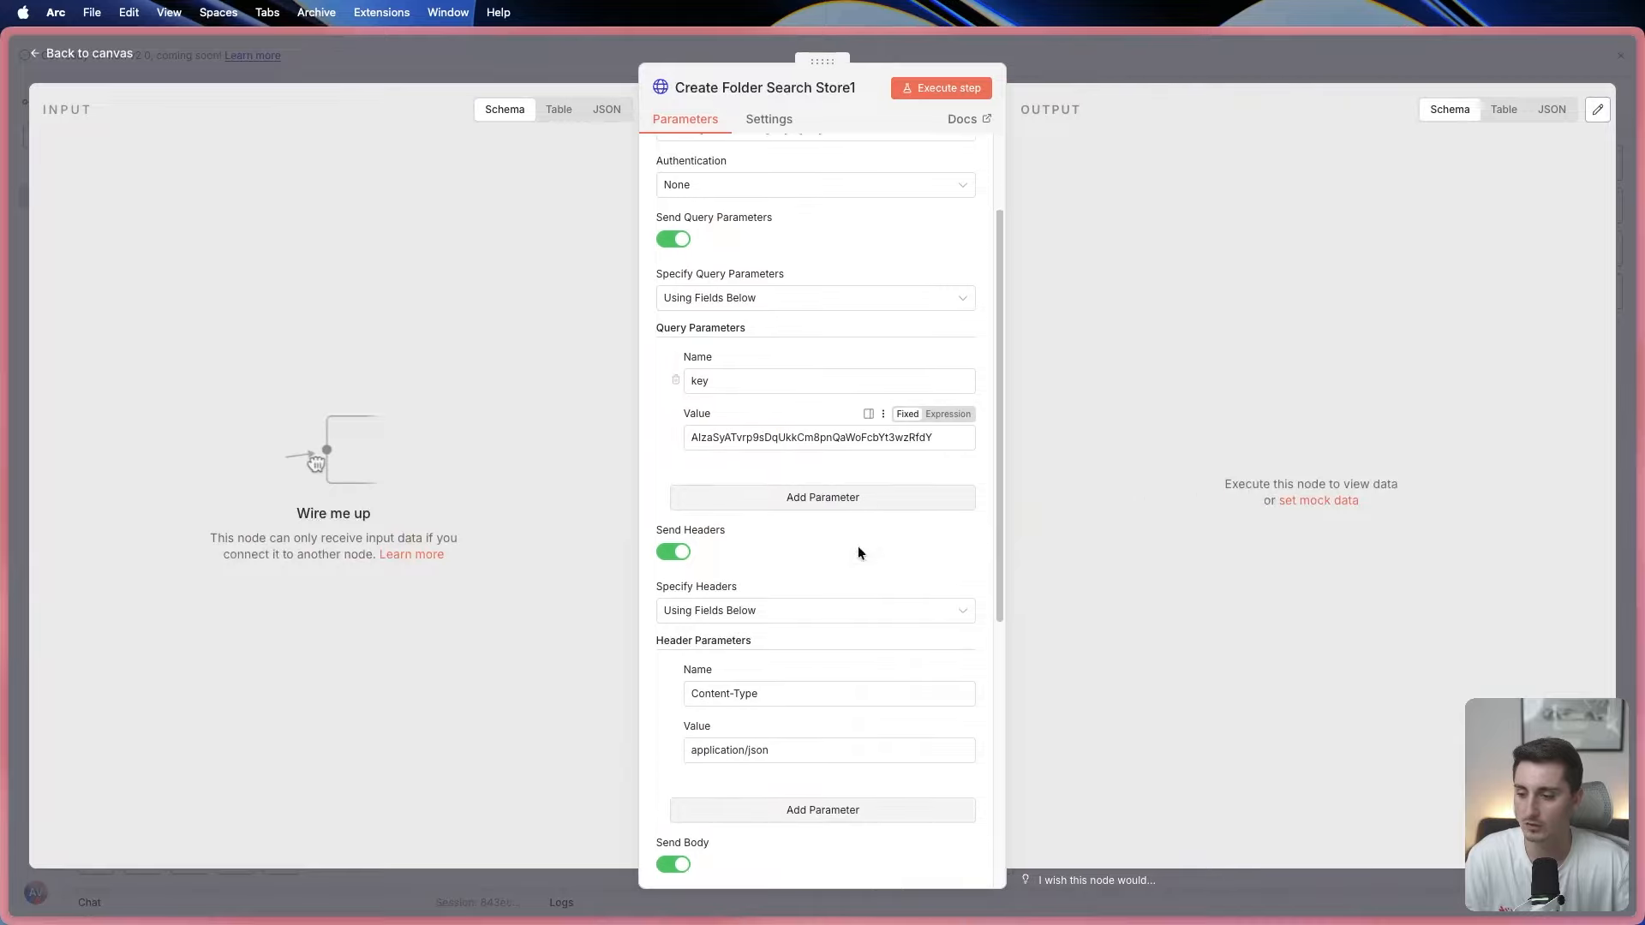
# In n8n's Create Folder Search Store1 node, point out the query parameter named key and its API key value.
pyautogui.doubleClick(700, 377)
pyautogui.moveTo(691, 434); pyautogui.dragTo(957, 439)
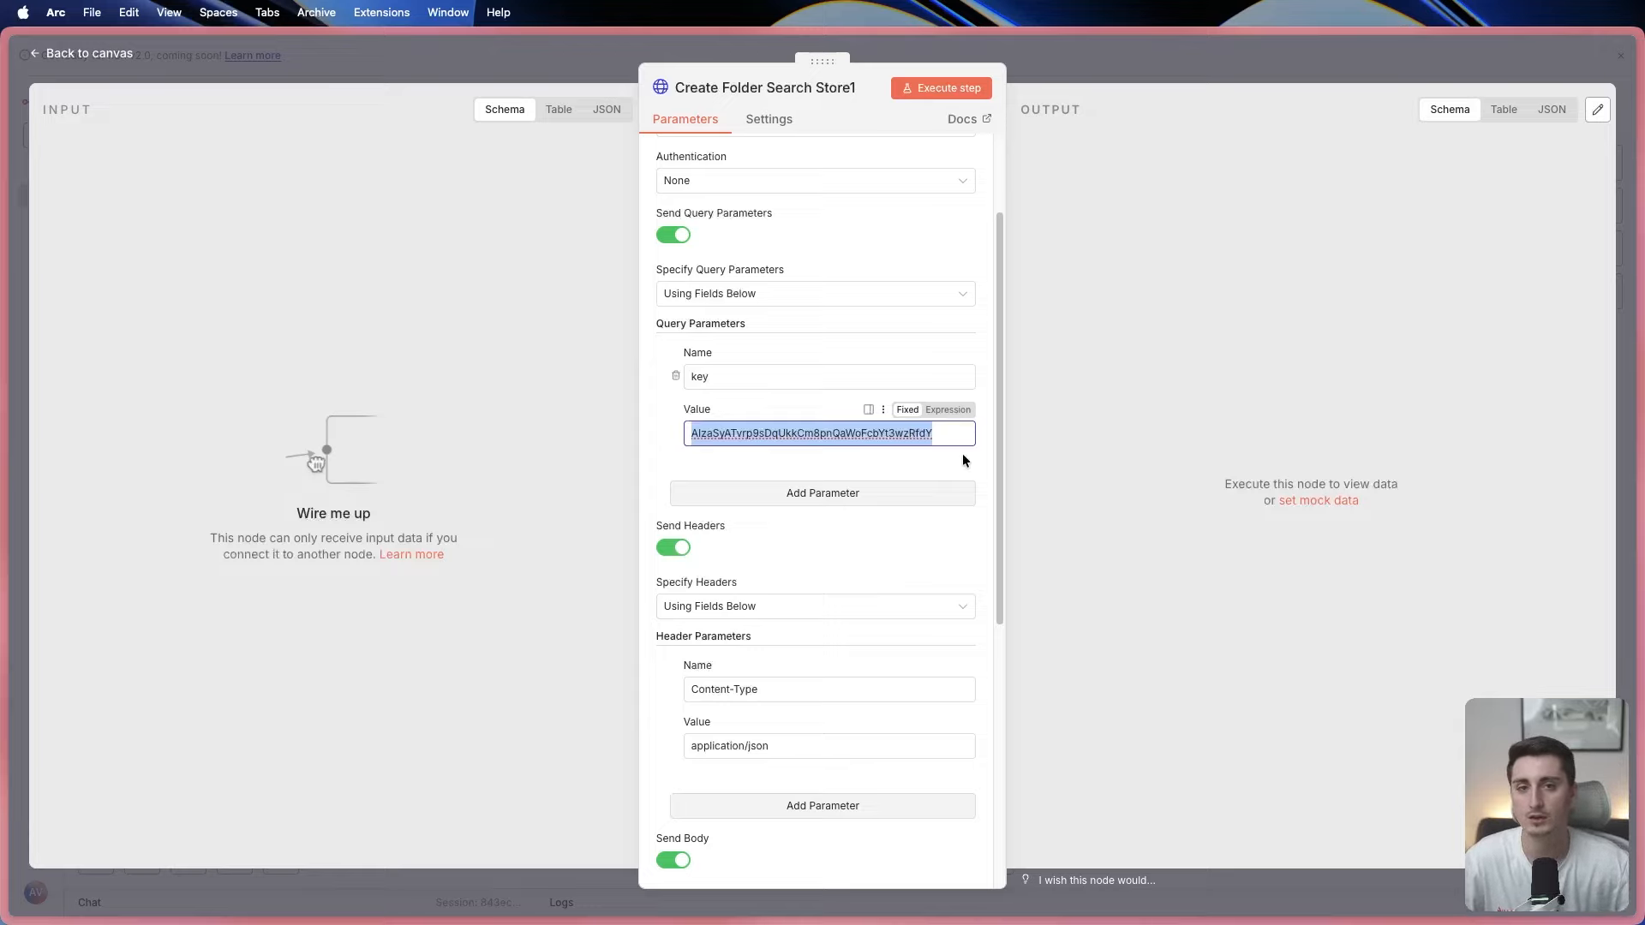
pyautogui.click(584, 70)
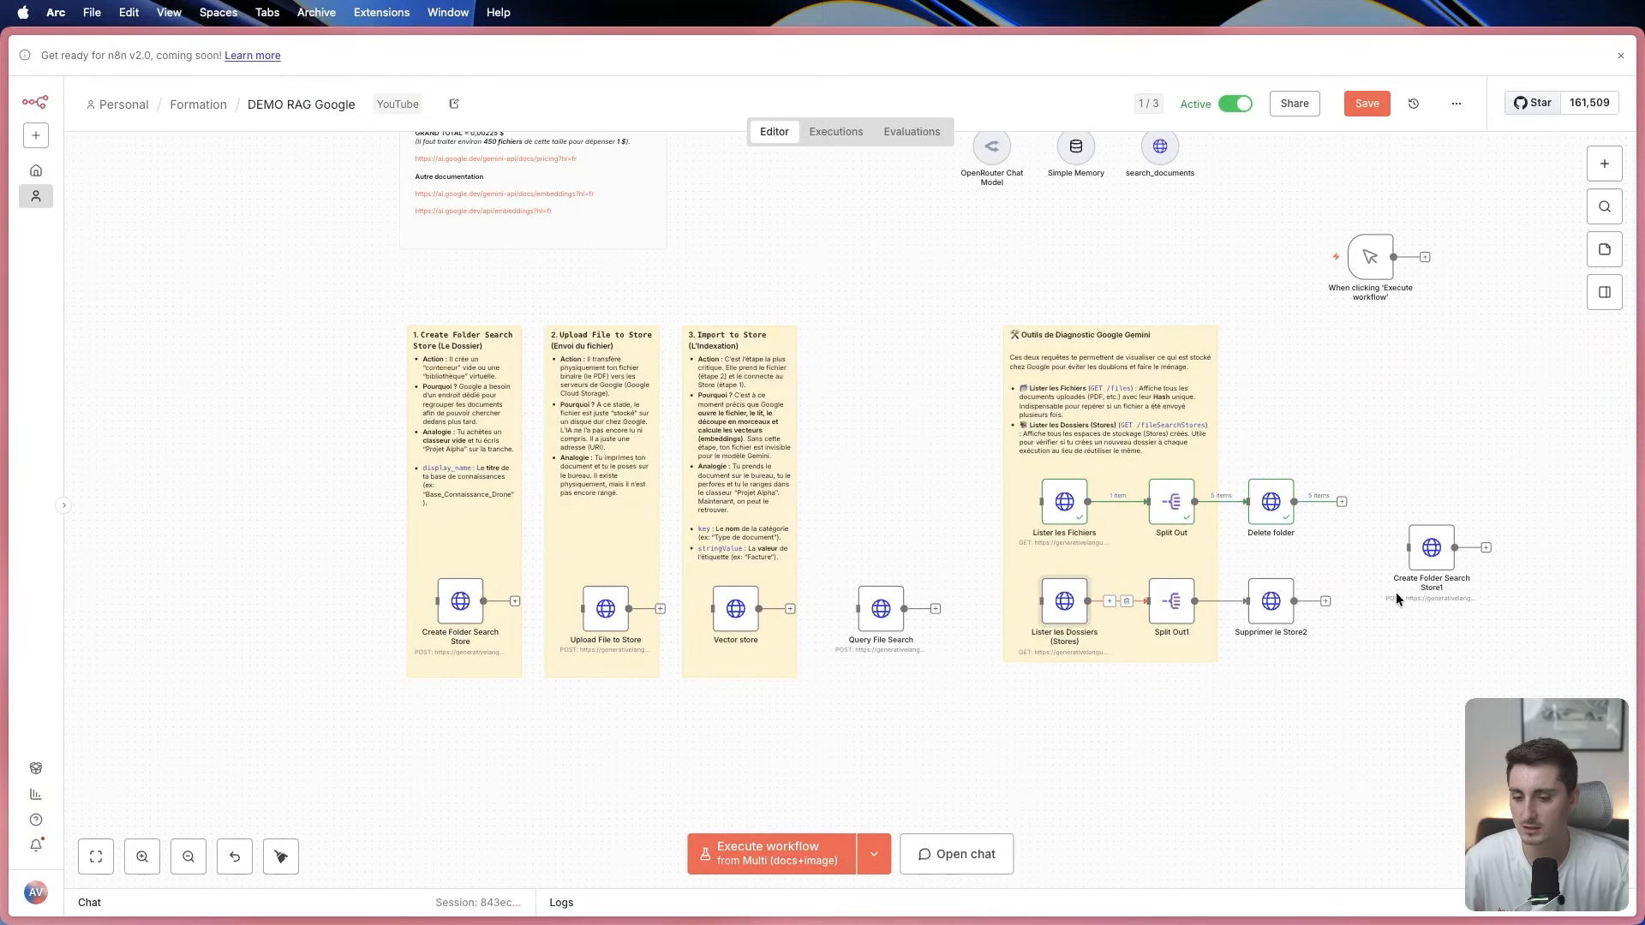
# Open the Delete folder node and check that its query parameters use the same key name and API key value.
pyautogui.doubleClick(1270, 504)
pyautogui.scroll(-2, 845, 576)
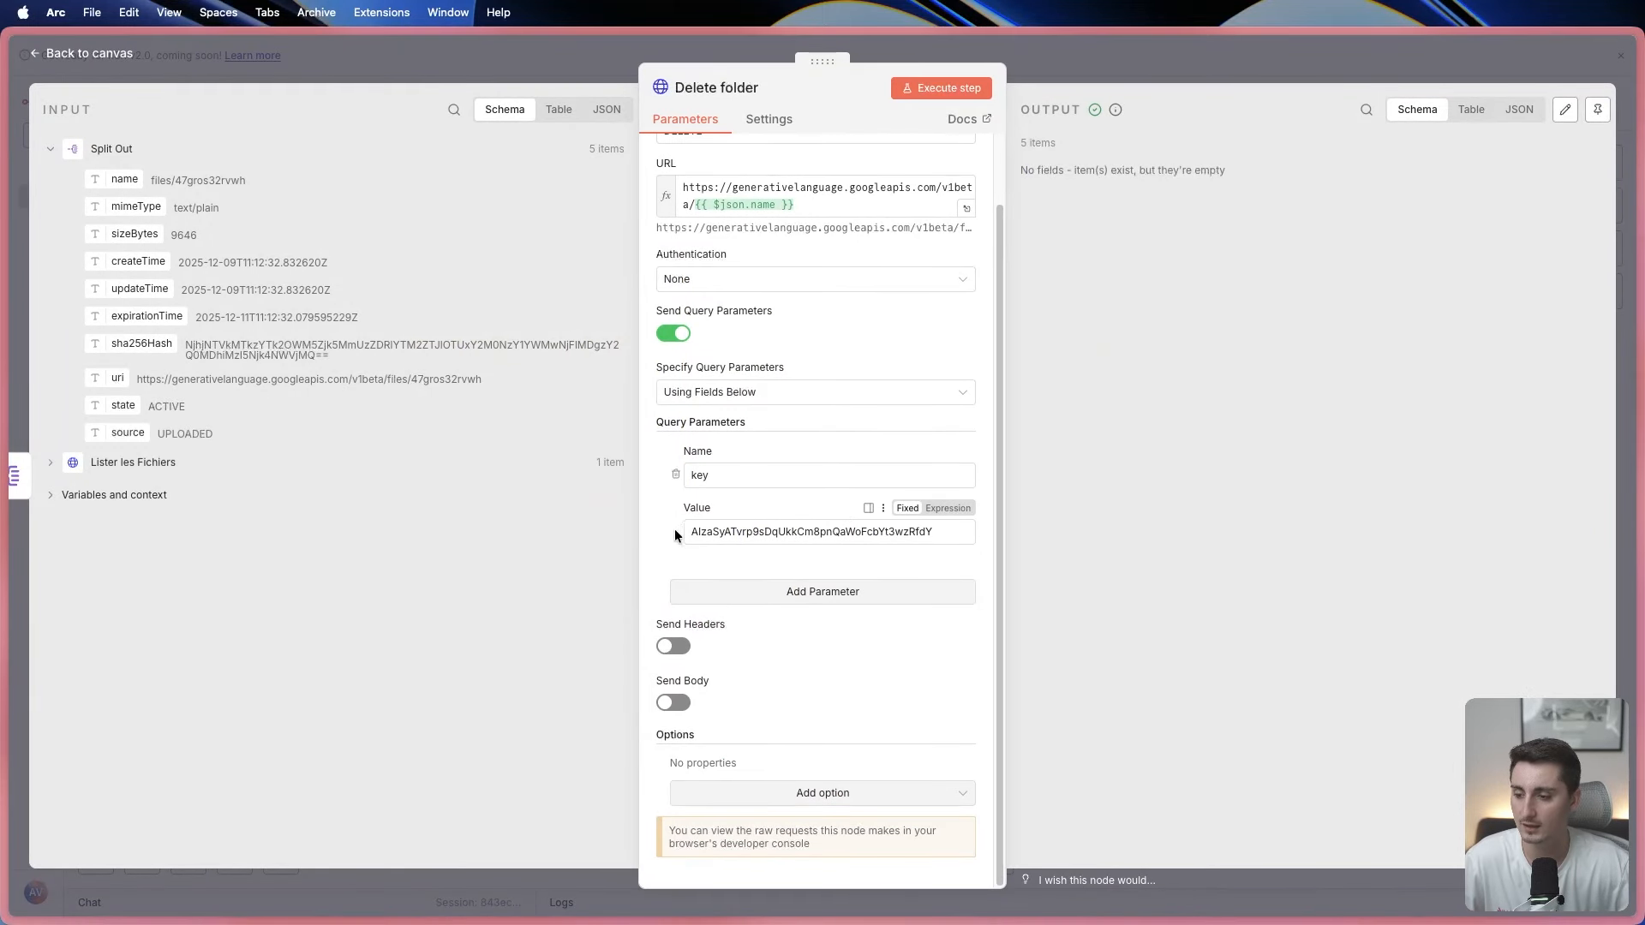
pyautogui.moveTo(688, 532); pyautogui.dragTo(936, 532)
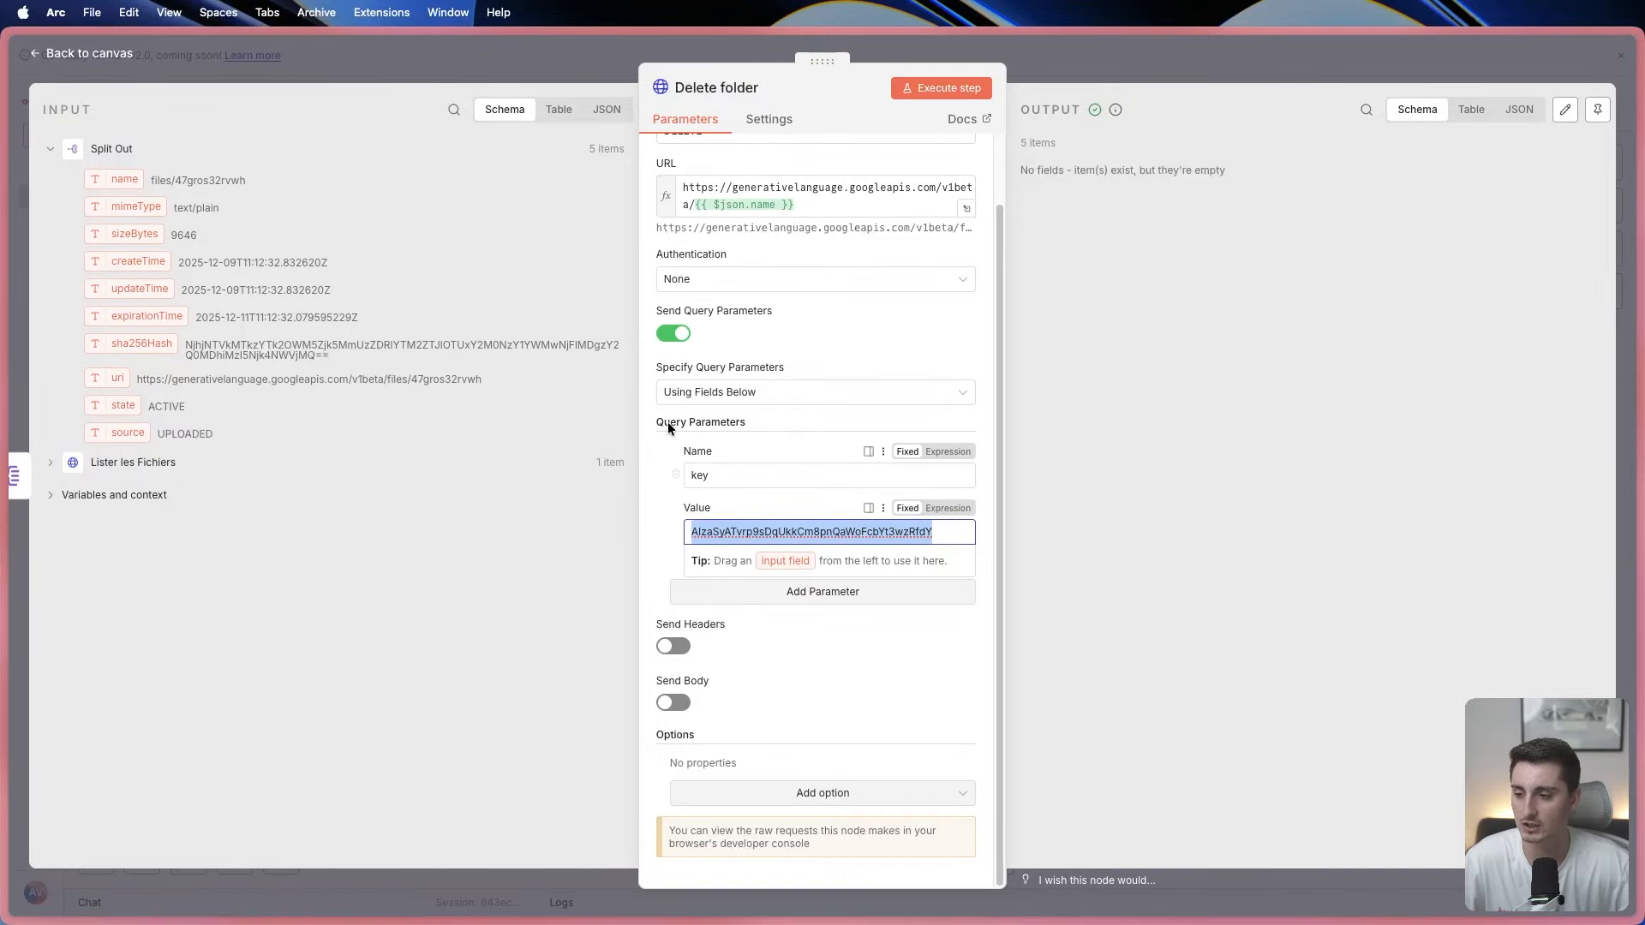
pyautogui.doubleClick(685, 469)
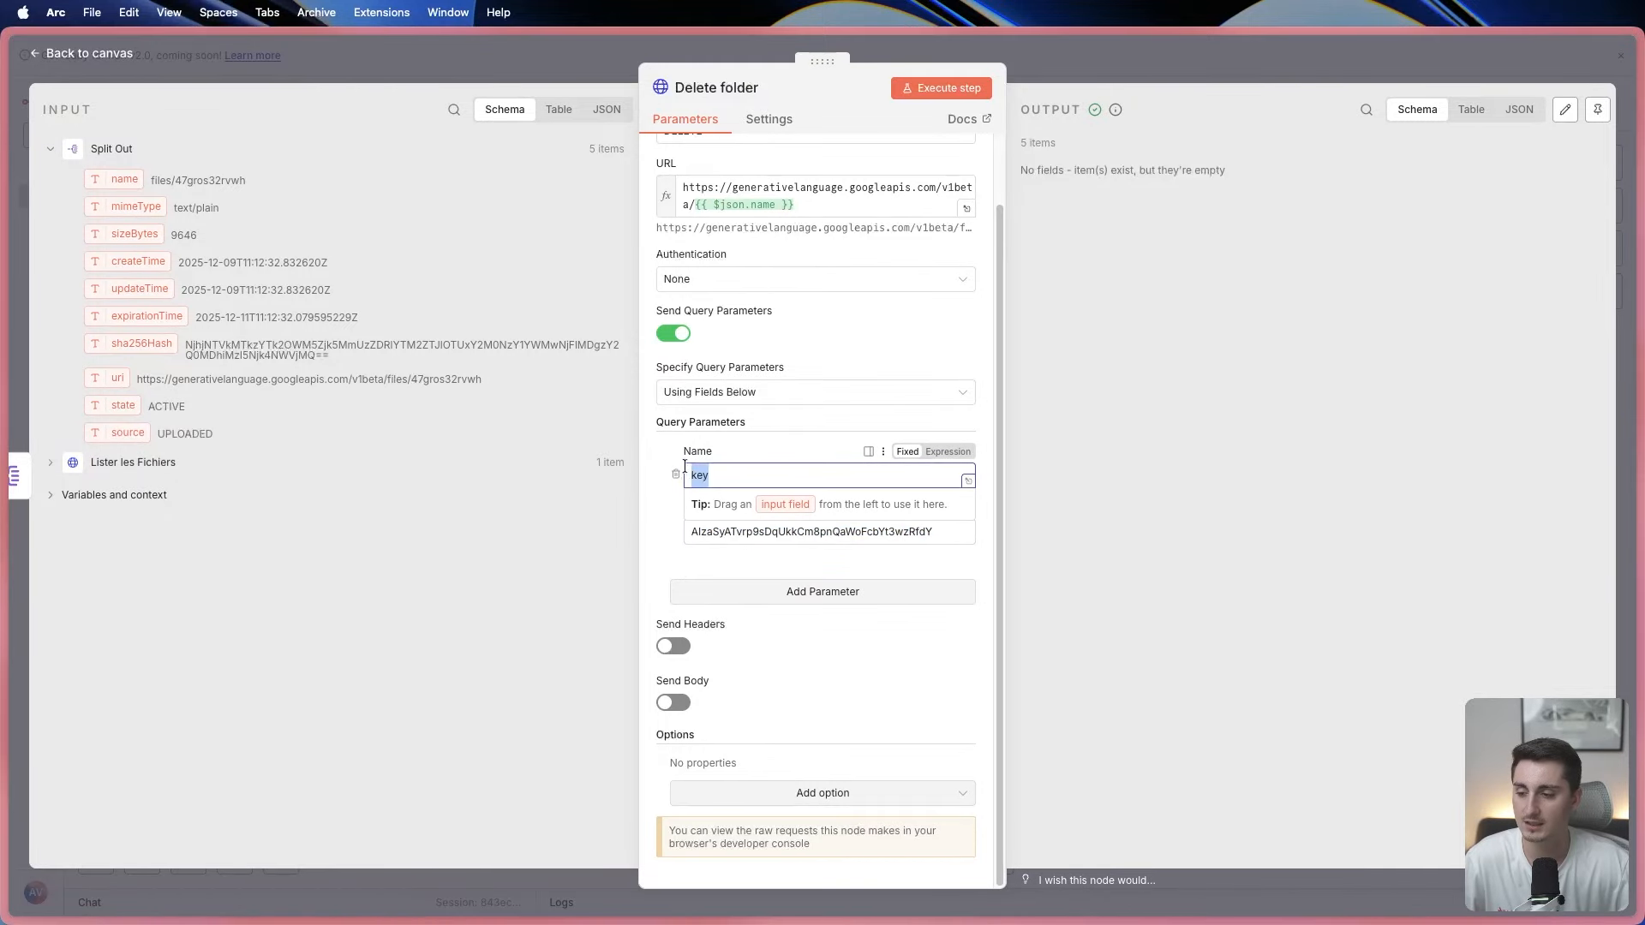
pyautogui.click(553, 53)
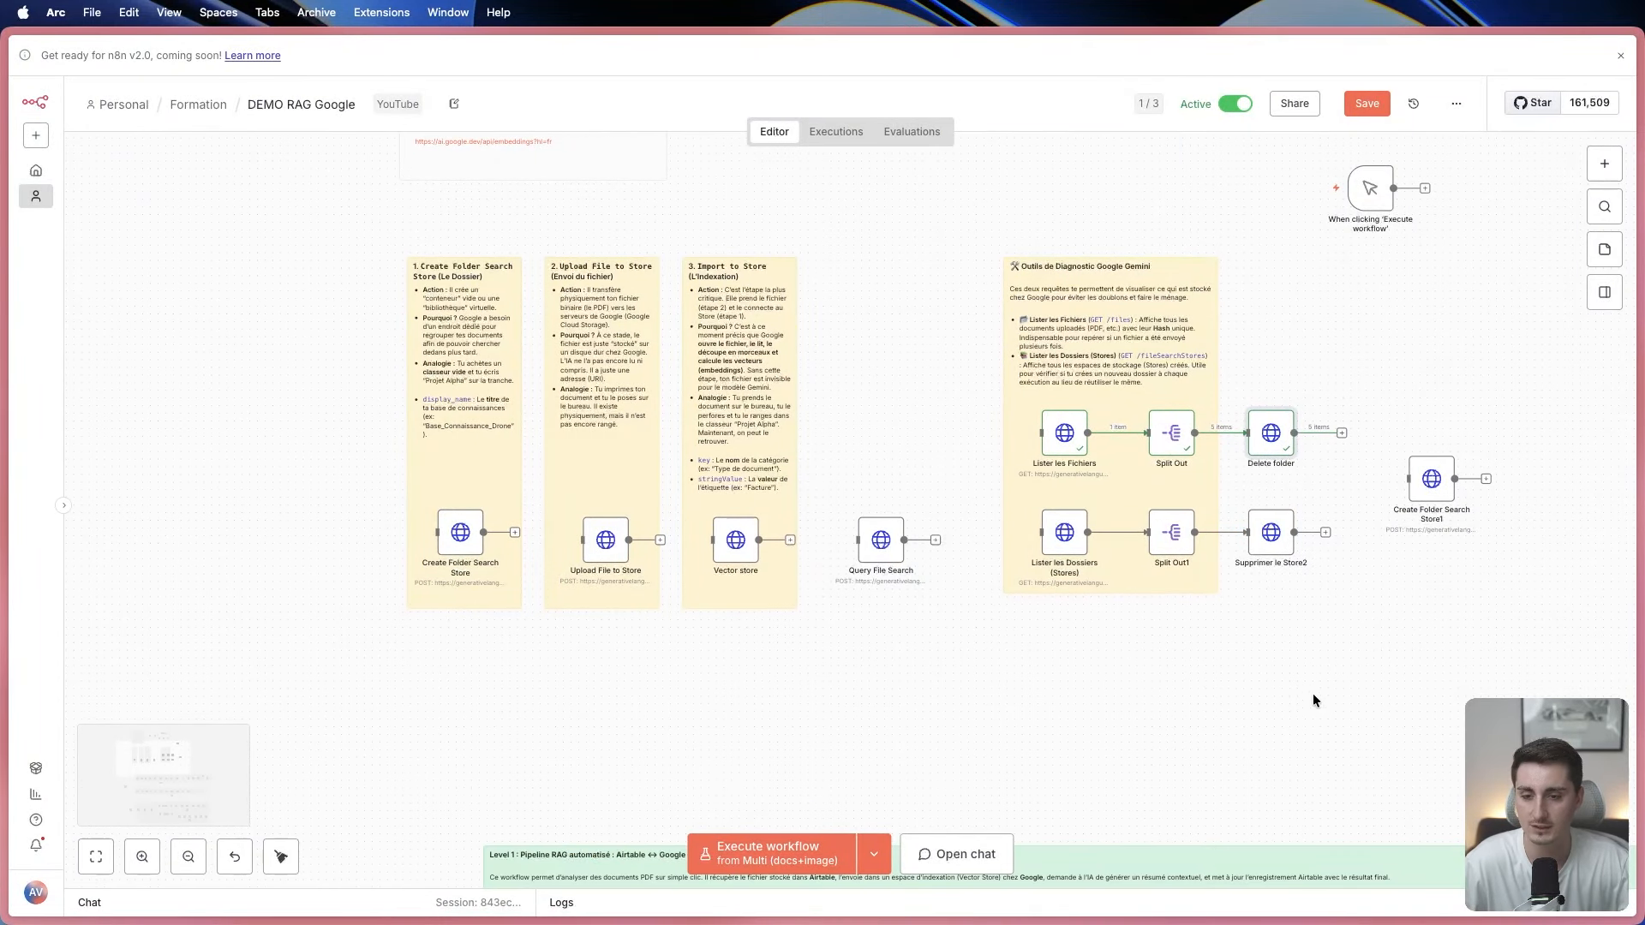
# Run Lister les Dossiers (Stores) again and open it to check its output for remaining stores.
pyautogui.scroll(-5, 1294, 677)
pyautogui.scroll(4, 1269, 503)
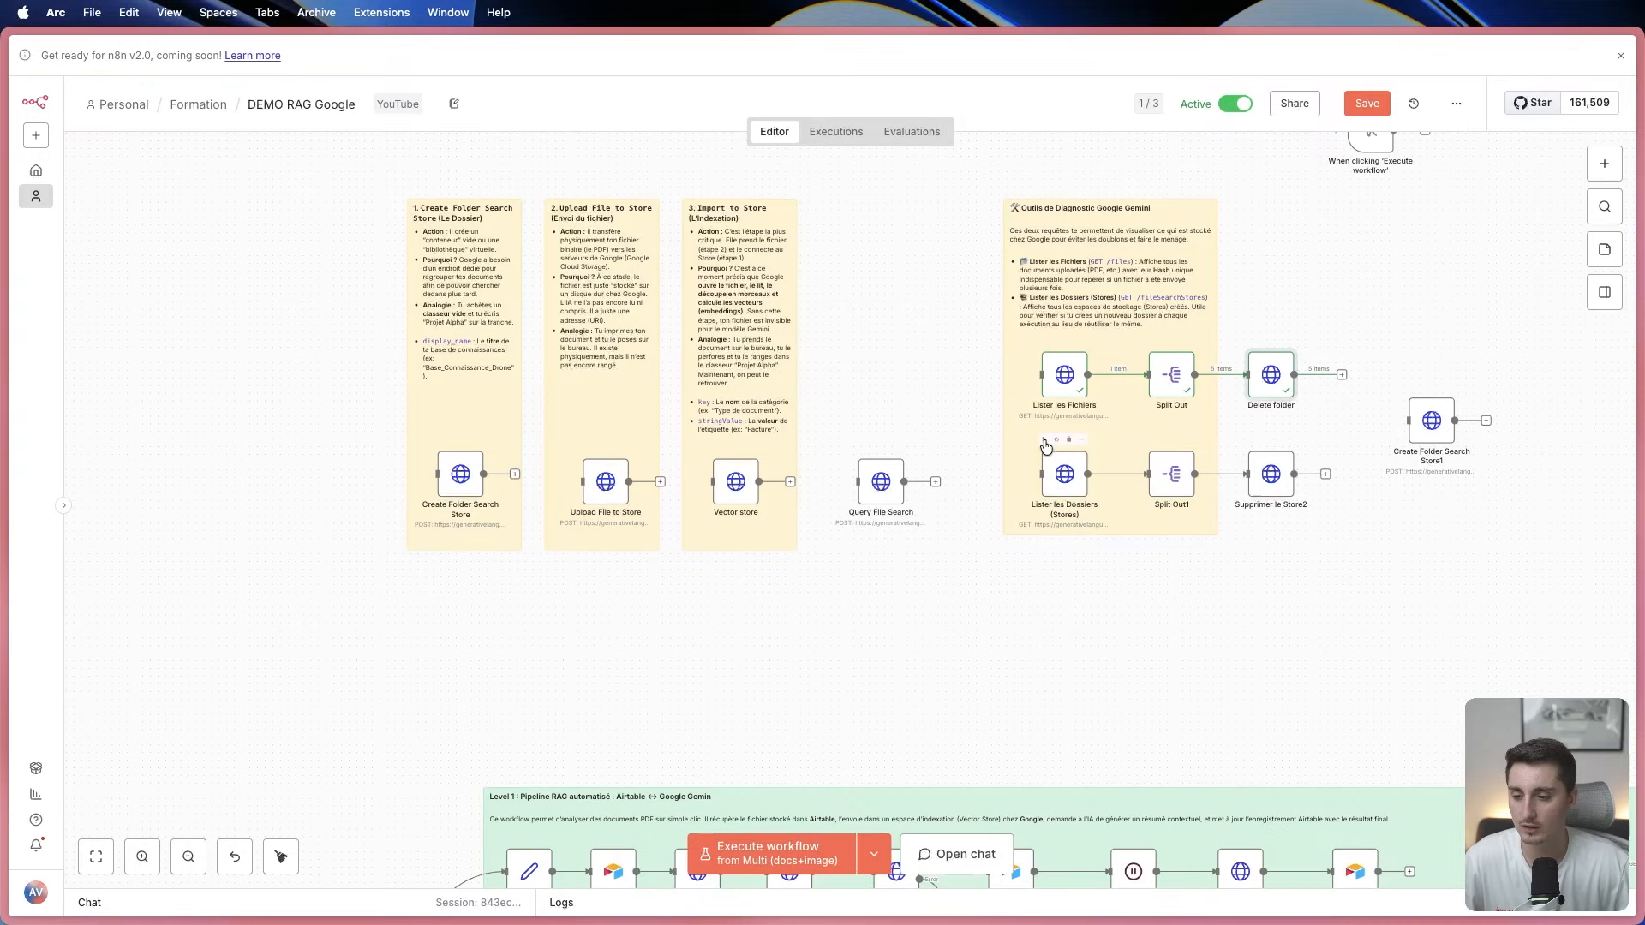
pyautogui.click(1045, 440)
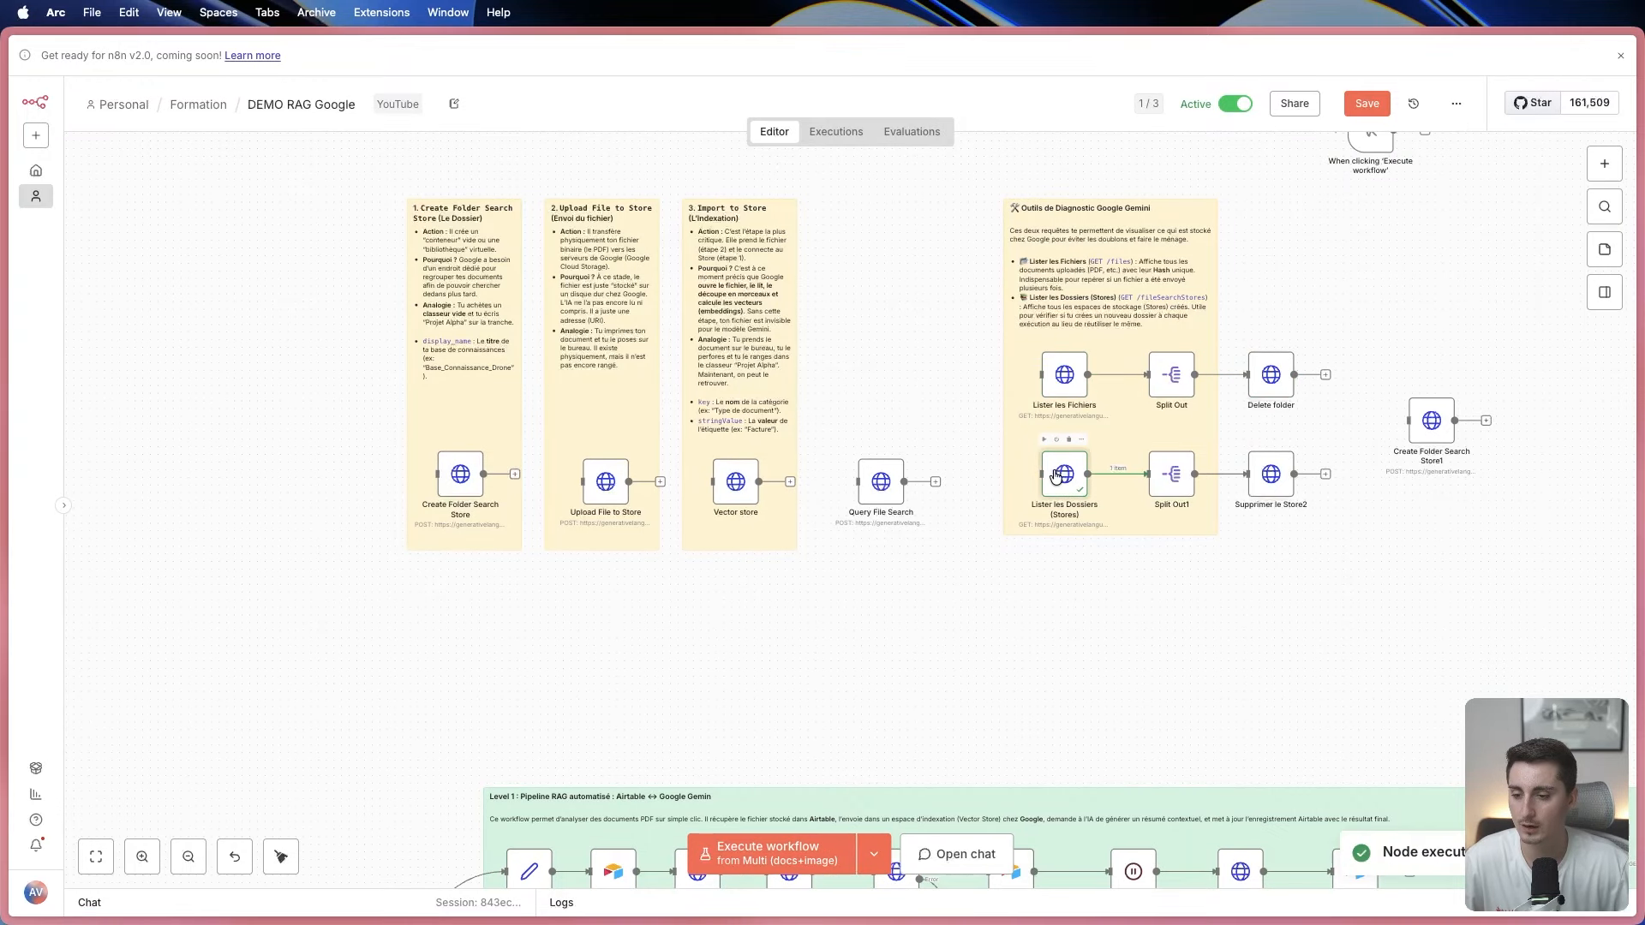
pyautogui.doubleClick(1056, 477)
pyautogui.click(562, 58)
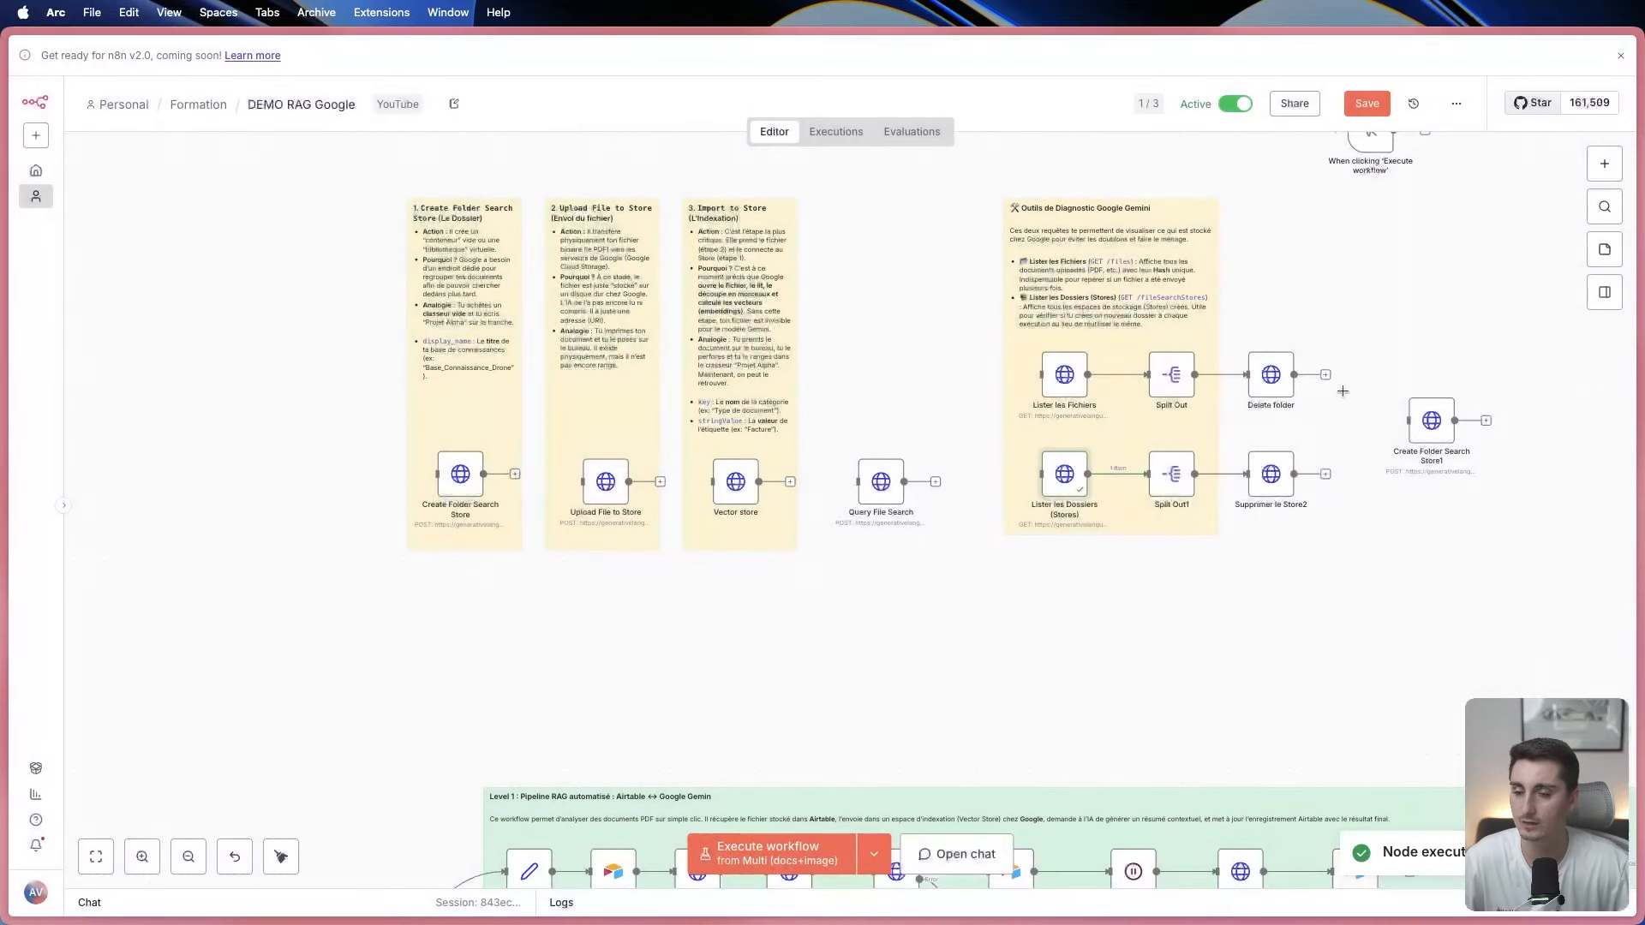
# Run Create Folder Search Store1 to create a new store, and copy the store's name value from its output.
pyautogui.moveTo(1417, 420); pyautogui.dragTo(1426, 420)
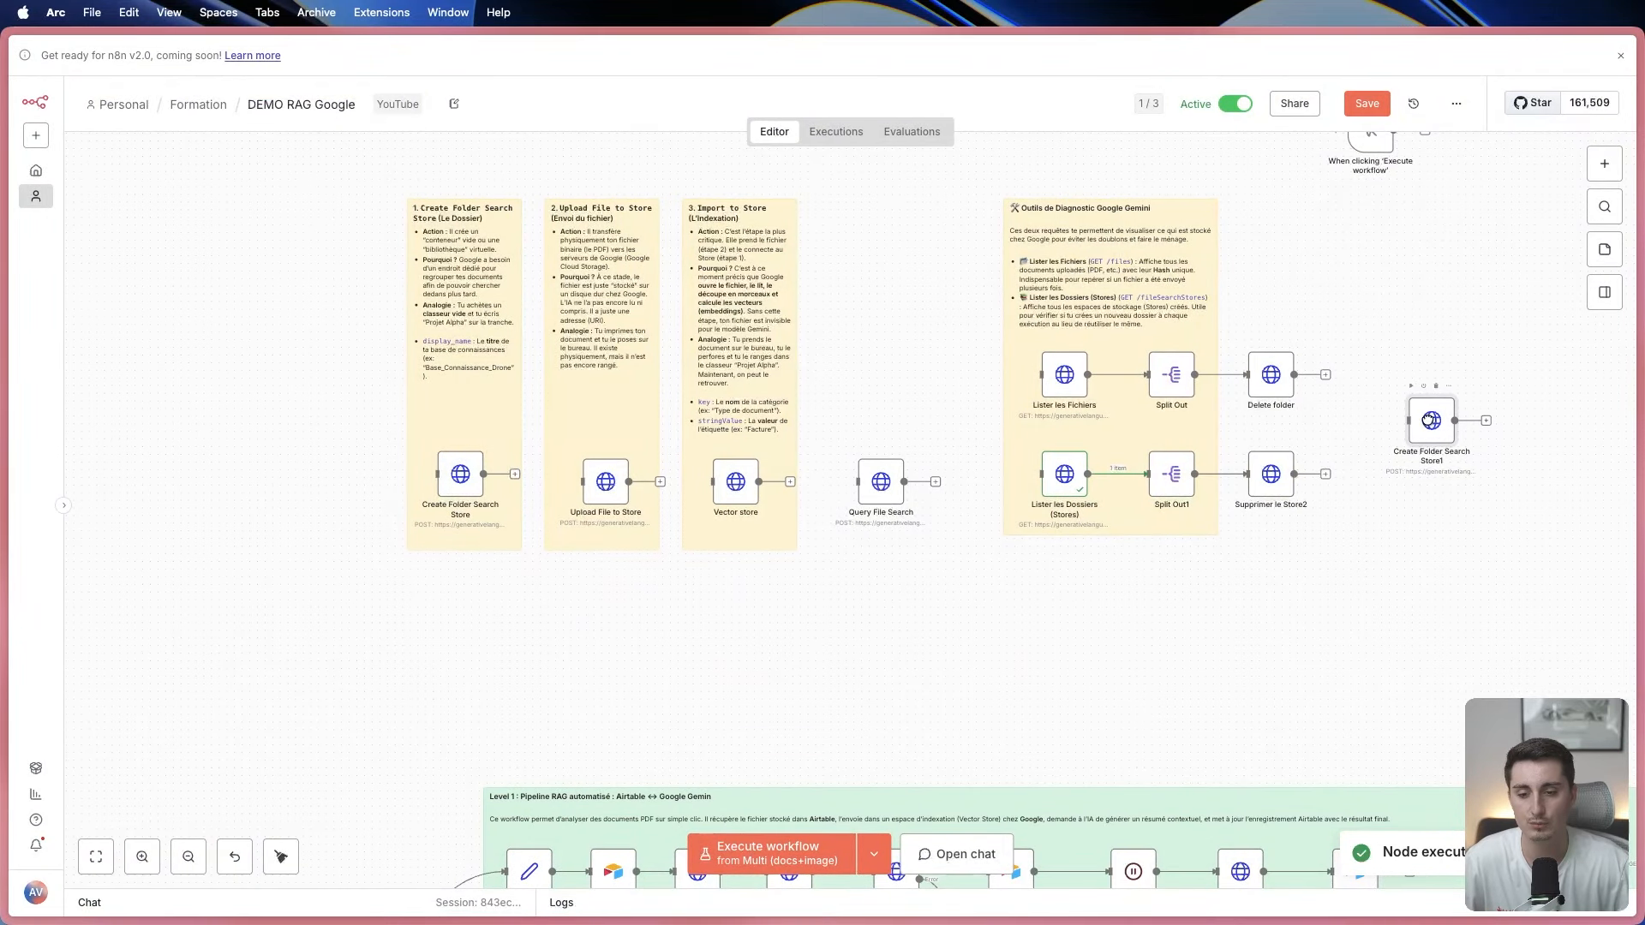
pyautogui.click(1410, 384)
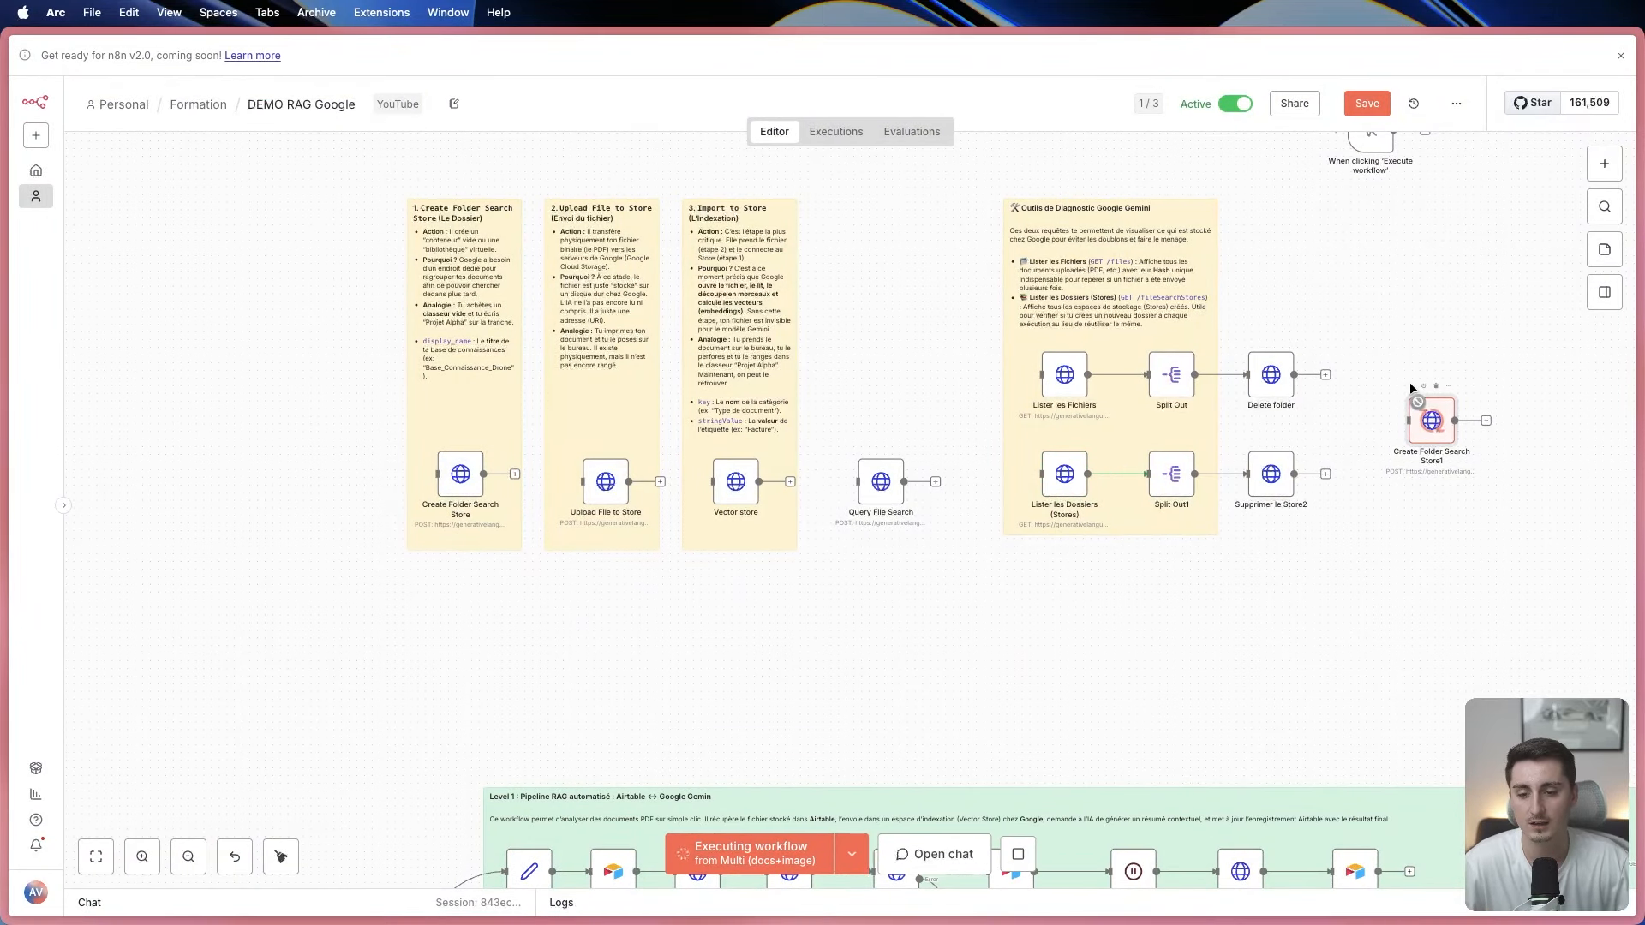
pyautogui.doubleClick(1426, 425)
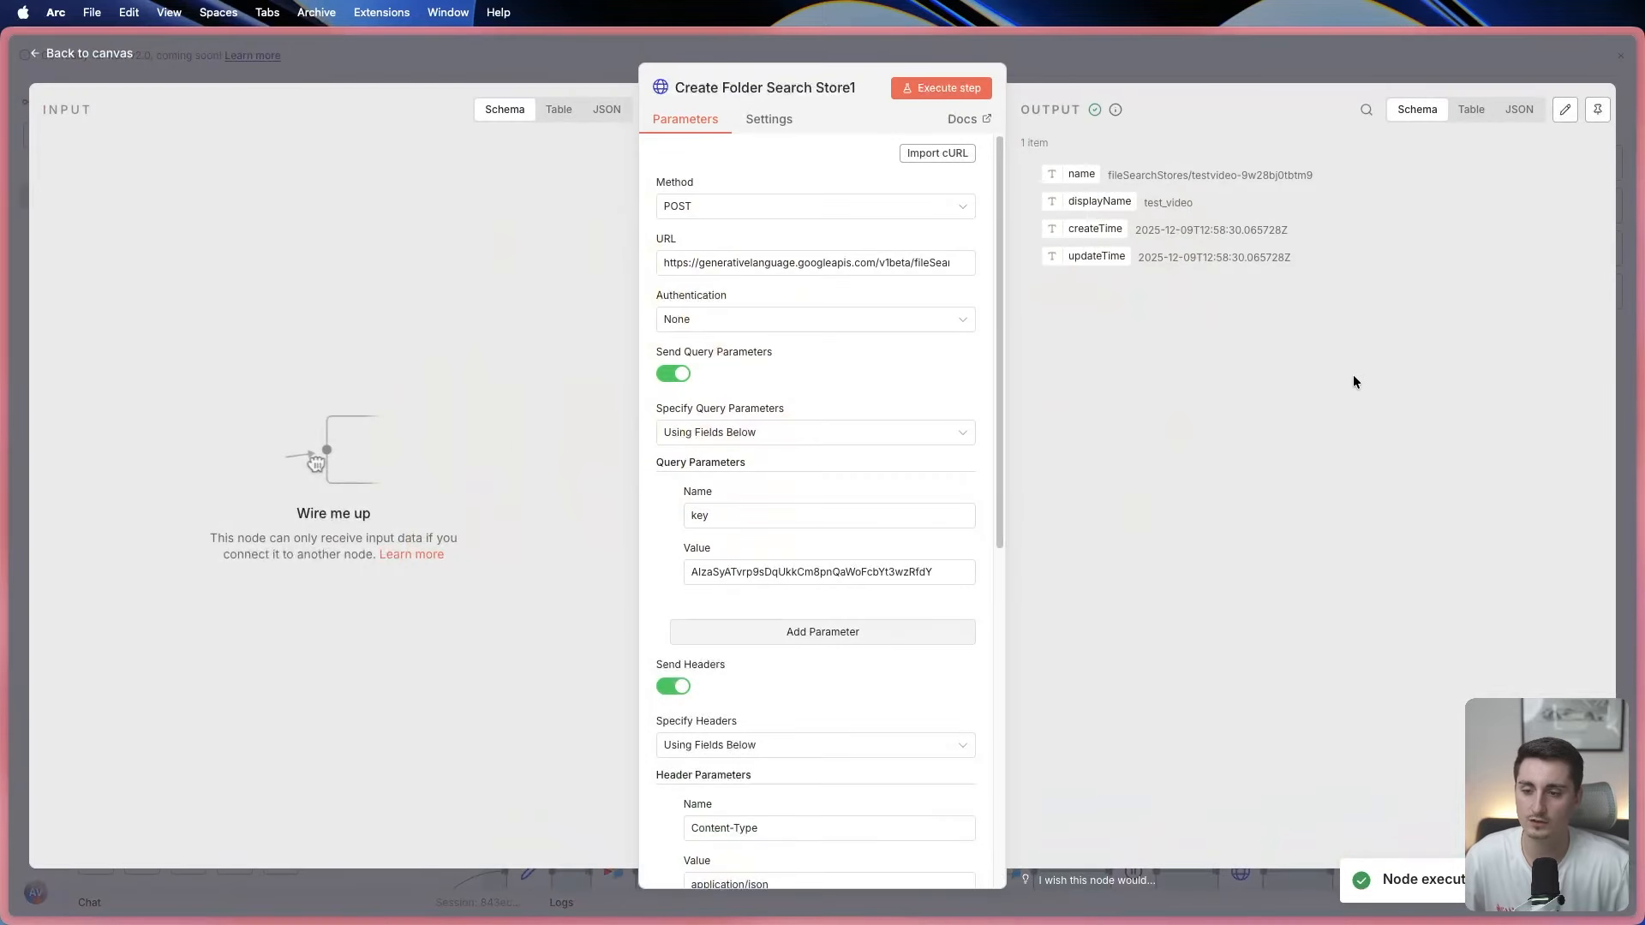
pyautogui.moveTo(1328, 178); pyautogui.dragTo(1103, 178)
pyautogui.press('super+c')
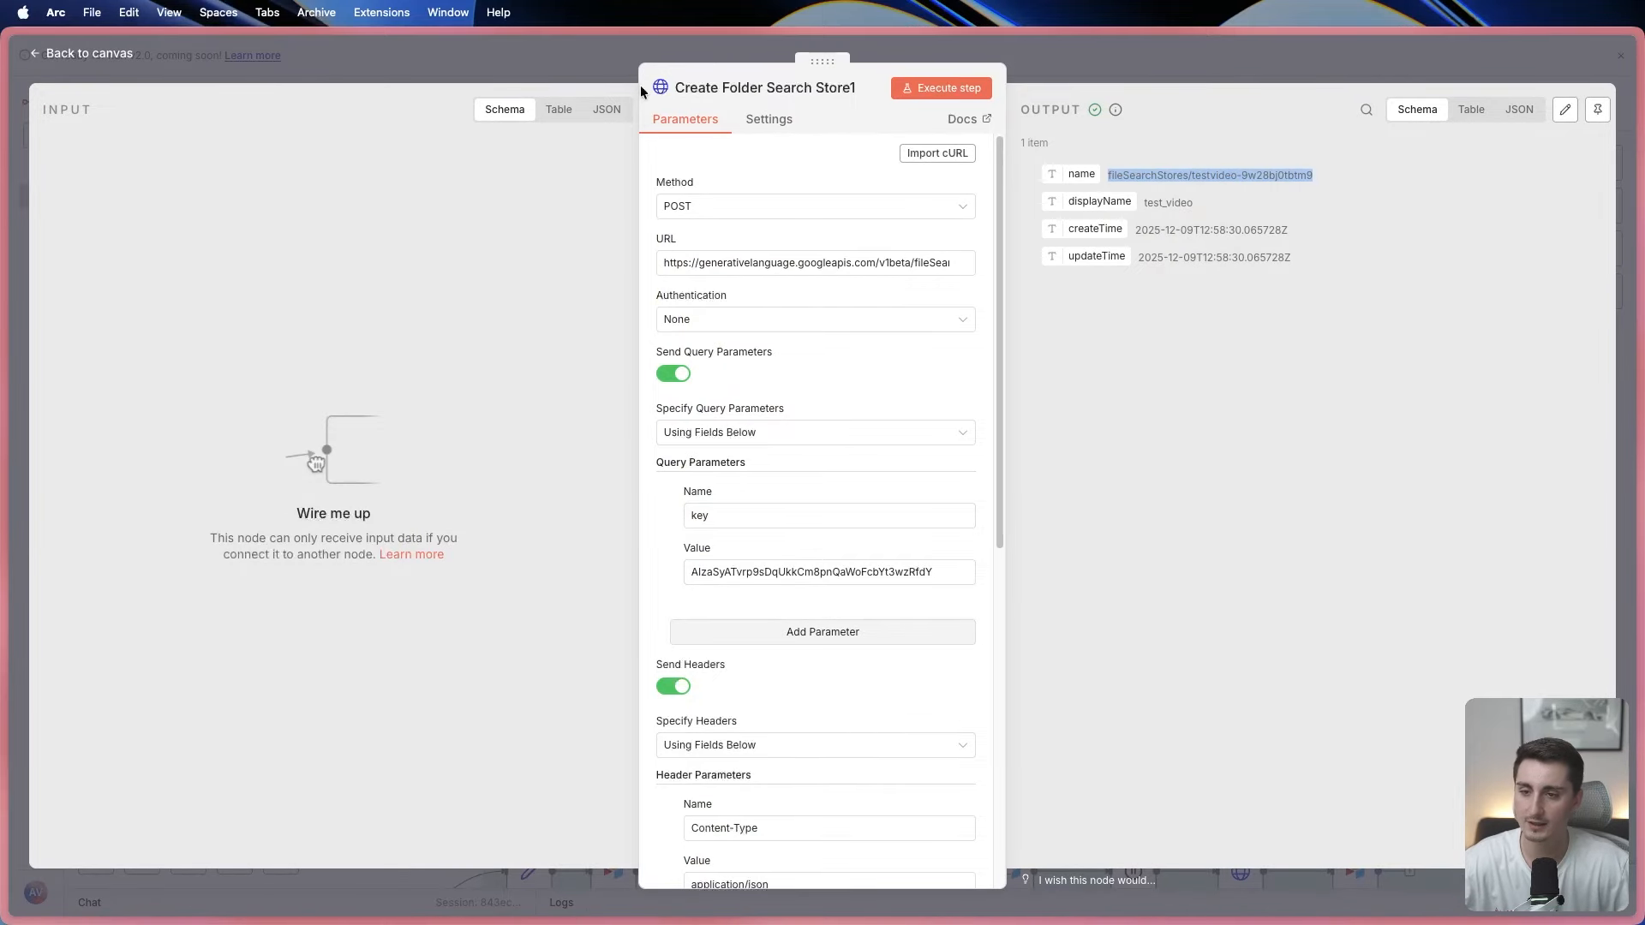
pyautogui.click(502, 53)
# Look over the Level 1, Level 2 and Level 3 RAG pipelines on the workflow canvas.
pyautogui.scroll(-1, 796, 454)
pyautogui.scroll(-3, 1083, 408)
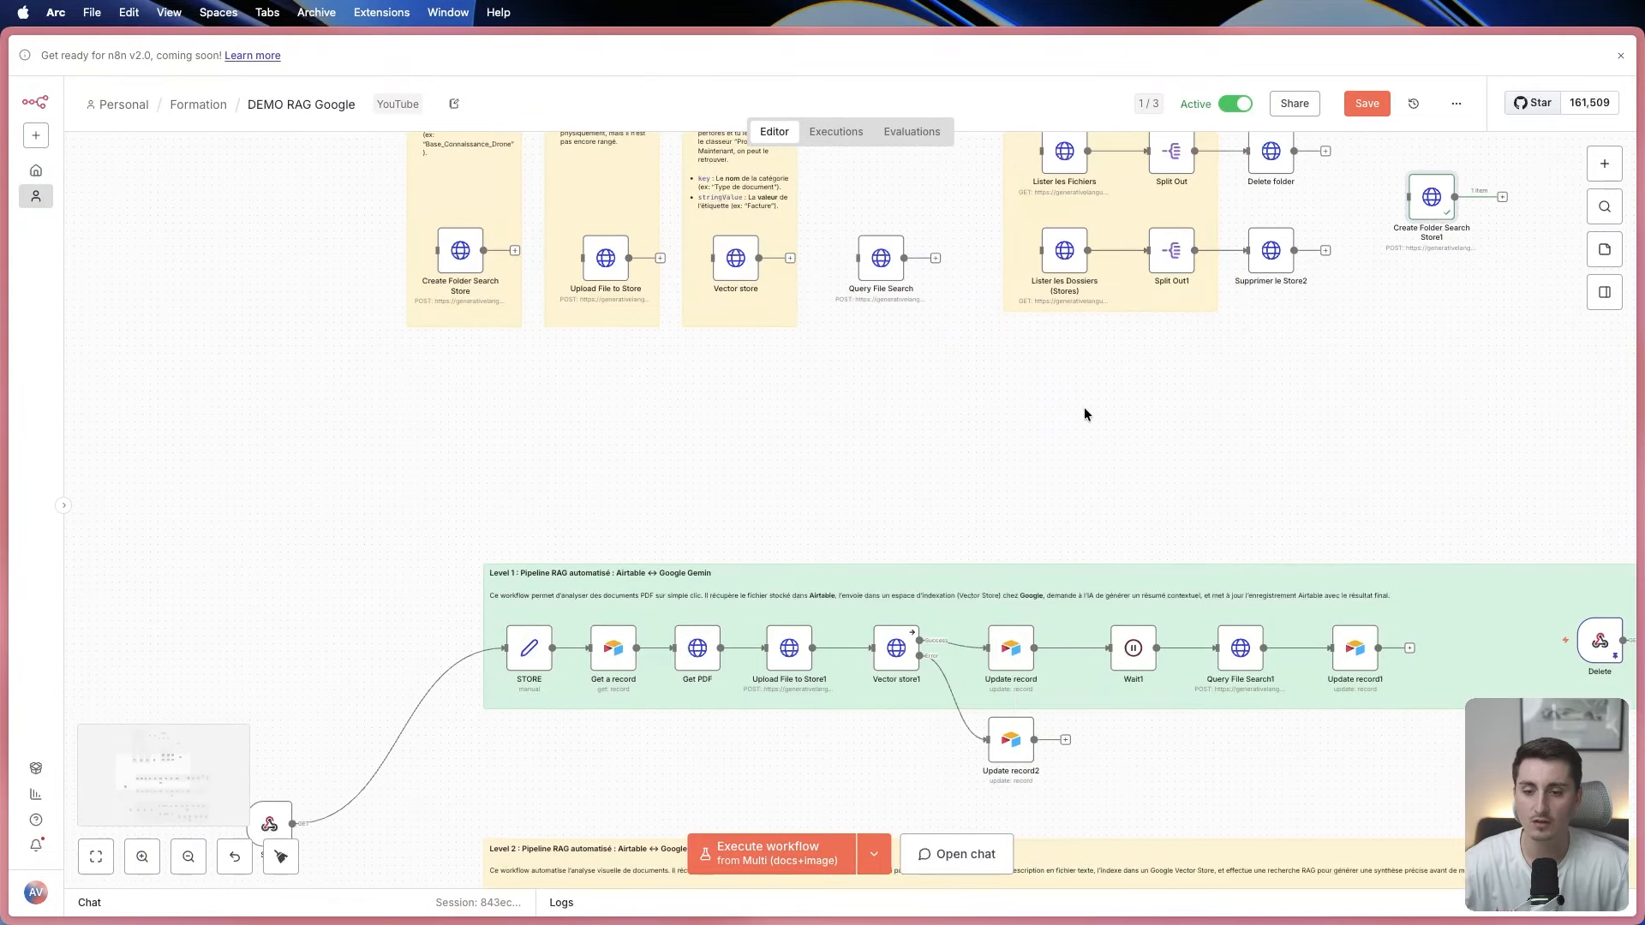
pyautogui.scroll(-2, 601, 429)
pyautogui.scroll(-1, 638, 441)
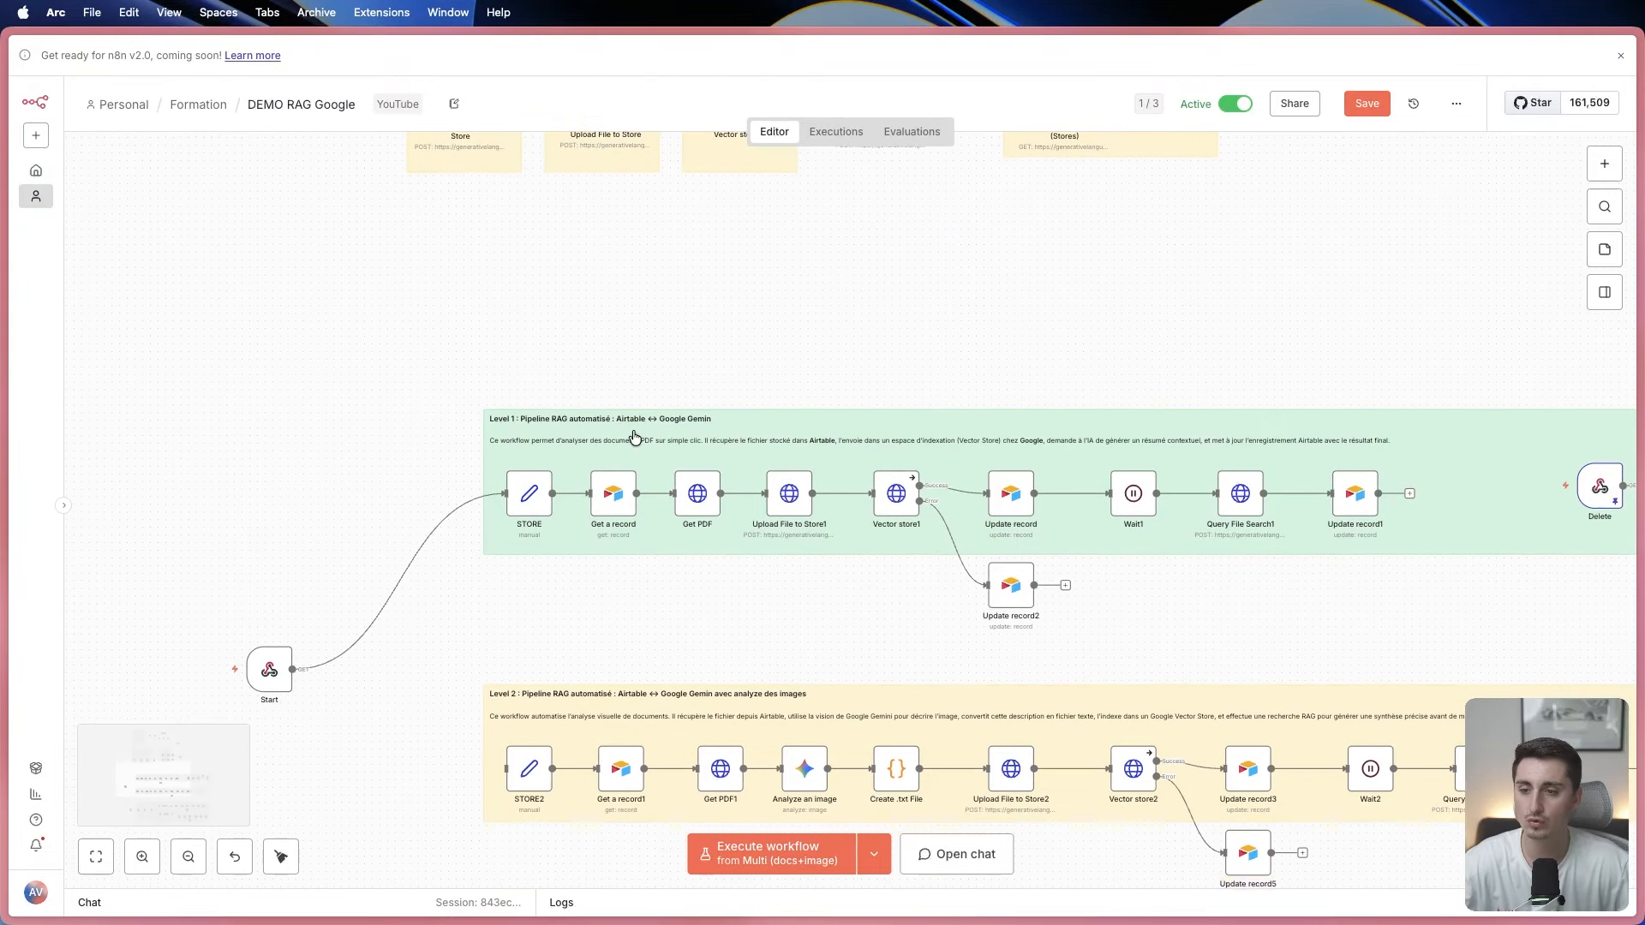
pyautogui.scroll(-2, 668, 422)
pyautogui.scroll(-5, 692, 422)
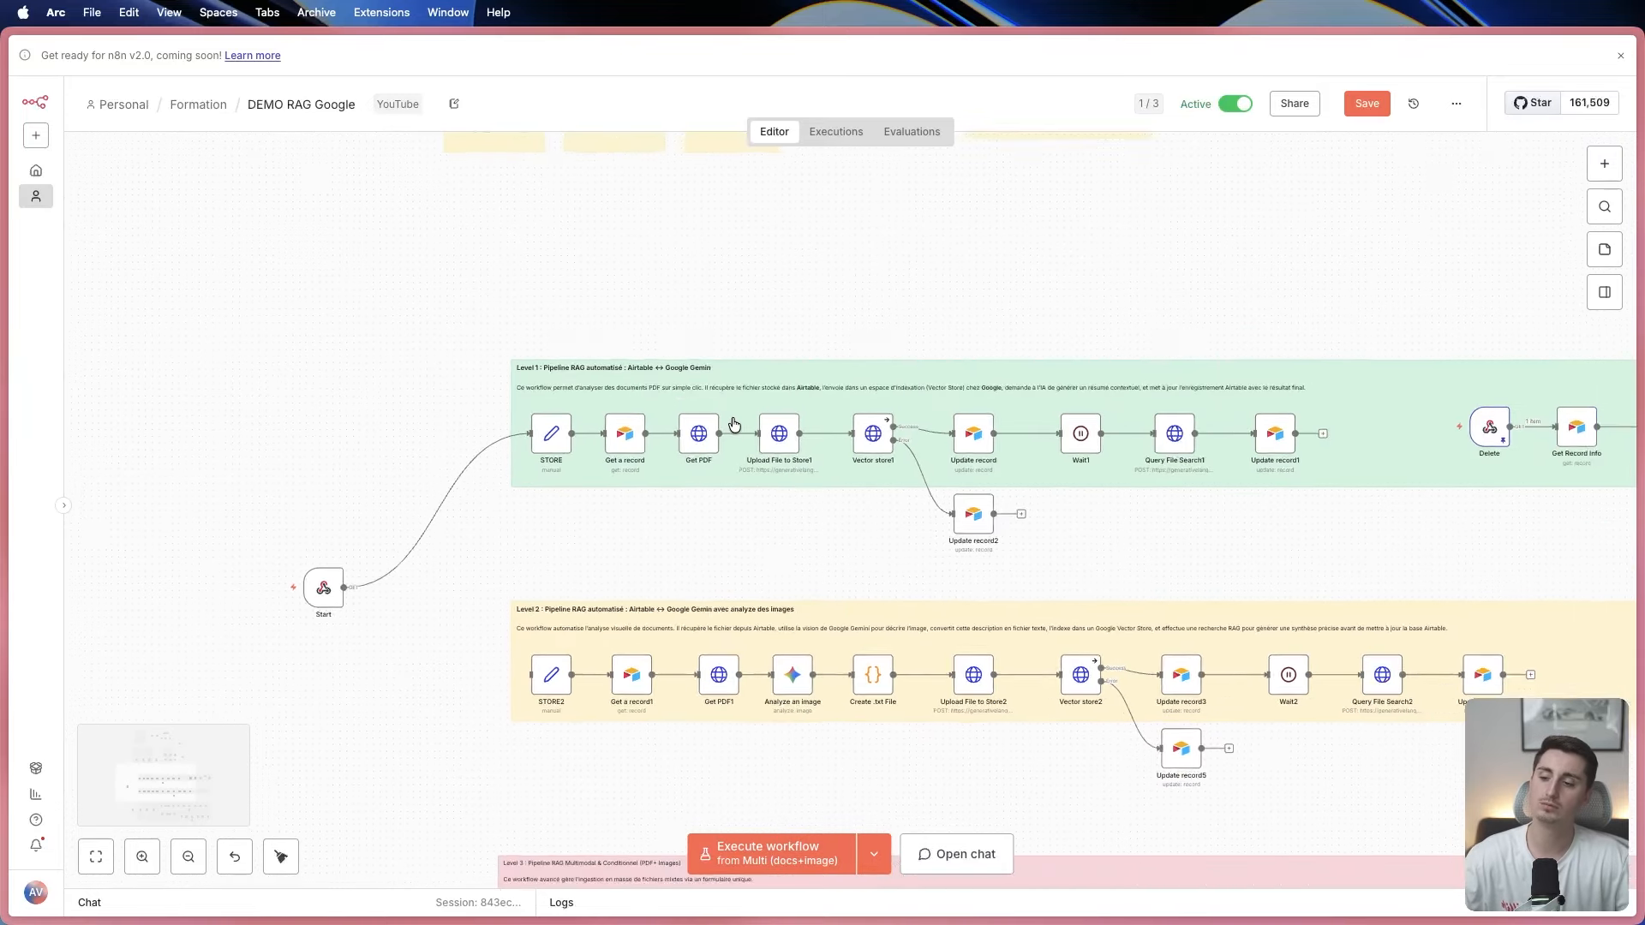
pyautogui.scroll(-1, 767, 154)
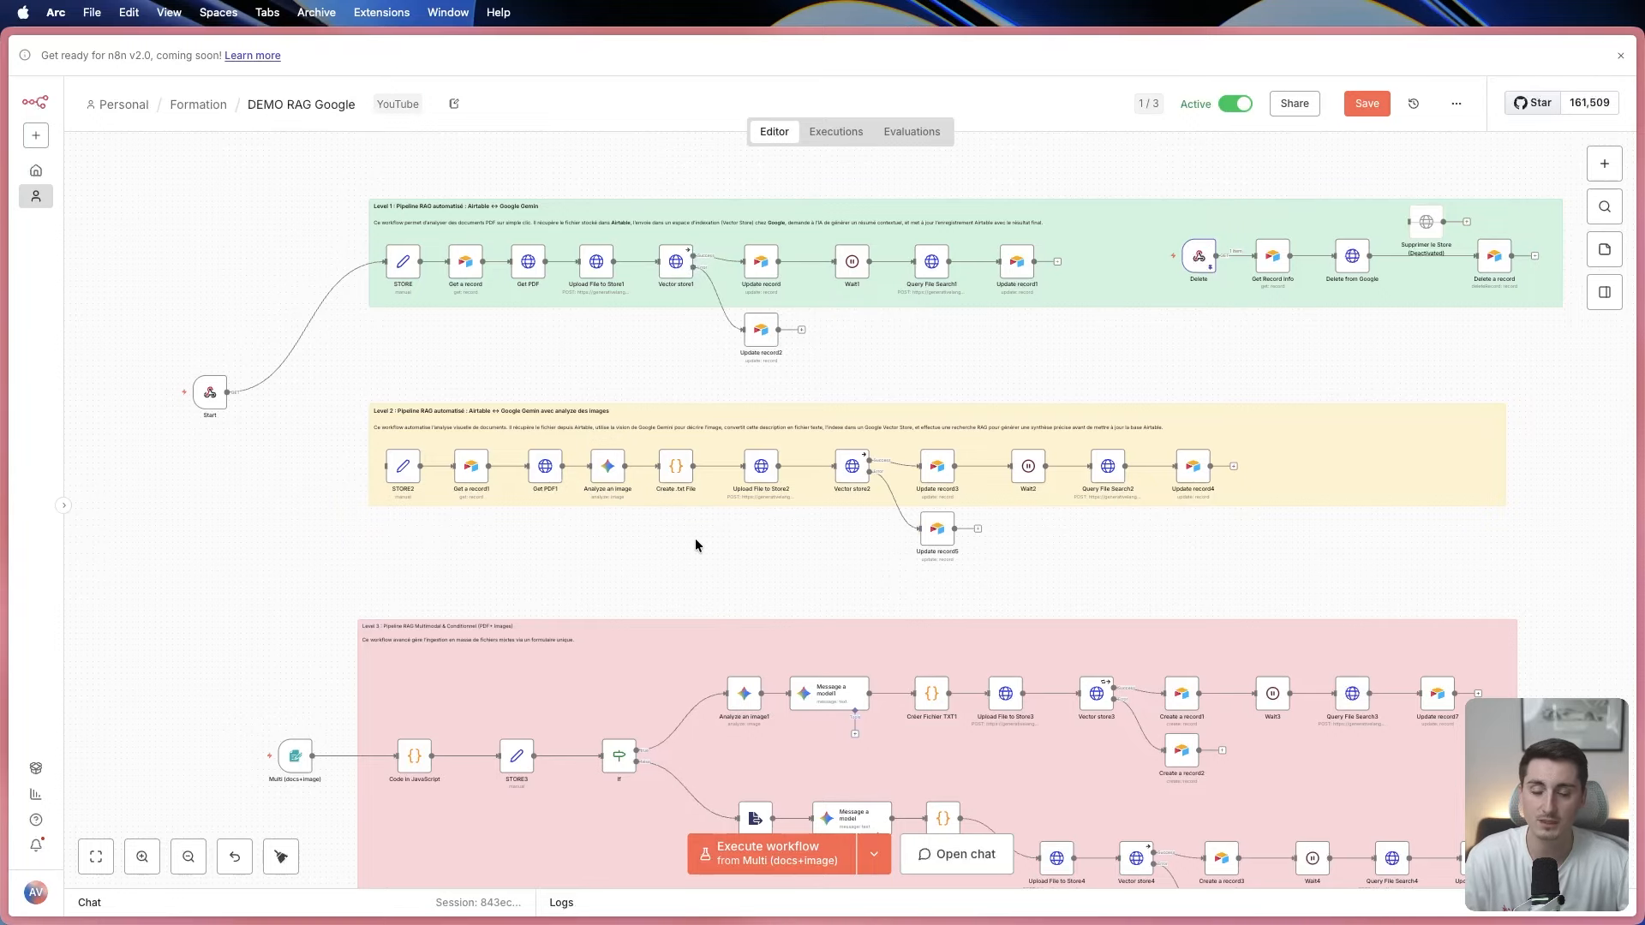
# Examine the node sequences of the Level 1 and Level 2 Airtable pipelines and the Level 3 multimodal pipeline.
pyautogui.scroll(-5, 695, 544)
pyautogui.moveTo(342, 558)
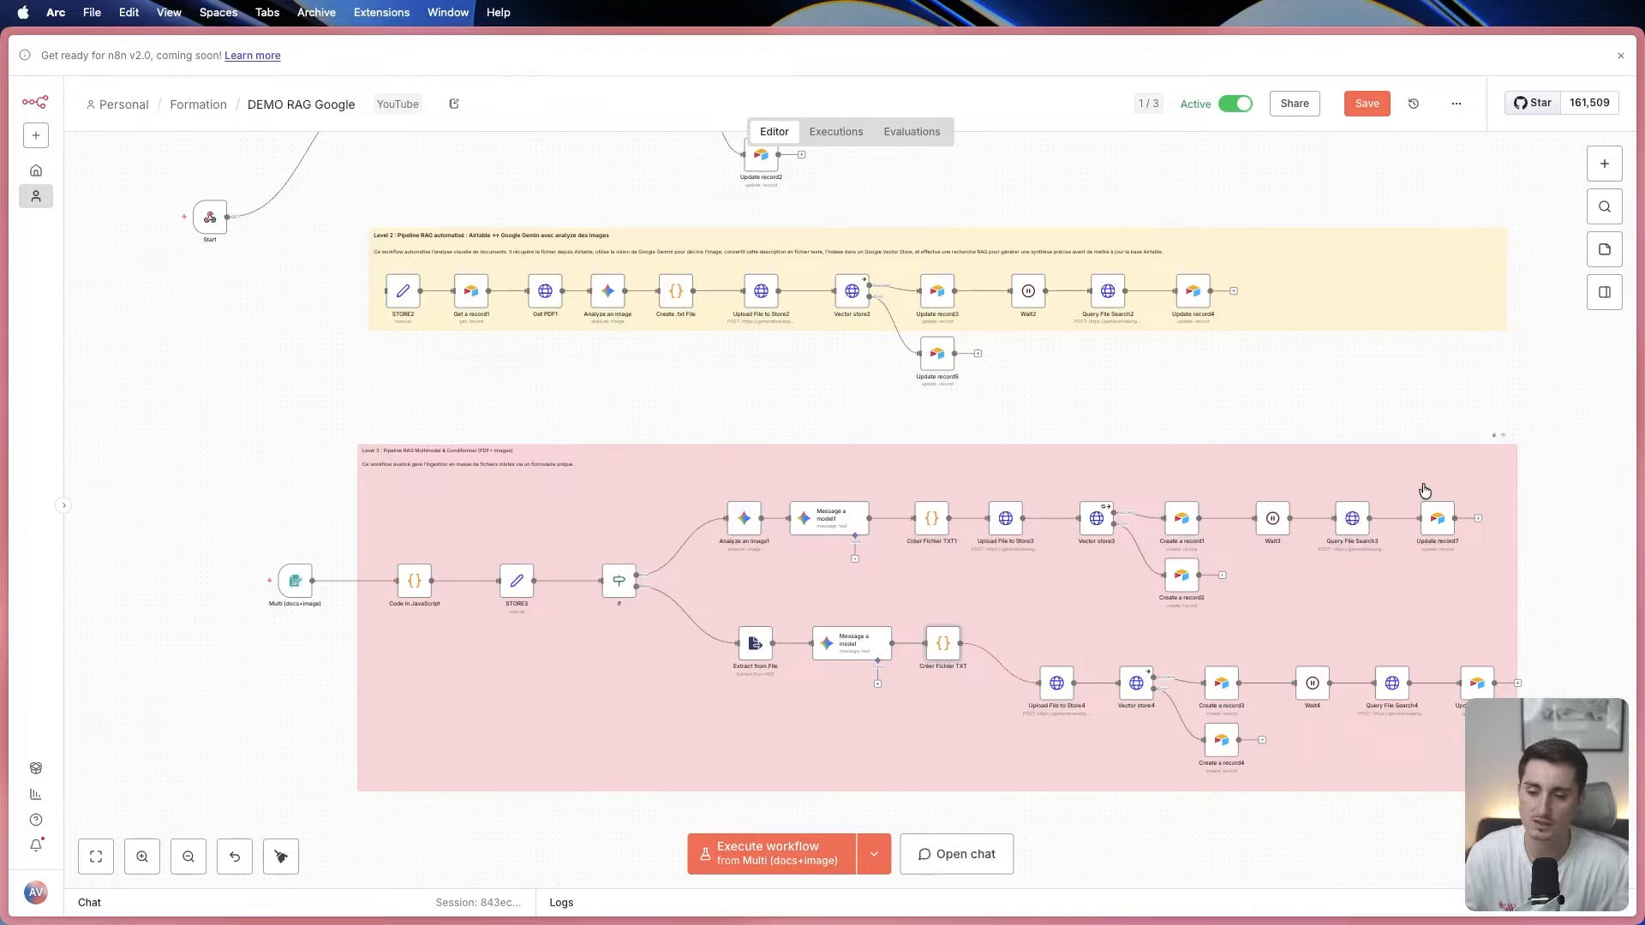
pyautogui.scroll(3, 783, 460)
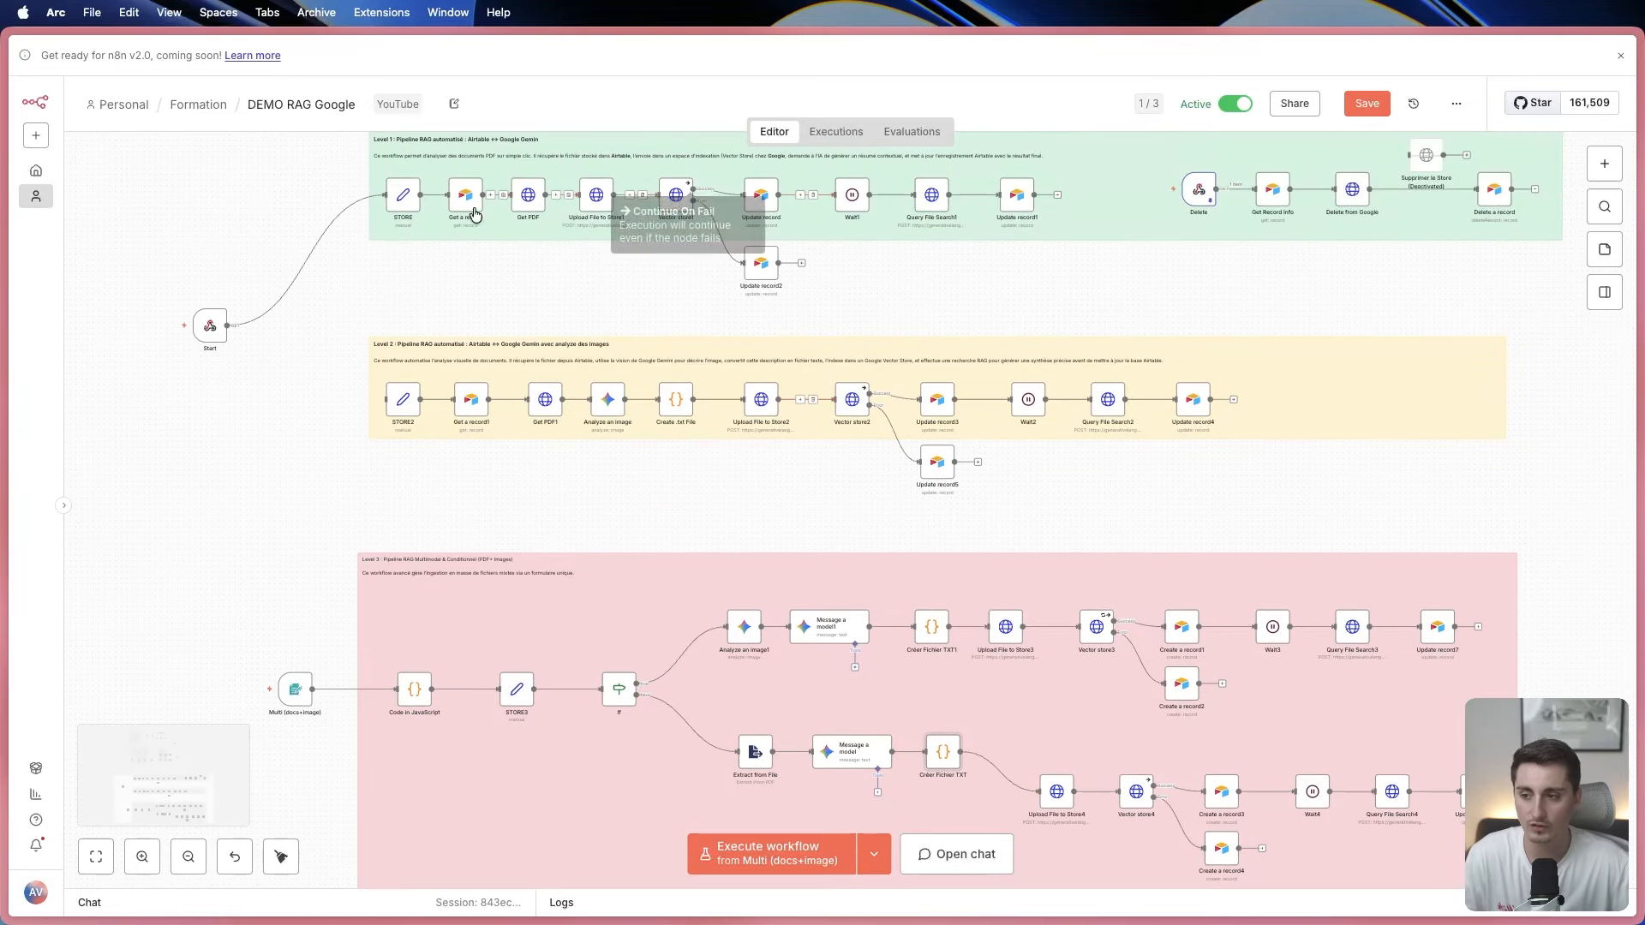
pyautogui.scroll(3, 1033, 398)
pyautogui.scroll(1, 983, 569)
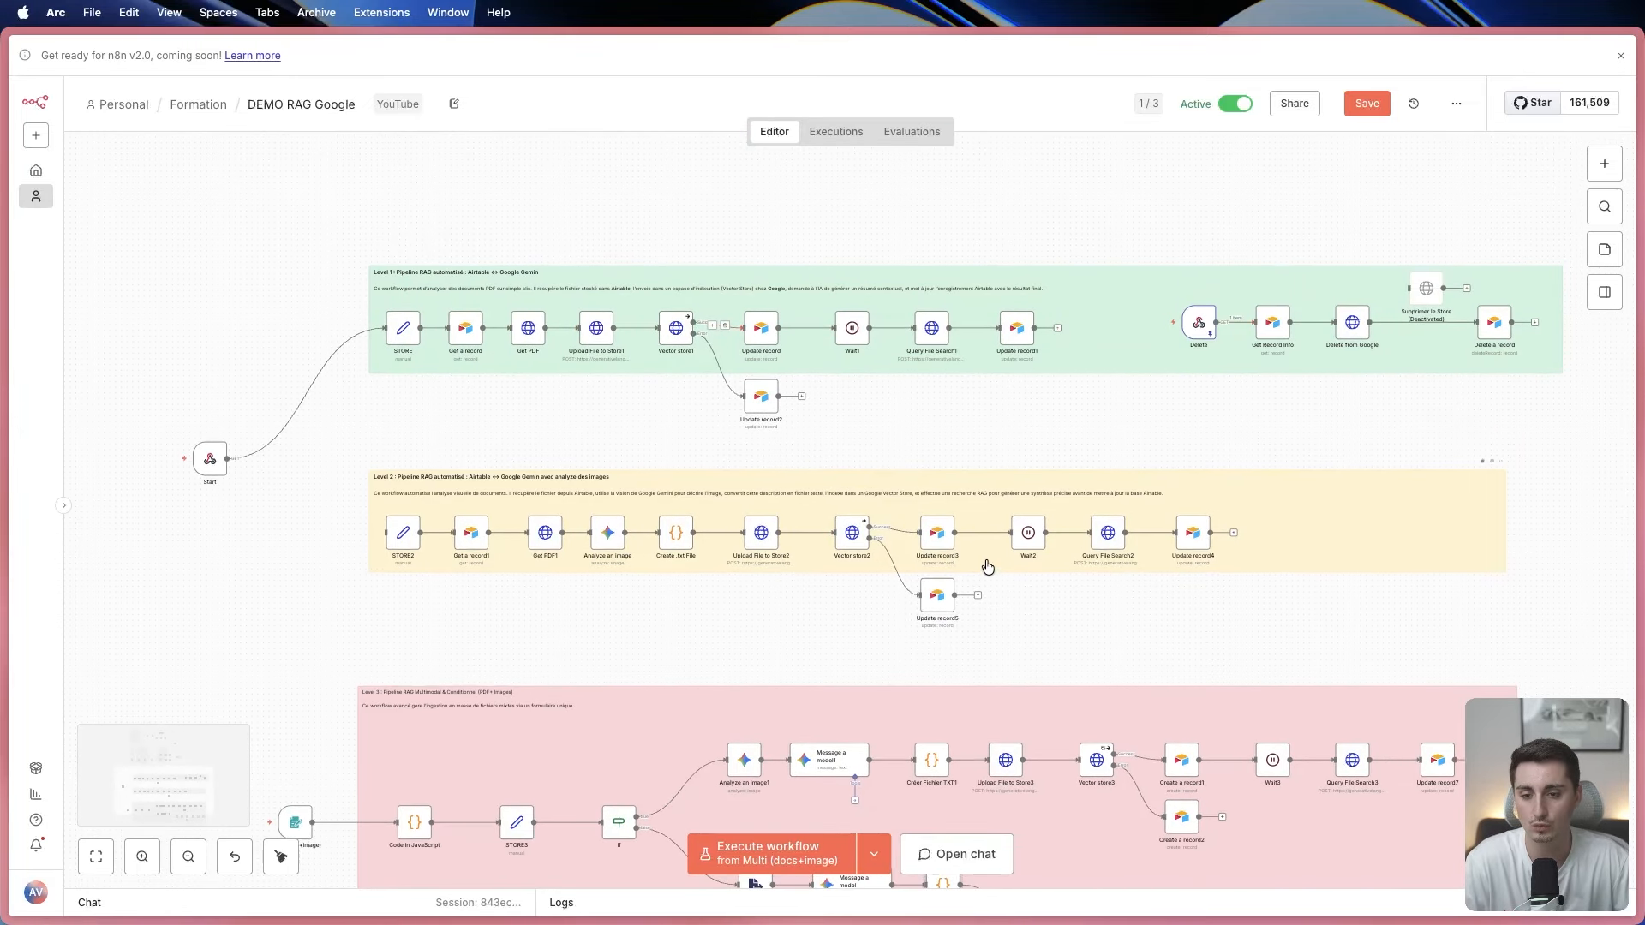
pyautogui.scroll(2, 987, 566)
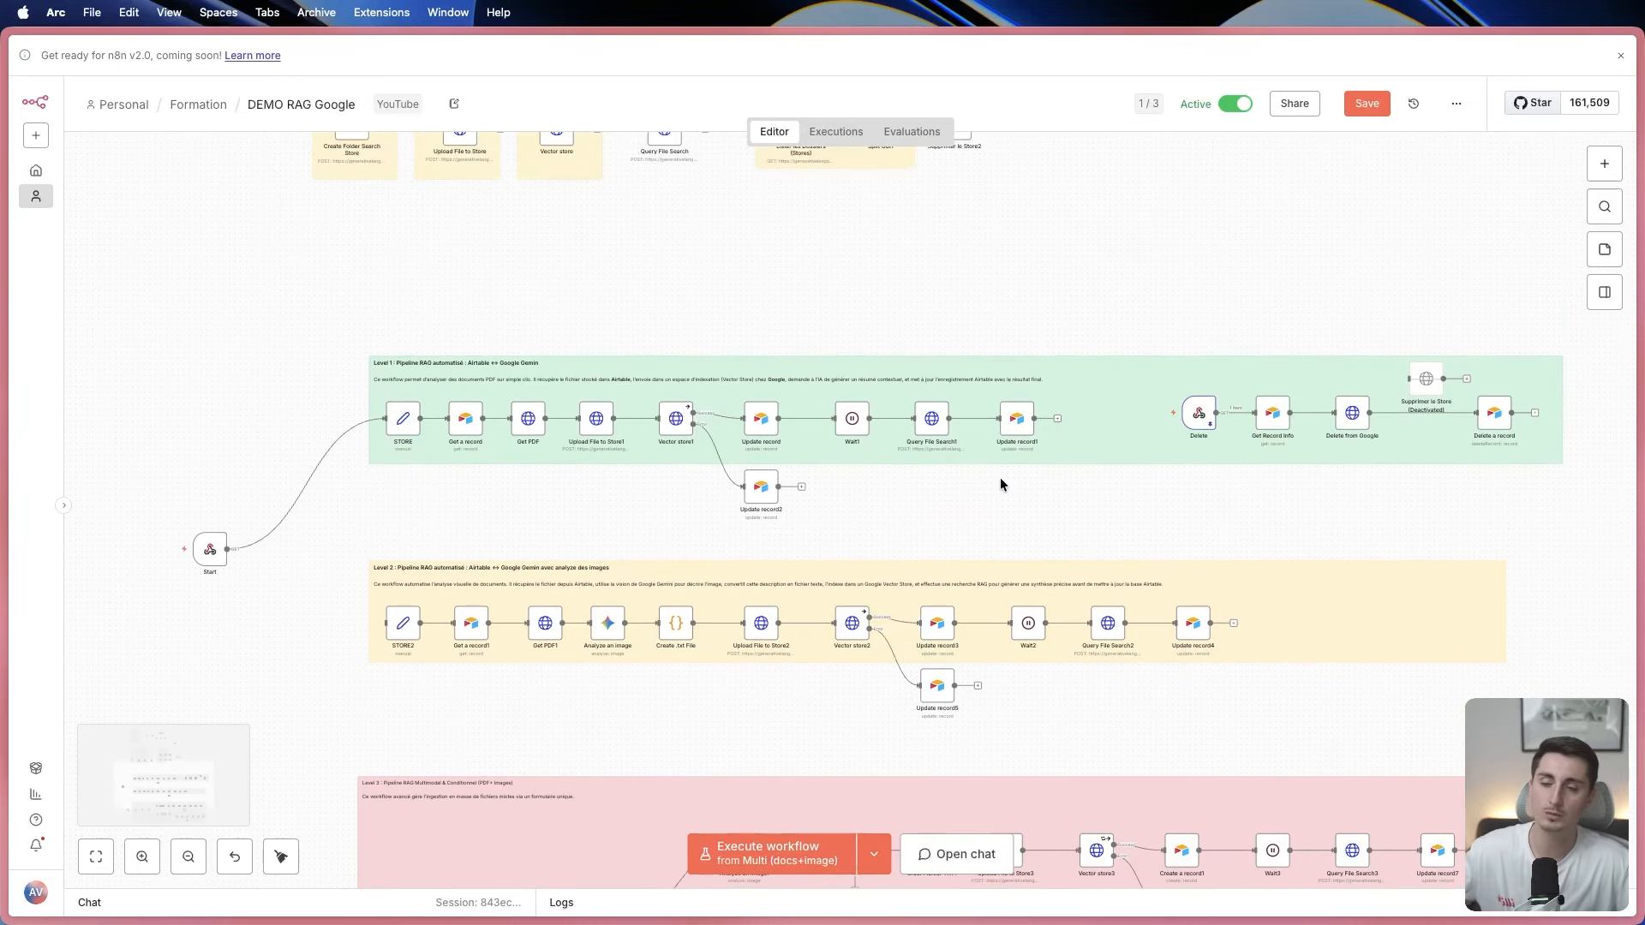
pyautogui.scroll(5, 544, 471)
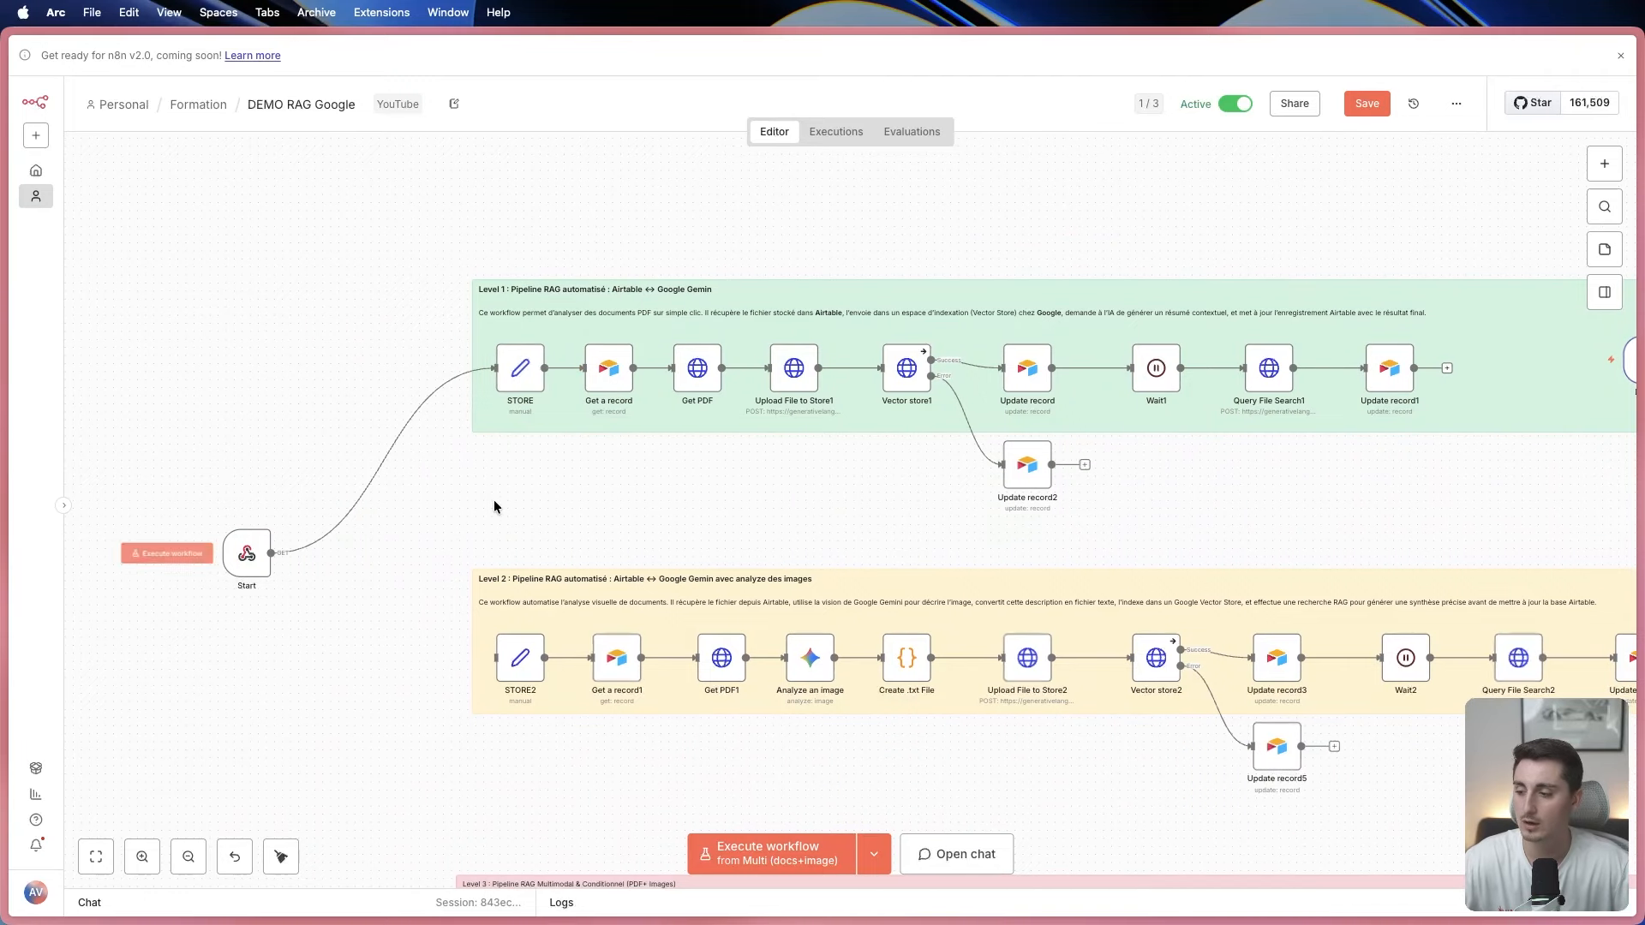
pyautogui.scroll(-2, 491, 504)
pyautogui.scroll(-5, 488, 507)
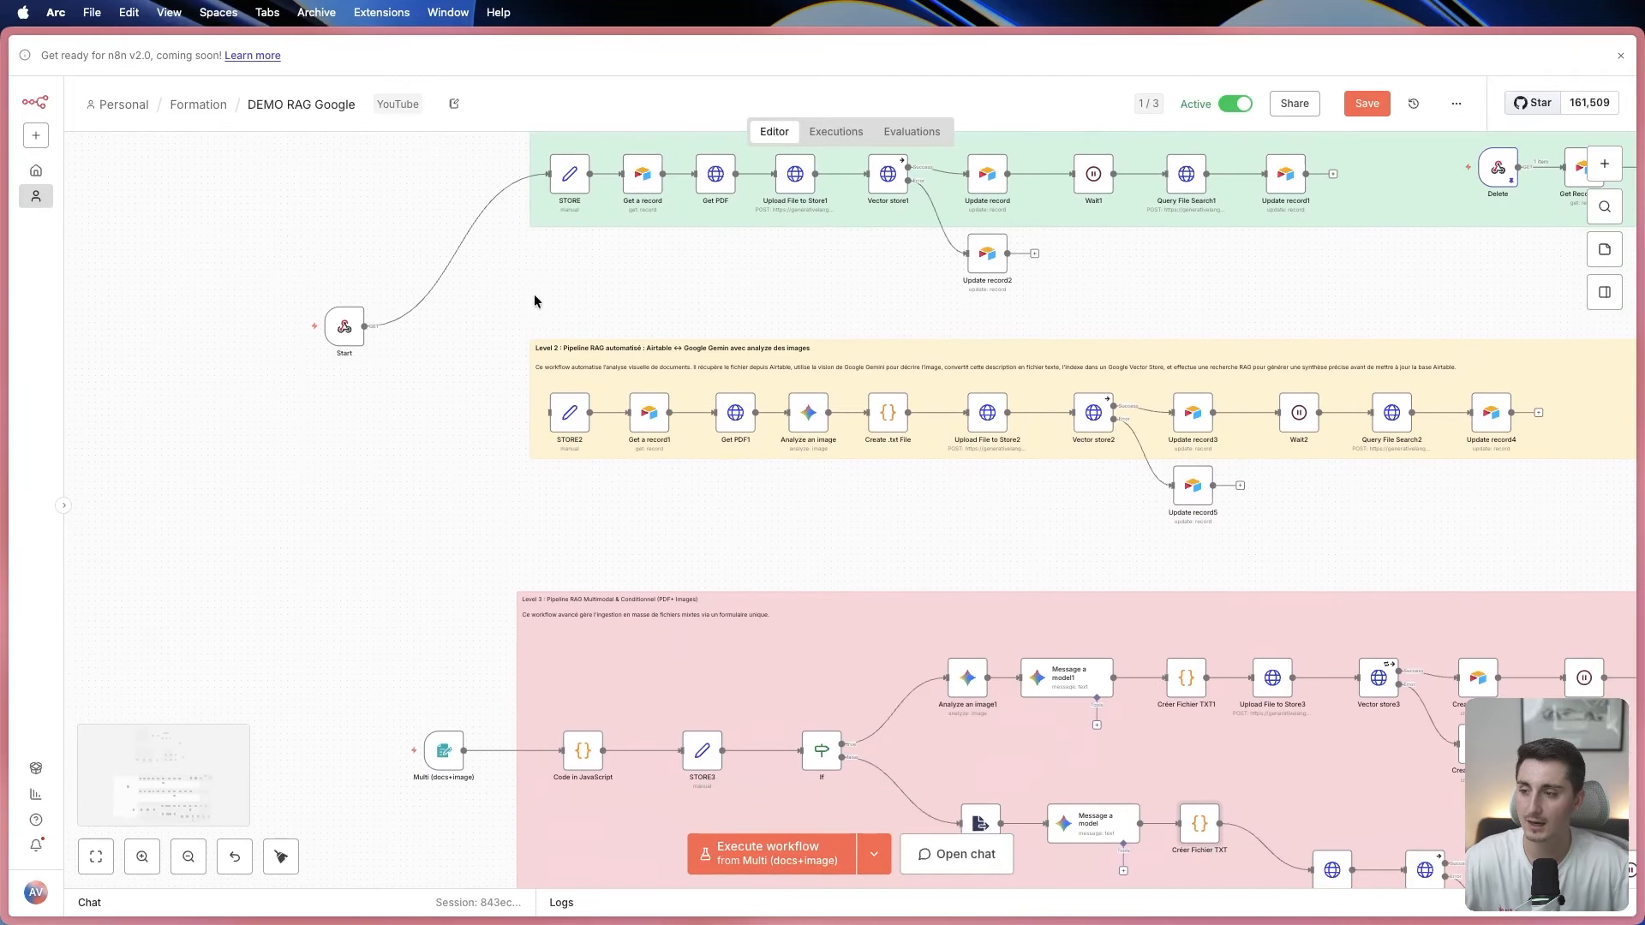
# Set the store_name value in the Level 1 STORE node to fileSearchStores/testvideo-9w28bj0tbtm9.
pyautogui.scroll(3, 557, 343)
pyautogui.doubleClick(514, 286)
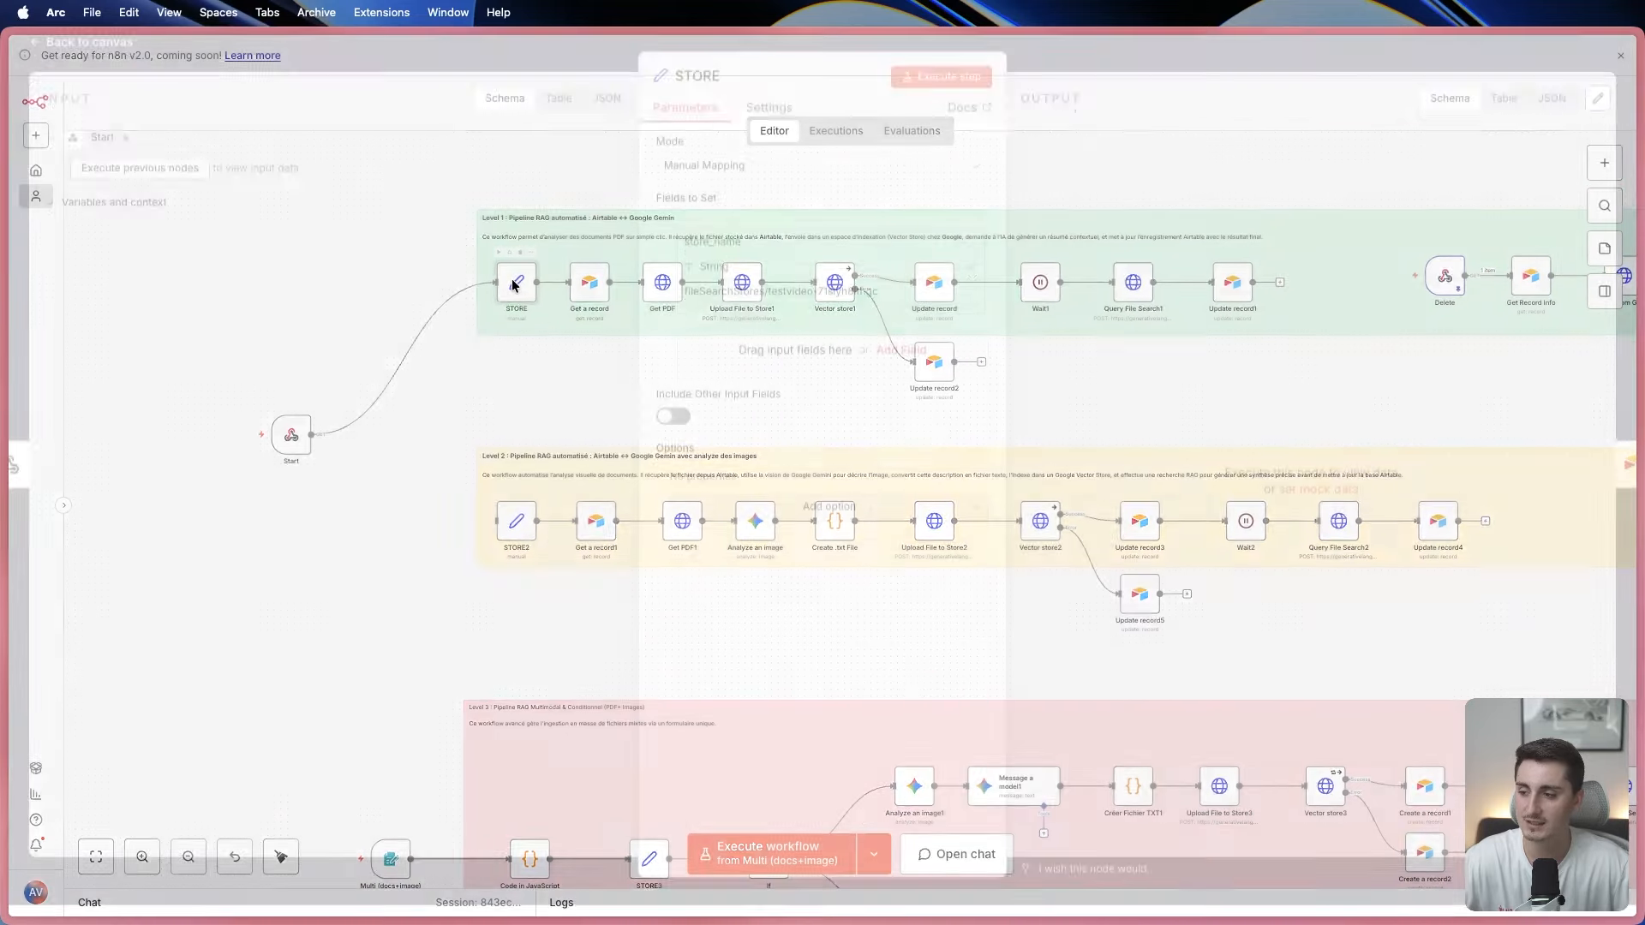
pyautogui.moveTo(917, 304); pyautogui.dragTo(673, 306)
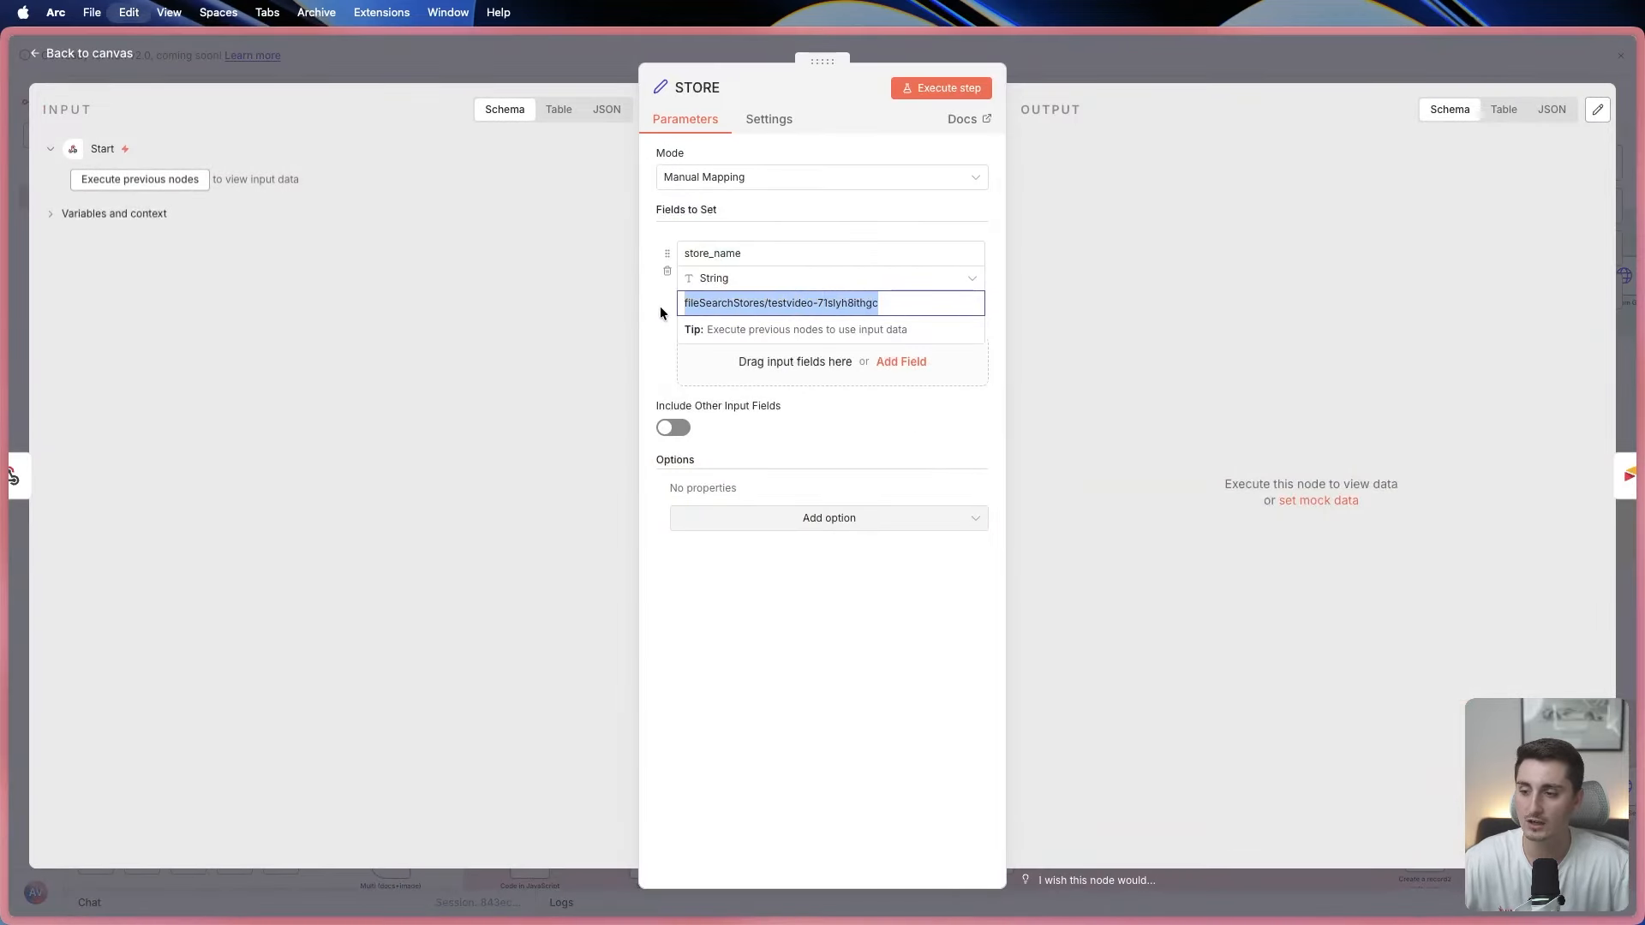
pyautogui.press('super+v')
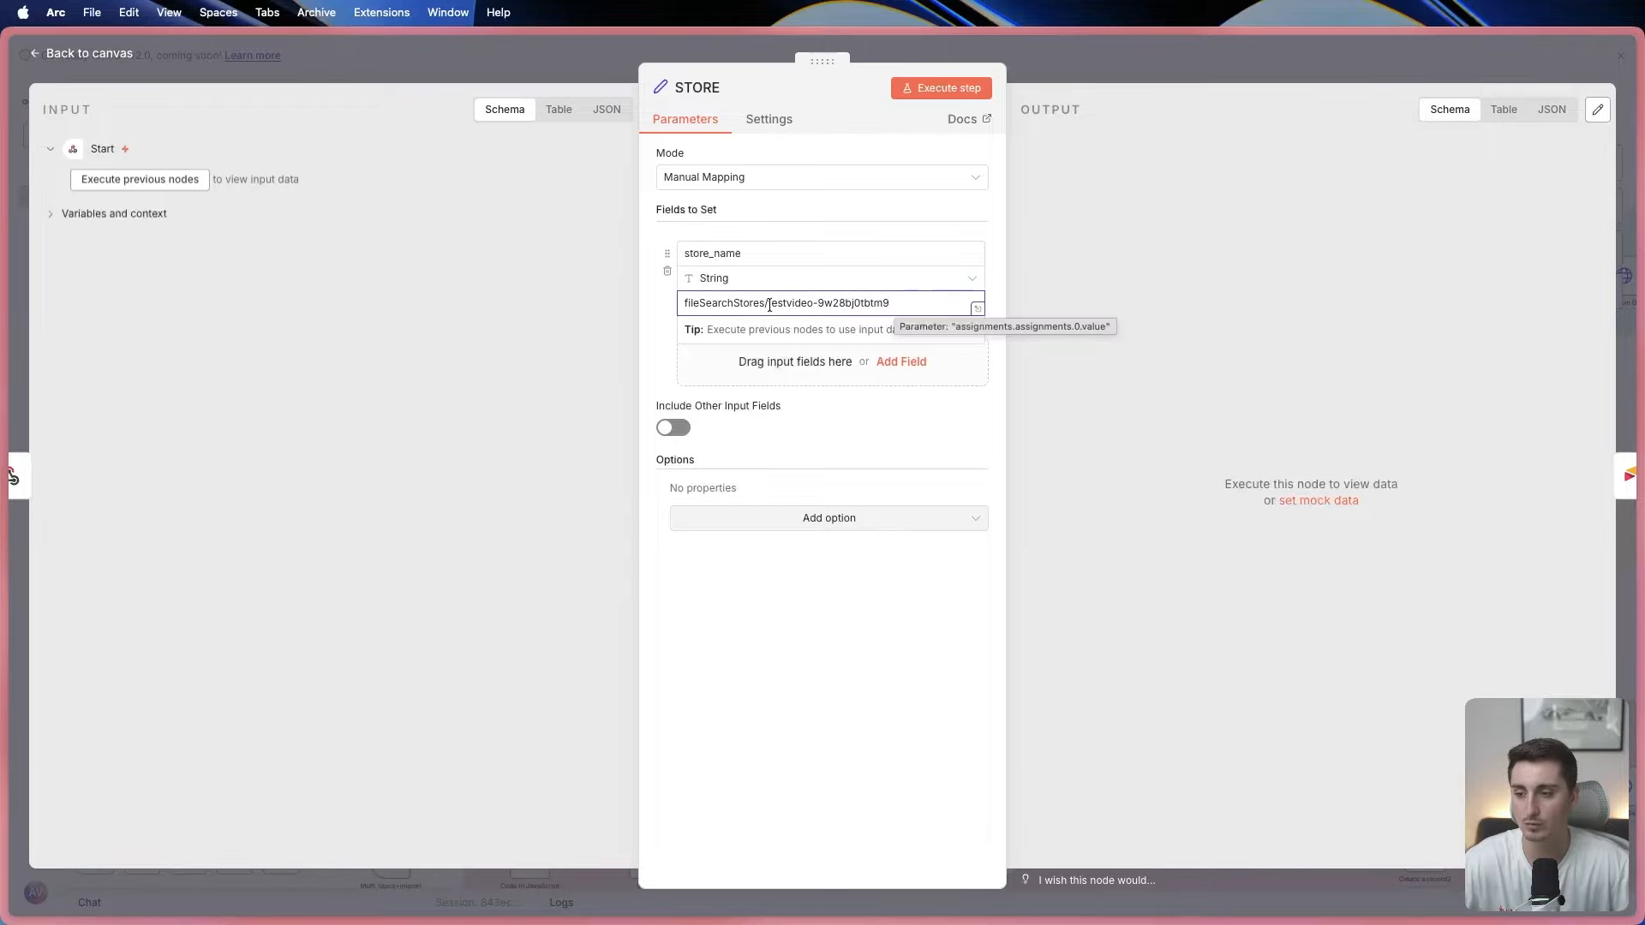
pyautogui.moveTo(768, 305); pyautogui.dragTo(799, 303)
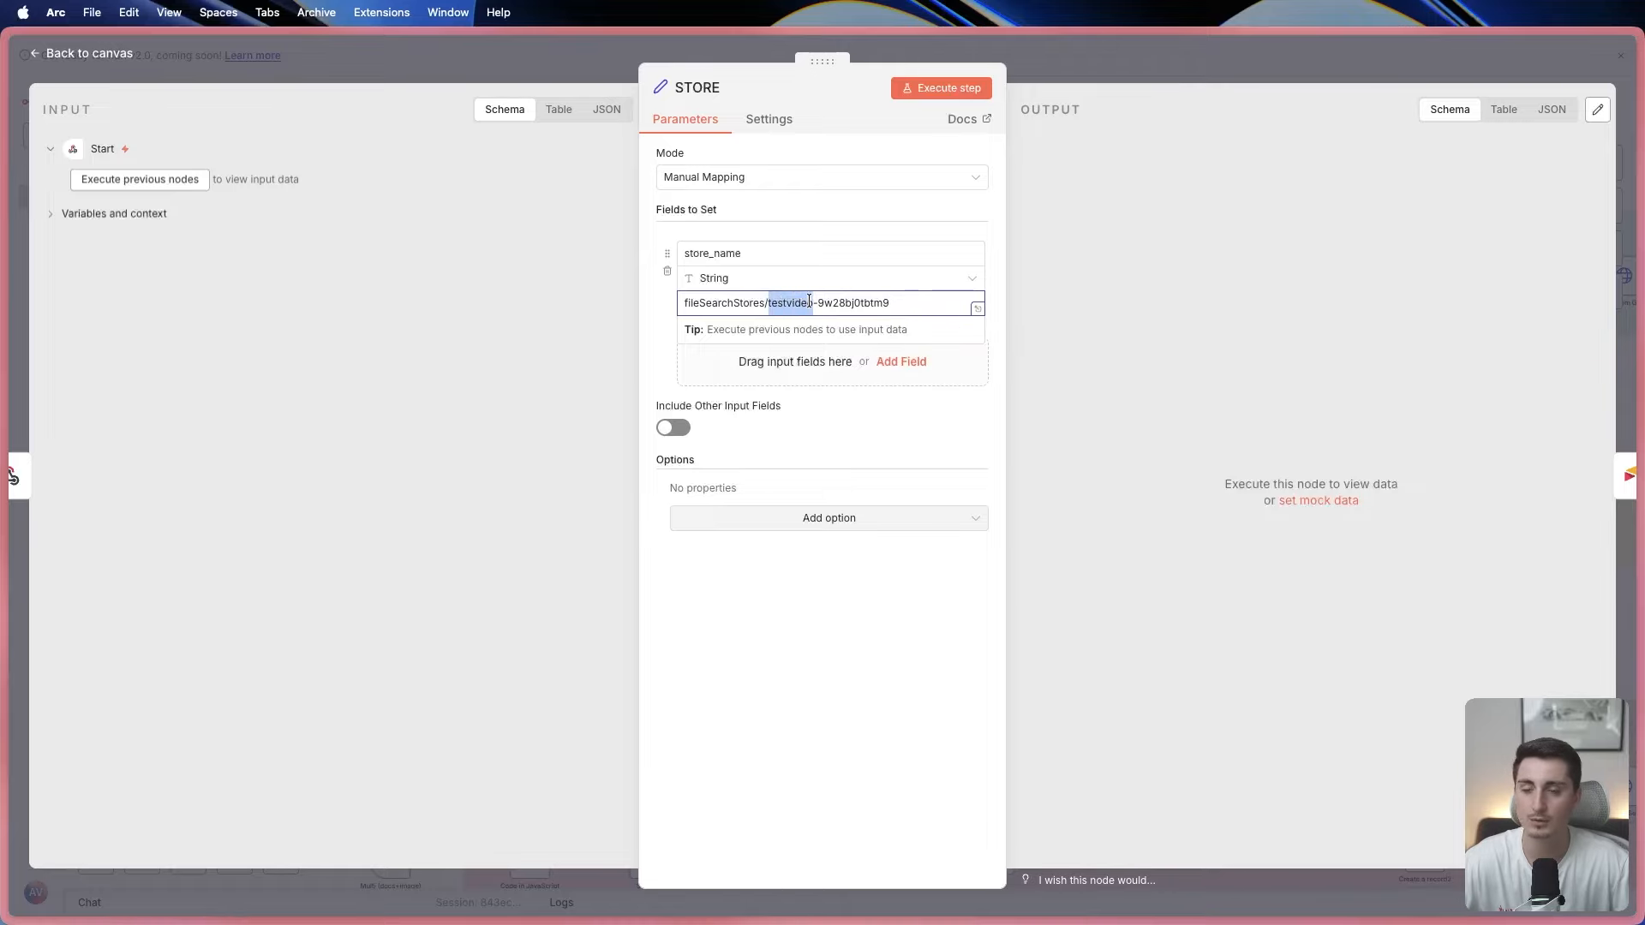
pyautogui.click(437, 55)
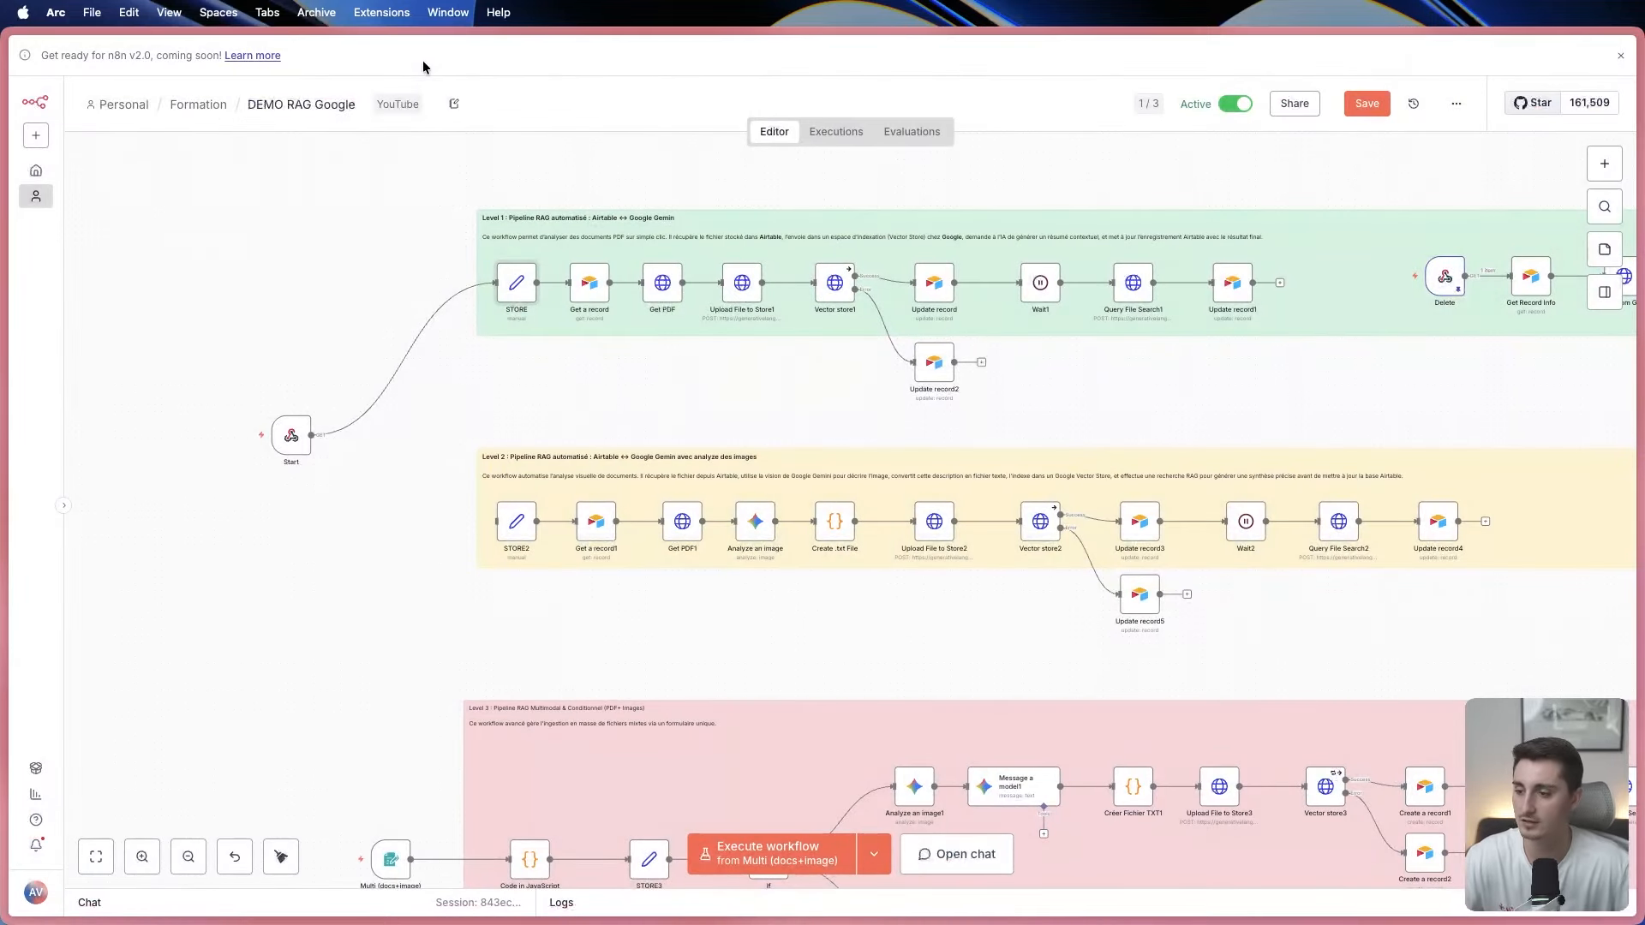
# Replace the store_name value in the Level 2 STORE2 node with the copied store name.
pyautogui.scroll(2, 553, 368)
pyautogui.hscroll(2, 552, 368)
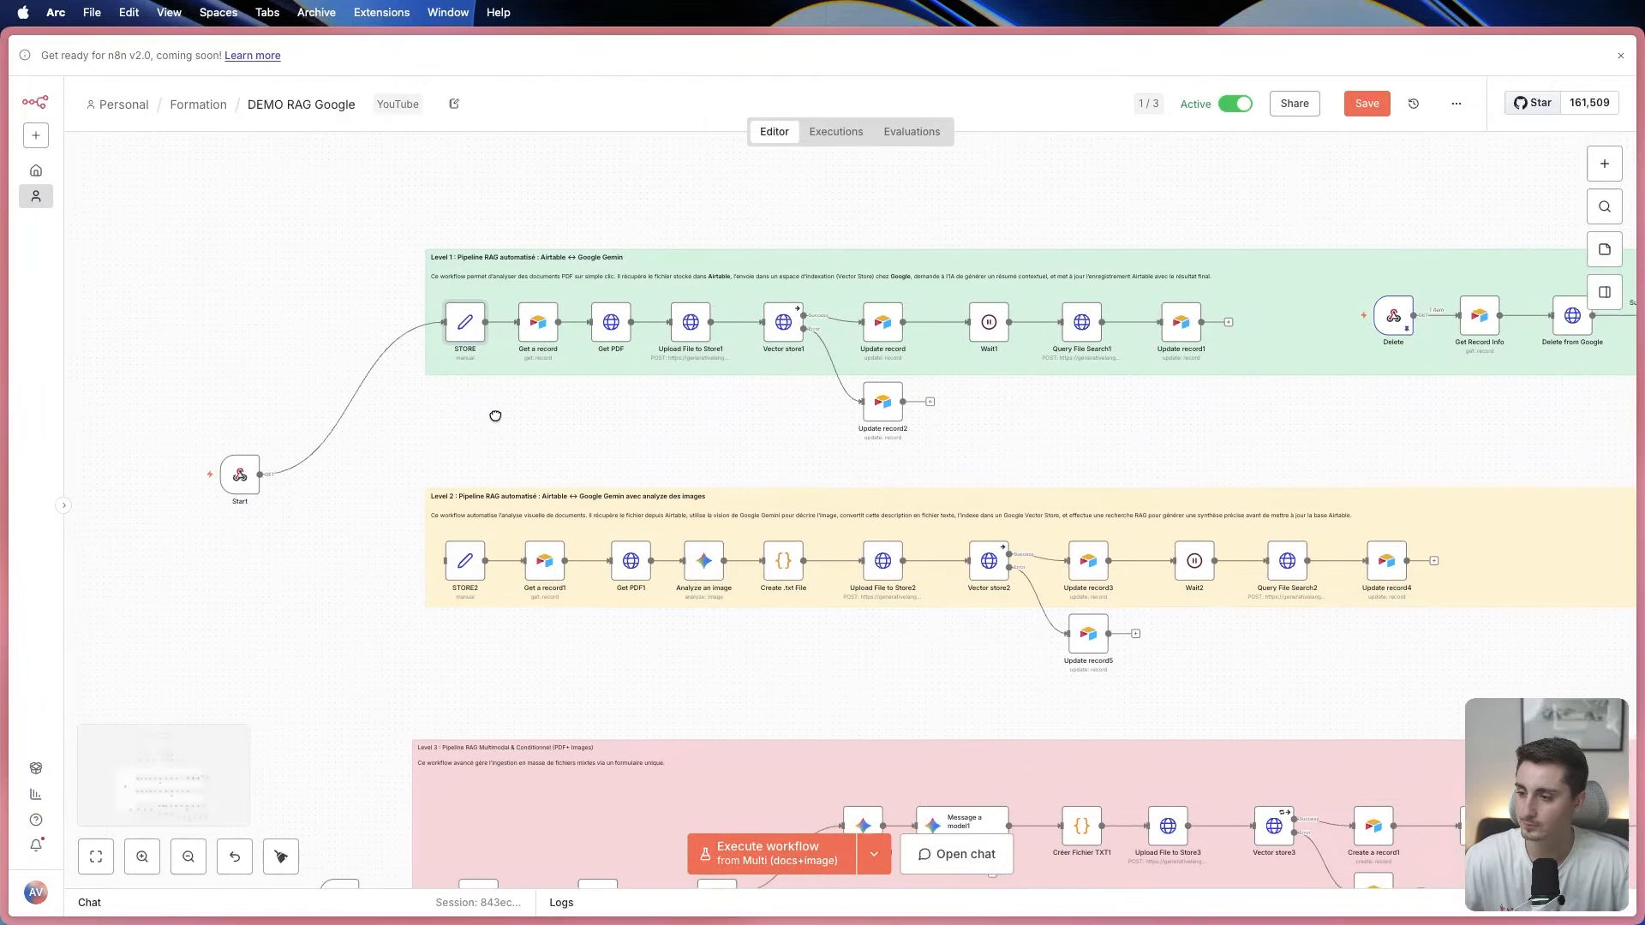
pyautogui.doubleClick(462, 569)
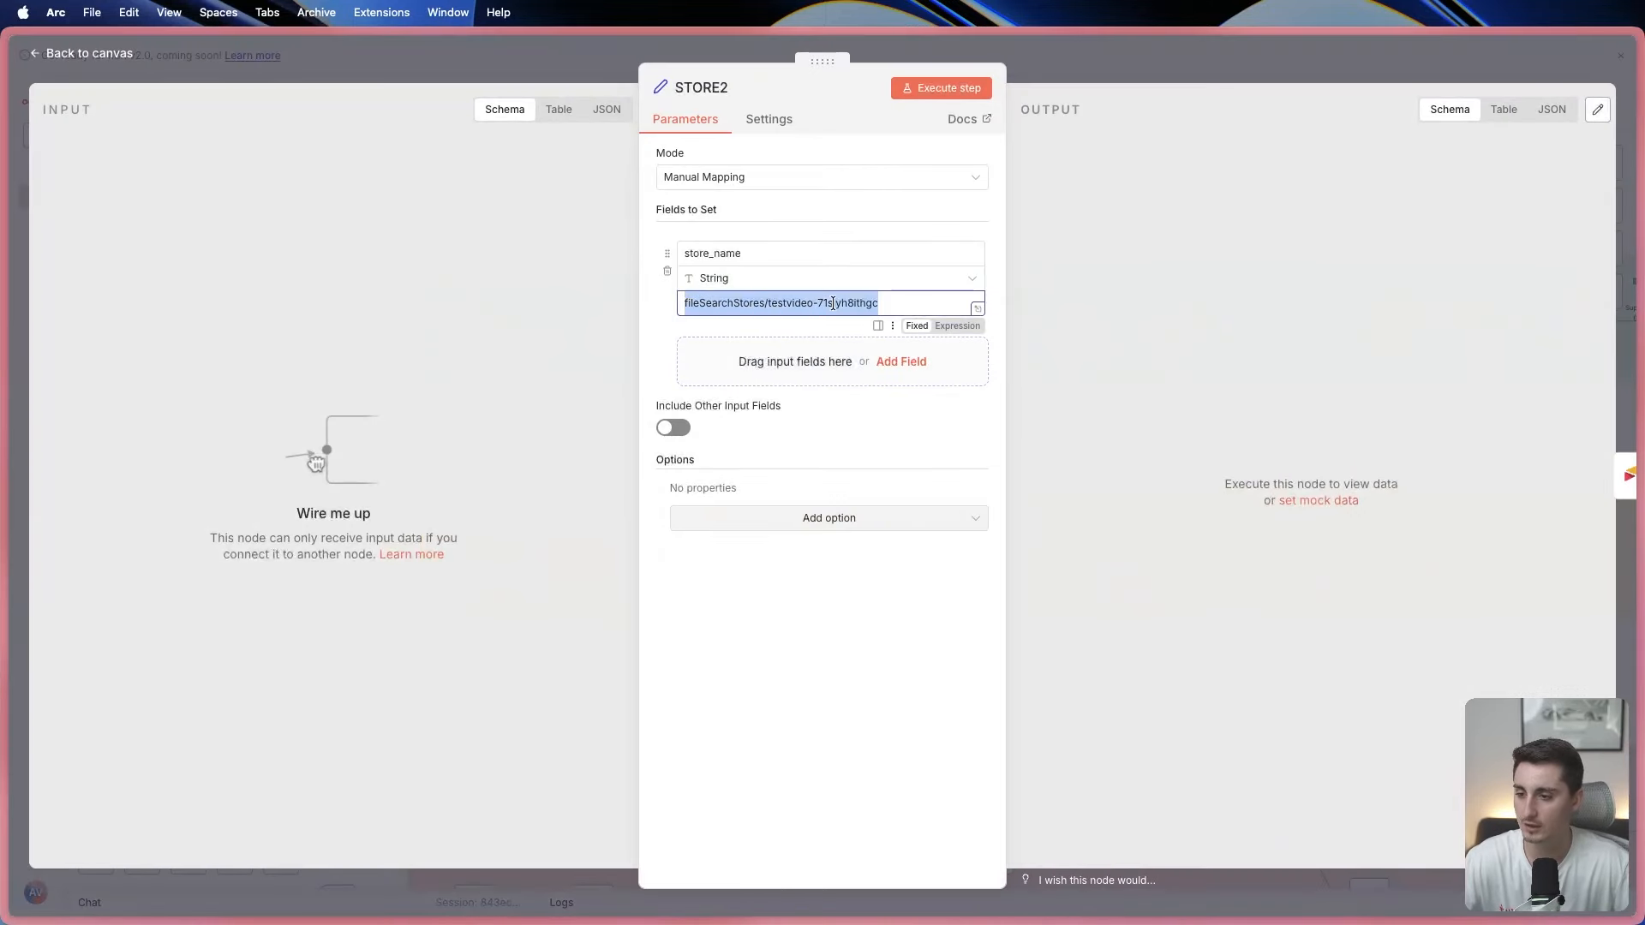
pyautogui.click(486, 79)
# Set the store_name value in the Level 3 STORE3 node to fileSearchStores/testvideo-9w28bj0tbtm9.
pyautogui.scroll(-5, 416, 411)
pyautogui.hscroll(-2, 415, 411)
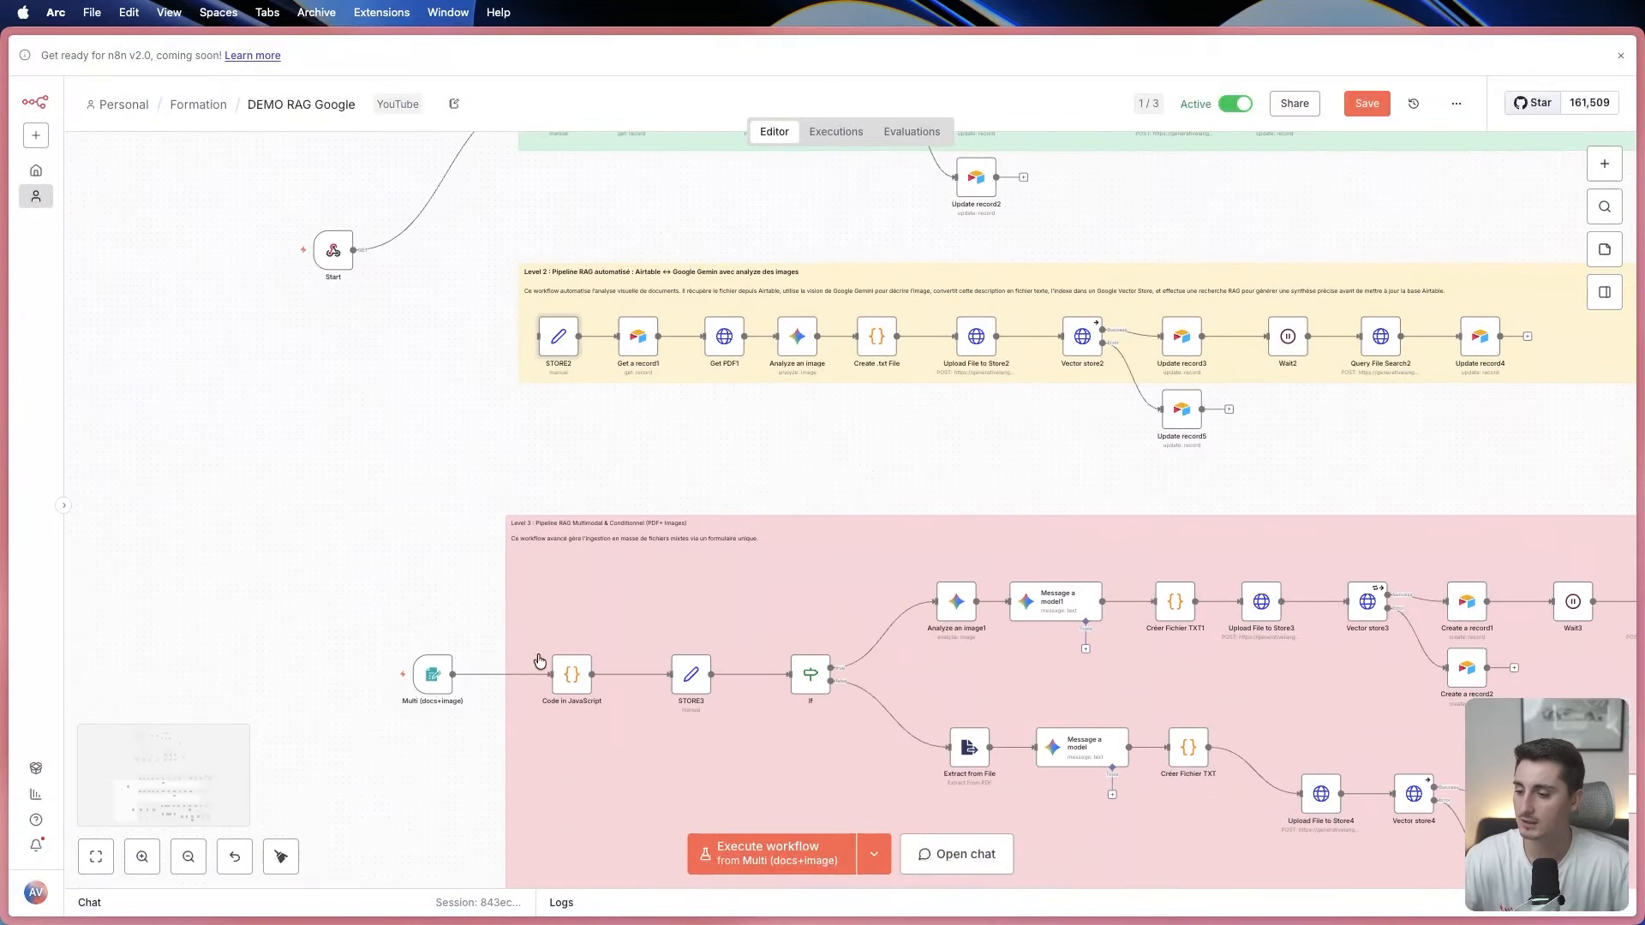
pyautogui.doubleClick(689, 673)
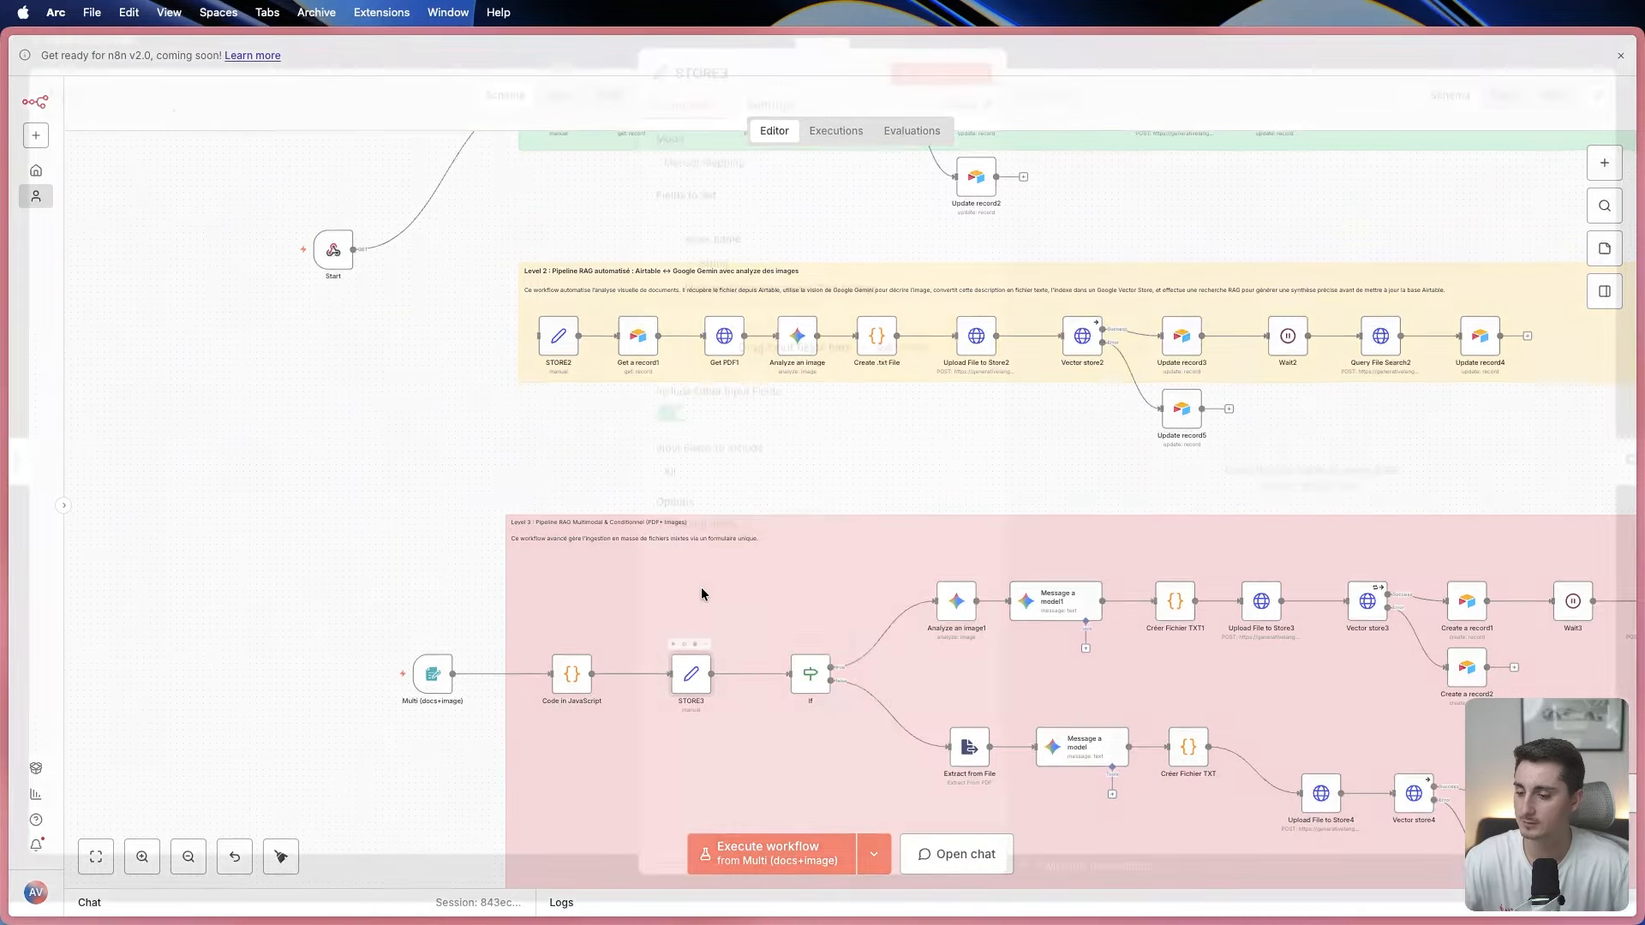
pyautogui.tripleClick(721, 296)
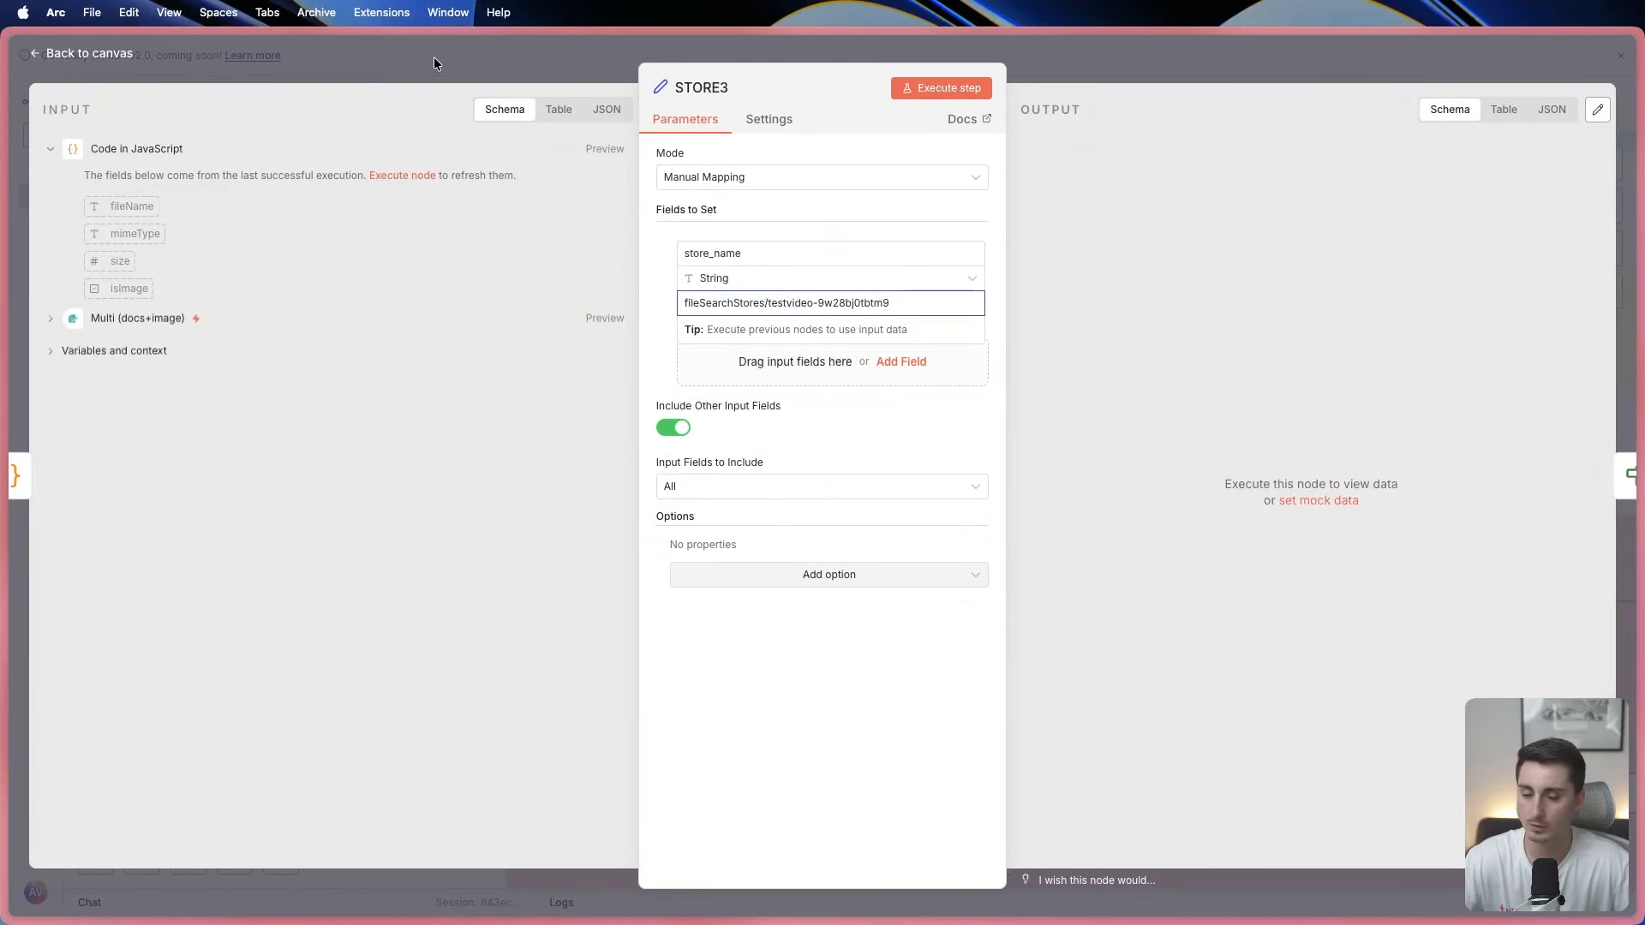
pyautogui.click(434, 56)
# Switch to the Airtable base Bases de donnée #1 and look over all columns of the RAG table.
pyautogui.scroll(5, 401, 544)
pyautogui.hscroll(-2, 400, 543)
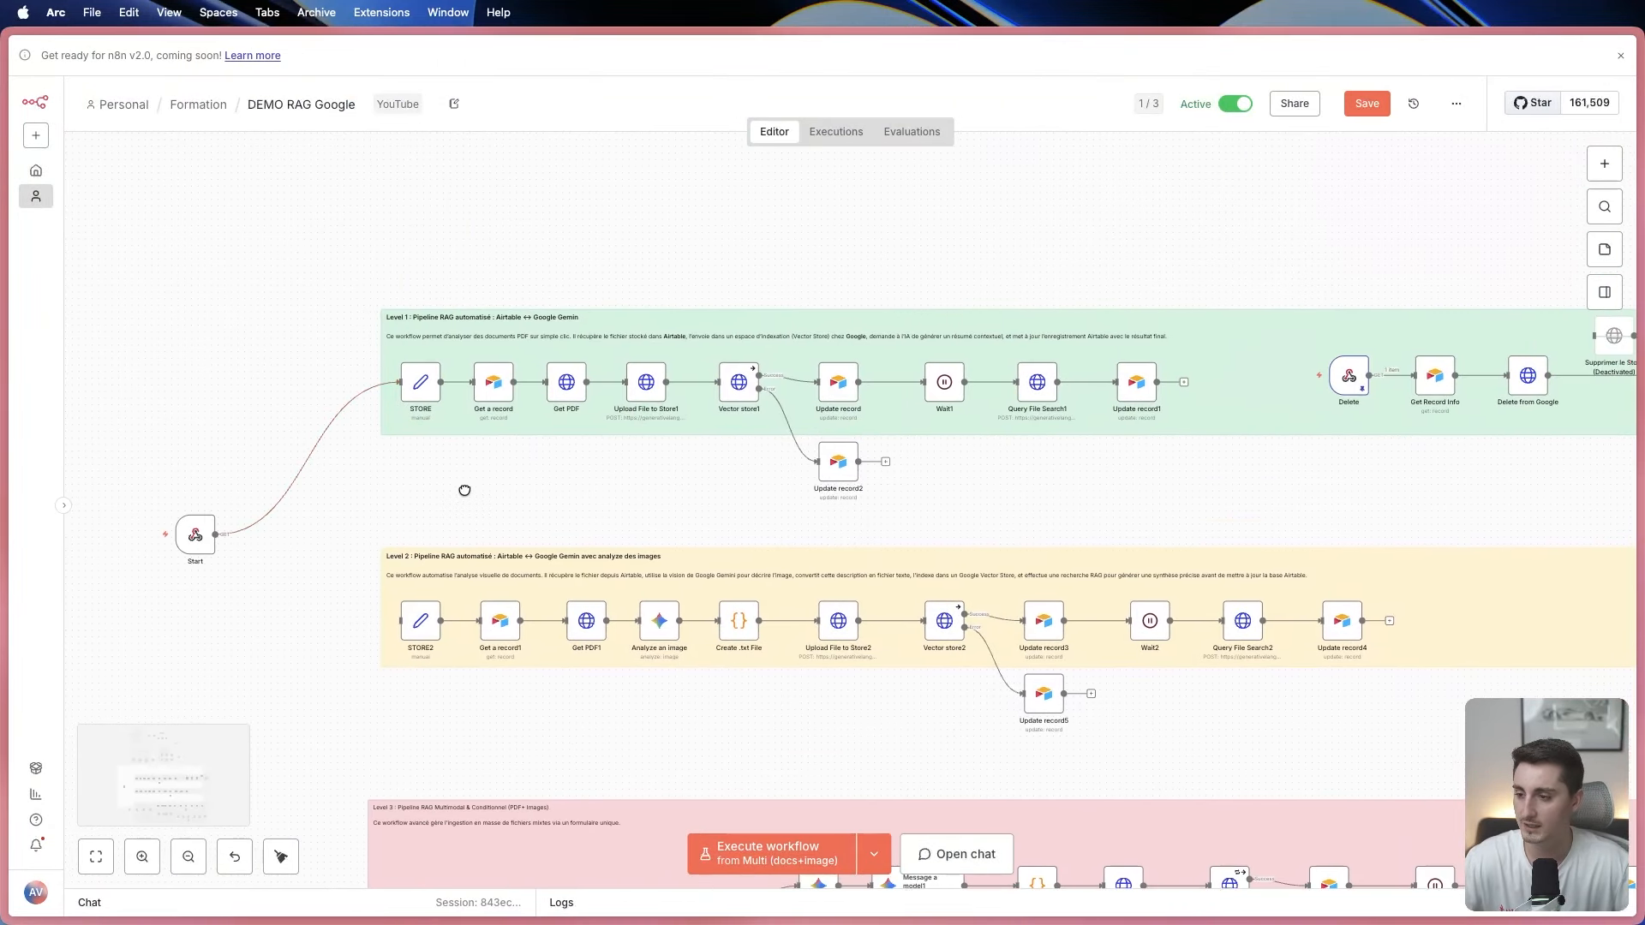
pyautogui.scroll(2, 472, 484)
pyautogui.moveTo(578, 484); pyautogui.dragTo(679, 488)
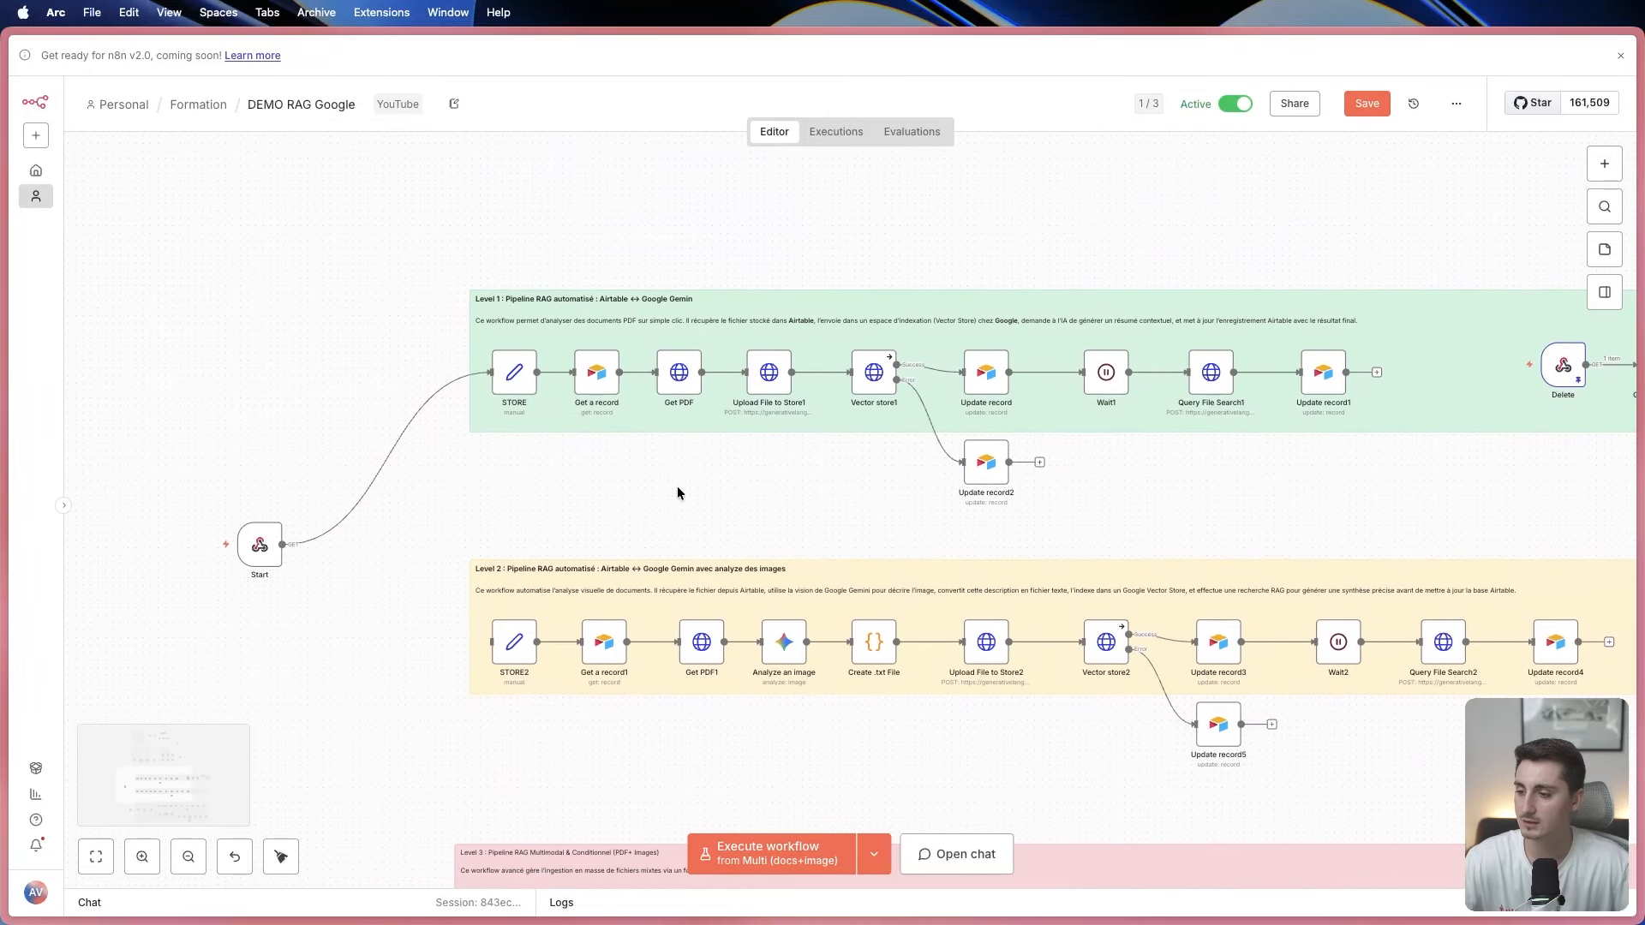
pyautogui.moveTo(4, 360)
pyautogui.click(84, 348)
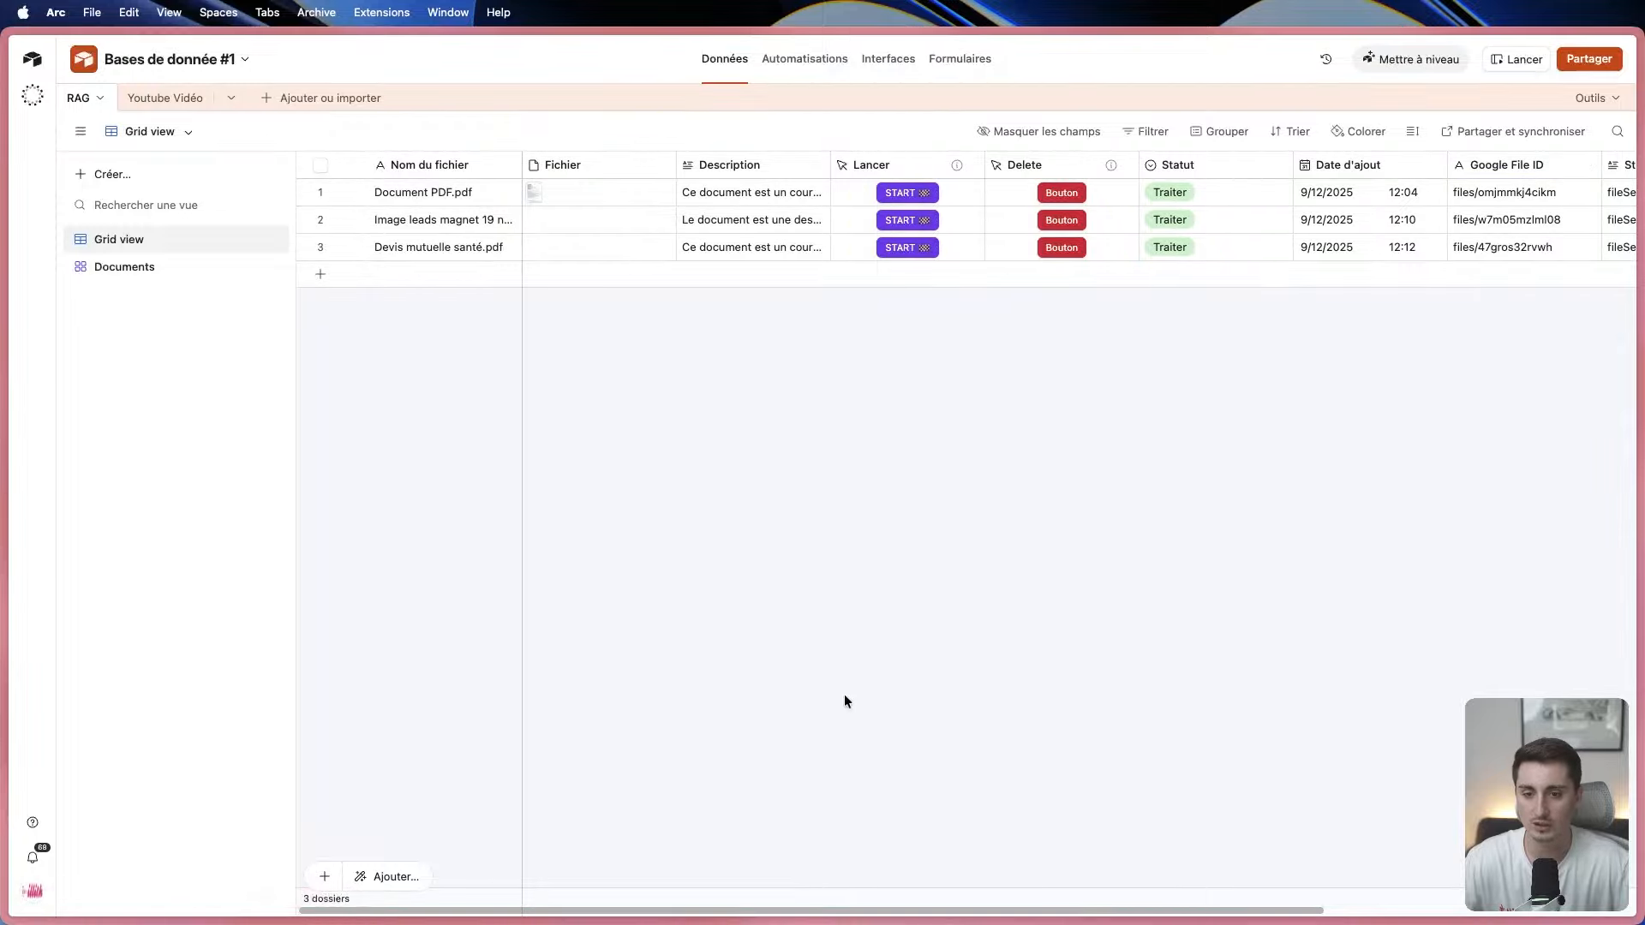
pyautogui.moveTo(587, 909); pyautogui.dragTo(793, 909)
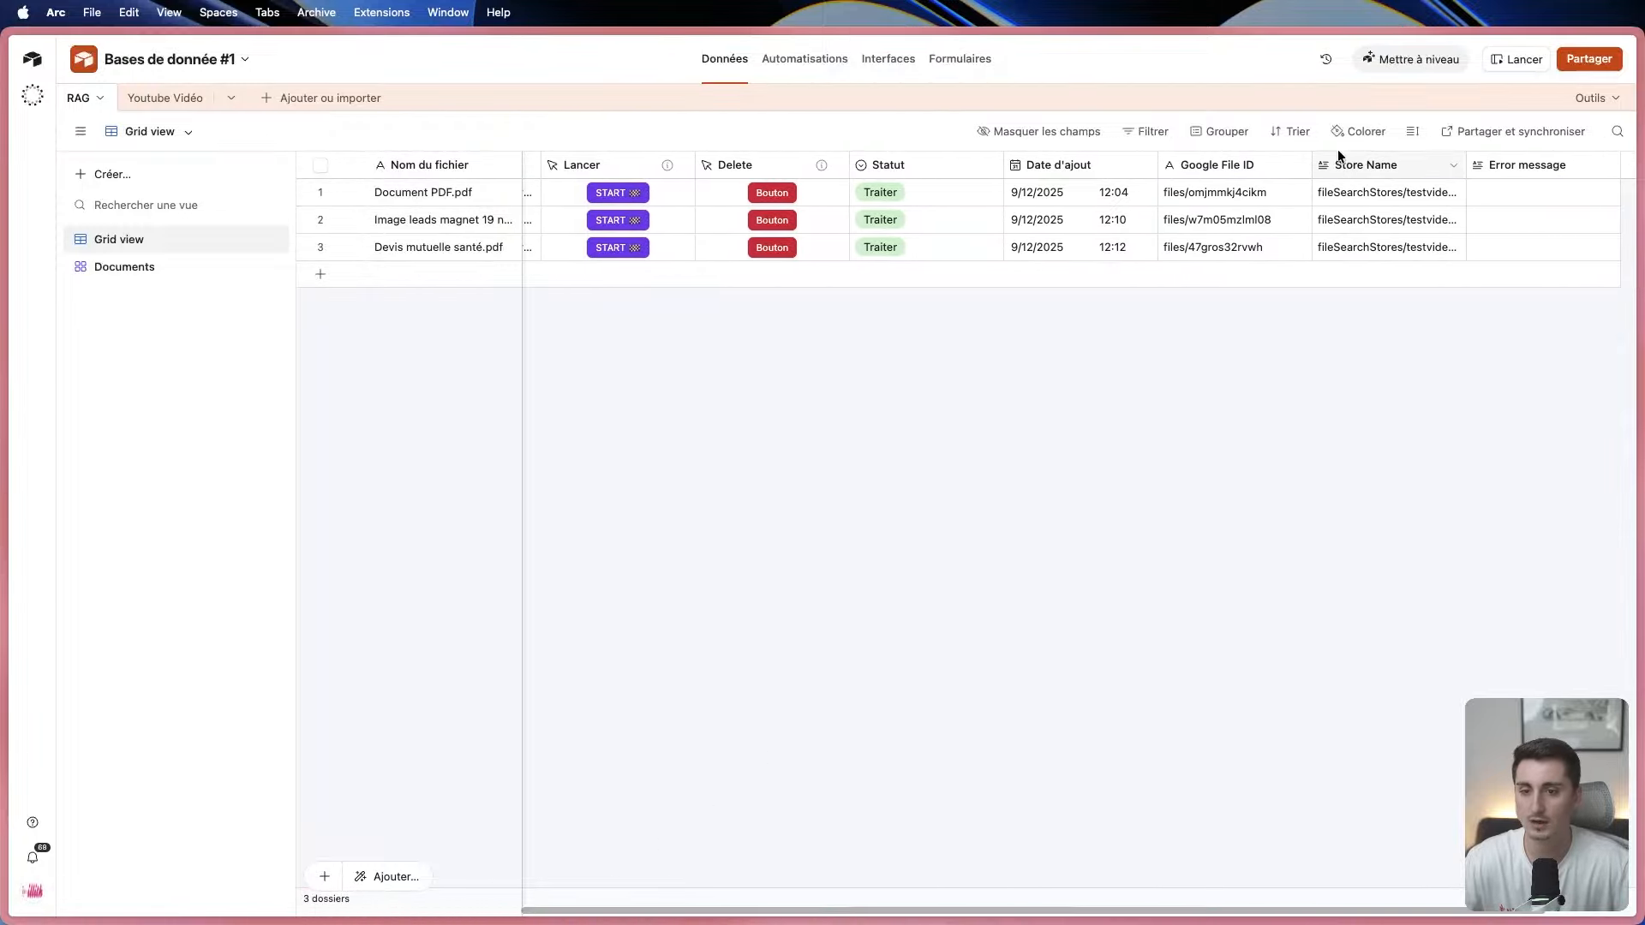
pyautogui.moveTo(1063, 913); pyautogui.dragTo(827, 910)
# Expand the Description cell of the Document PDF.pdf record and read its full text.
pyautogui.click(768, 195)
pyautogui.click(833, 195)
pyautogui.click(814, 193)
pyautogui.click(823, 191)
pyautogui.scroll(-2, 1041, 356)
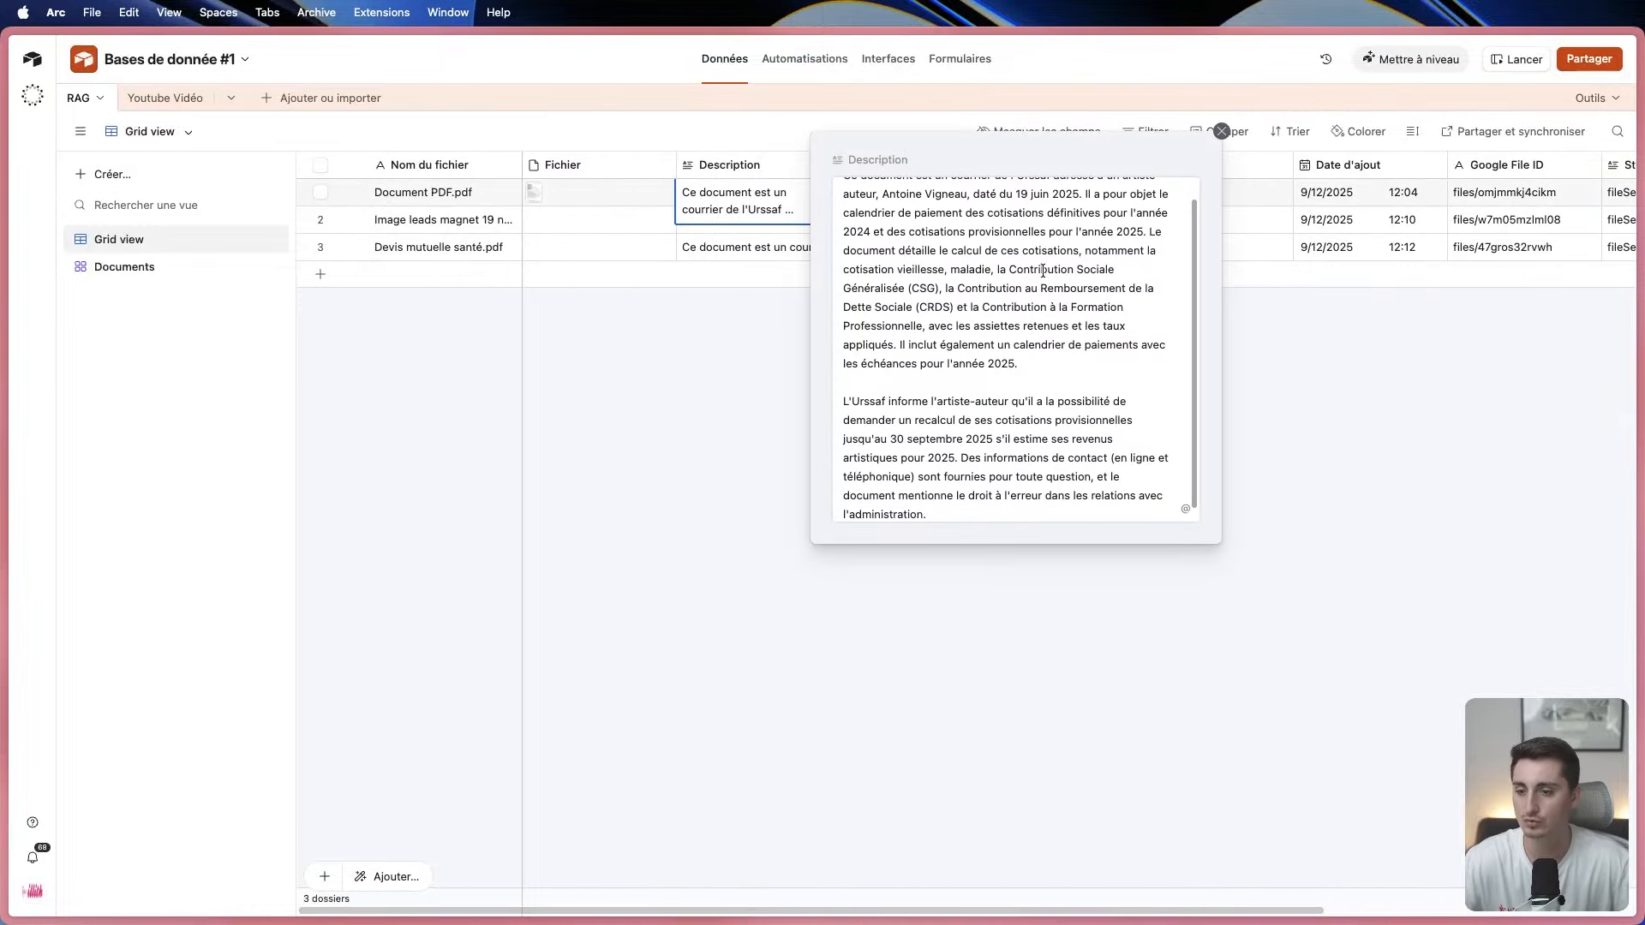
pyautogui.scroll(2, 969, 194)
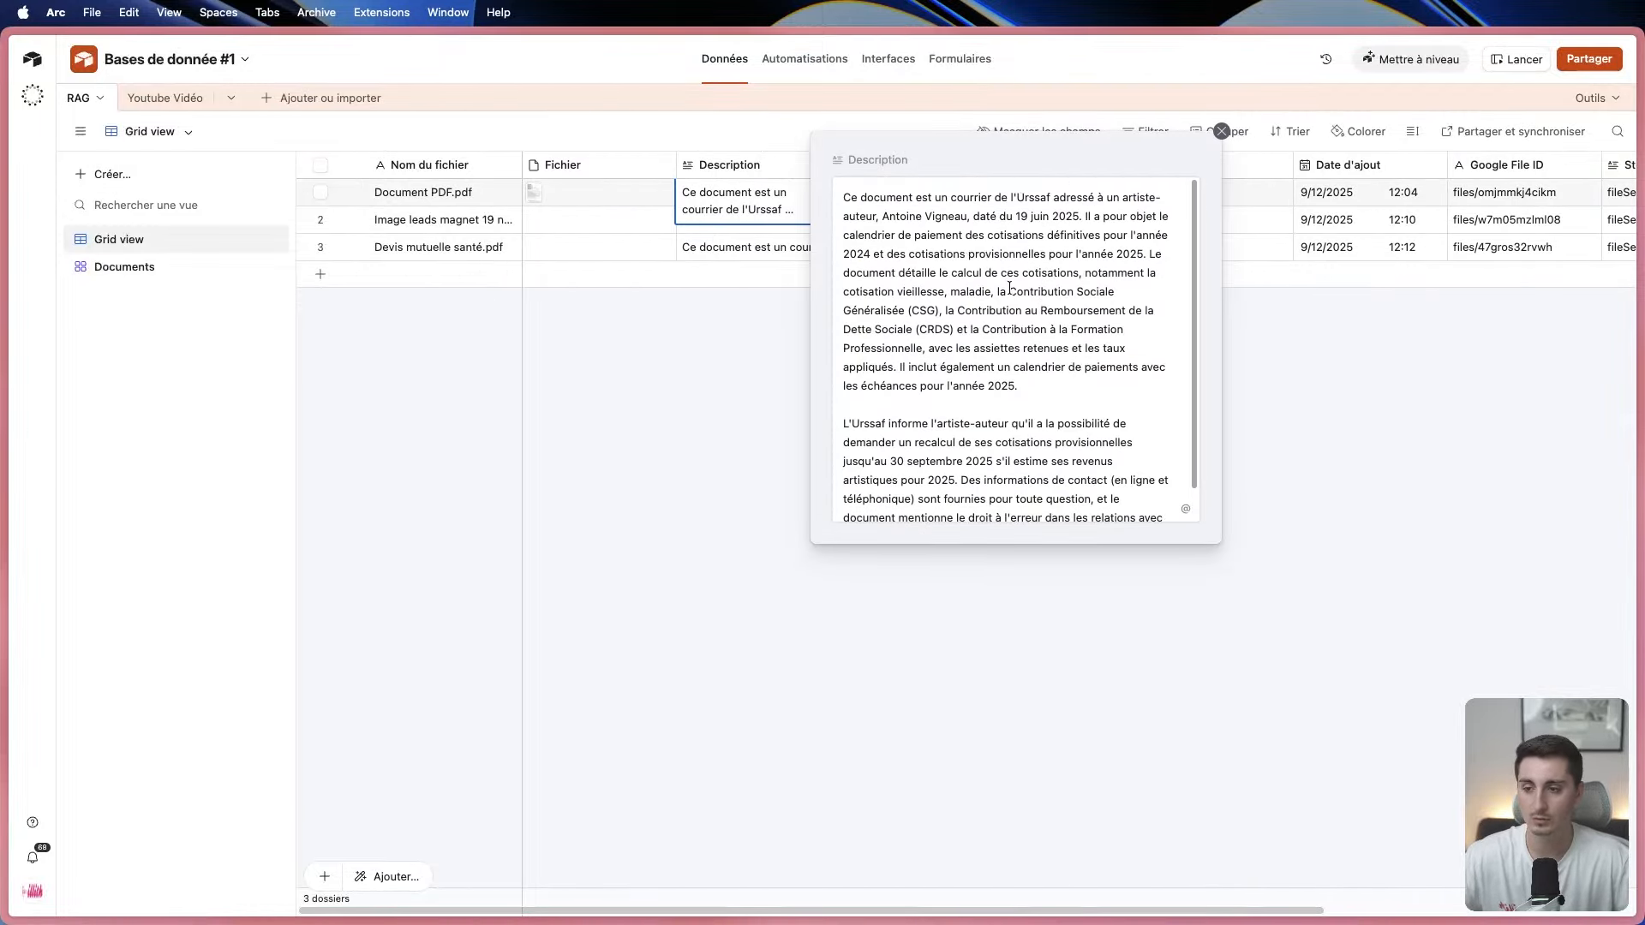
pyautogui.click(1223, 133)
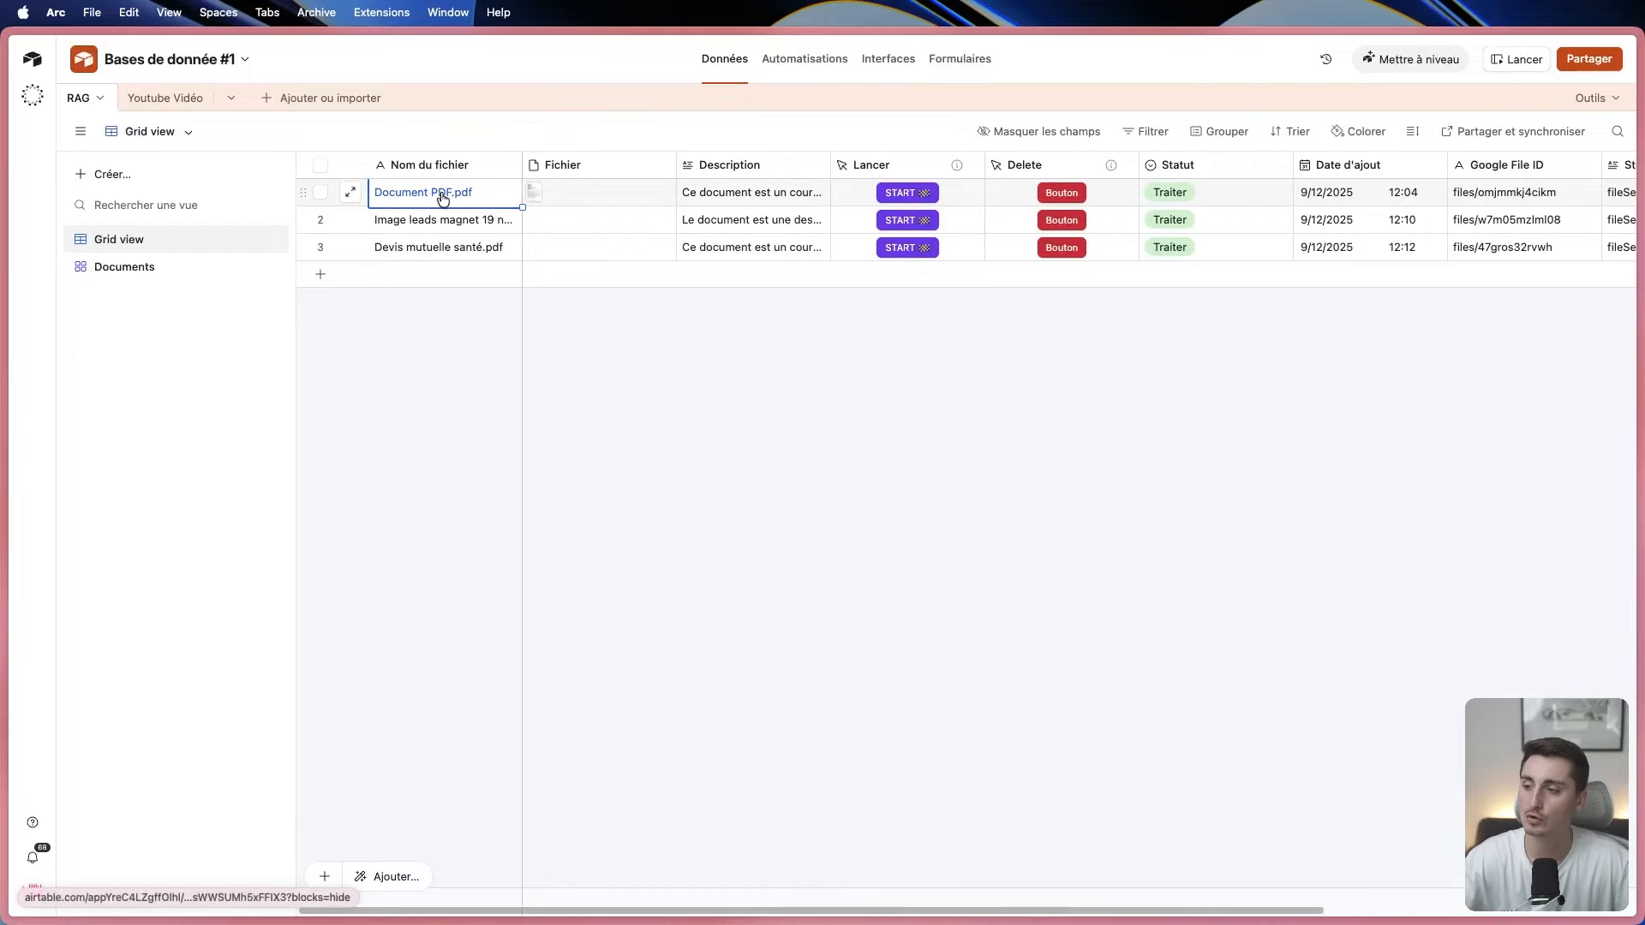
# Preview the file attached to the Document PDF.pdf record and compare it with the record's expanded description.
pyautogui.click(543, 193)
pyautogui.click(534, 194)
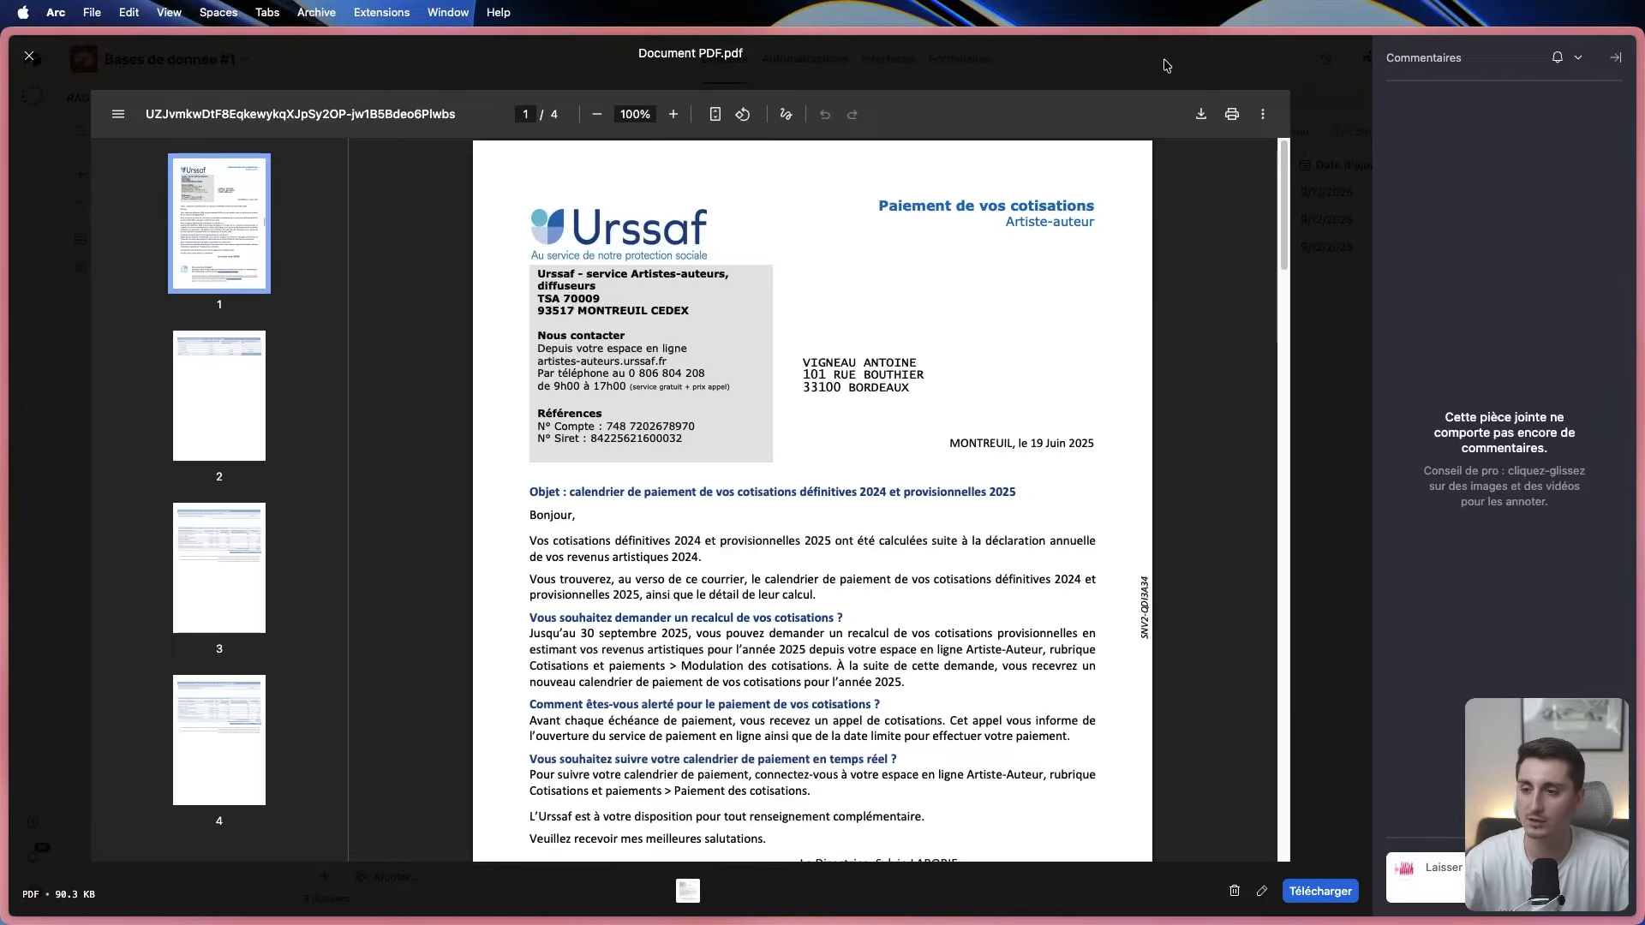
pyautogui.press('Escape')
pyautogui.click(744, 192)
pyautogui.click(821, 193)
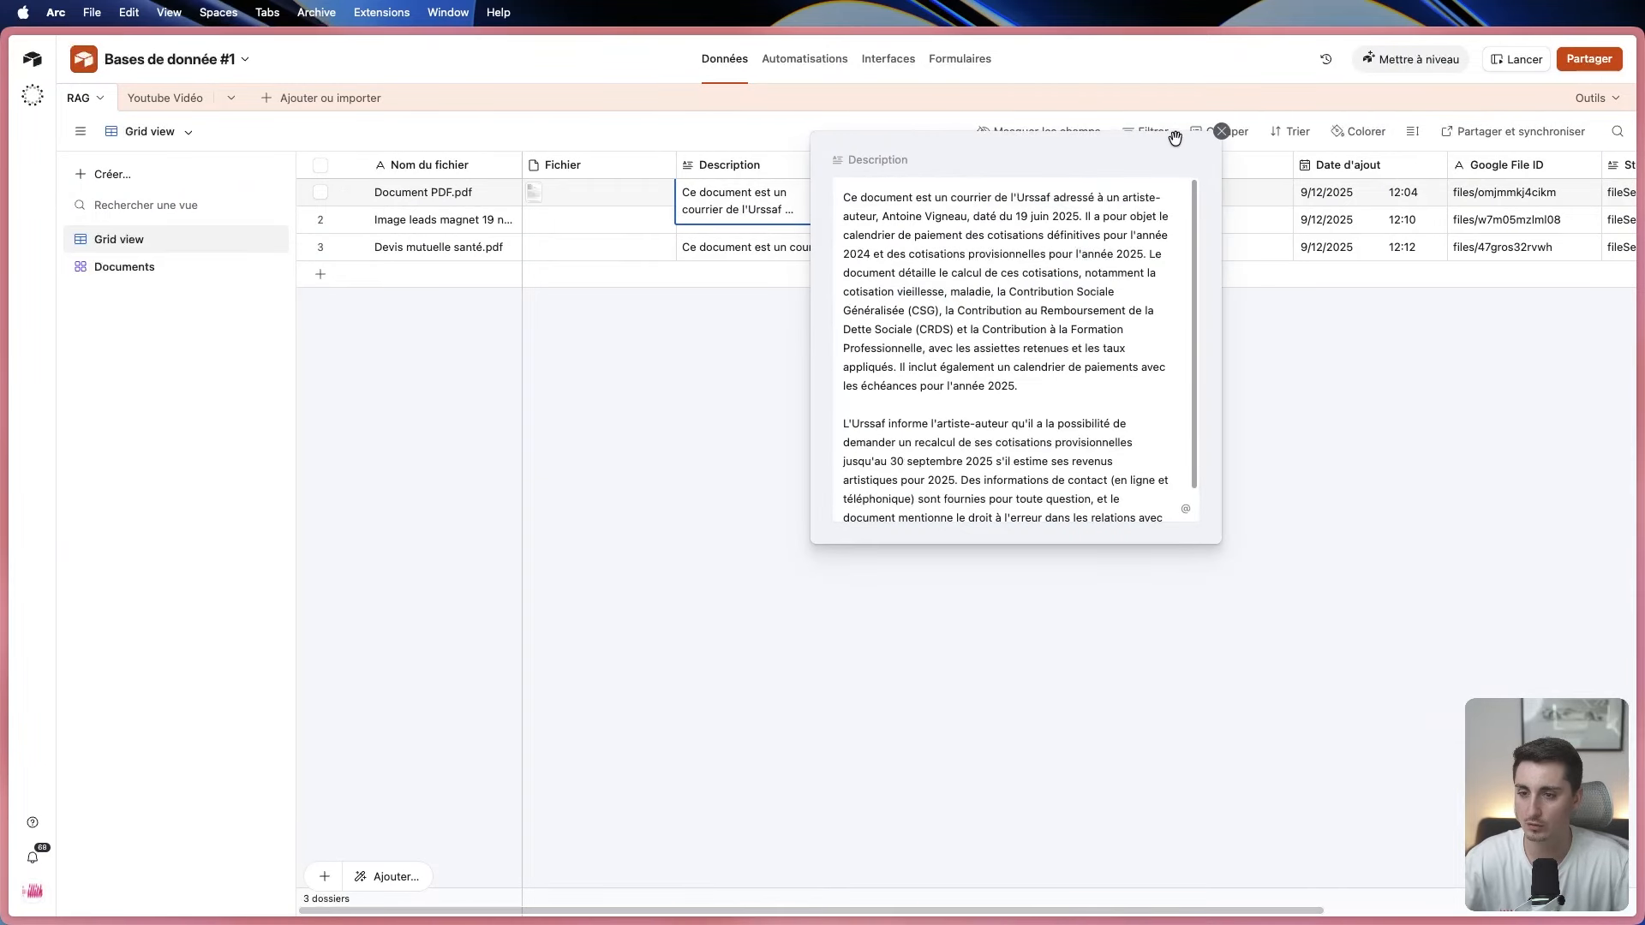
pyautogui.click(1222, 139)
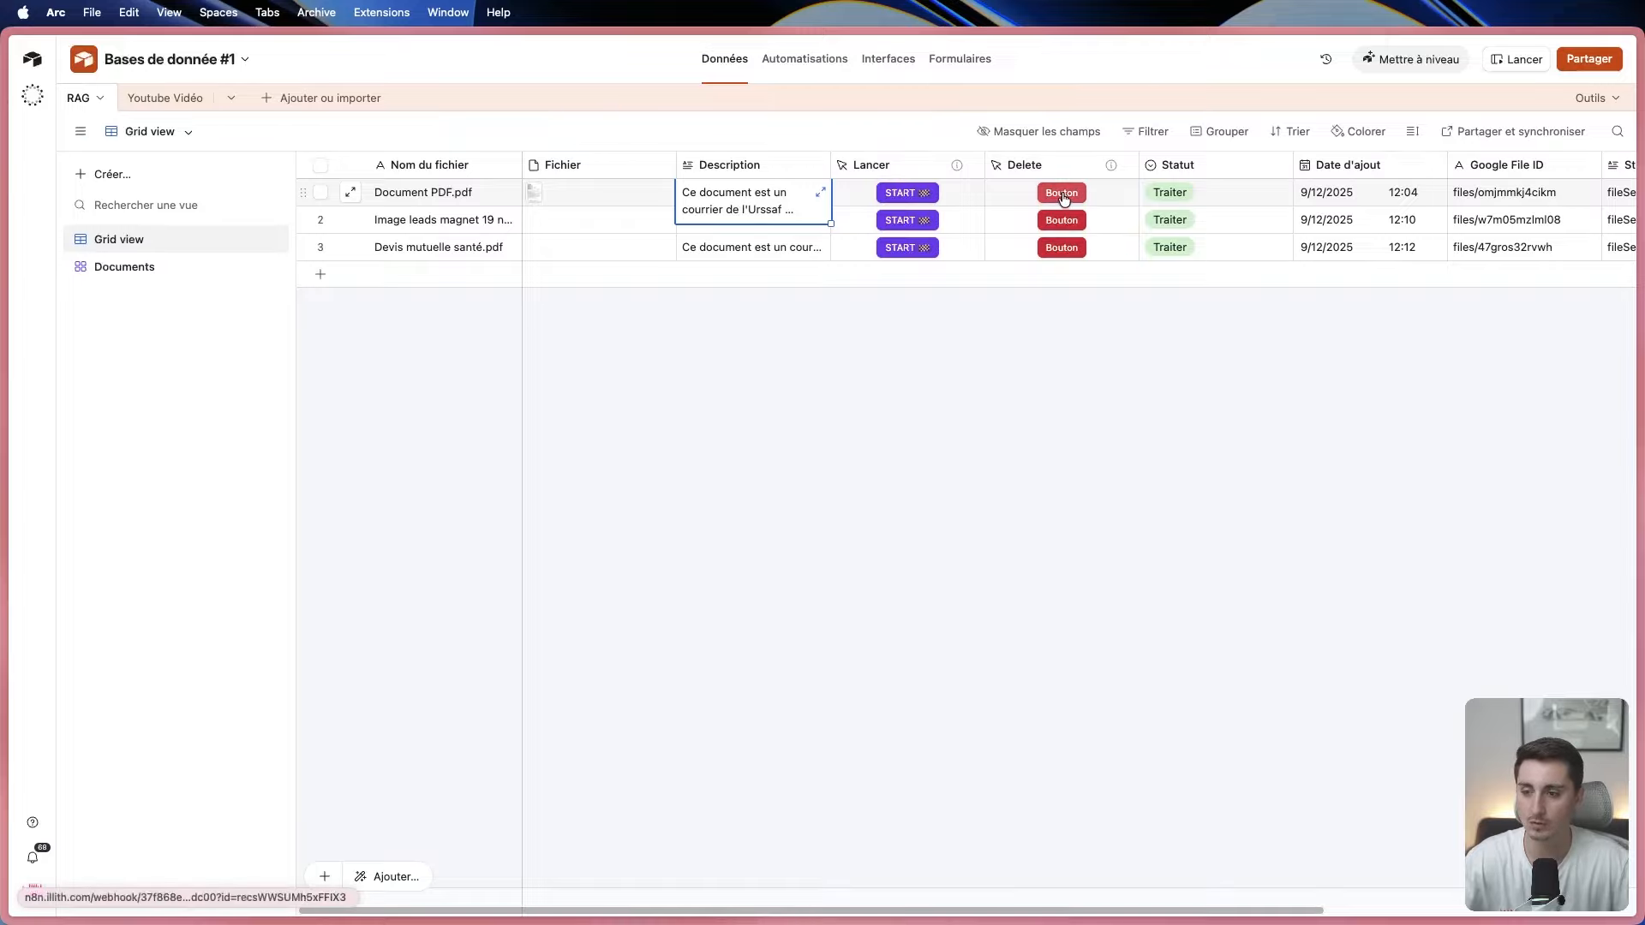
# Delete all three records from the RAG table.
pyautogui.click(321, 192)
pyautogui.click(321, 221)
pyautogui.click(321, 248)
pyautogui.rightClick(479, 219)
pyautogui.click(591, 292)
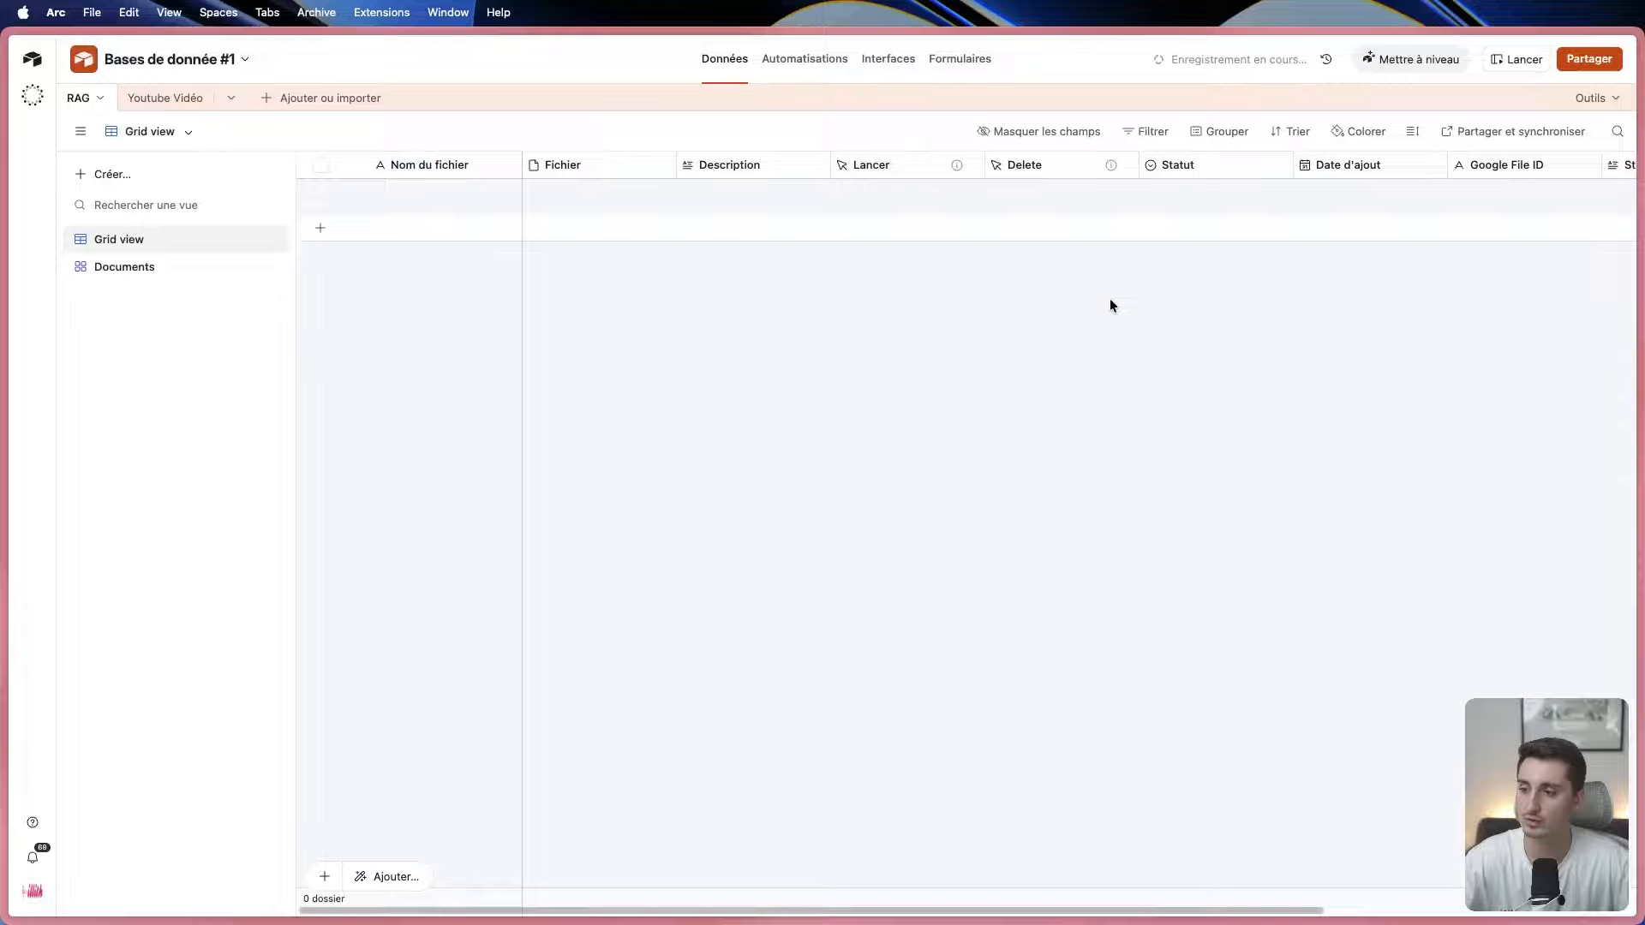
# Look over the Youtube Vidéo table and the base's Automatisations, Interfaces and Formulaires sections, then return to the RAG table.
pyautogui.click(150, 103)
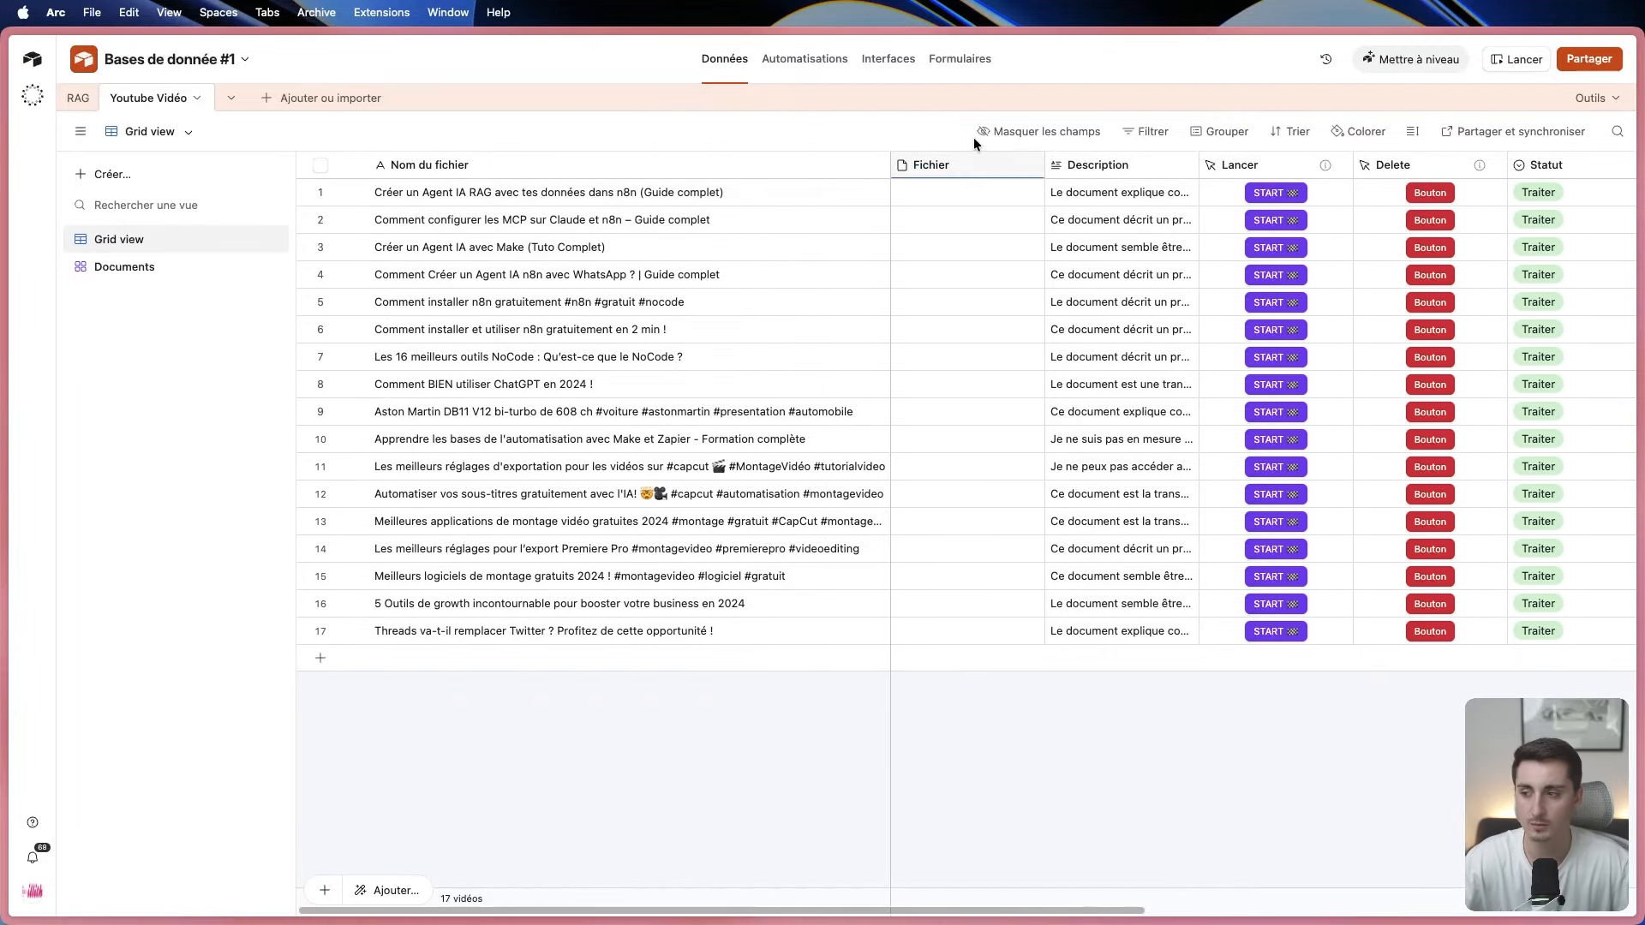
pyautogui.click(79, 99)
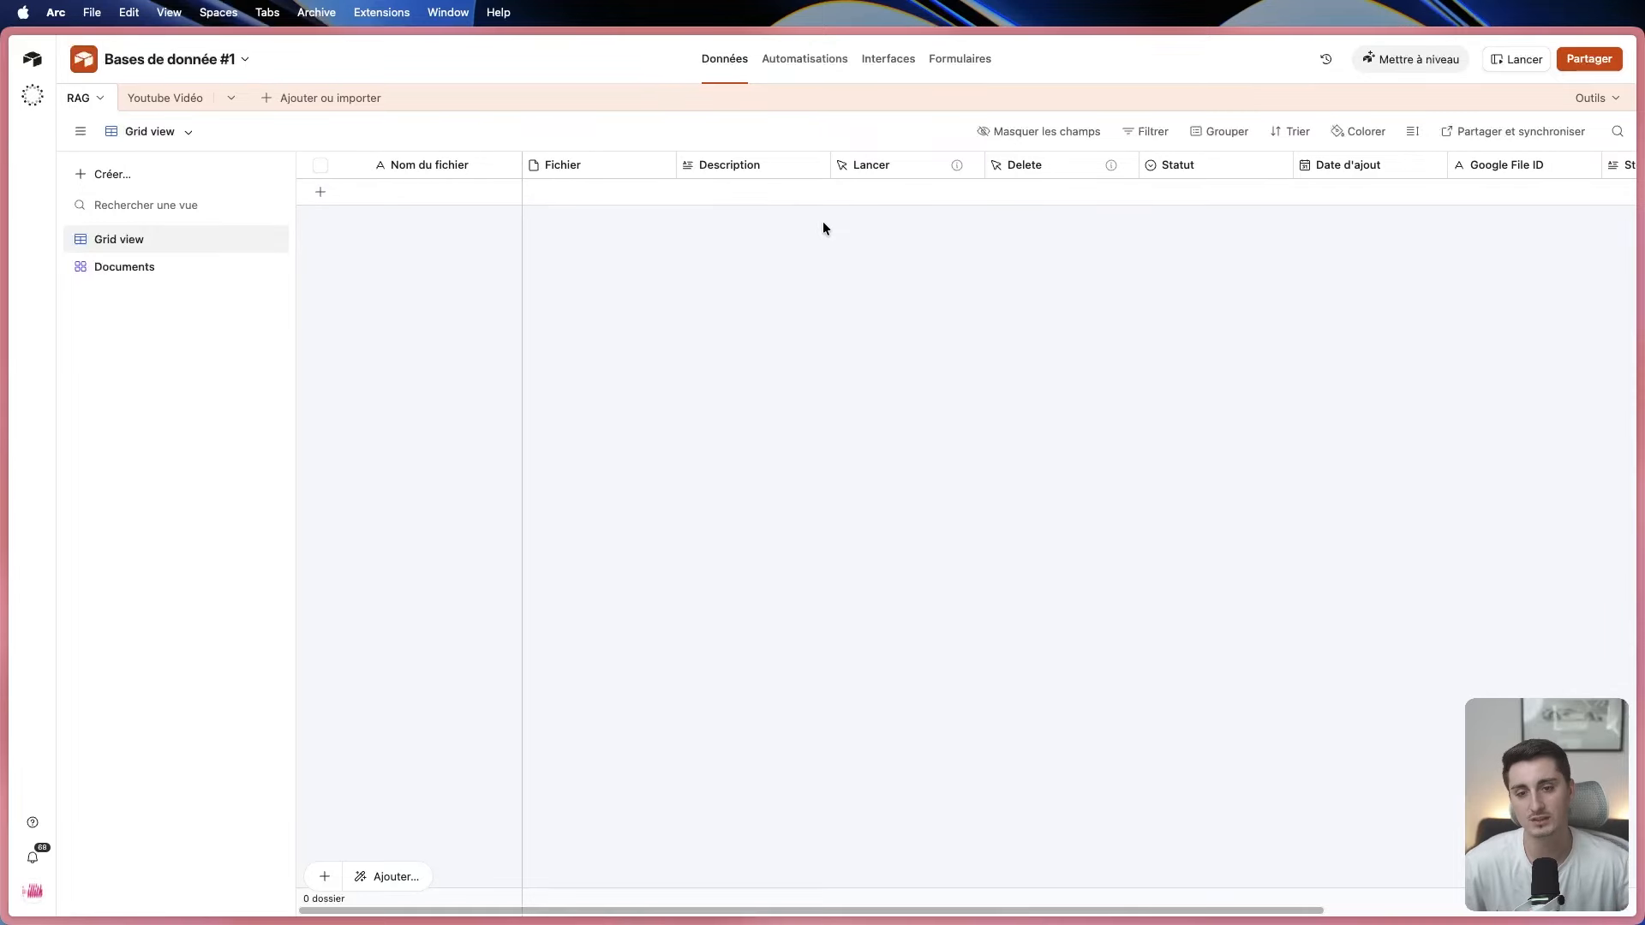
pyautogui.click(821, 60)
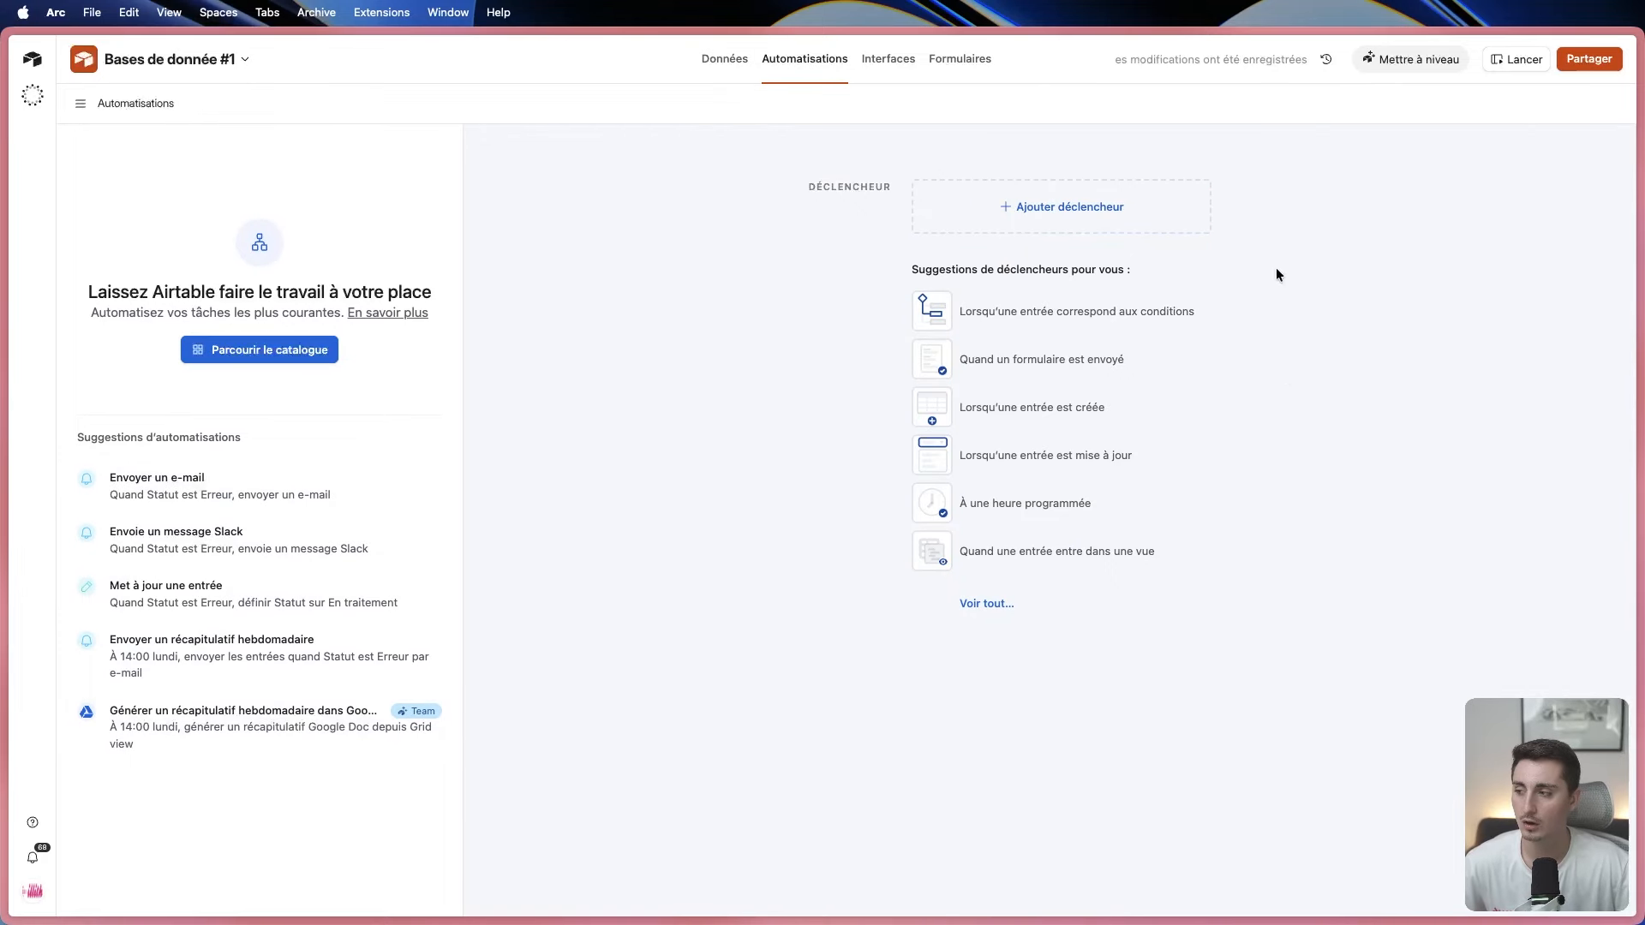
pyautogui.click(882, 62)
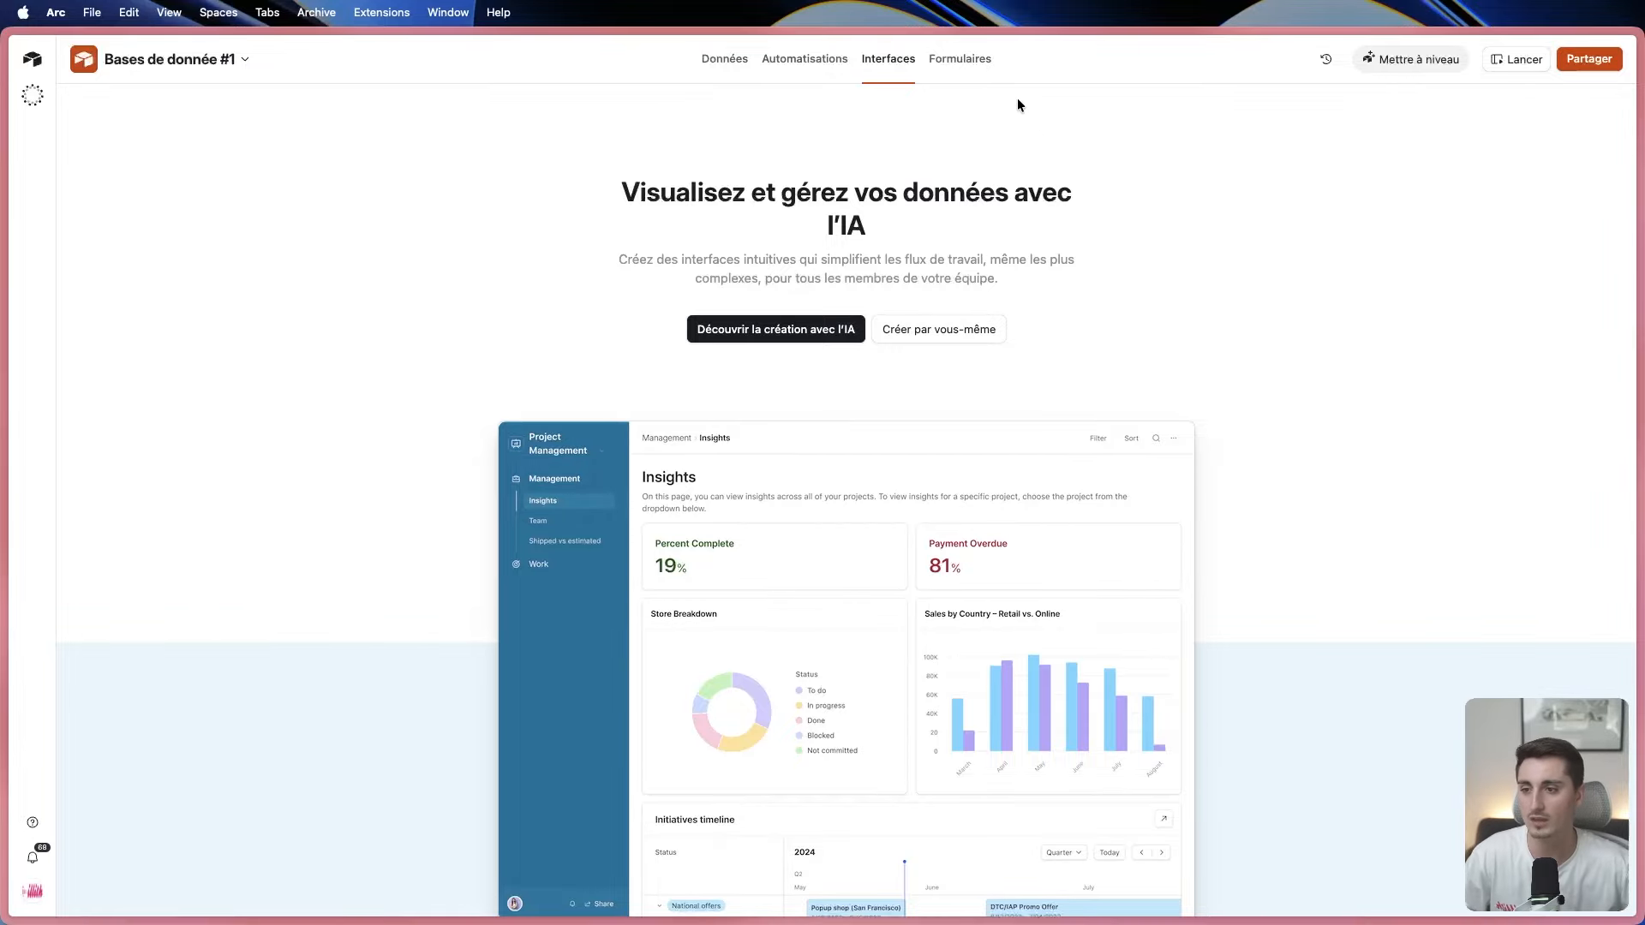
pyautogui.click(970, 60)
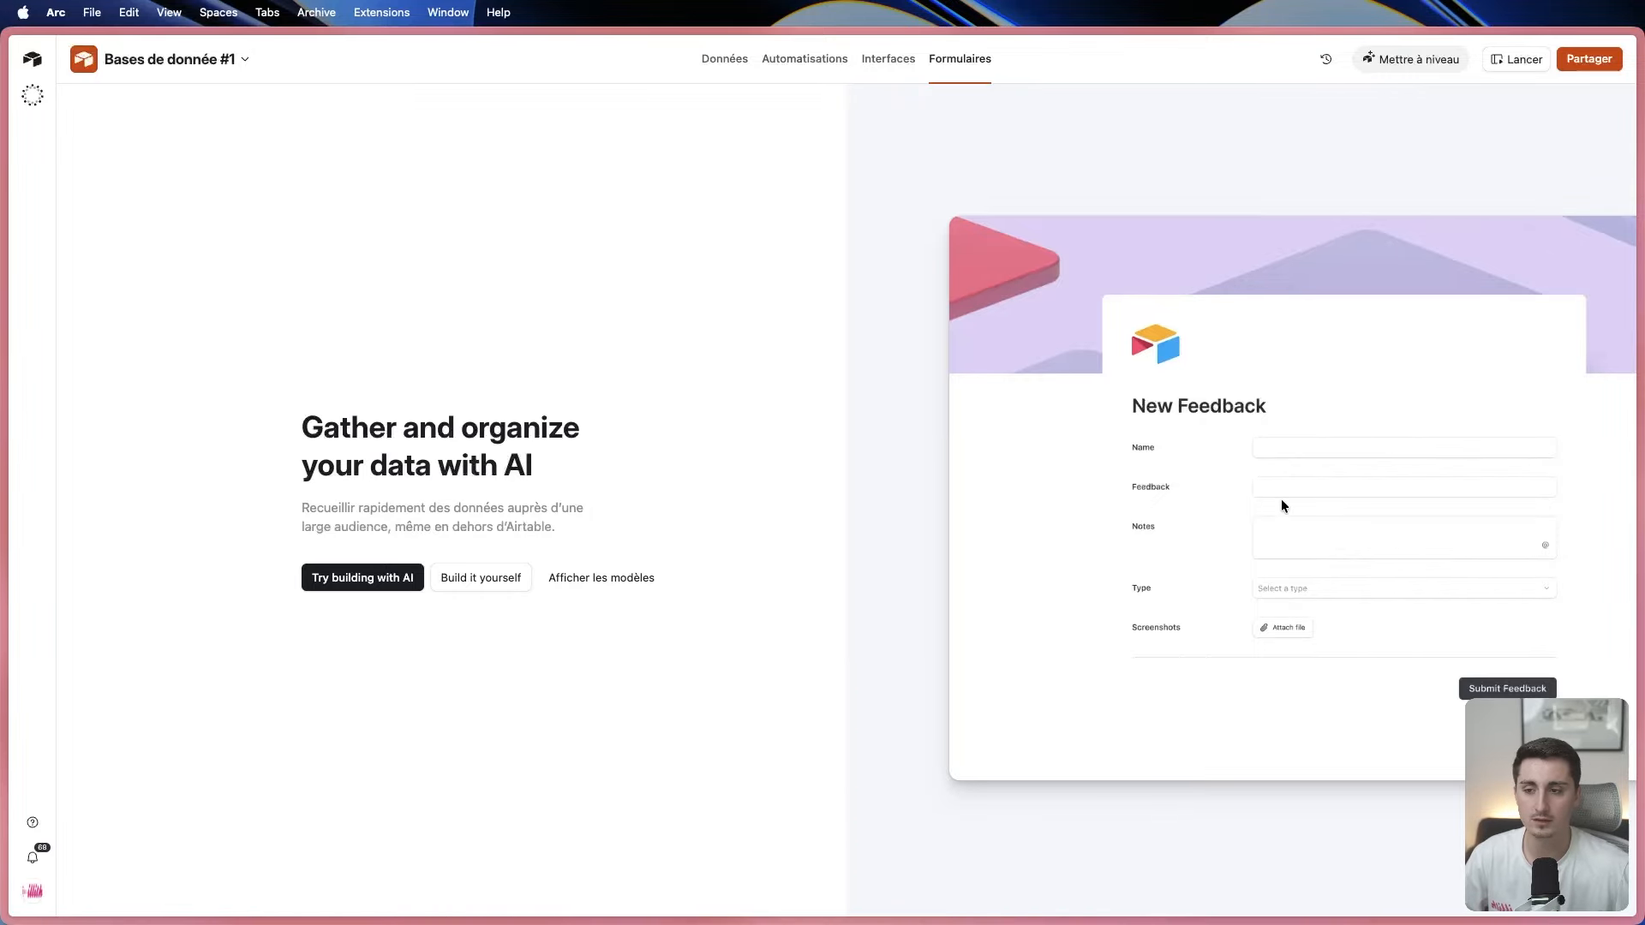
pyautogui.click(794, 59)
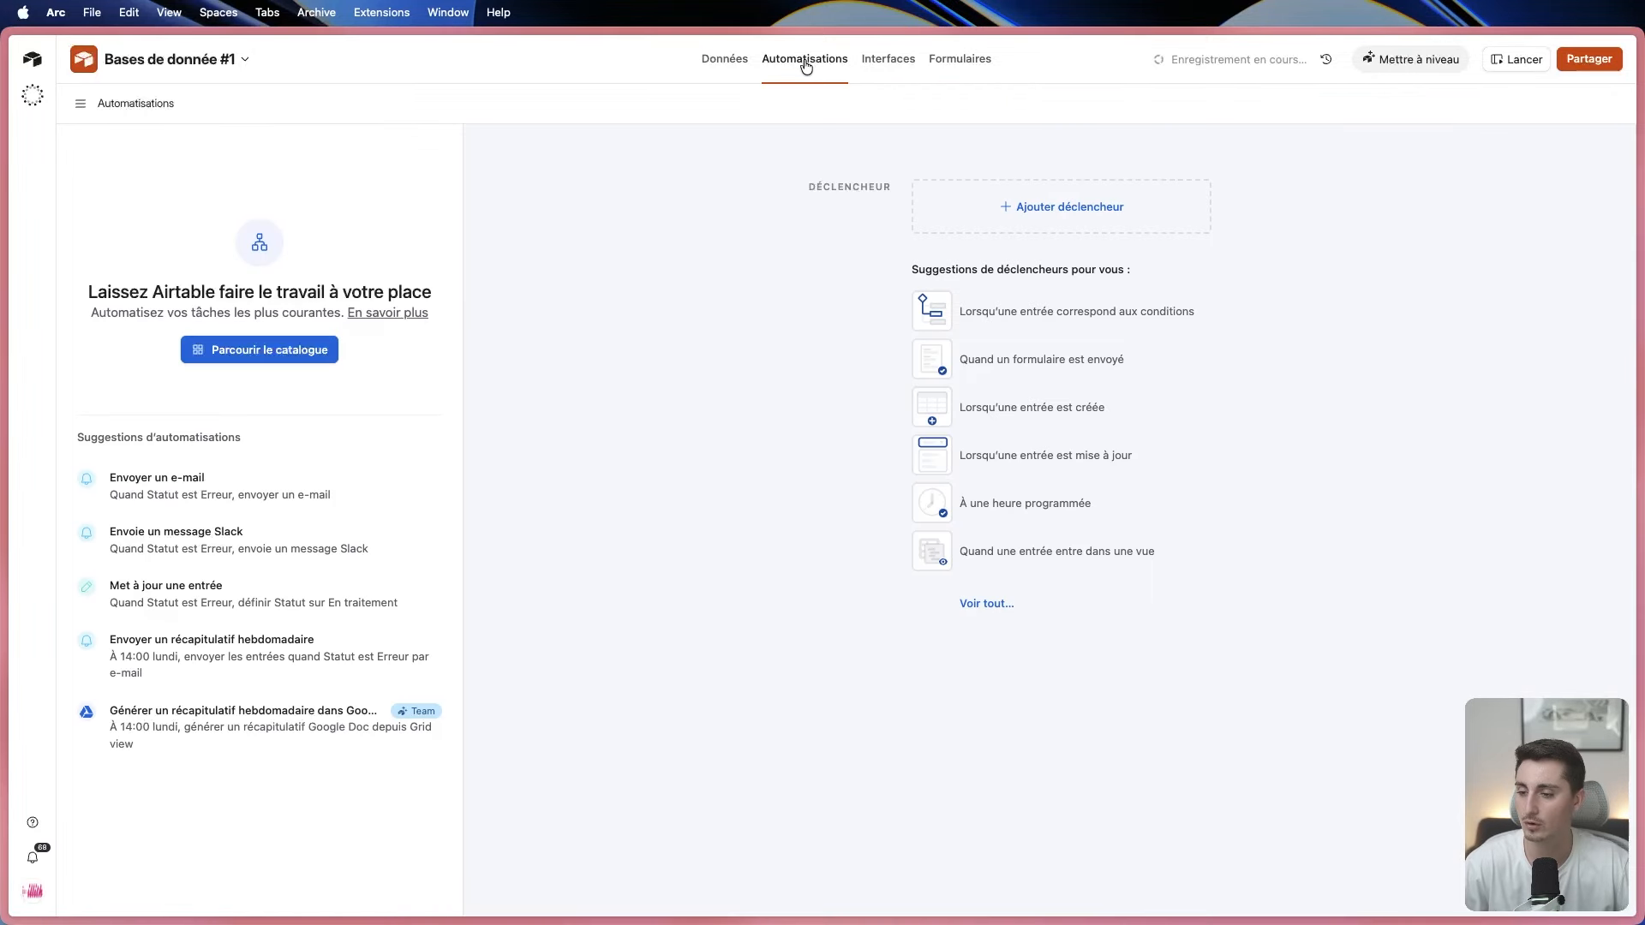
pyautogui.click(728, 59)
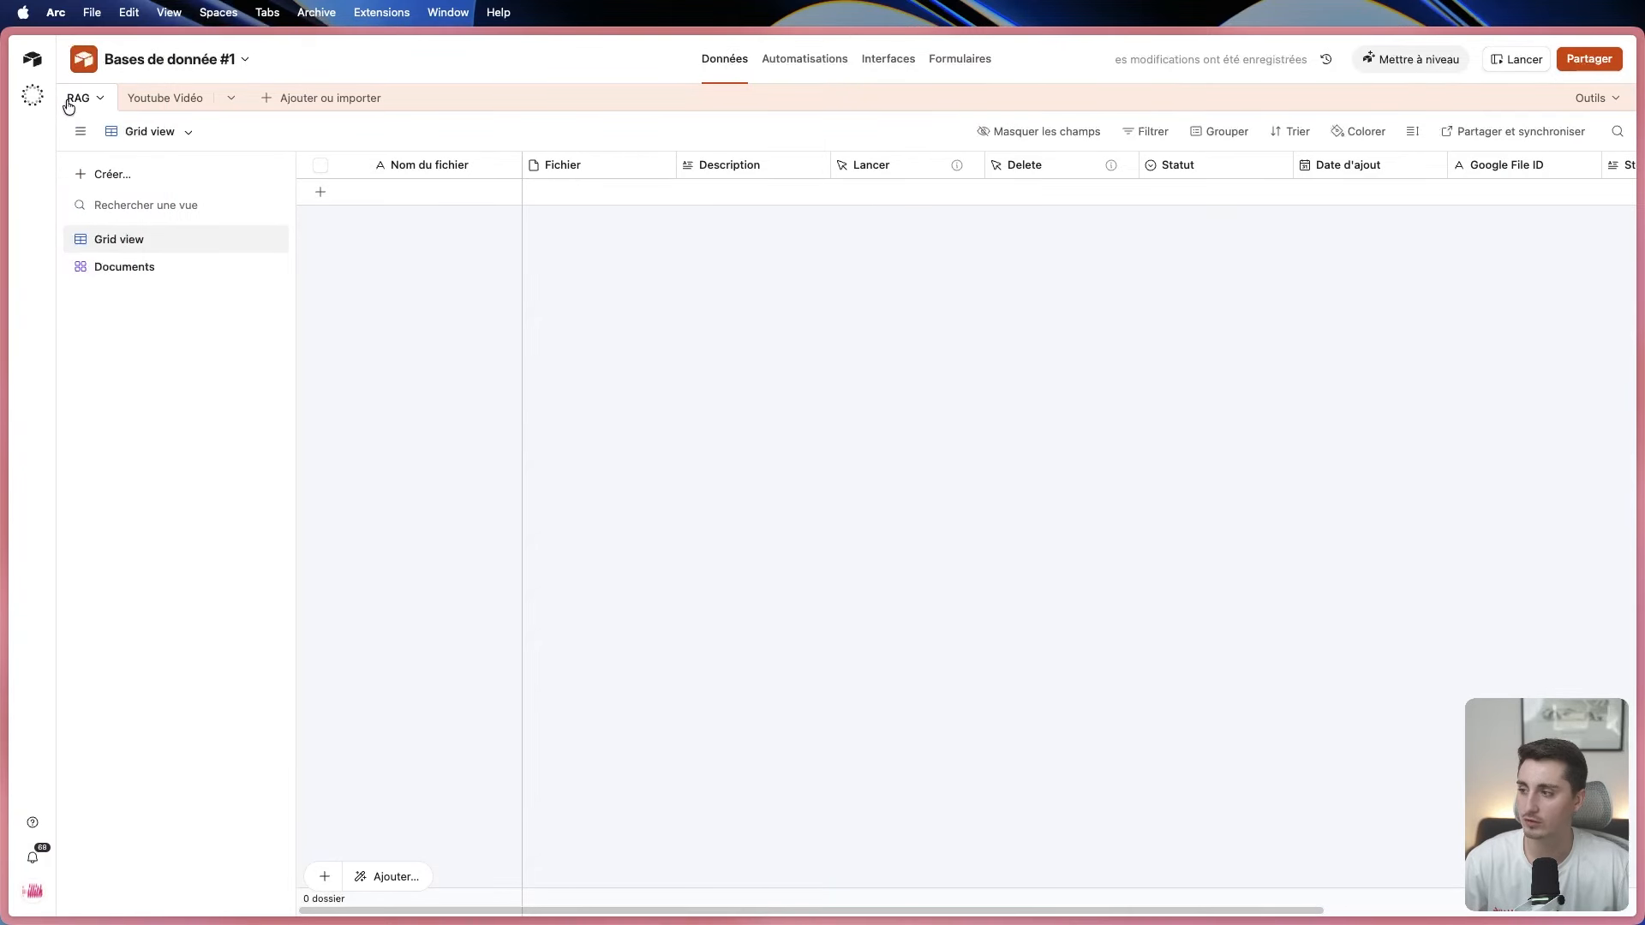
pyautogui.moveTo(2, 338)
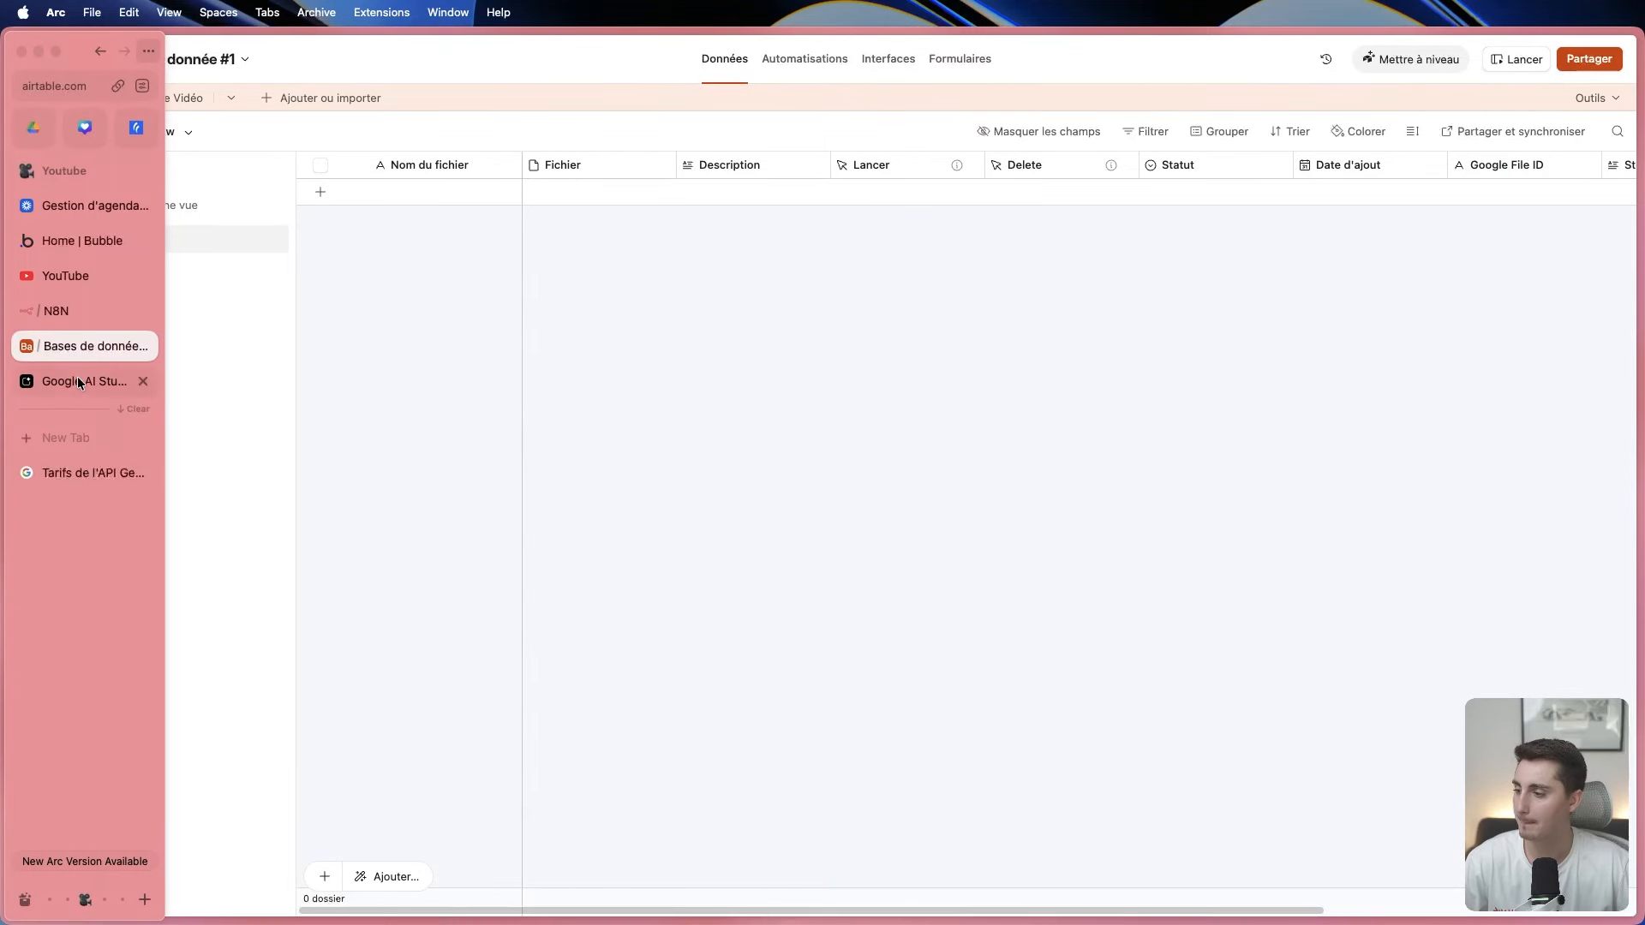
# Switch to n8n, move the Start webhook node up nearer the Level 1 pipeline and copy its test URL.
pyautogui.click(70, 314)
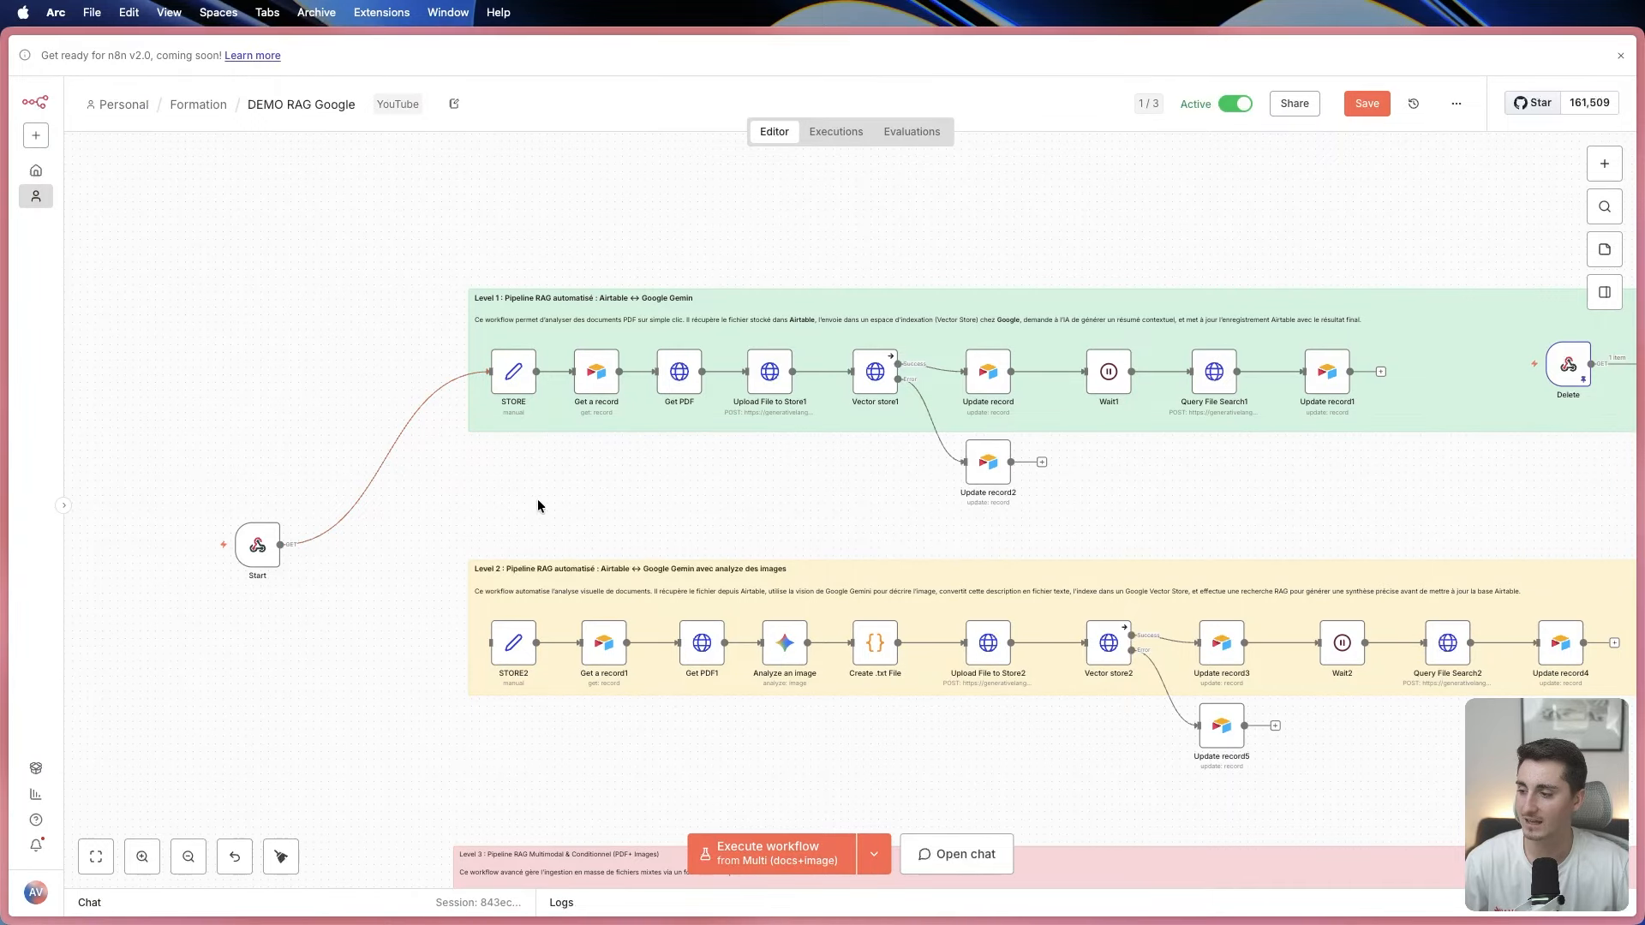
pyautogui.moveTo(262, 551)
pyautogui.moveTo(266, 557); pyautogui.dragTo(275, 477)
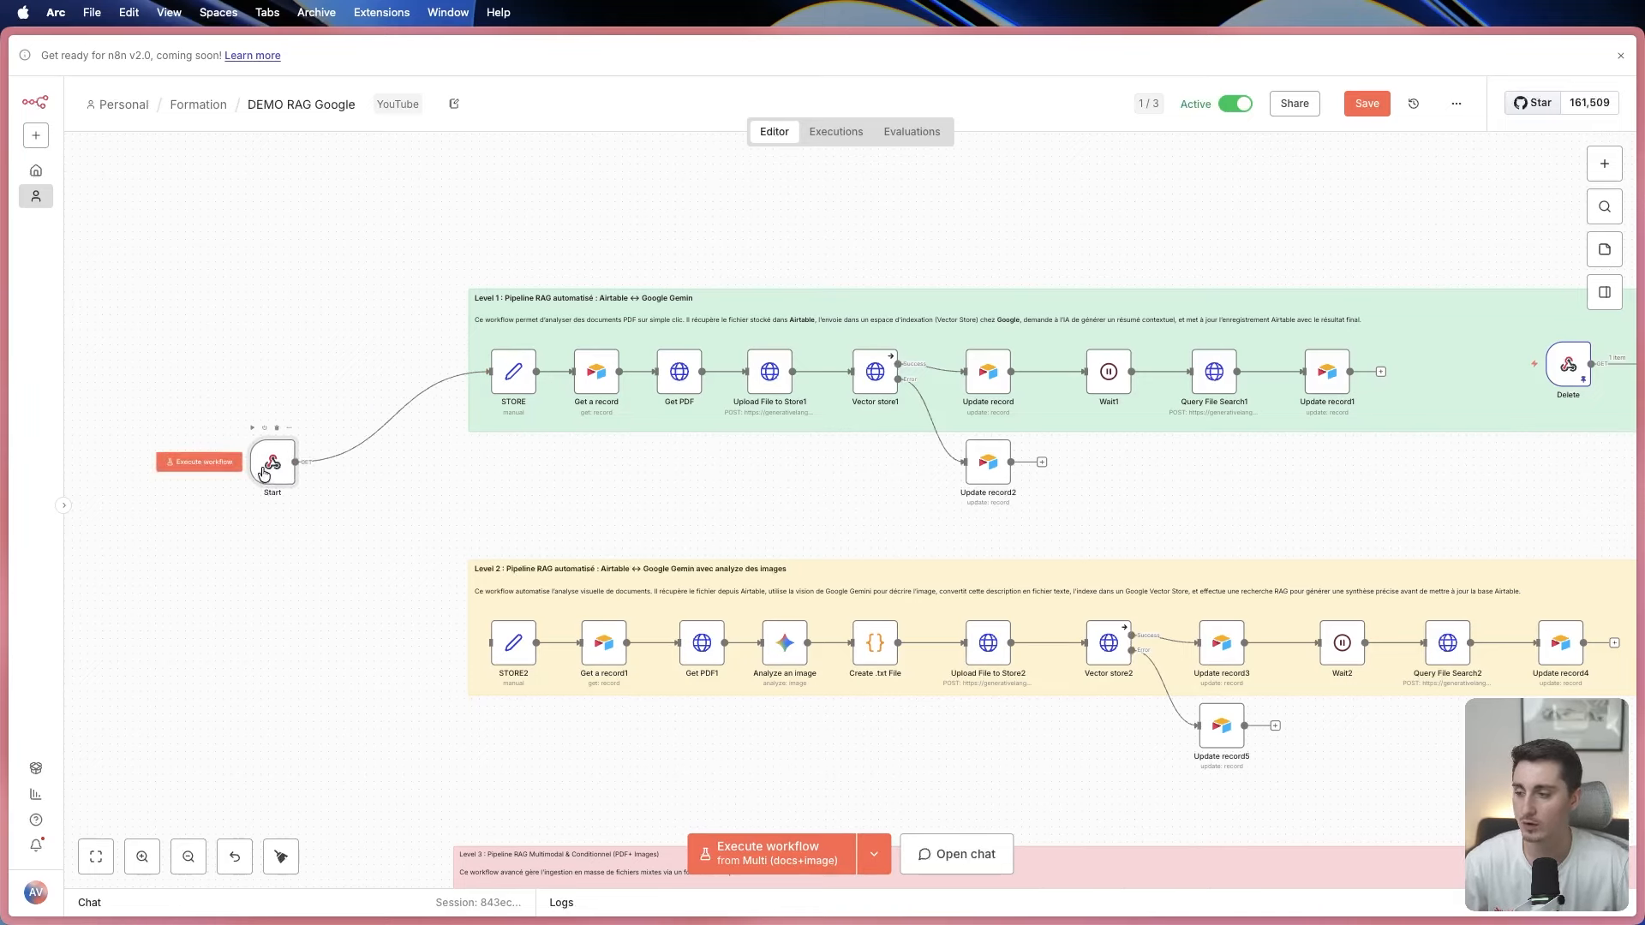
pyautogui.doubleClick(270, 465)
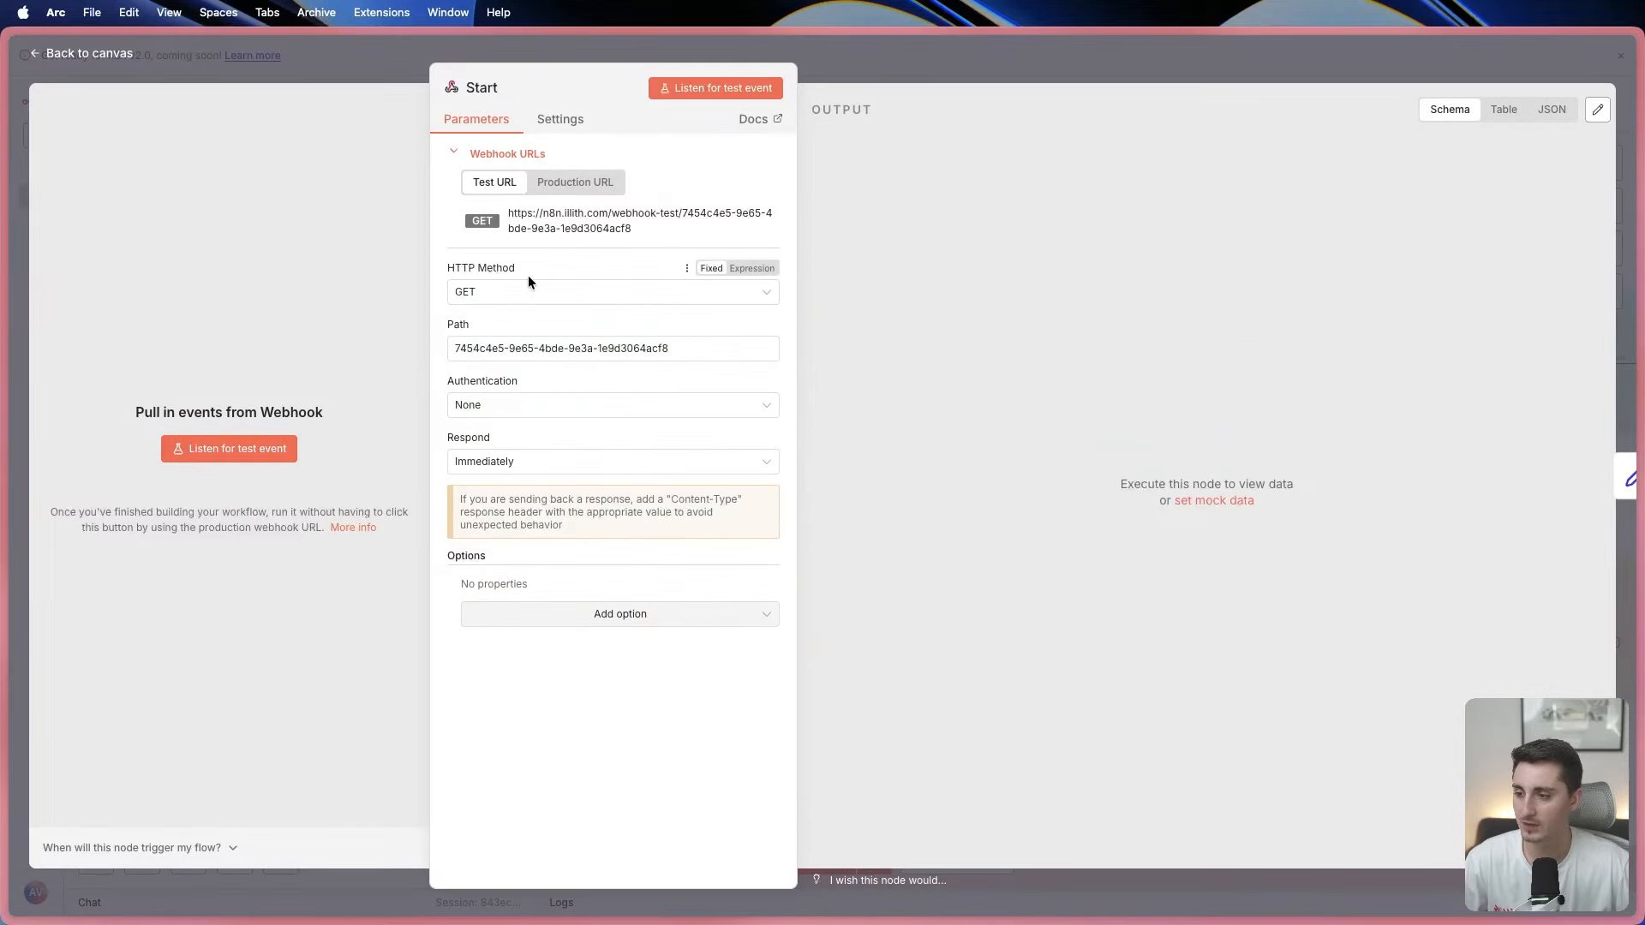
pyautogui.click(587, 185)
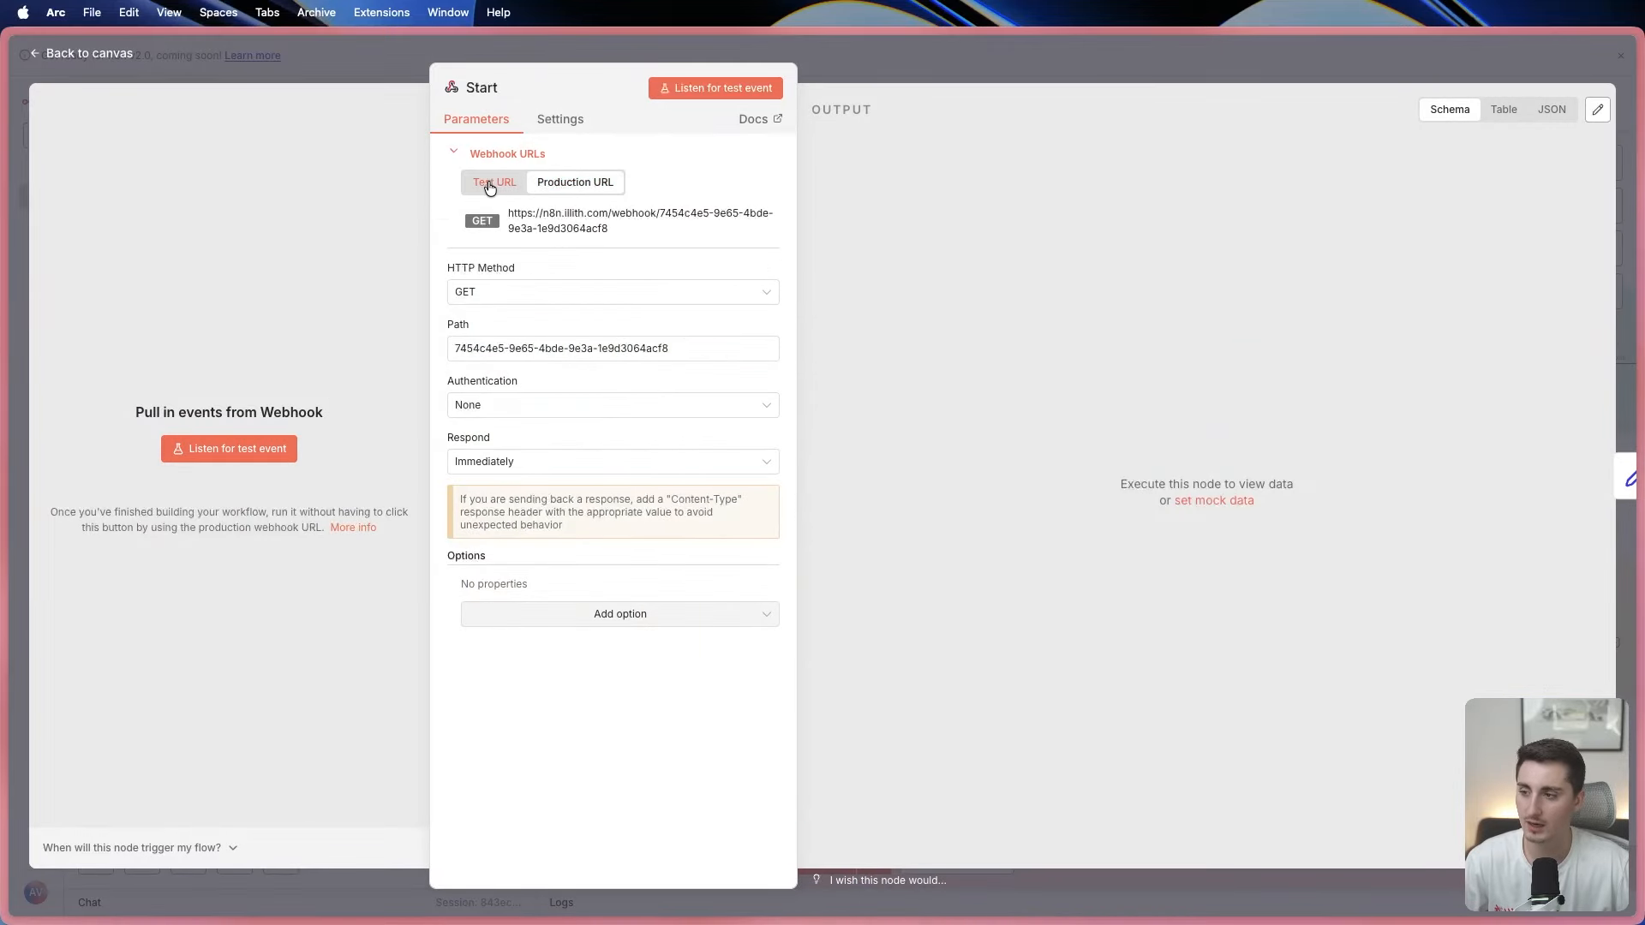
pyautogui.click(491, 182)
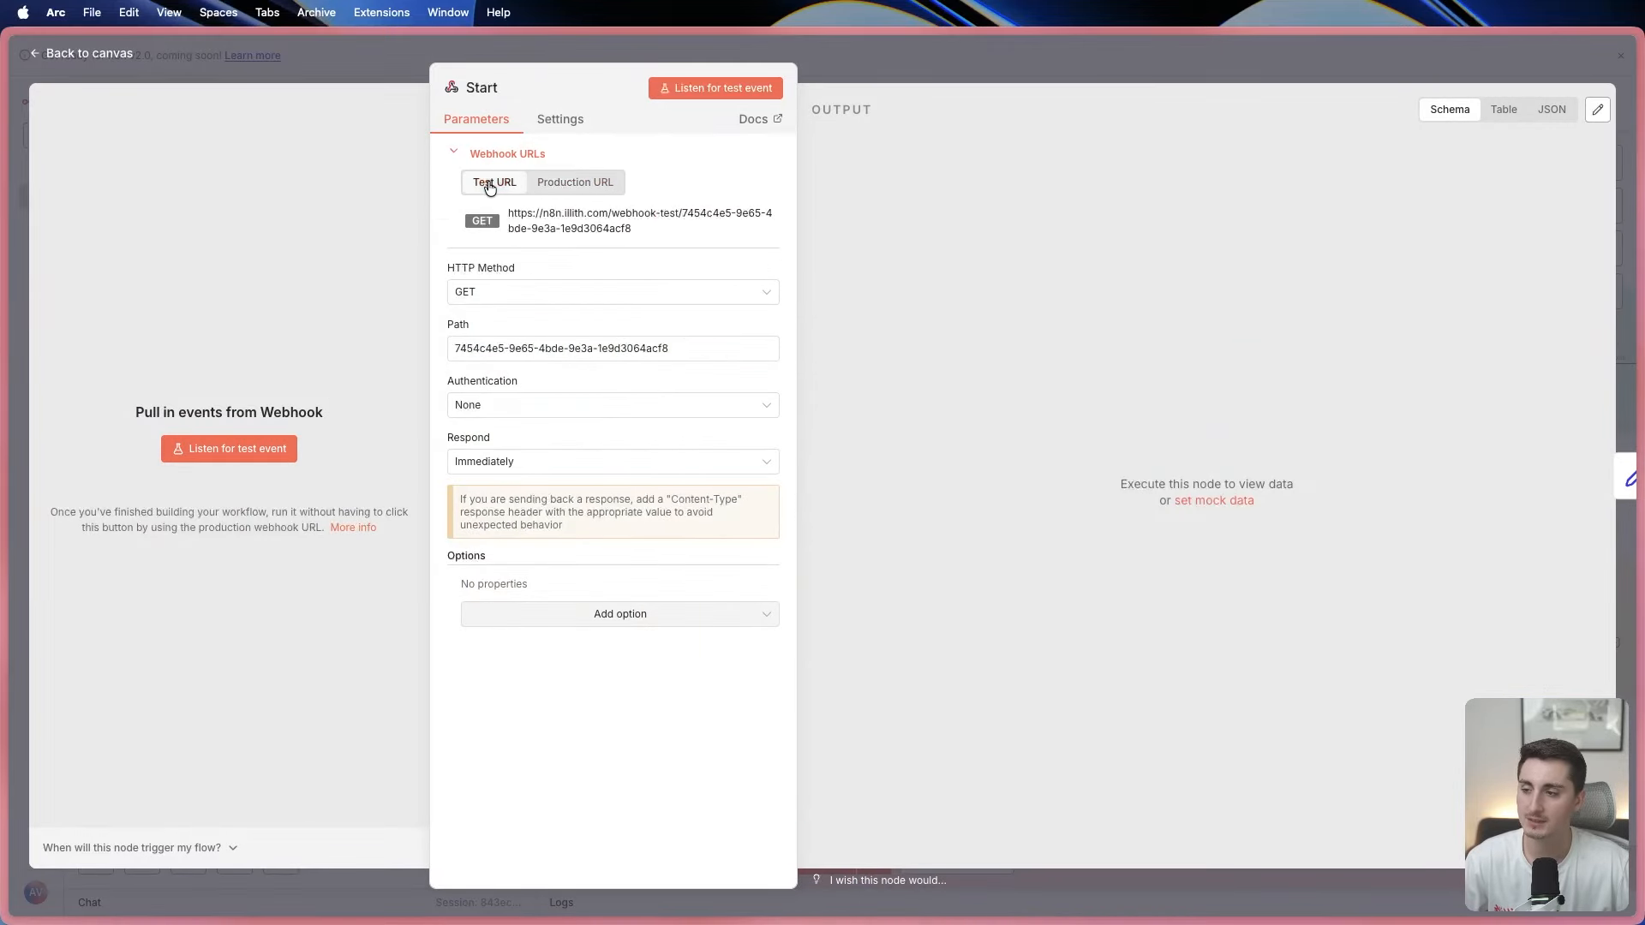
pyautogui.click(561, 225)
pyautogui.click(388, 68)
# Switch to Airtable and examine the webhook URL formula of the Lancer button field, leaving its settings without saving.
pyautogui.moveTo(56, 304)
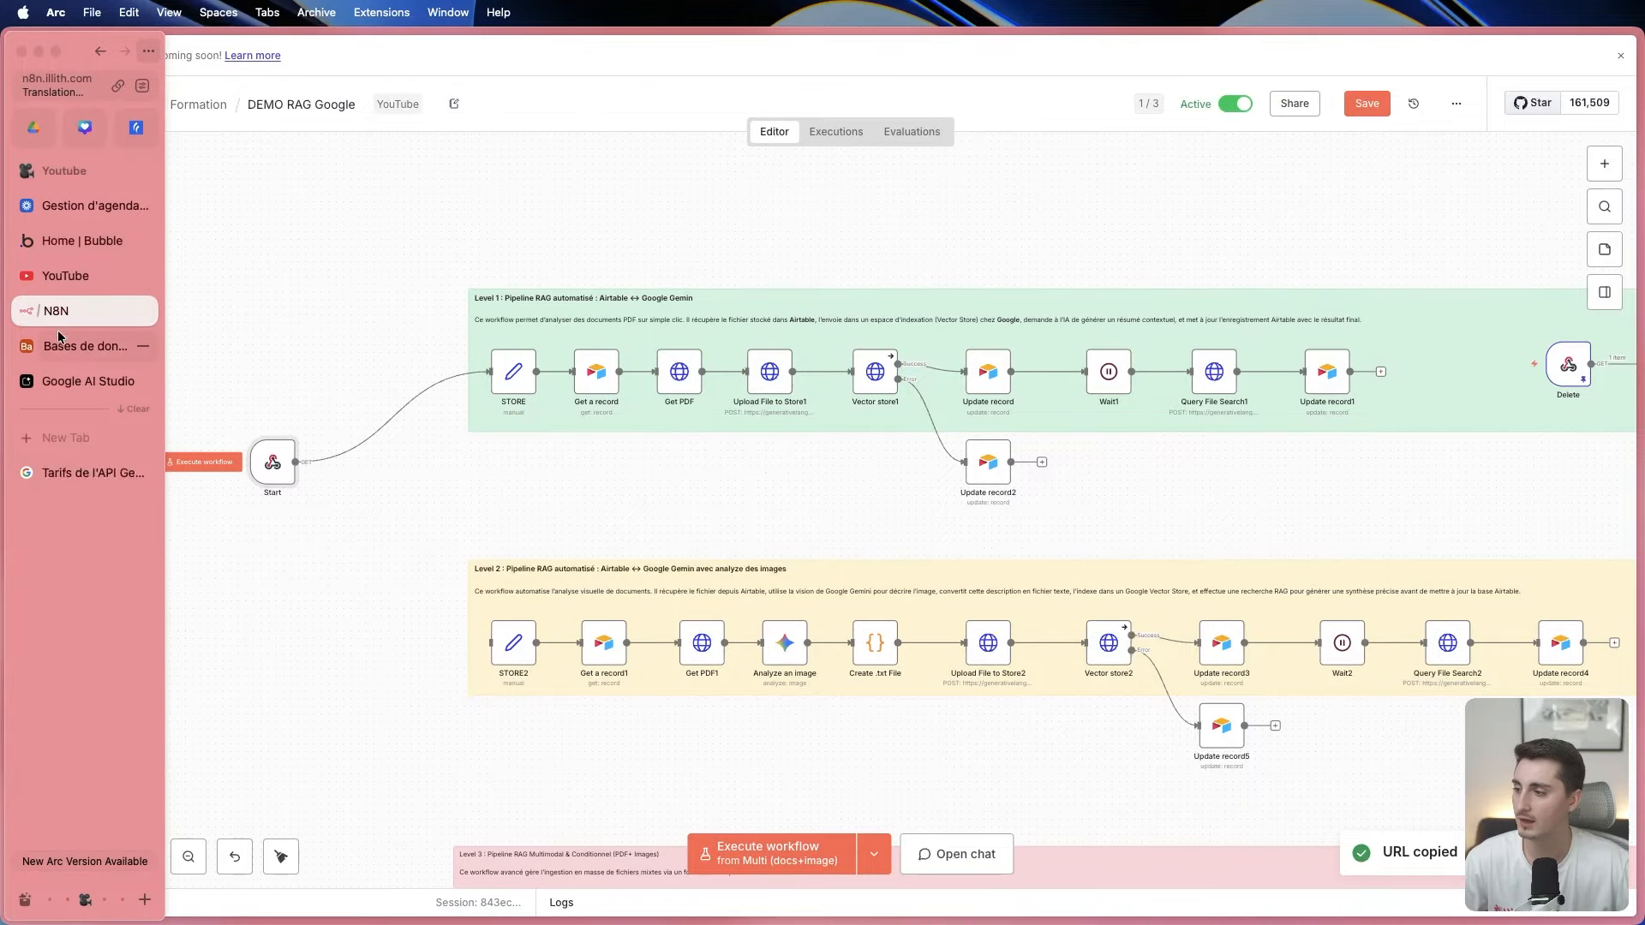
pyautogui.click(86, 347)
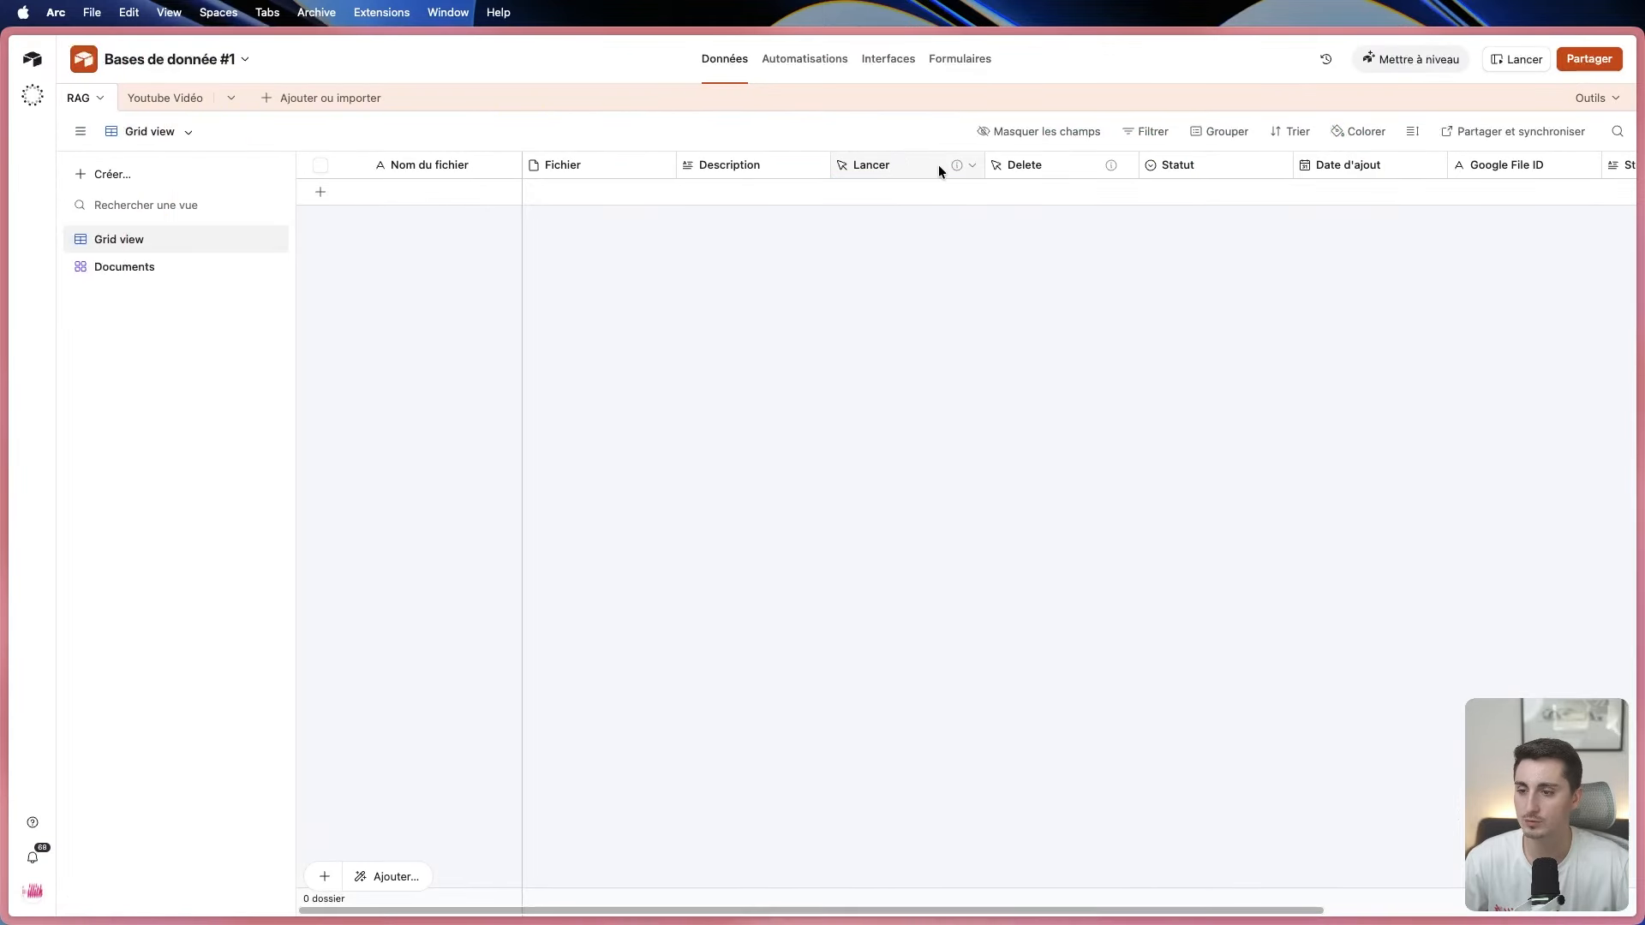
pyautogui.doubleClick(938, 166)
pyautogui.moveTo(864, 452); pyautogui.dragTo(1081, 470)
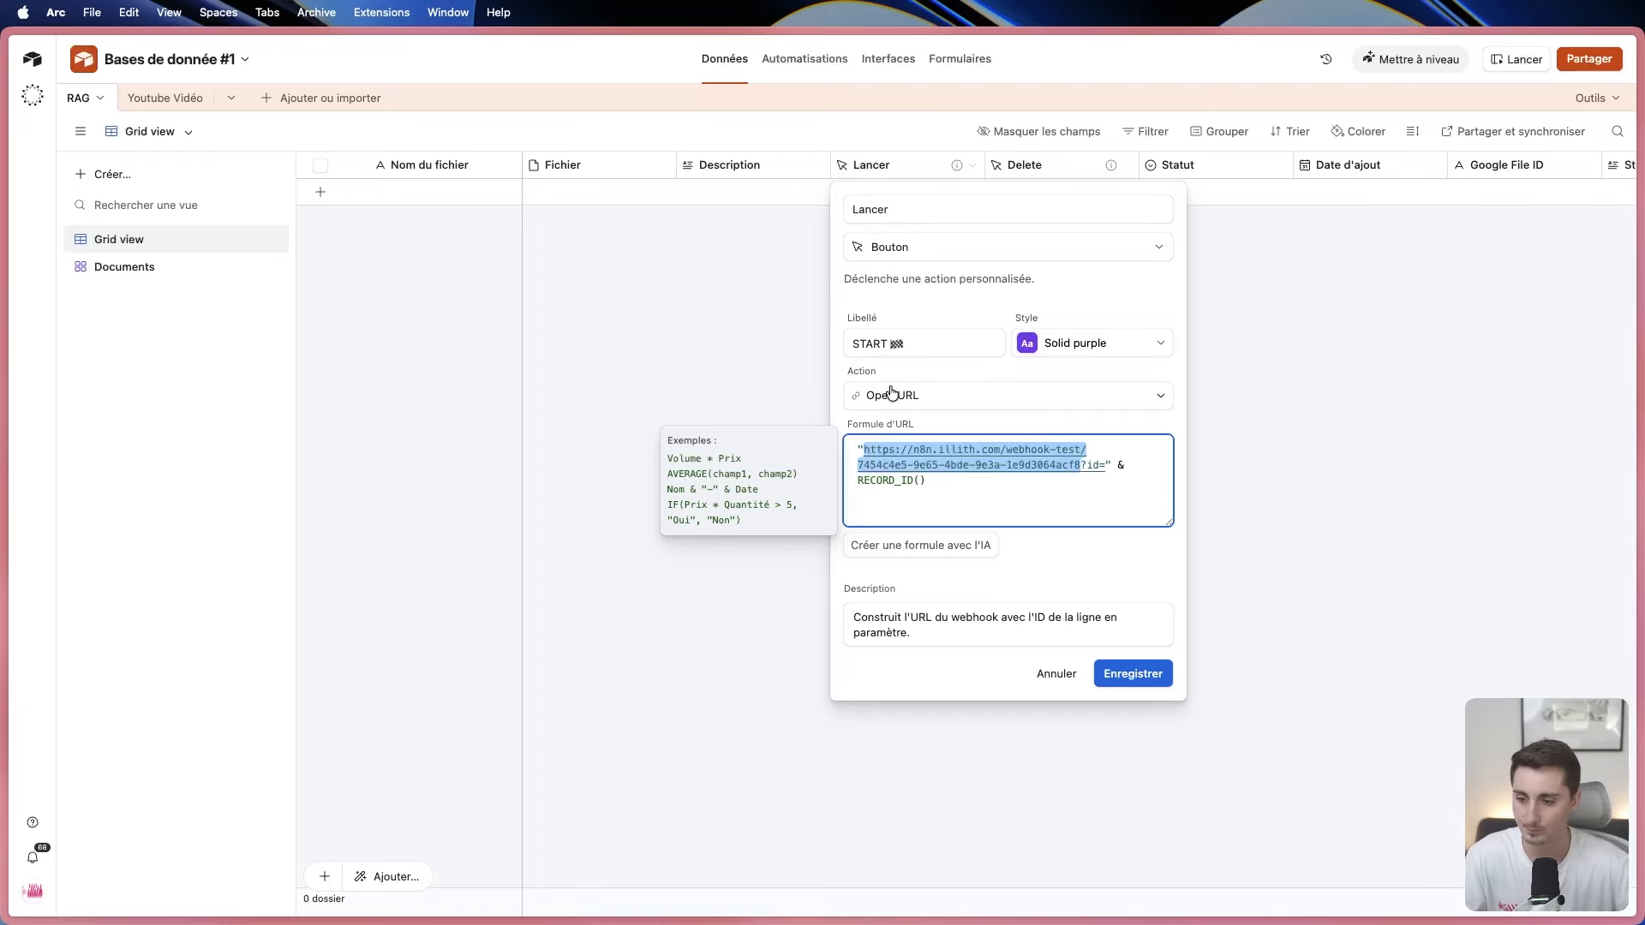
pyautogui.click(1077, 475)
pyautogui.moveTo(1081, 467); pyautogui.dragTo(880, 449)
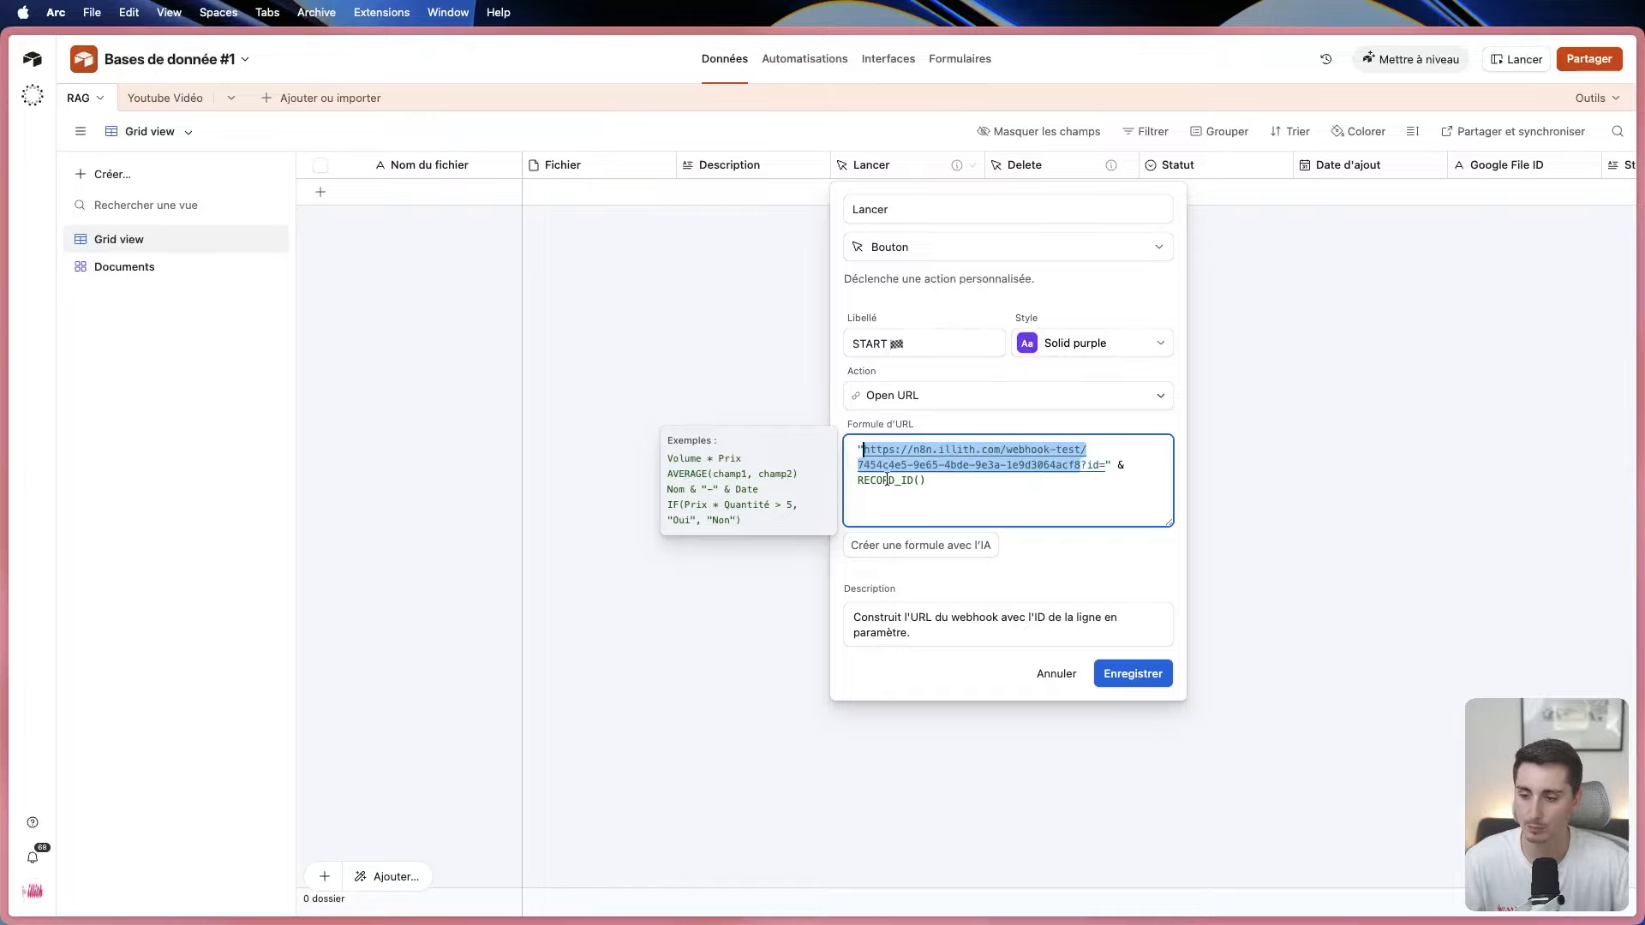
pyautogui.click(1055, 674)
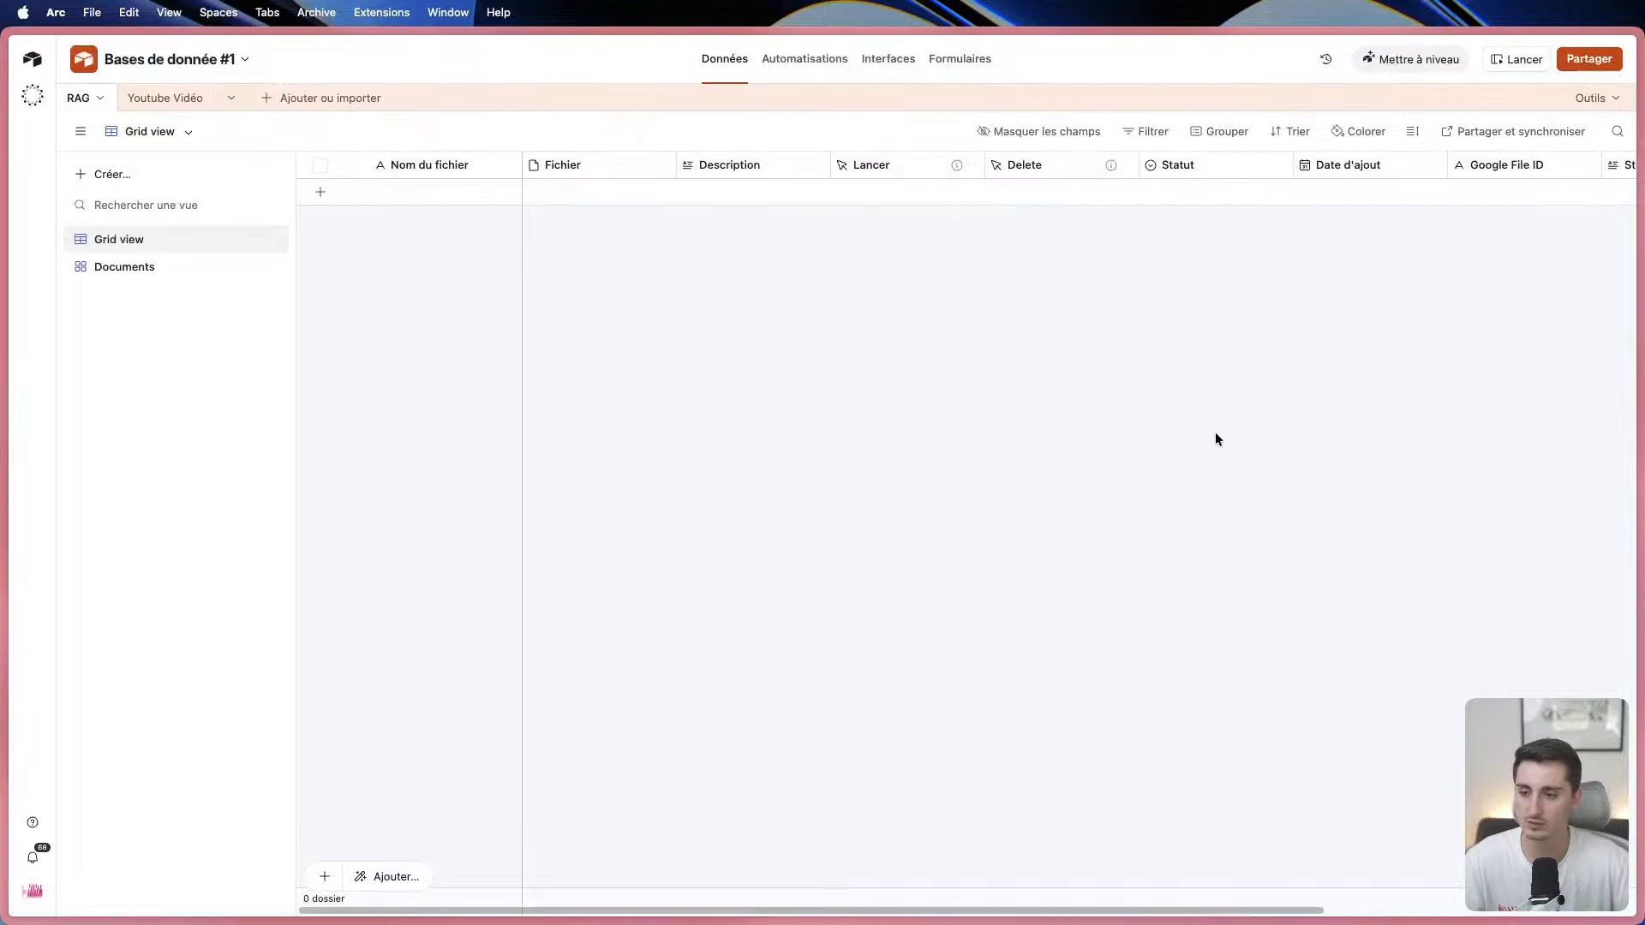
# Add a new record to the RAG table and upload Devis Mutuelle TNS (1).pdf to its Fichier field.
pyautogui.click(321, 192)
pyautogui.click(572, 196)
pyautogui.click(586, 204)
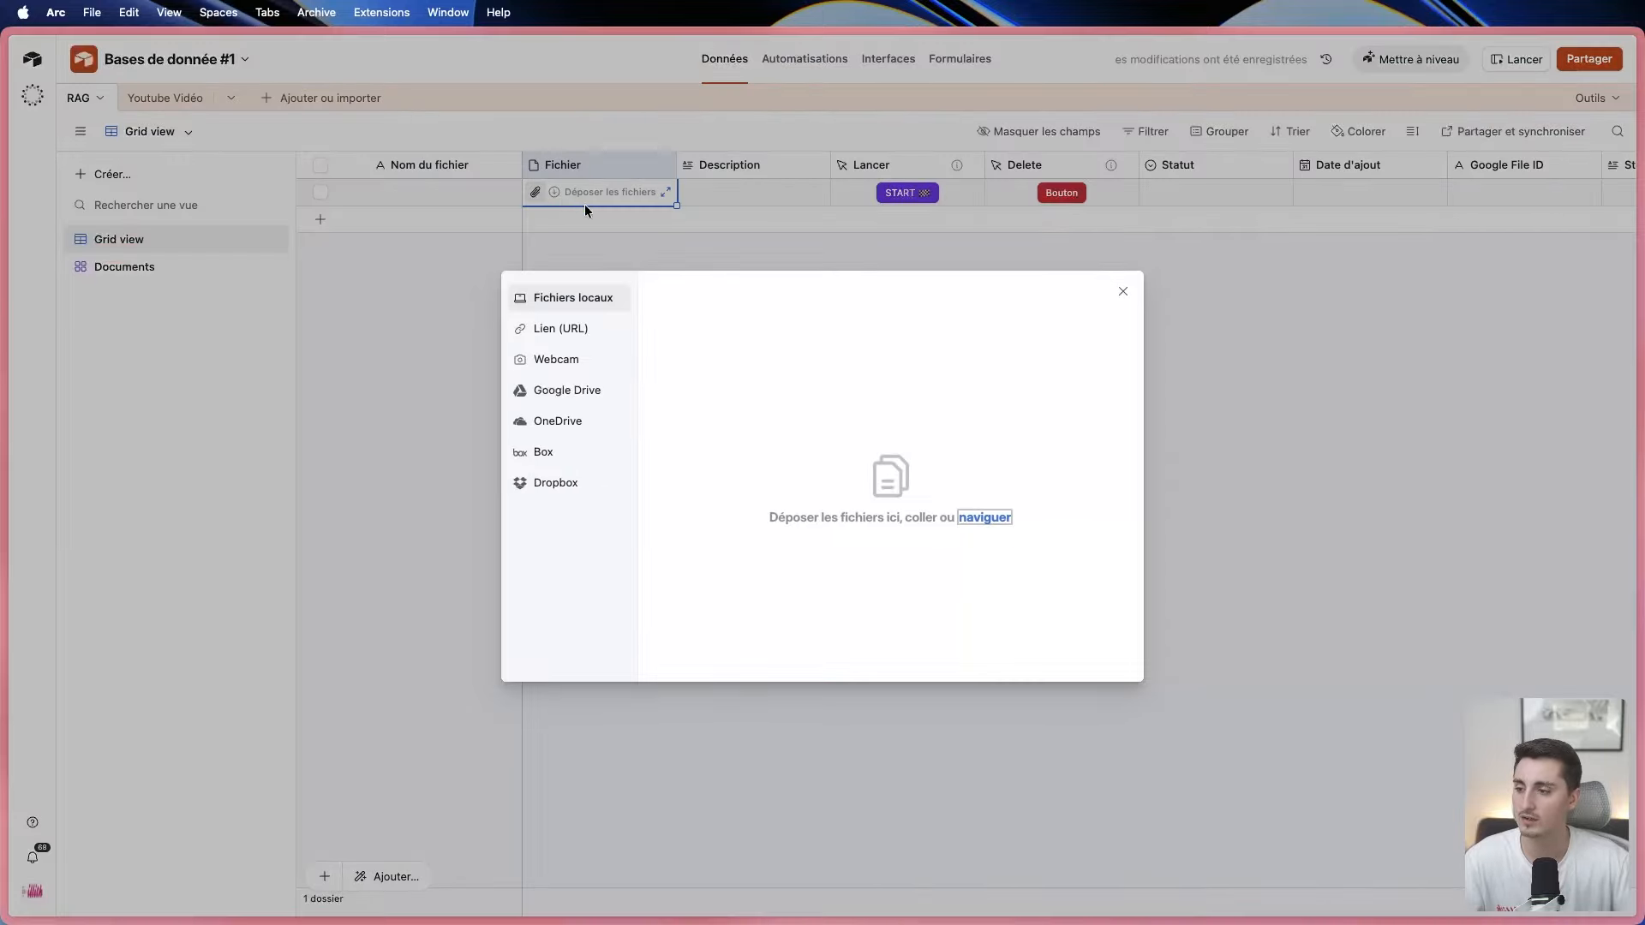
pyautogui.click(982, 519)
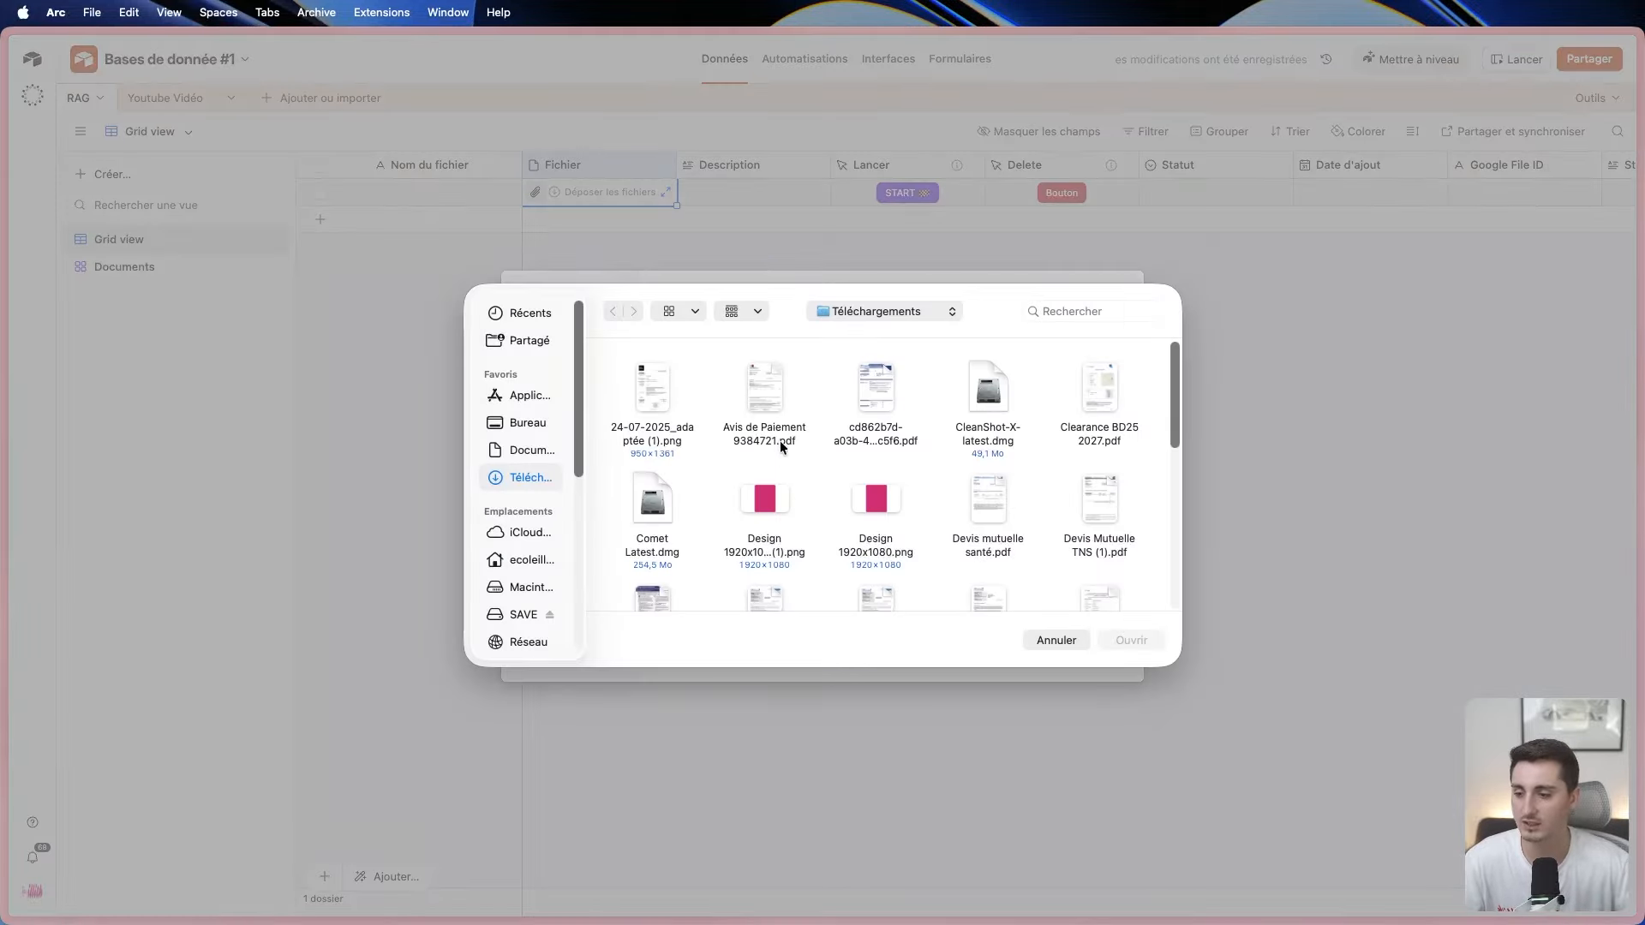
pyautogui.click(764, 383)
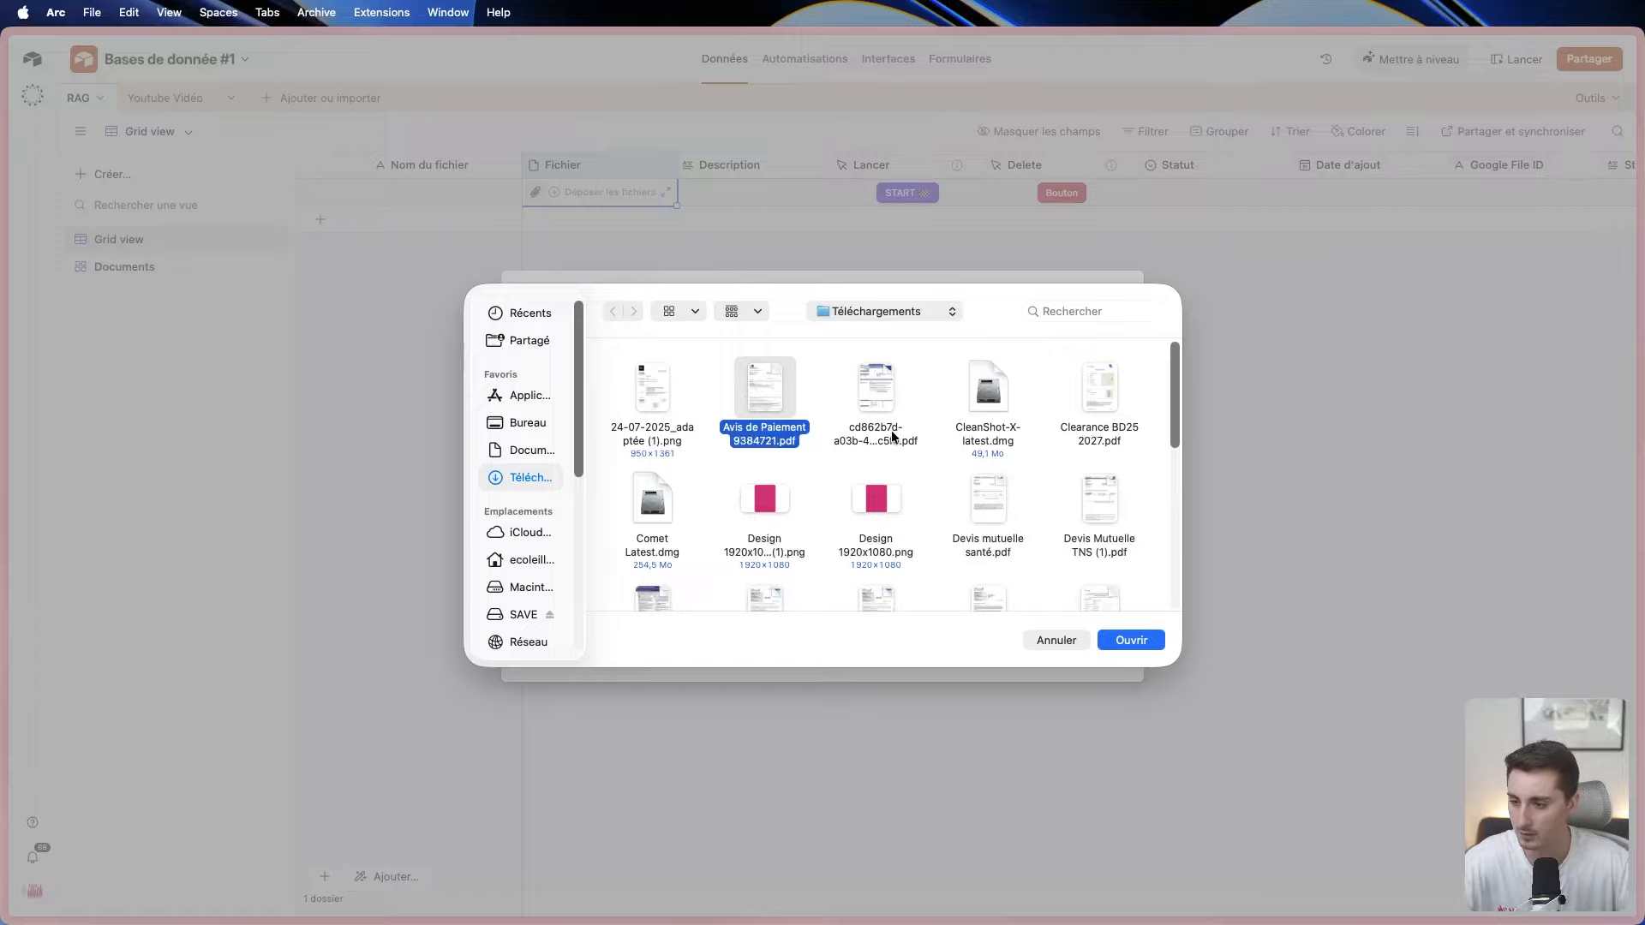
pyautogui.scroll(-5, 948, 526)
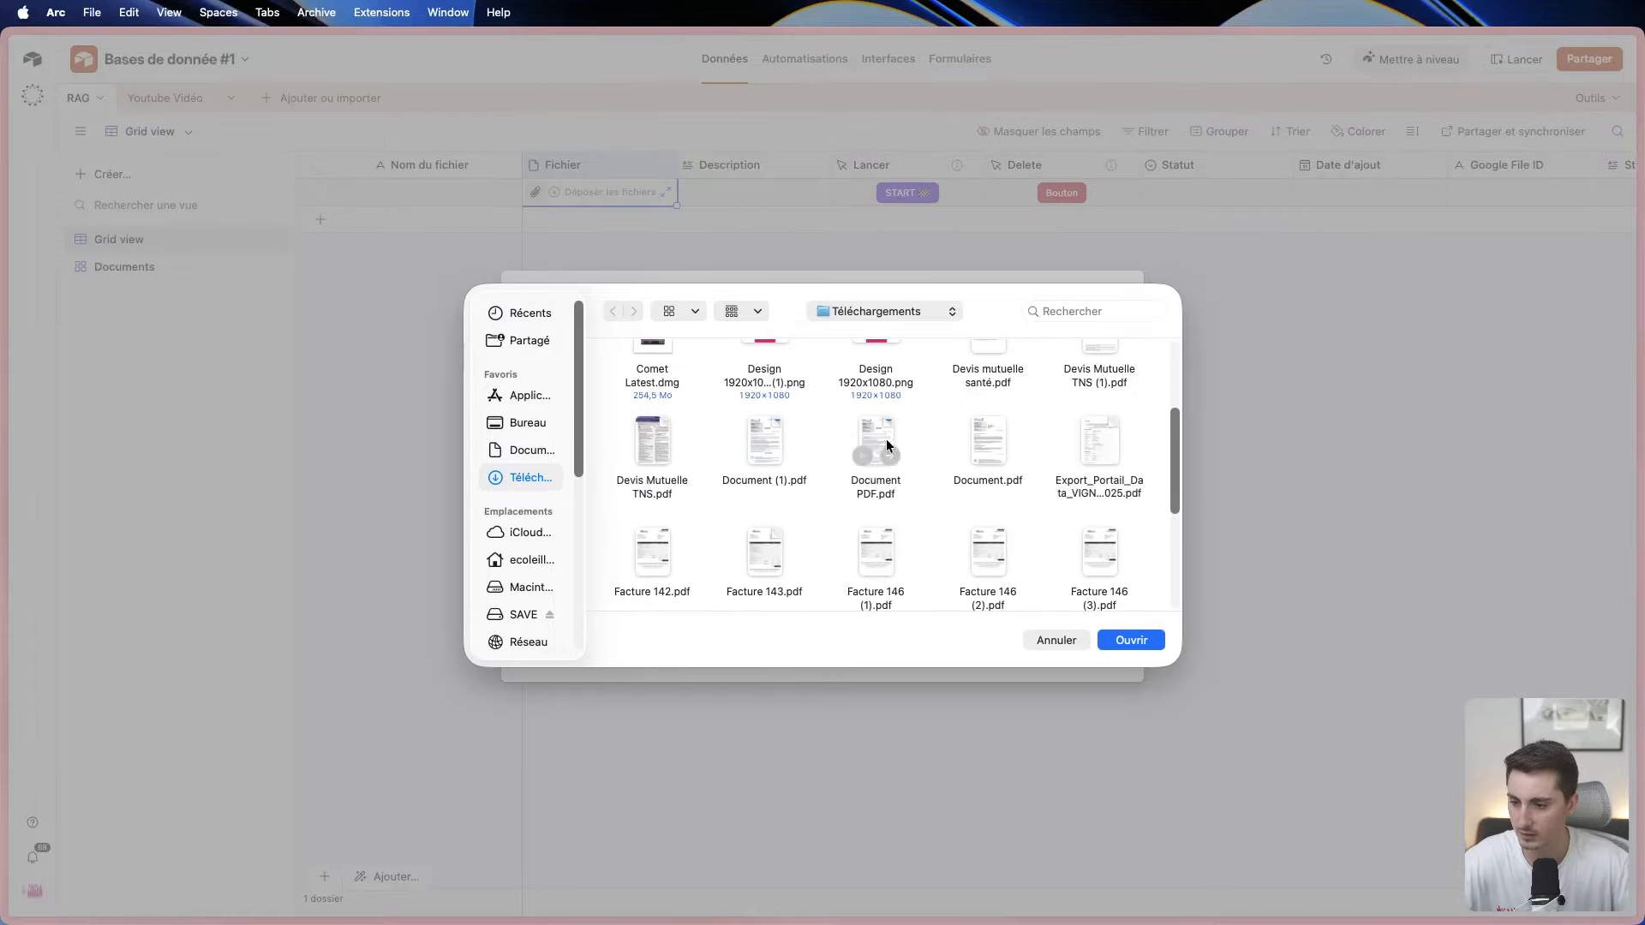
pyautogui.scroll(2, 905, 482)
pyautogui.click(1101, 392)
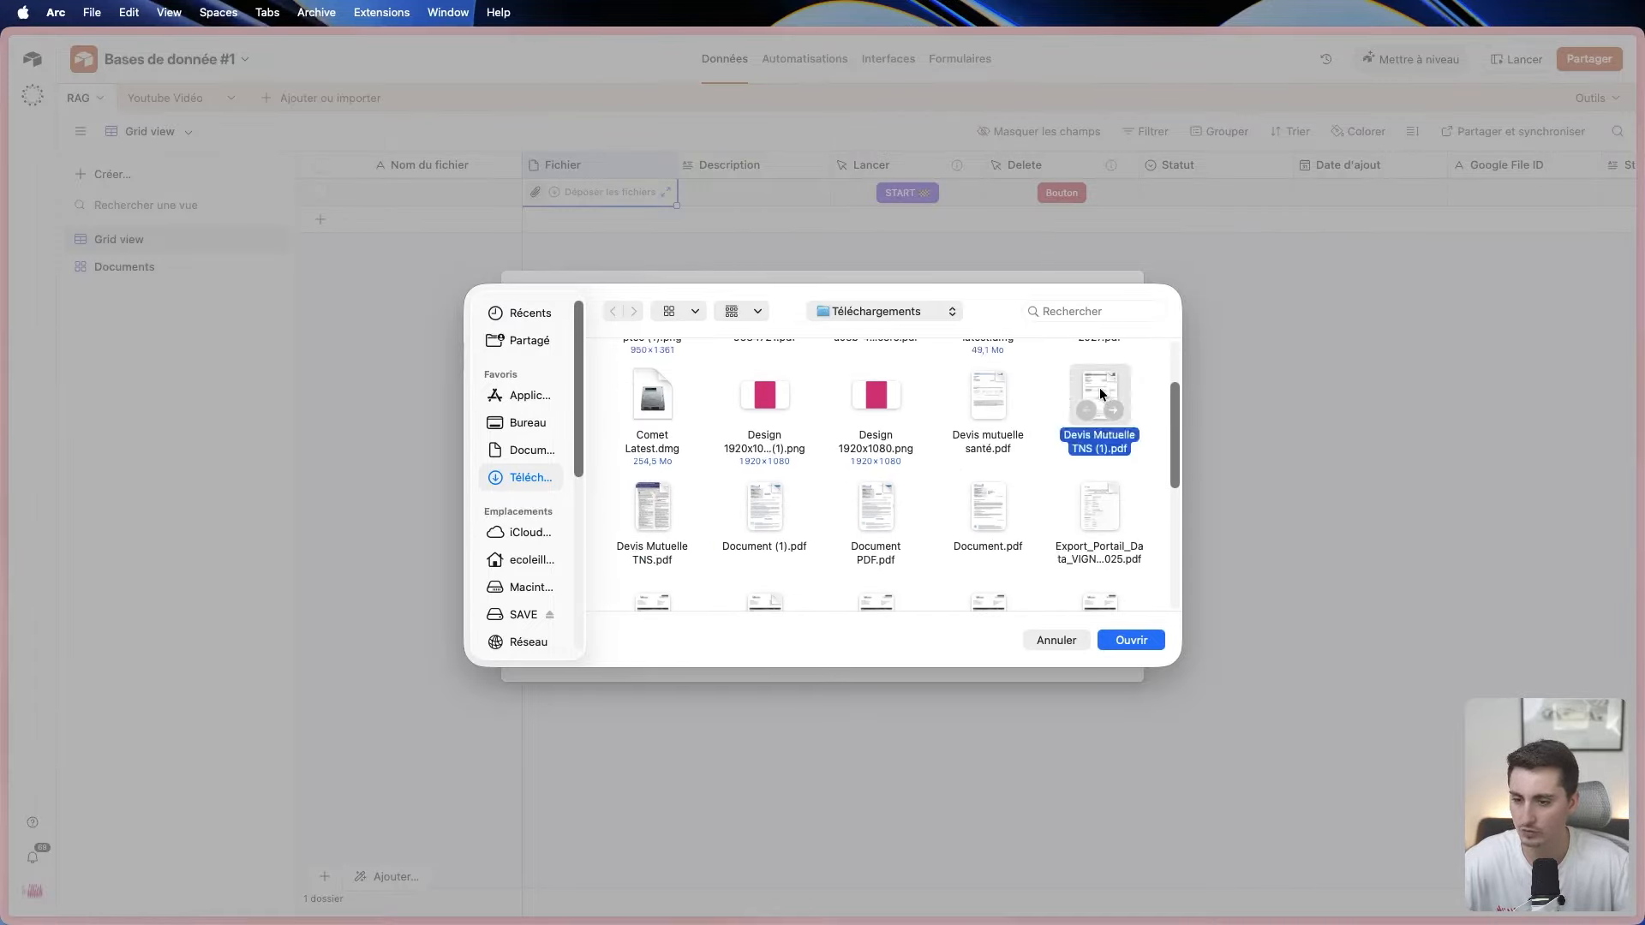
pyautogui.click(1133, 642)
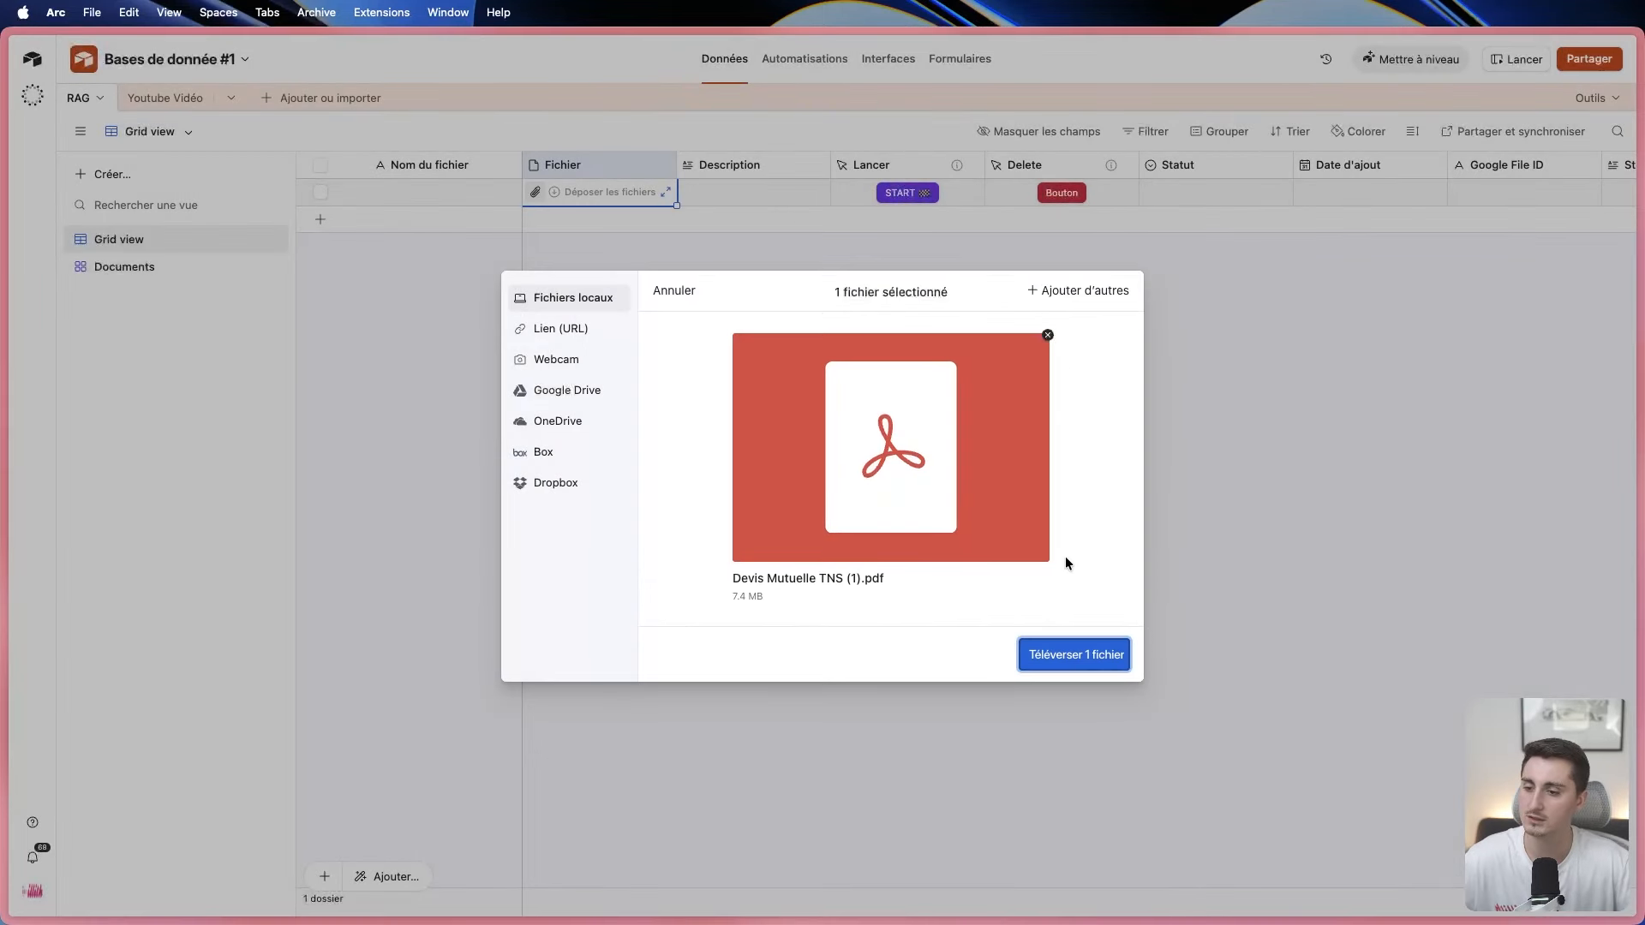
pyautogui.click(1069, 655)
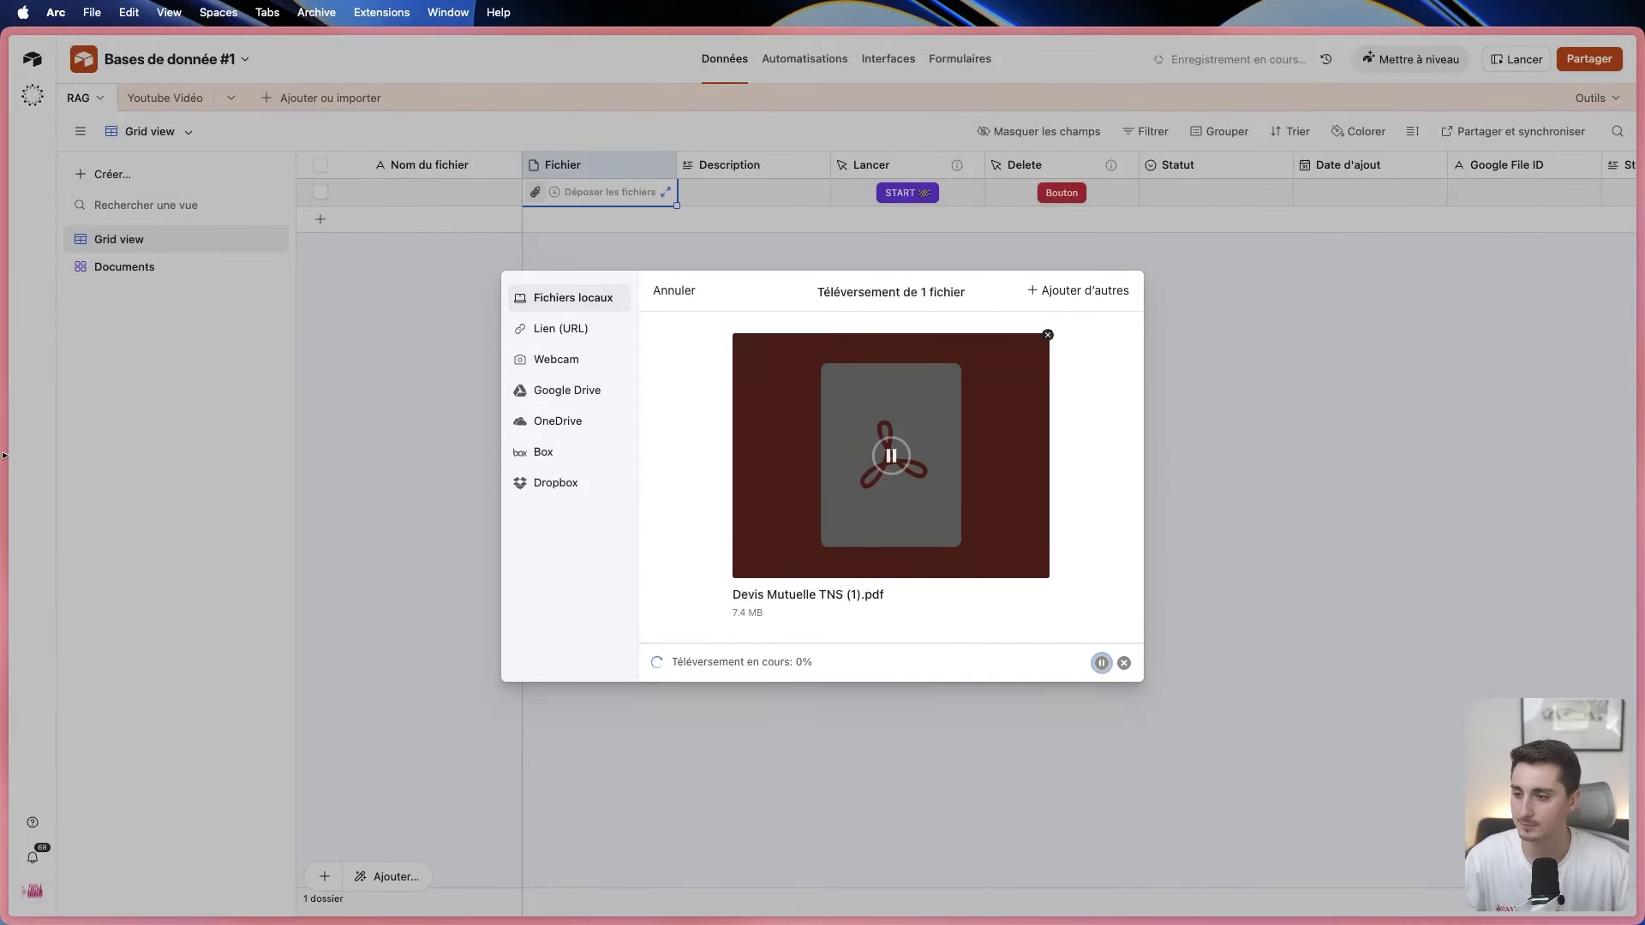
# Switch to n8n and execute the workflow with Start as the trigger so it listens for the test webhook.
pyautogui.moveTo(2, 455)
pyautogui.click(75, 307)
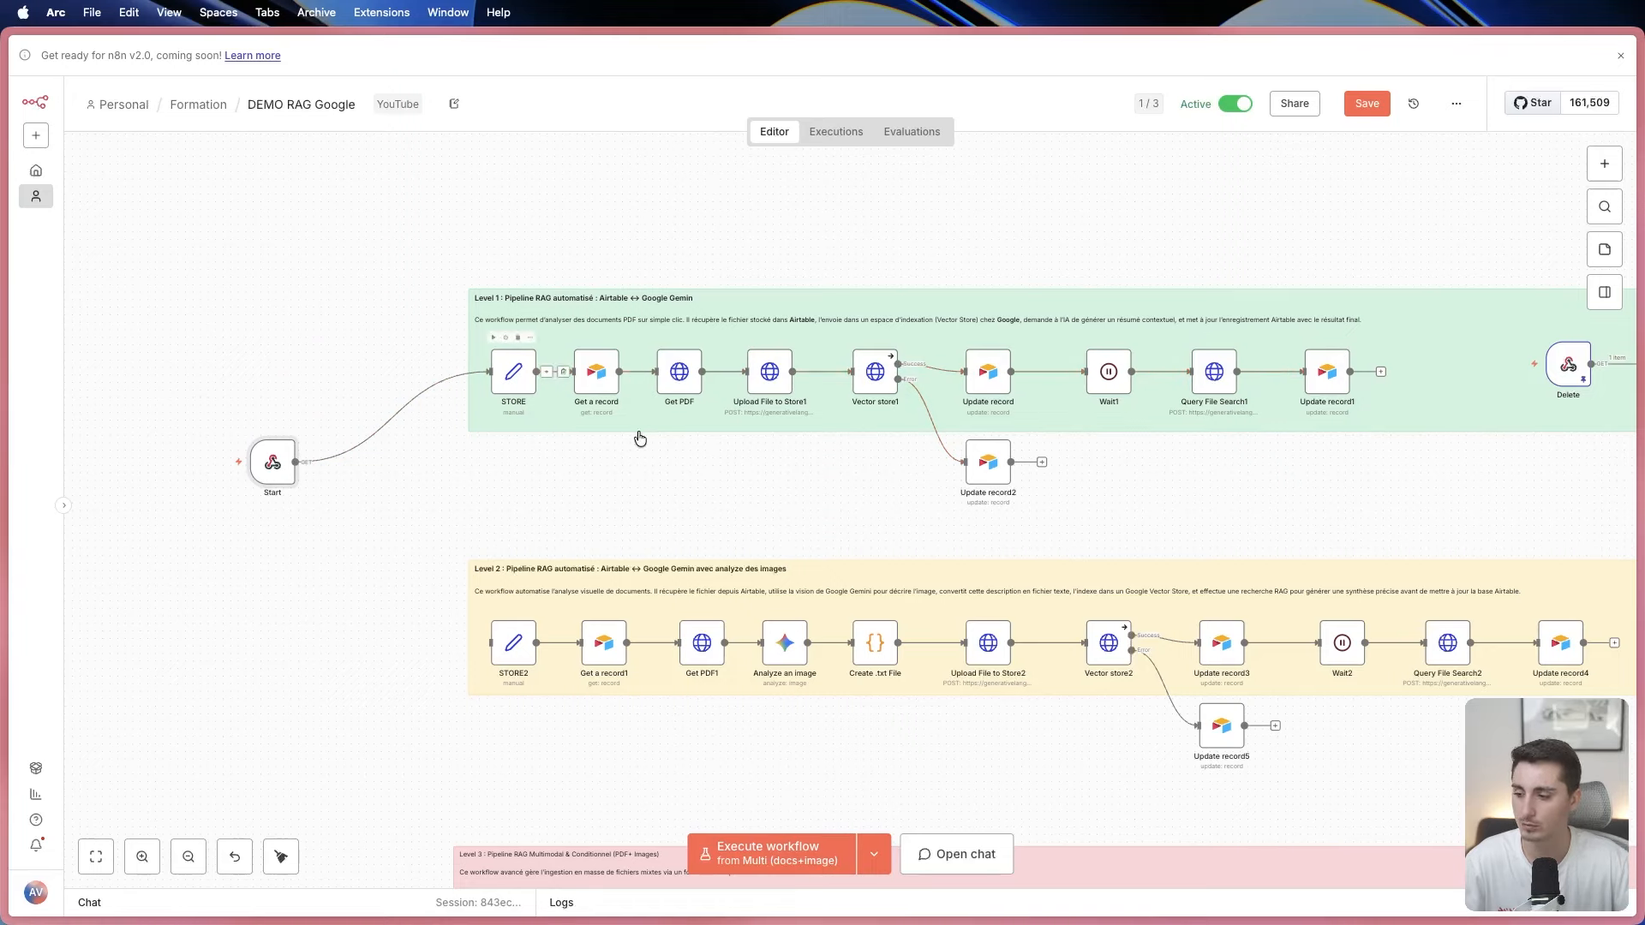
pyautogui.scroll(1, 628, 425)
pyautogui.scroll(1, 640, 430)
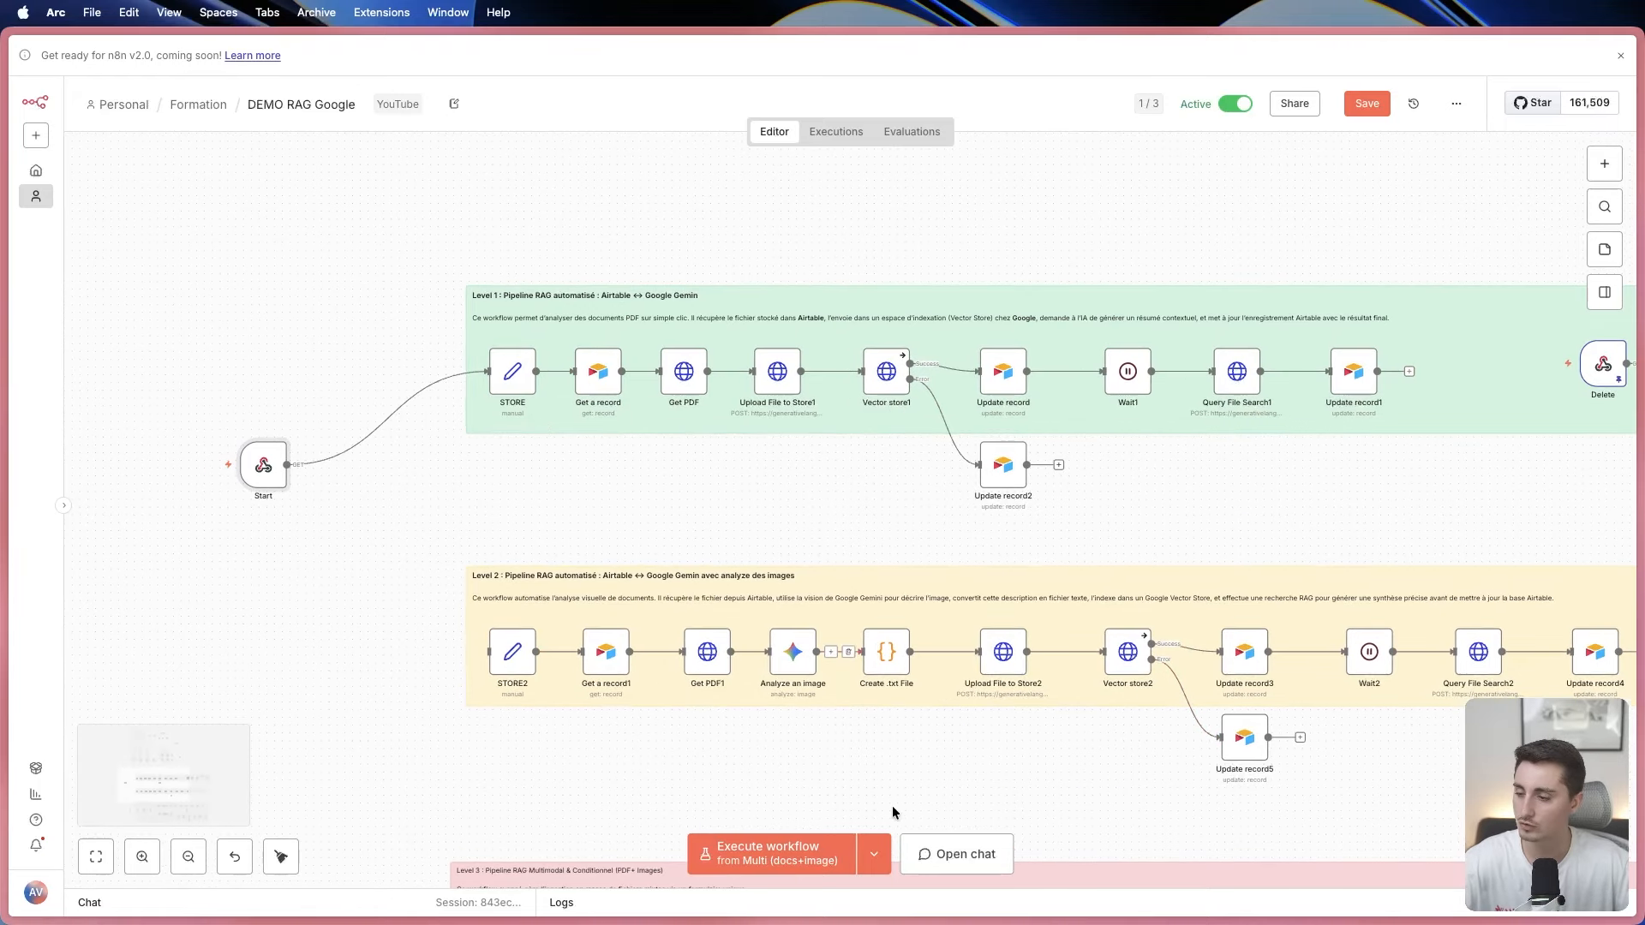
pyautogui.click(874, 854)
pyautogui.click(822, 782)
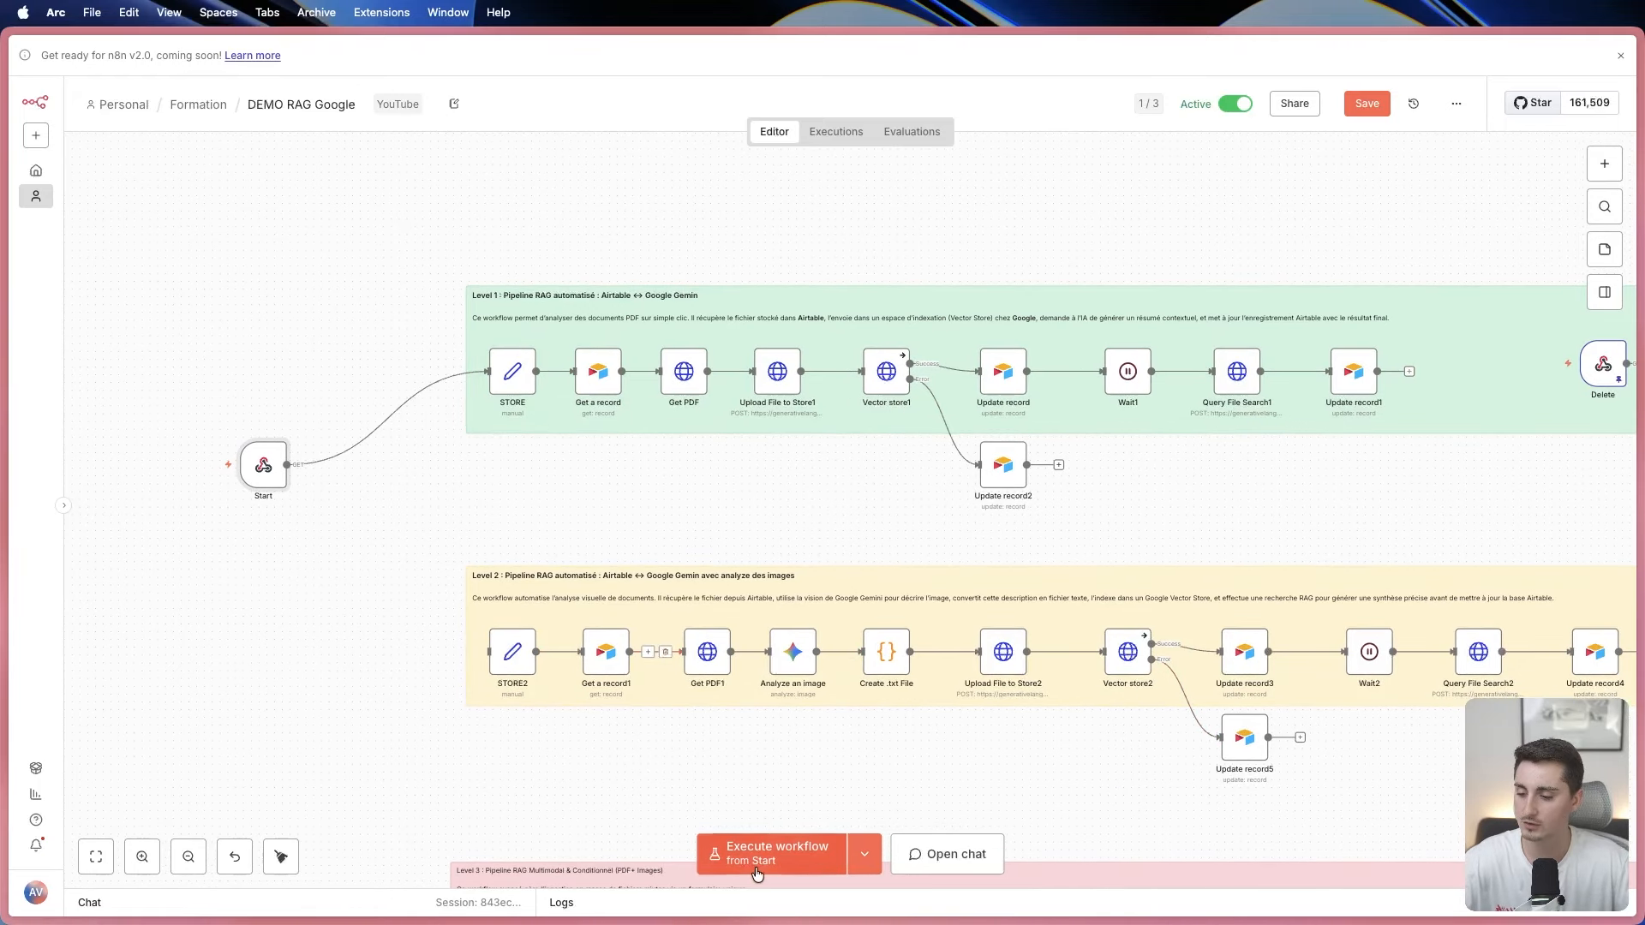
pyautogui.click(779, 853)
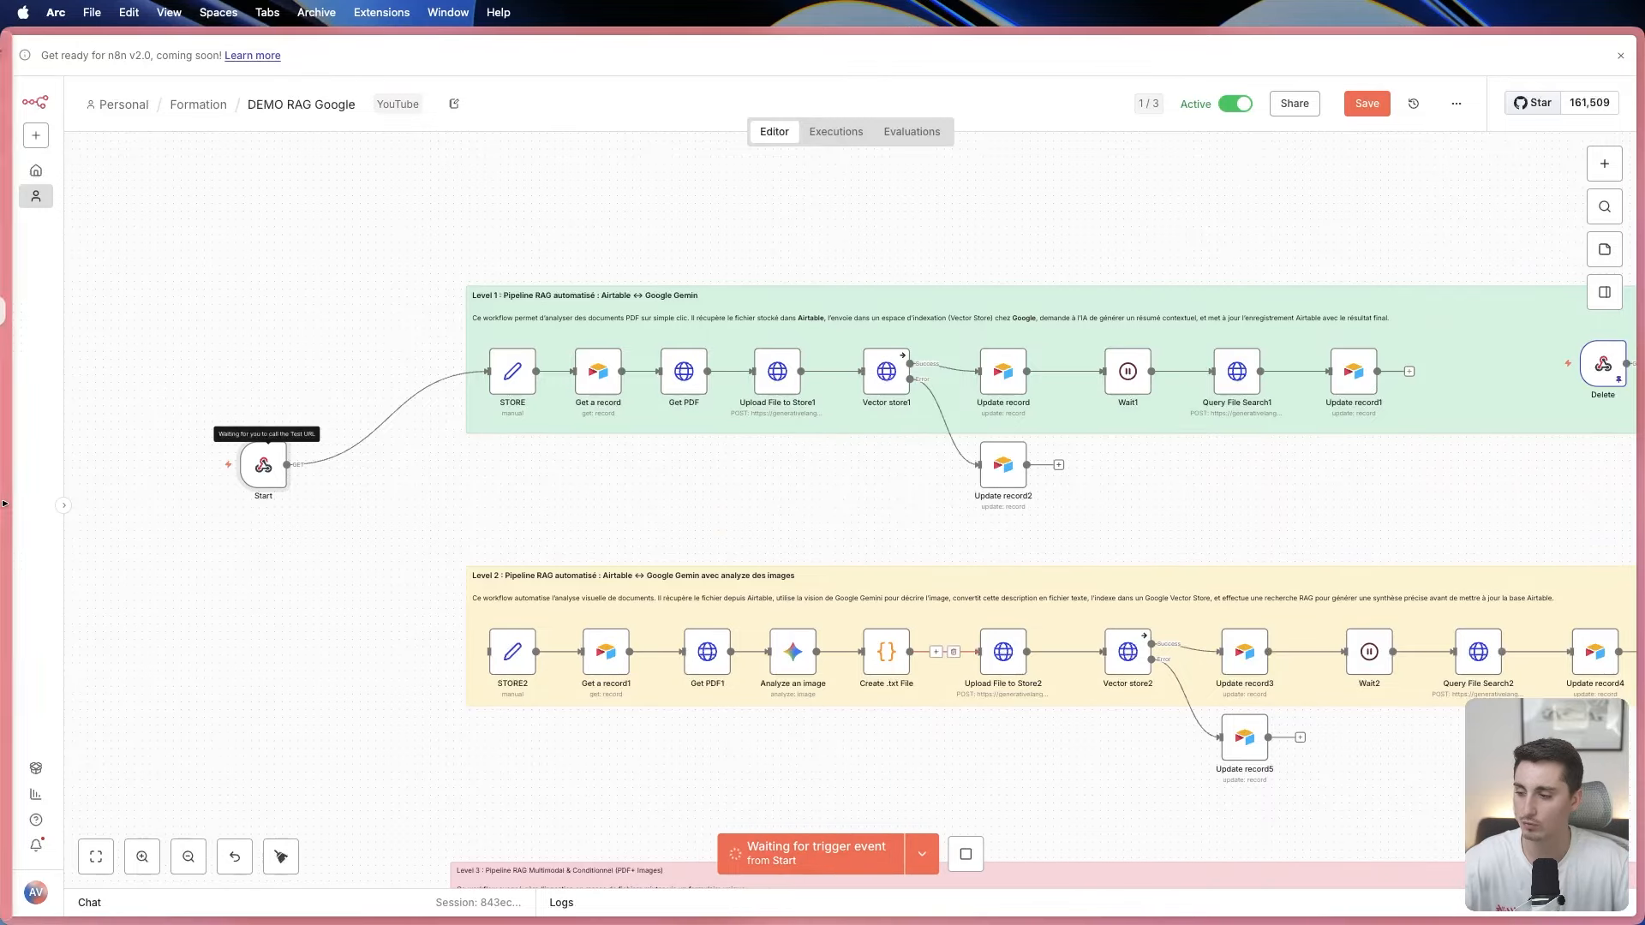
# Switch to Airtable, trigger the new record's START button and close the webhook response page.
pyautogui.moveTo(3, 360)
pyautogui.click(83, 346)
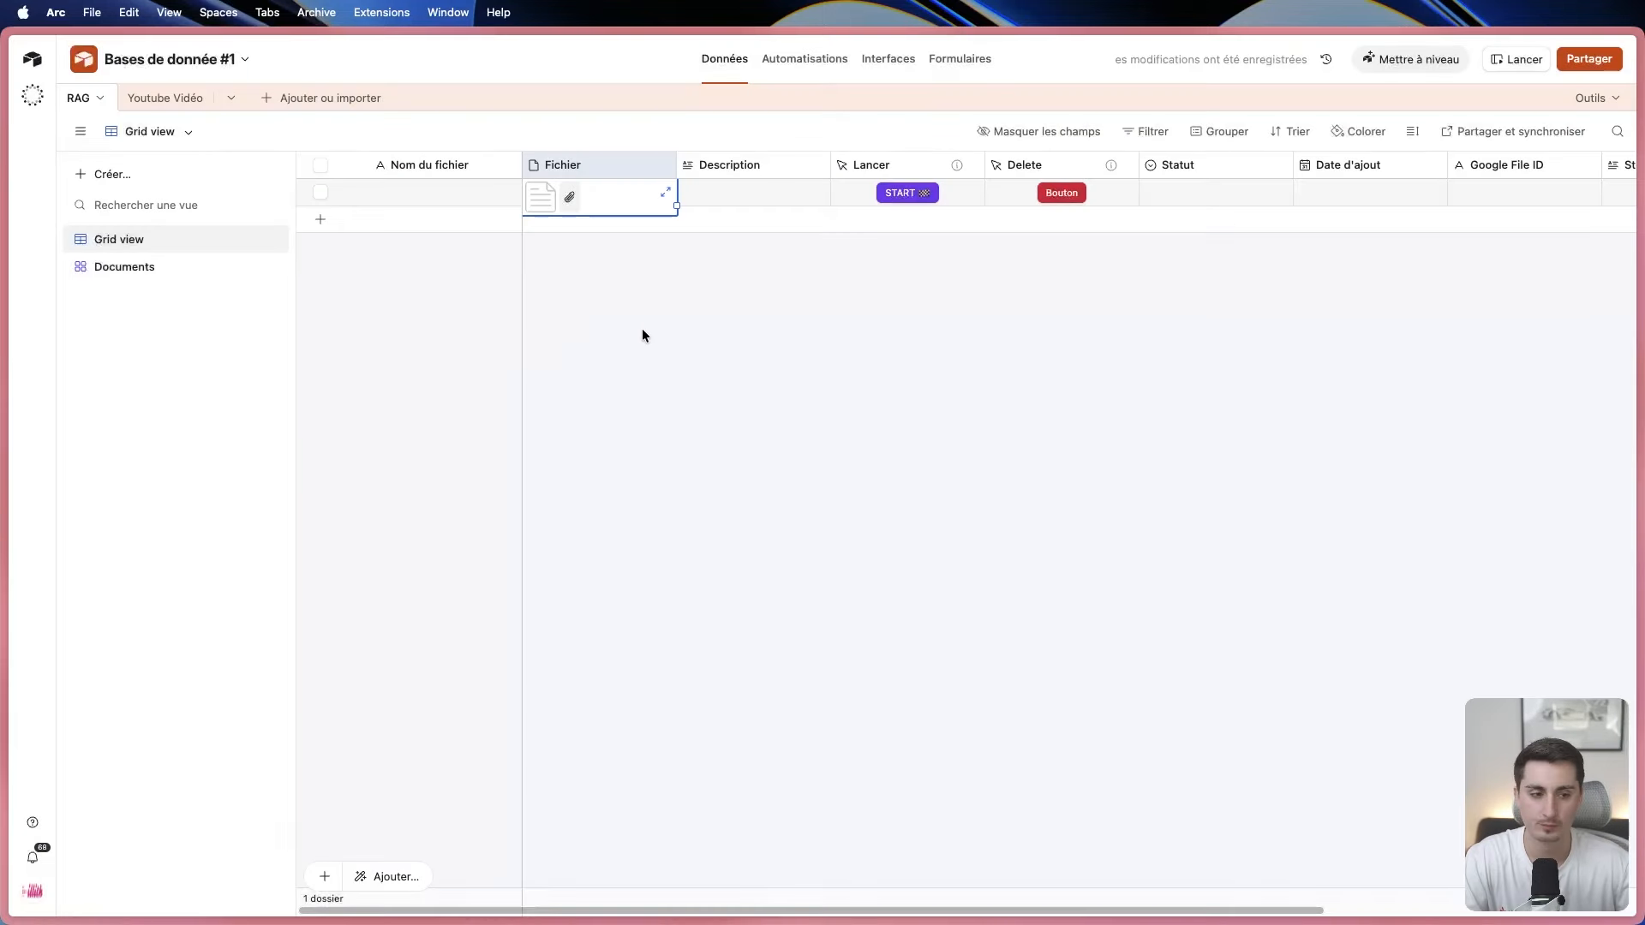
pyautogui.click(905, 193)
pyautogui.moveTo(246, 71); pyautogui.dragTo(374, 72)
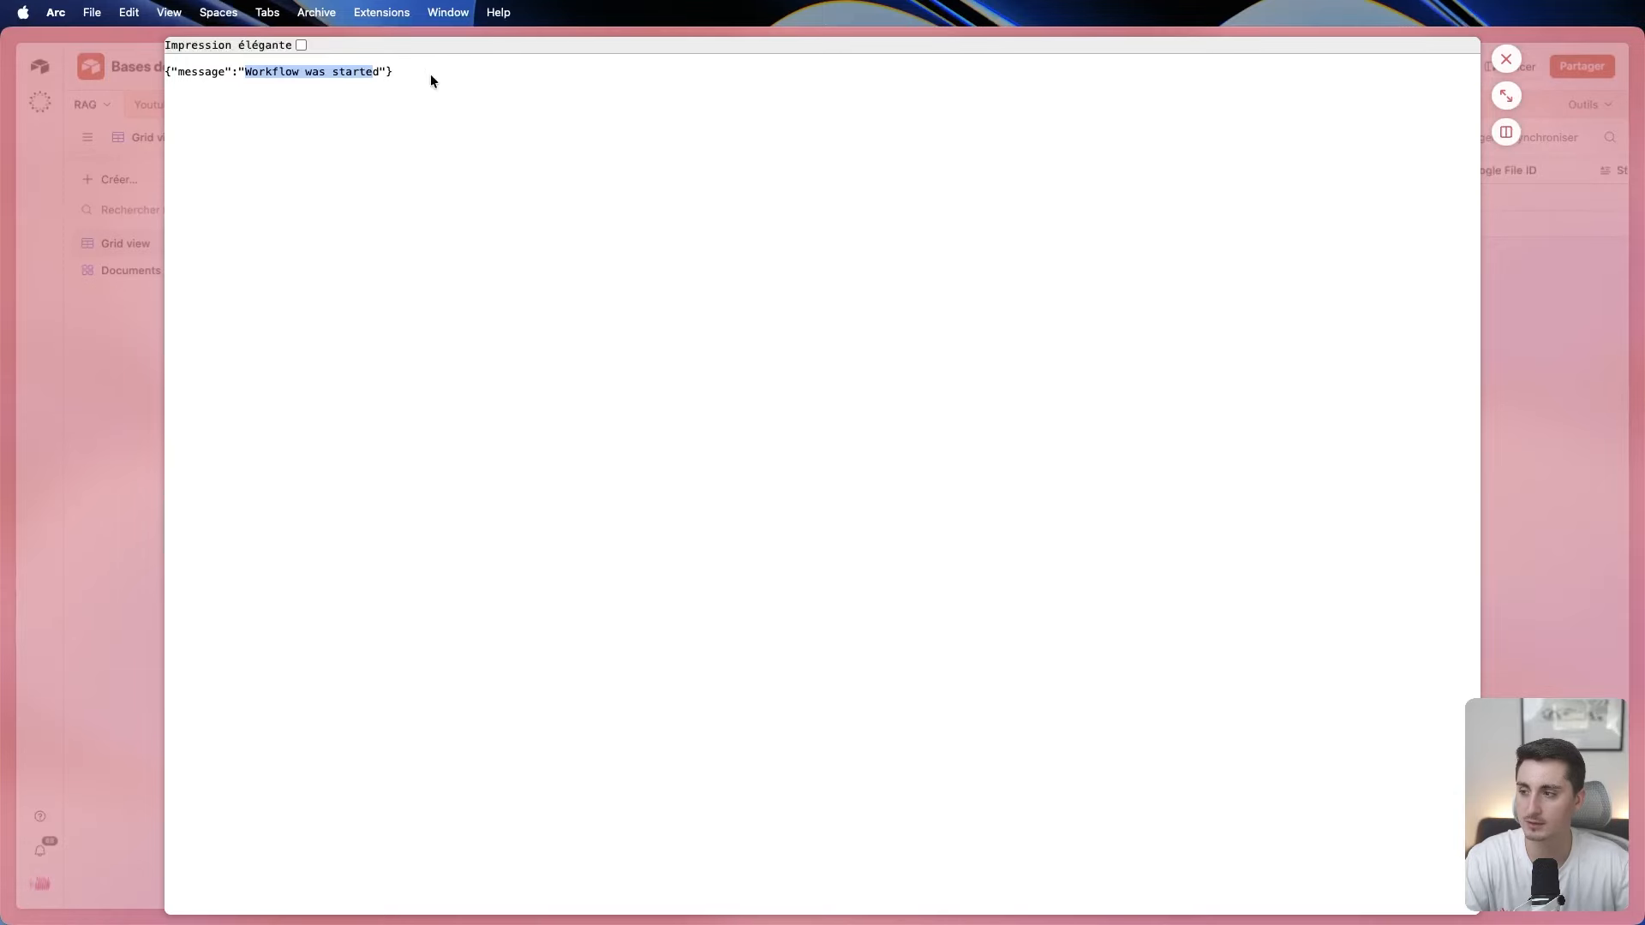
pyautogui.click(1506, 58)
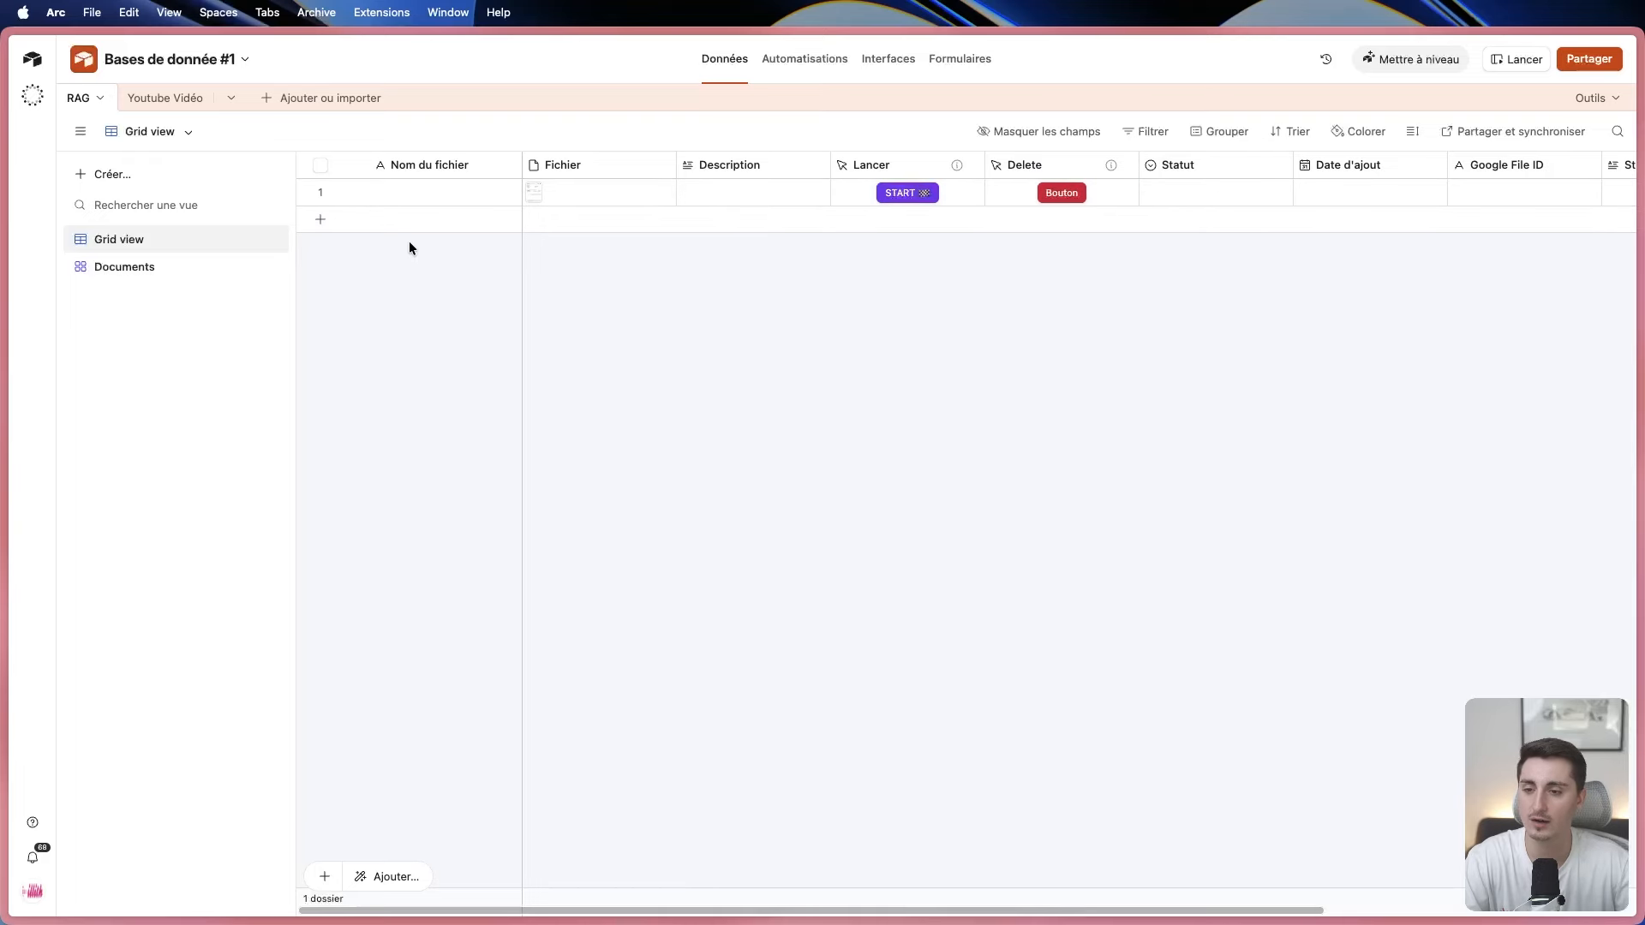
# Switch to n8n and examine the store_name value in the STORE node and the Get PDF node's input and output.
pyautogui.moveTo(3, 309)
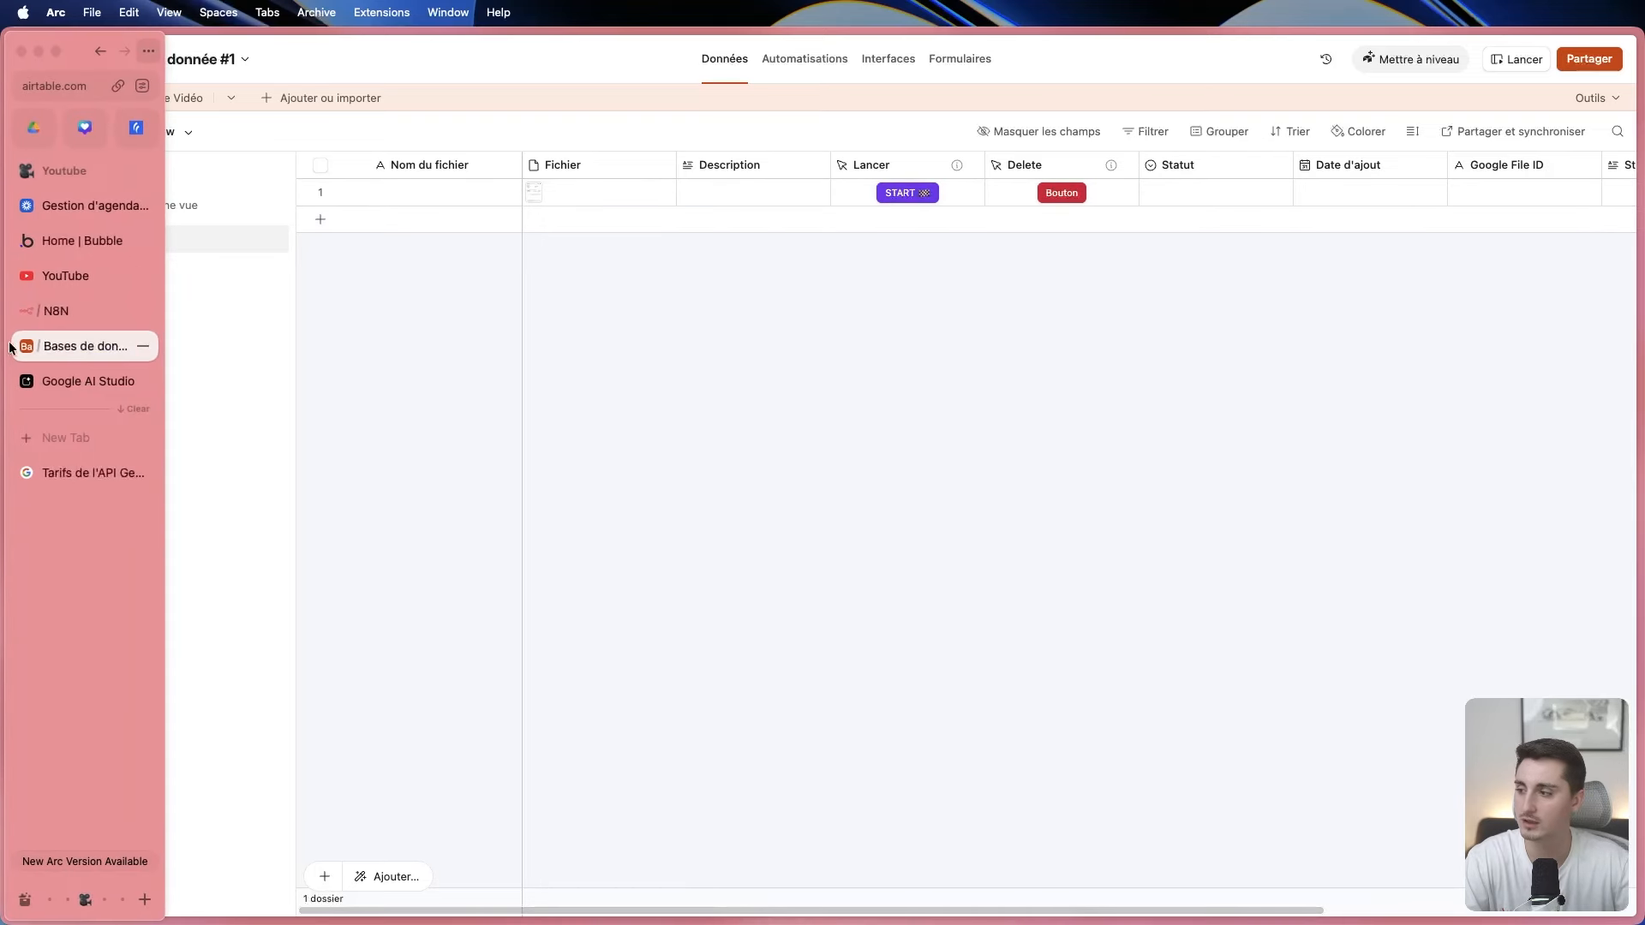
pyautogui.click(59, 309)
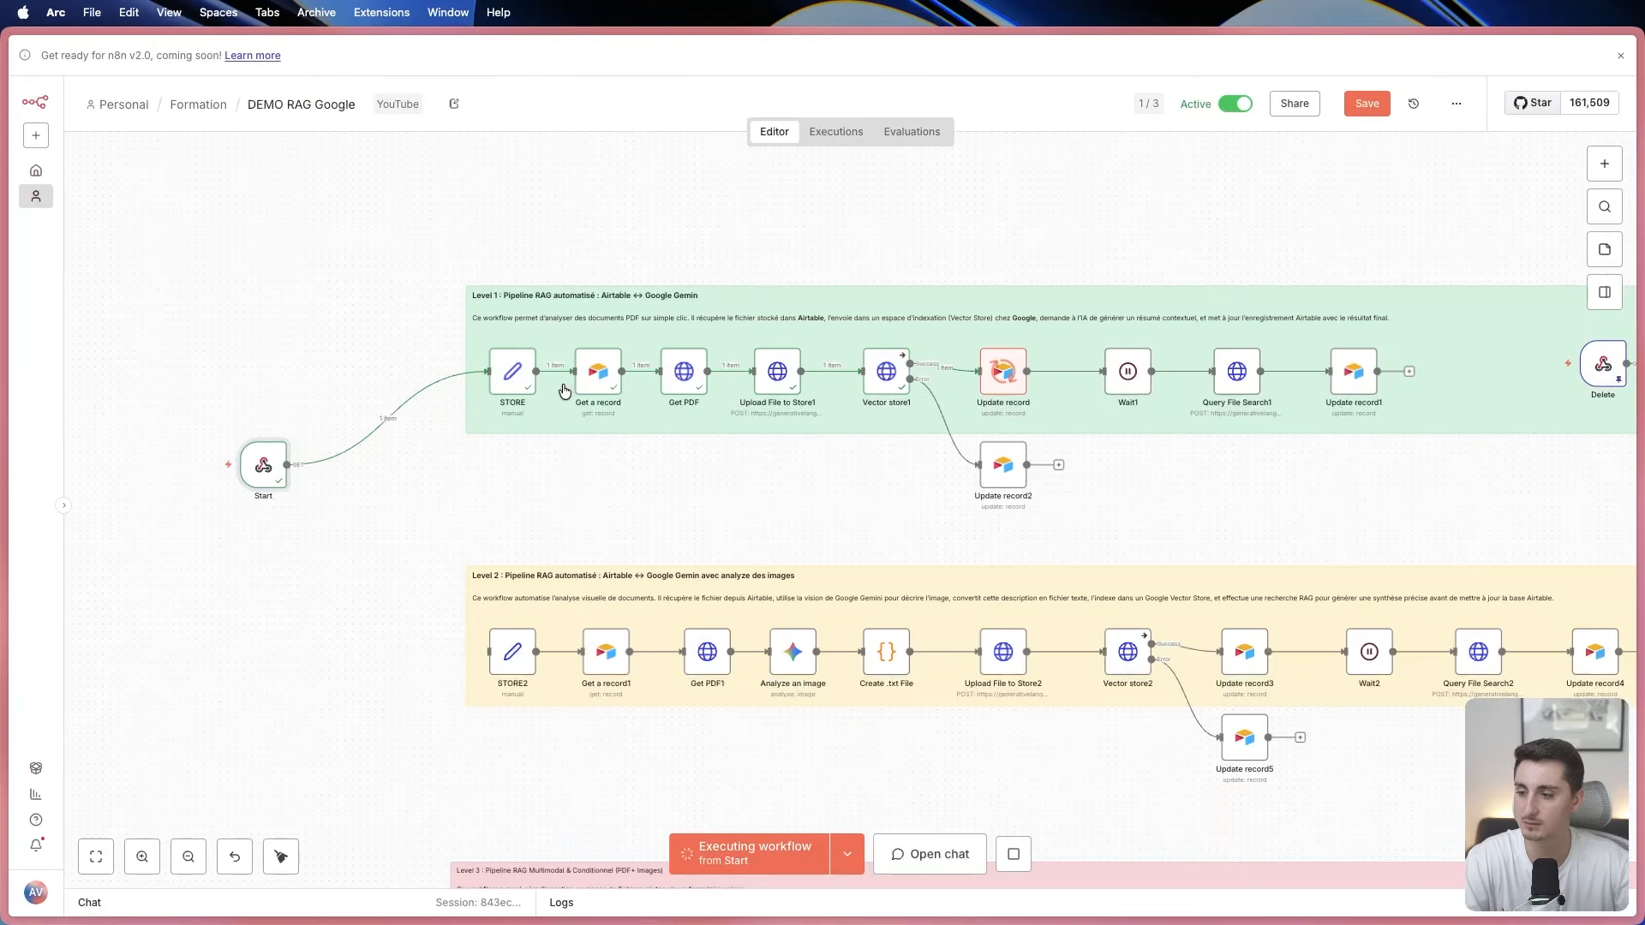
pyautogui.doubleClick(504, 377)
pyautogui.tripleClick(780, 302)
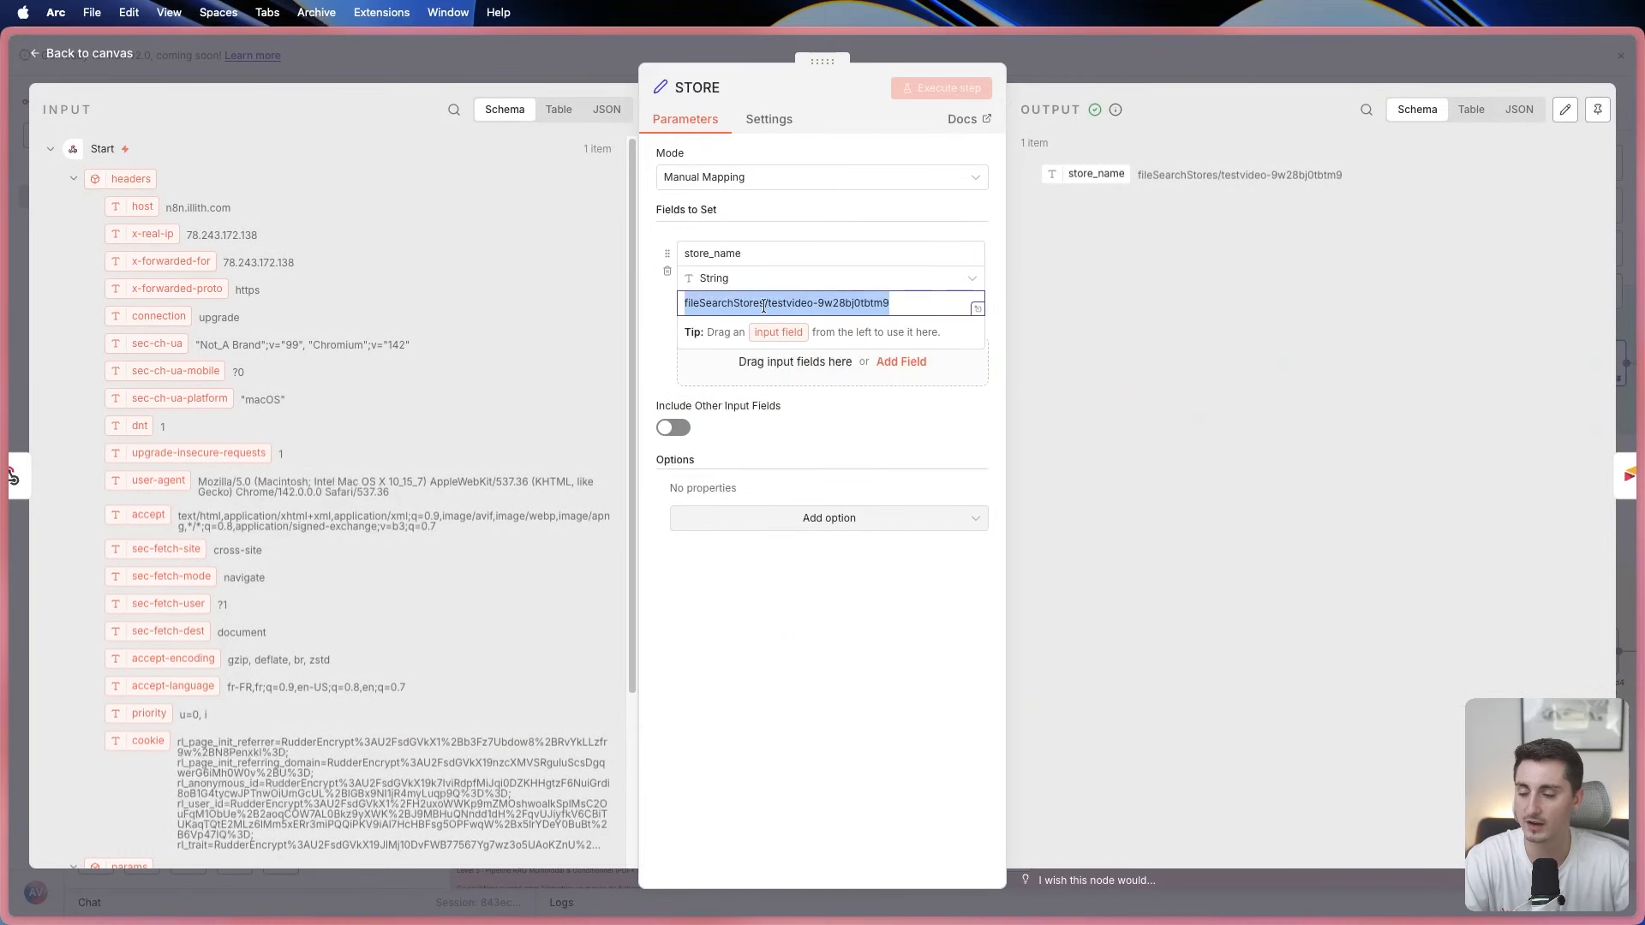
pyautogui.click(411, 65)
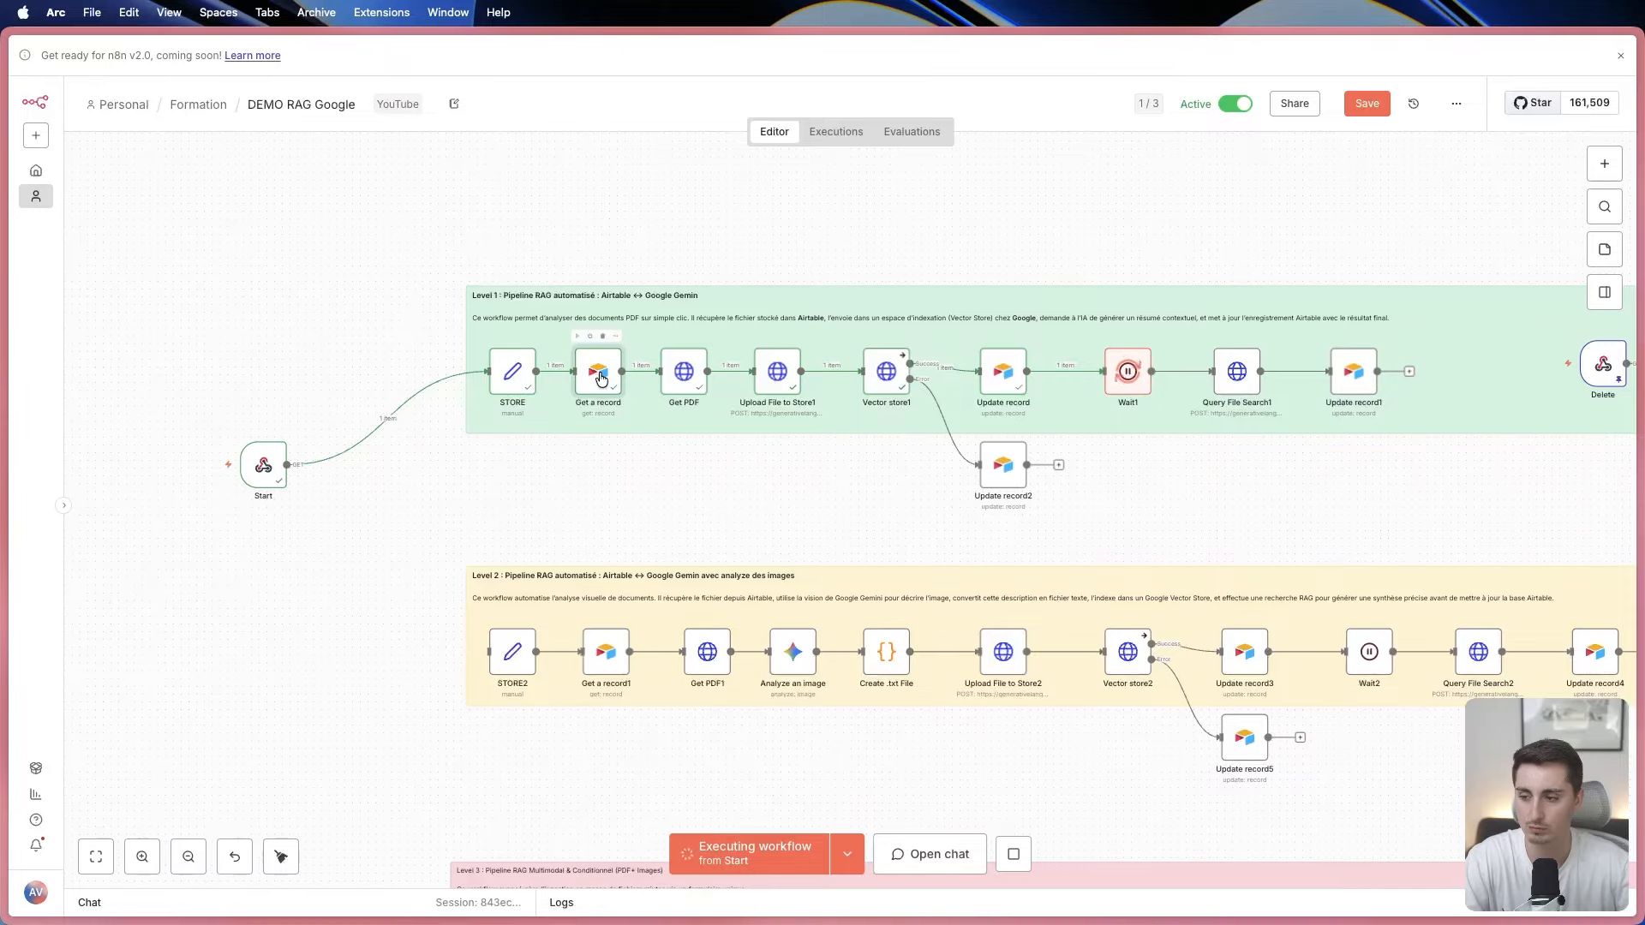
pyautogui.doubleClick(684, 371)
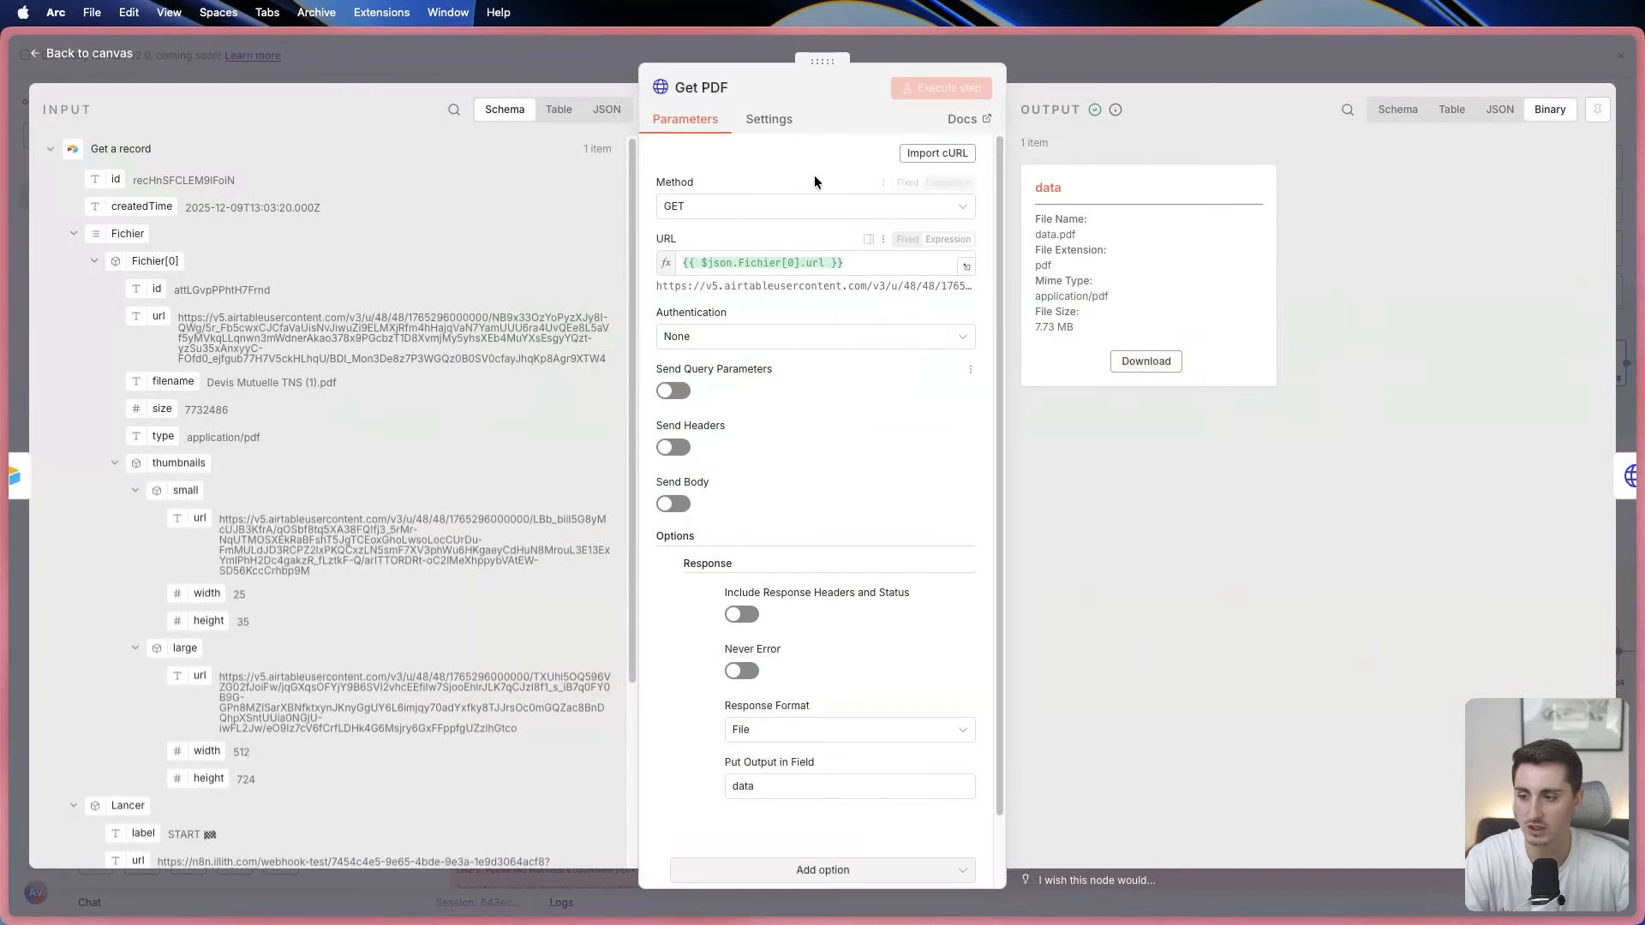
pyautogui.click(506, 86)
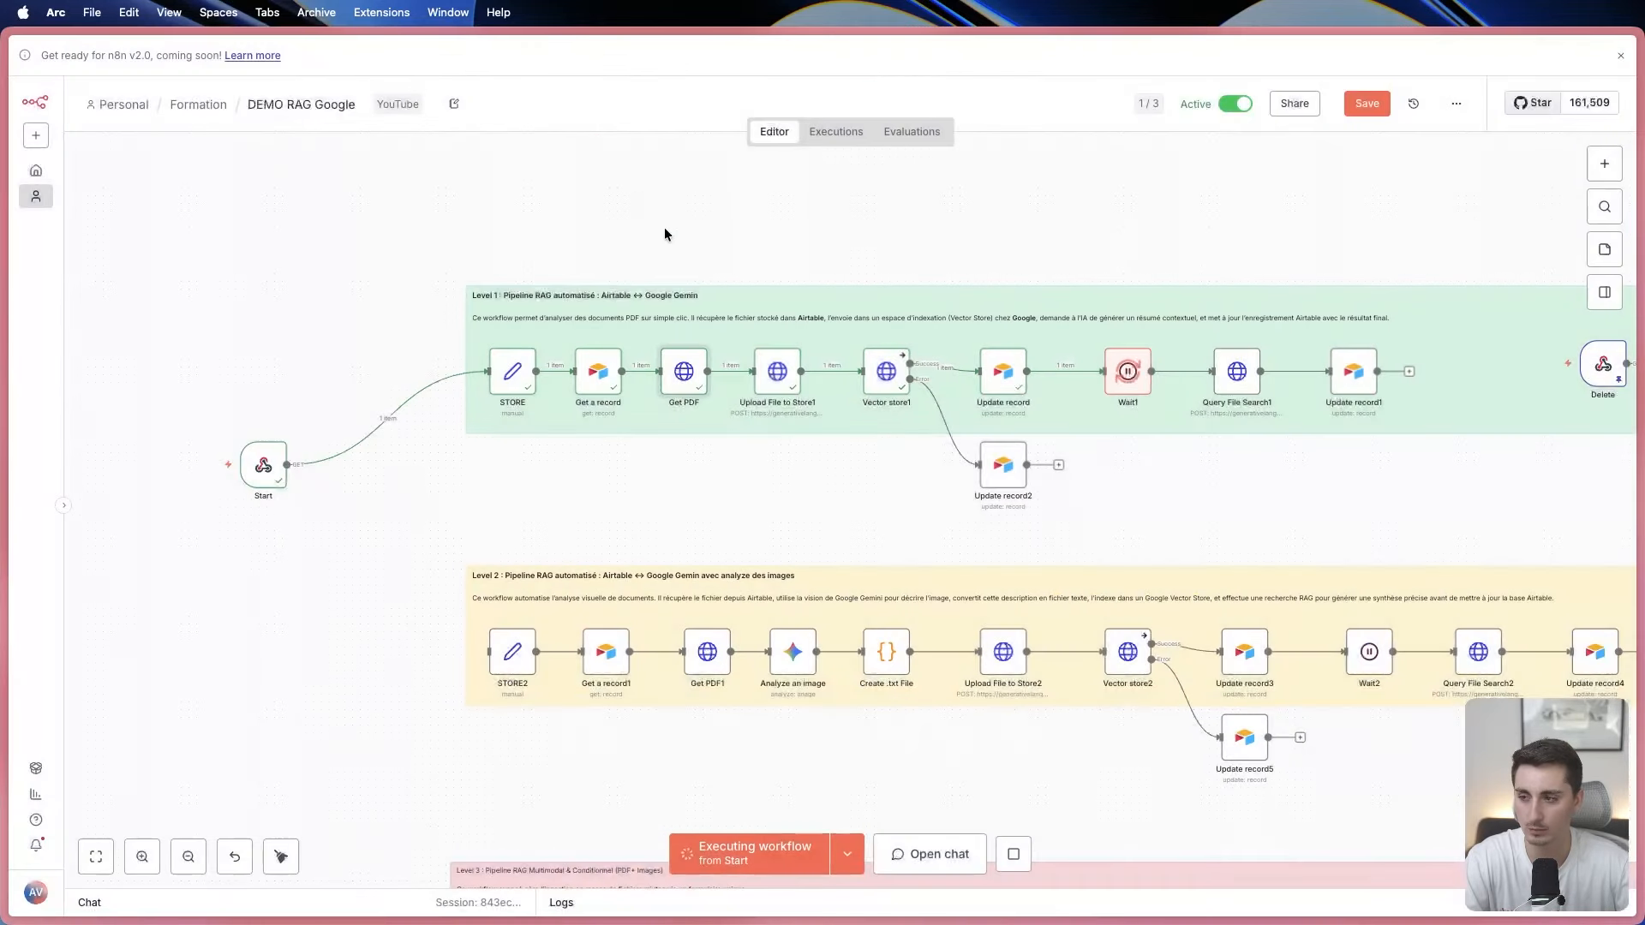
# Examine the request settings and output of the Upload File to Store1 and Vector store1 nodes.
pyautogui.doubleClick(777, 375)
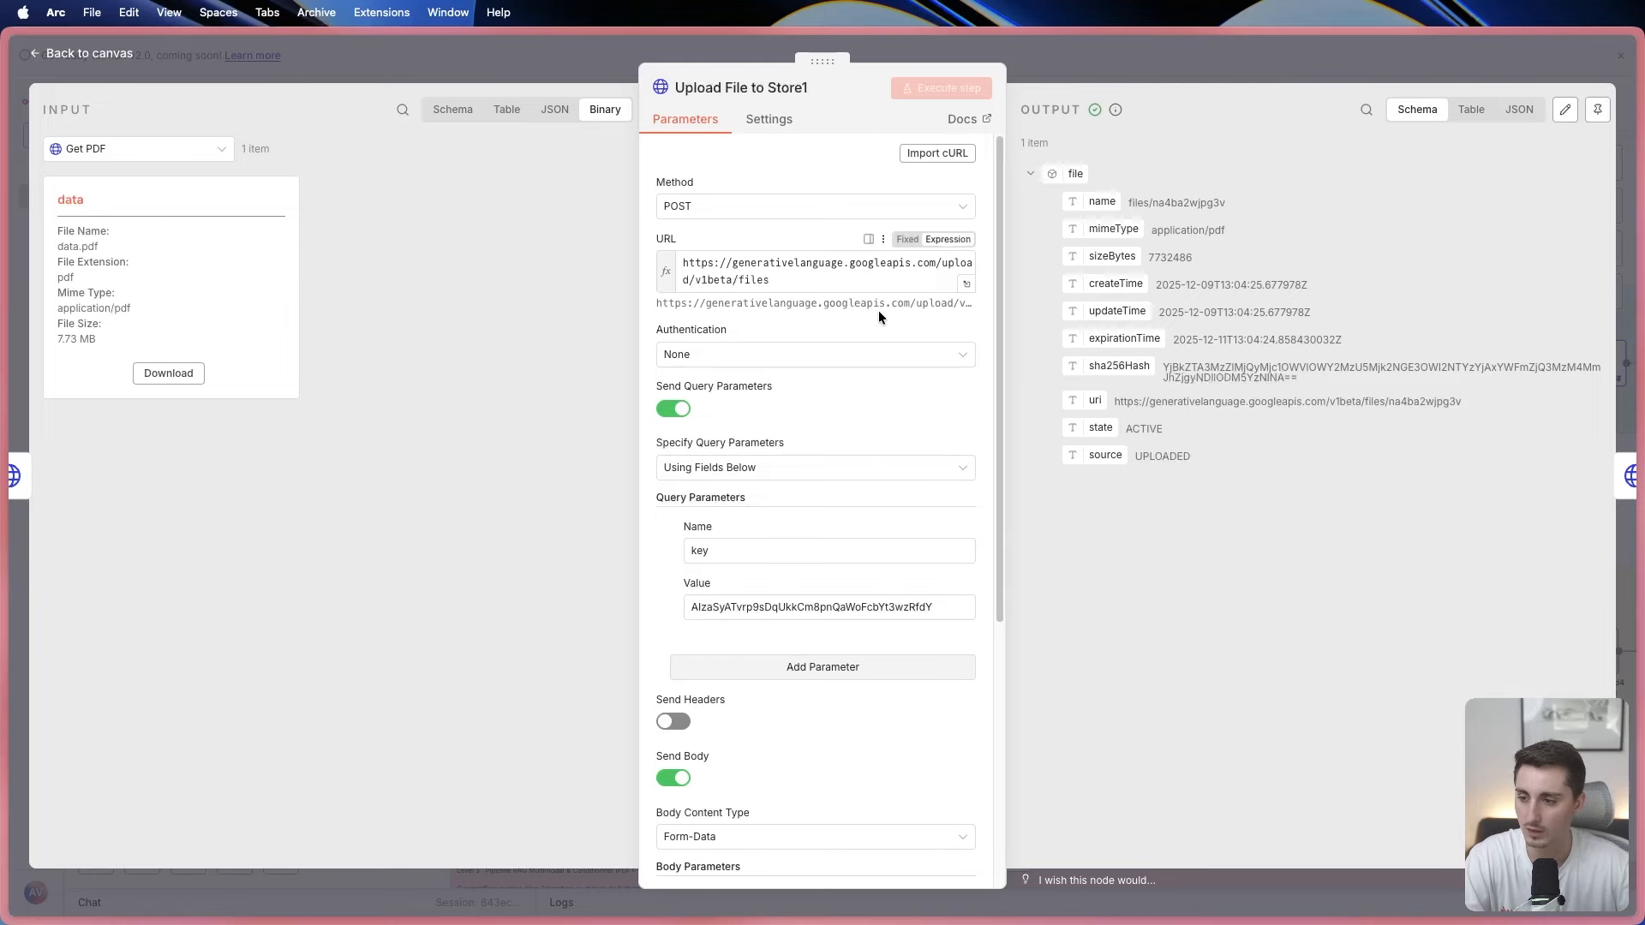
pyautogui.click(541, 54)
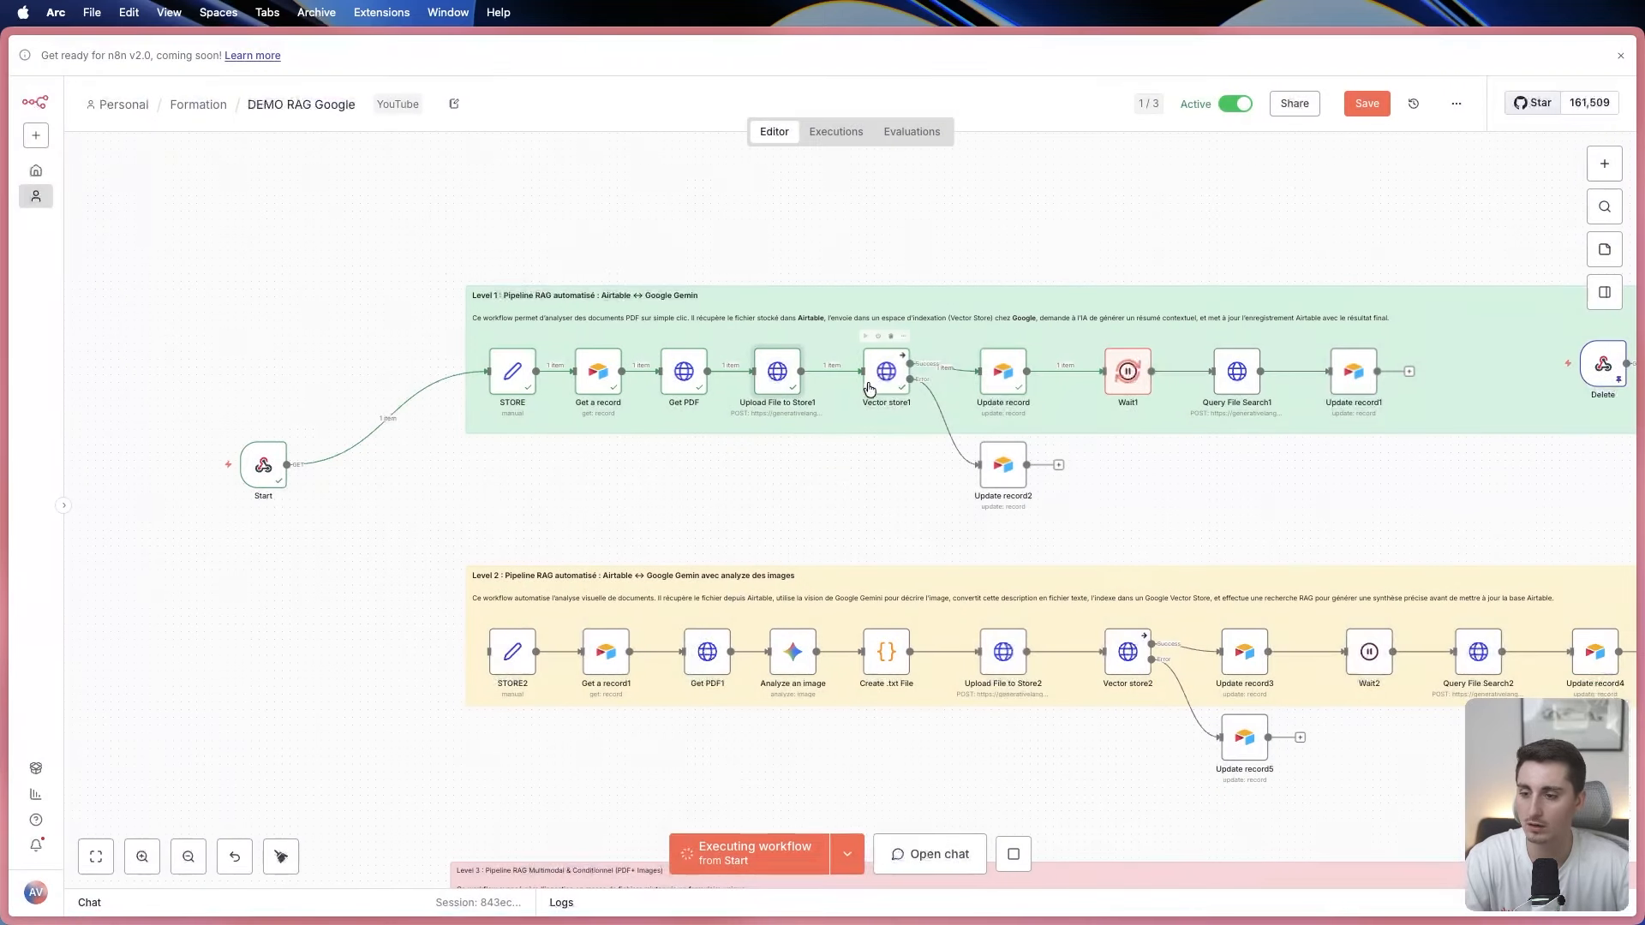
pyautogui.doubleClick(890, 373)
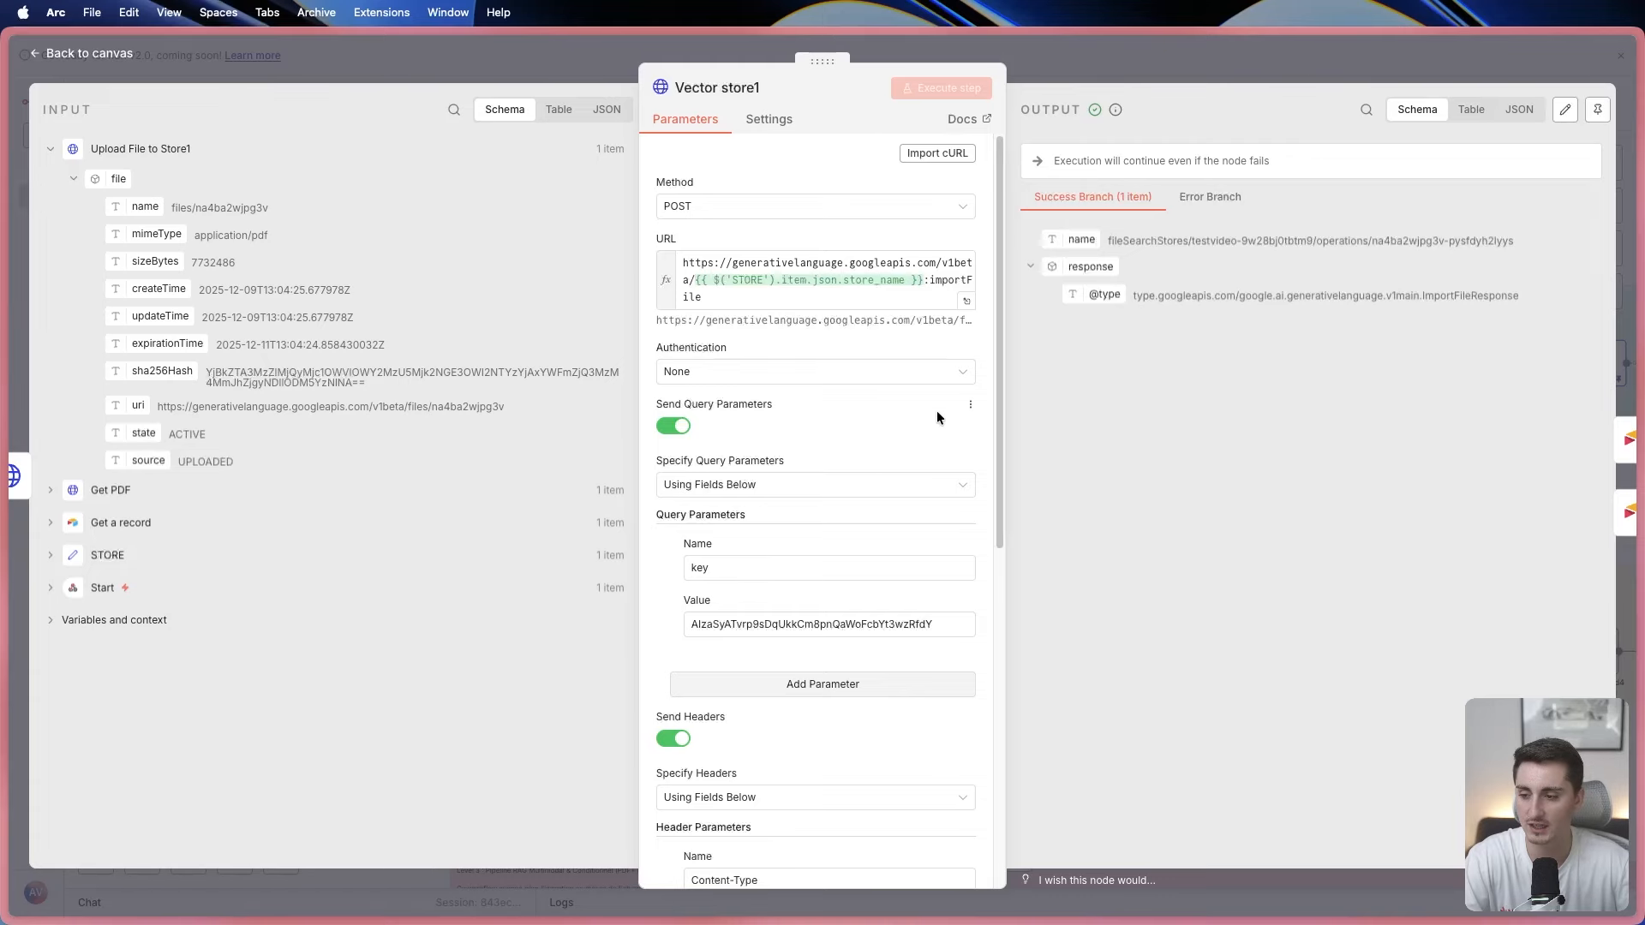
pyautogui.scroll(-6, 867, 423)
pyautogui.scroll(6, 857, 409)
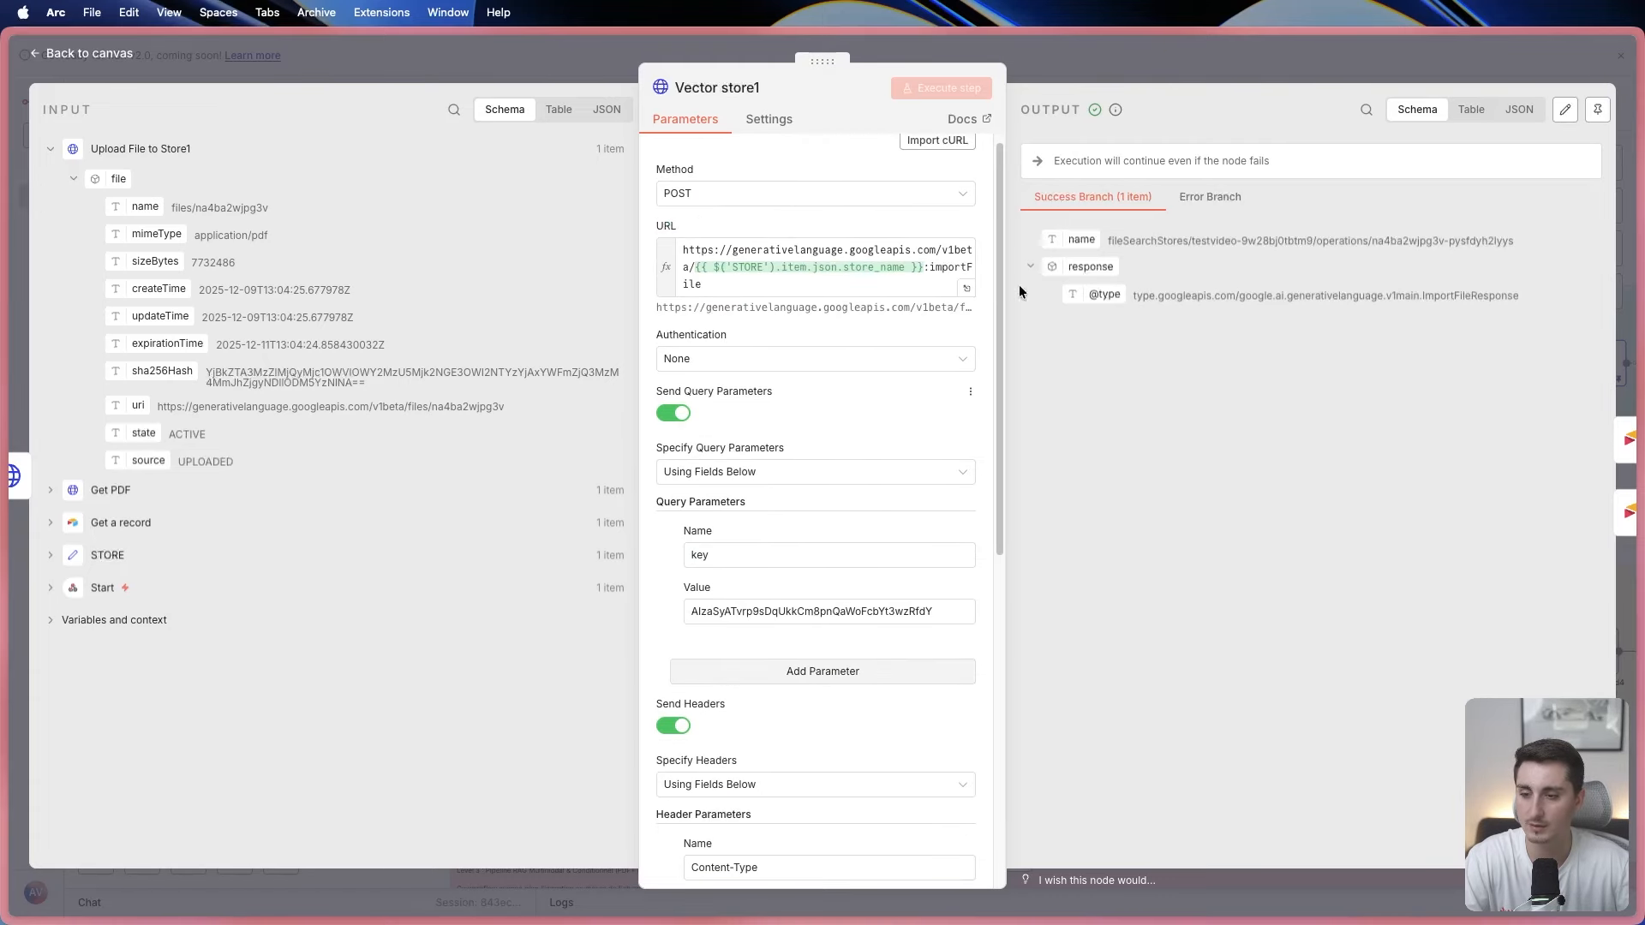
pyautogui.click(502, 65)
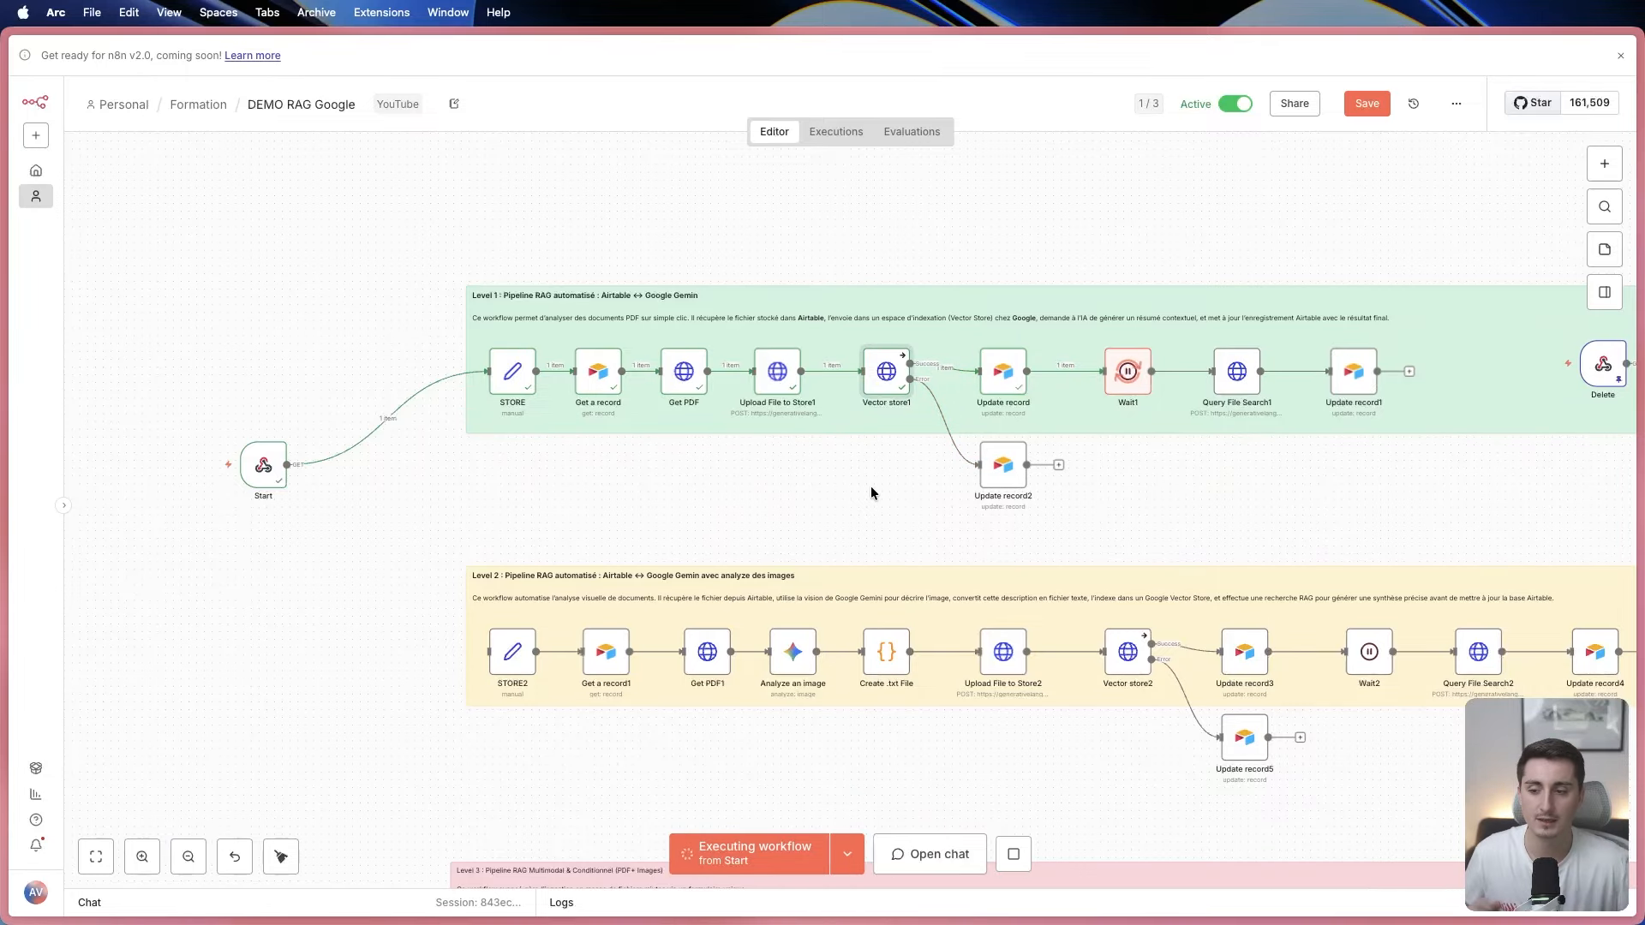
# Examine the query parameters, headers and JSON body settings of the Vector store1 node.
pyautogui.doubleClick(886, 372)
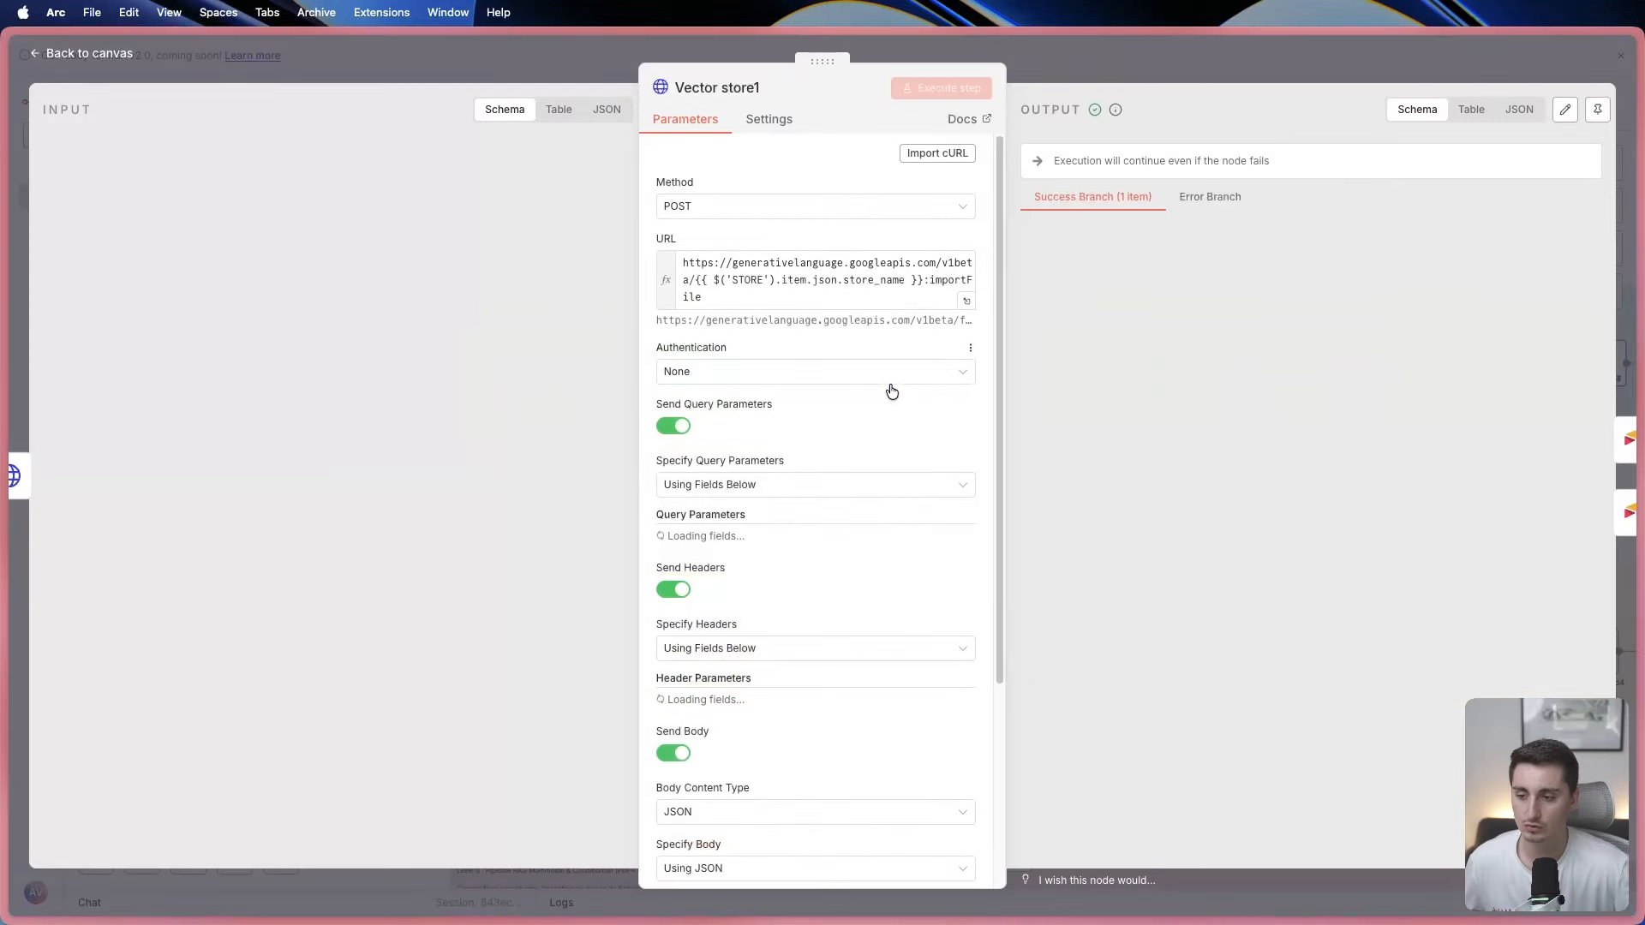
pyautogui.scroll(-5, 814, 428)
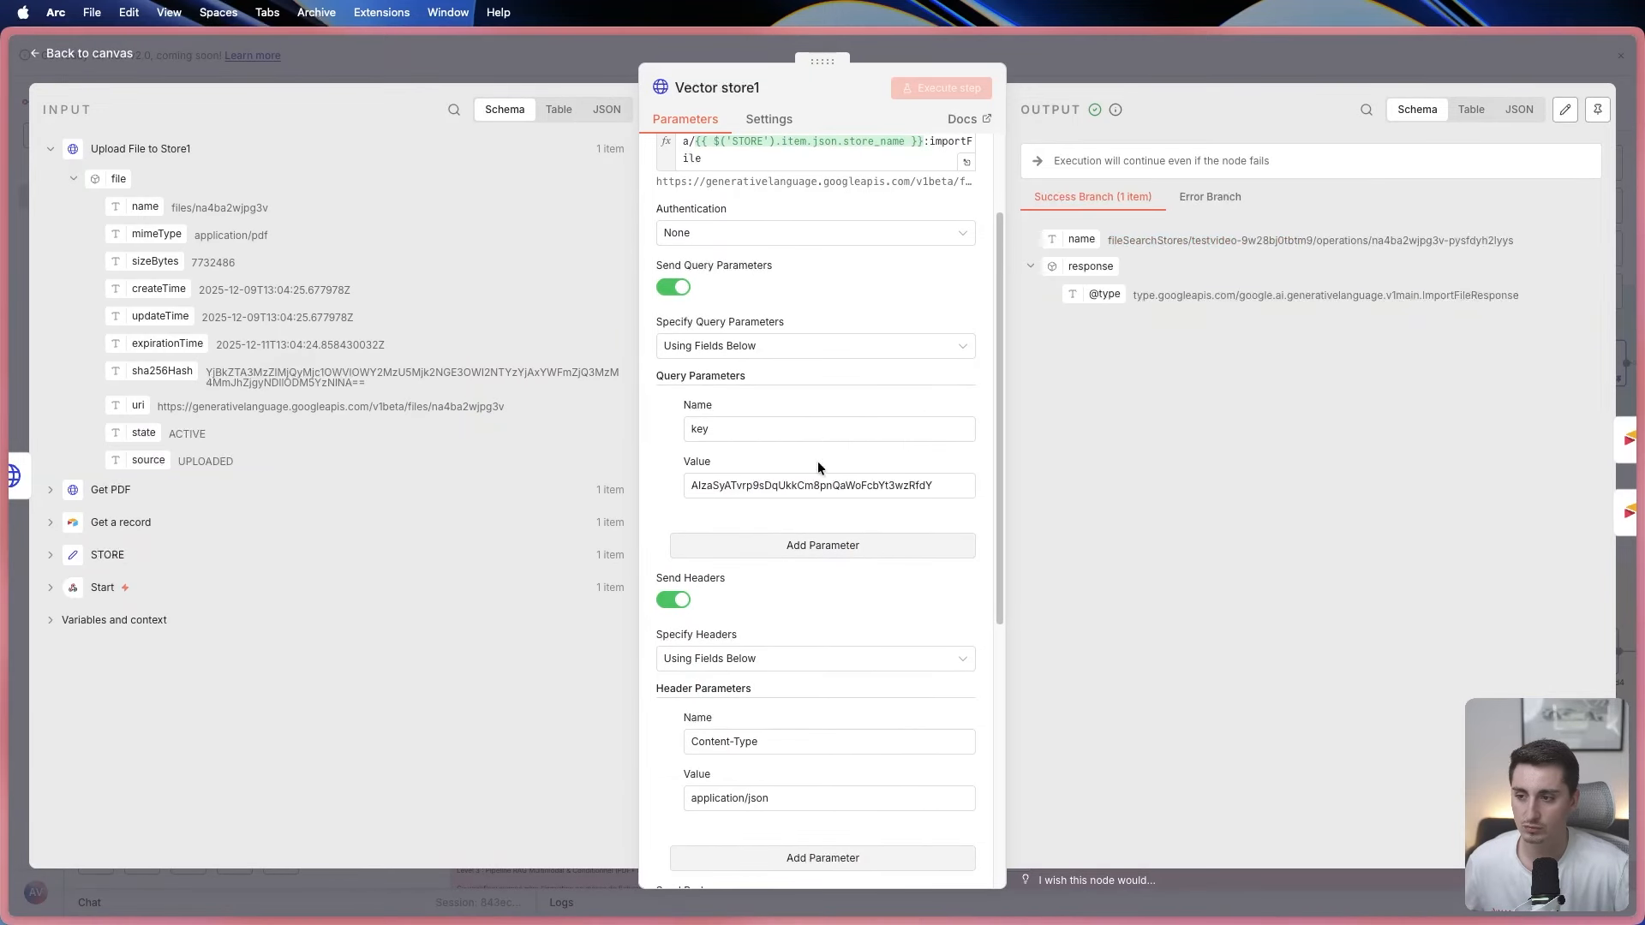
pyautogui.doubleClick(704, 352)
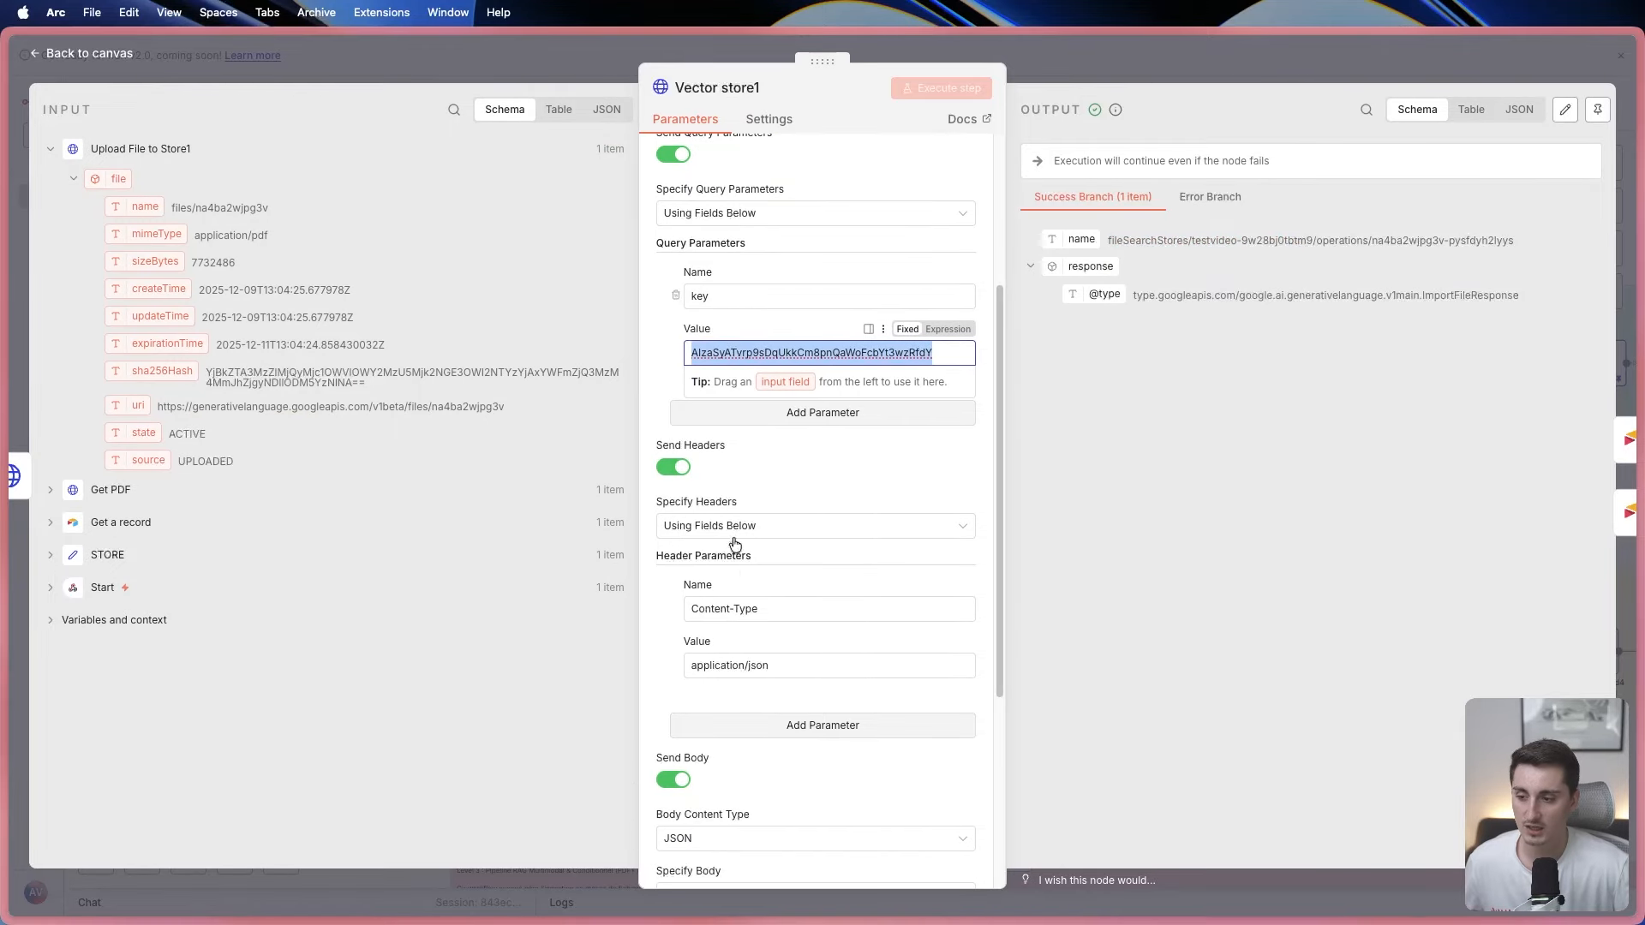
pyautogui.scroll(-3, 728, 548)
pyautogui.click(671, 538)
pyautogui.scroll(-4, 845, 743)
pyautogui.scroll(-3, 761, 654)
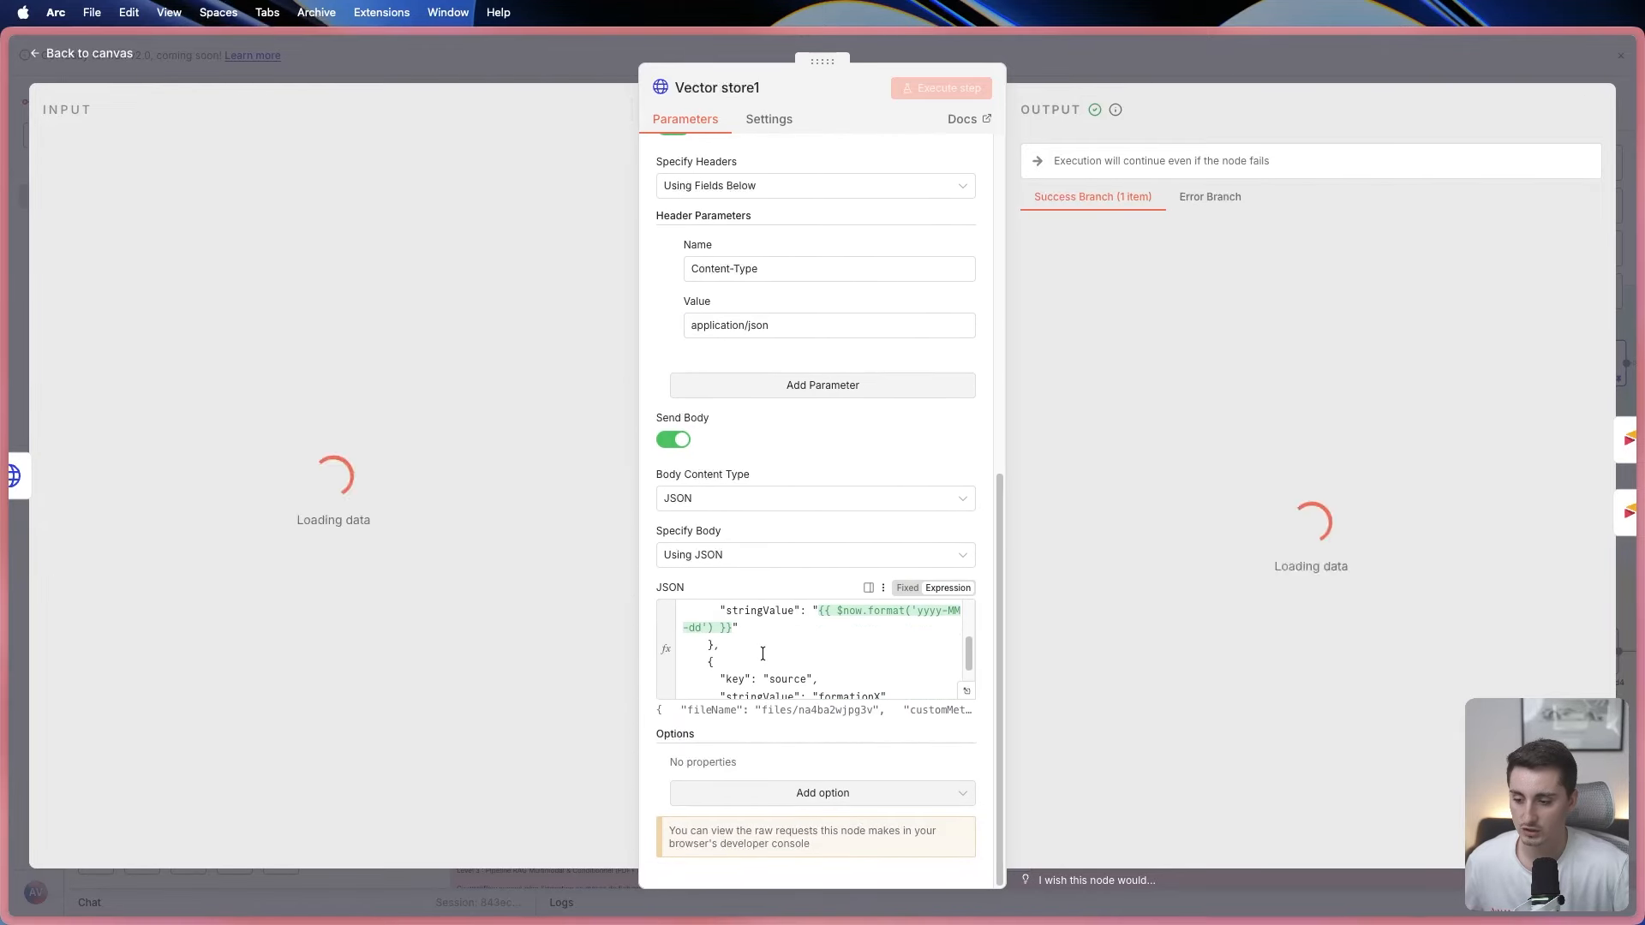
# Inspect the source key and its stringValue in the Vector store1 JSON body's custom metadata, then return to the canvas.
pyautogui.moveTo(819, 666)
pyautogui.mouseDown()
pyautogui.moveTo(880, 665)
pyautogui.moveTo(823, 666)
pyautogui.mouseUp()
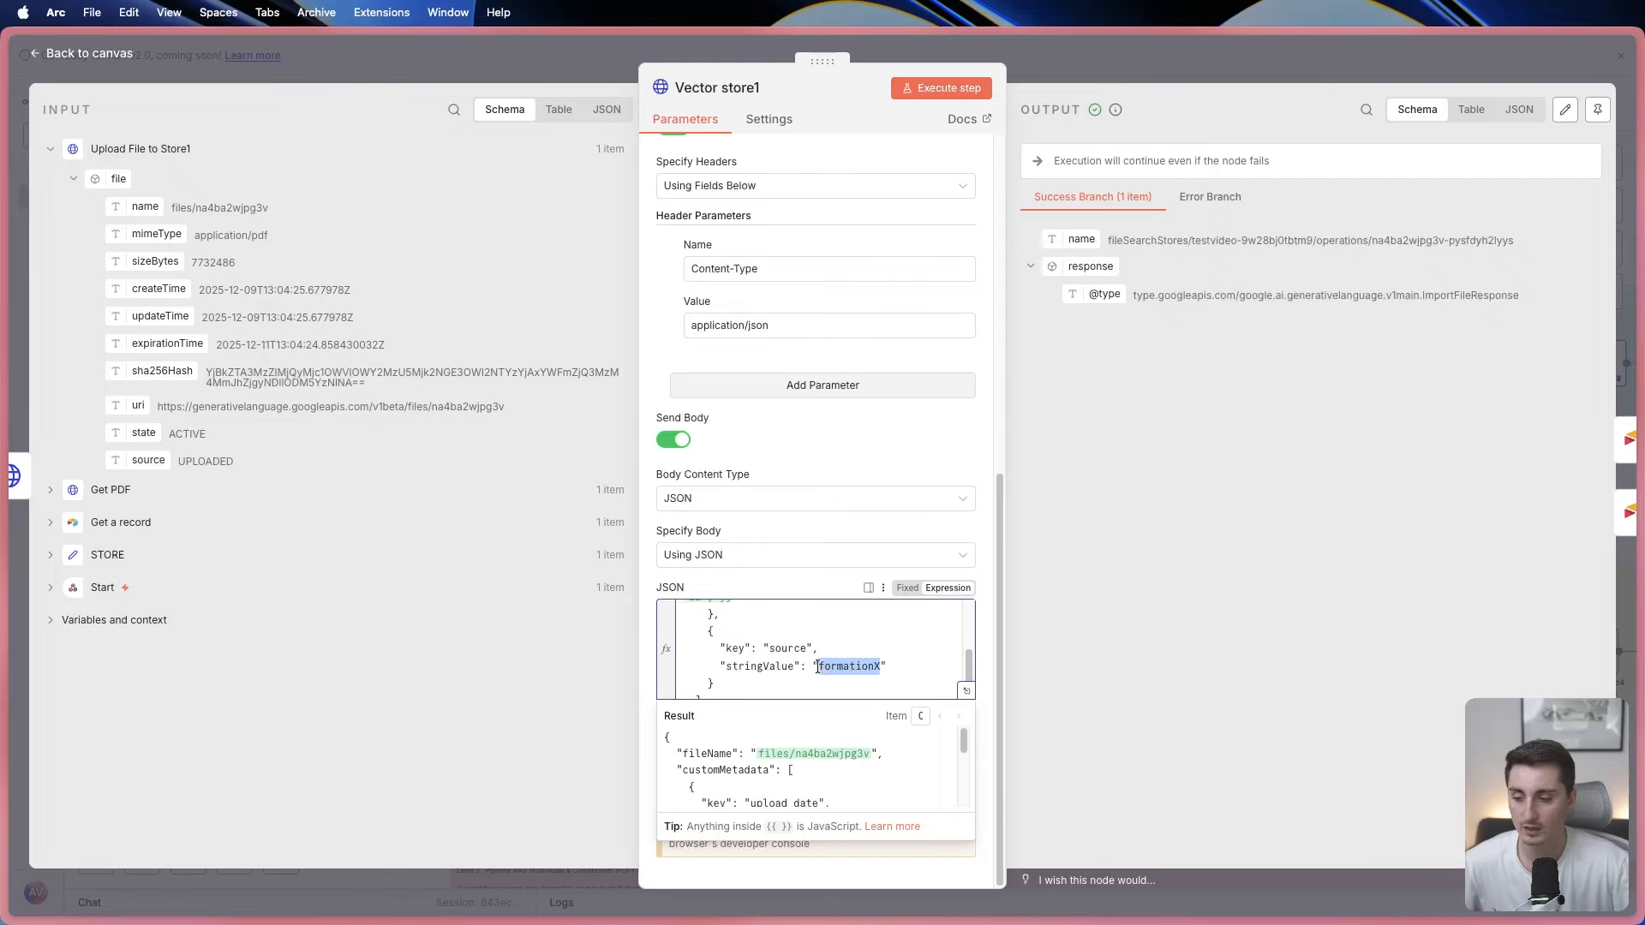
pyautogui.scroll(2, 772, 670)
pyautogui.scroll(-3, 776, 669)
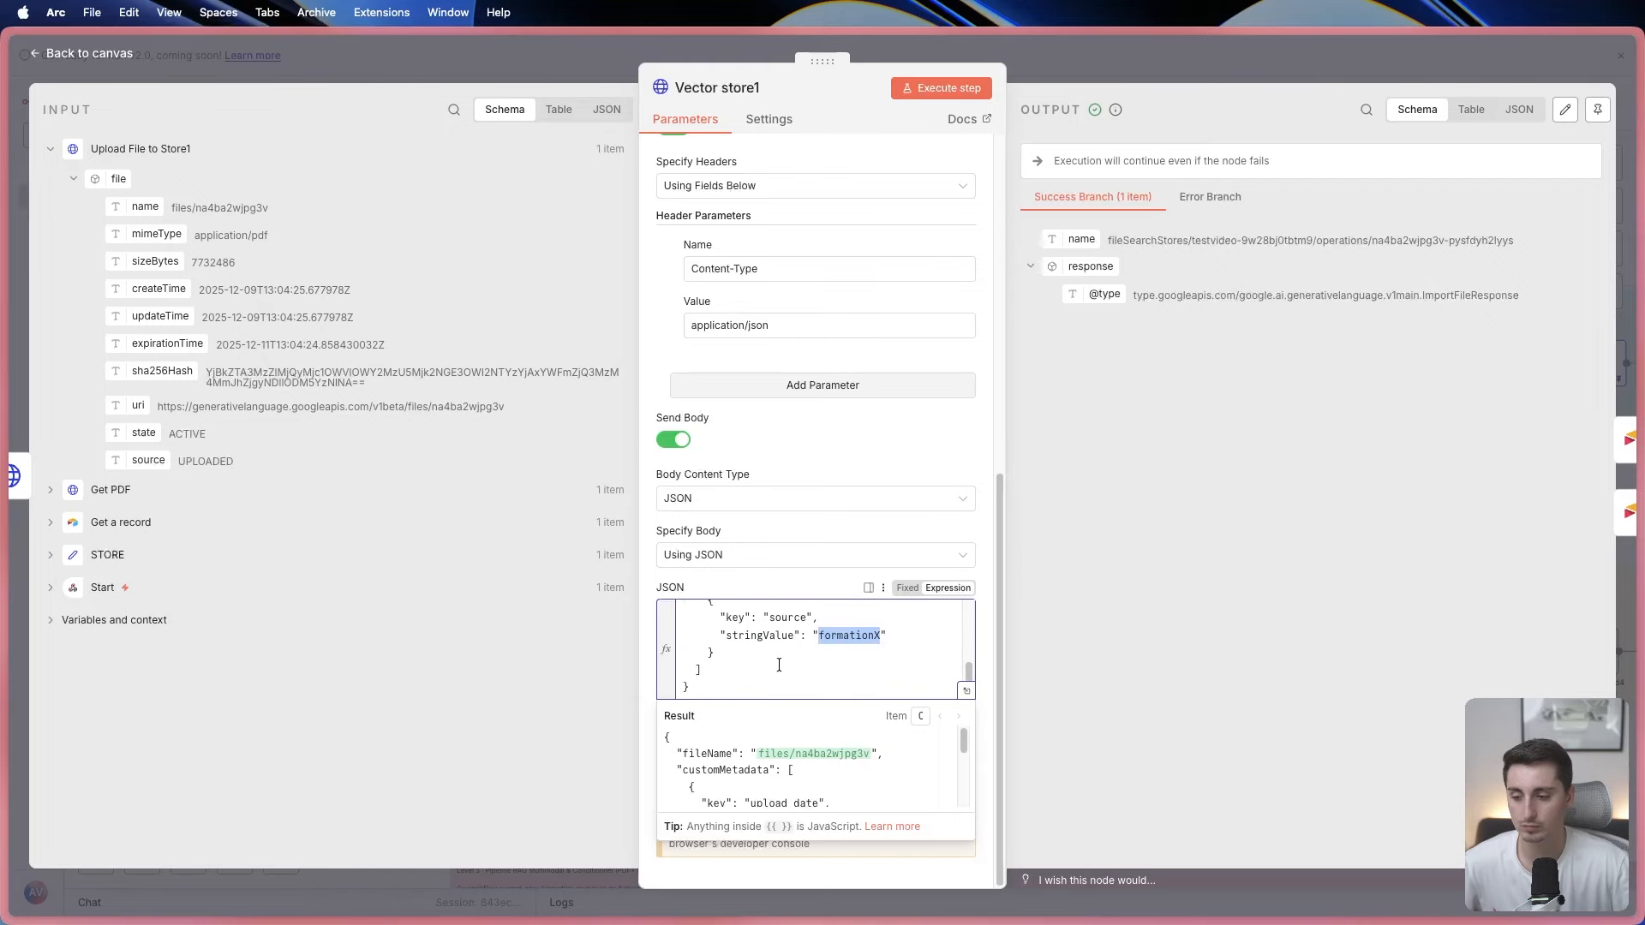
pyautogui.moveTo(769, 619); pyautogui.dragTo(807, 619)
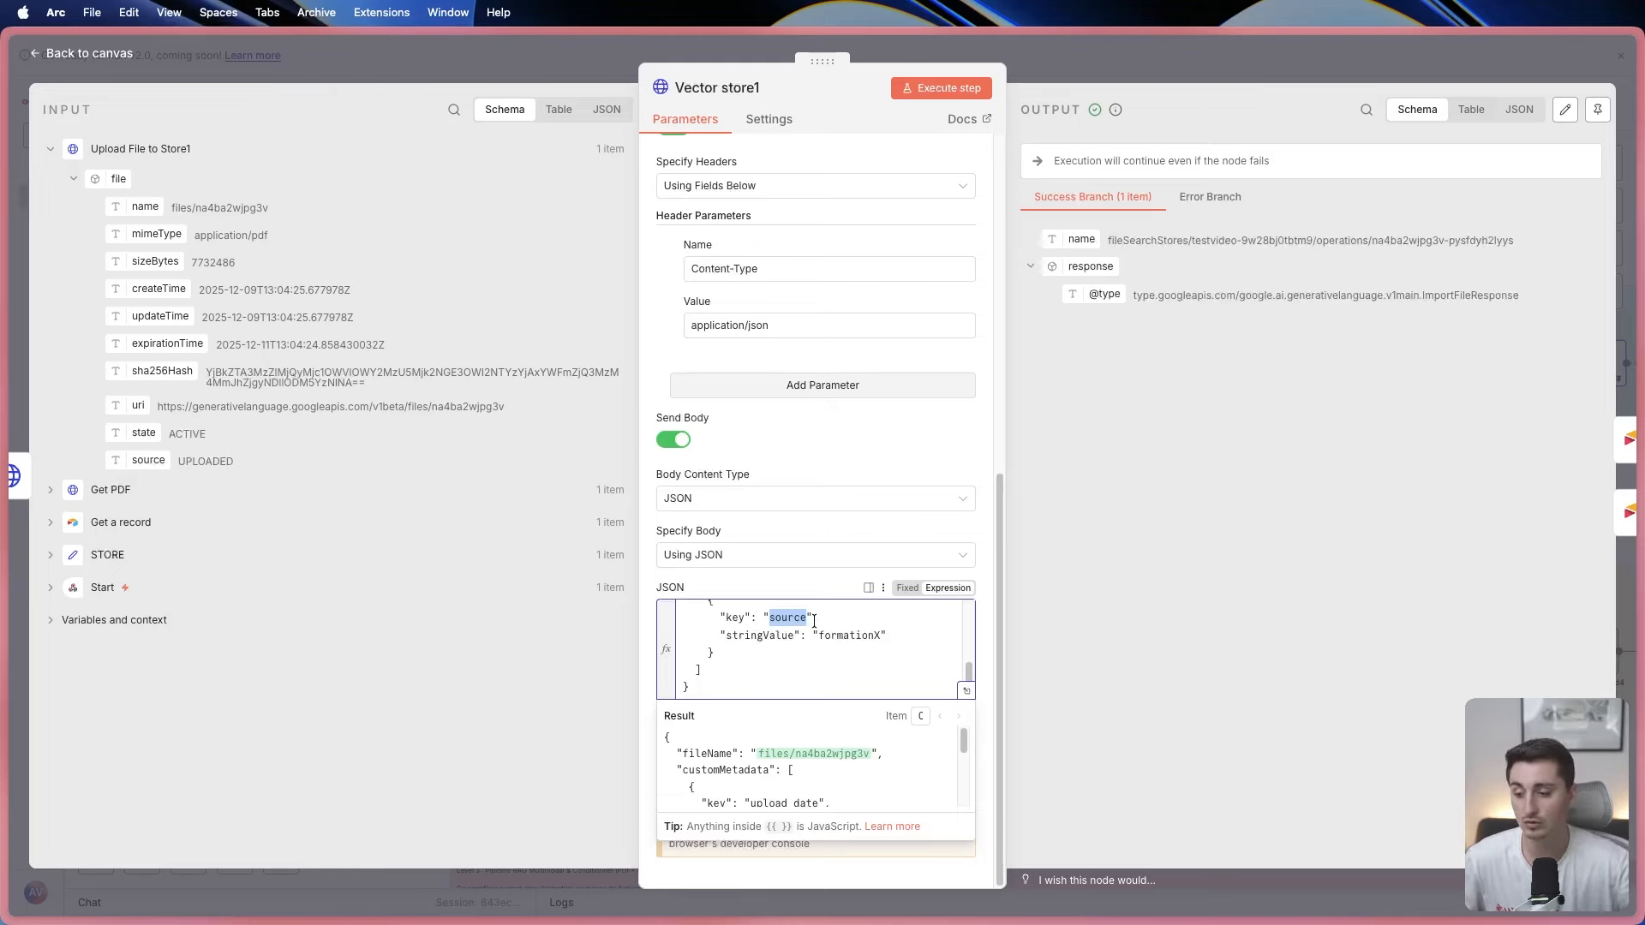
pyautogui.click(818, 635)
pyautogui.moveTo(818, 635); pyautogui.dragTo(868, 636)
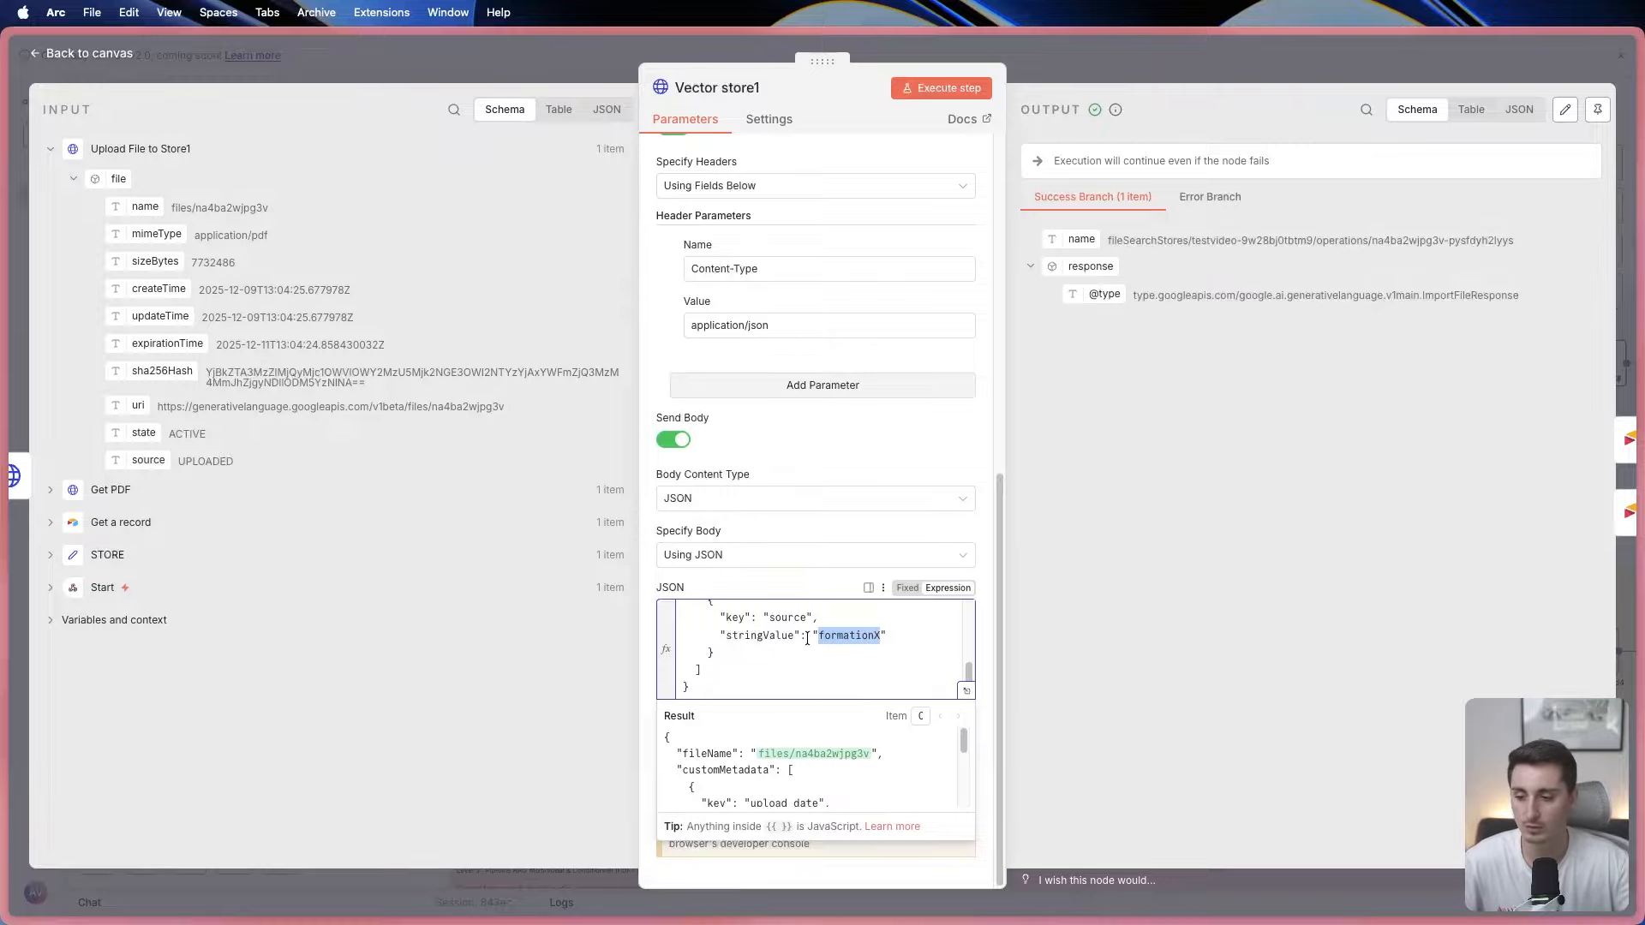
pyautogui.click(528, 59)
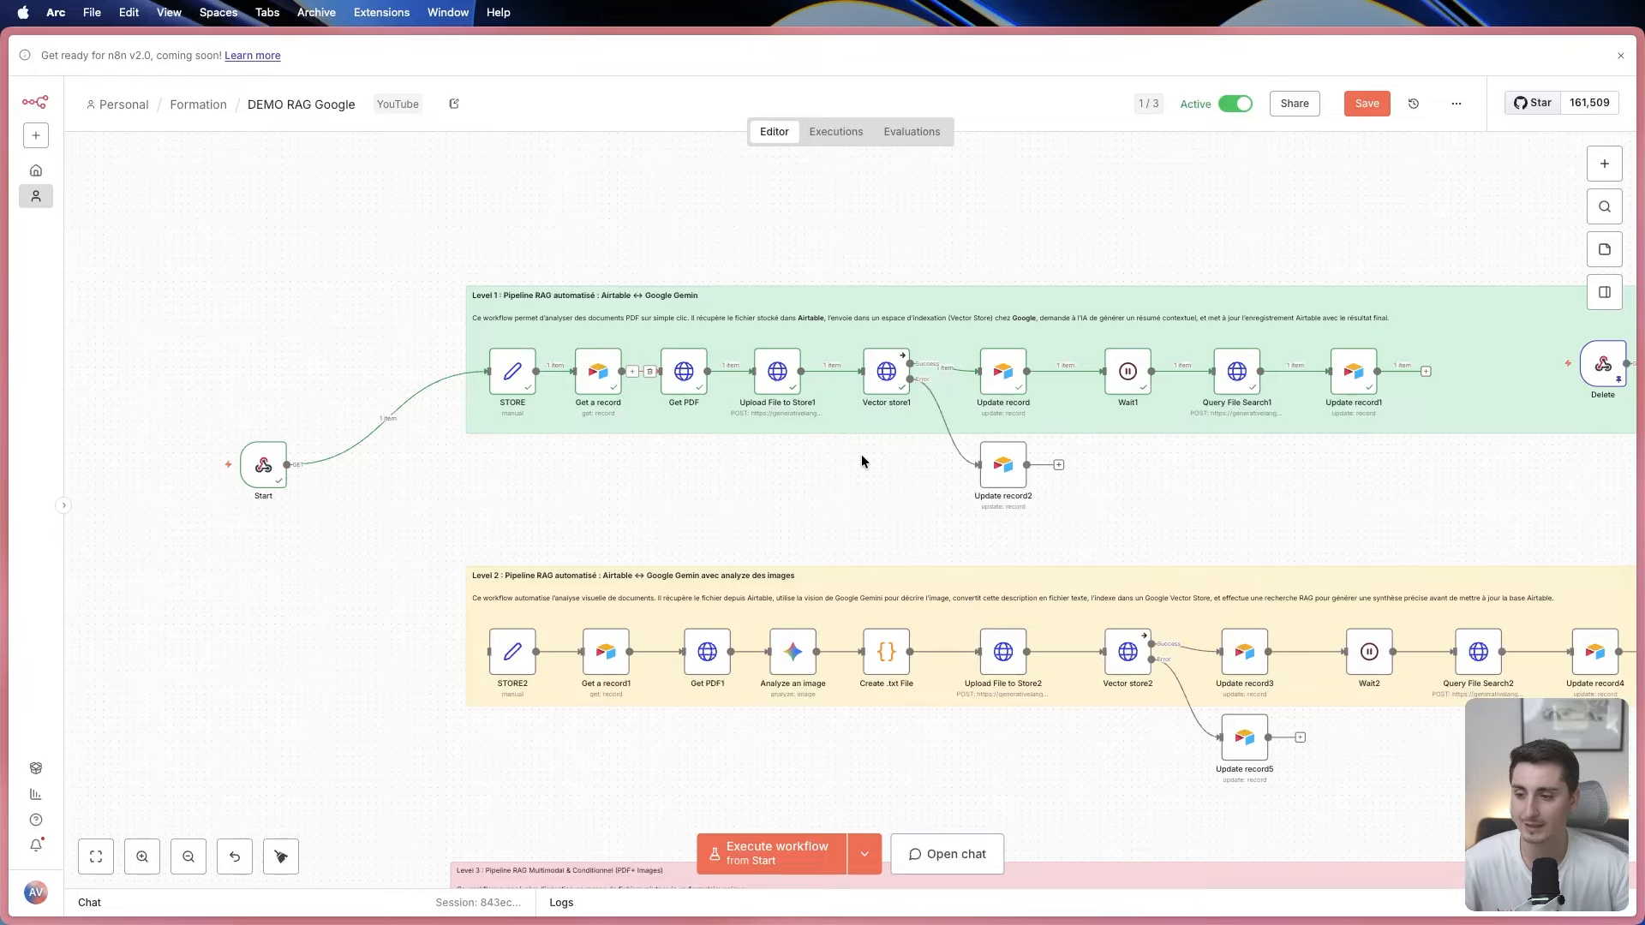
# Review the Upload File to Store1 node's request URL and form-data body parameters, and return to the canvas.
pyautogui.doubleClick(778, 374)
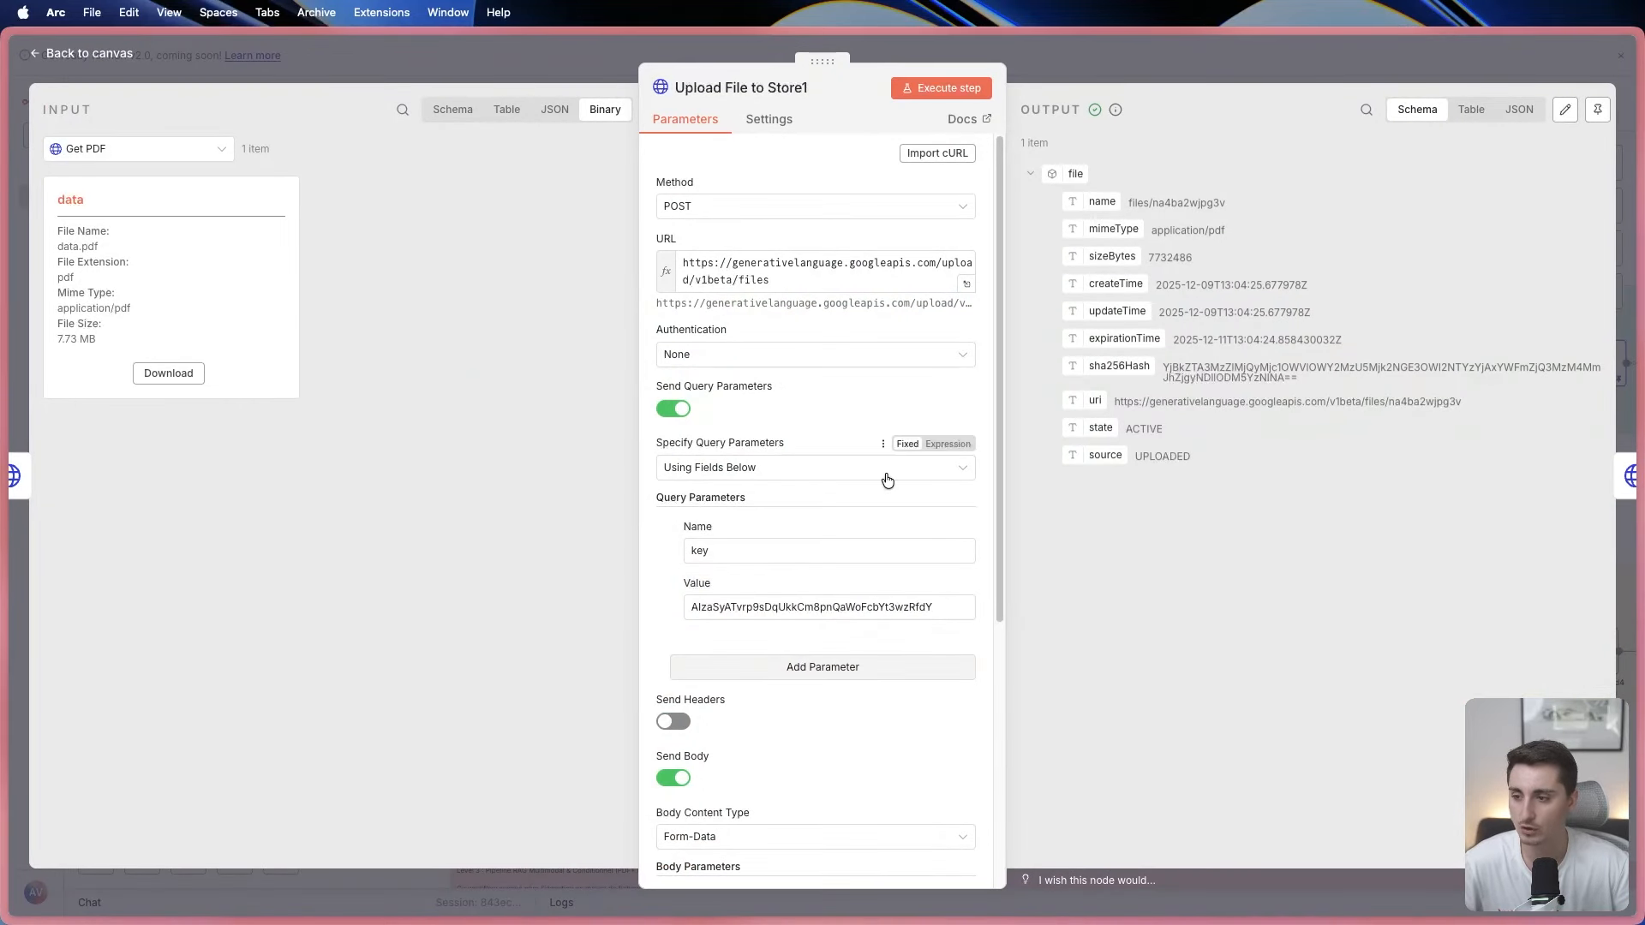
pyautogui.moveTo(792, 291); pyautogui.dragTo(683, 263)
pyautogui.click(869, 418)
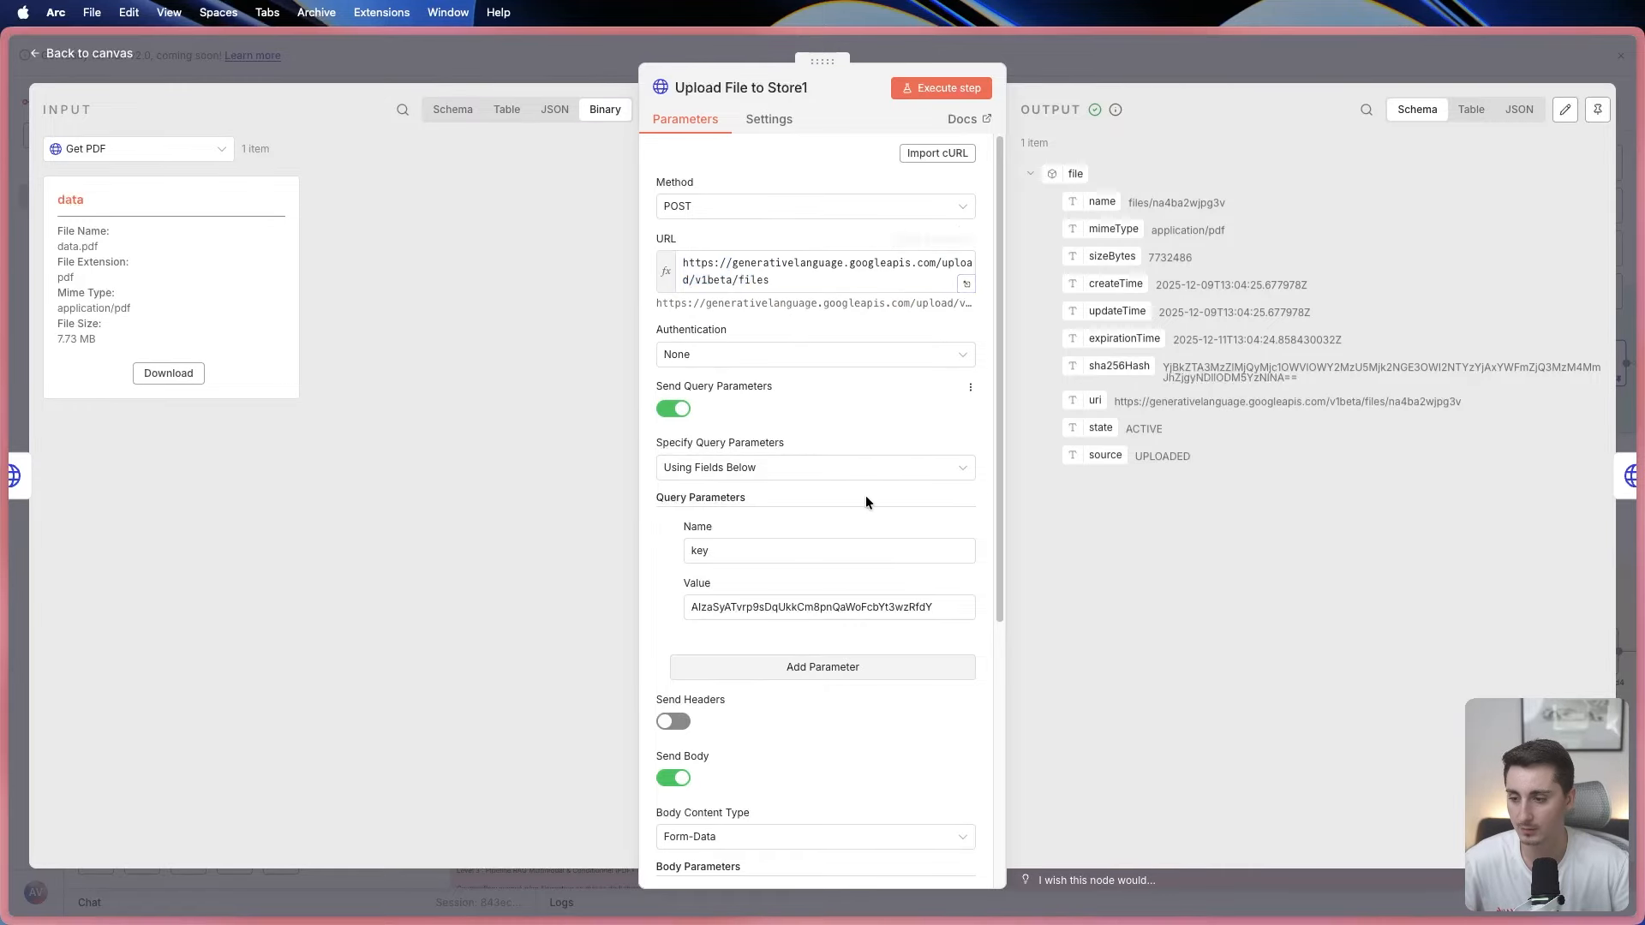
pyautogui.scroll(-5, 866, 495)
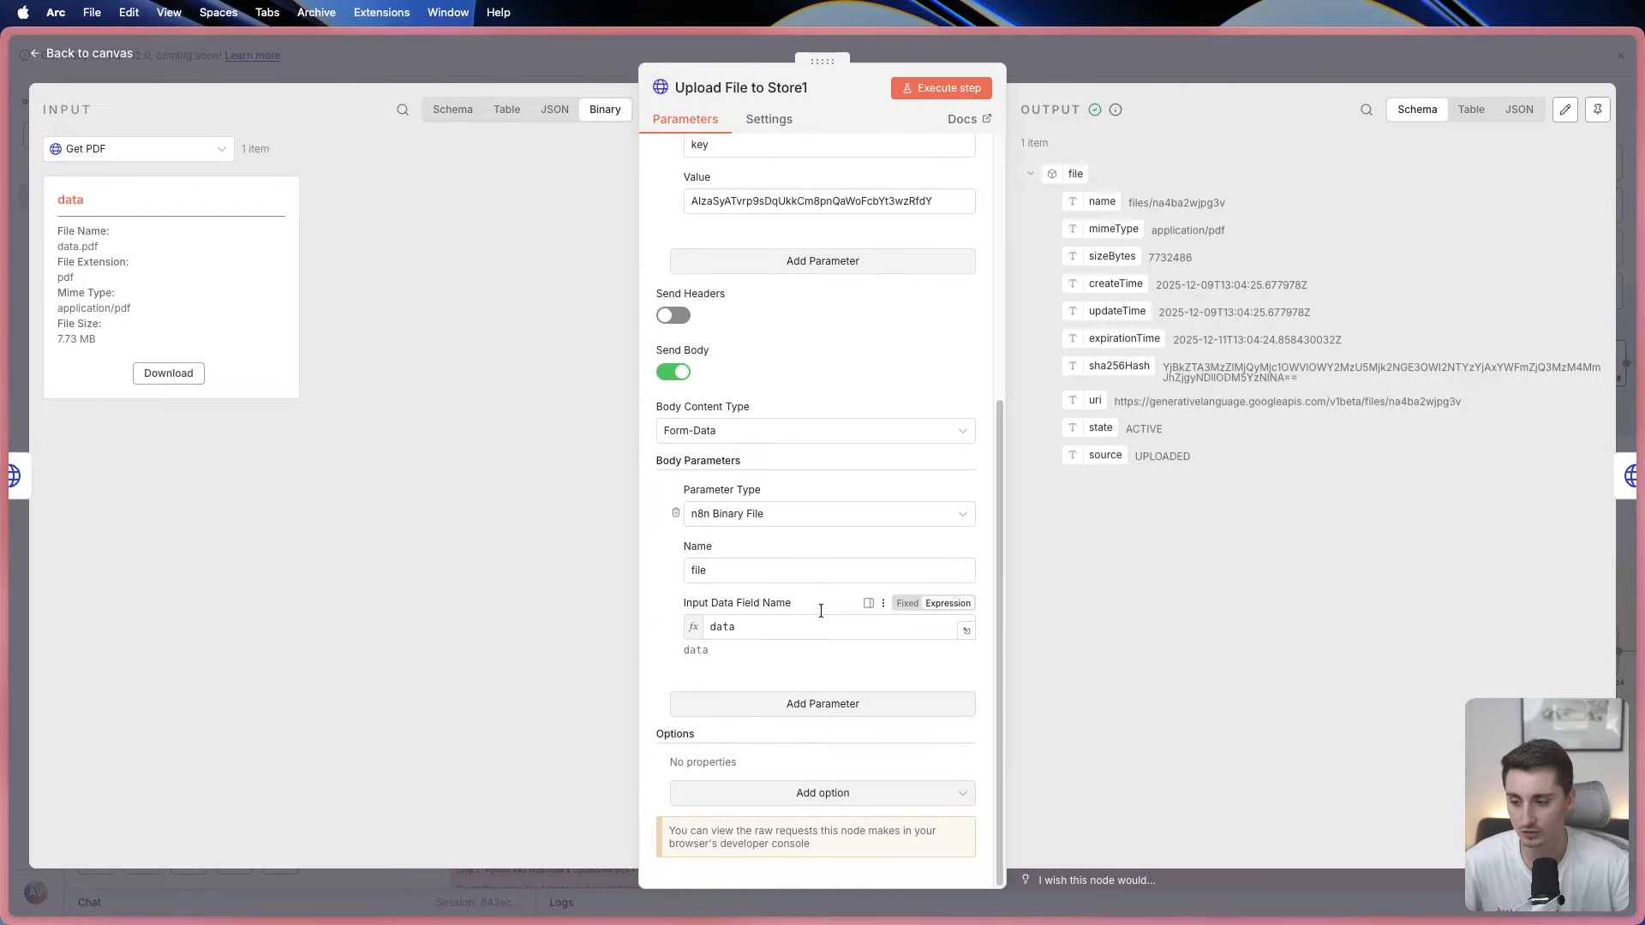
pyautogui.click(506, 67)
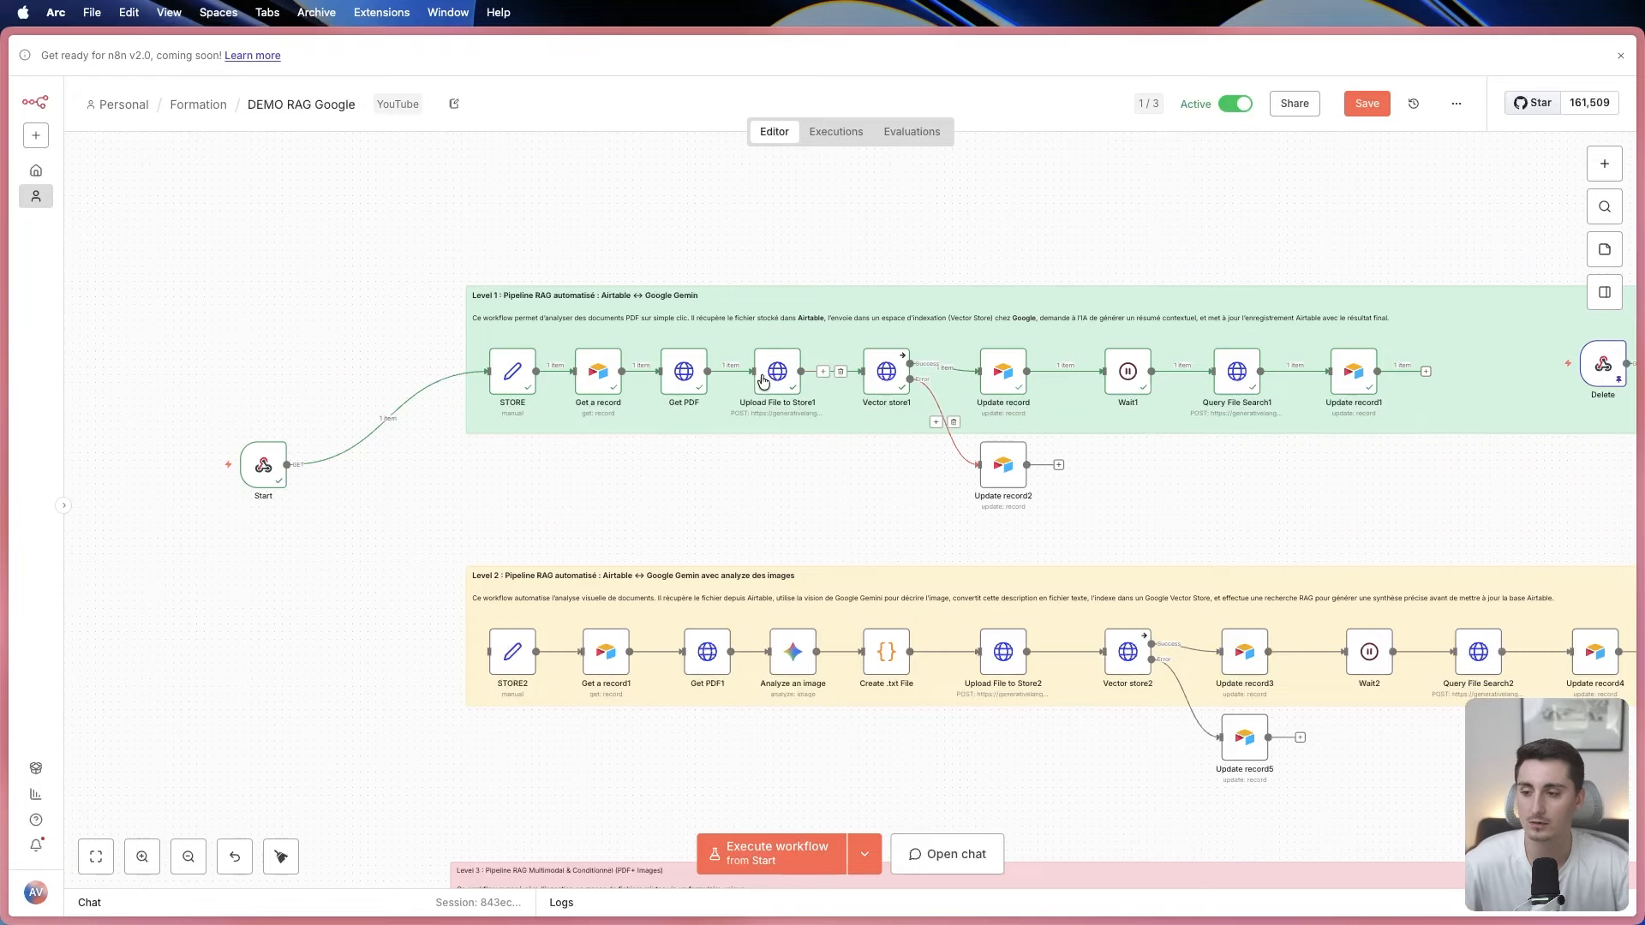
# Switch to Airtable, check the processed record's Statut and read its full Description text.
pyautogui.moveTo(1011, 382)
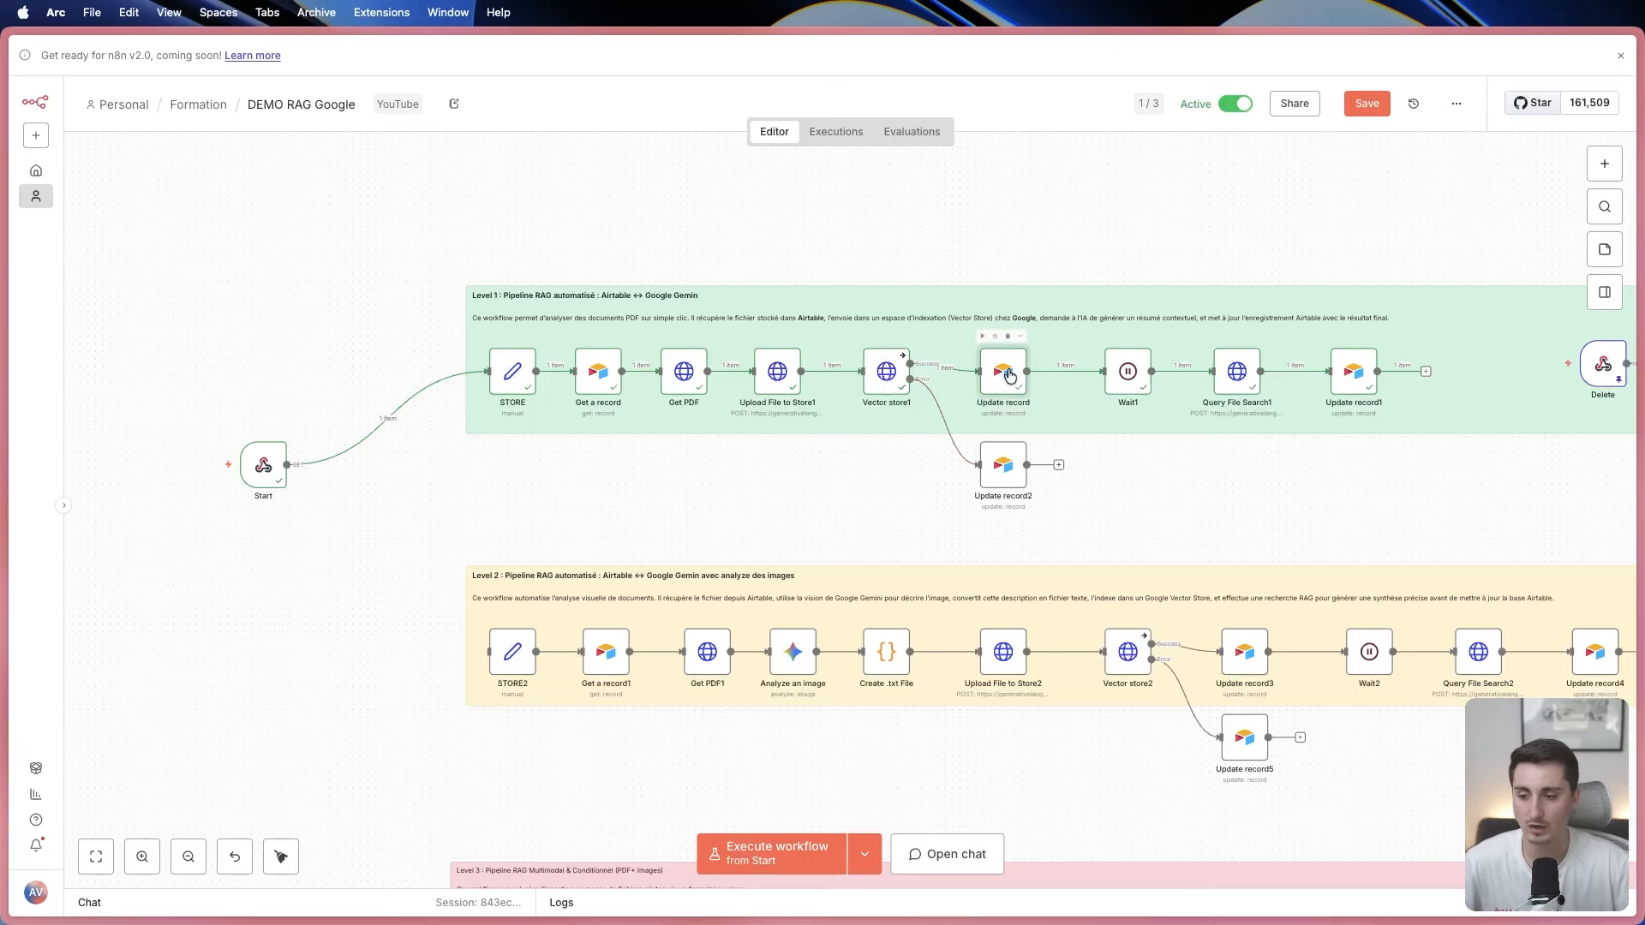
pyautogui.moveTo(4, 359)
pyautogui.click(72, 358)
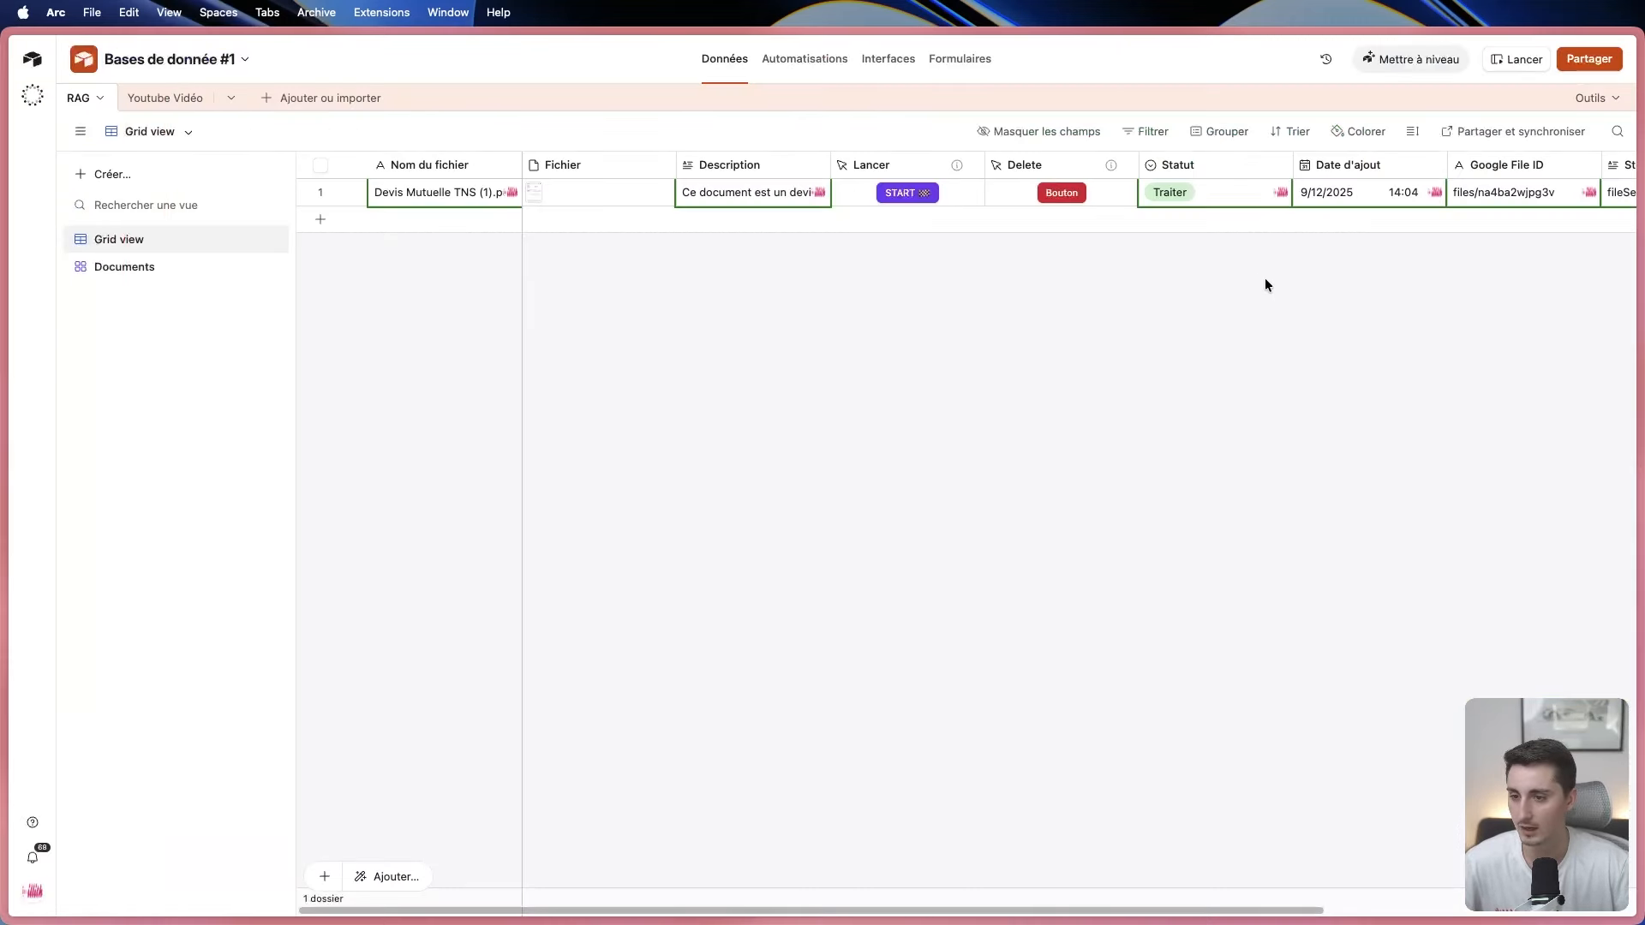
pyautogui.click(1239, 192)
pyautogui.click(958, 280)
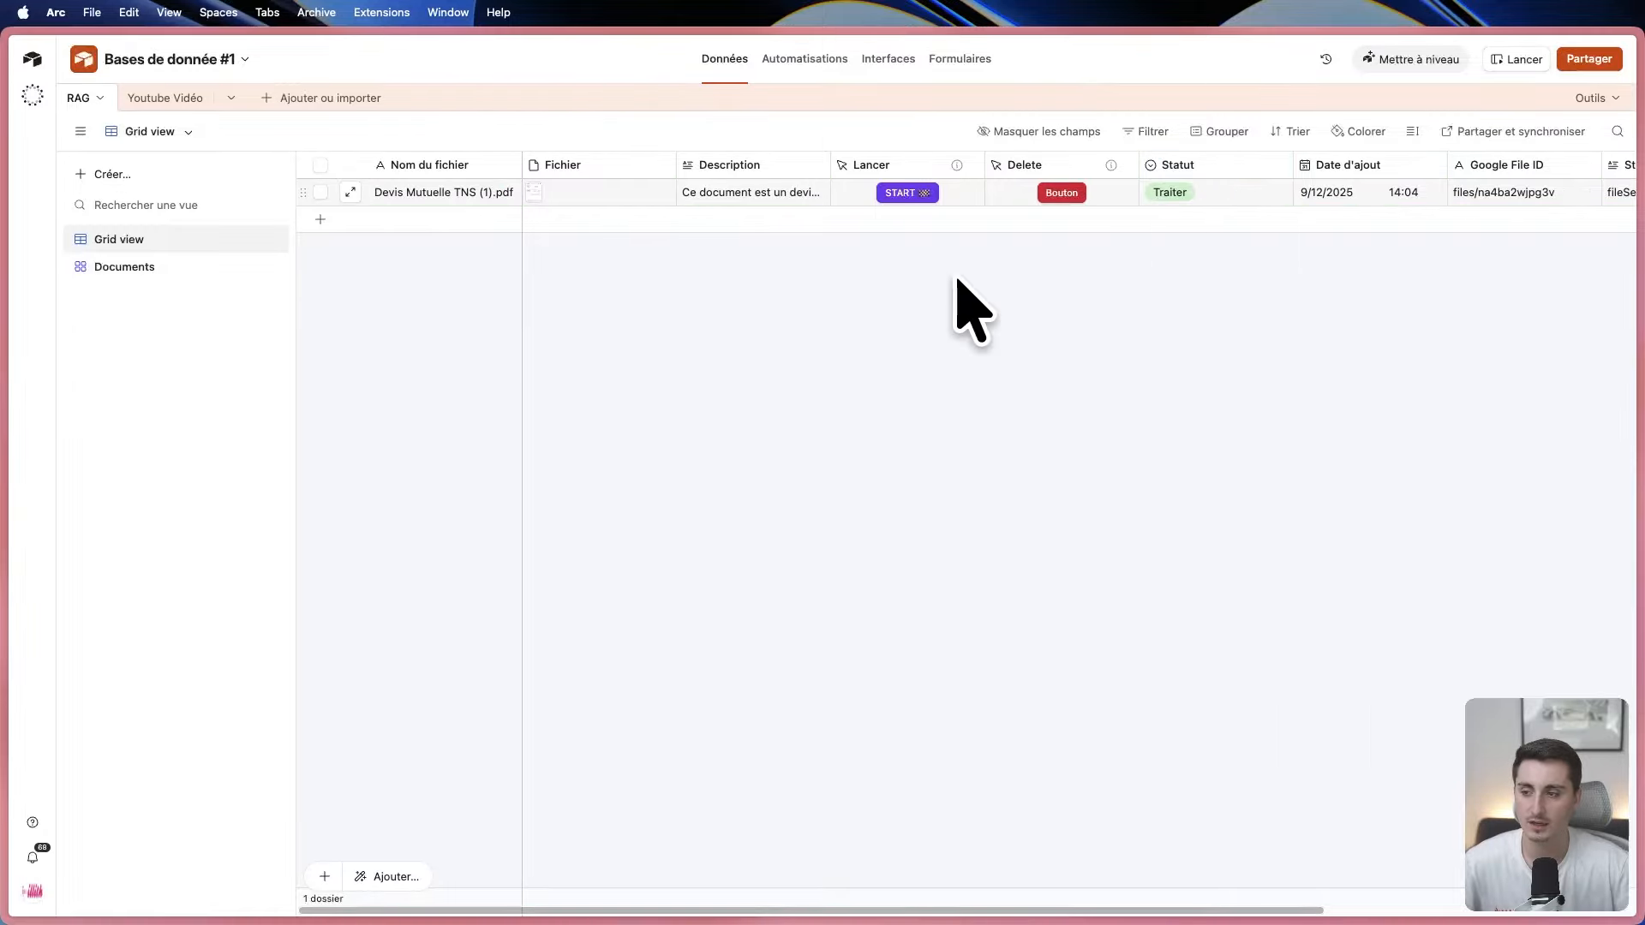
pyautogui.click(716, 192)
pyautogui.click(824, 196)
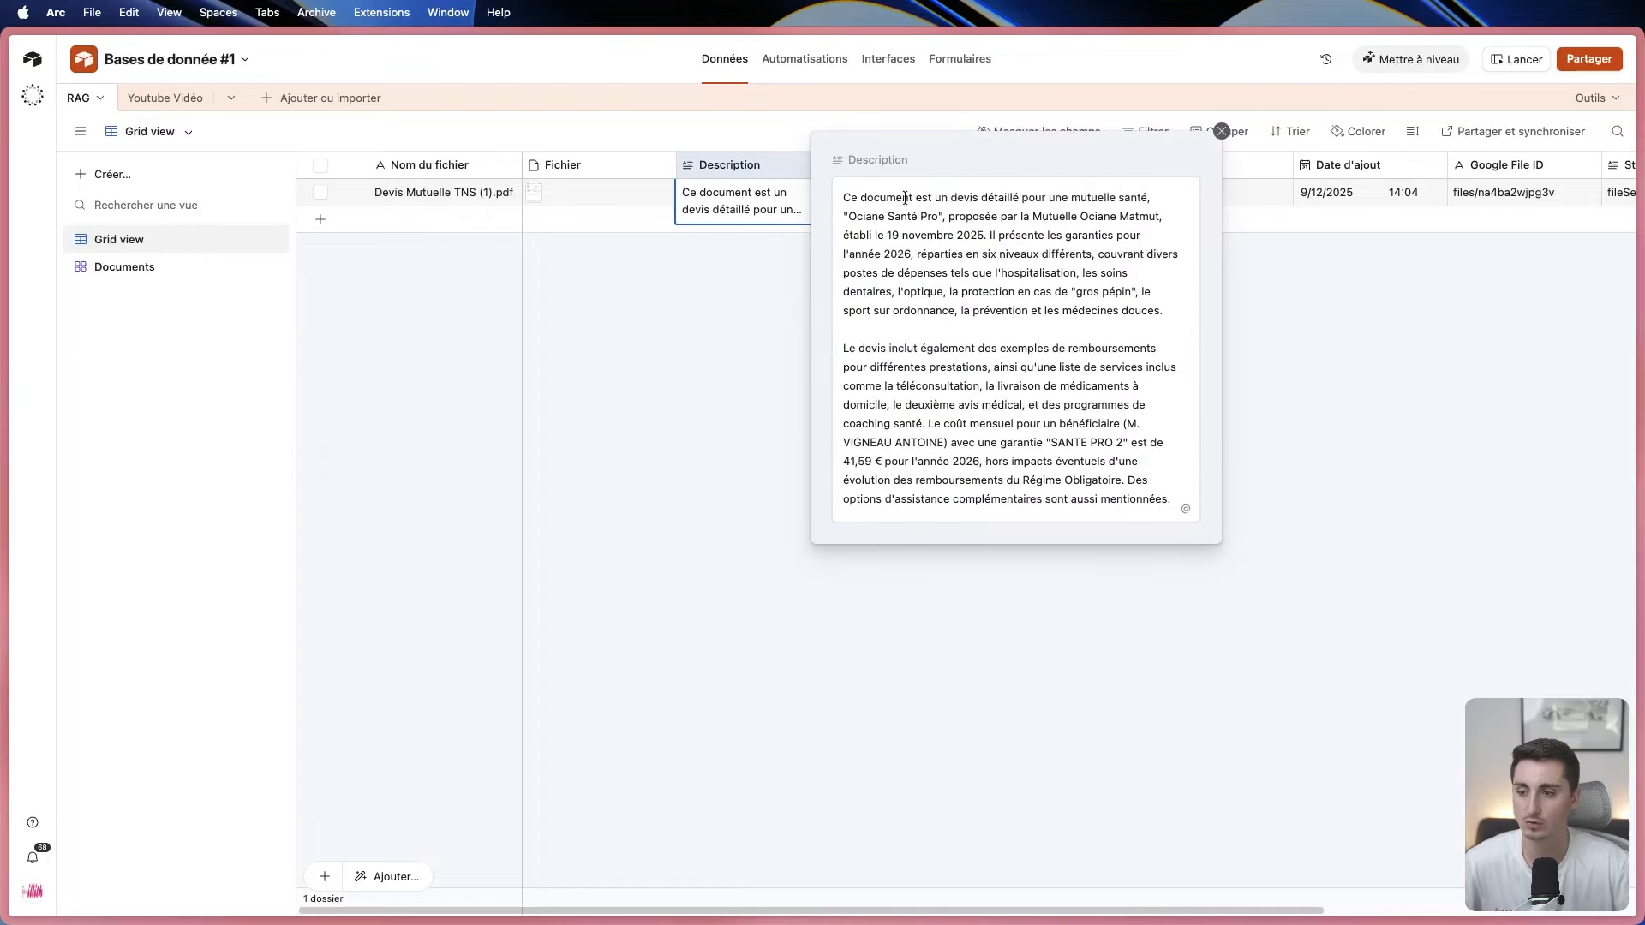
pyautogui.click(1222, 131)
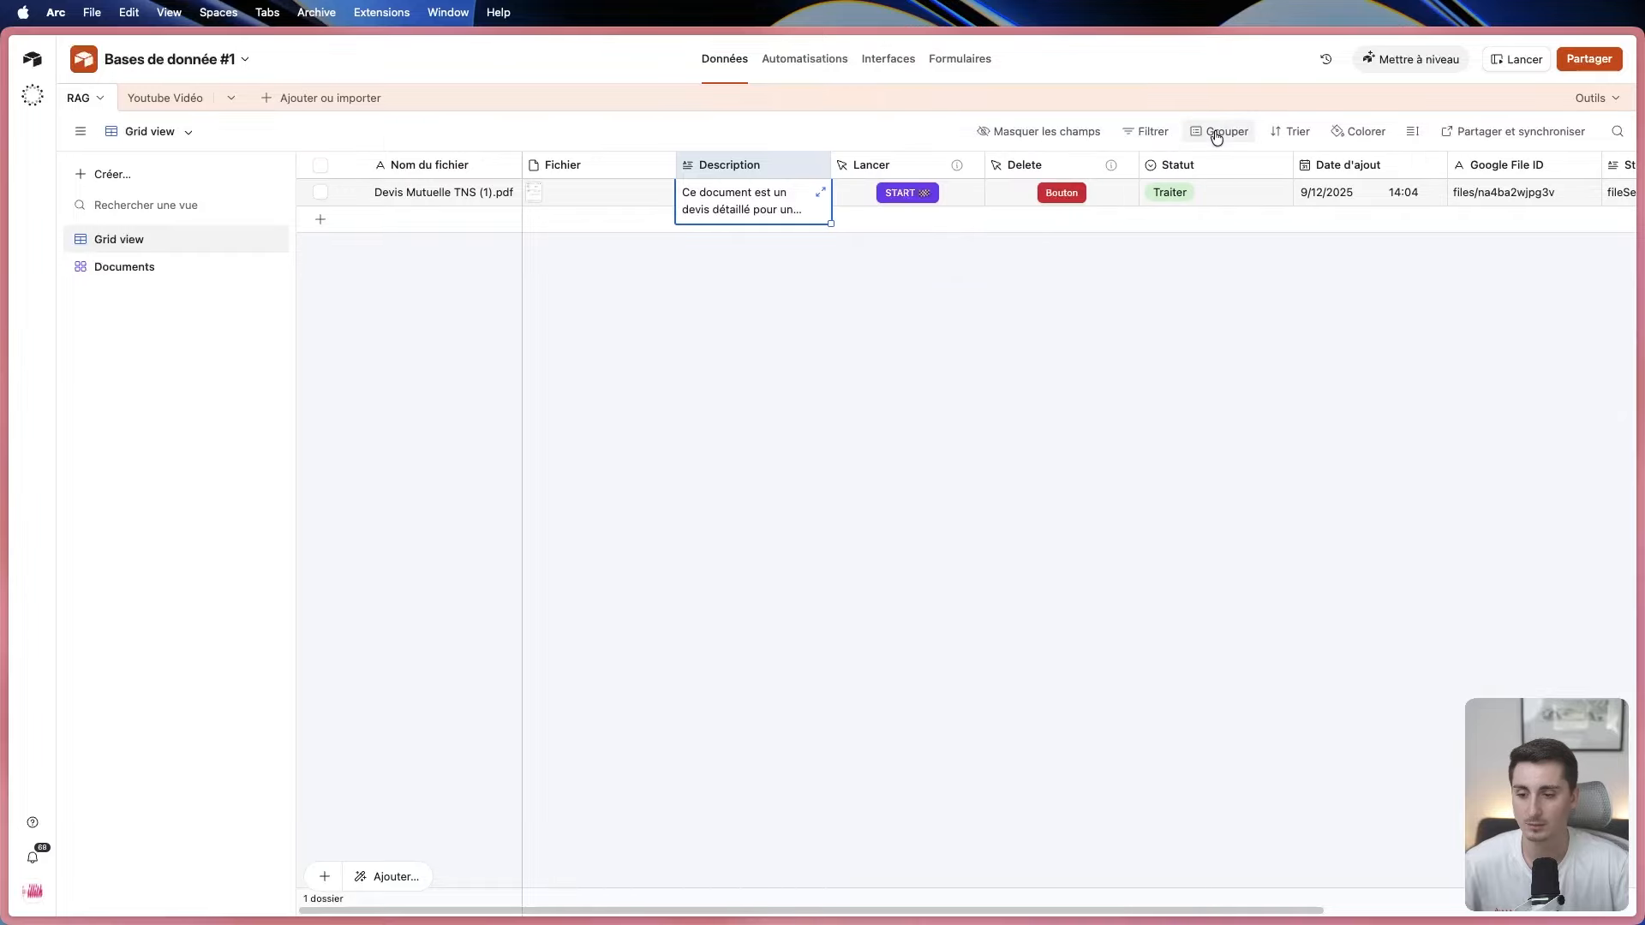
pyautogui.click(784, 281)
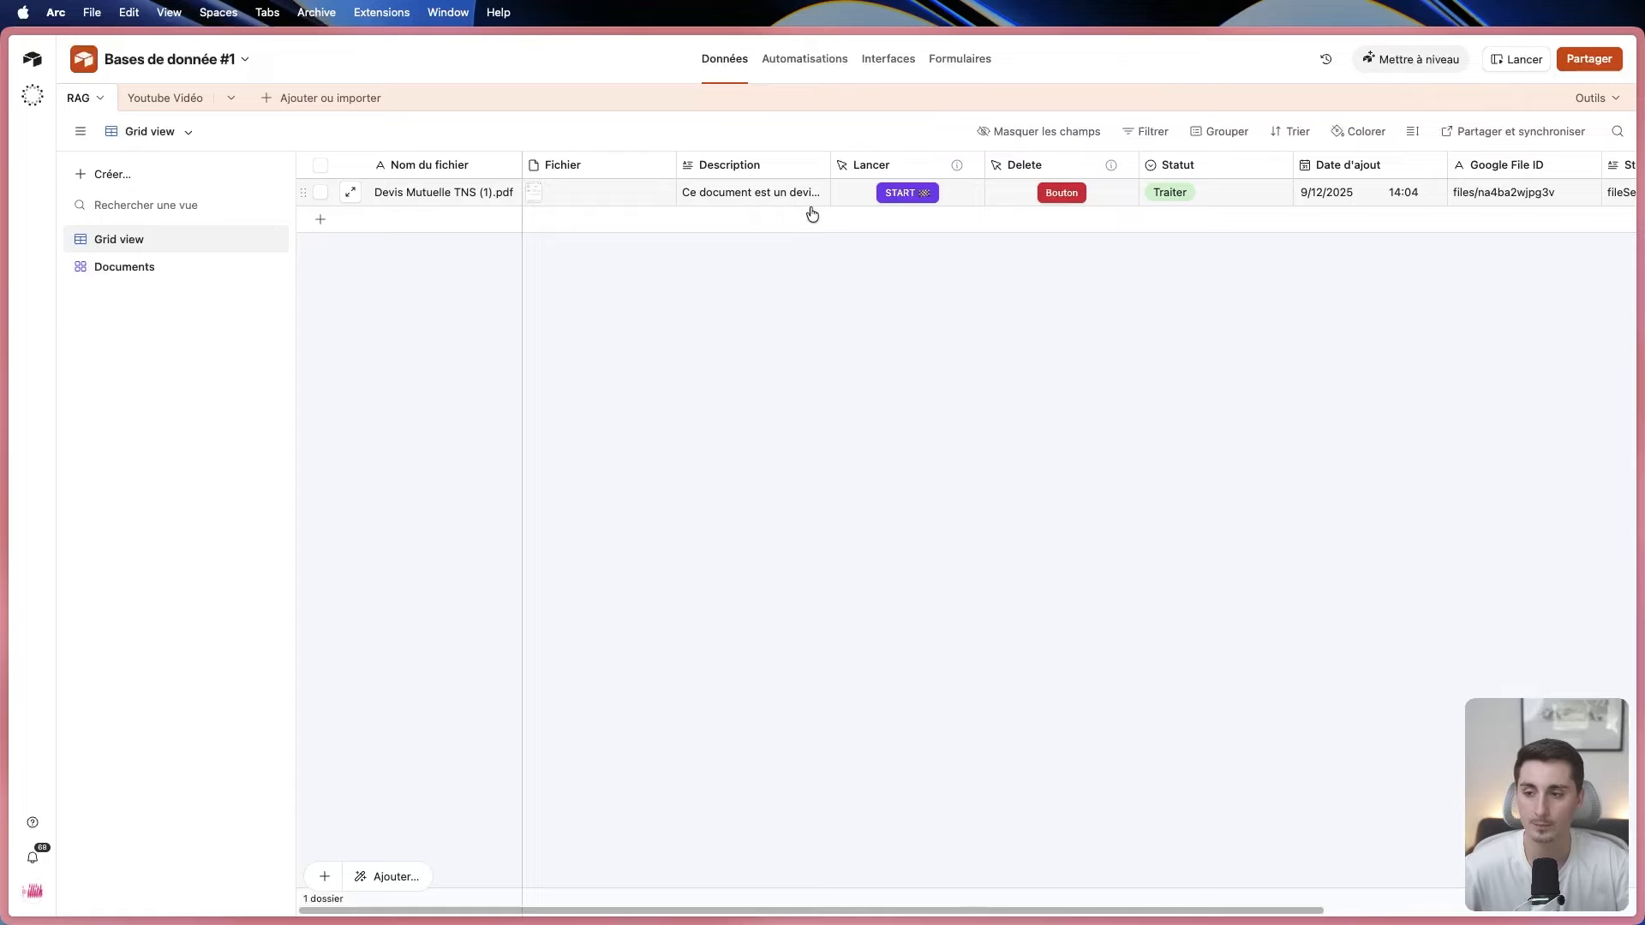
# Check the record's Google File ID and Store Name in Airtable, then switch to n8n and review the STORE node's store_name field.
pyautogui.moveTo(805, 910); pyautogui.dragTo(1041, 910)
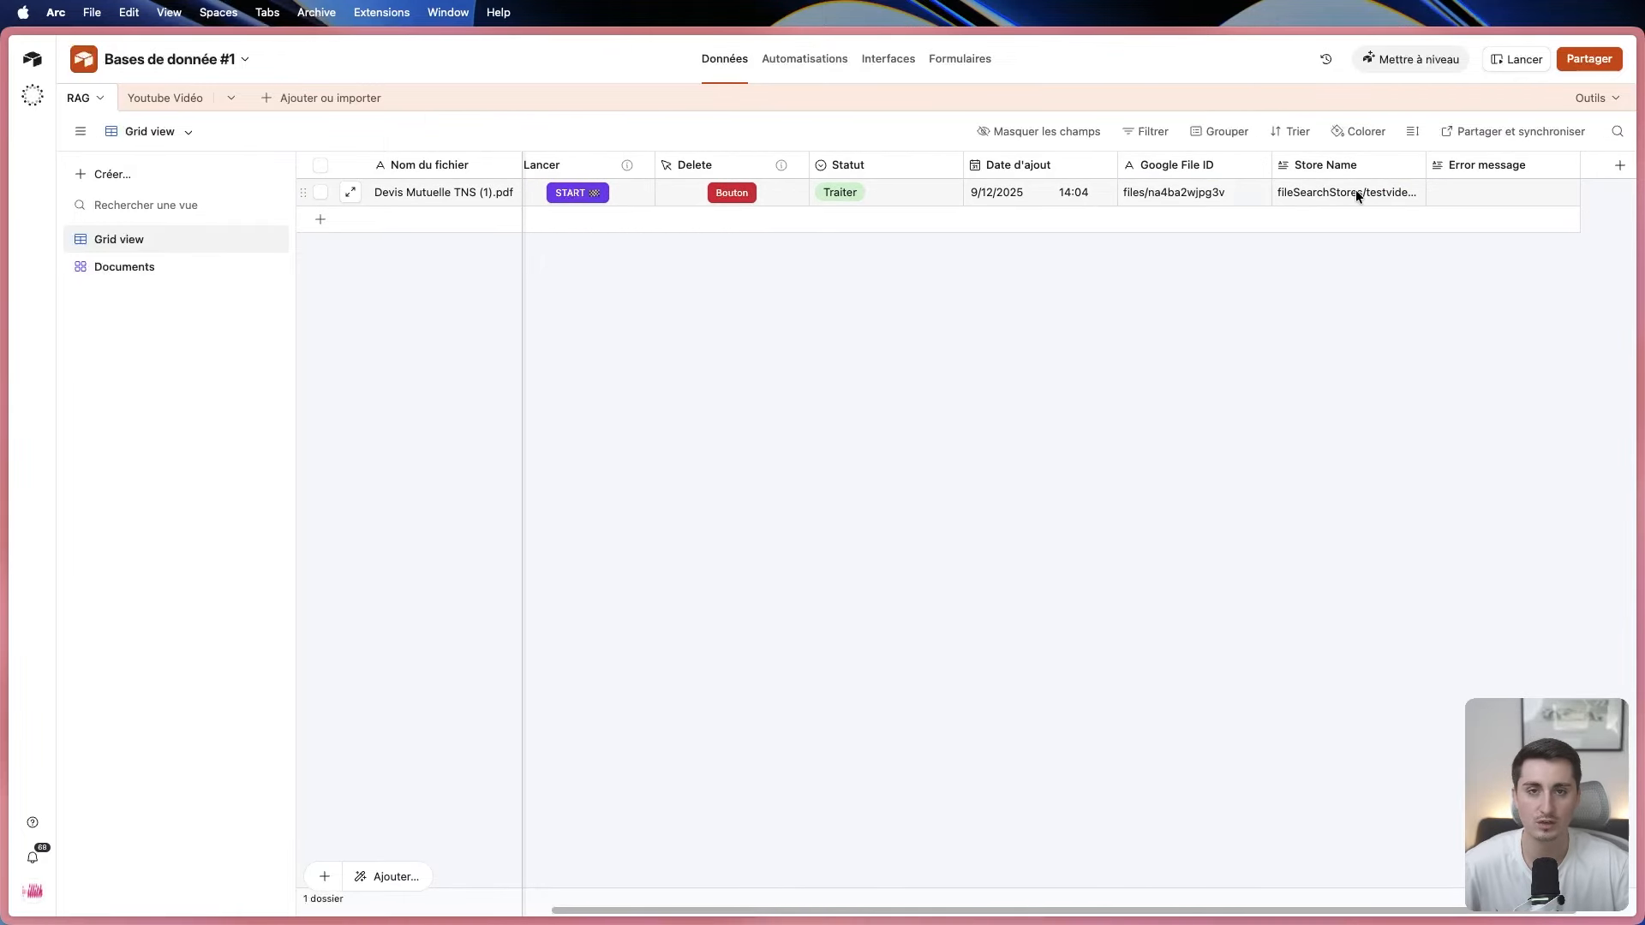
pyautogui.moveTo(891, 910); pyautogui.dragTo(243, 701)
pyautogui.moveTo(43, 519)
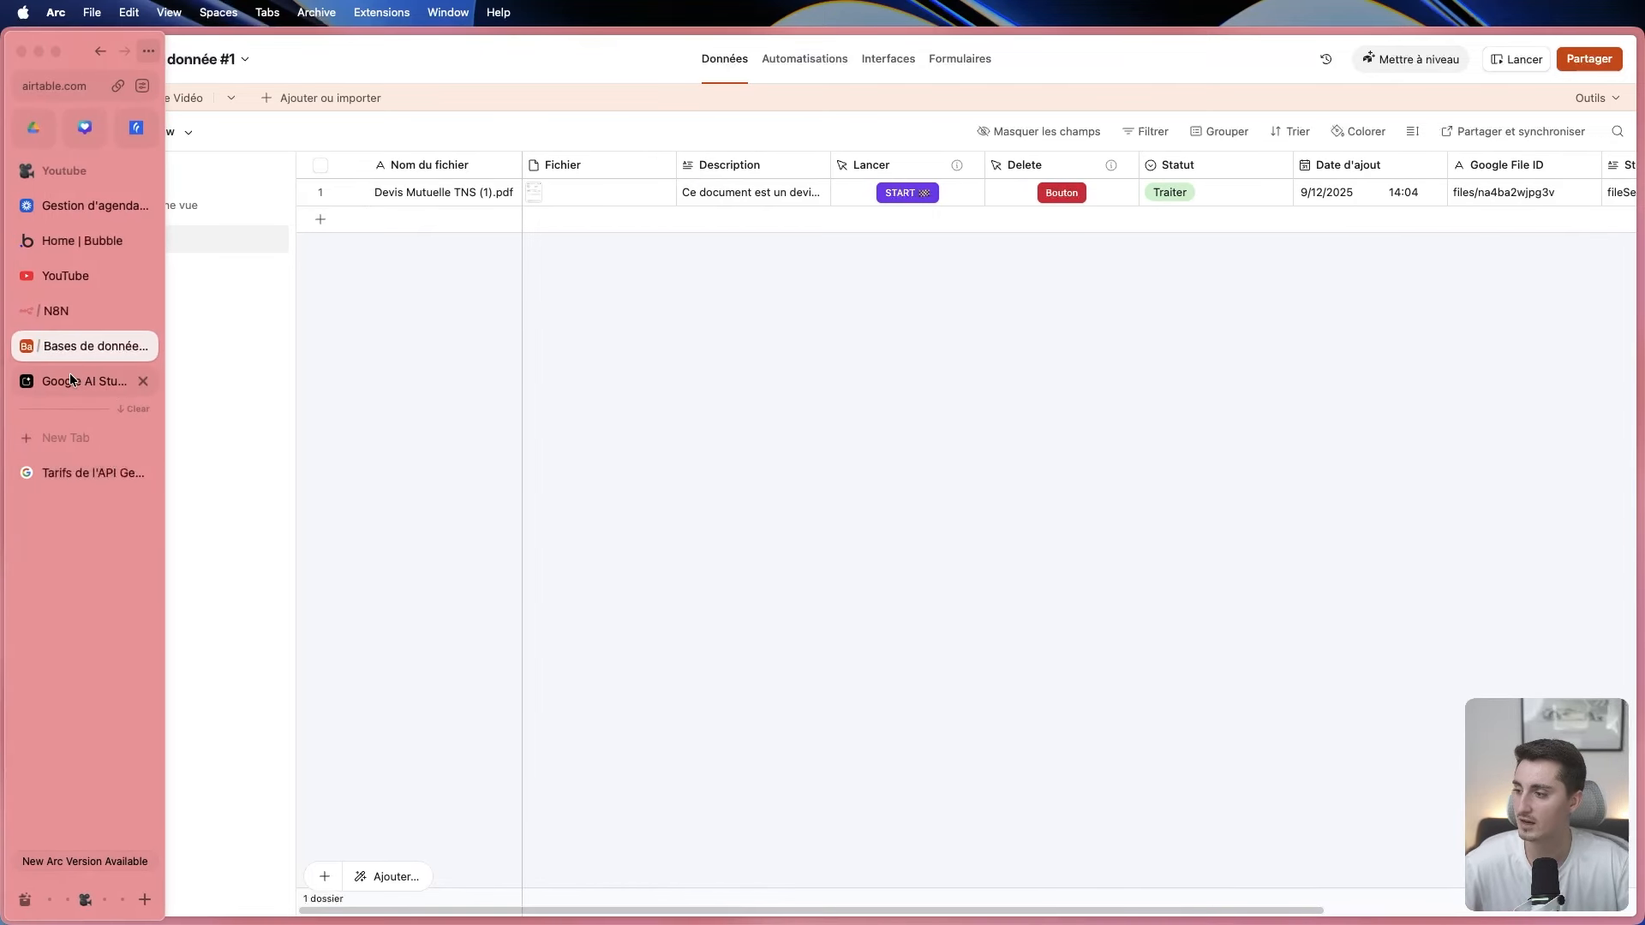
pyautogui.click(69, 309)
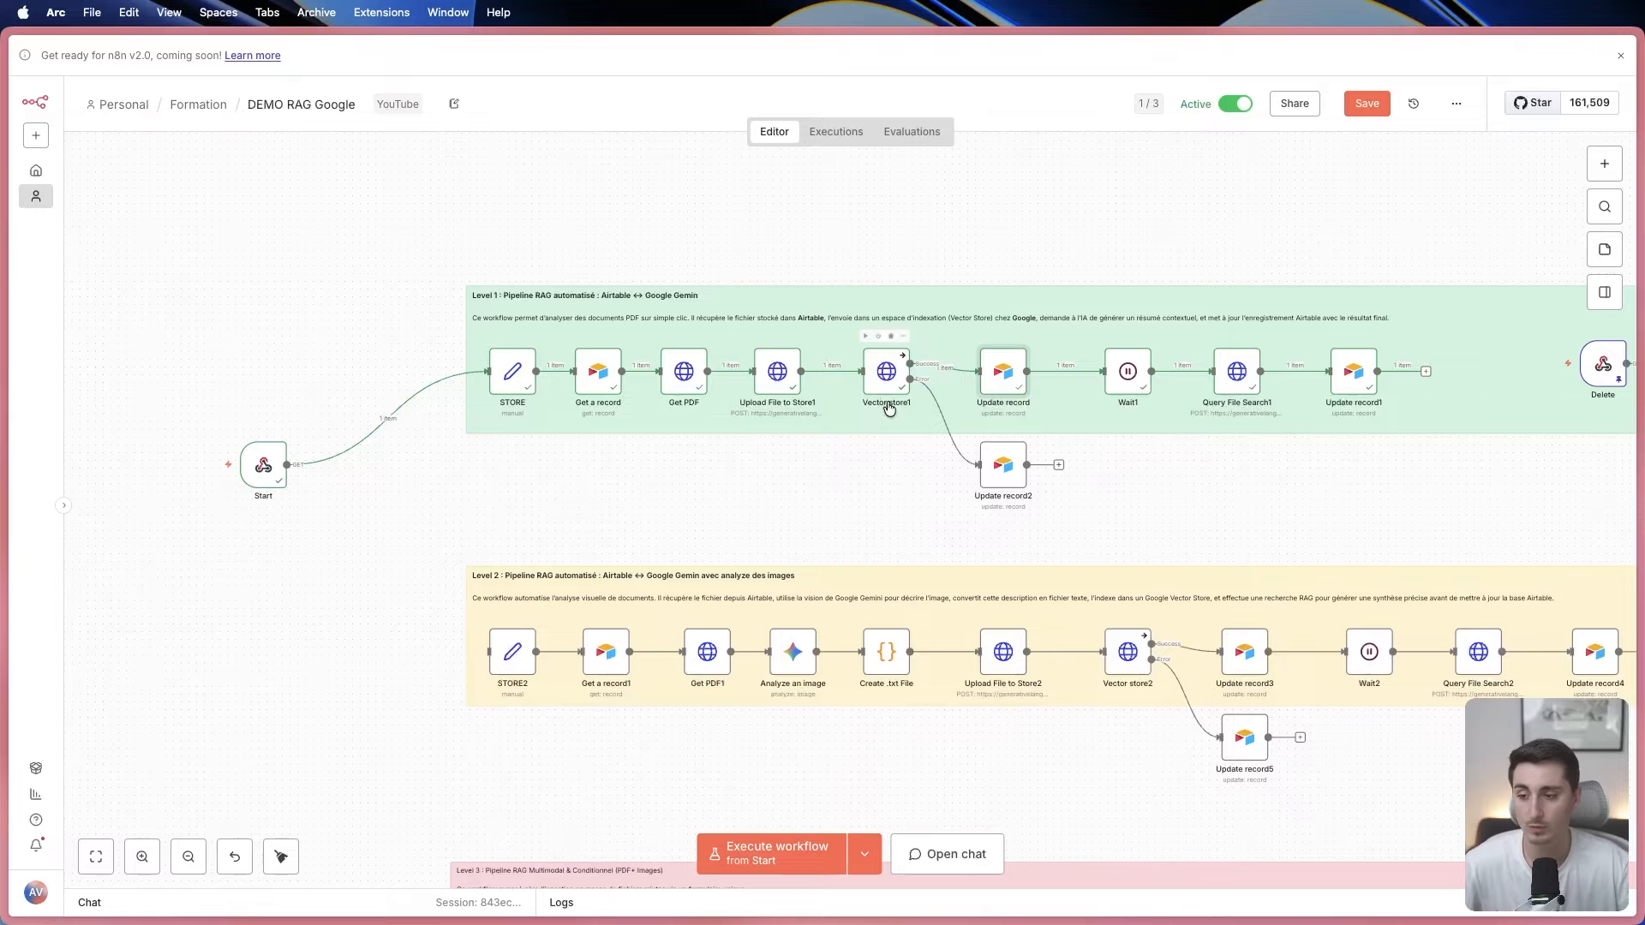
pyautogui.doubleClick(521, 373)
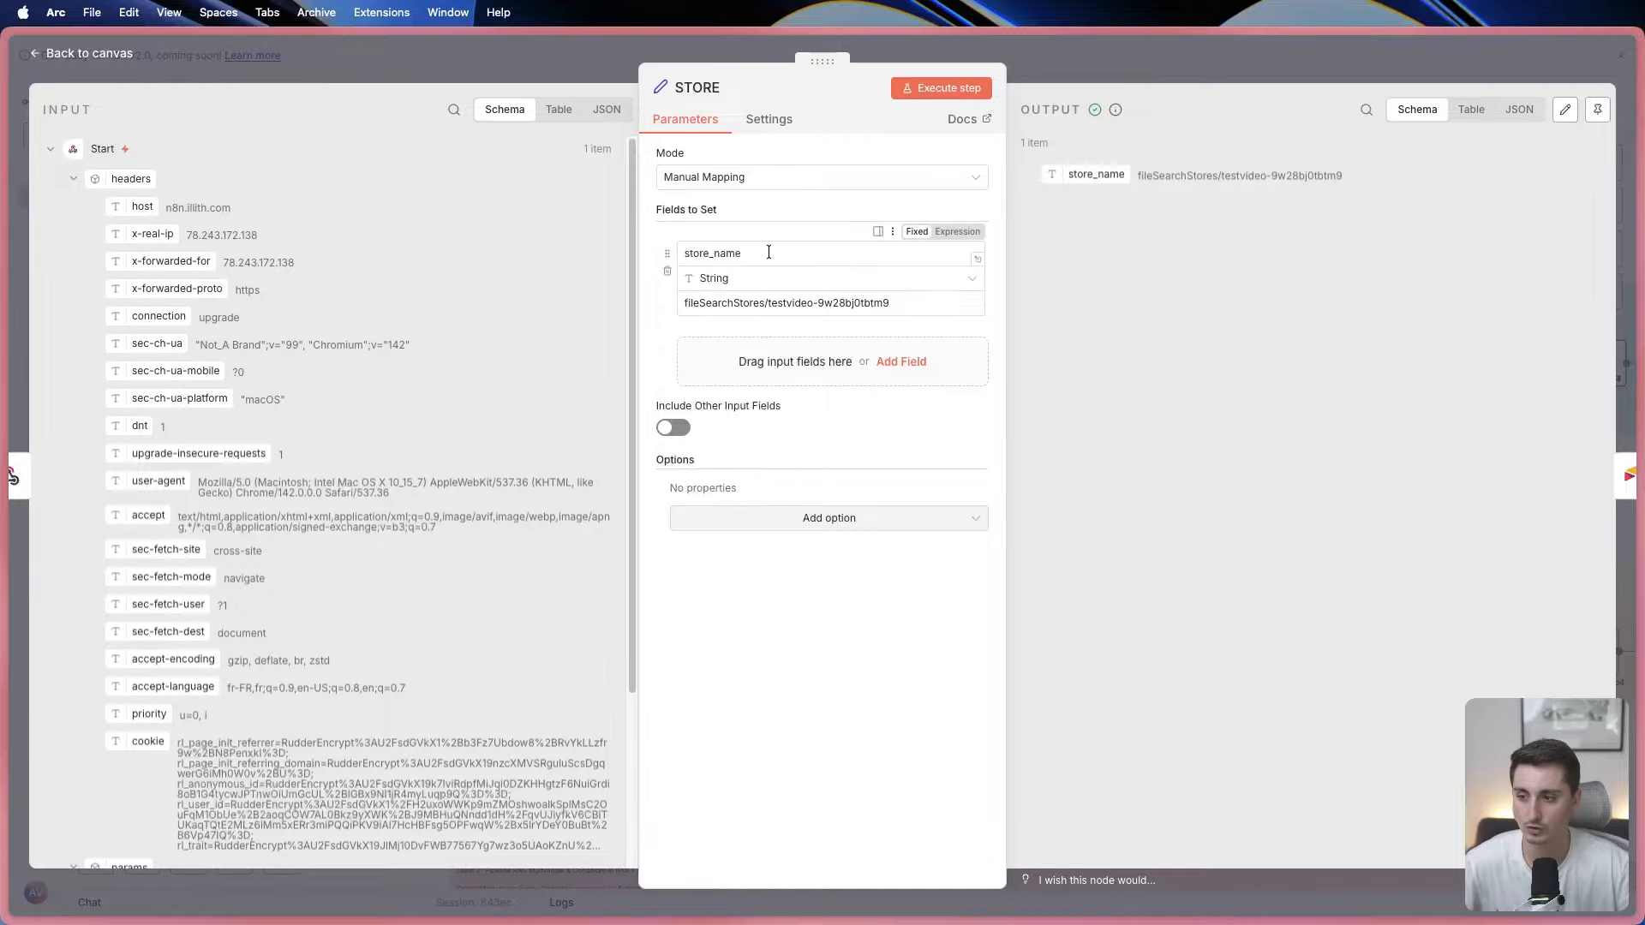
pyautogui.click(537, 59)
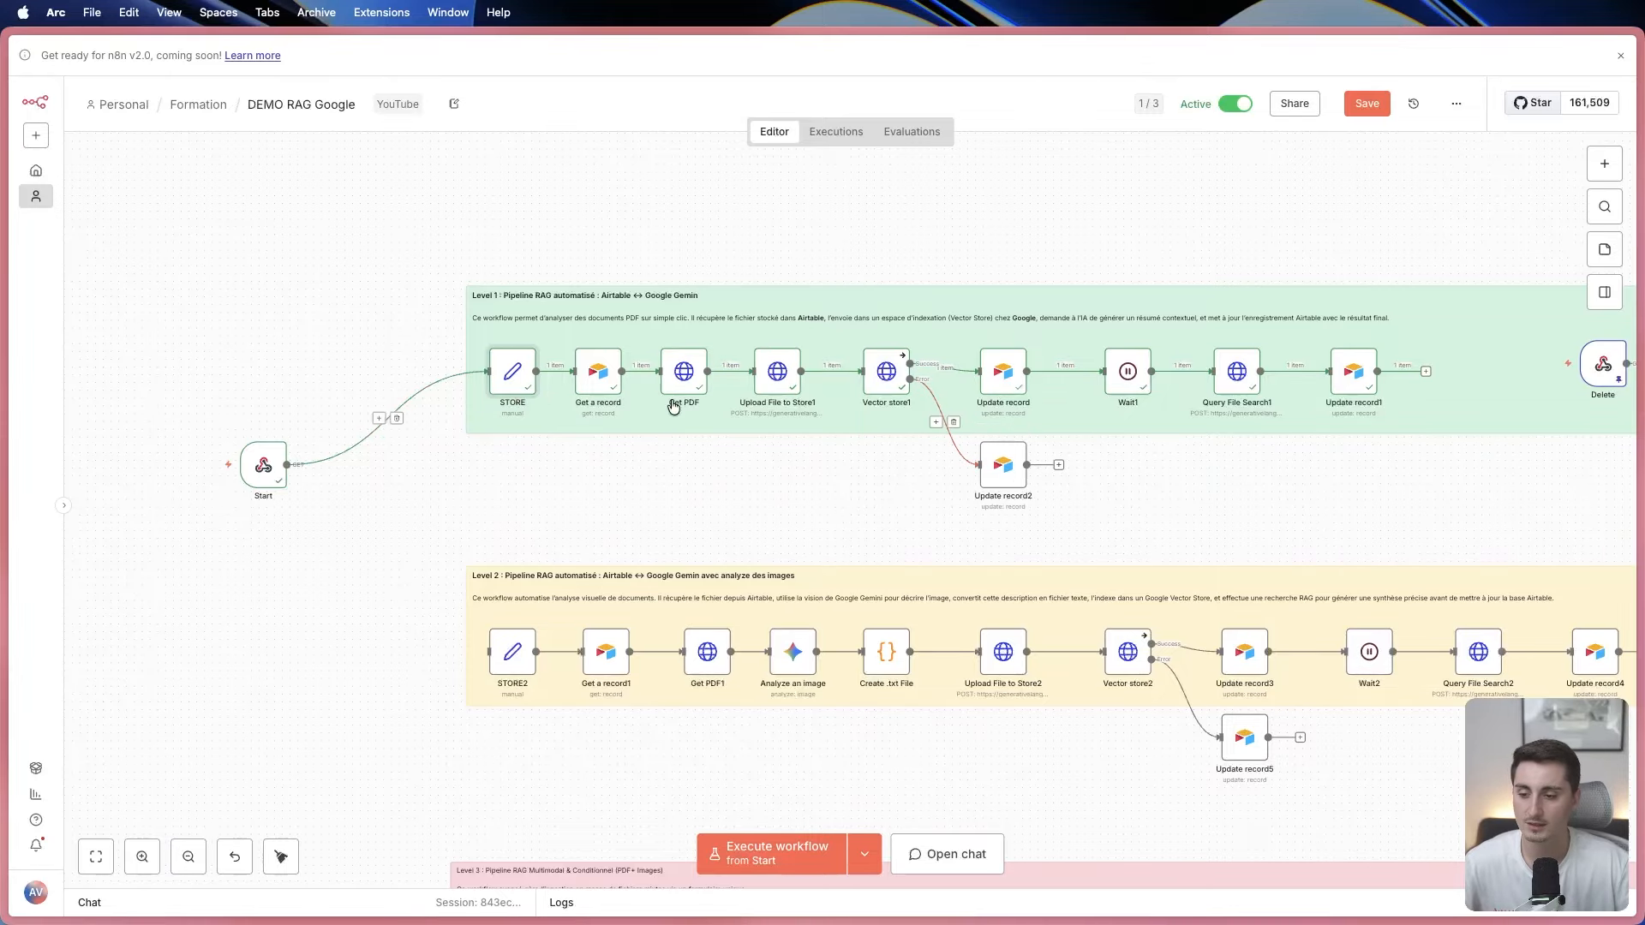
# Turn on Retry On Fail for the Vector store1 node and enter 1 as the maximum number of tries.
pyautogui.rightClick(886, 366)
pyautogui.click(875, 365)
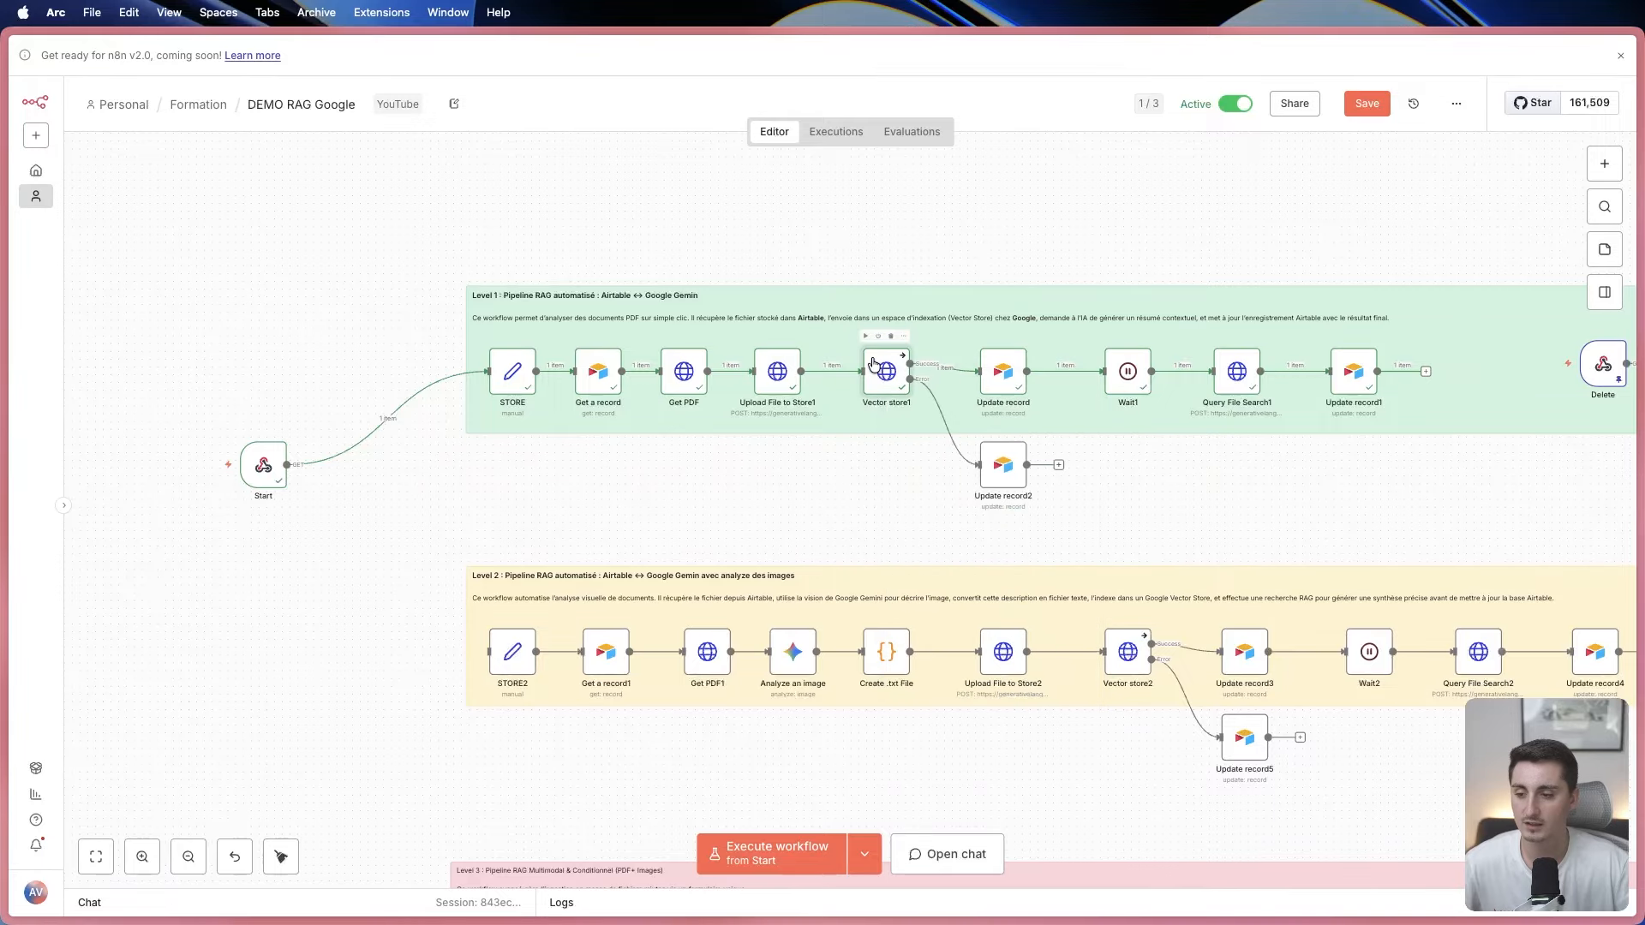
pyautogui.doubleClick(874, 365)
pyautogui.click(768, 119)
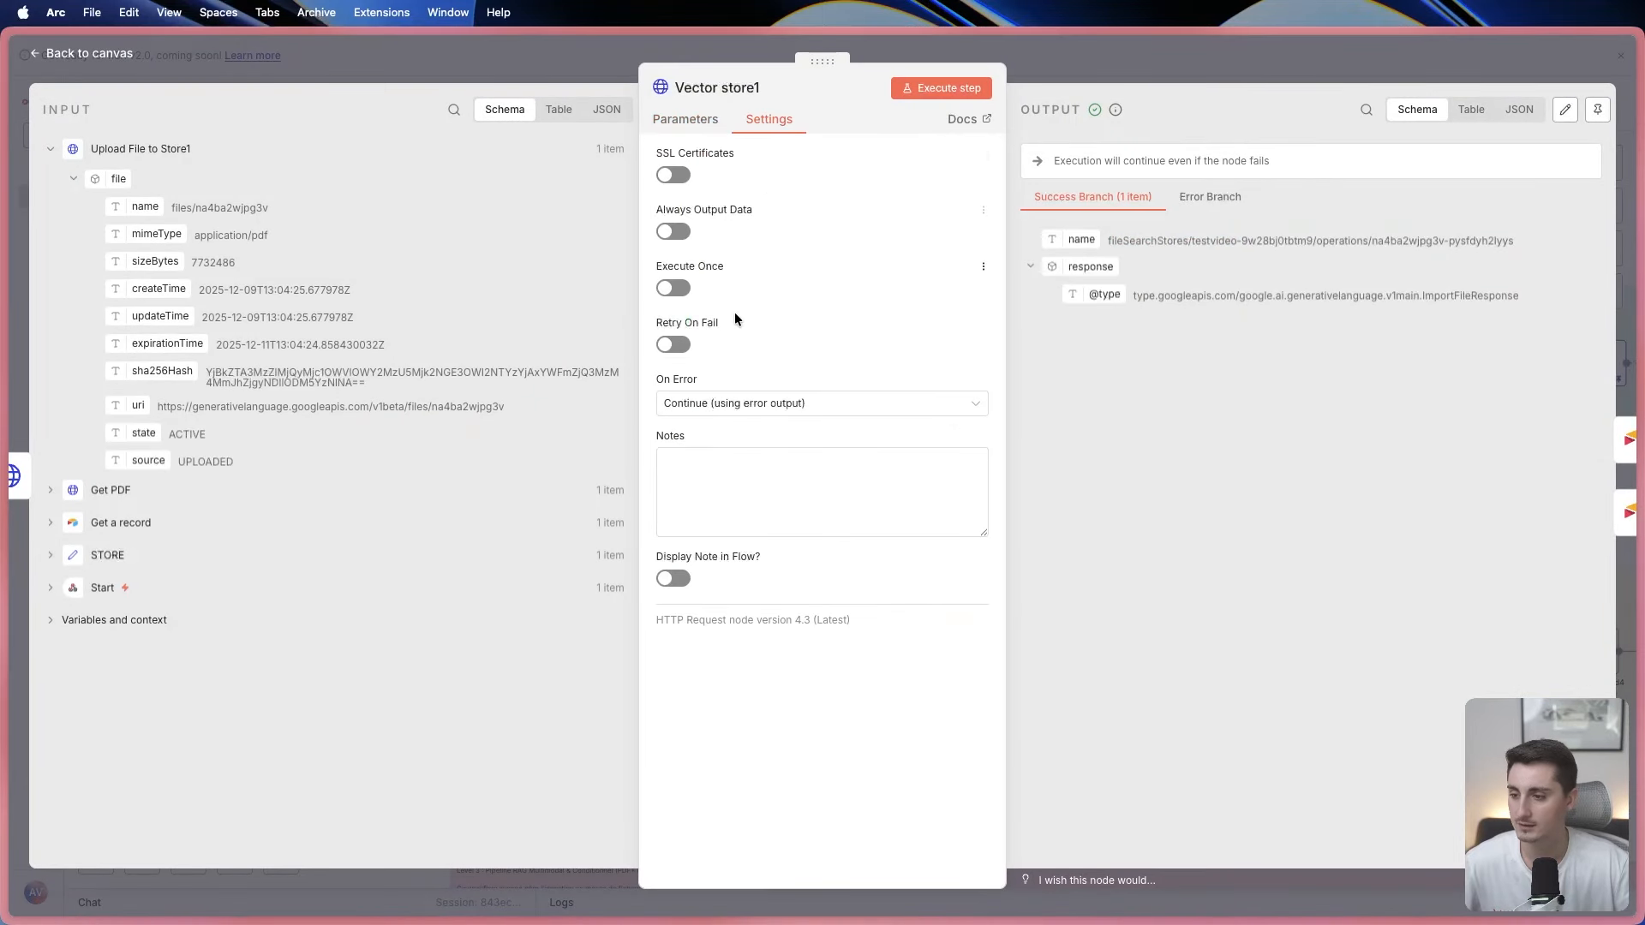
pyautogui.click(673, 344)
pyautogui.moveTo(763, 403); pyautogui.dragTo(656, 403)
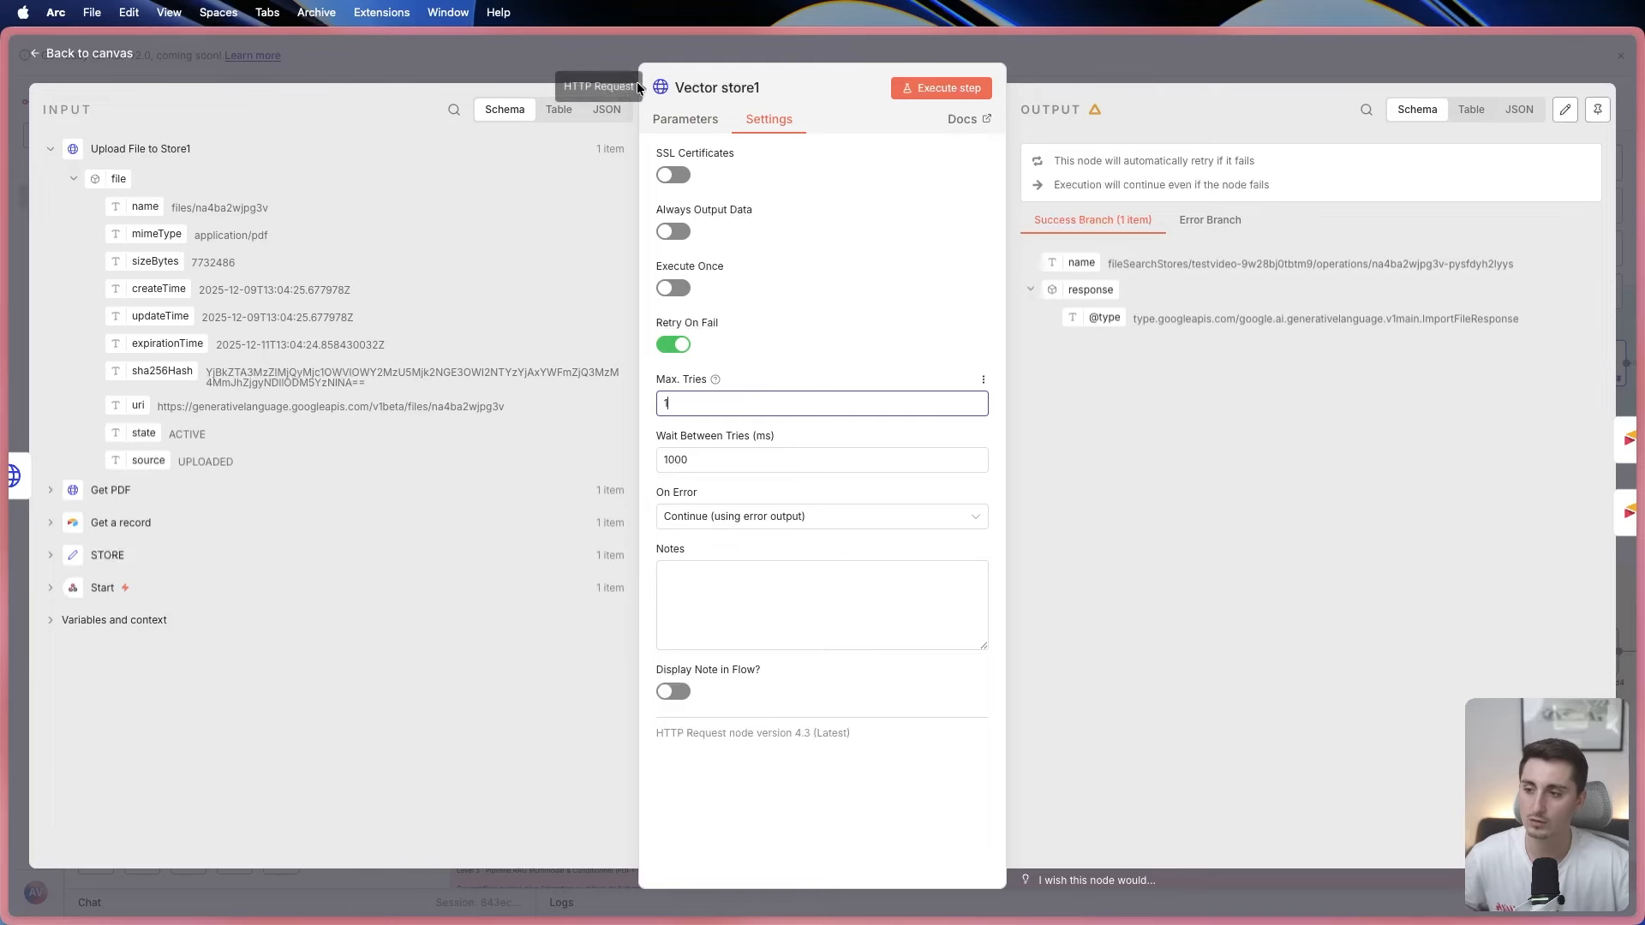
pyautogui.click(557, 53)
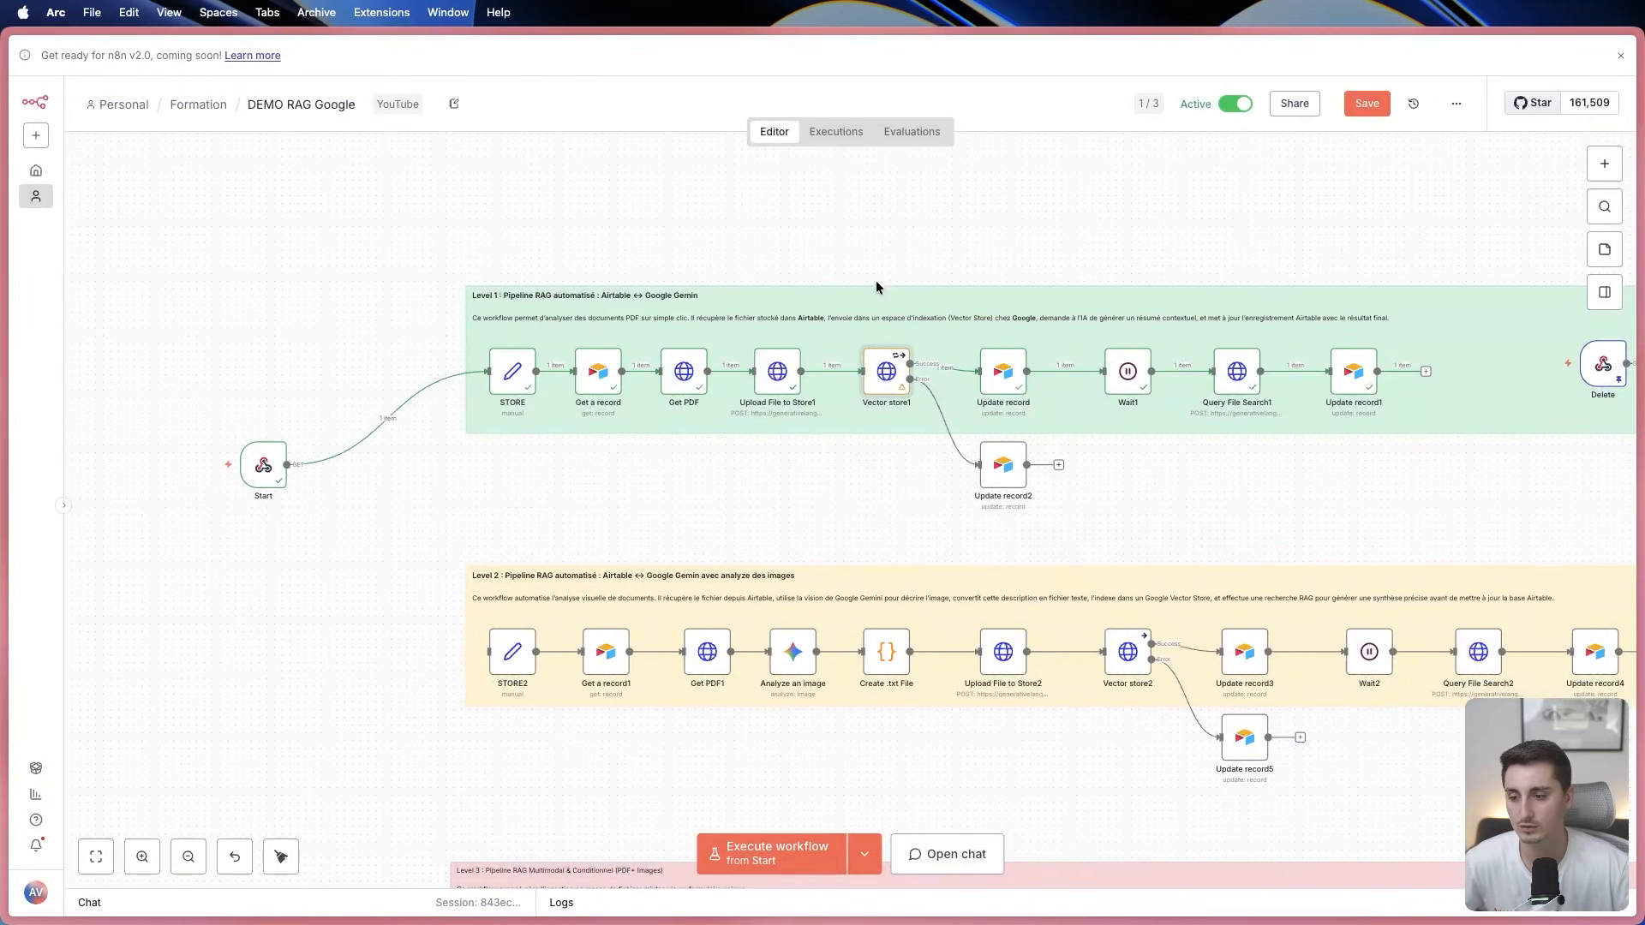
# Turn off Retry On Fail in the Vector store1 node's settings and return to the canvas.
pyautogui.rightClick(885, 382)
pyautogui.click(878, 381)
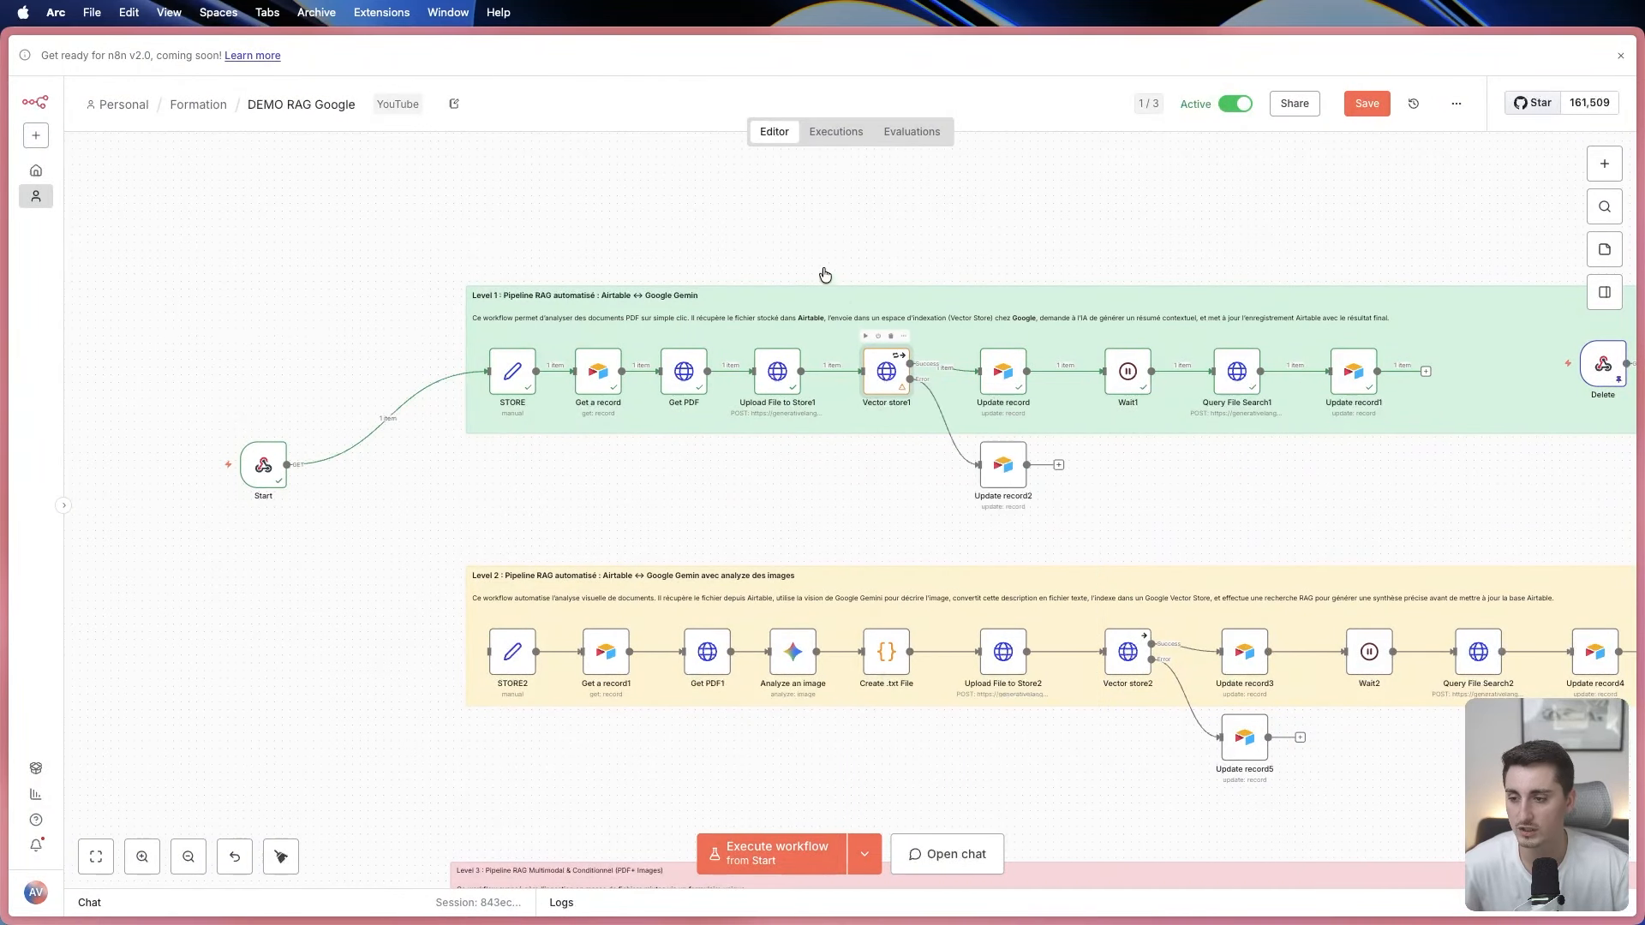
pyautogui.doubleClick(881, 367)
pyautogui.click(767, 120)
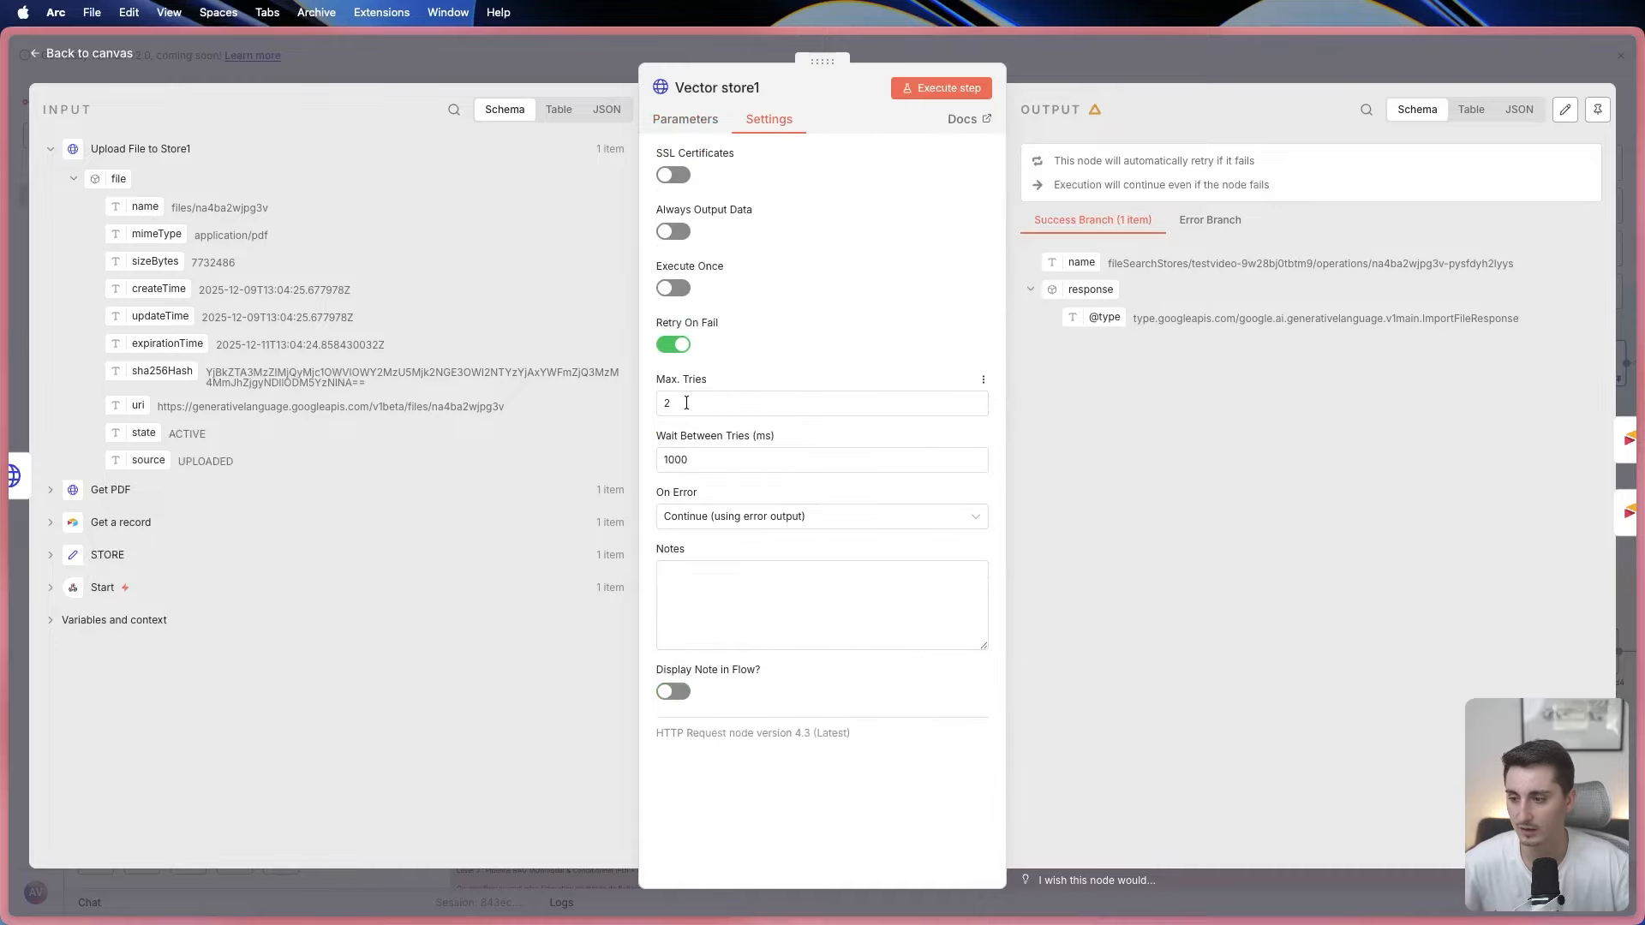
pyautogui.click(675, 344)
pyautogui.click(542, 55)
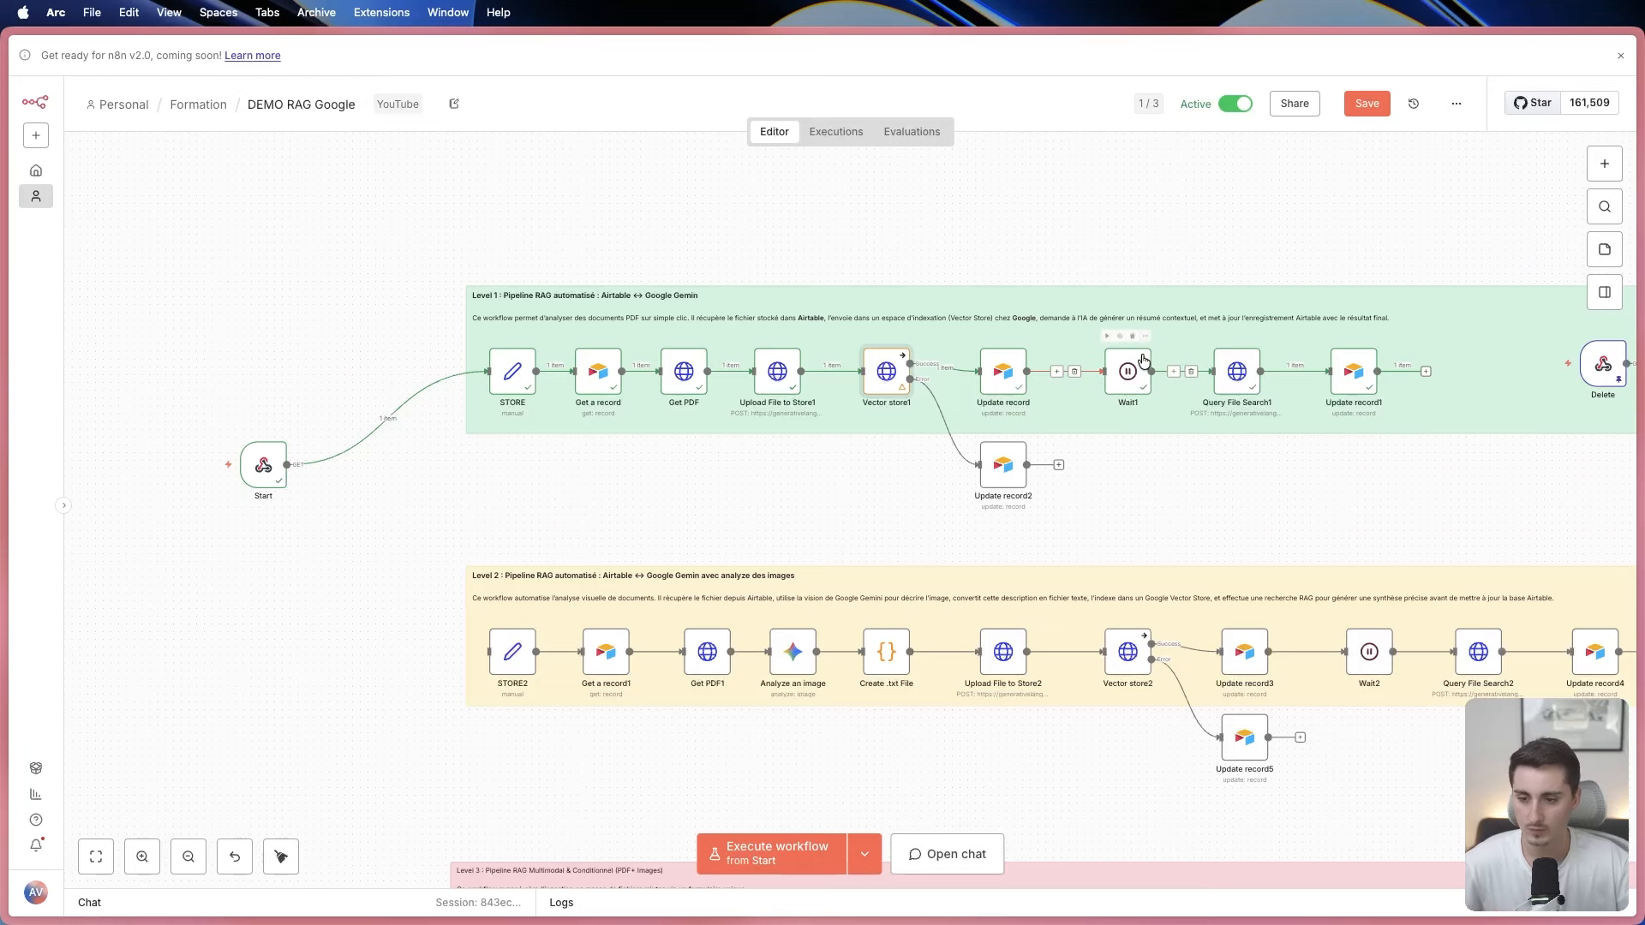
# Open the Query File Search1 node and highlight the gemini-2.5-flash model name in its request URL.
pyautogui.scroll(1, 1135, 410)
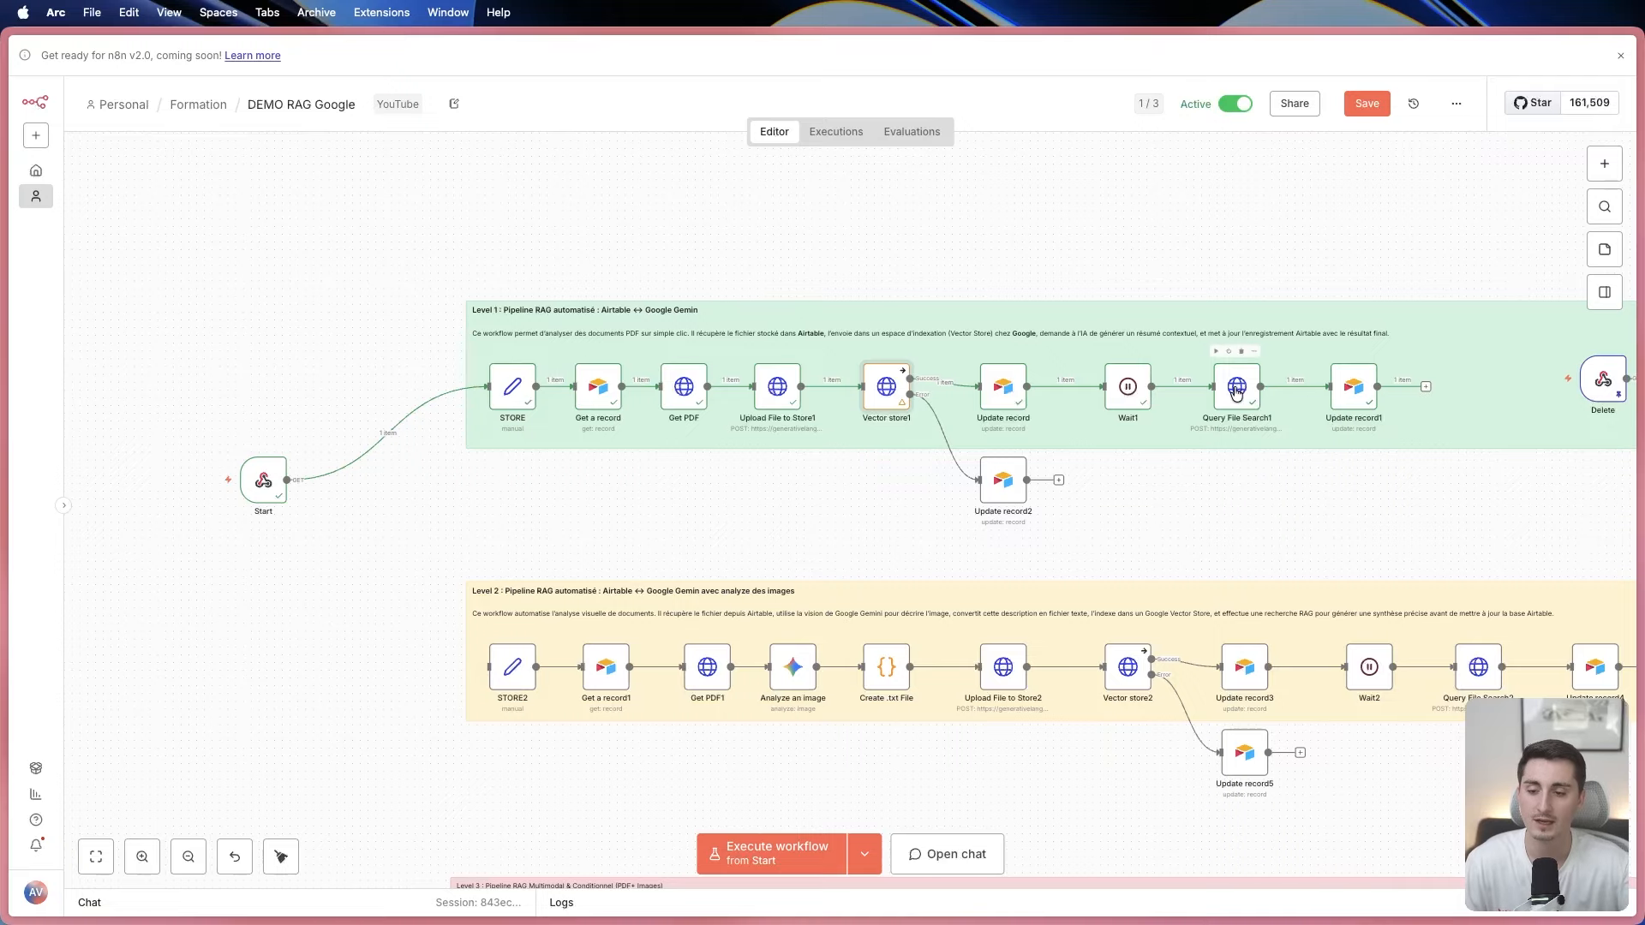
pyautogui.click(1236, 393)
pyautogui.doubleClick(1236, 393)
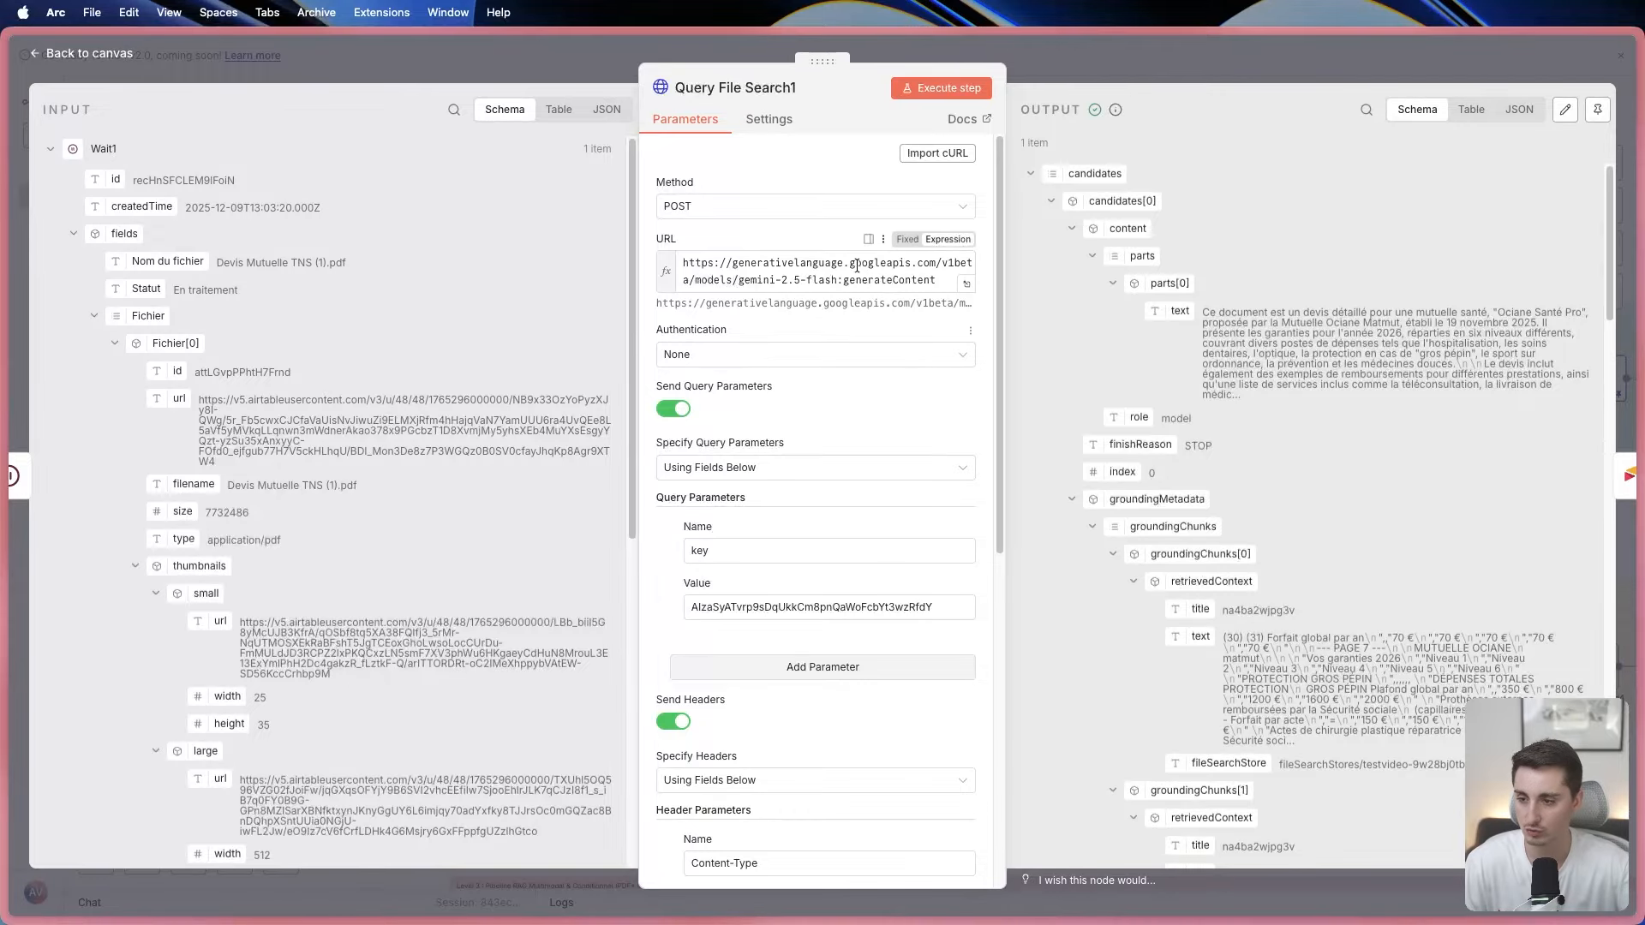
pyautogui.moveTo(737, 280); pyautogui.dragTo(838, 281)
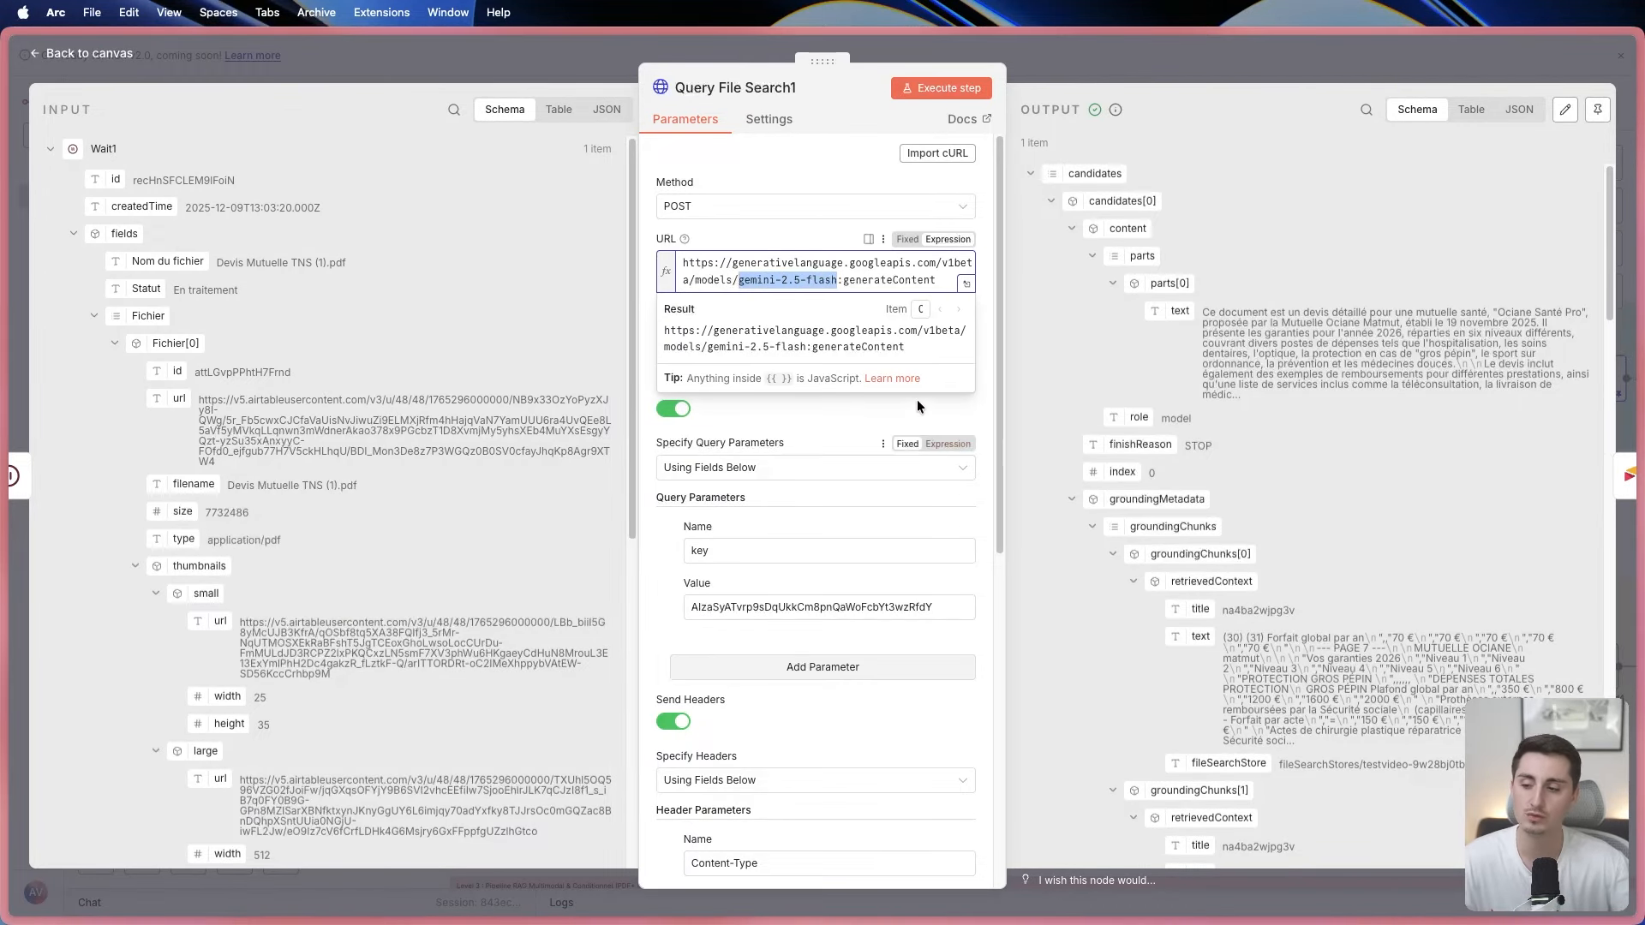
pyautogui.click(851, 410)
# Review the Query File Search1 node's JSON body, including the prompt text and fileSearchStoreNames, and return to the canvas.
pyautogui.scroll(-10, 814, 455)
pyautogui.scroll(-1, 848, 635)
pyautogui.scroll(-2, 847, 635)
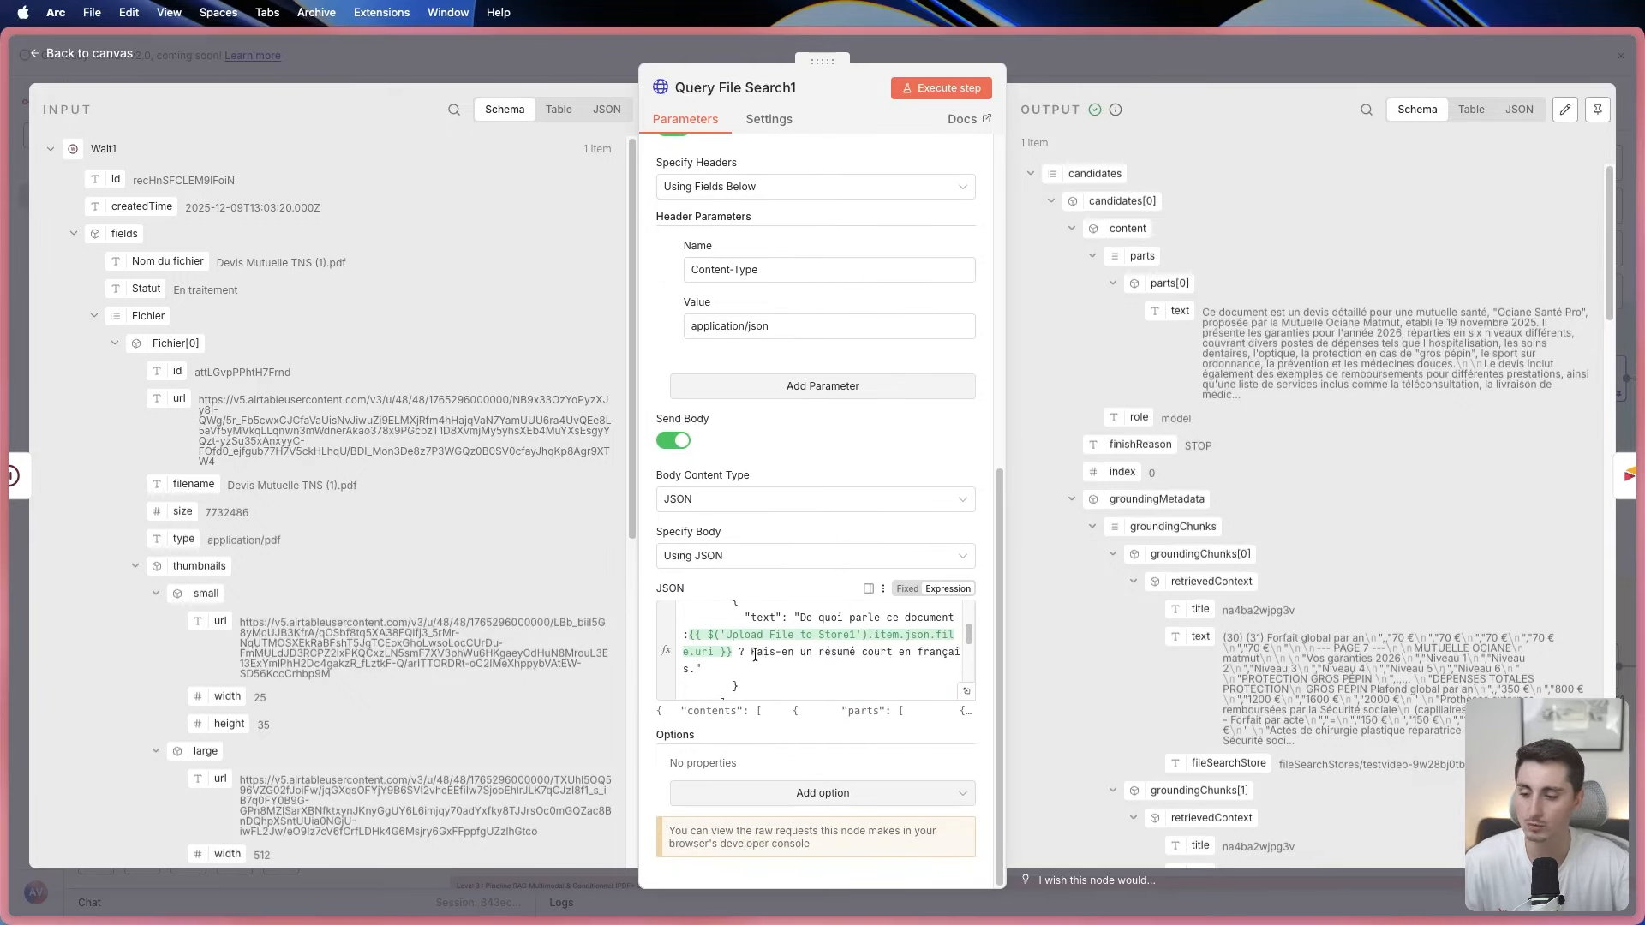
pyautogui.scroll(-3, 847, 649)
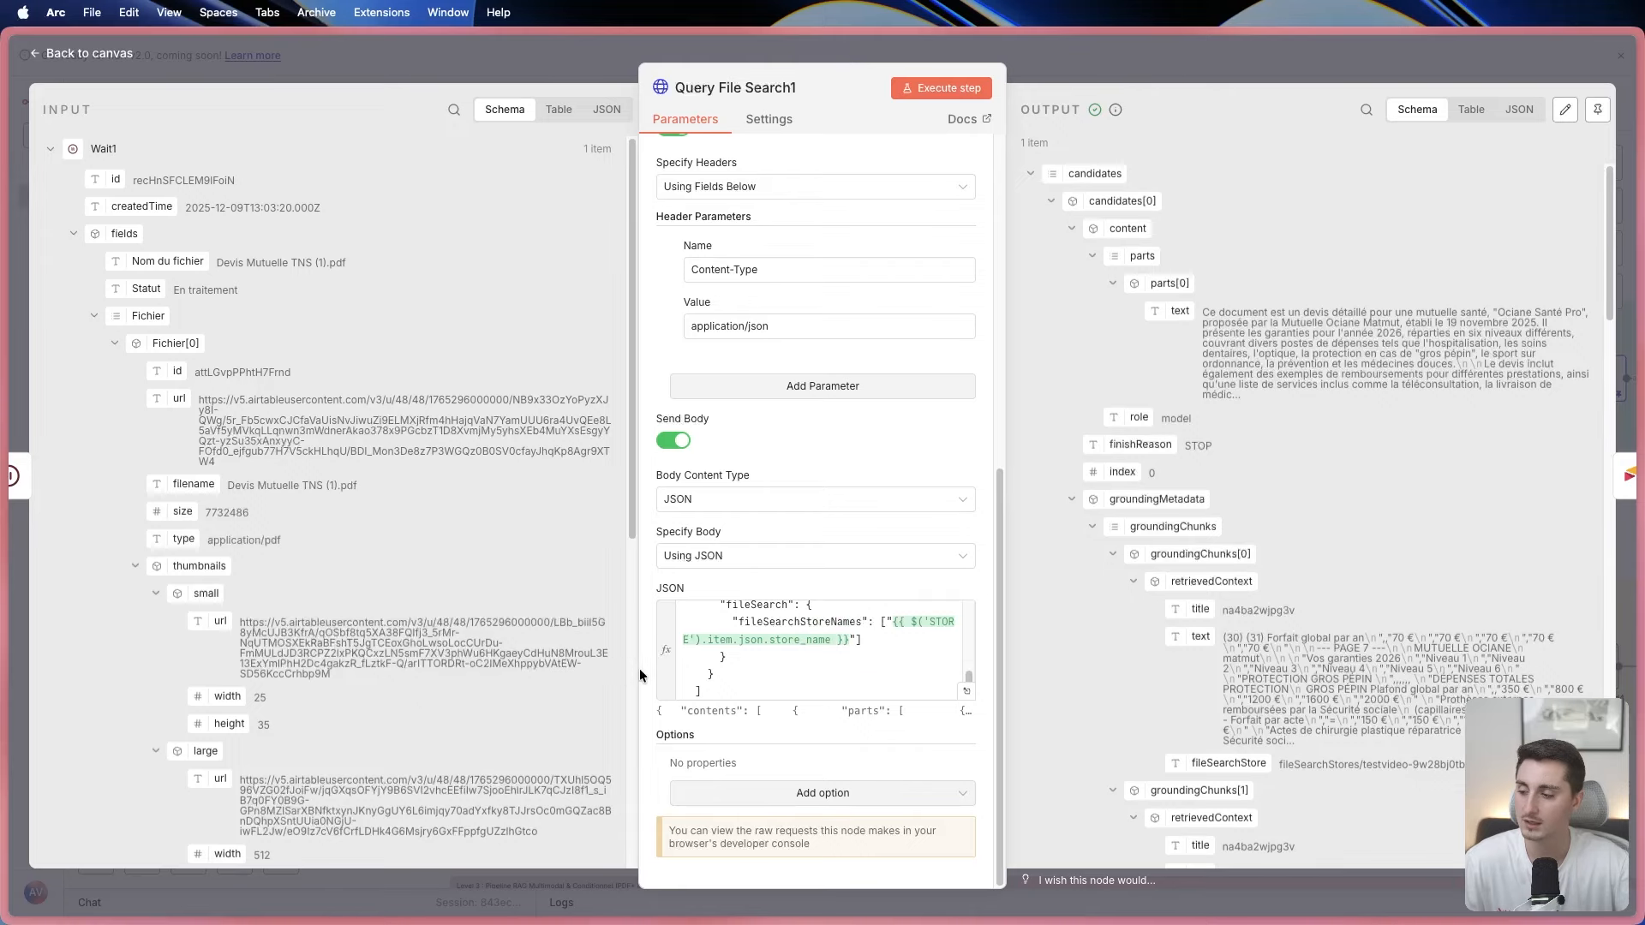
pyautogui.scroll(-1, 866, 657)
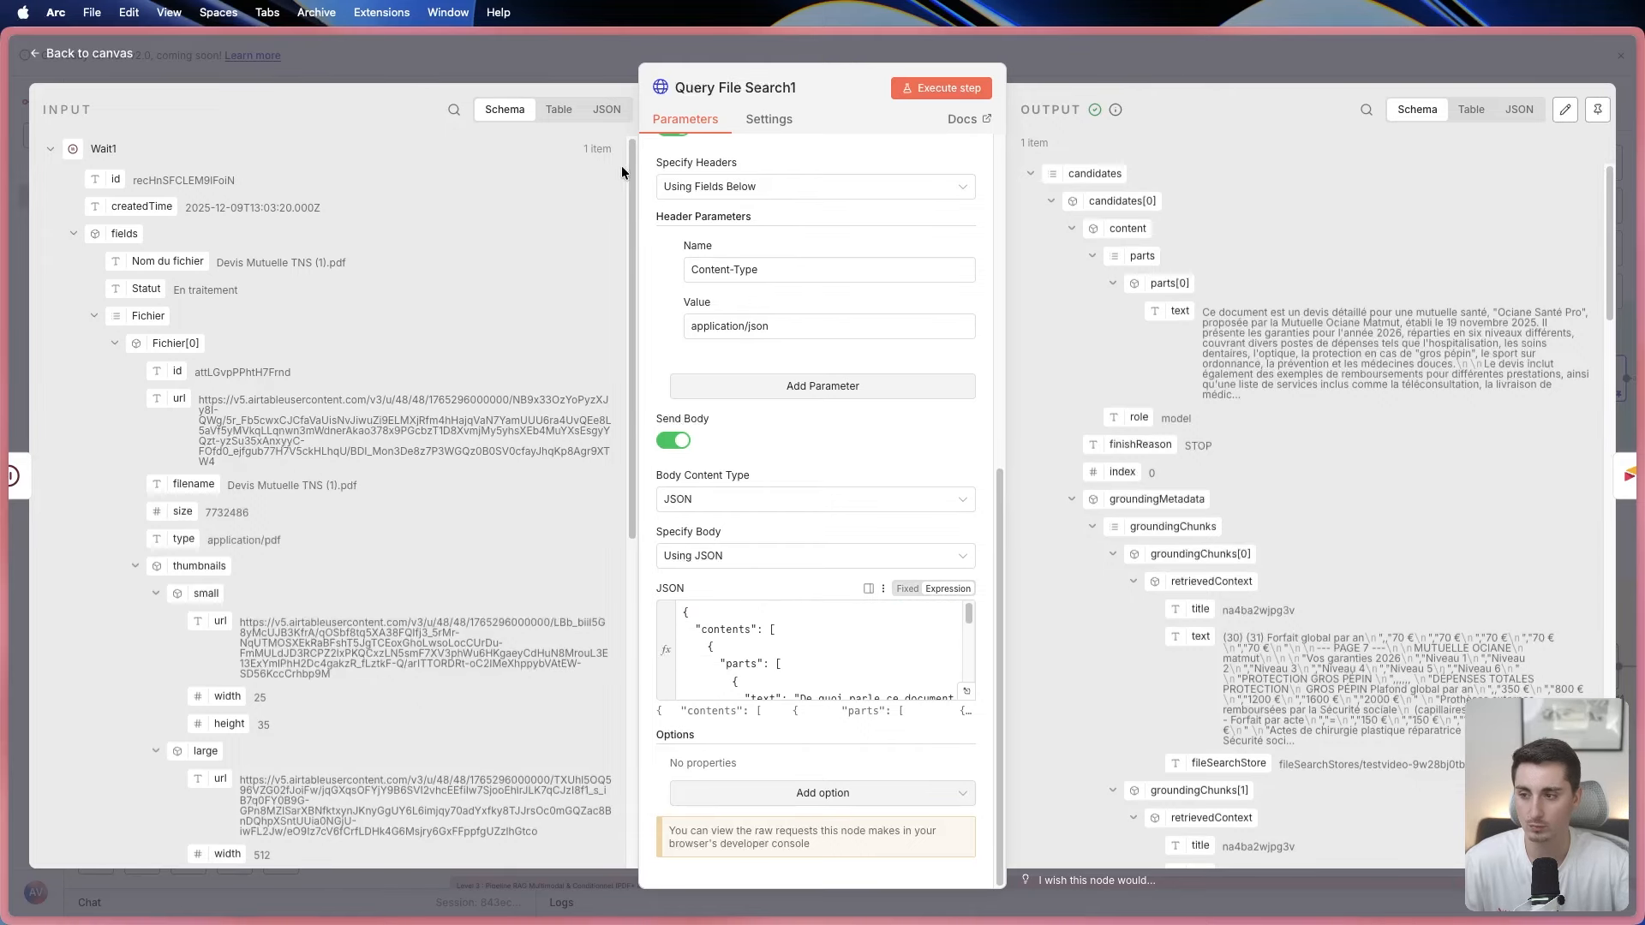
pyautogui.click(581, 66)
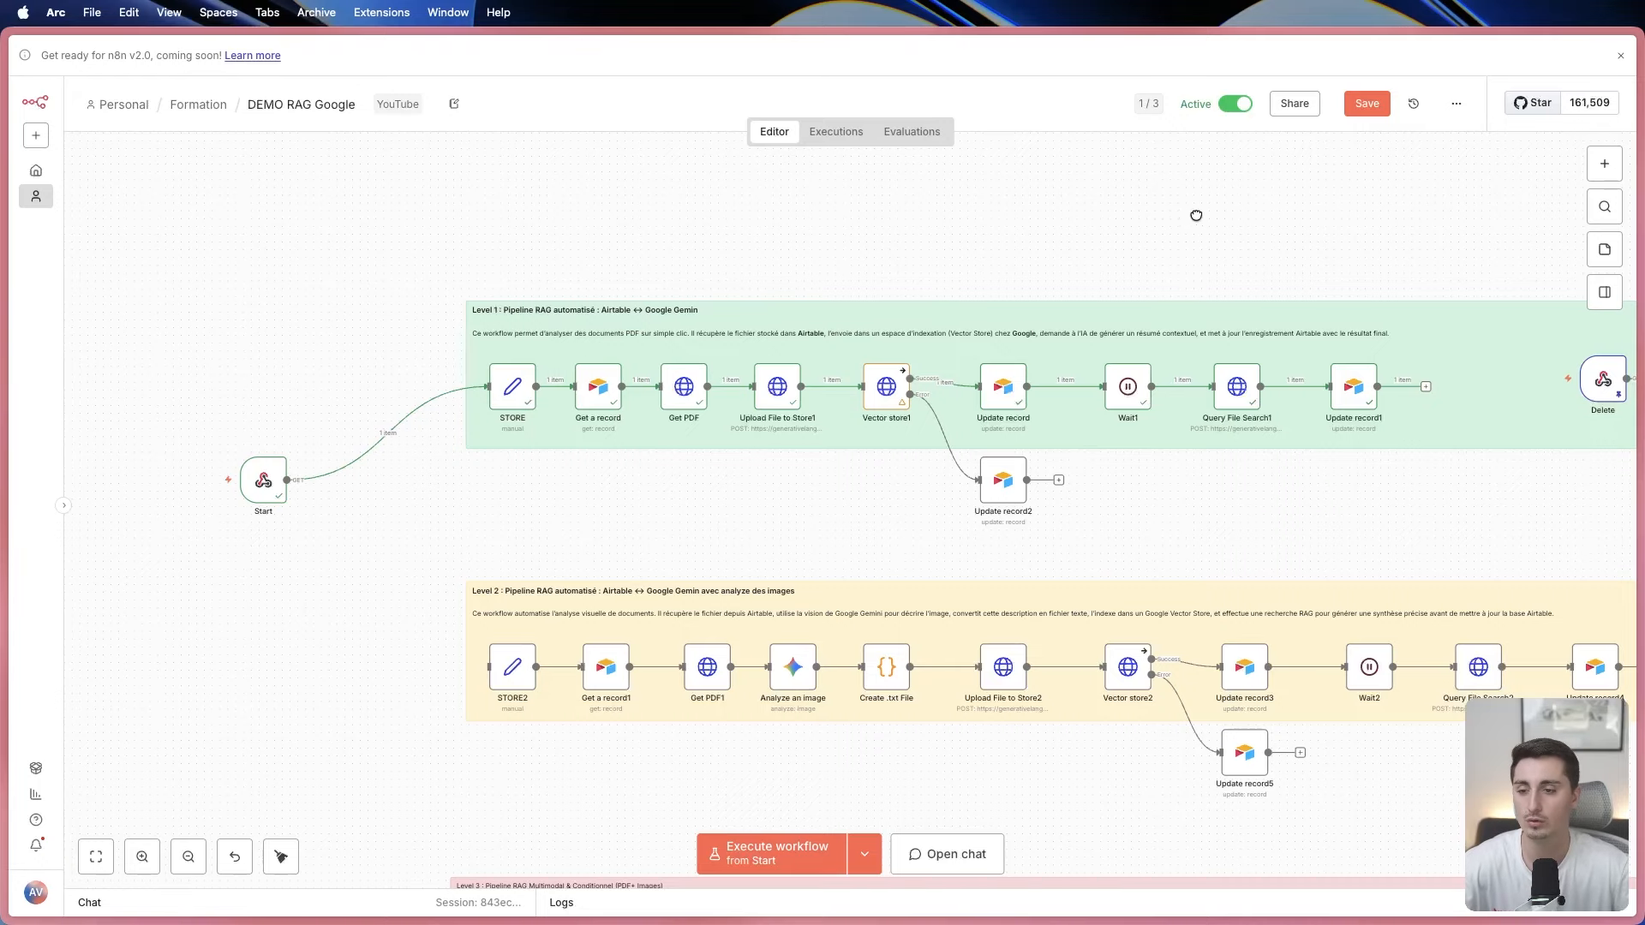
# Open the Delete webhook node at the end of the Level 1 pipeline, view its data and return to the canvas.
pyautogui.hscroll(15, 1203, 216)
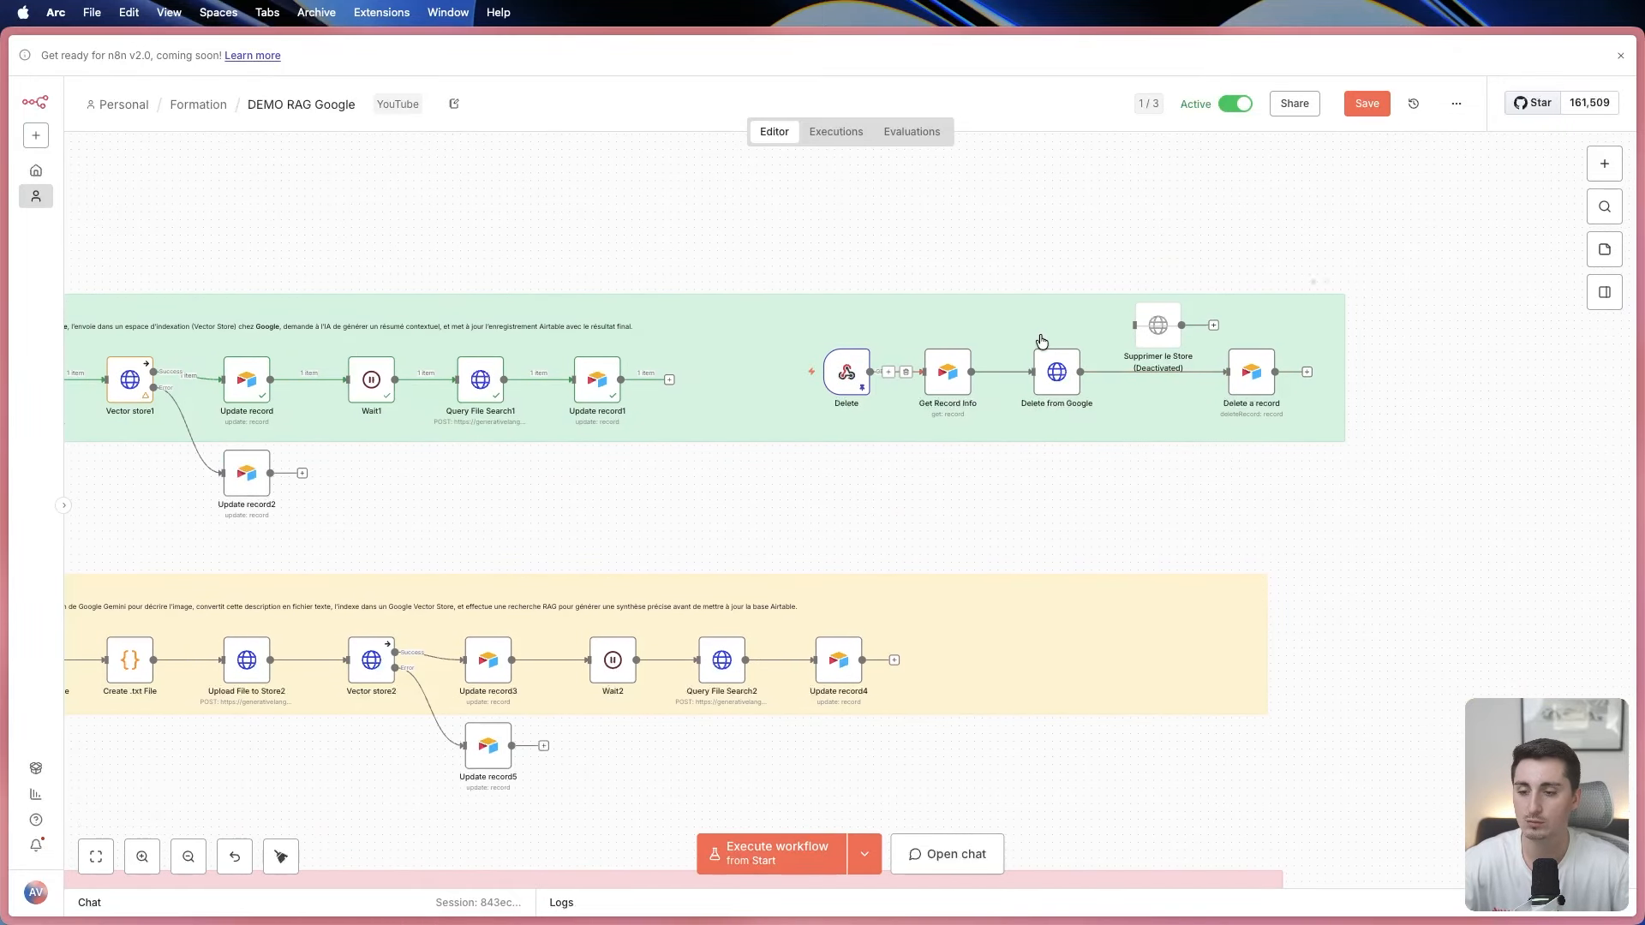
pyautogui.doubleClick(845, 371)
pyautogui.click(578, 194)
pyautogui.click(352, 62)
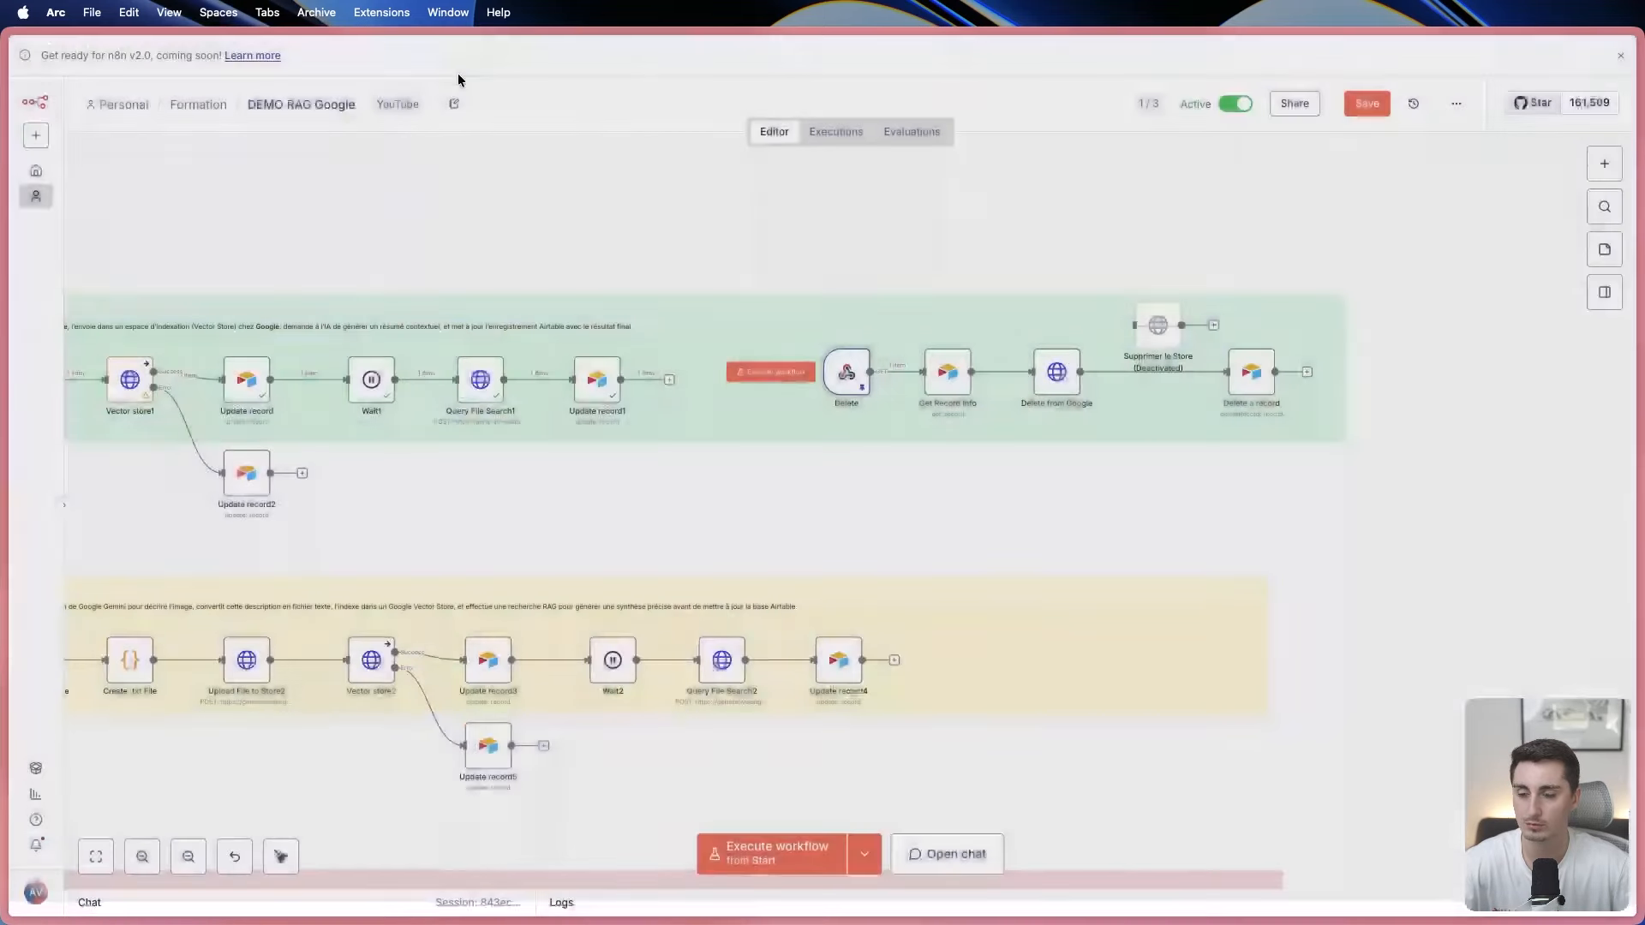
# Switch to Airtable, trigger the Delete action on the Devis Mutuelle TNS (1).pdf record and close the response page.
pyautogui.moveTo(3, 369)
pyautogui.click(74, 353)
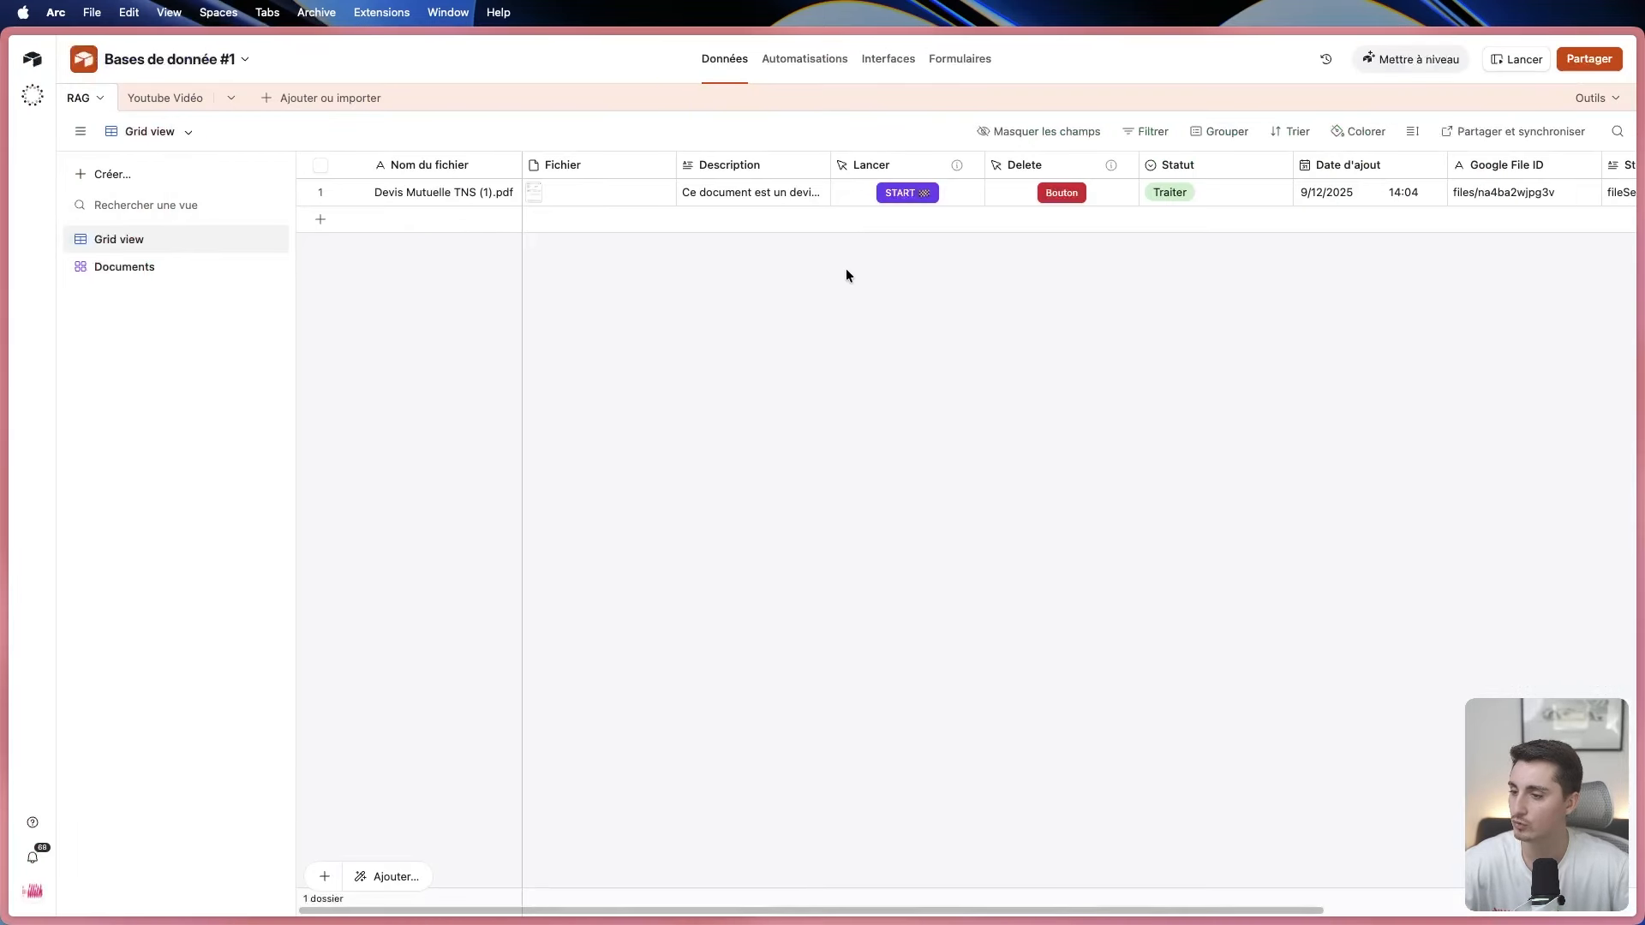
pyautogui.click(1062, 192)
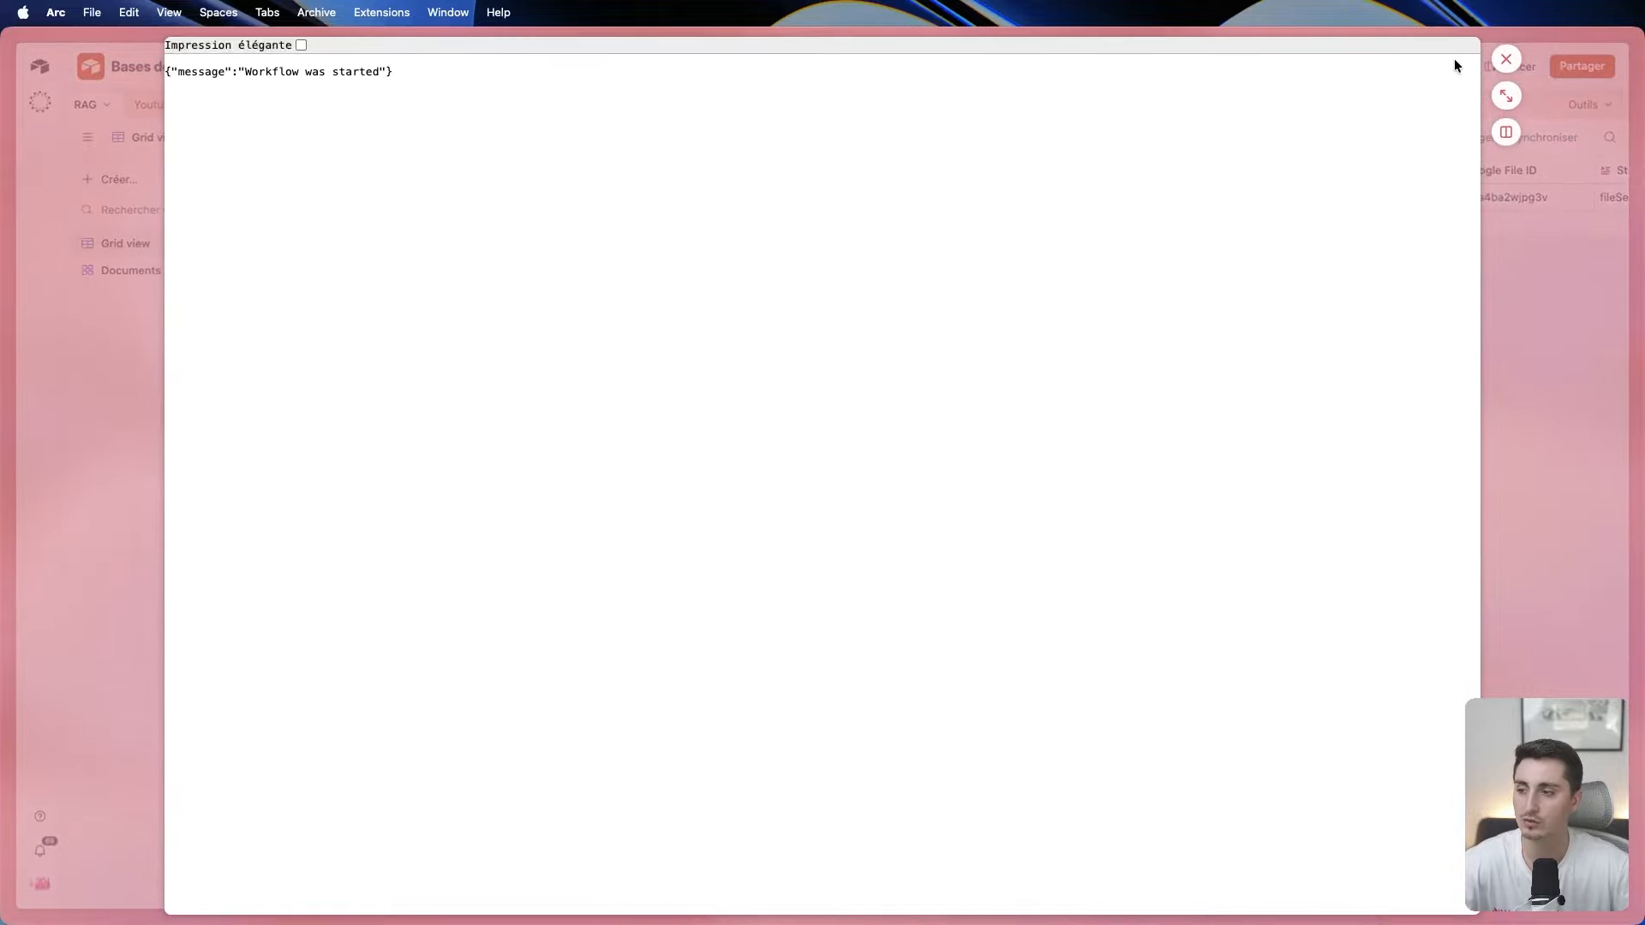
pyautogui.click(1505, 58)
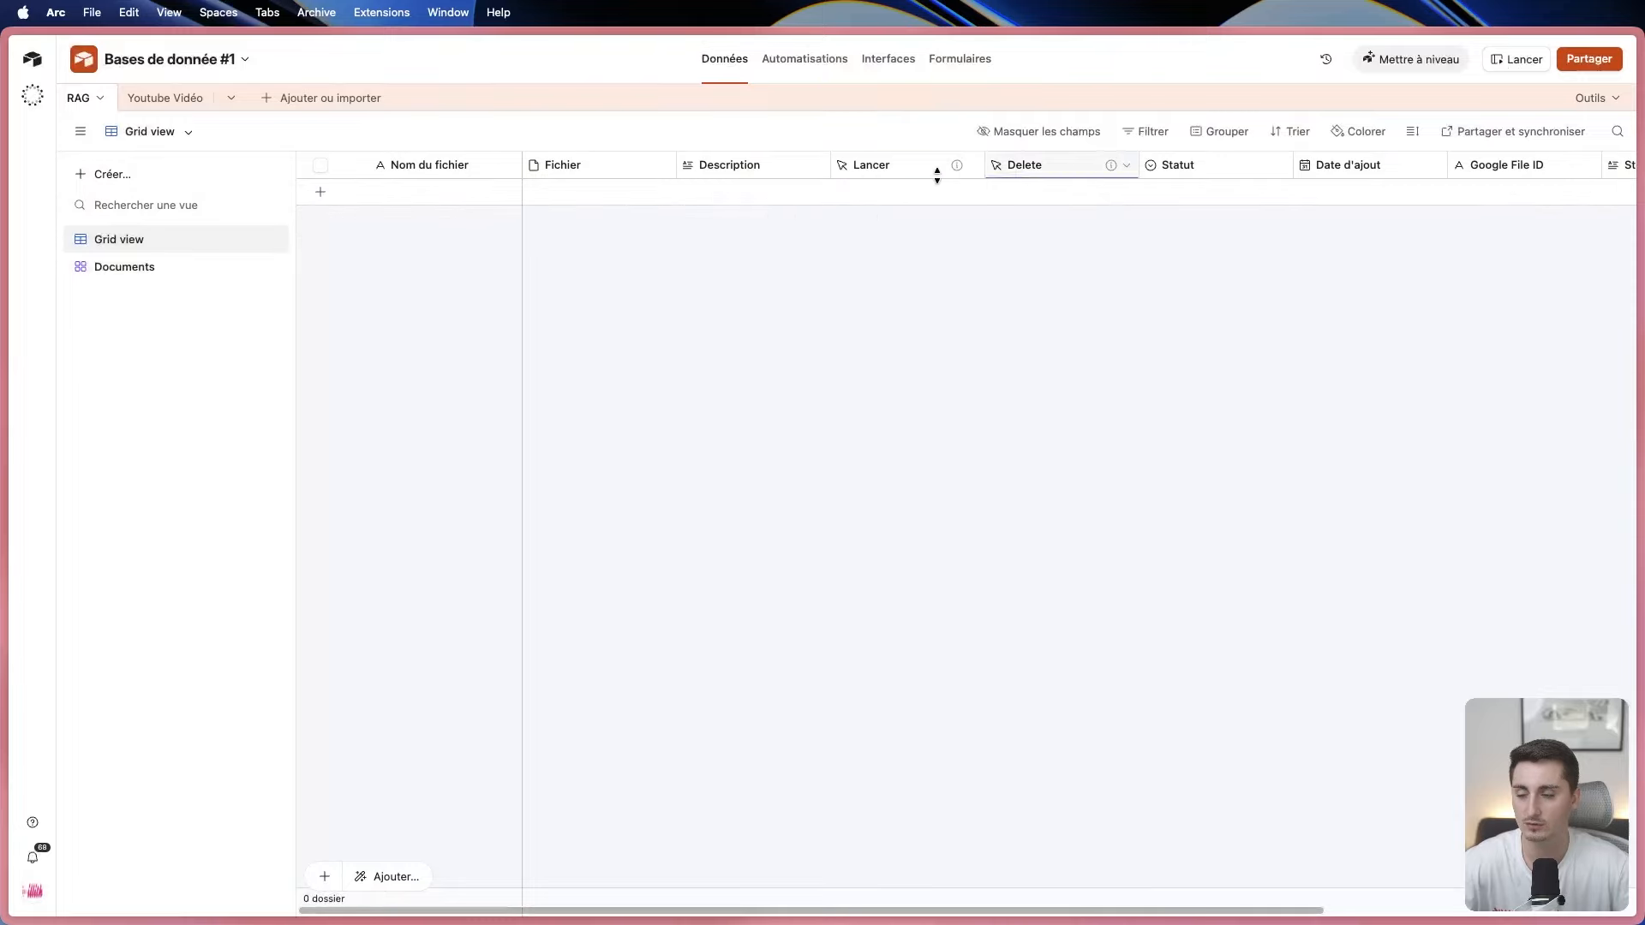
# Switch to n8n, review the Delete from Google node's request and shift the deactivated Supprimer le Store node slightly upward.
pyautogui.moveTo(3, 369)
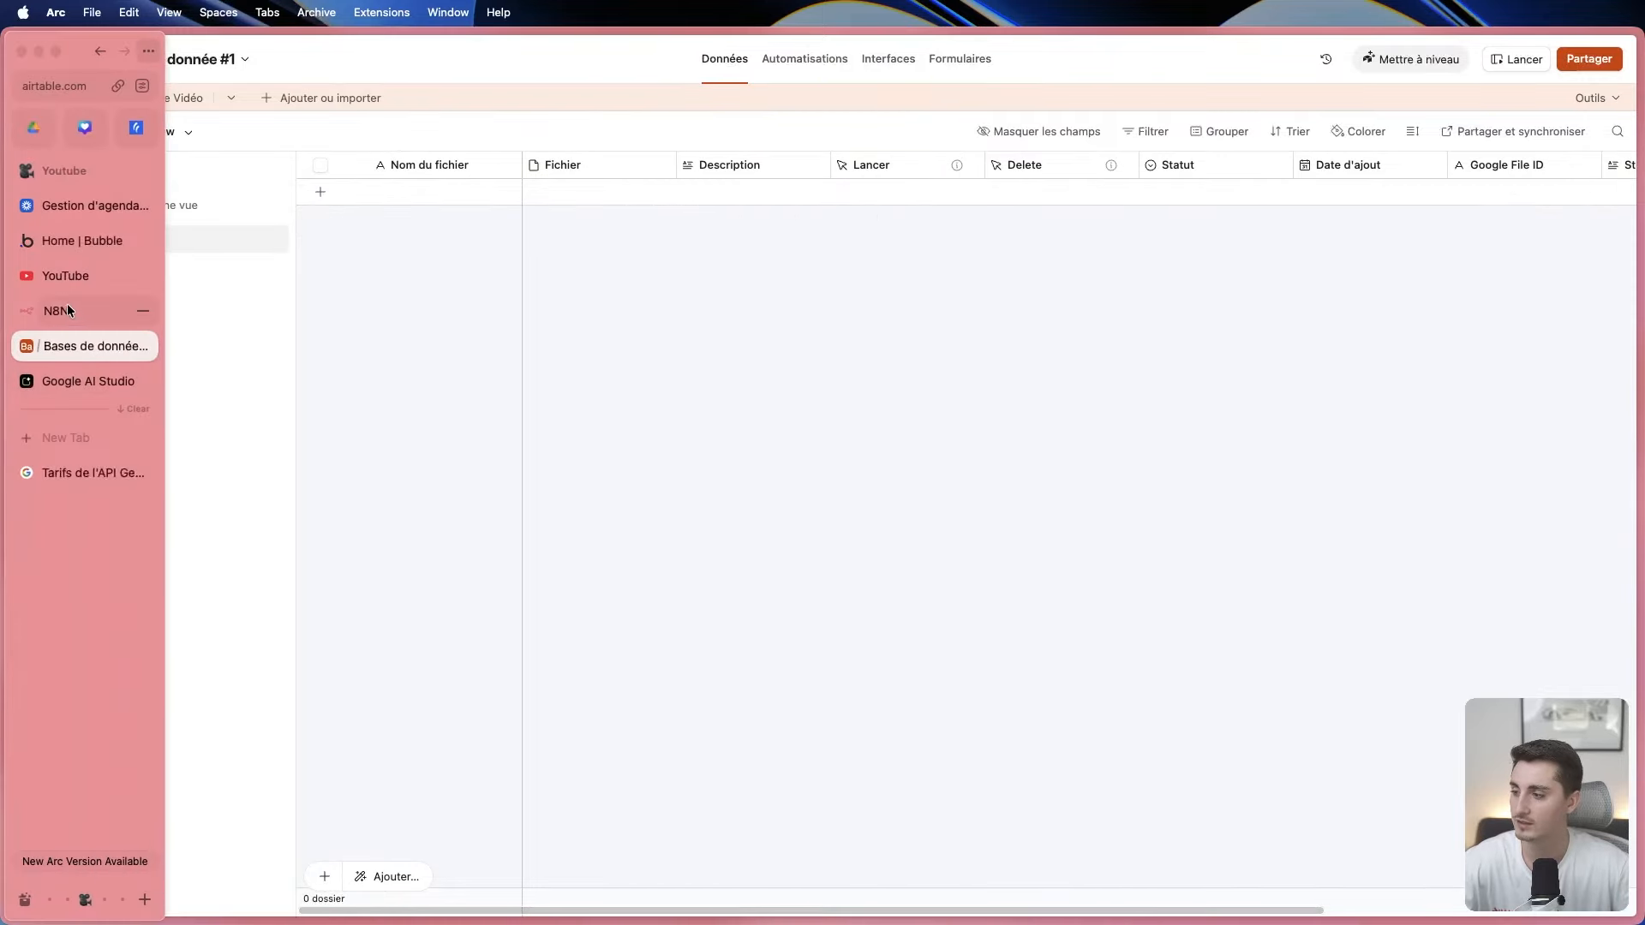
pyautogui.click(72, 312)
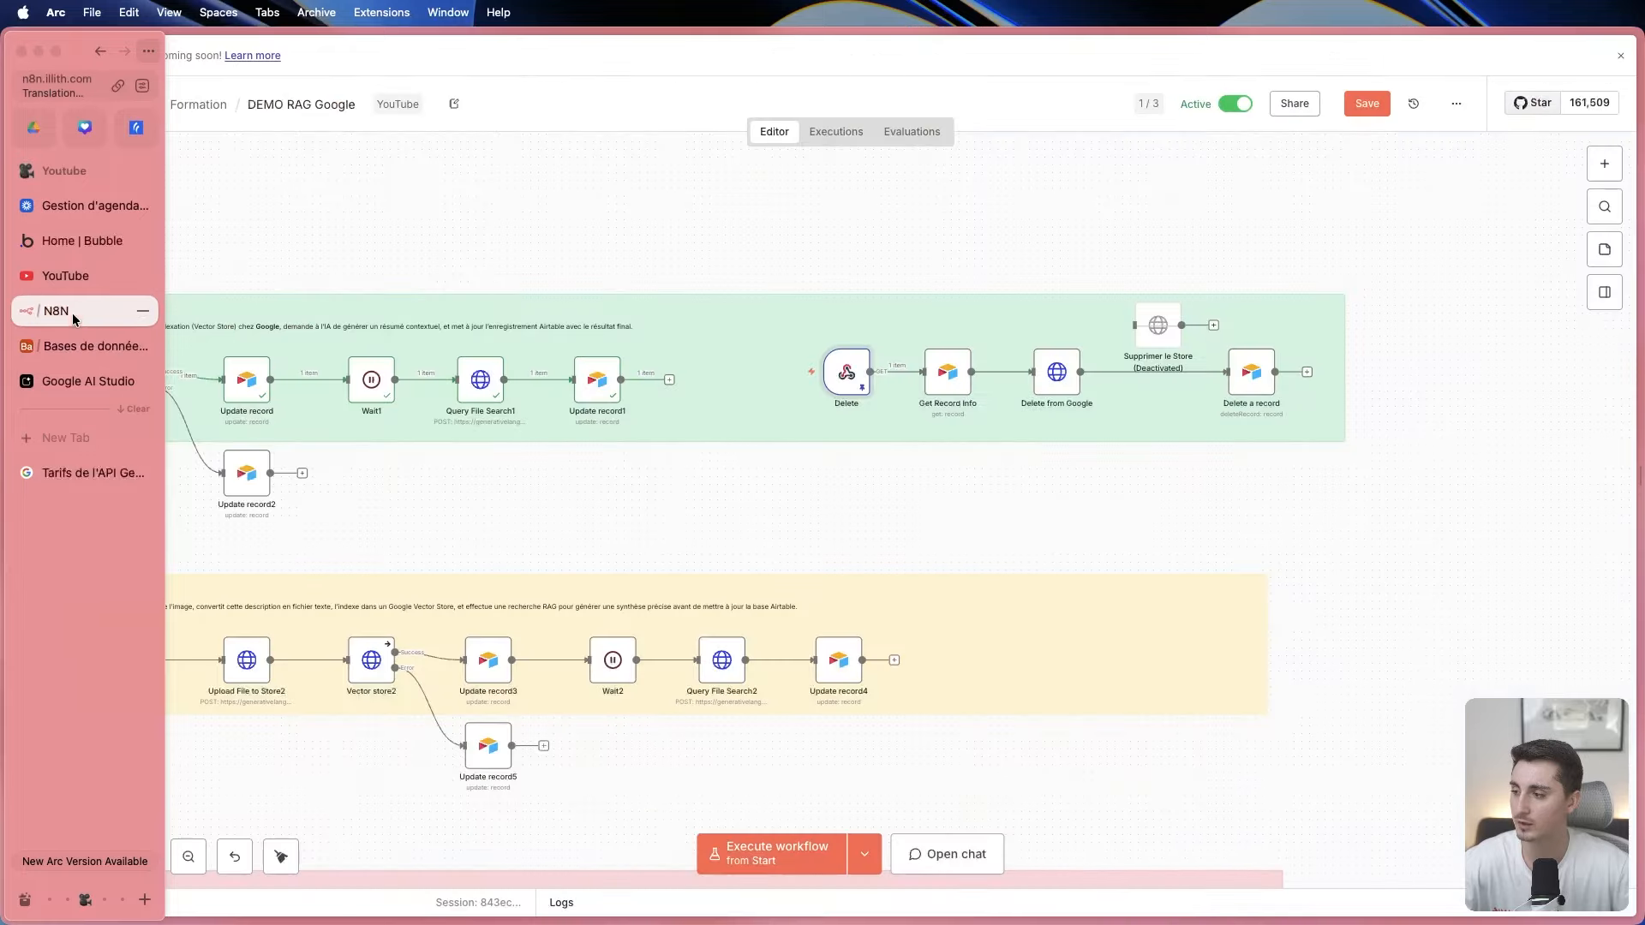
pyautogui.doubleClick(1057, 371)
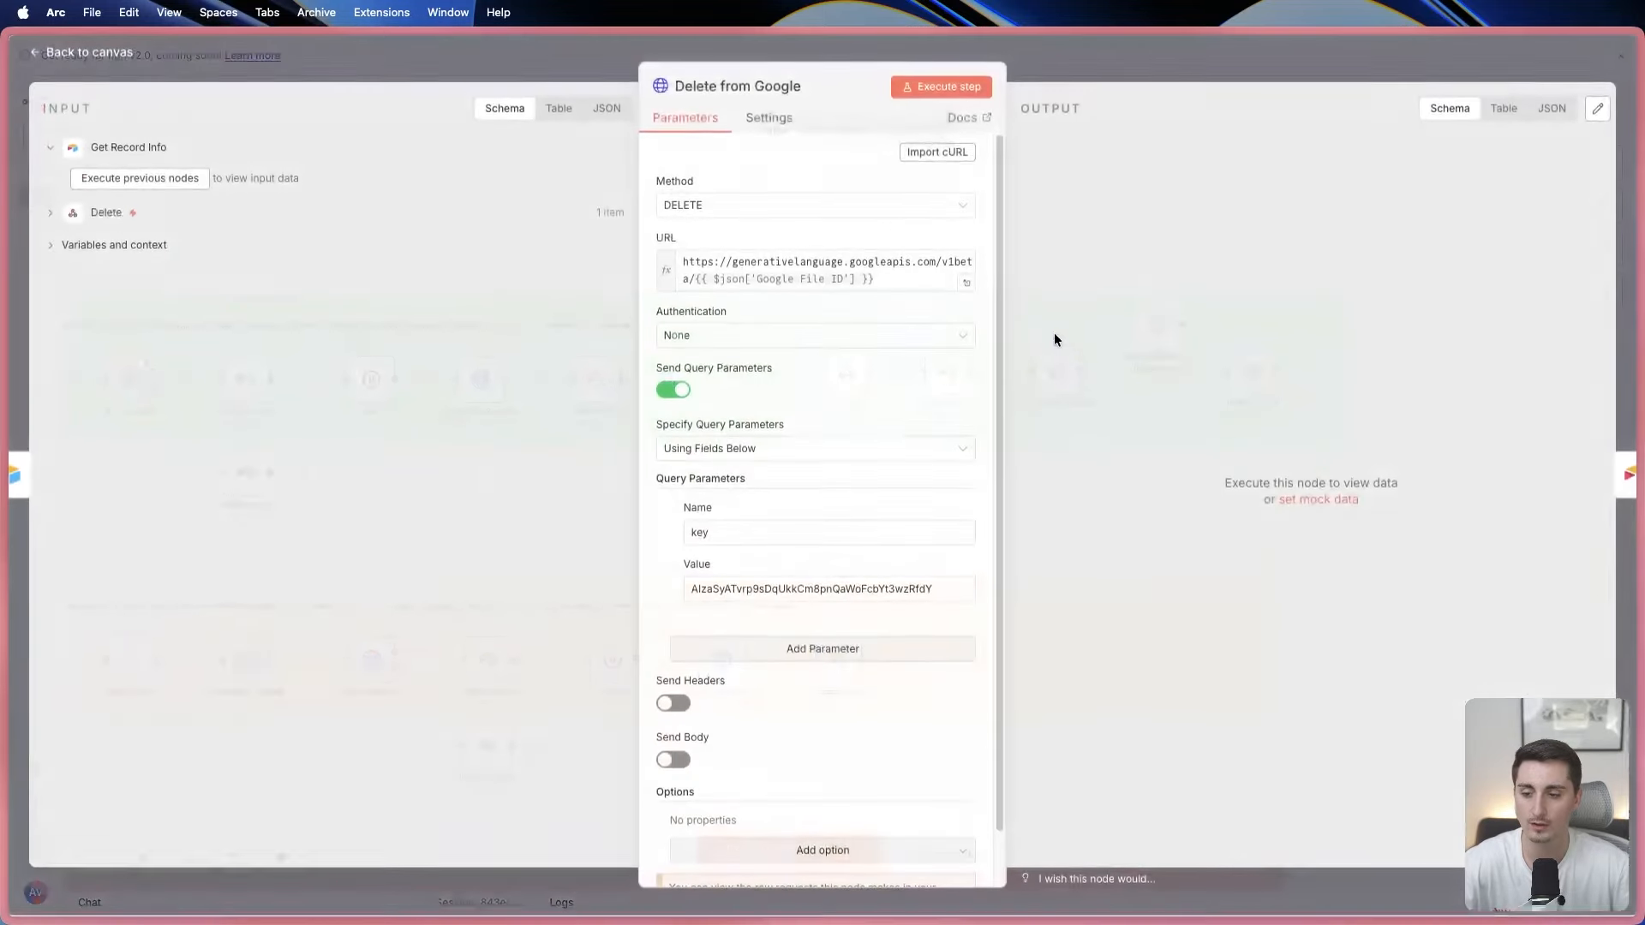
pyautogui.click(600, 58)
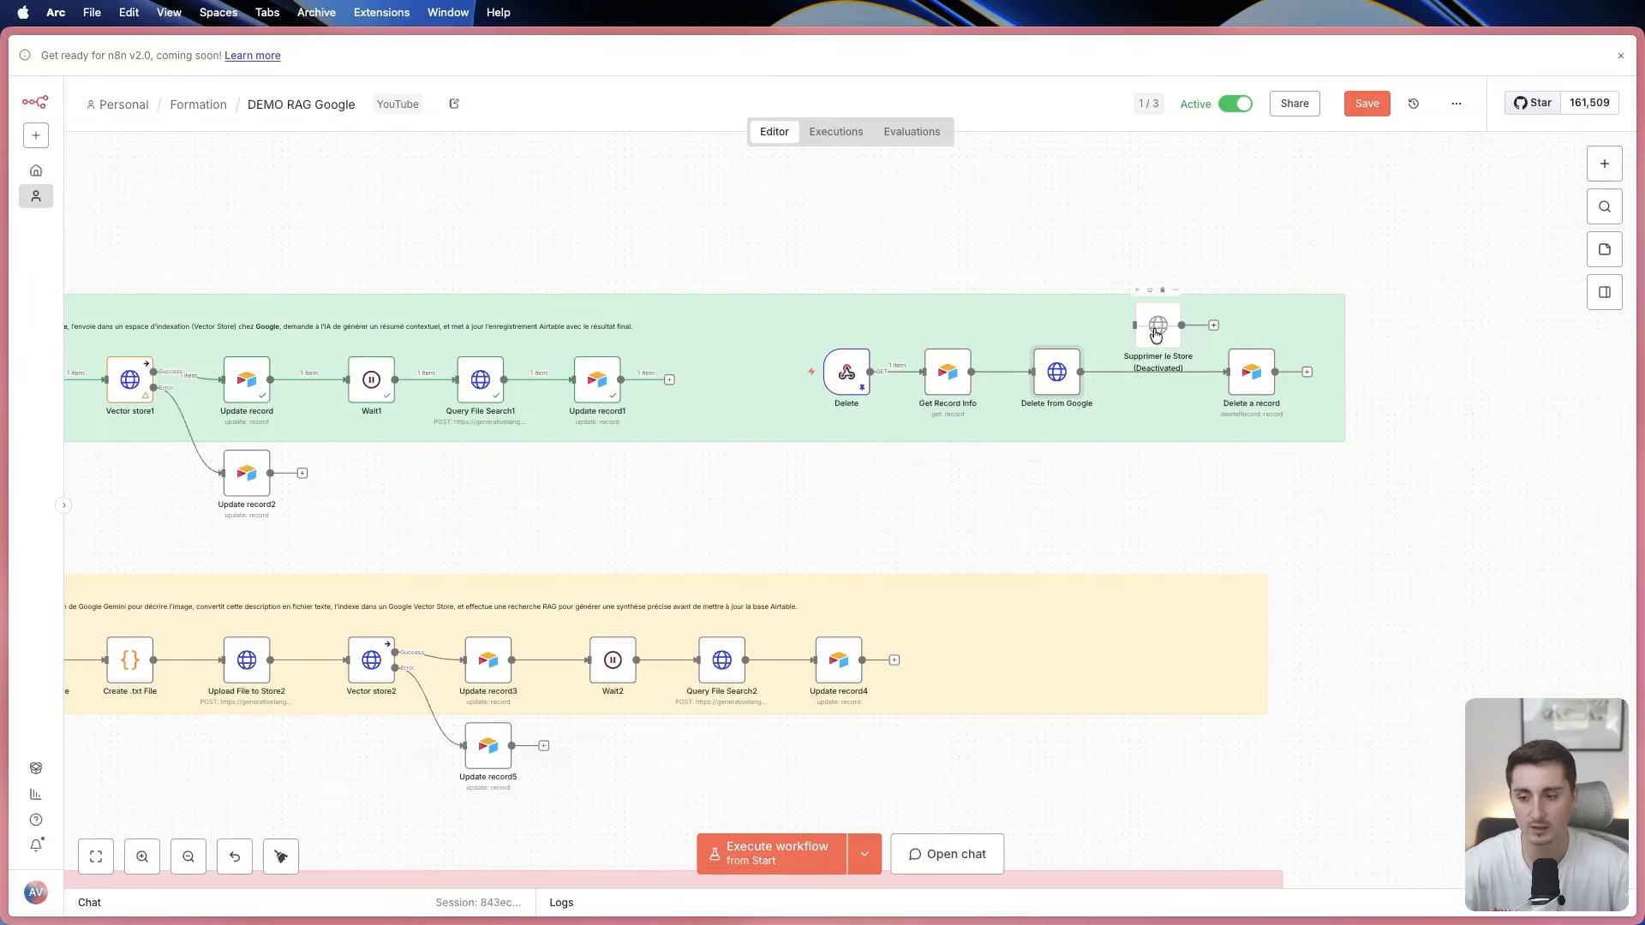
pyautogui.moveTo(1157, 338); pyautogui.dragTo(1159, 324)
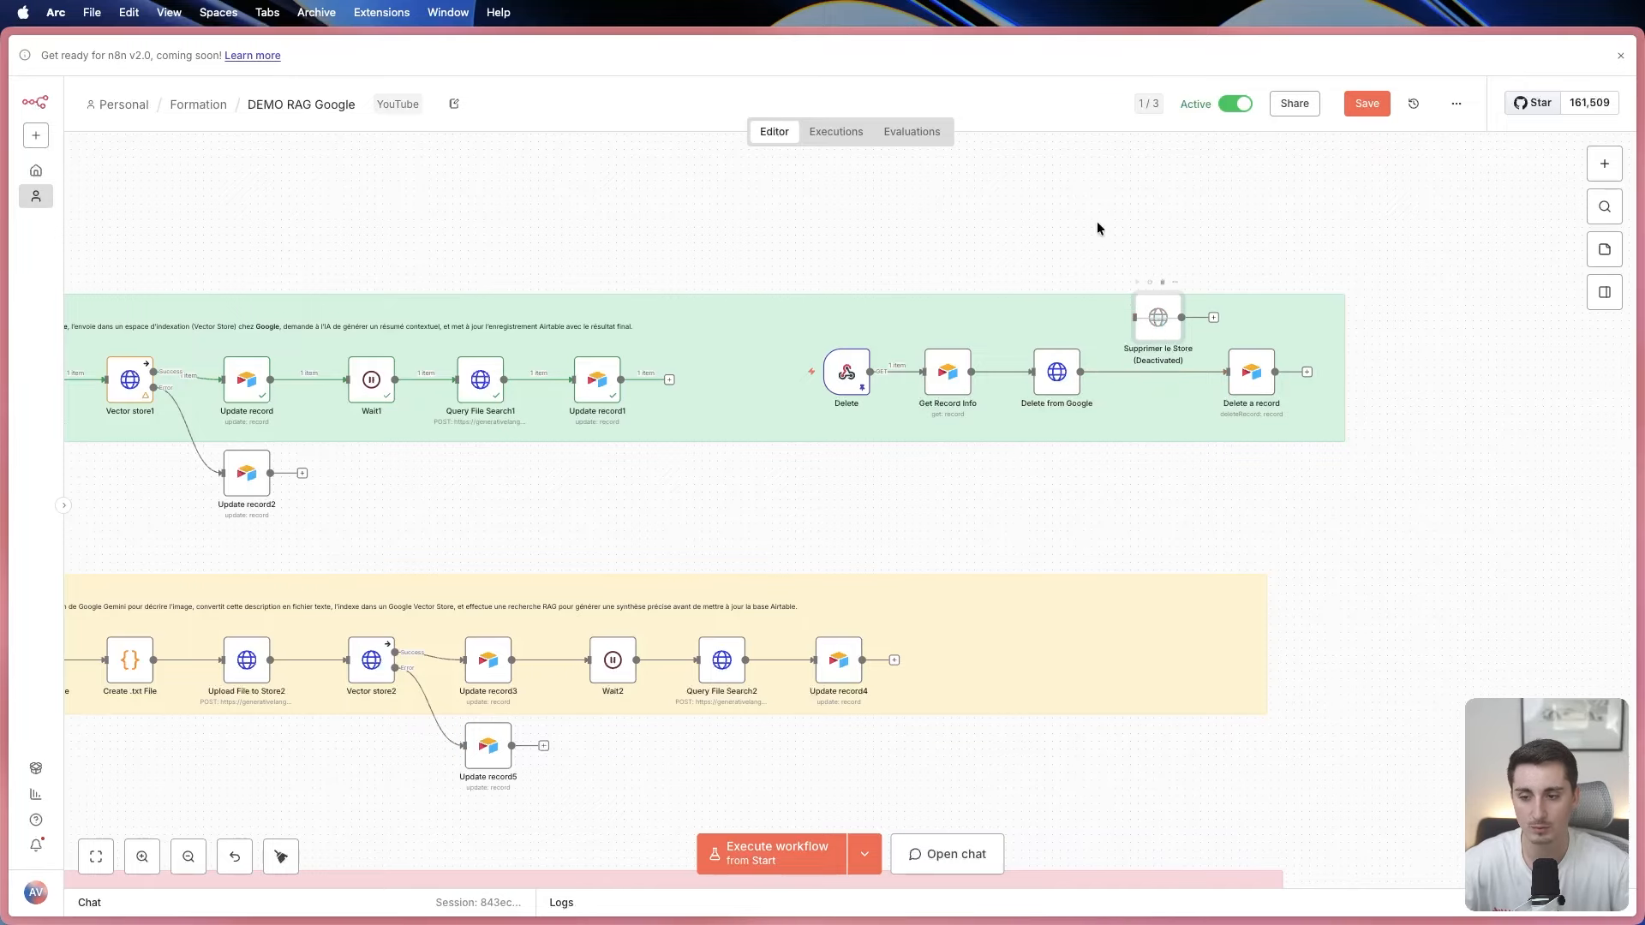
# Run the Lister les Fichiers diagnostic node, examine its output for remaining Google files and return to the canvas.
pyautogui.scroll(10, 1097, 221)
pyautogui.hscroll(-10, 1096, 221)
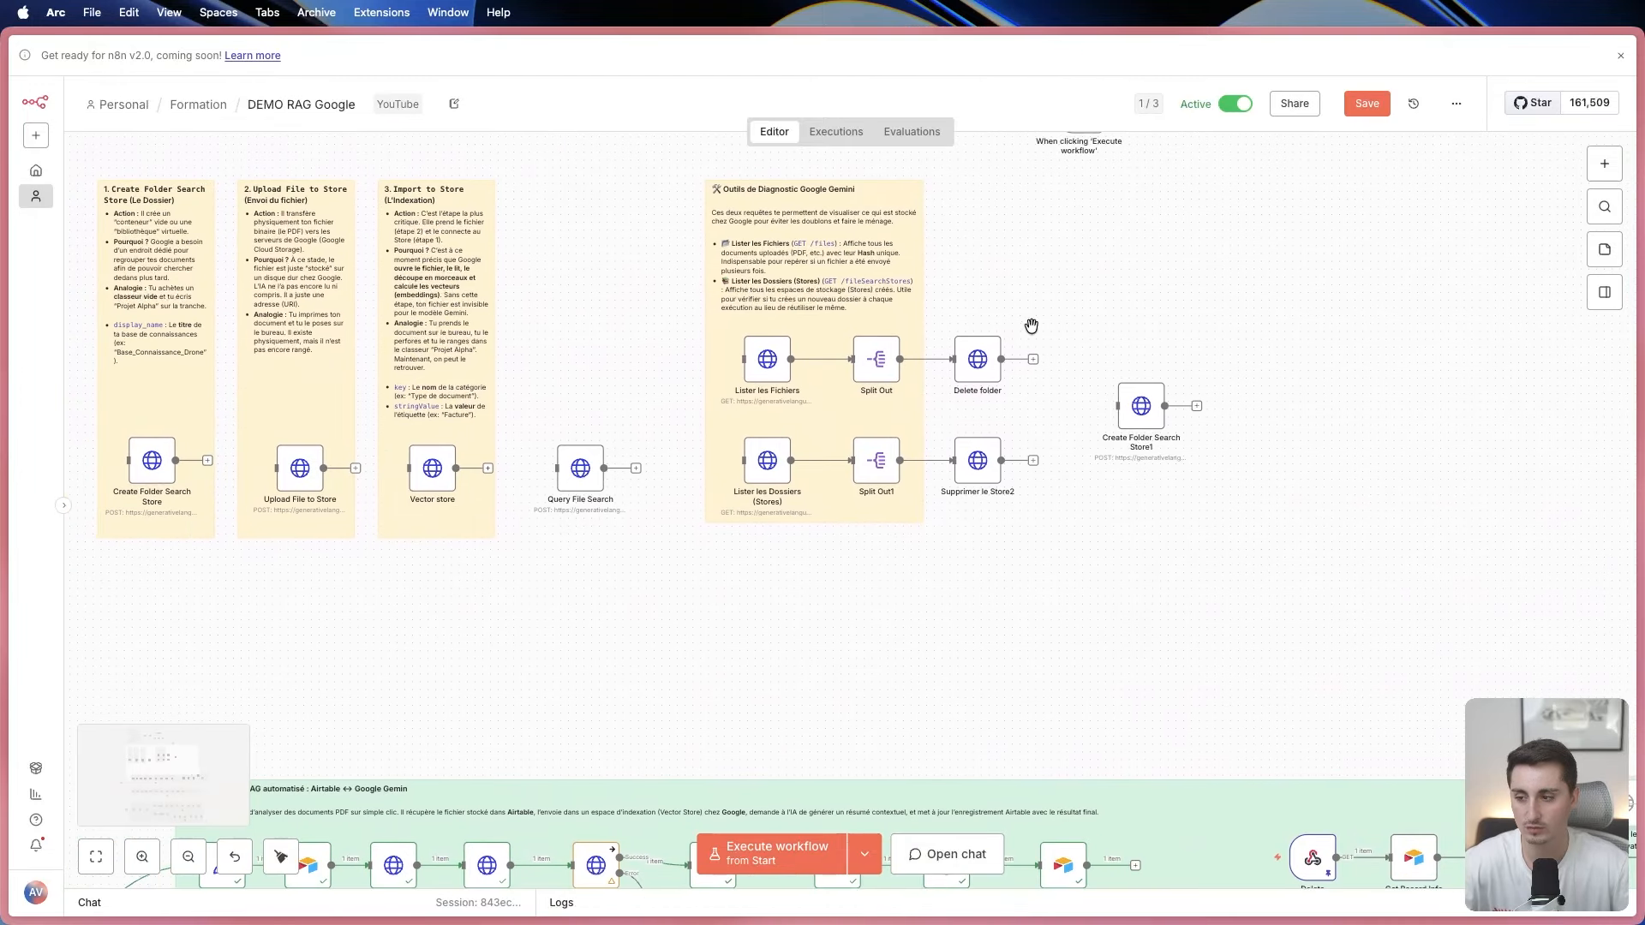
pyautogui.doubleClick(754, 347)
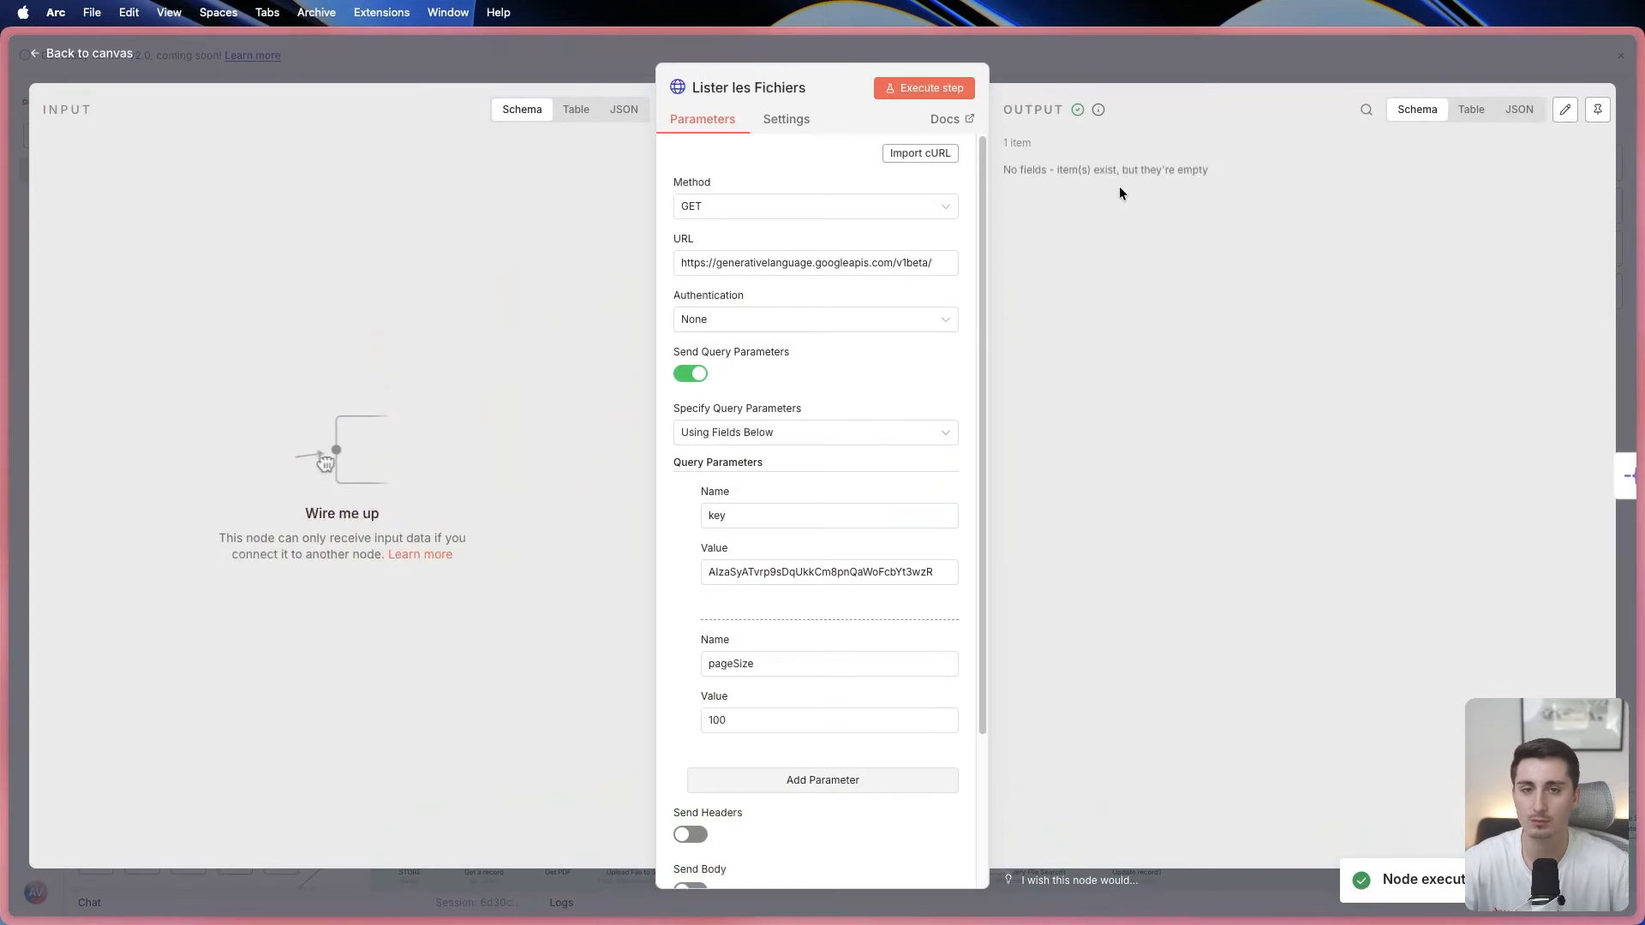
pyautogui.click(531, 55)
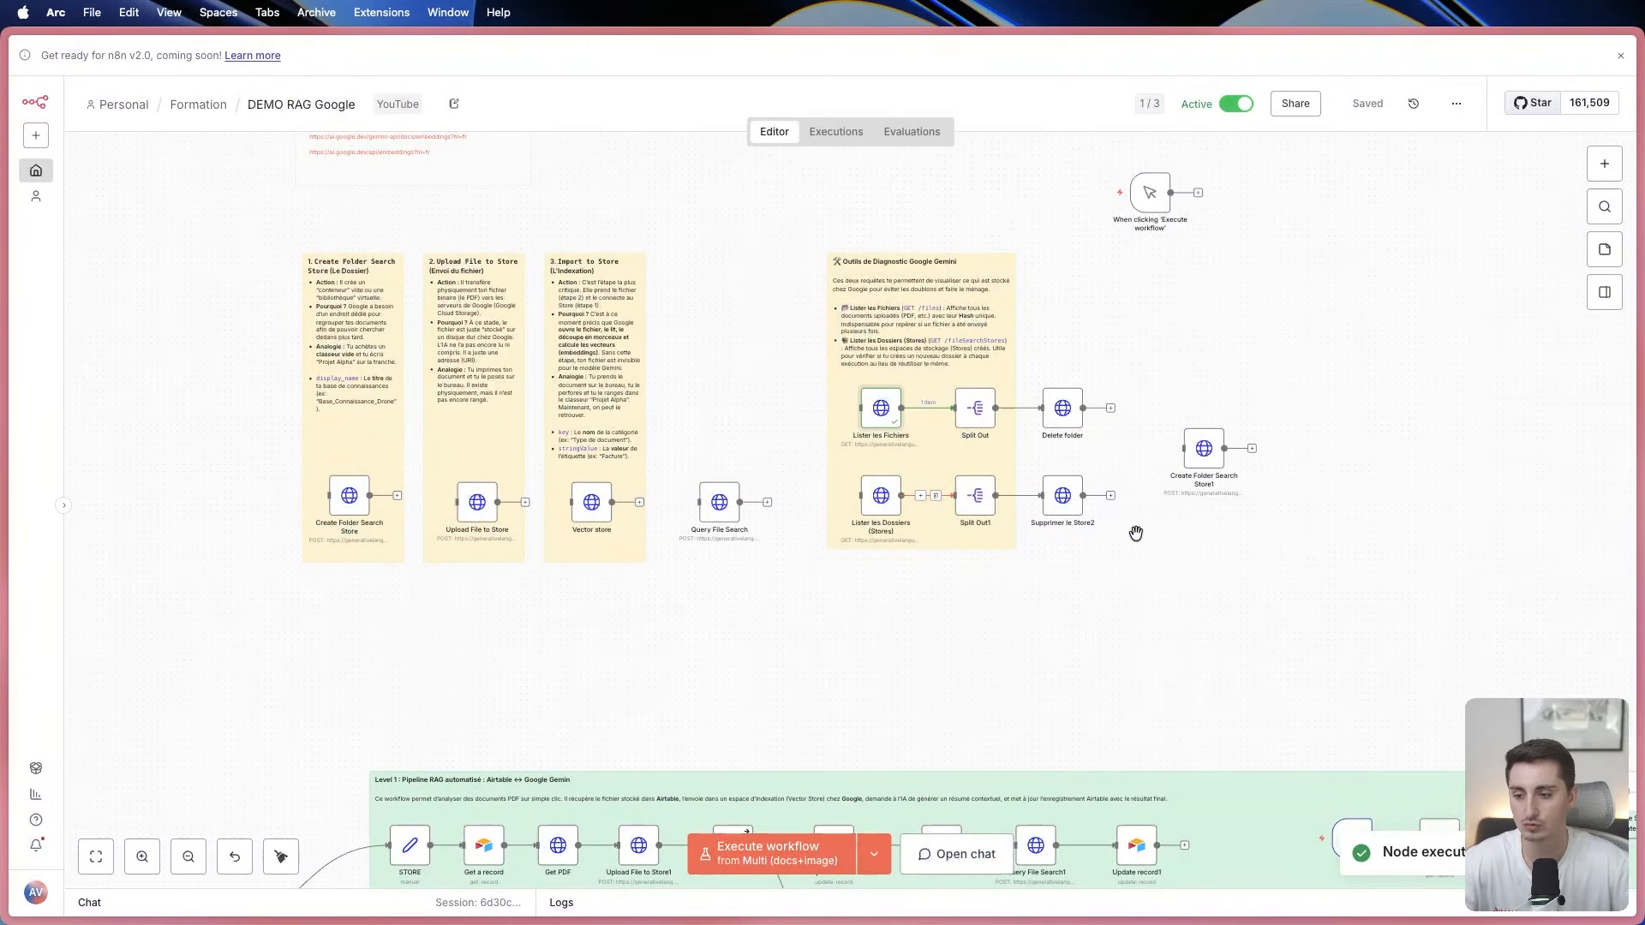
# Run the Lister les Dossiers (Stores) diagnostic node, examine the fileSearchStores output and return to the canvas.
pyautogui.scroll(-2, 1136, 533)
pyautogui.scroll(-3, 1093, 581)
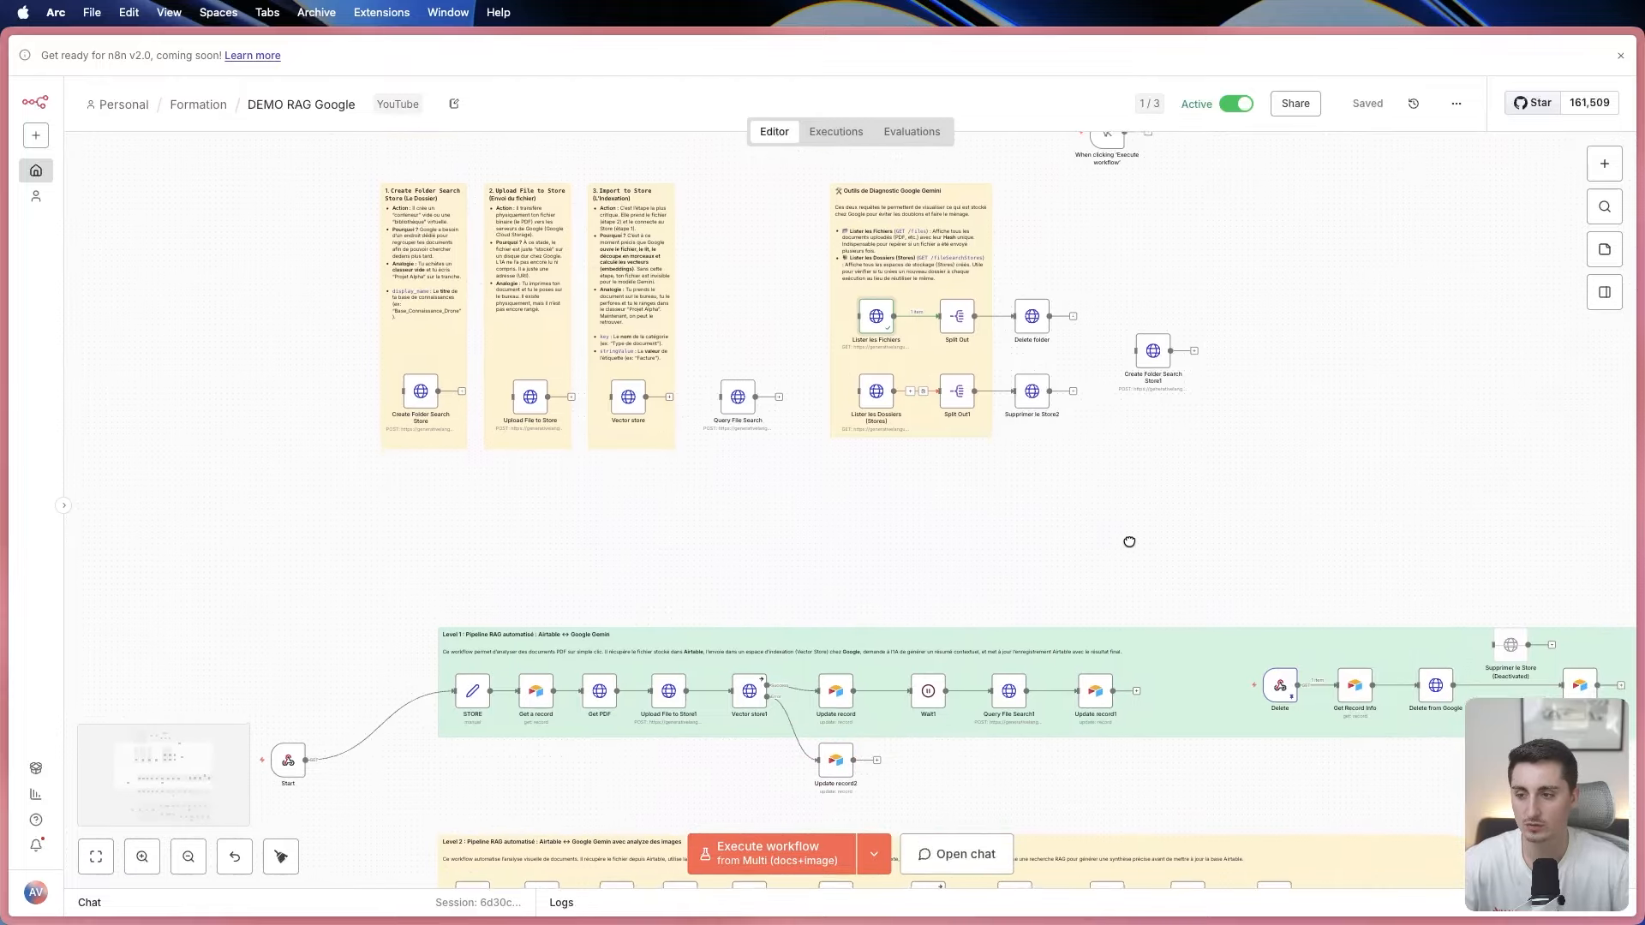
pyautogui.scroll(-2, 1114, 497)
pyautogui.scroll(2, 1234, 504)
pyautogui.hscroll(-2, 1233, 504)
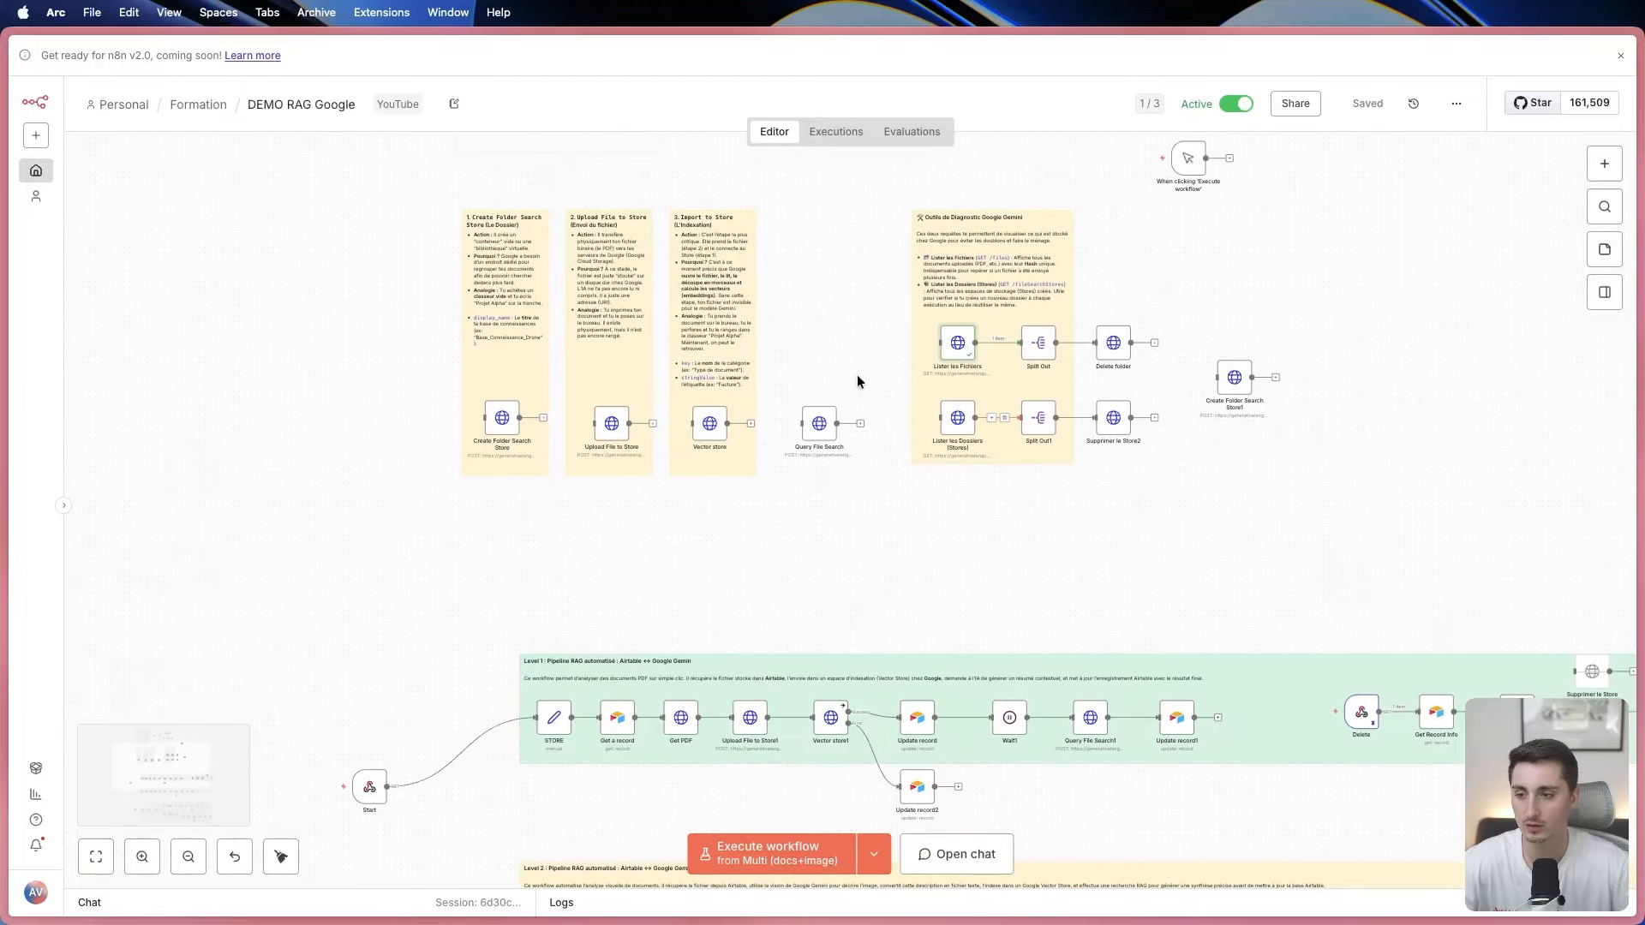
pyautogui.click(951, 392)
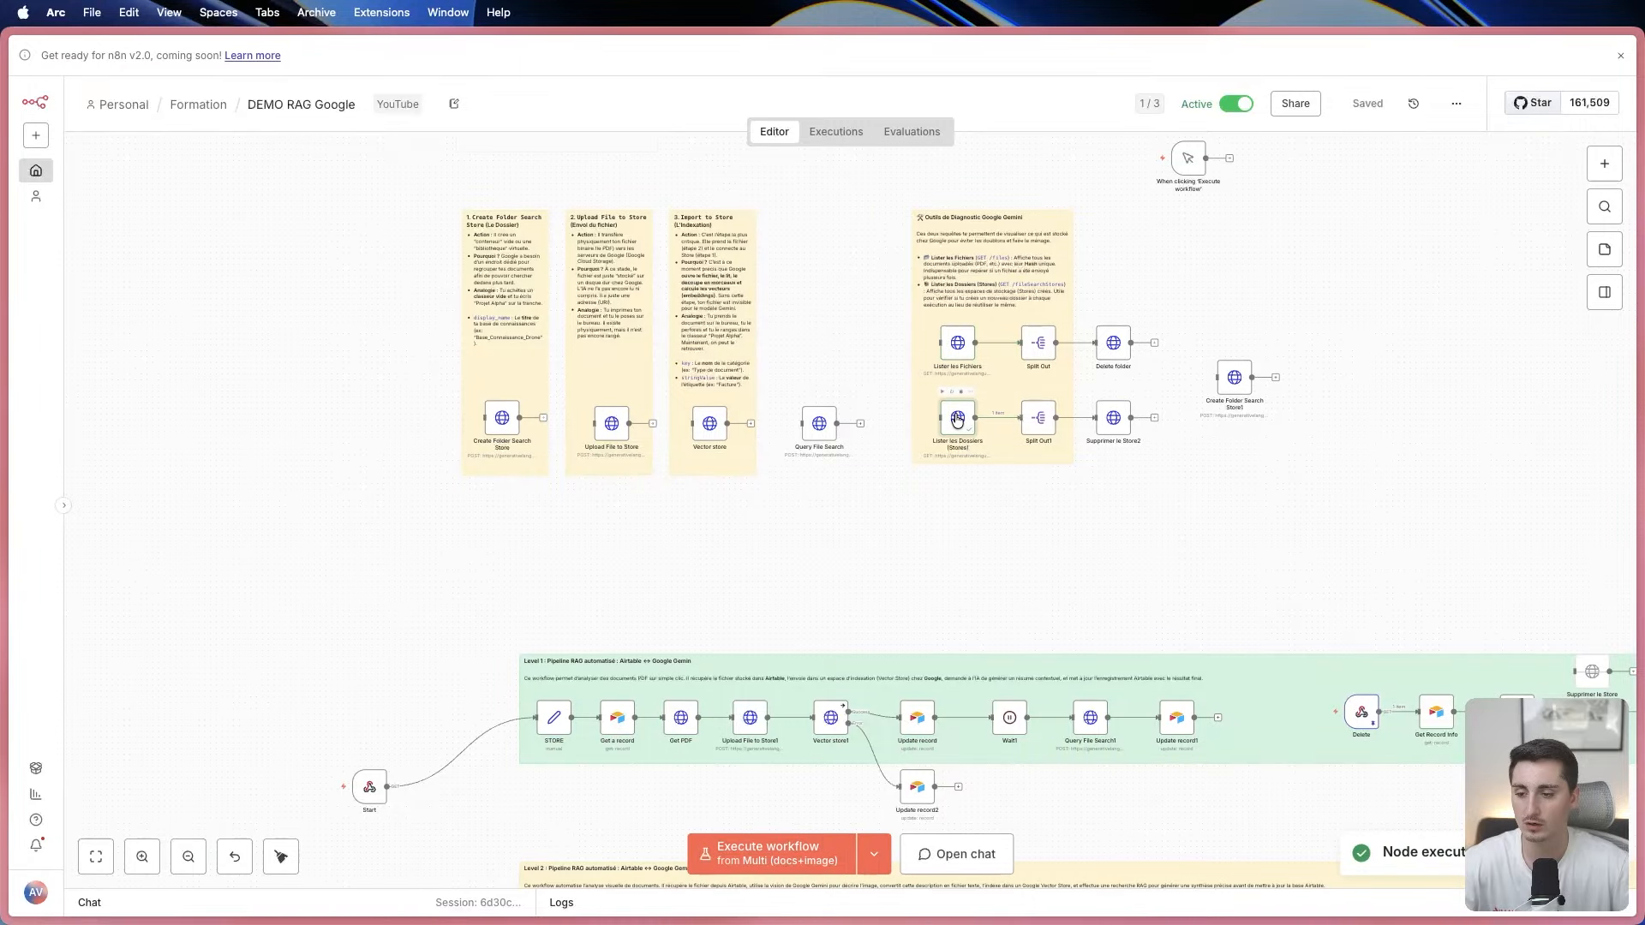
pyautogui.doubleClick(956, 415)
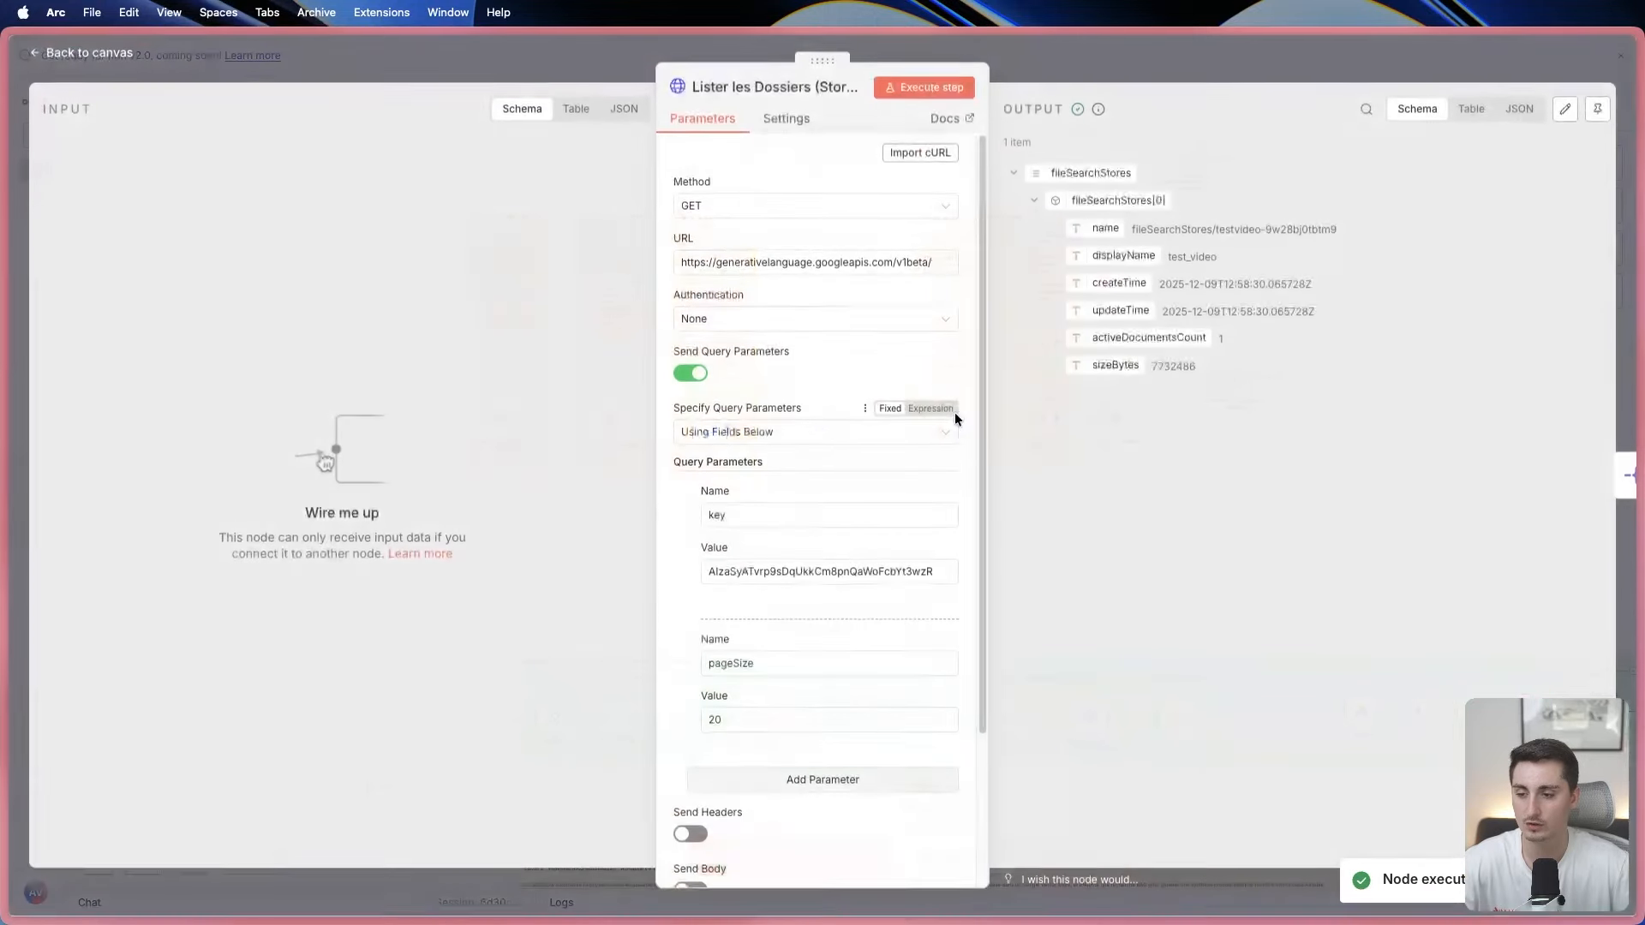
pyautogui.click(503, 43)
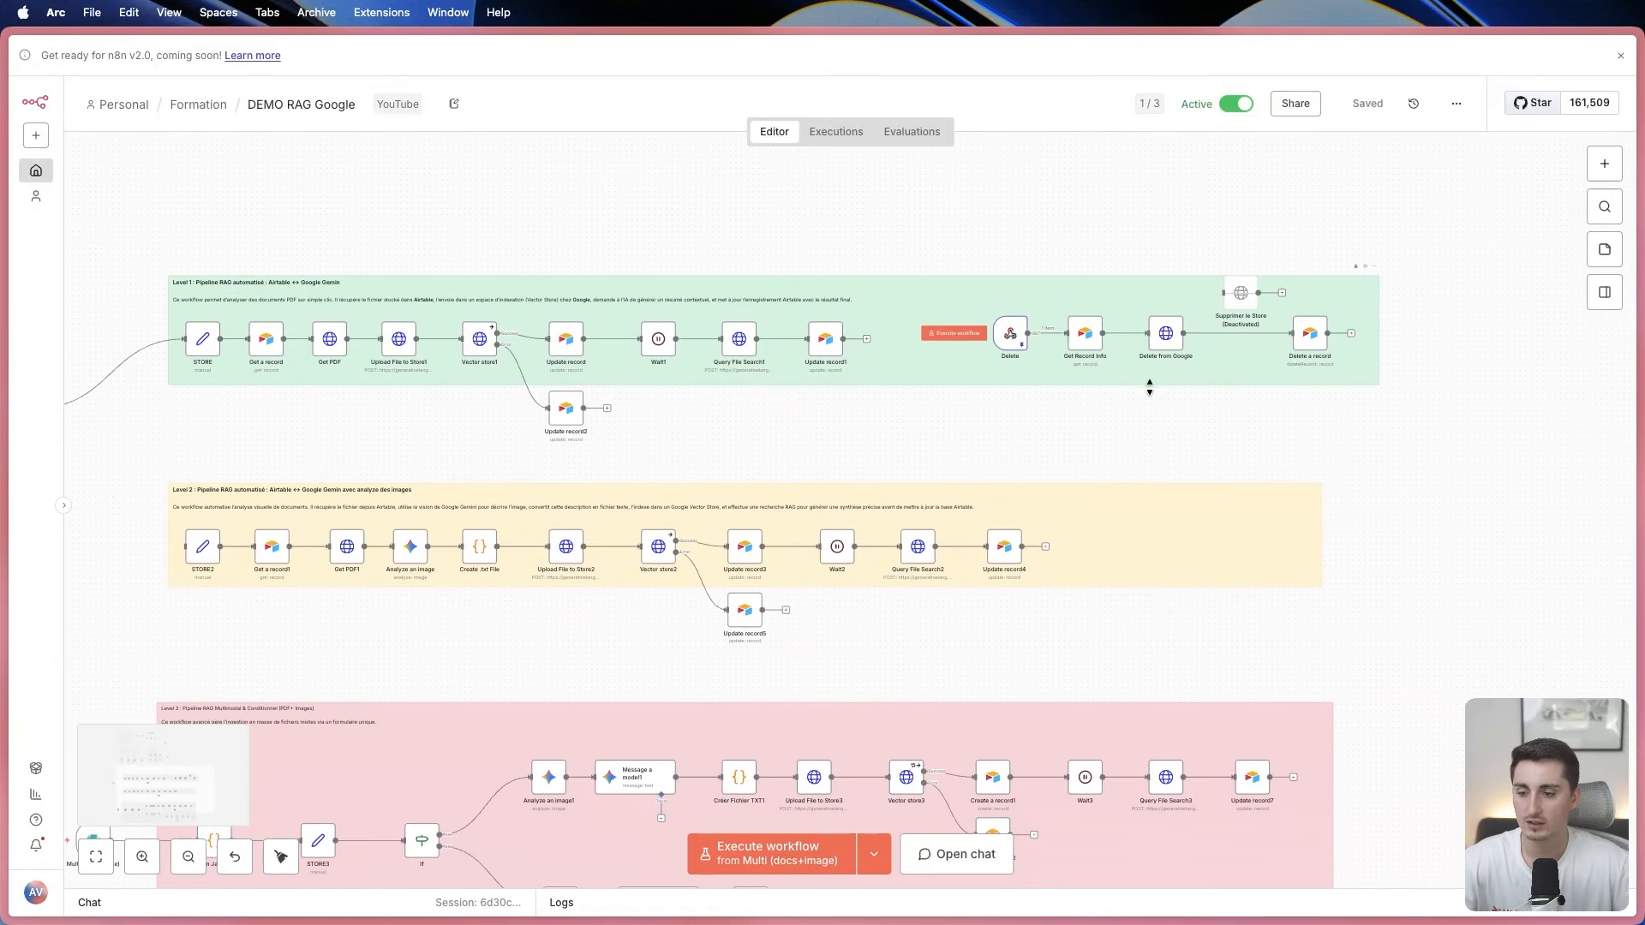
# Replace the Start webhook's connection to STORE with a connection to the Level 2 pipeline's STORE2 node.
pyautogui.moveTo(938, 205); pyautogui.dragTo(1072, 246)
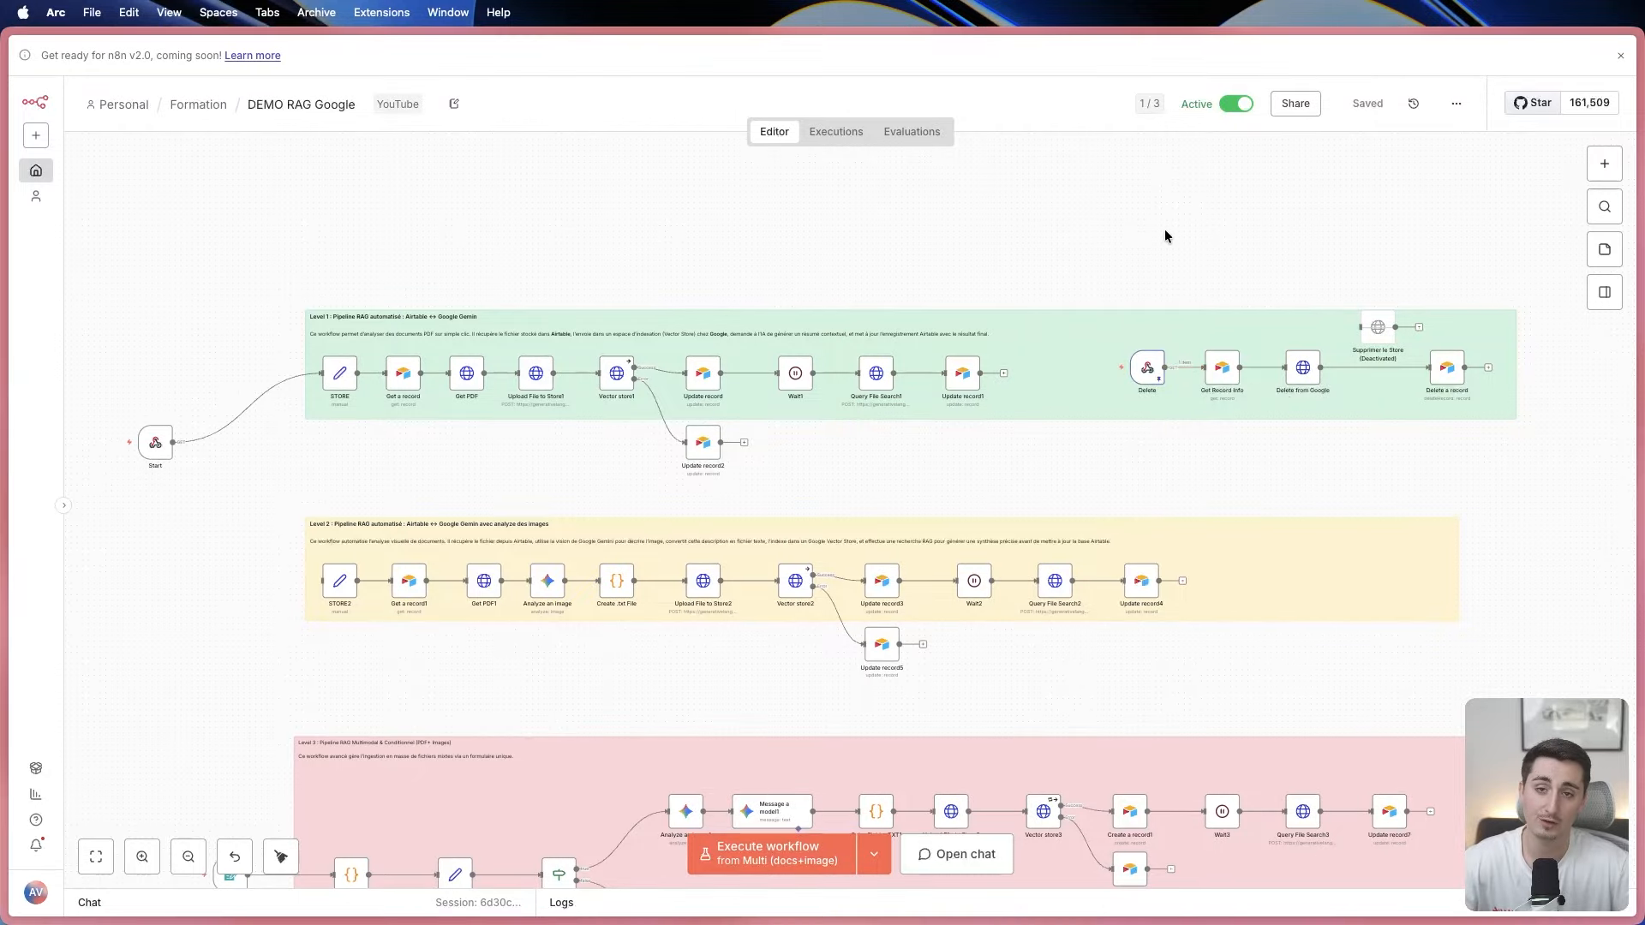
pyautogui.moveTo(5, 314)
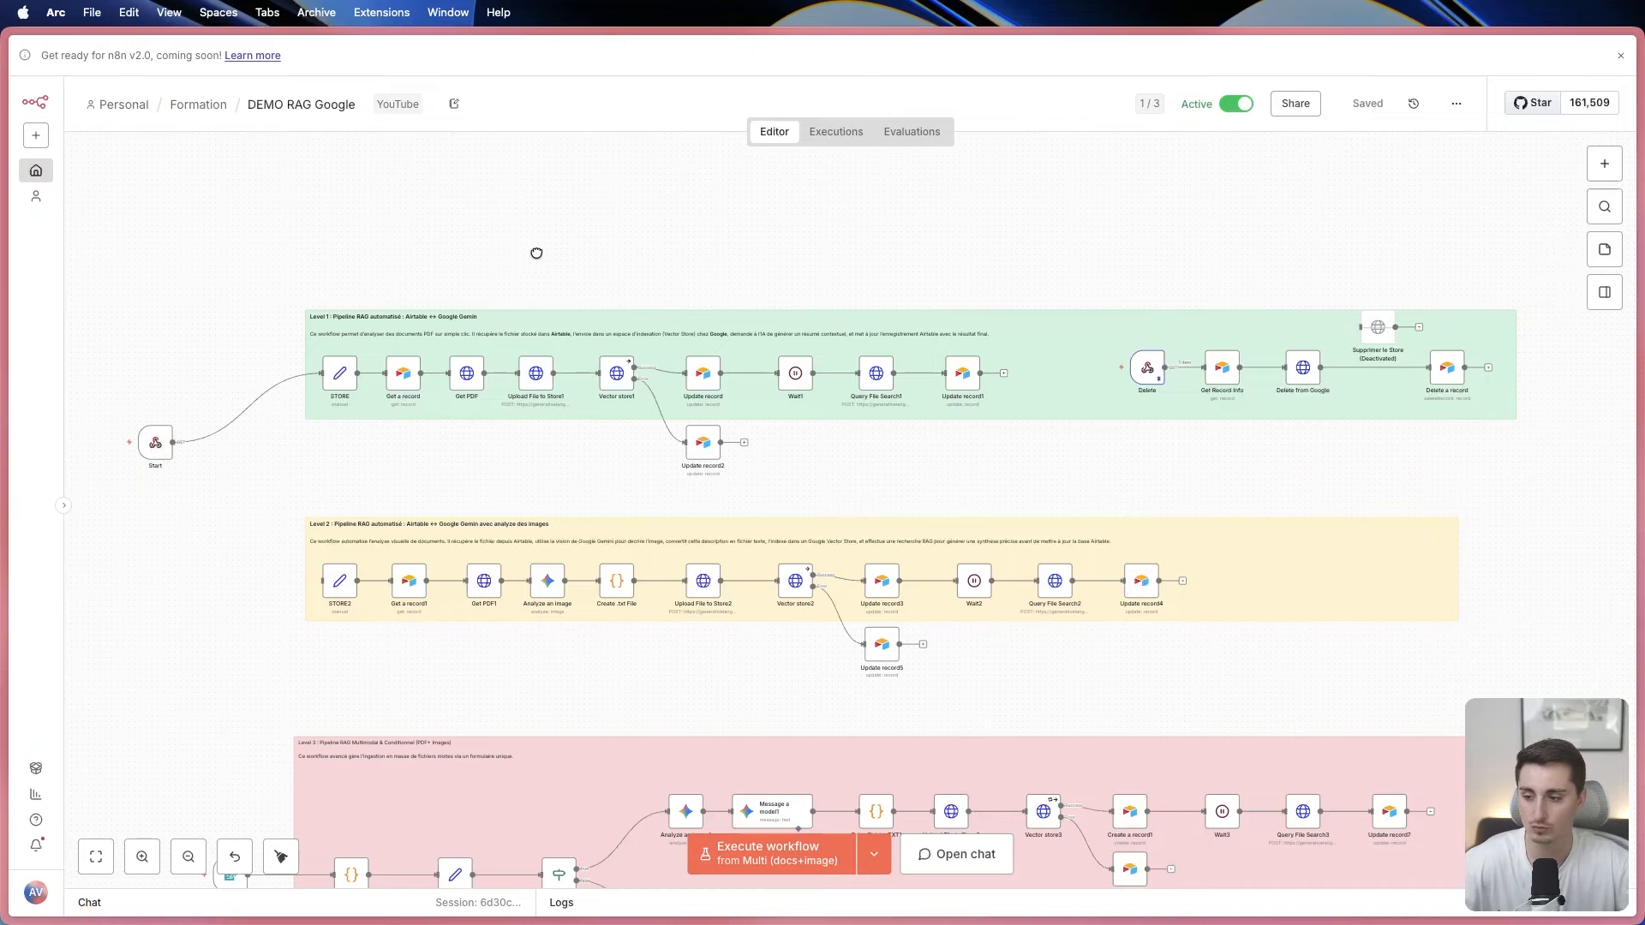
pyautogui.moveTo(528, 258); pyautogui.dragTo(747, 171)
pyautogui.scroll(3, 673, 364)
pyautogui.moveTo(838, 415); pyautogui.dragTo(711, 334)
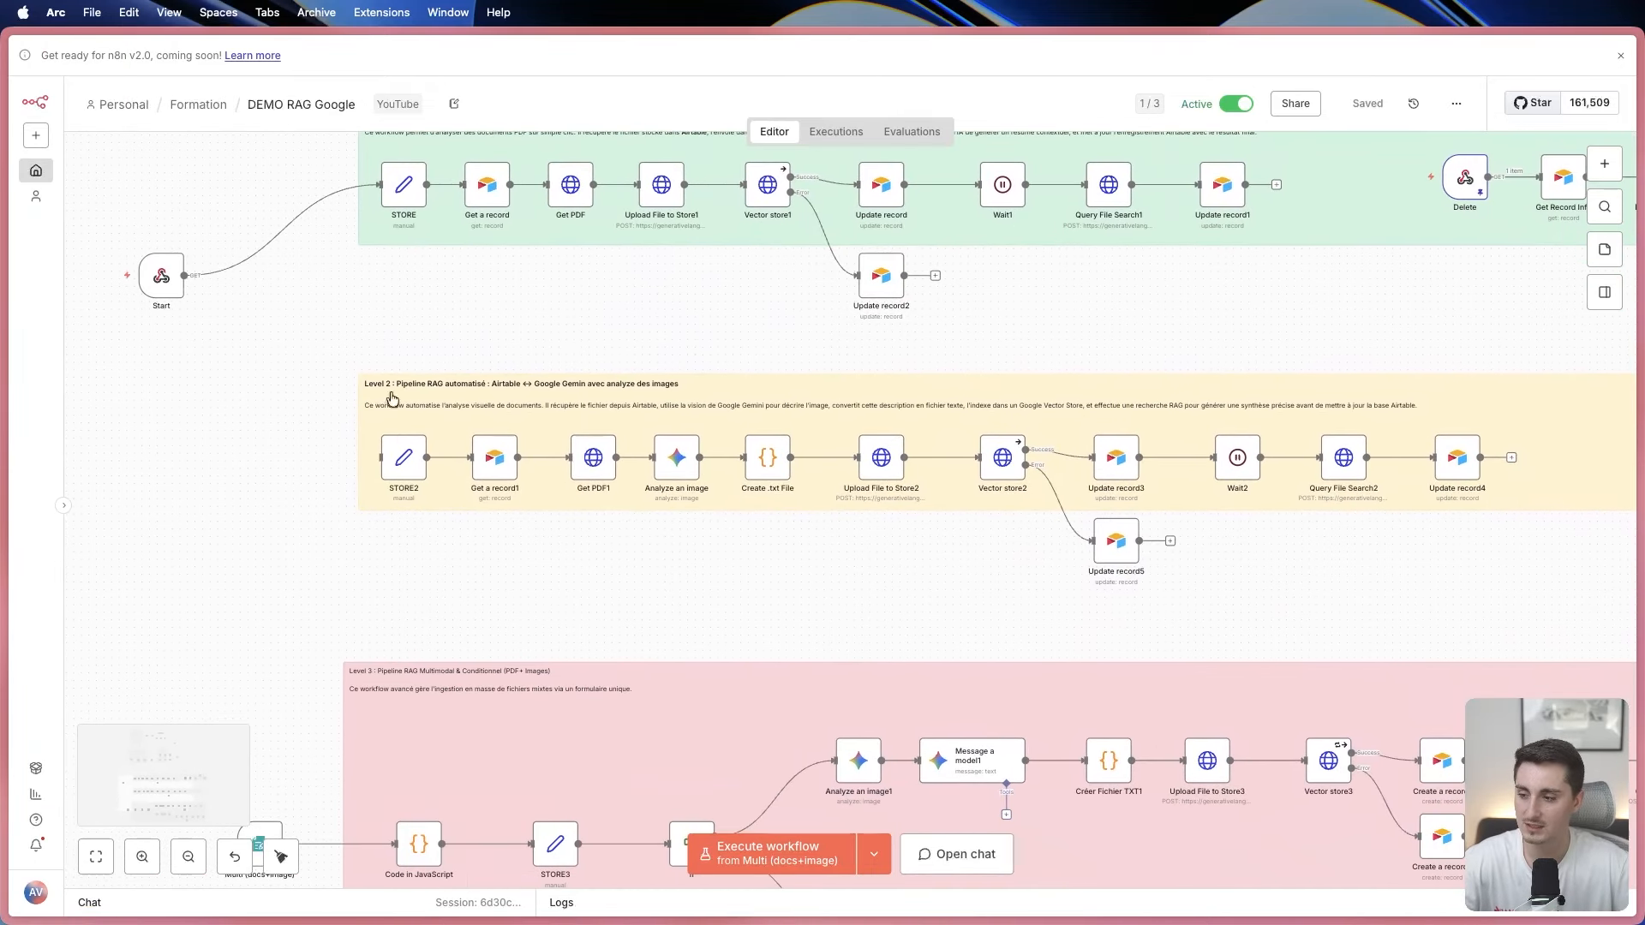
pyautogui.click(290, 230)
pyautogui.moveTo(221, 275); pyautogui.dragTo(392, 464)
pyautogui.hscroll(-3, 319, 480)
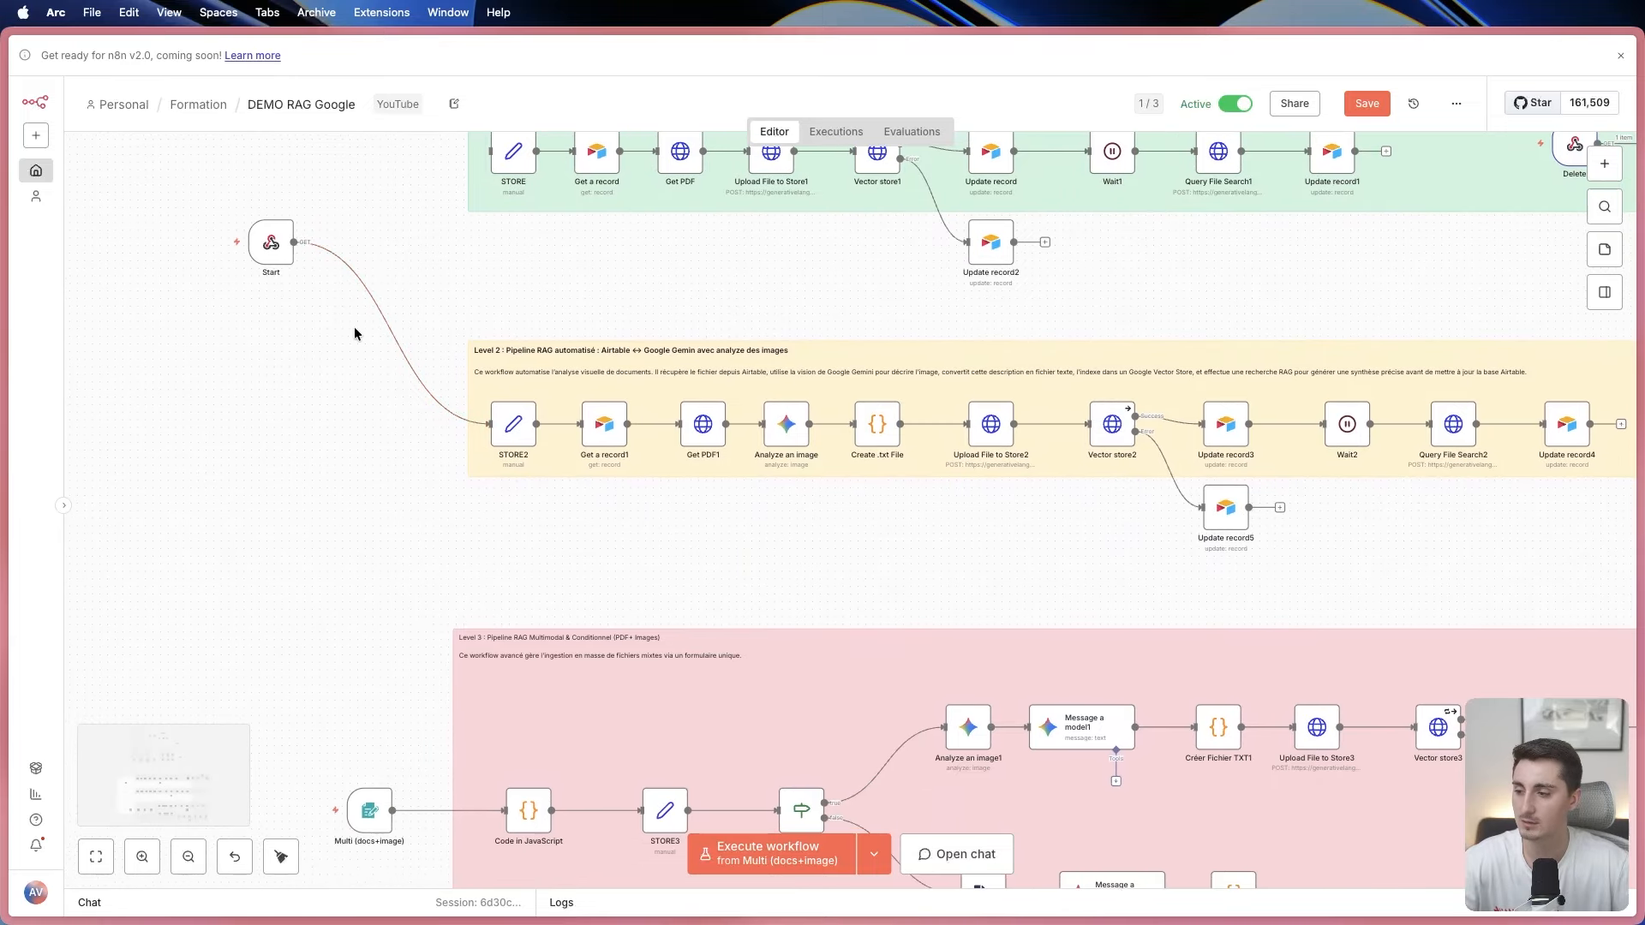
# Set the workflow to execute from the Start trigger and run it so it waits for the webhook call.
pyautogui.click(874, 853)
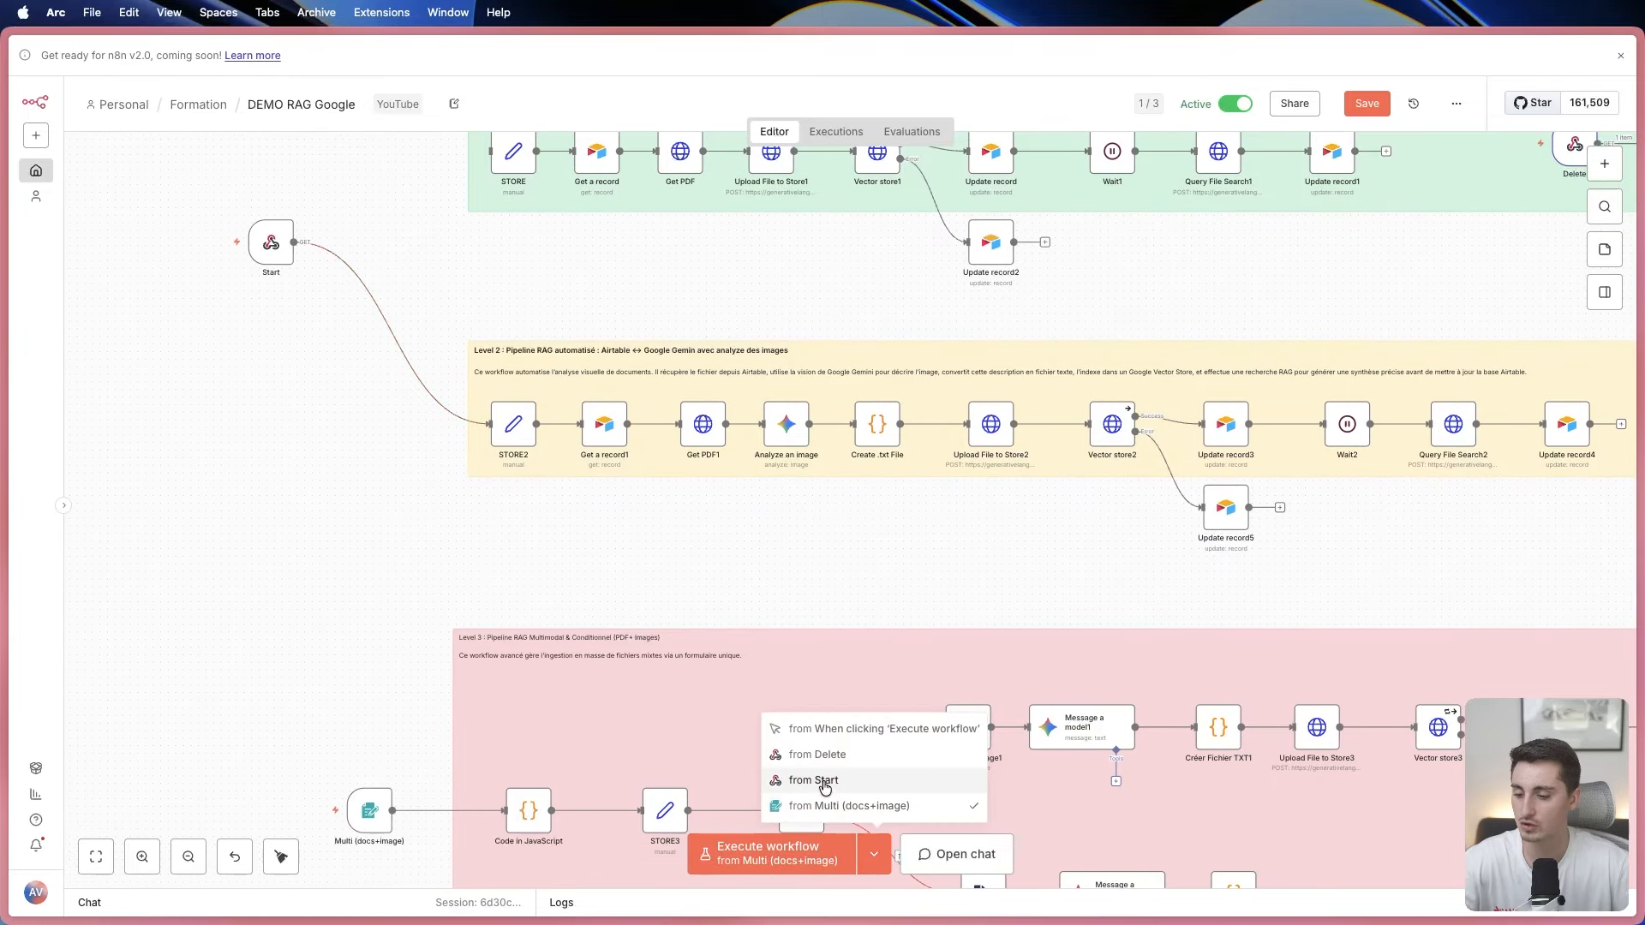
pyautogui.click(823, 781)
pyautogui.click(803, 847)
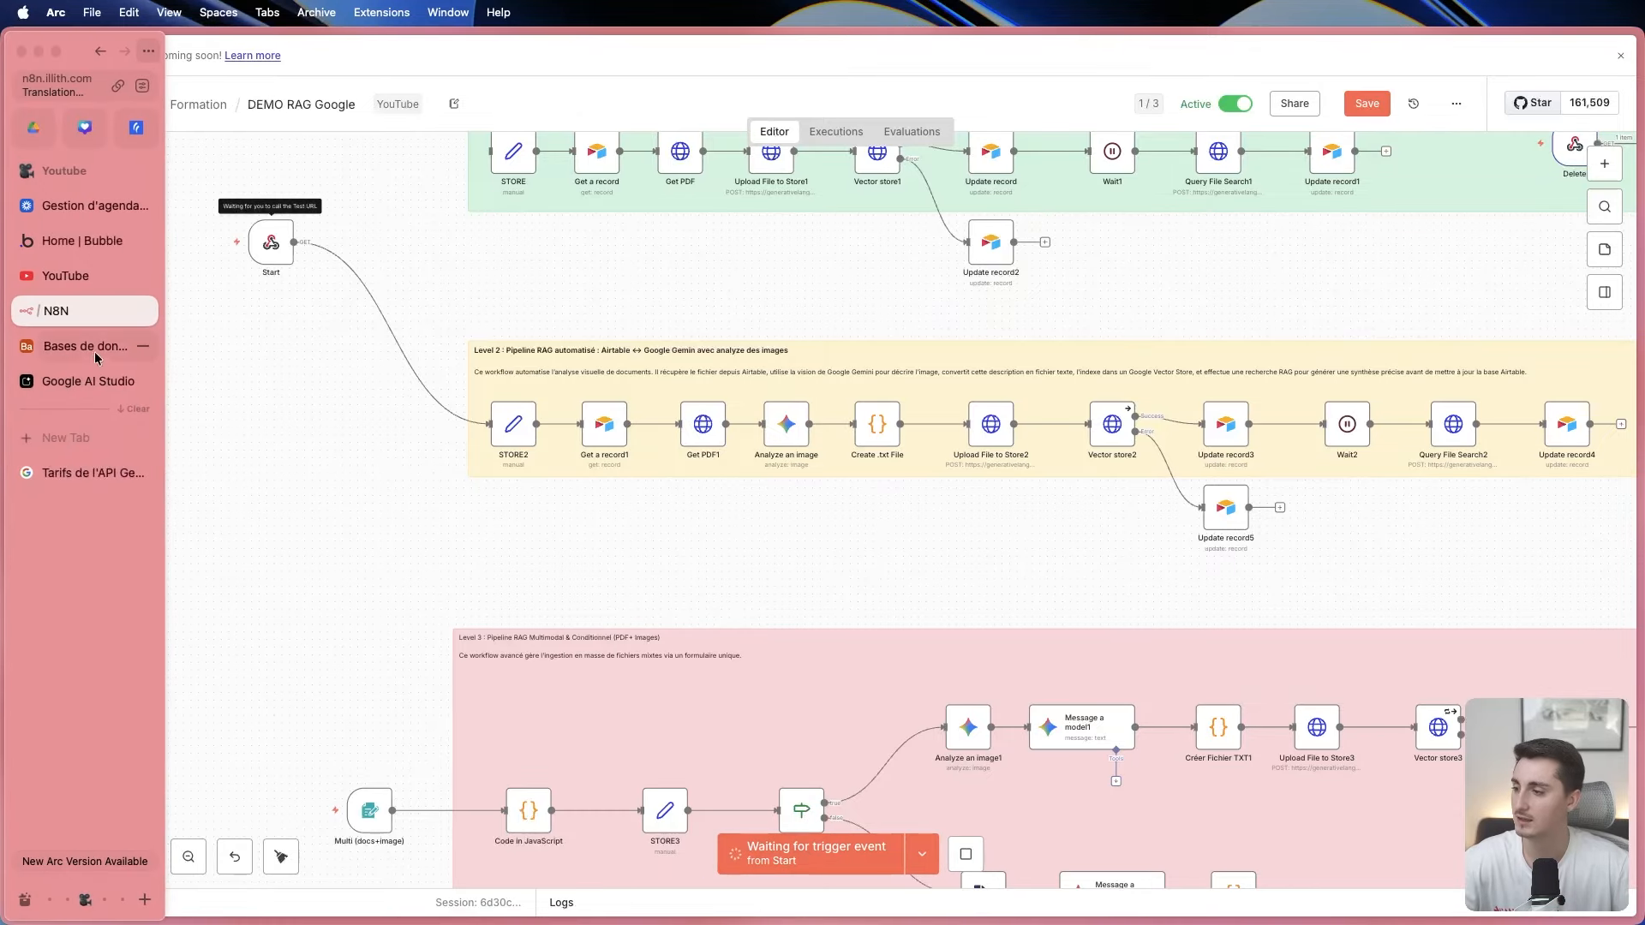
# Switch to Airtable, add a new record to the RAG table and open the attachment dialog for its Fichier field.
pyautogui.click(90, 348)
pyautogui.click(321, 192)
pyautogui.click(538, 197)
pyautogui.click(535, 194)
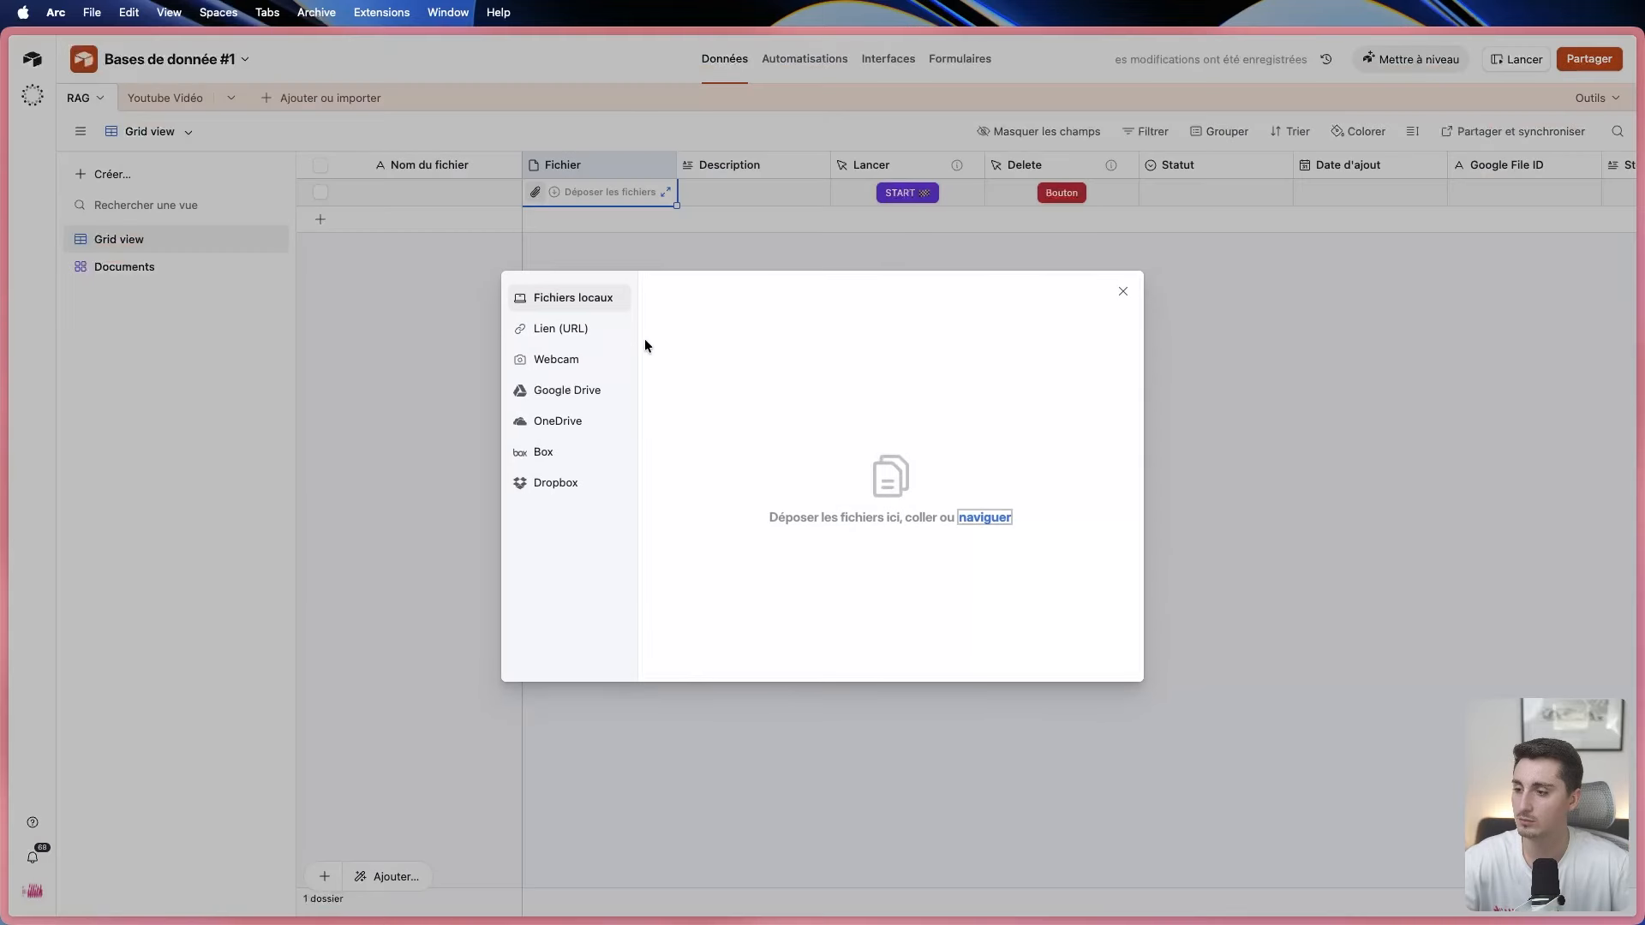
# Preview the image "Image leads magnet 19 nov 2025.png" from the Téléchargements folder and upload it to the record's Fichier field.
pyautogui.click(985, 517)
pyautogui.scroll(-10, 918, 508)
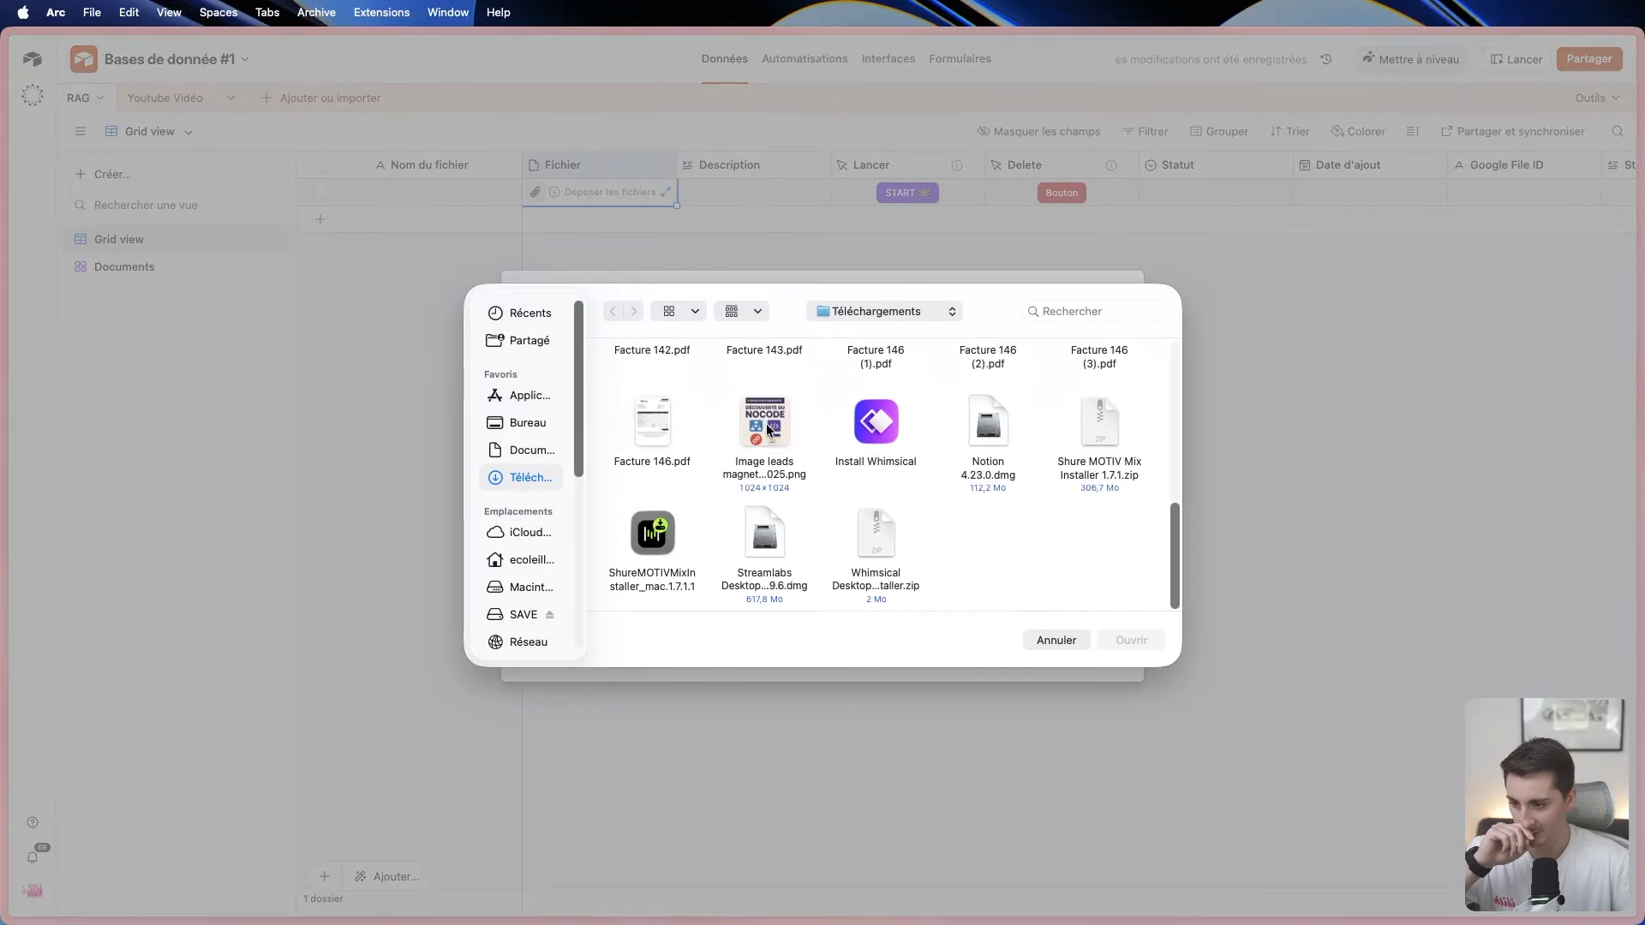
pyautogui.click(766, 423)
pyautogui.press('space')
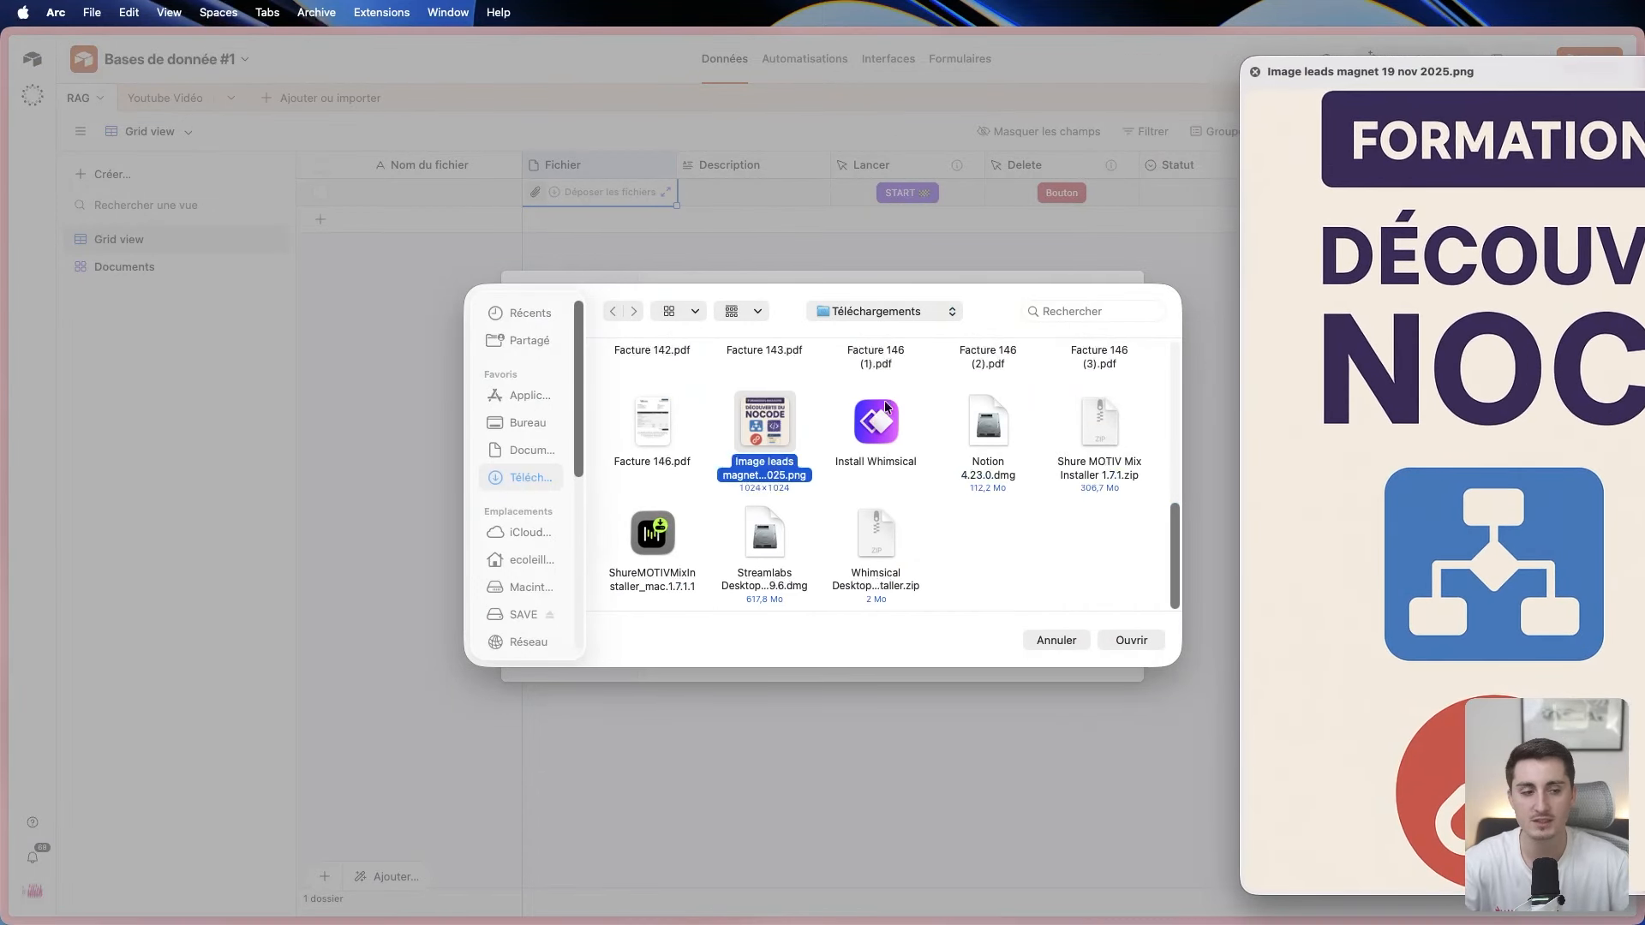
pyautogui.moveTo(1641, 72); pyautogui.dragTo(951, 60)
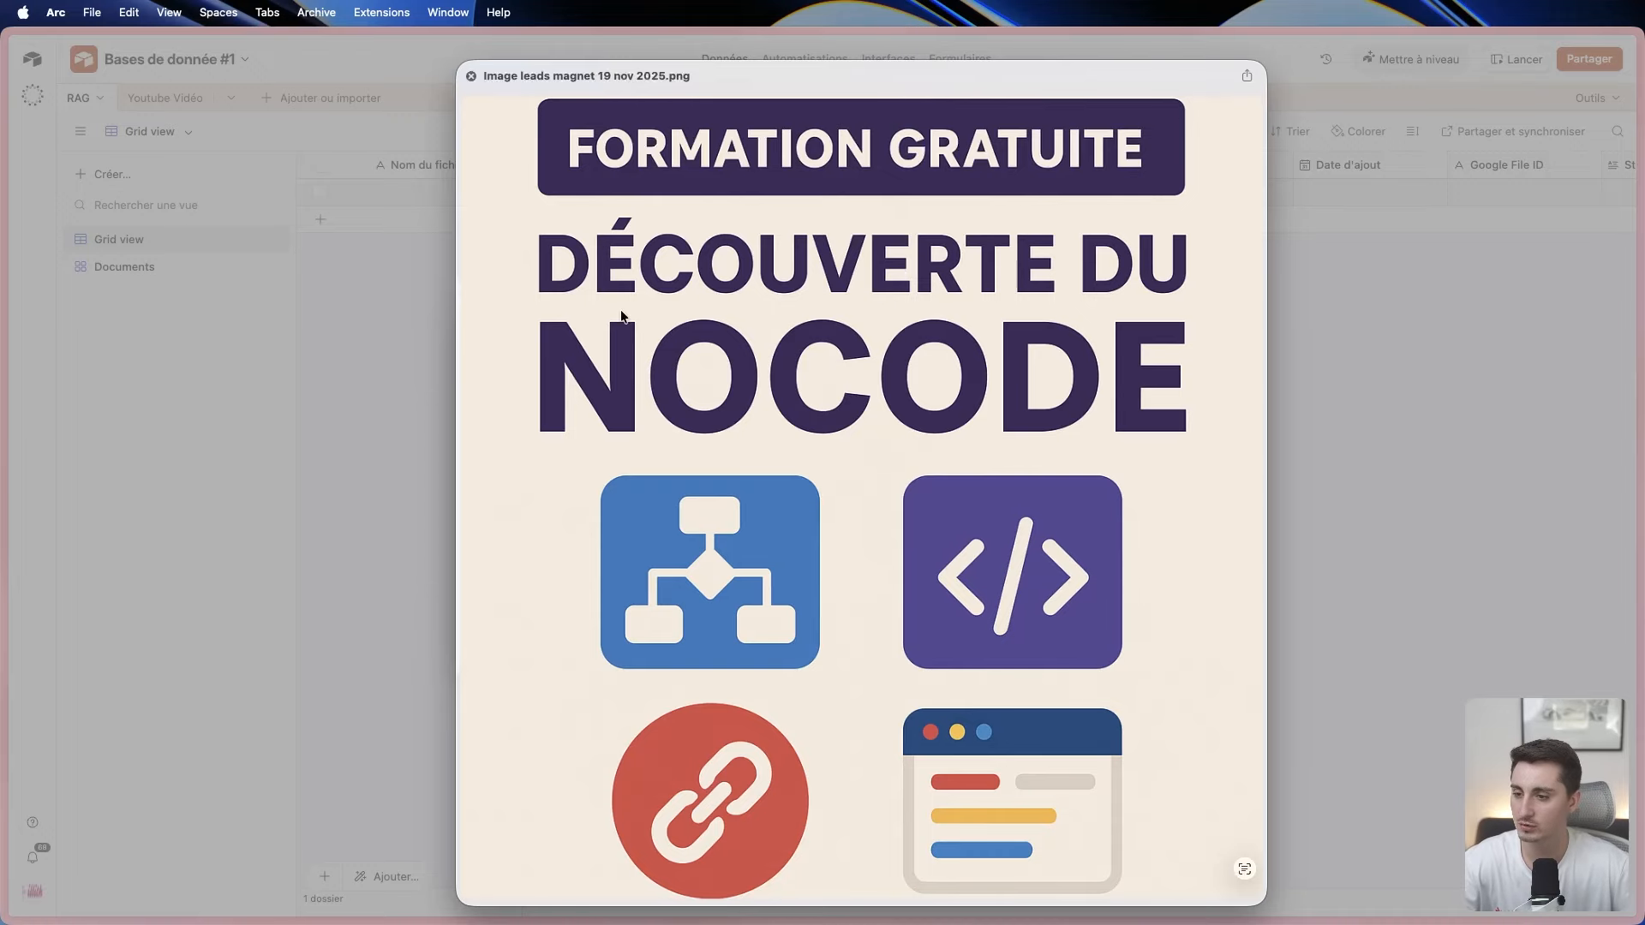
pyautogui.press('space')
pyautogui.click(1136, 641)
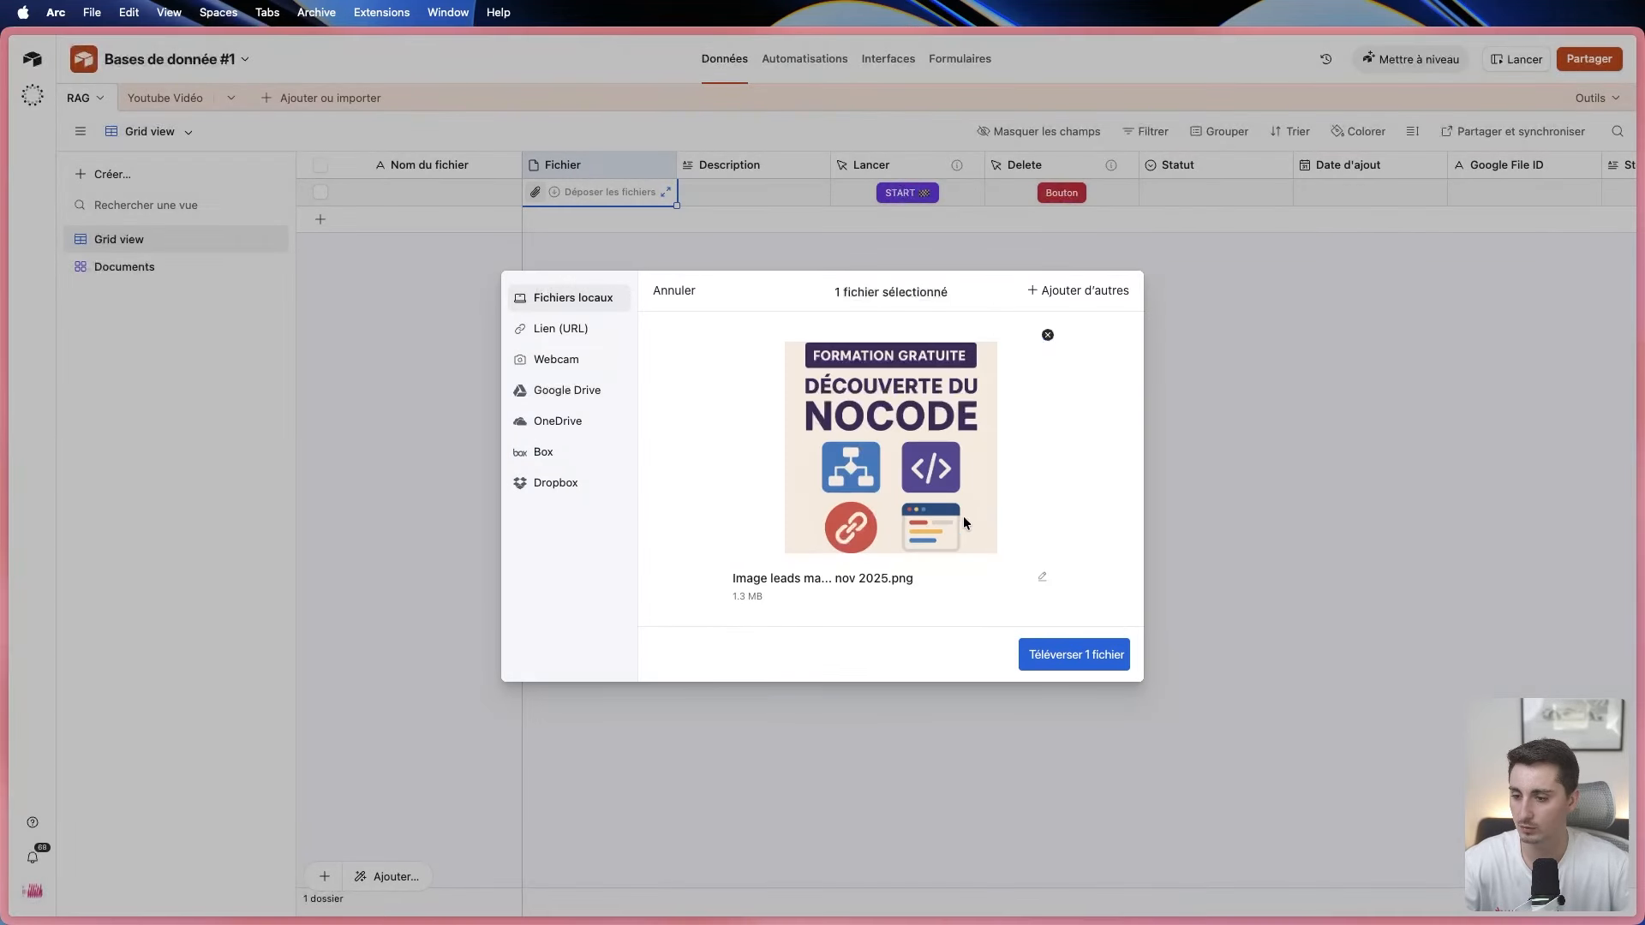
pyautogui.click(1075, 653)
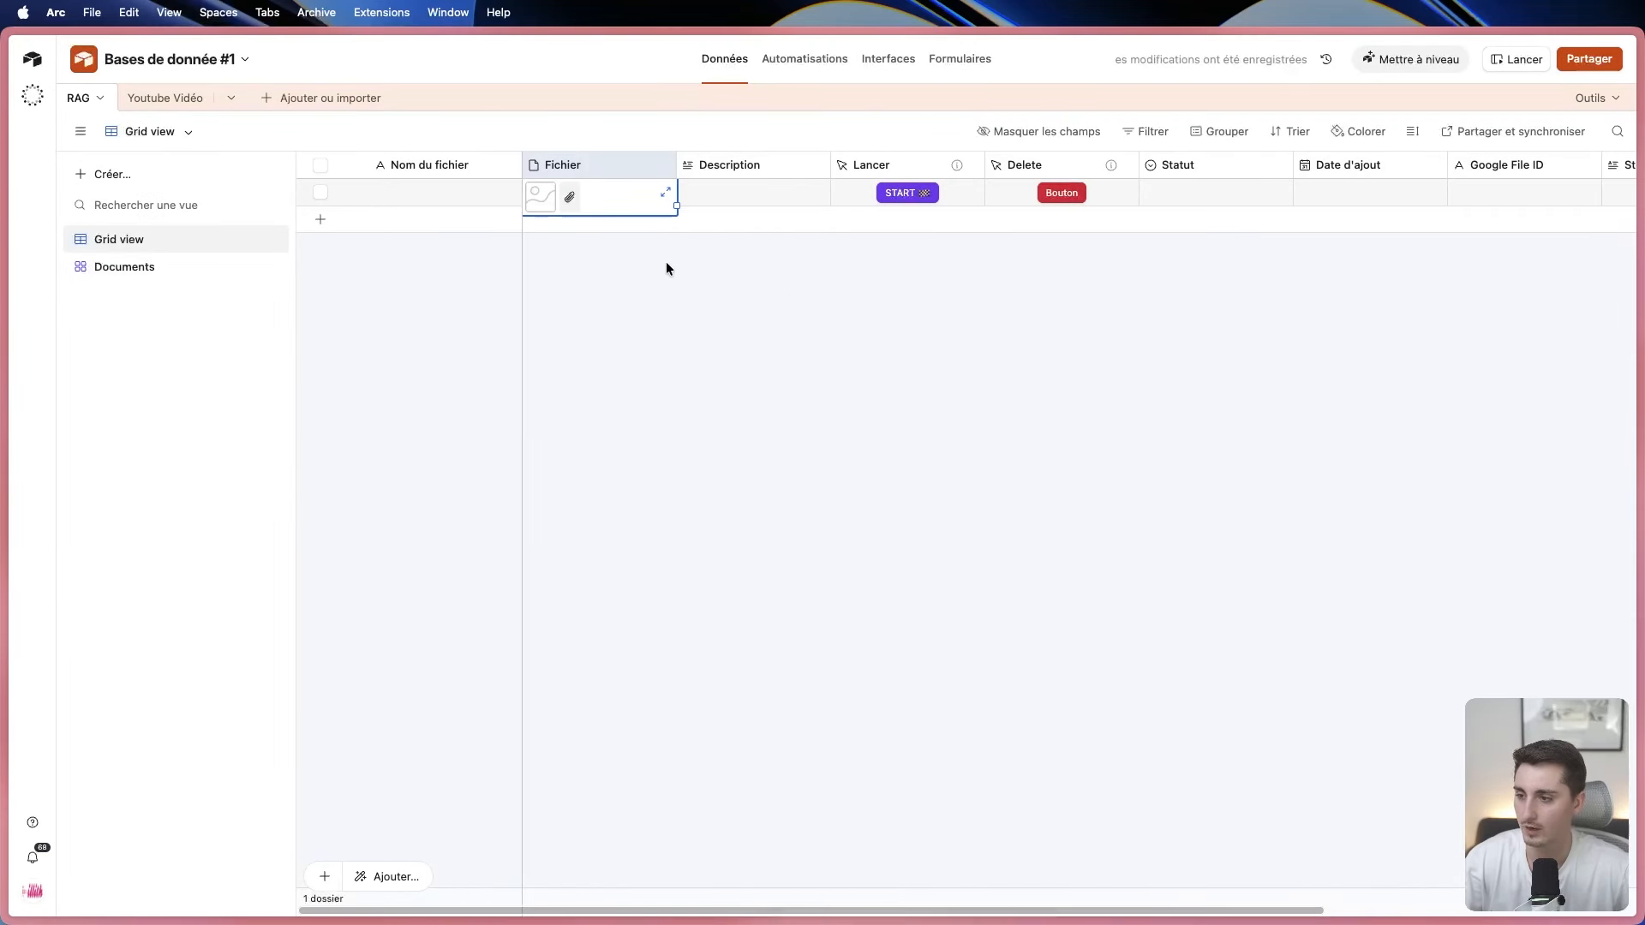
# Launch processing of the record with its START action and switch to n8n to follow the Level 2 pipeline's execution.
pyautogui.click(901, 193)
pyautogui.click(1506, 60)
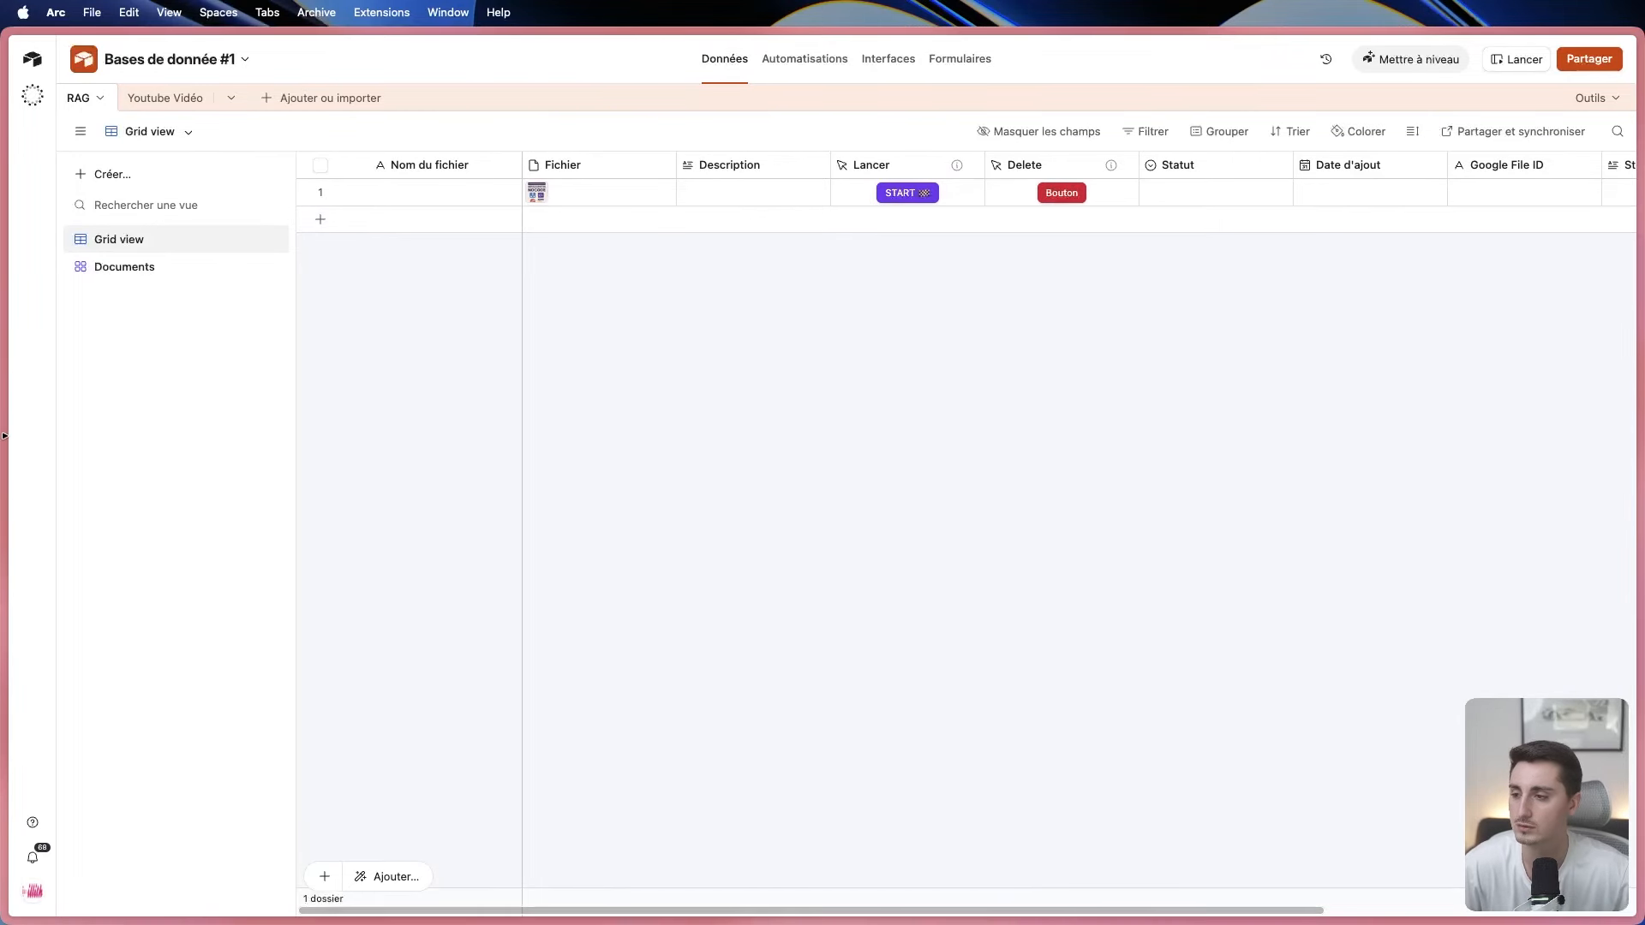
pyautogui.moveTo(77, 444)
pyautogui.click(58, 311)
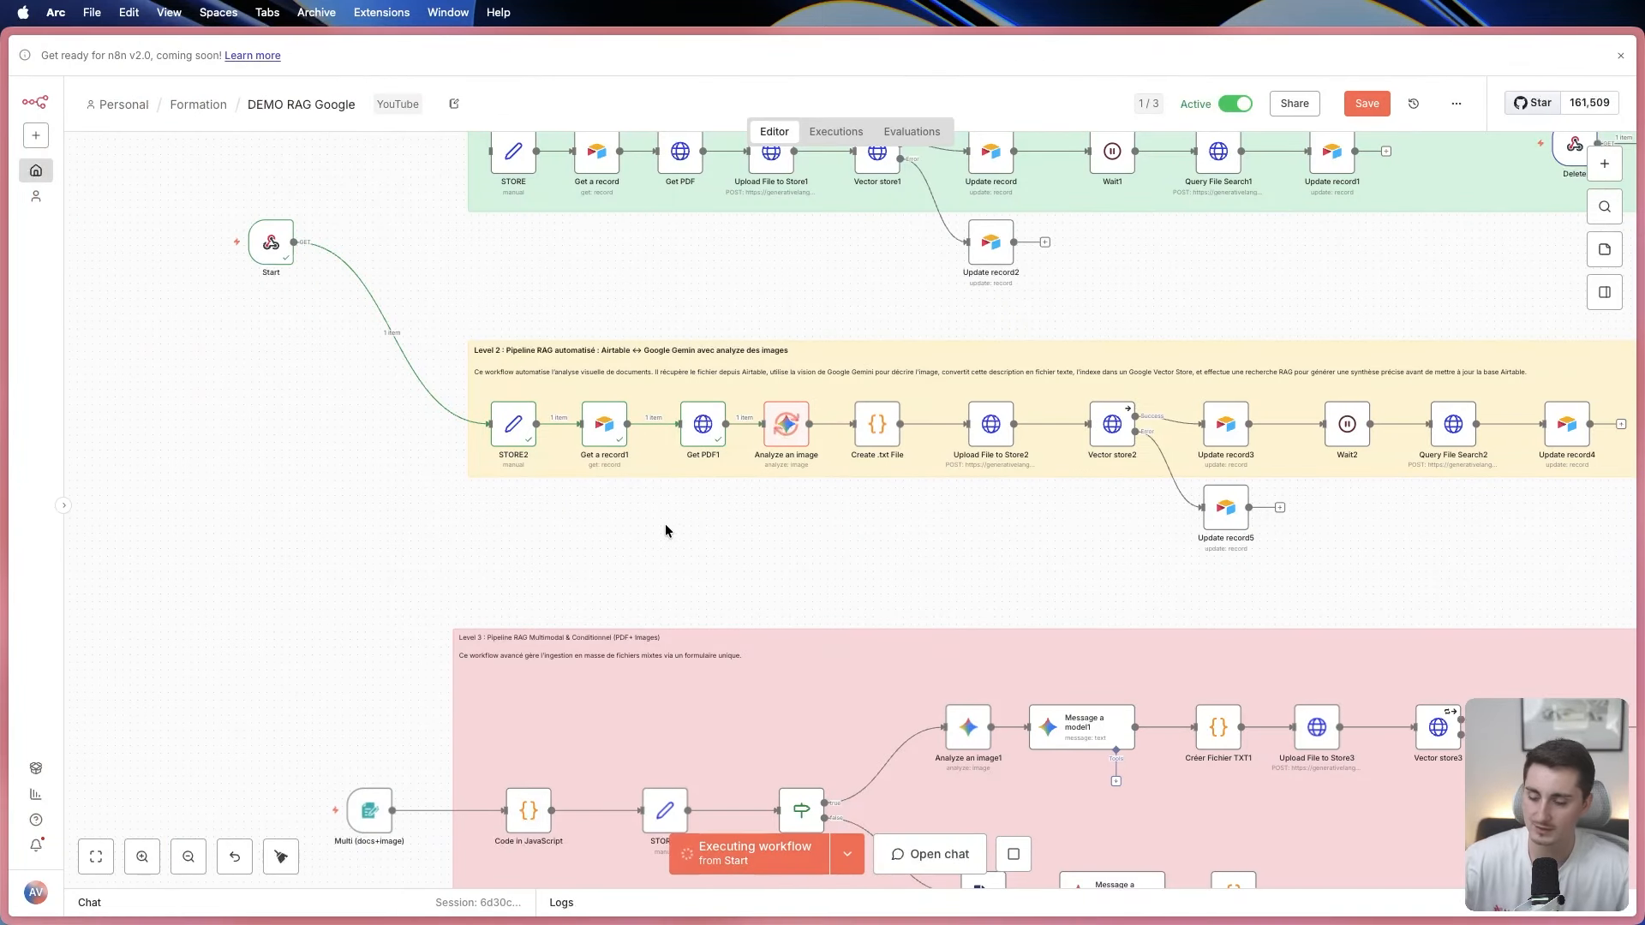
pyautogui.scroll(2, 698, 493)
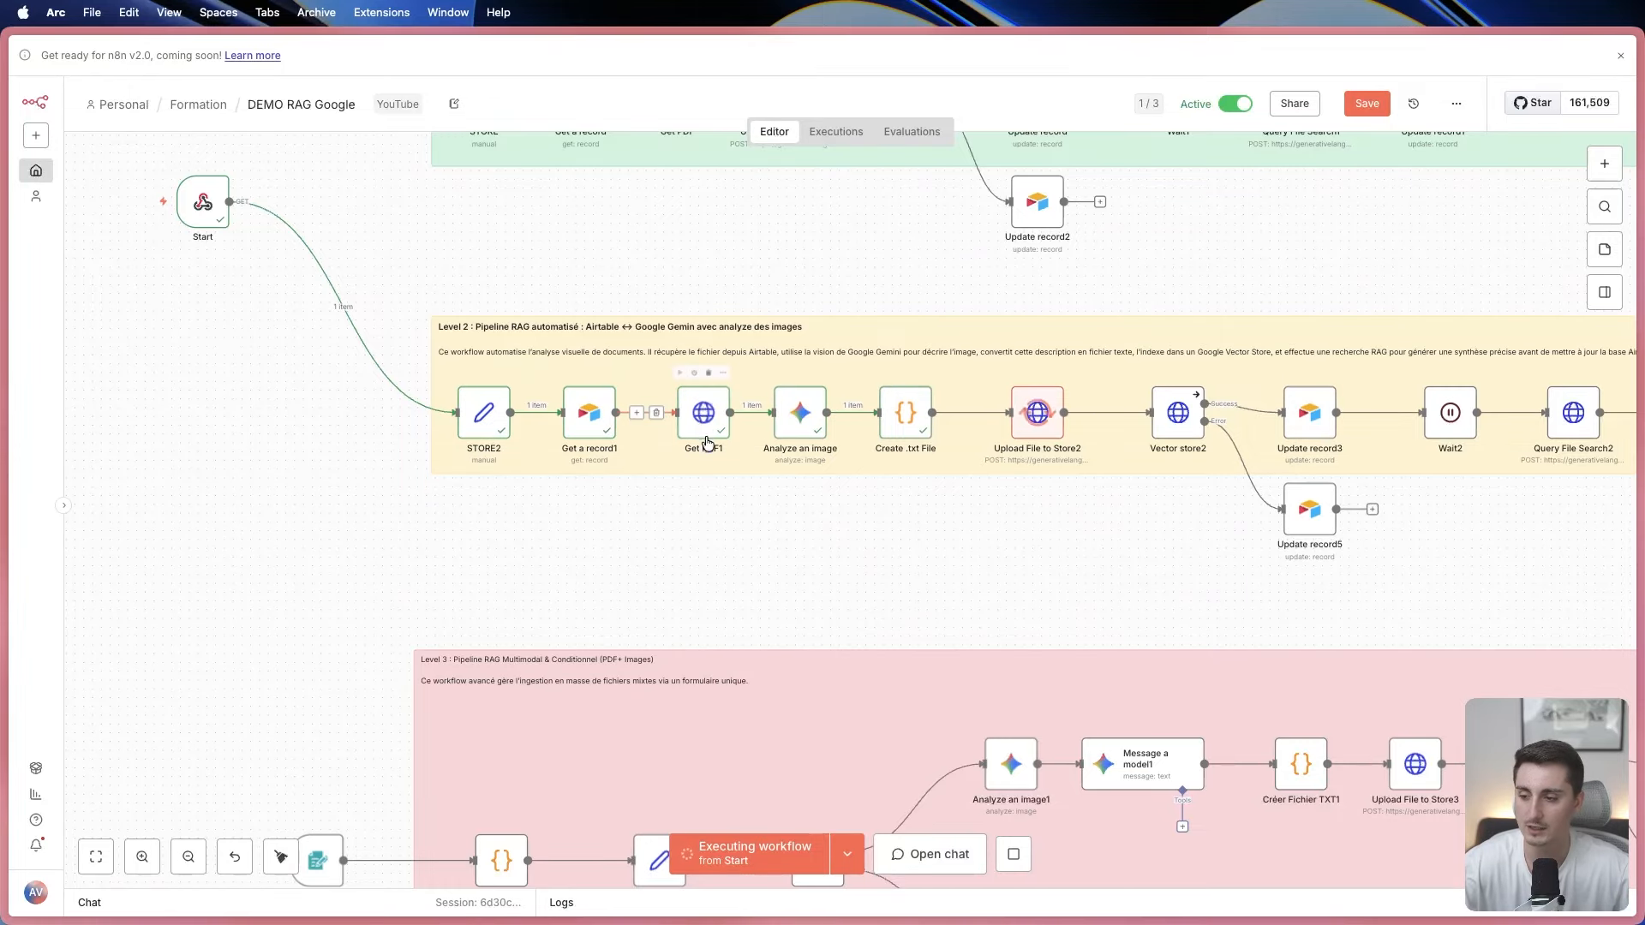
pyautogui.hscroll(2, 746, 471)
pyautogui.scroll(2, 724, 468)
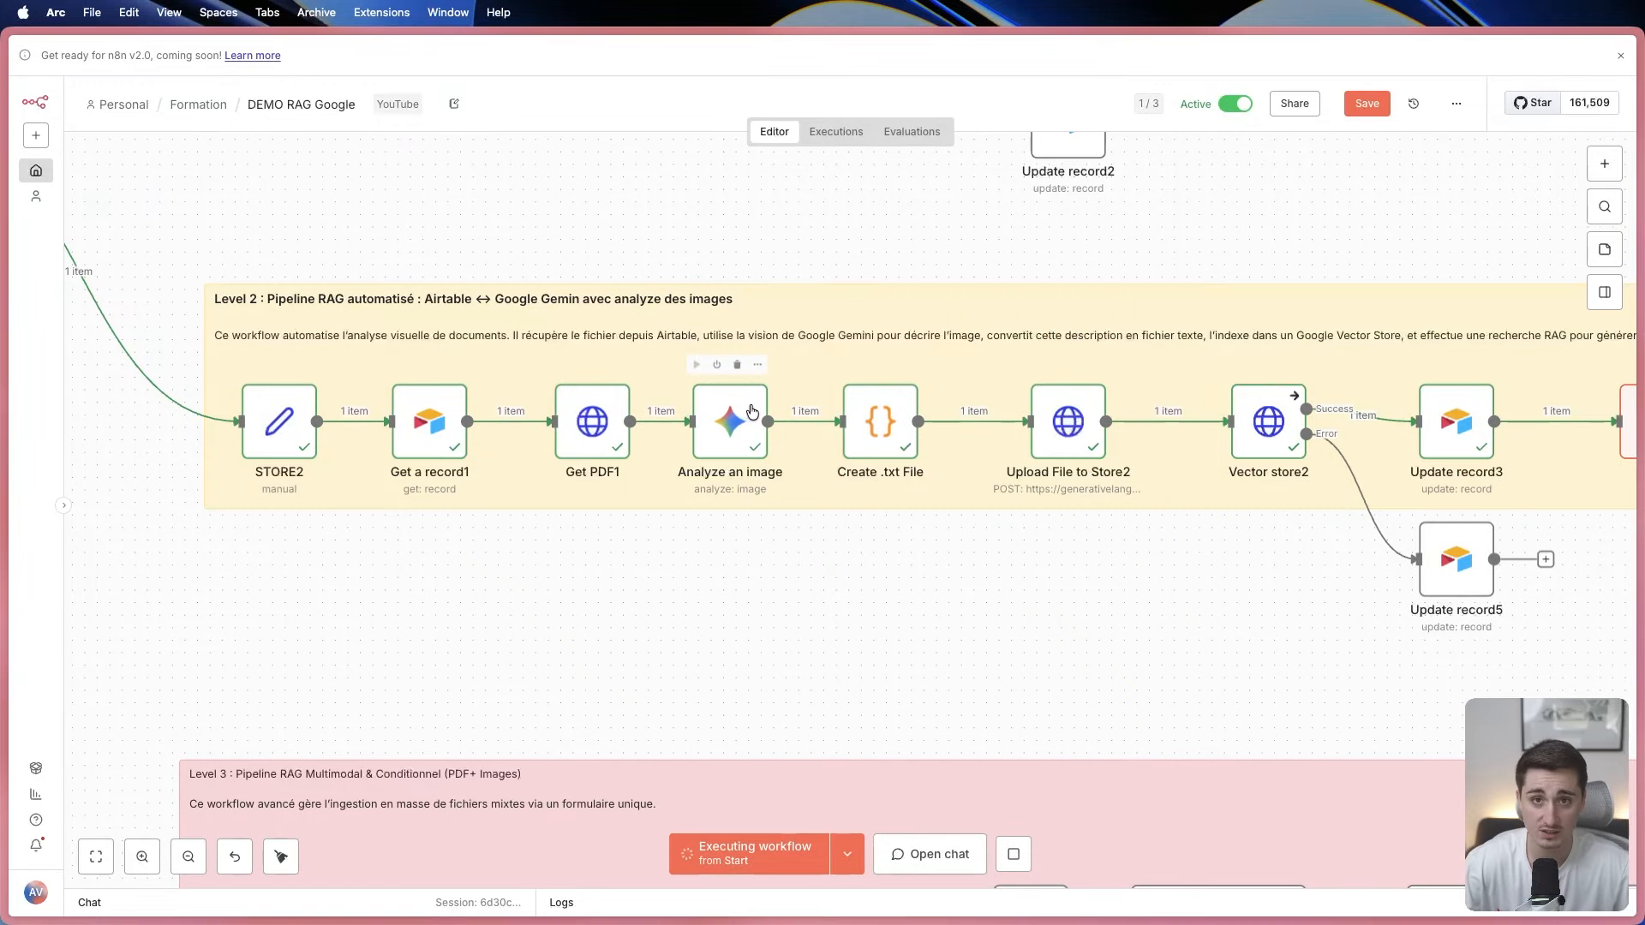
# Examine the Analyze an image node's transcription prompt and its output as a table, and return to the canvas.
pyautogui.click(724, 425)
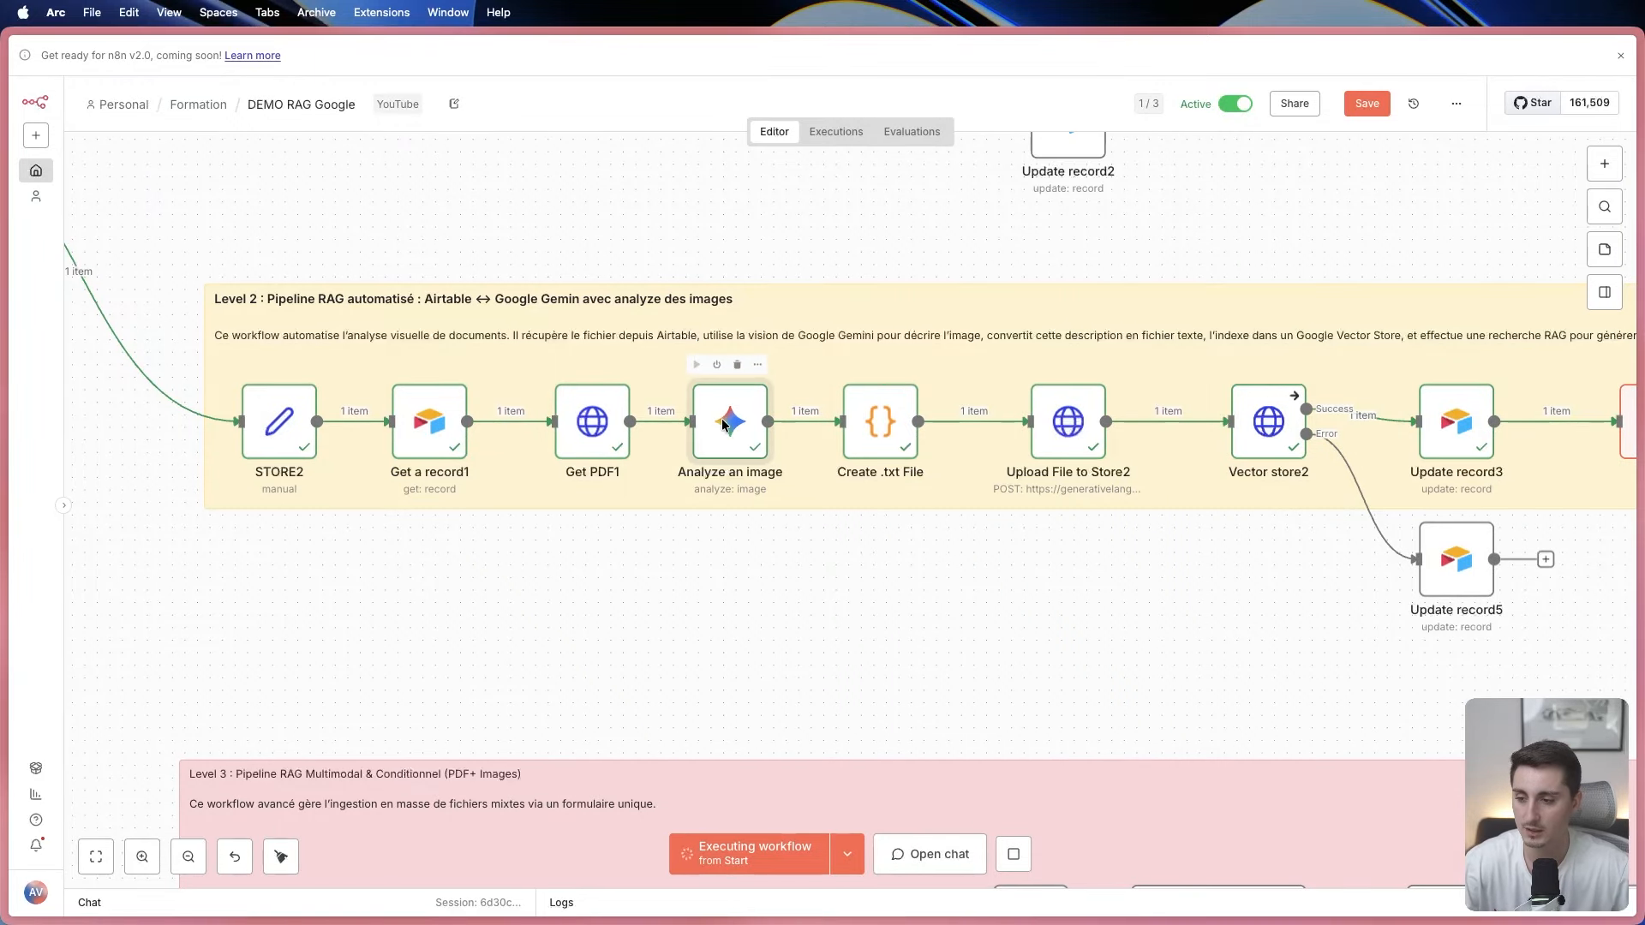
pyautogui.doubleClick(724, 423)
pyautogui.moveTo(959, 420); pyautogui.dragTo(966, 511)
pyautogui.moveTo(901, 448); pyautogui.dragTo(681, 397)
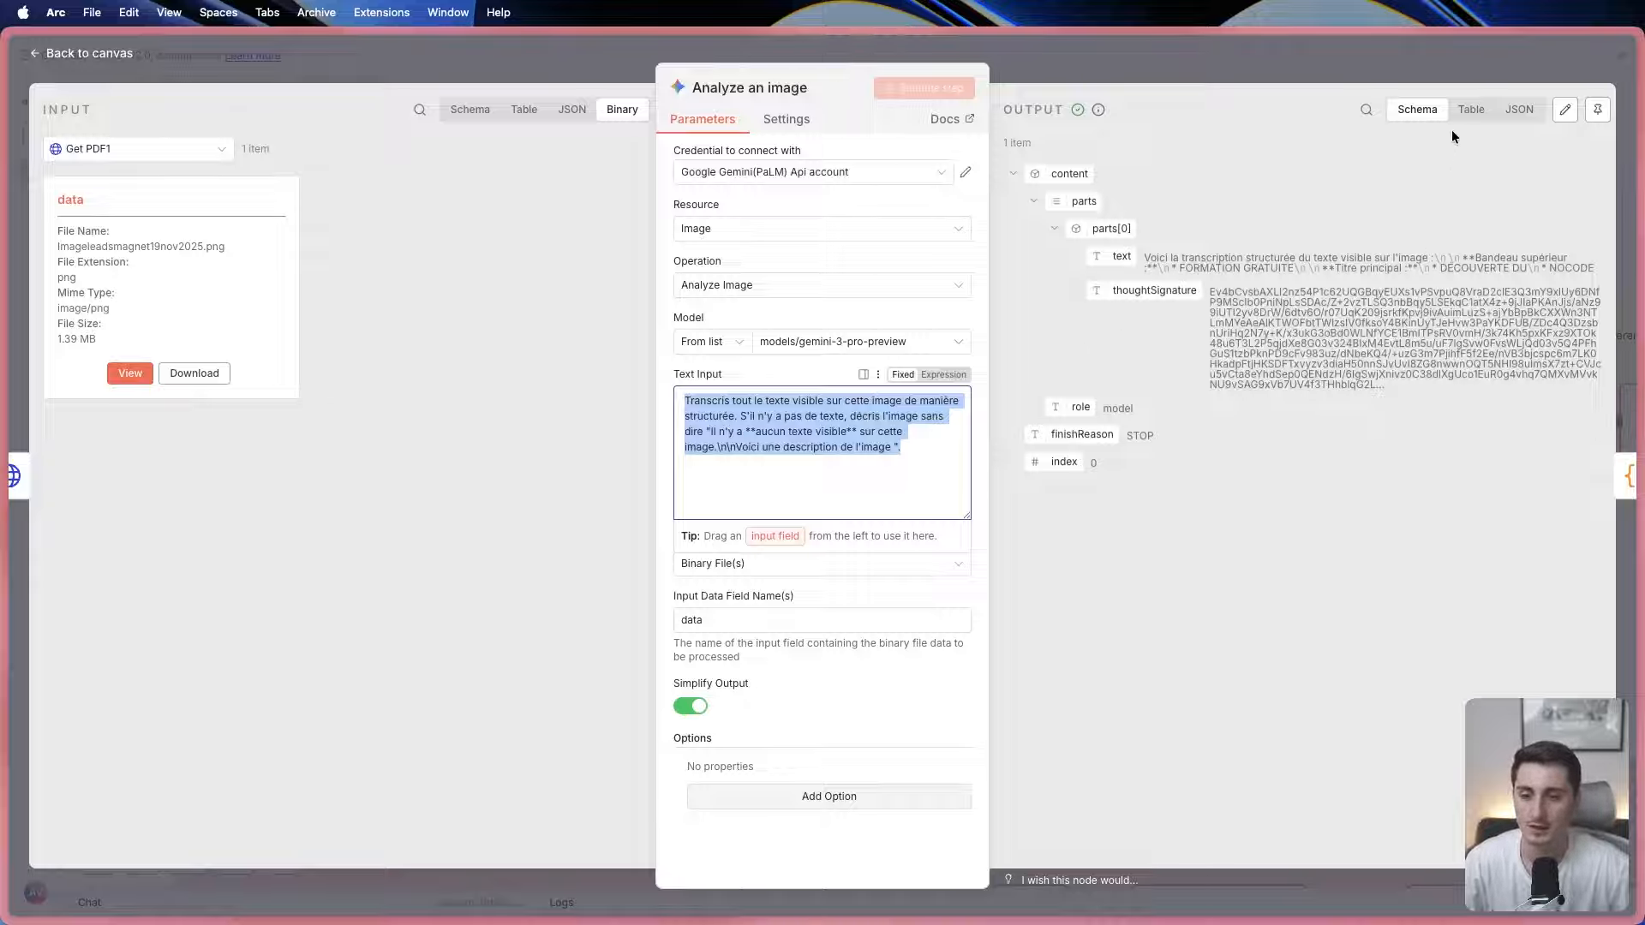
pyautogui.click(1470, 109)
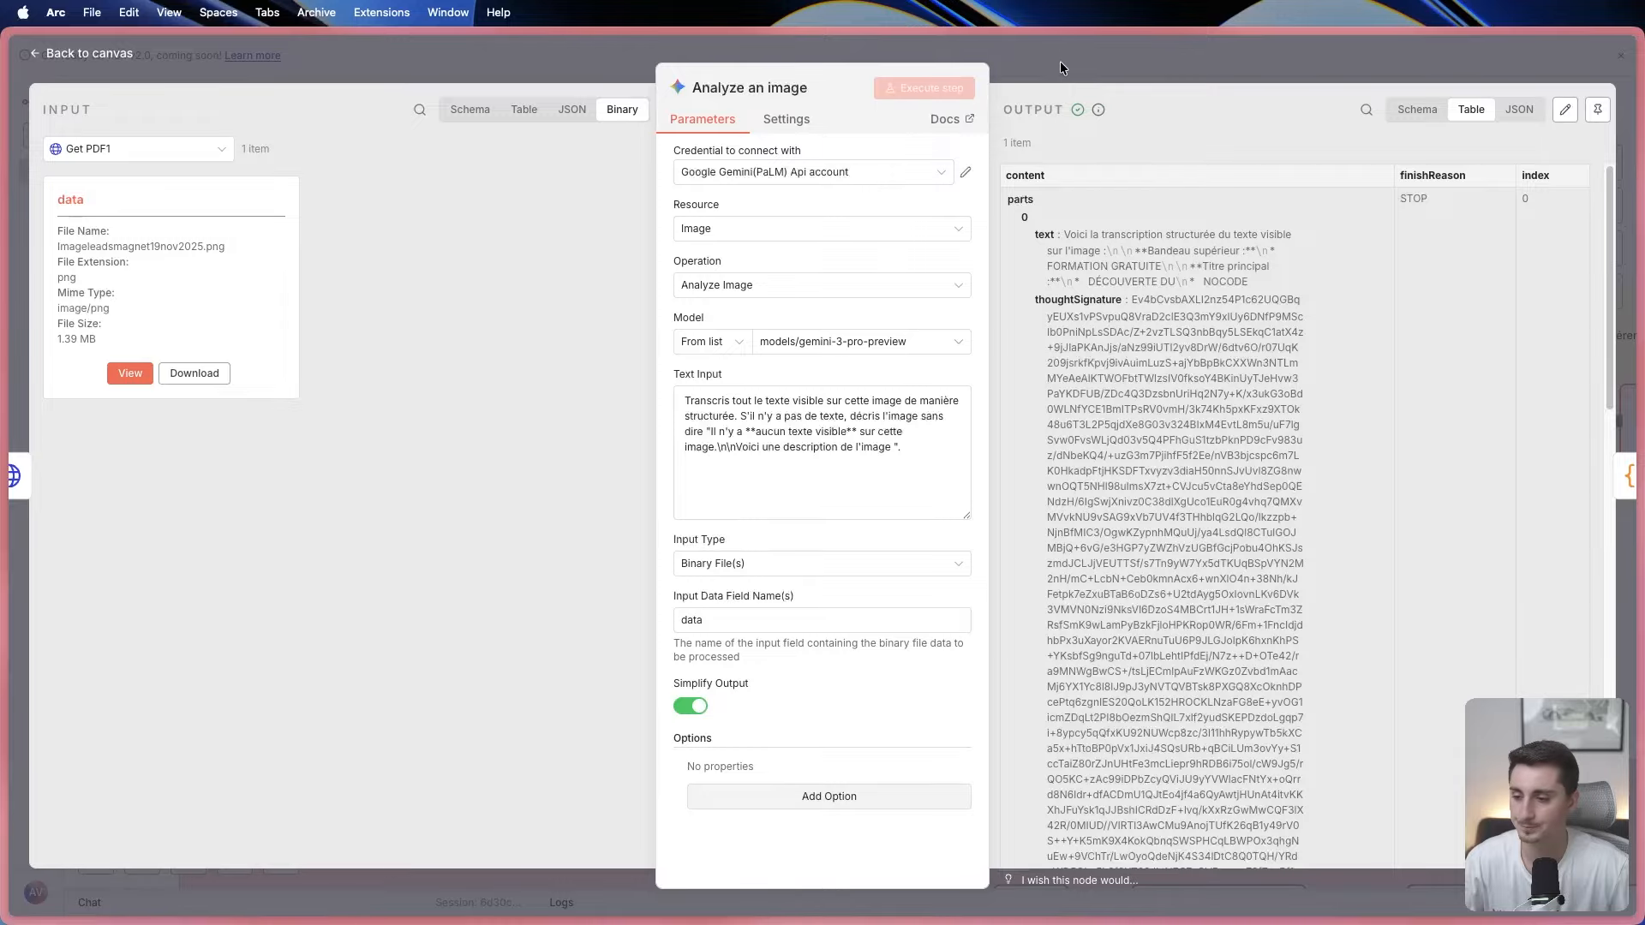
pyautogui.moveTo(930, 465); pyautogui.dragTo(668, 403)
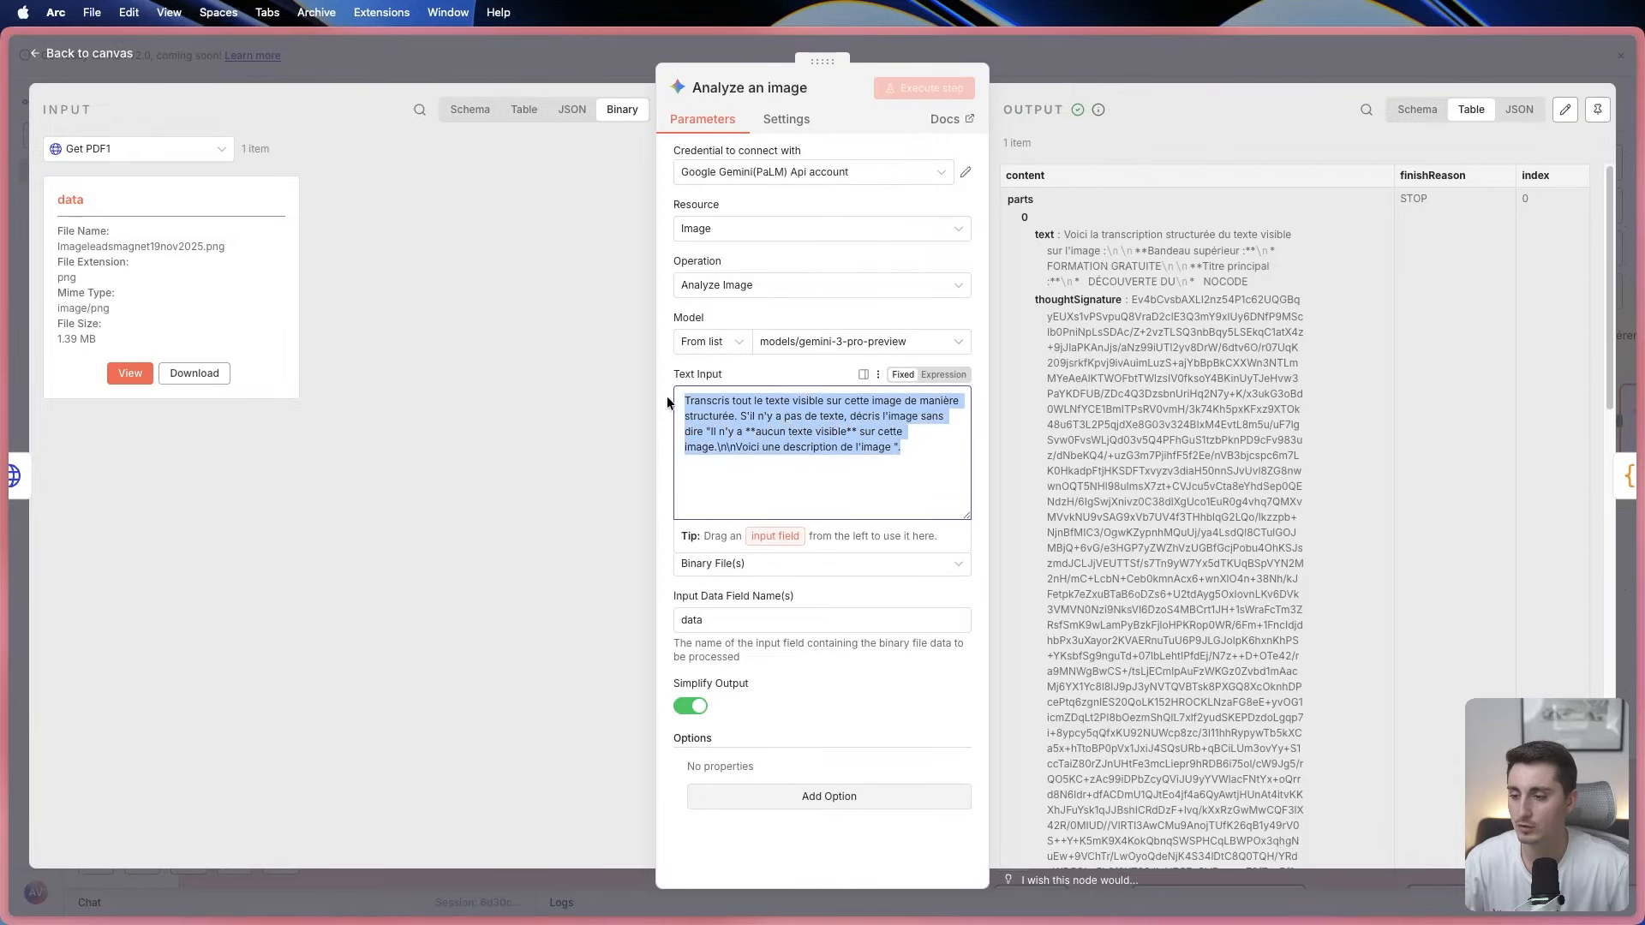
pyautogui.click(892, 481)
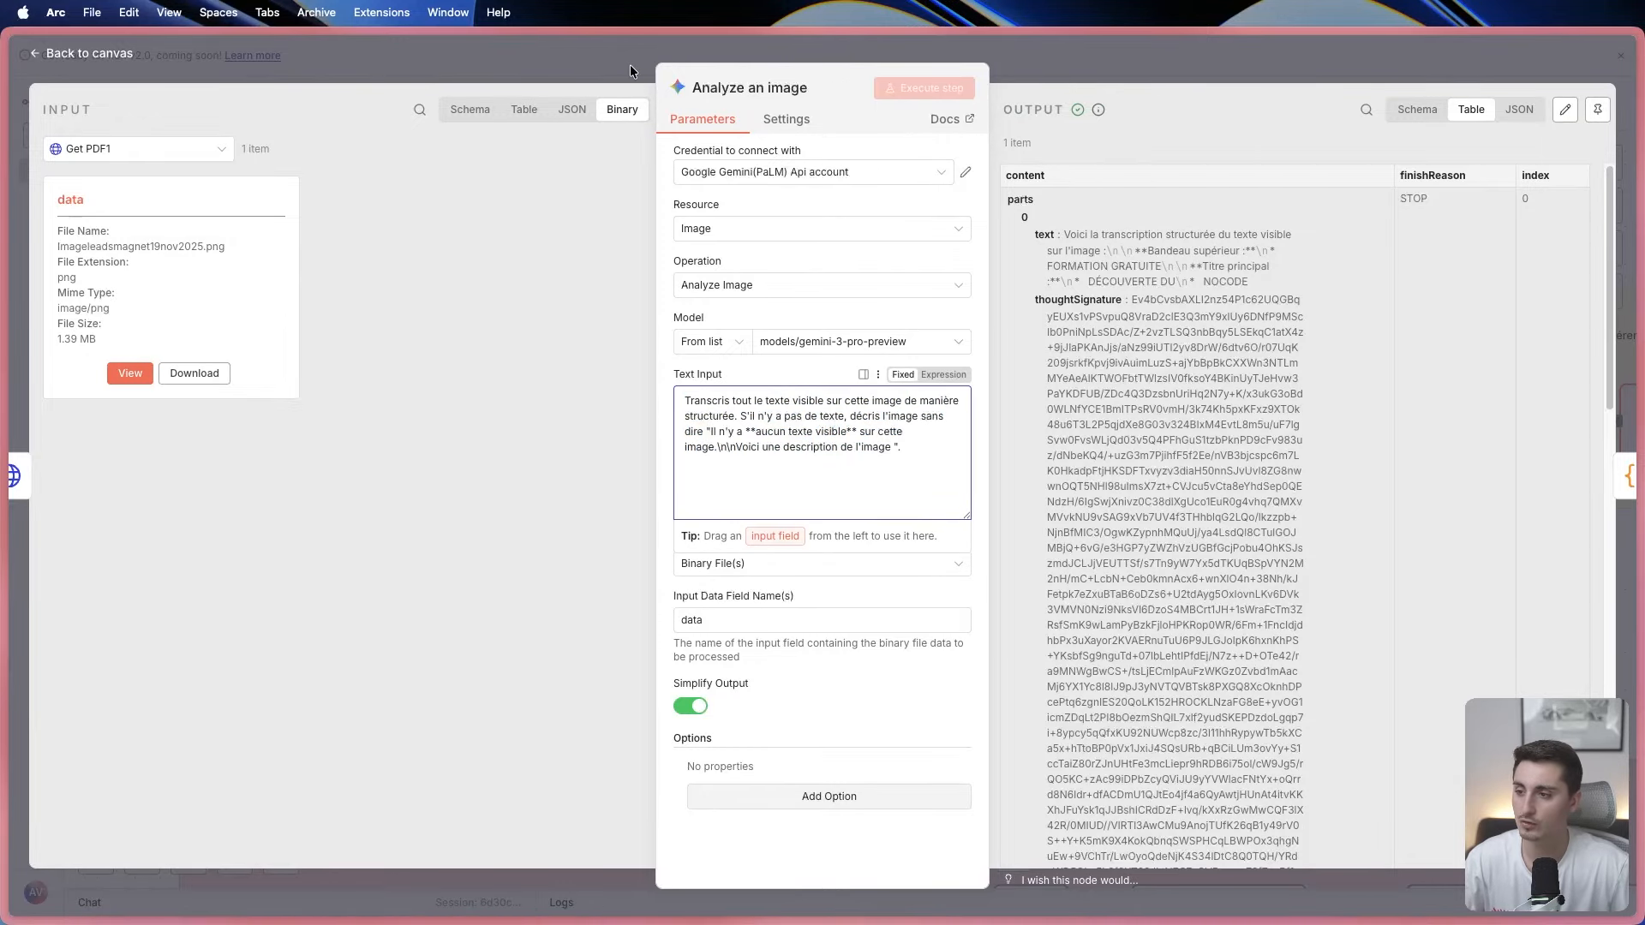
pyautogui.press('super+a')
pyautogui.click(562, 59)
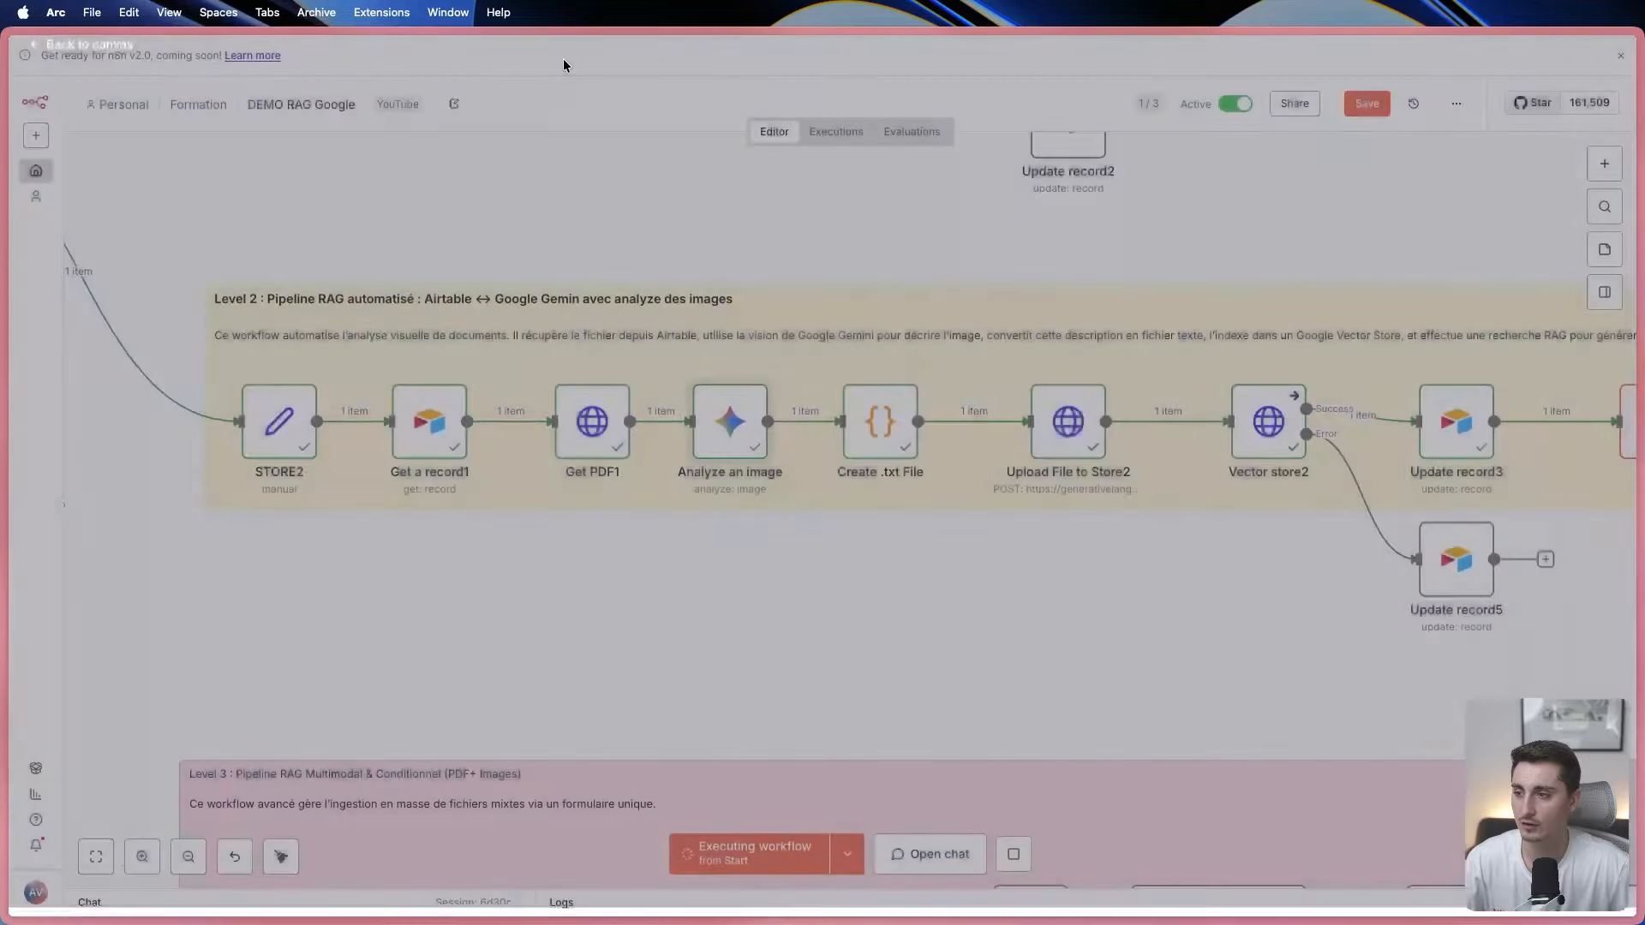
# Open the Create .txt File node, view the text file it generated and return to the canvas.
pyautogui.doubleClick(881, 428)
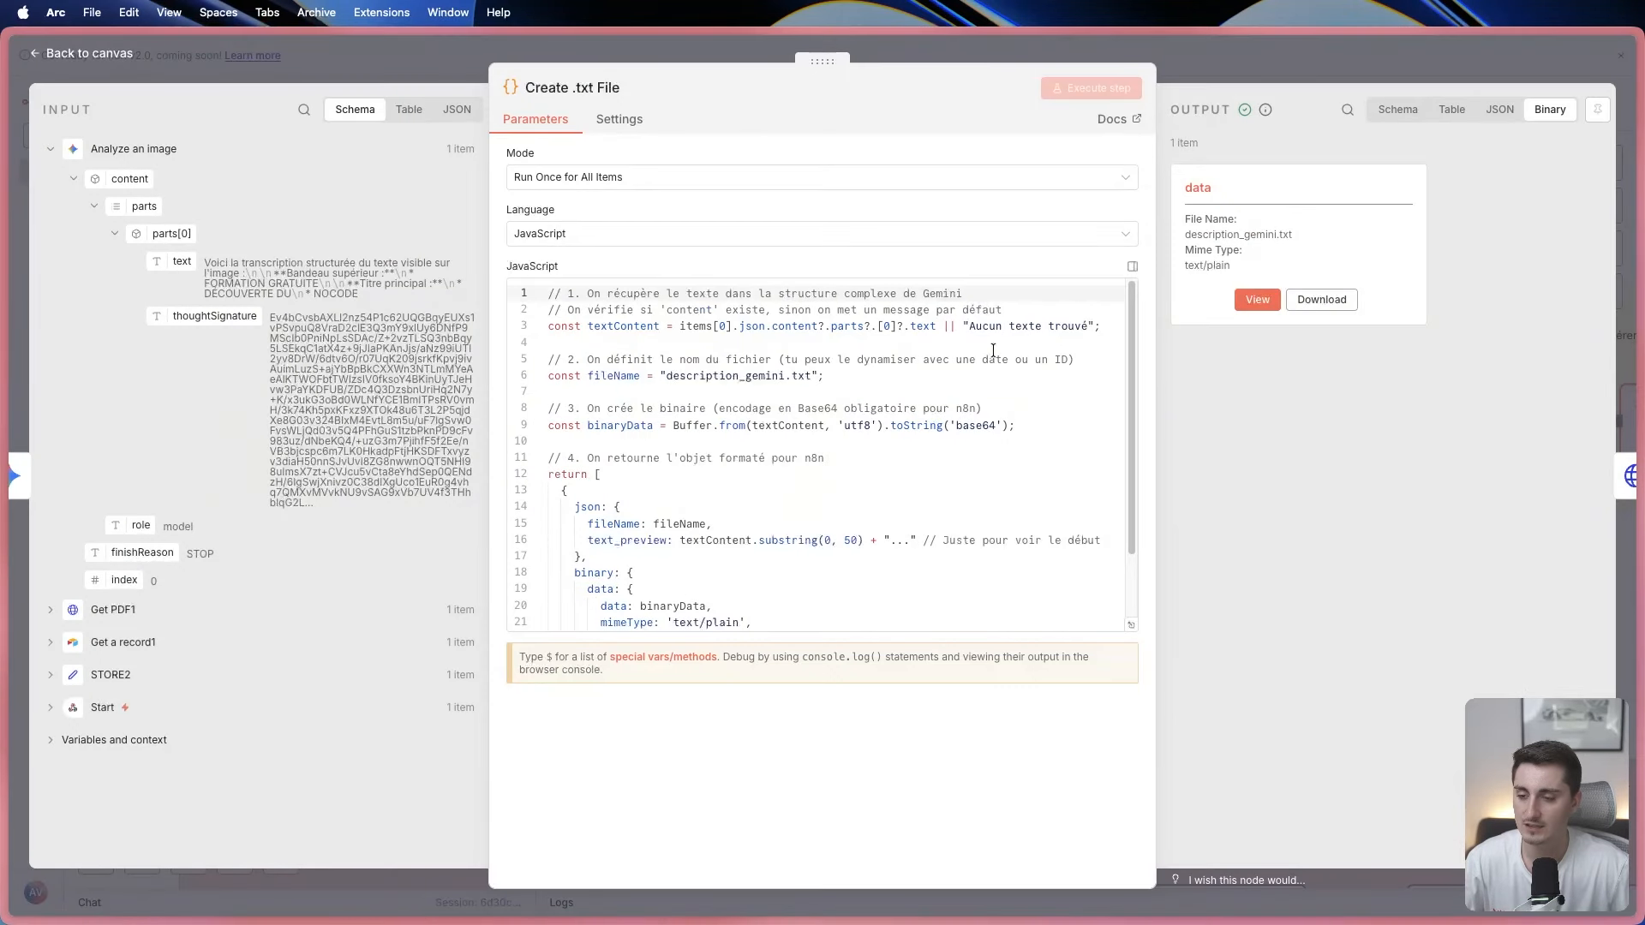
pyautogui.click(1256, 299)
pyautogui.moveTo(1178, 182); pyautogui.dragTo(1304, 298)
pyautogui.click(1301, 296)
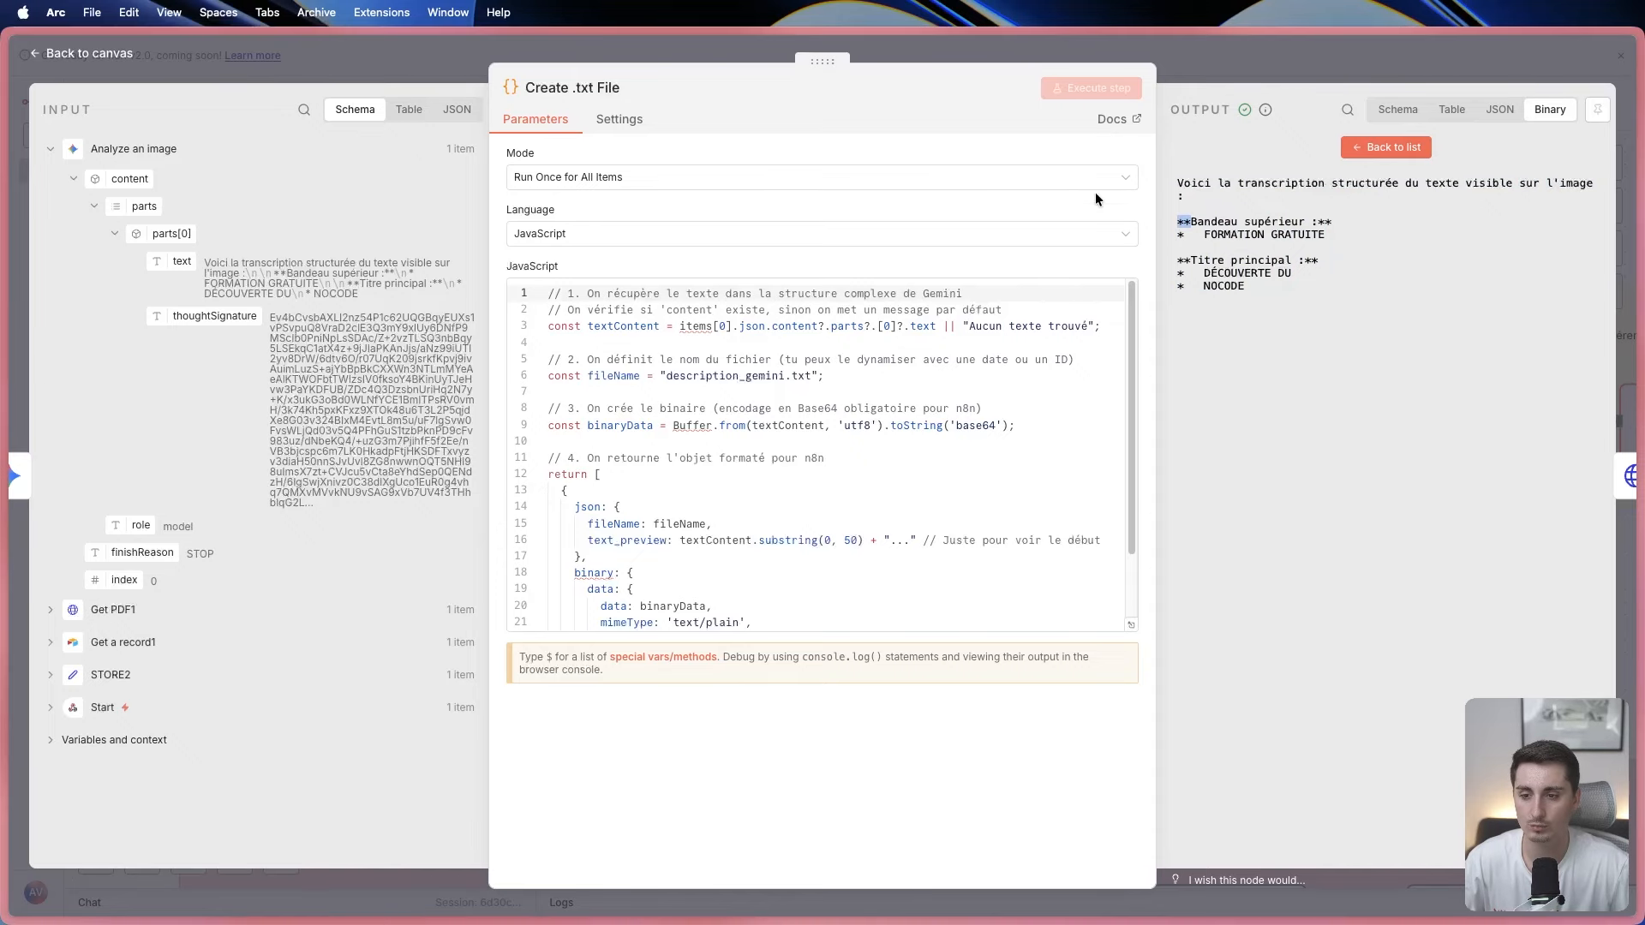
pyautogui.click(404, 65)
# Follow the remaining Level 2 execution from Upload File to Store2 through to Update record4.
pyautogui.click(1104, 561)
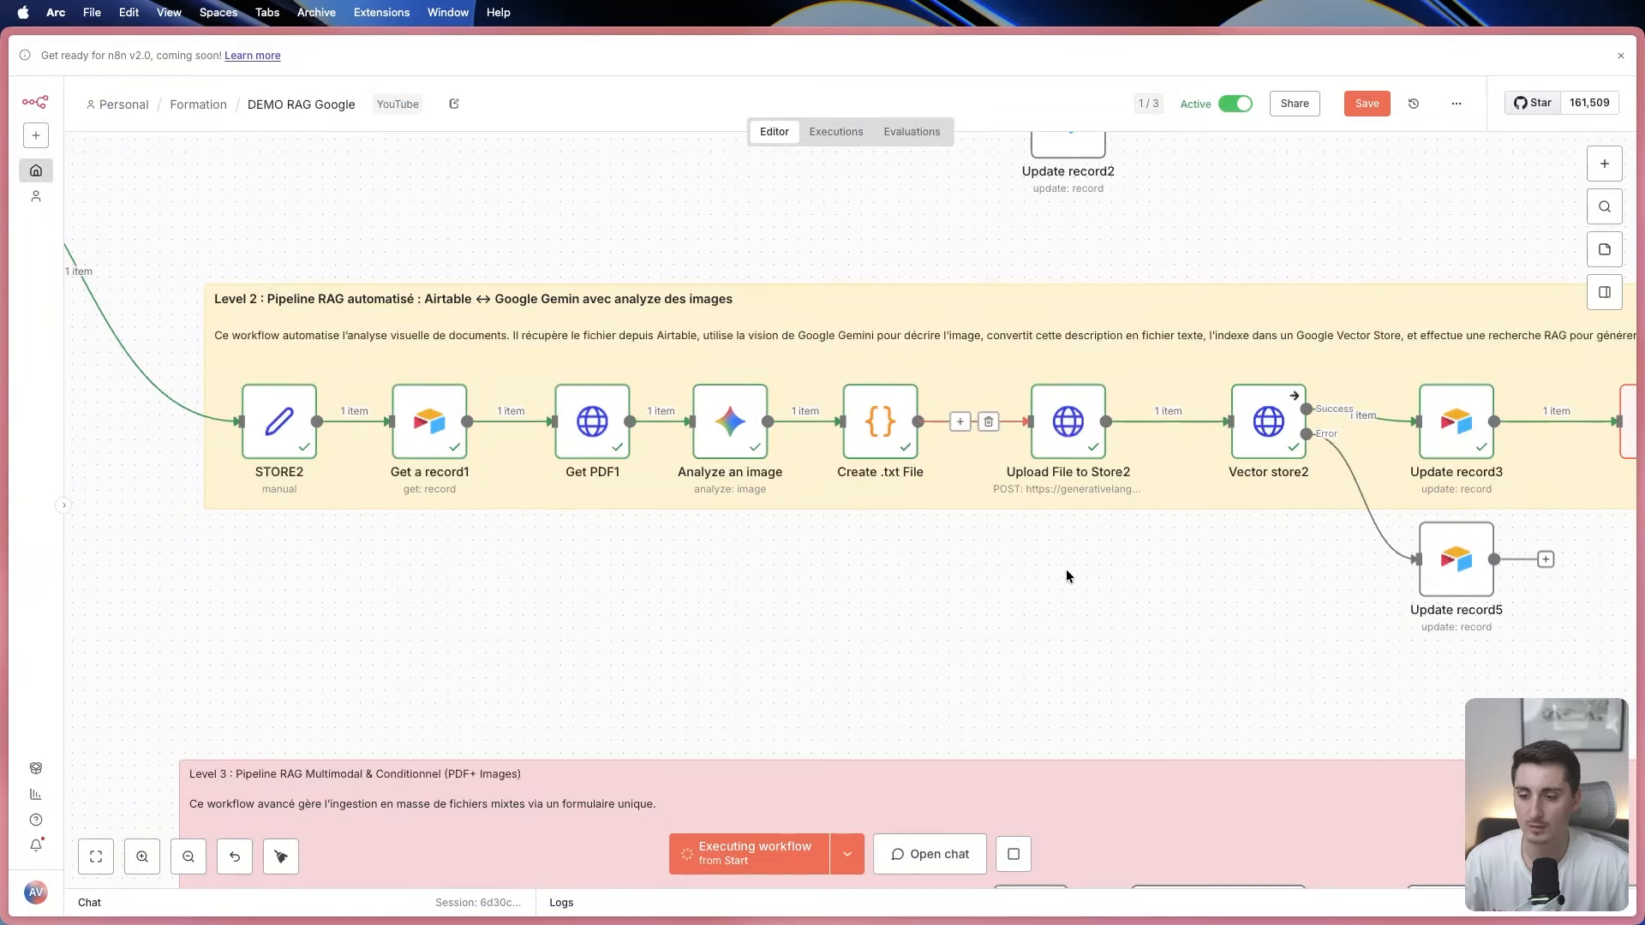
pyautogui.moveTo(1177, 592); pyautogui.dragTo(893, 593)
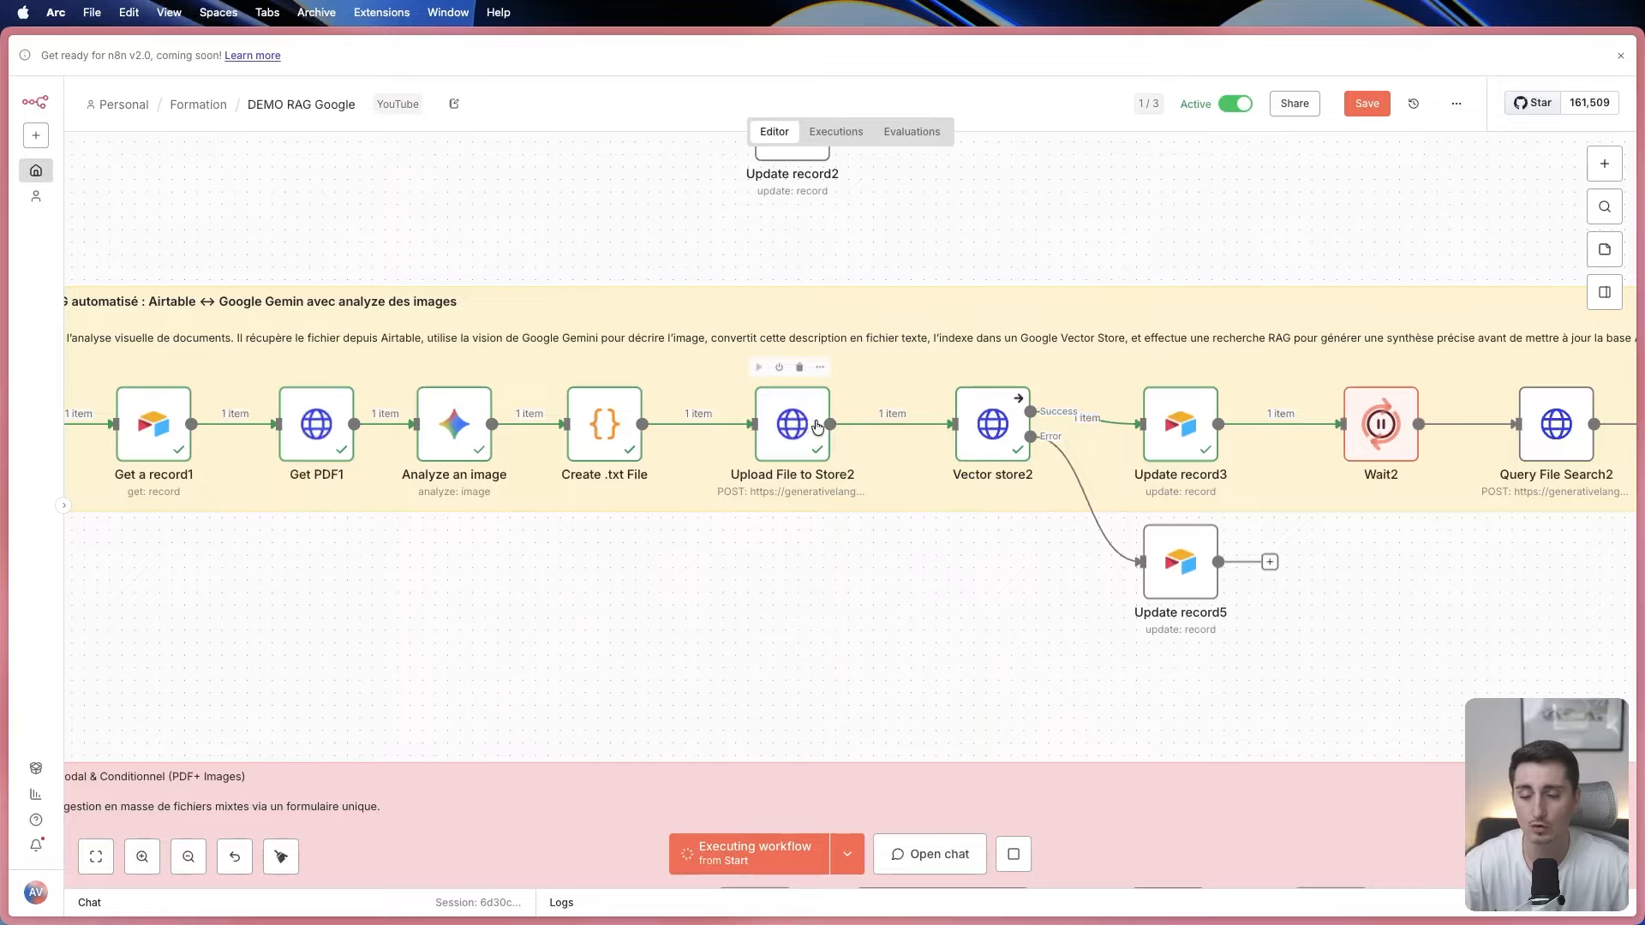
pyautogui.moveTo(960, 539); pyautogui.dragTo(842, 609)
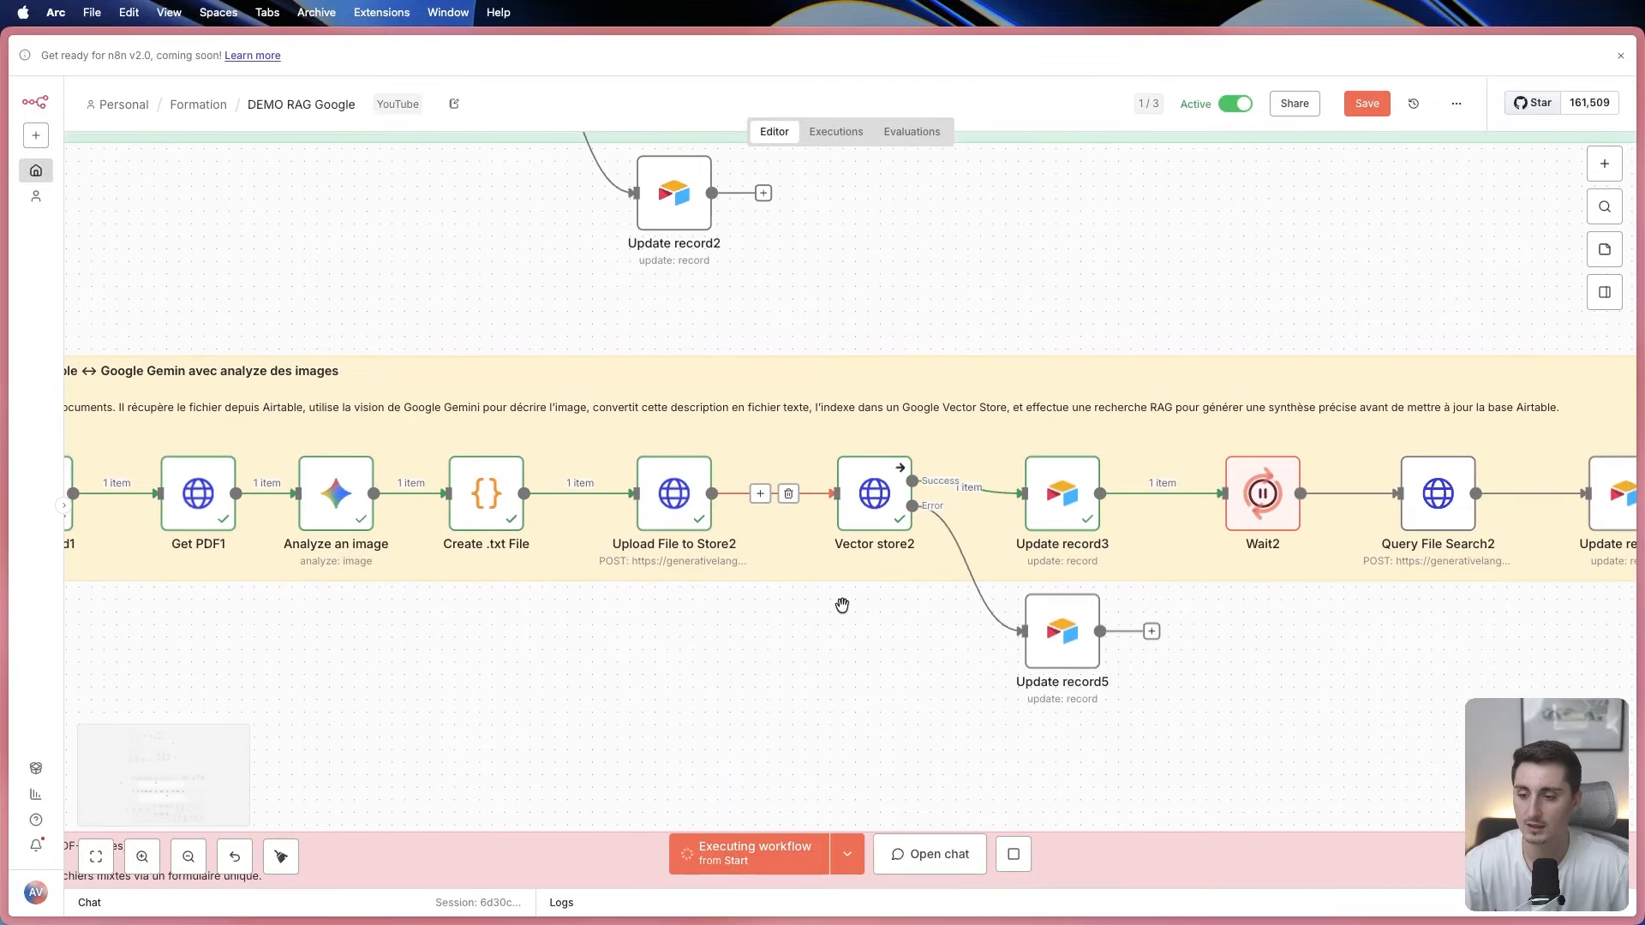
pyautogui.hscroll(-10, 889, 629)
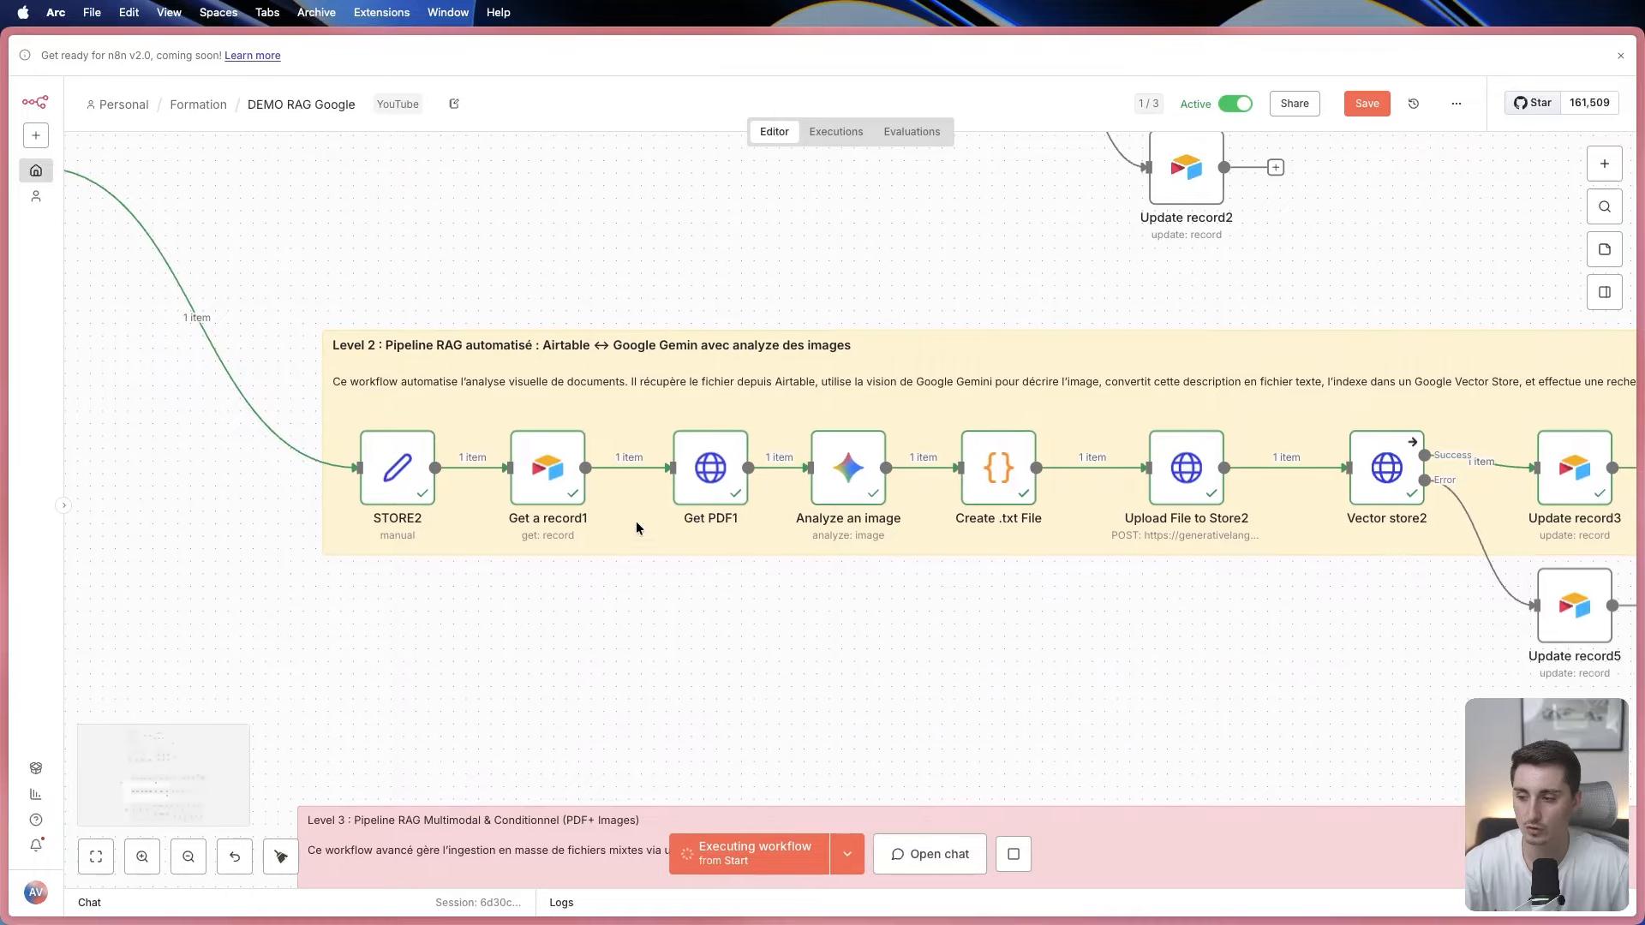
pyautogui.hscroll(10, 967, 615)
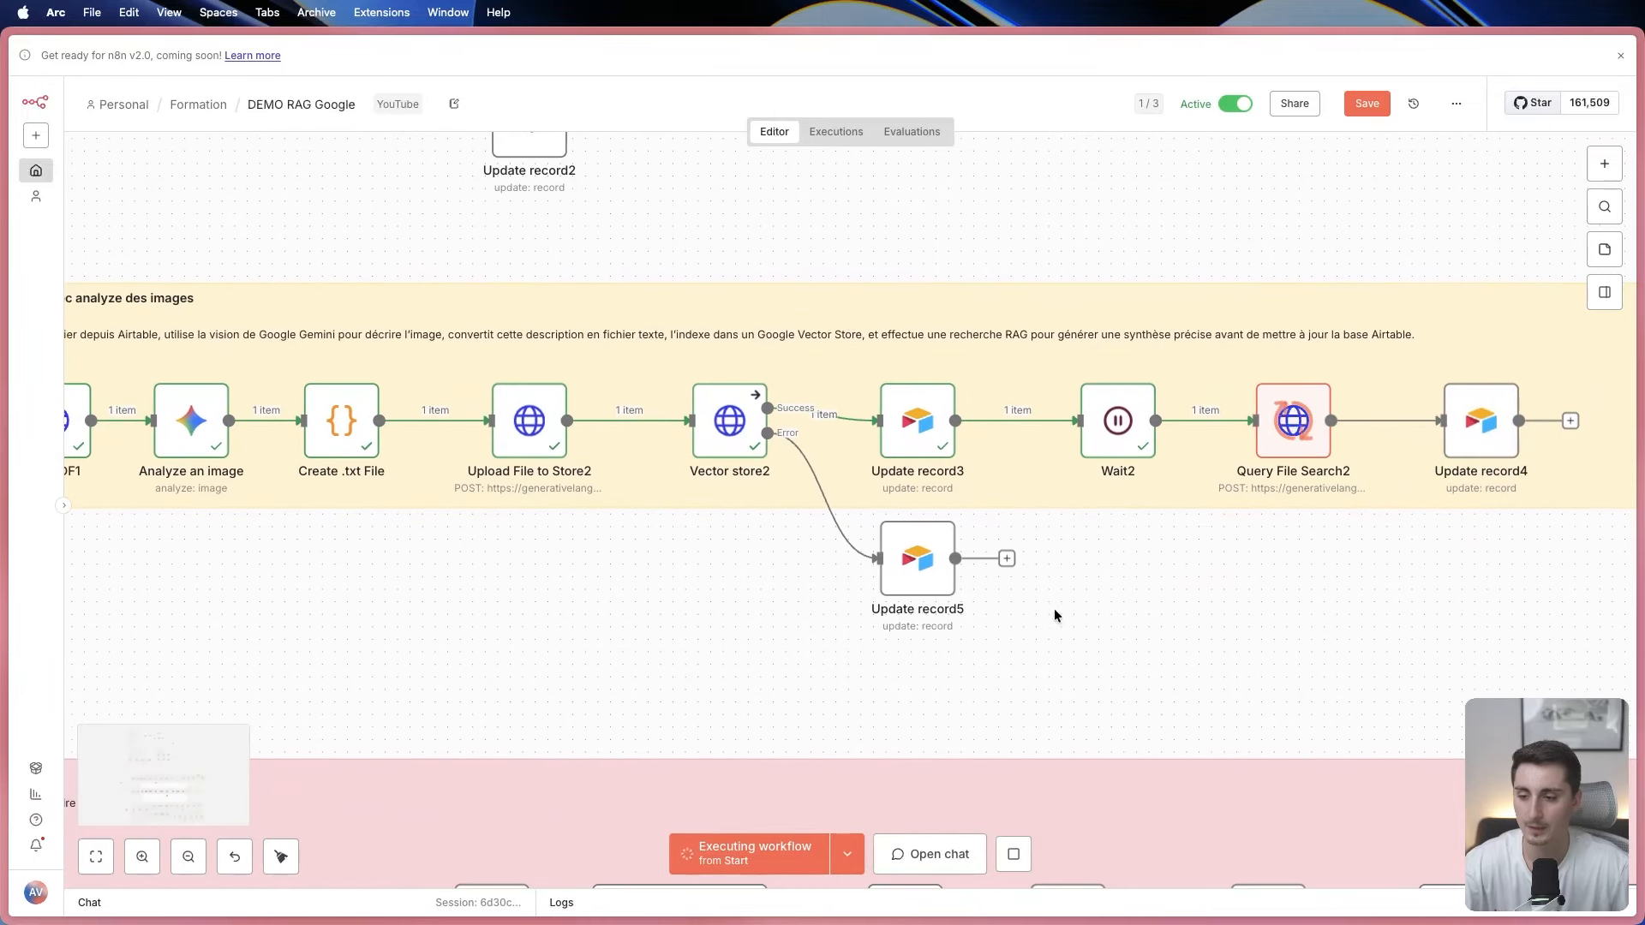
pyautogui.hscroll(4, 1053, 615)
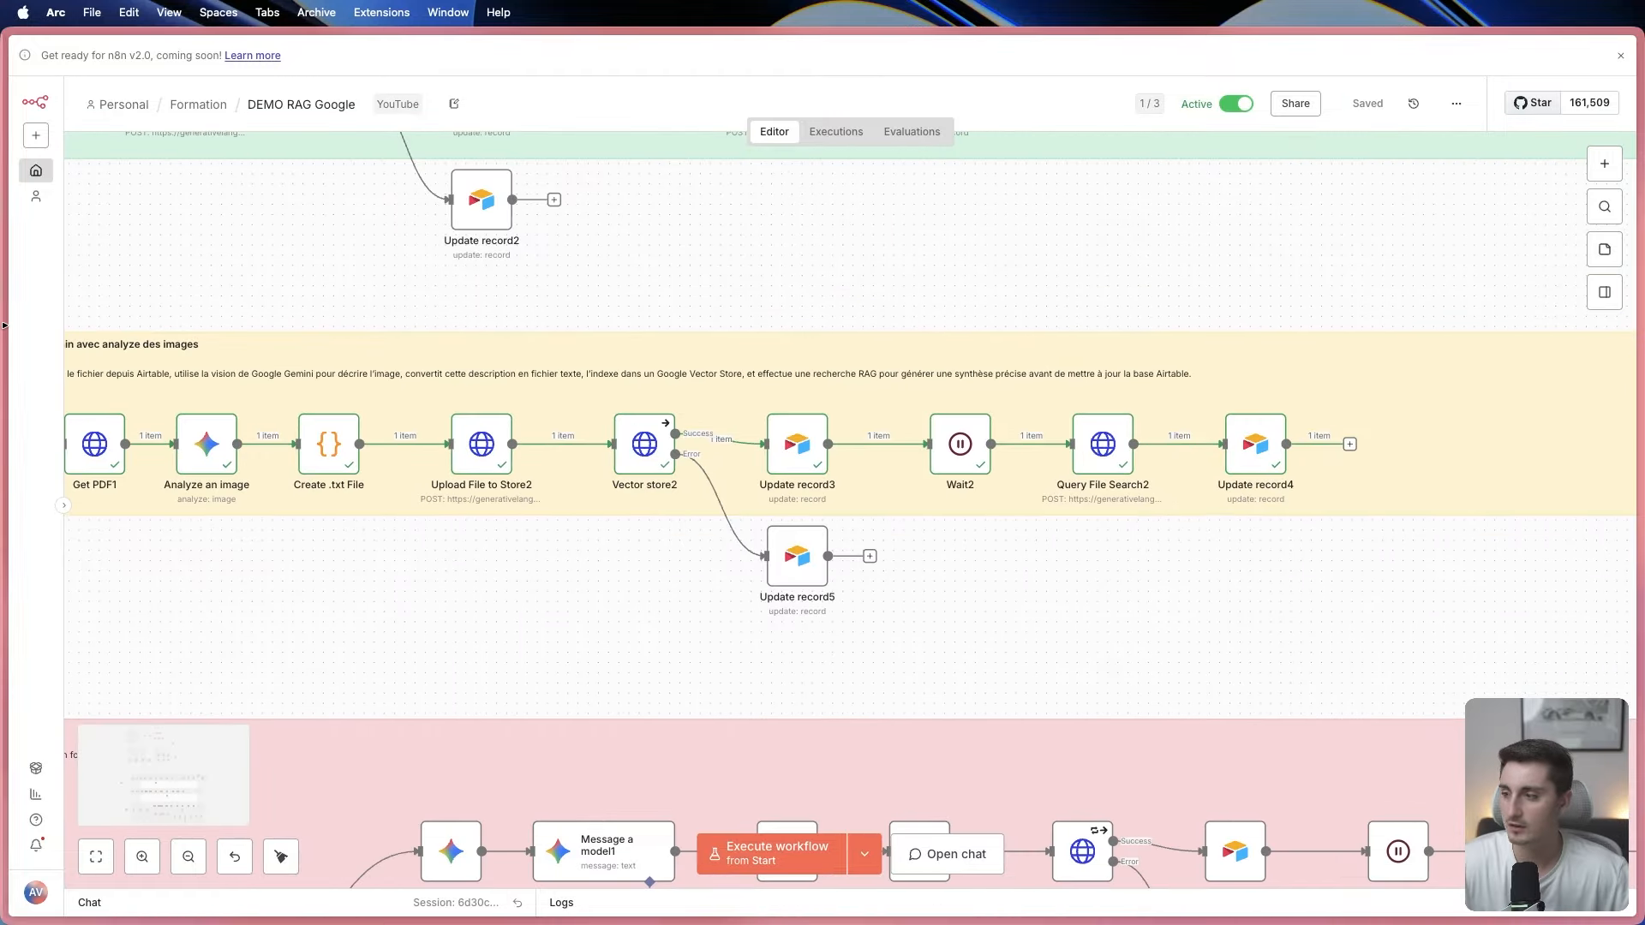
# Switch to Airtable and read the processed record's full Description in its expanded cell, closing it when done.
pyautogui.moveTo(4, 324)
pyautogui.click(61, 352)
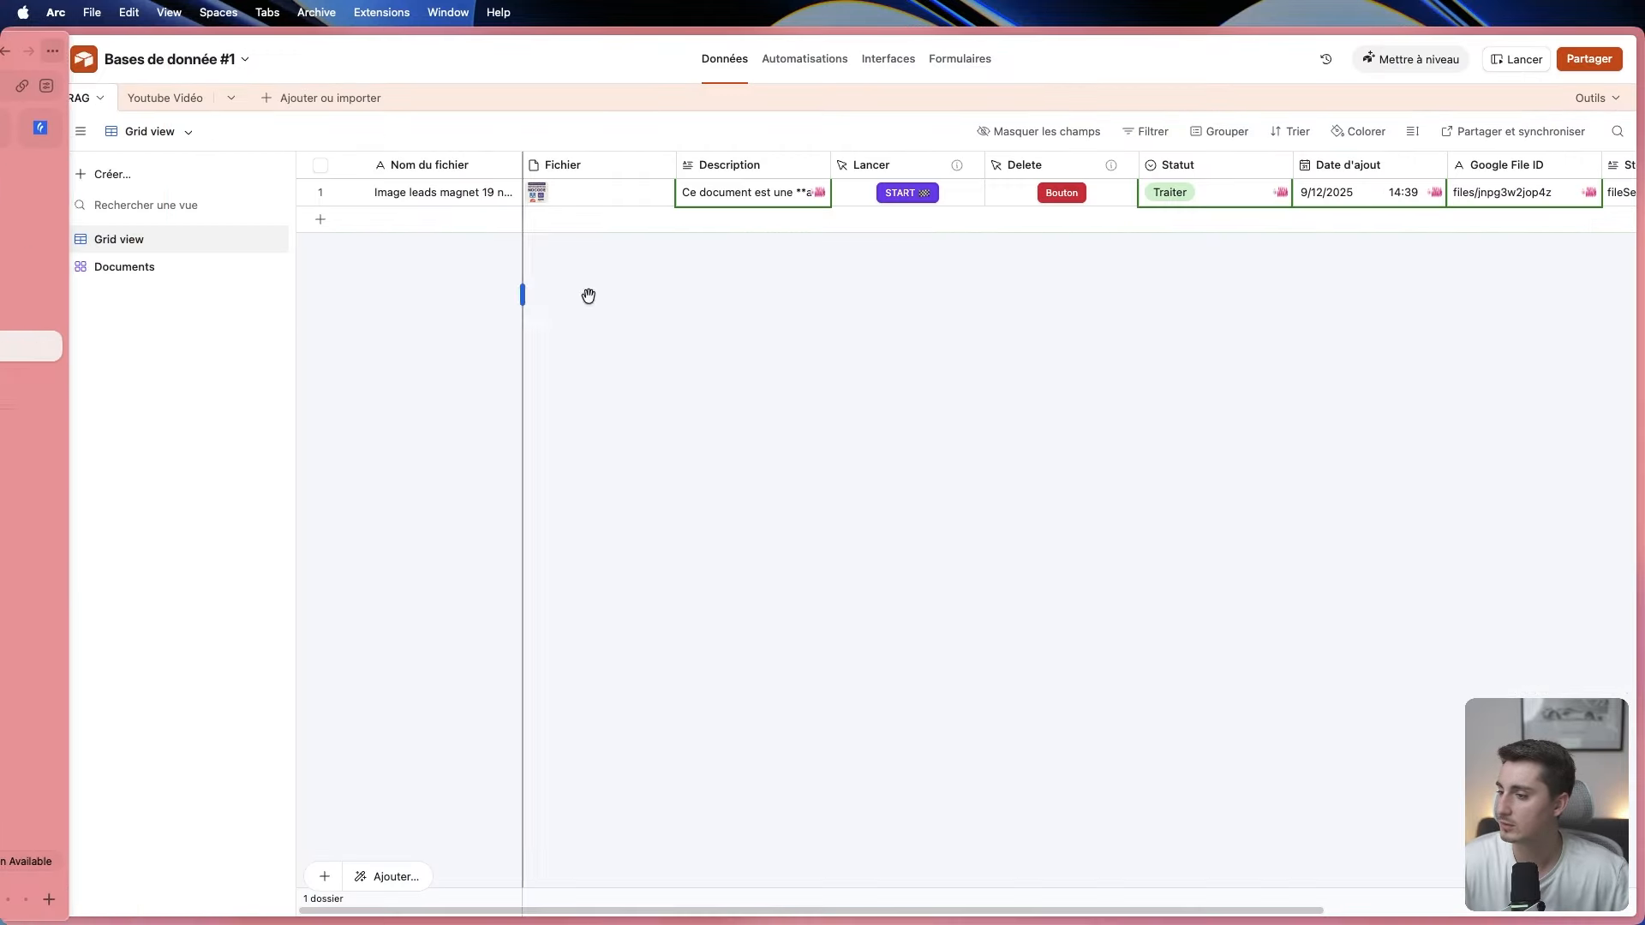
pyautogui.click(767, 192)
pyautogui.click(768, 189)
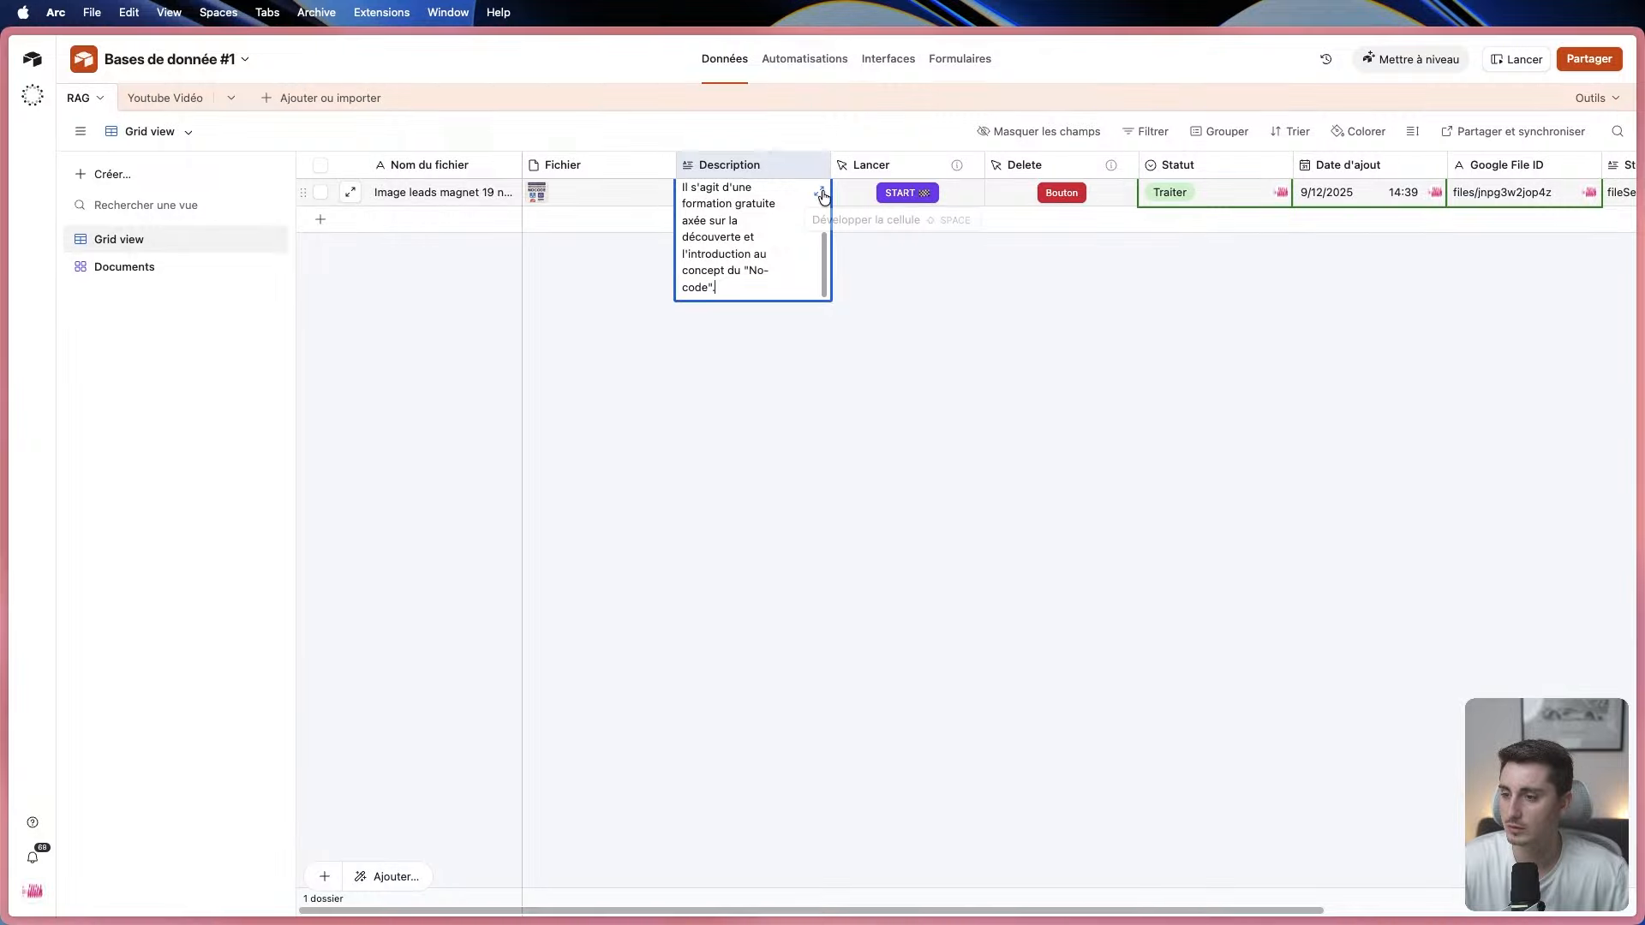
pyautogui.click(819, 191)
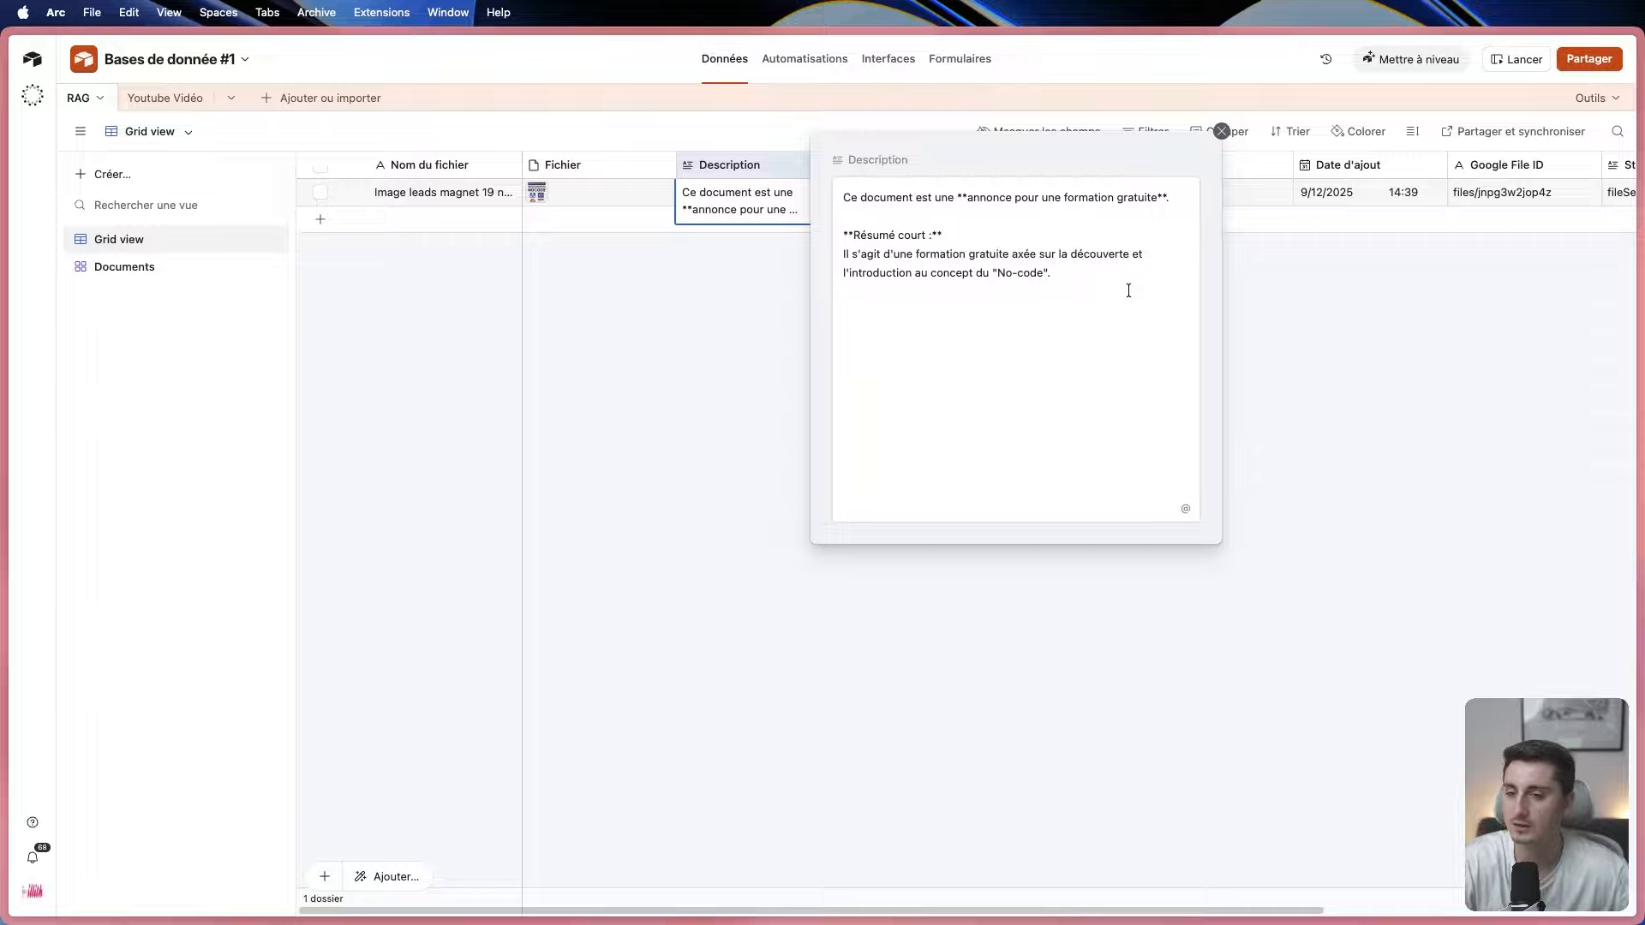
pyautogui.click(1221, 131)
pyautogui.click(907, 313)
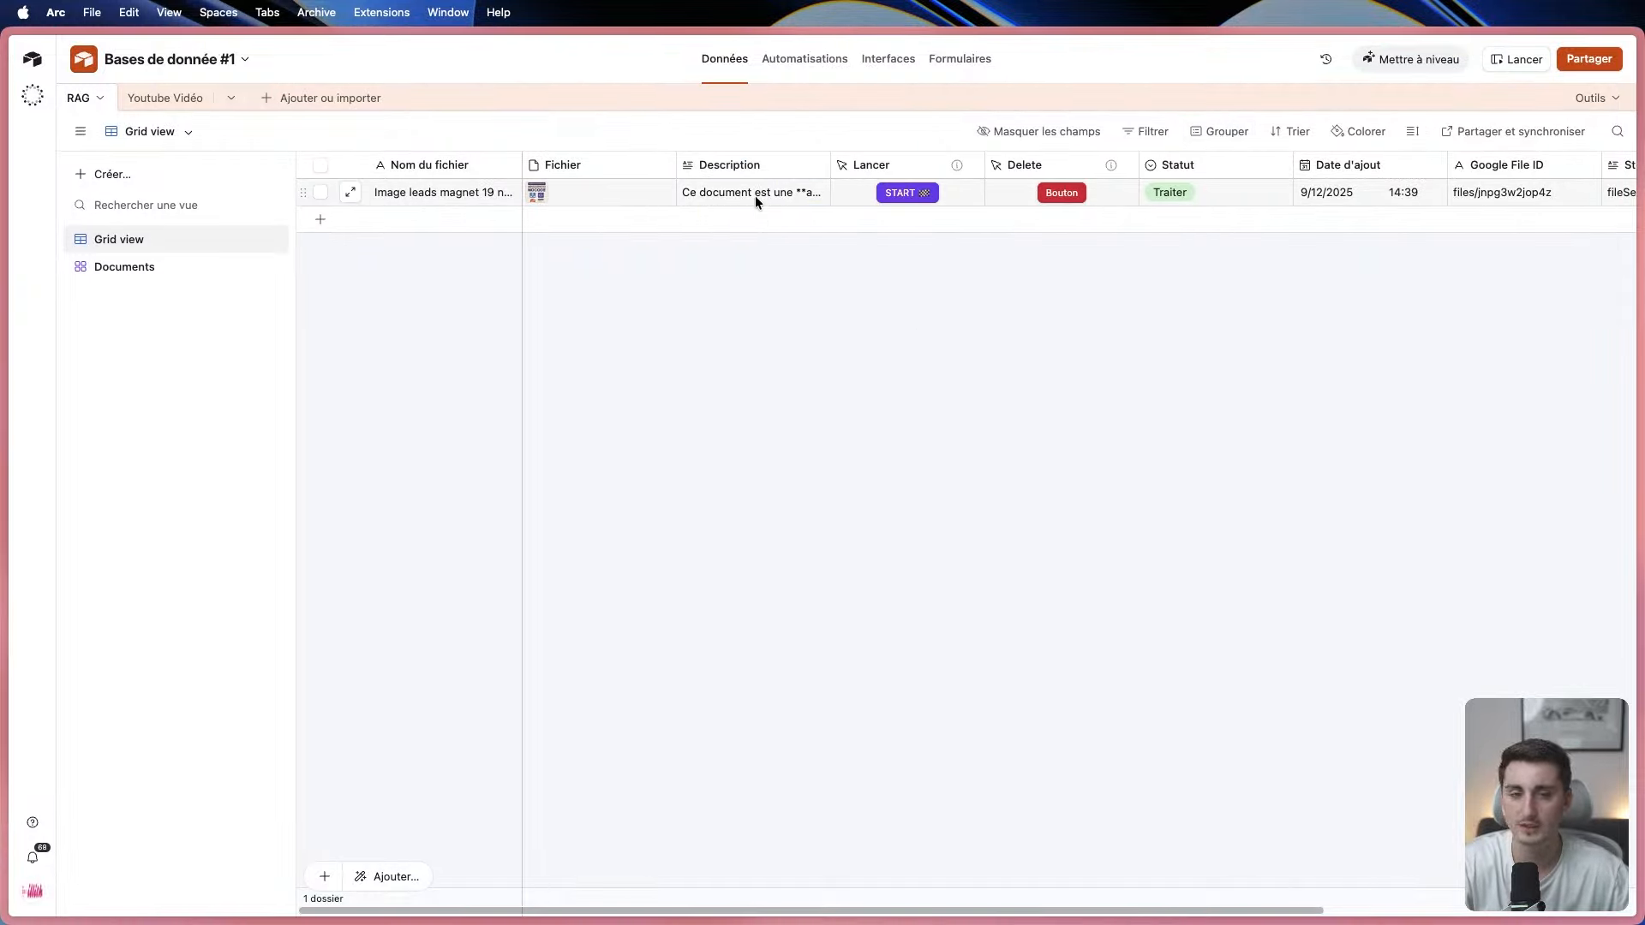
# Switch back to n8n and examine the Level 3 multimodal pipeline, from its Multi (docs+image) form trigger to the If branches.
pyautogui.moveTo(5, 351)
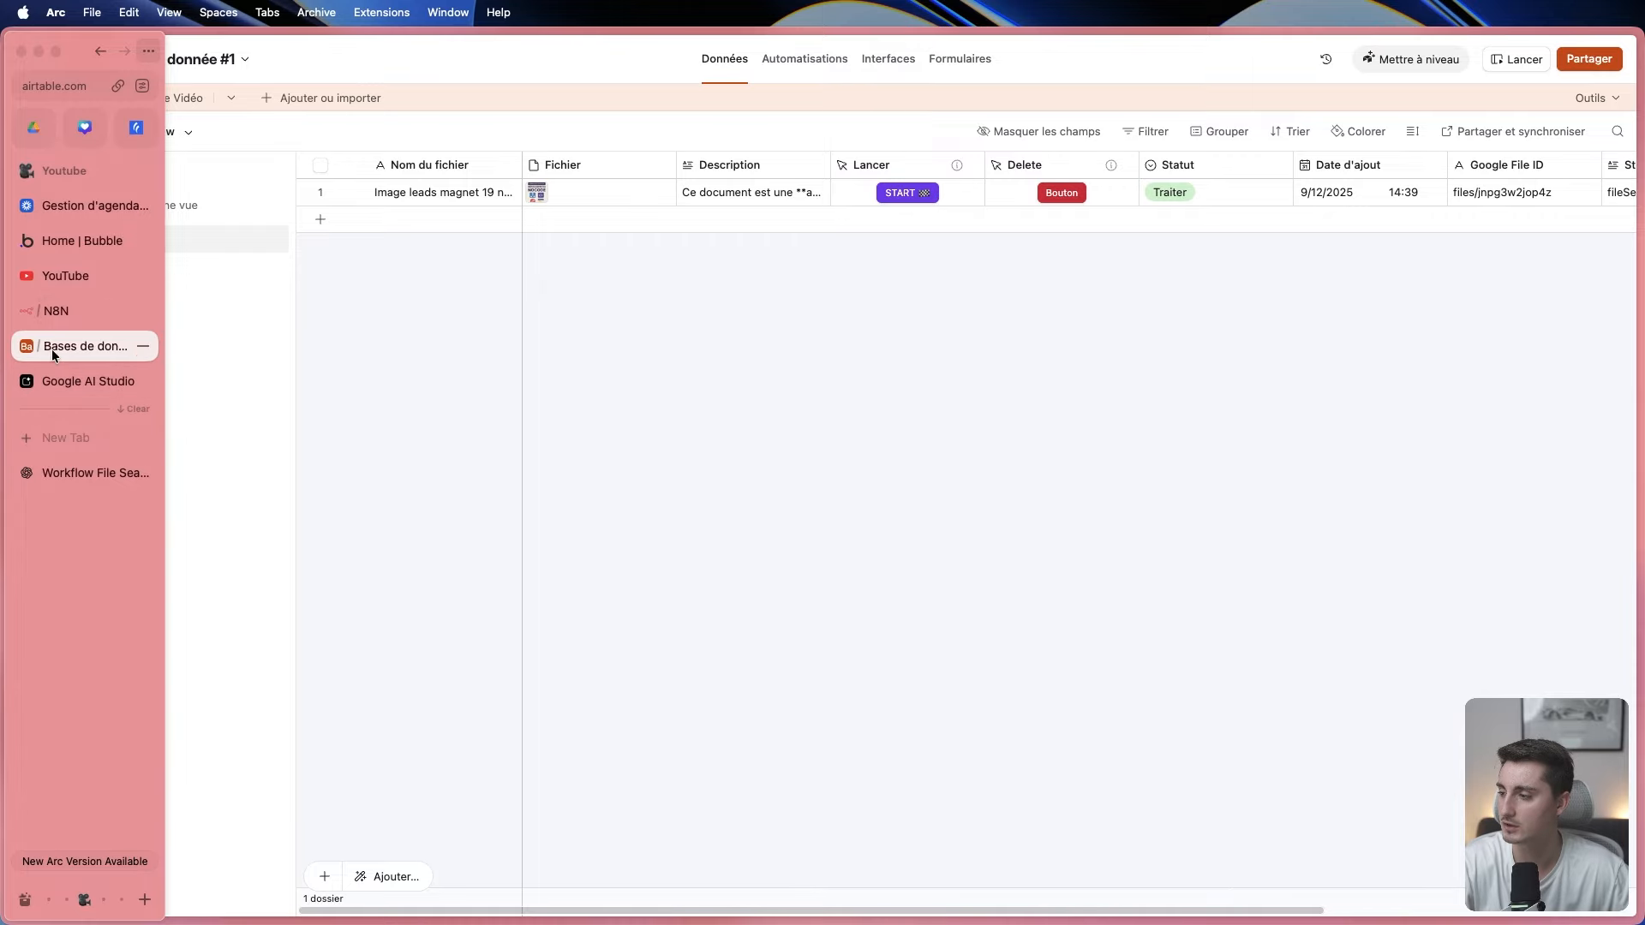
pyautogui.click(53, 311)
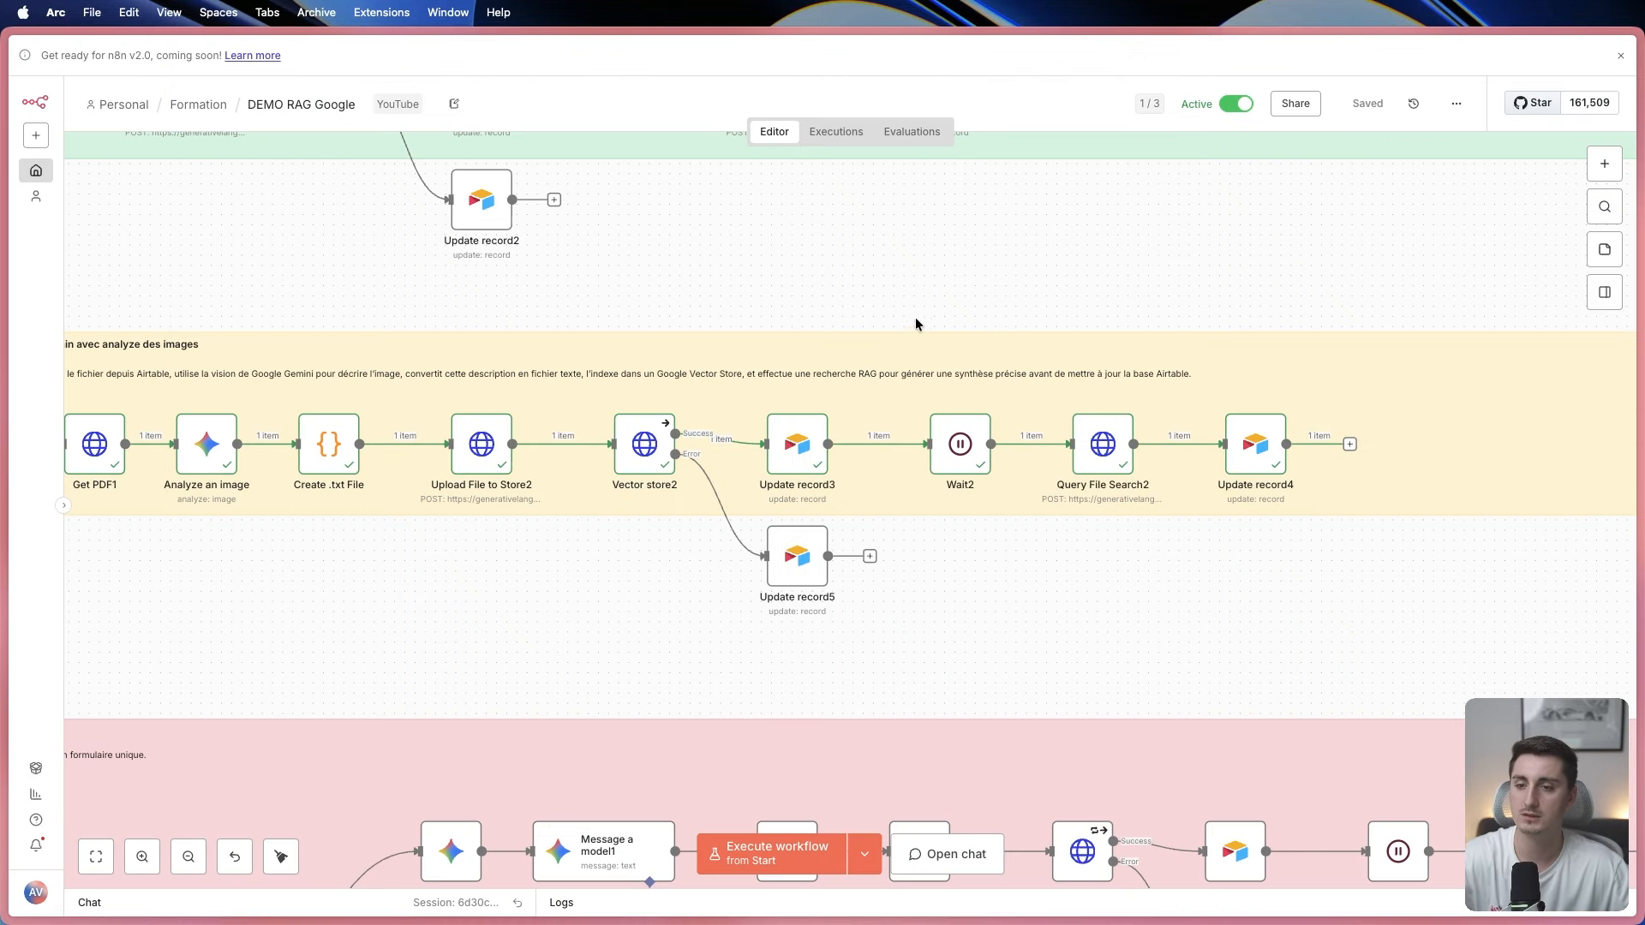
pyautogui.scroll(-5, 931, 321)
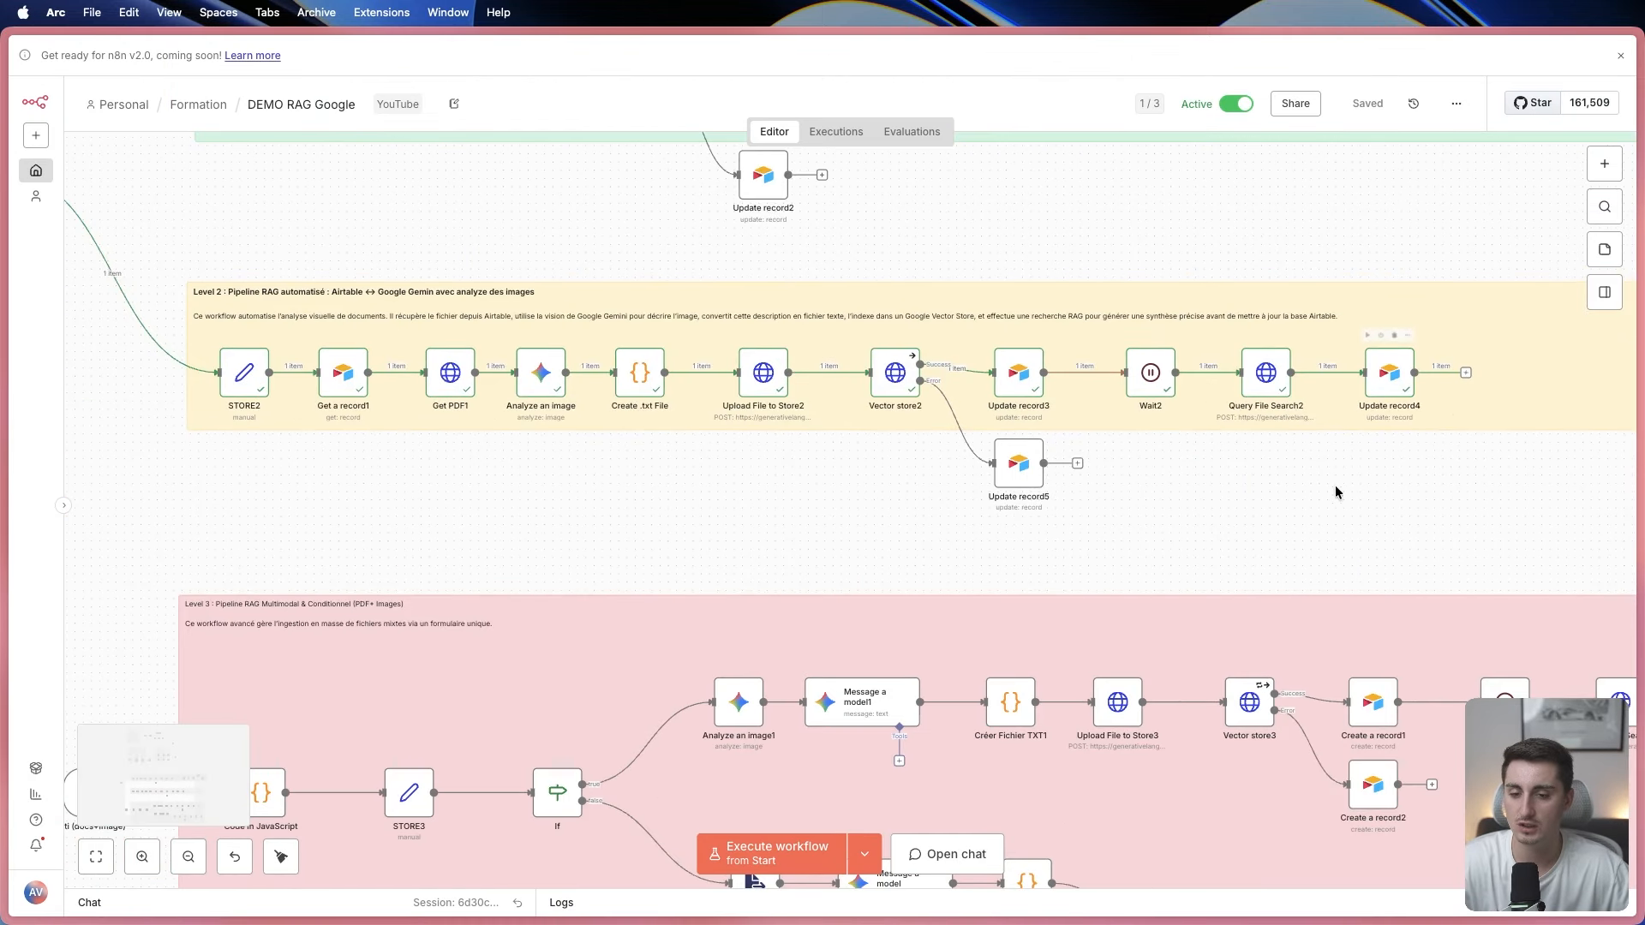
pyautogui.scroll(-5, 1363, 460)
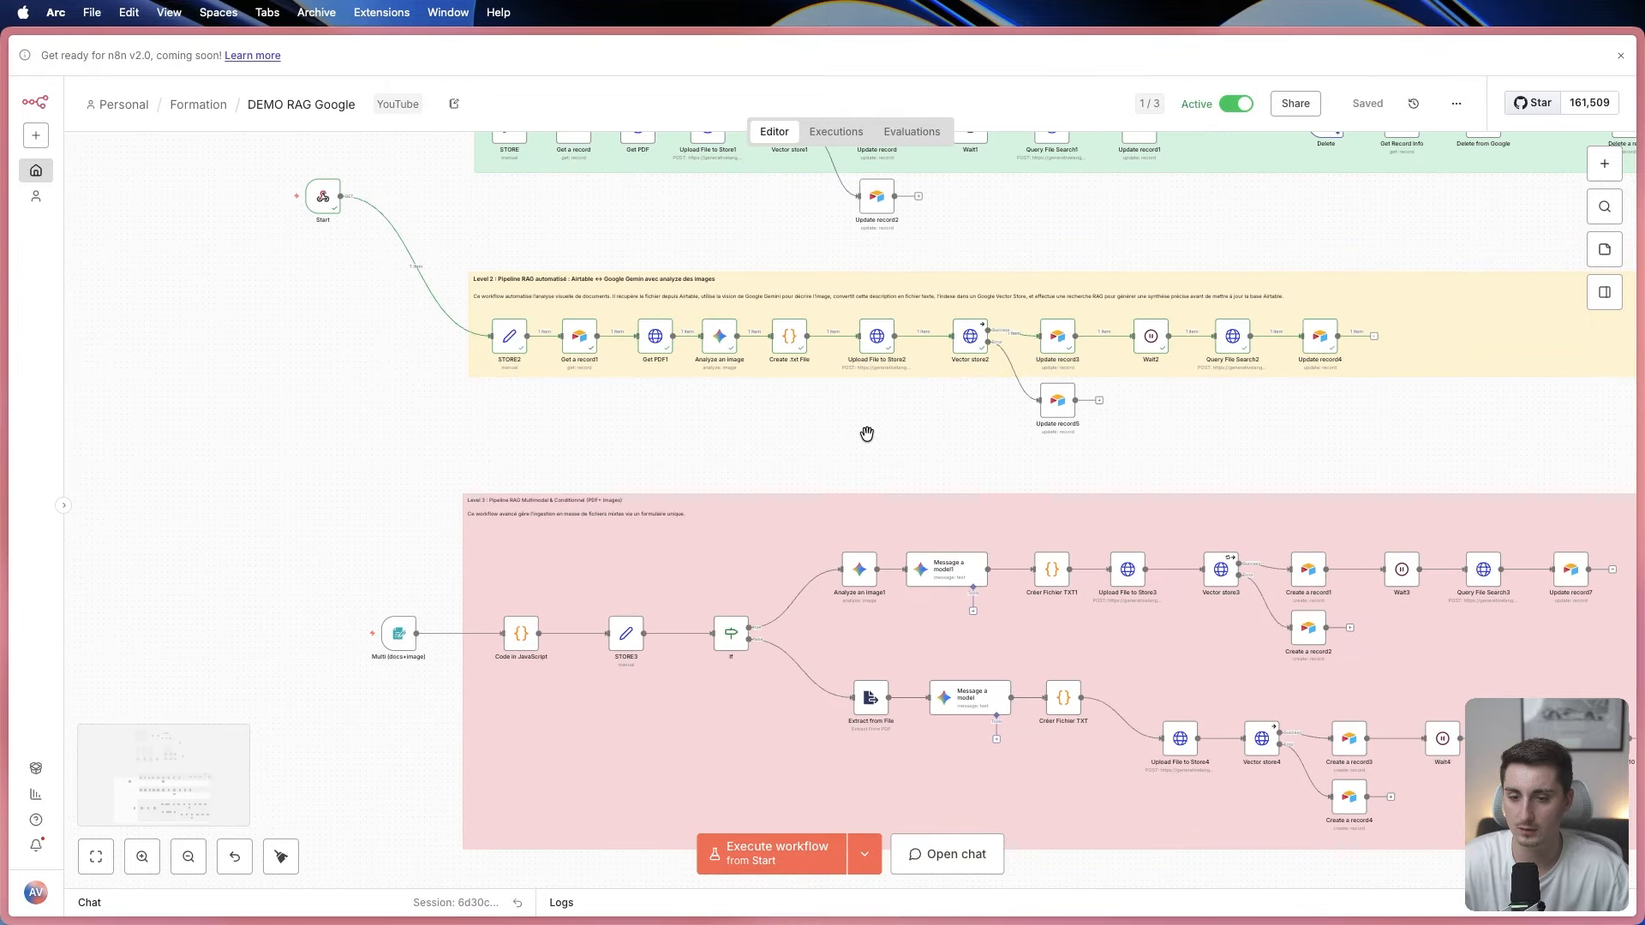
pyautogui.scroll(-3, 867, 435)
pyautogui.scroll(5, 543, 445)
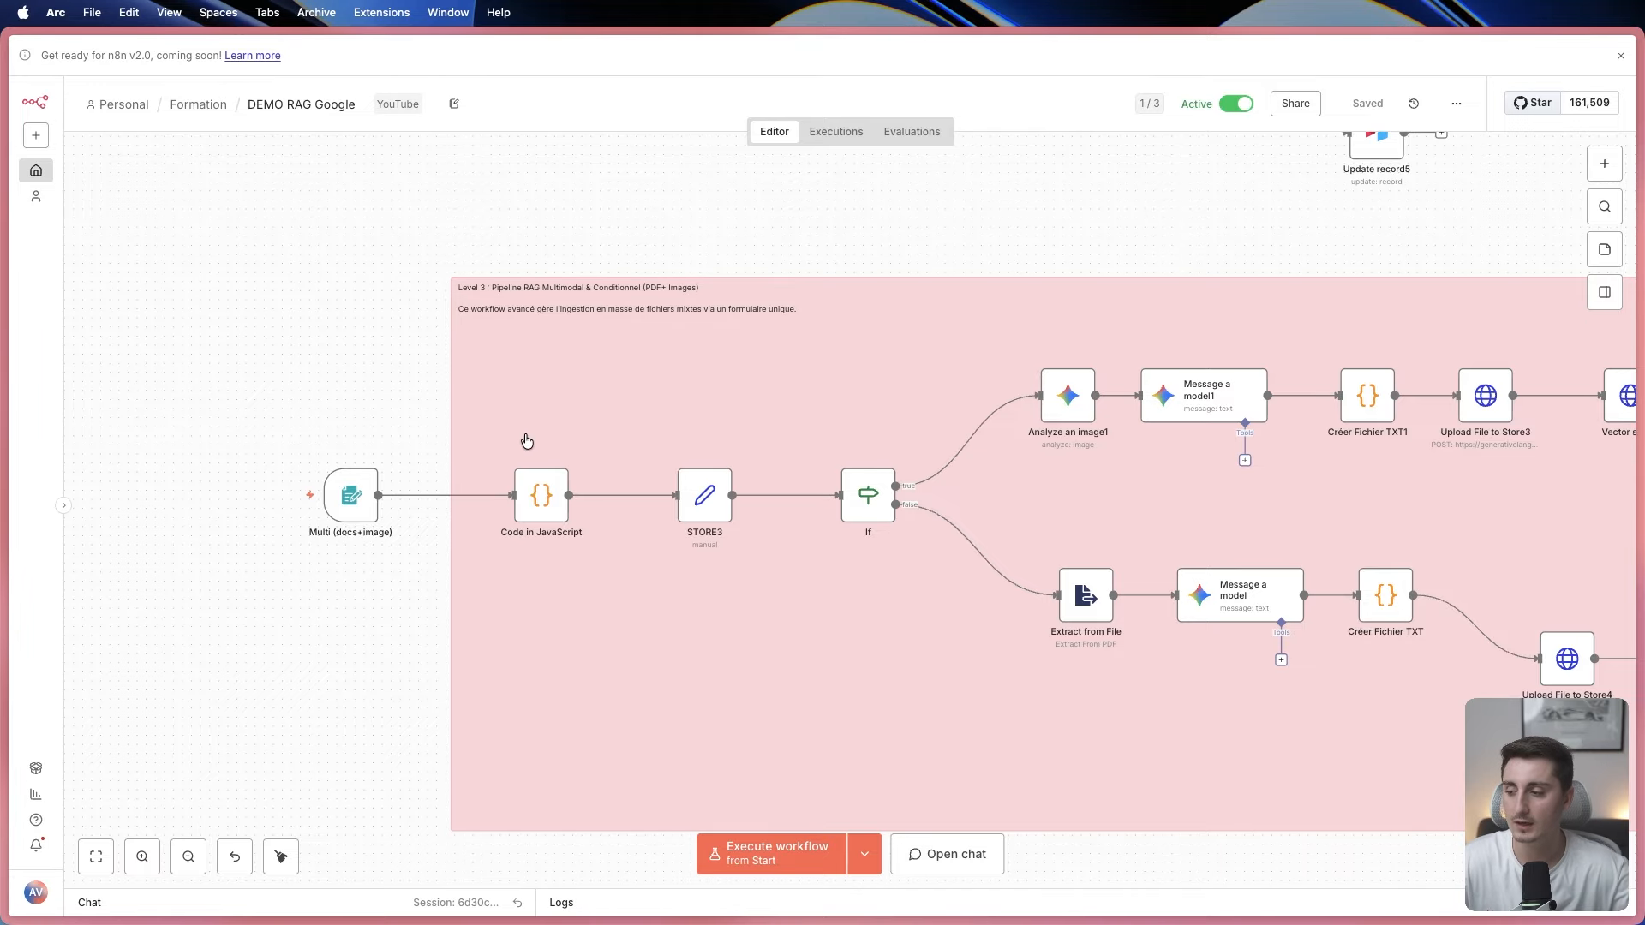
pyautogui.scroll(2, 285, 410)
pyautogui.moveTo(293, 399); pyautogui.dragTo(396, 336)
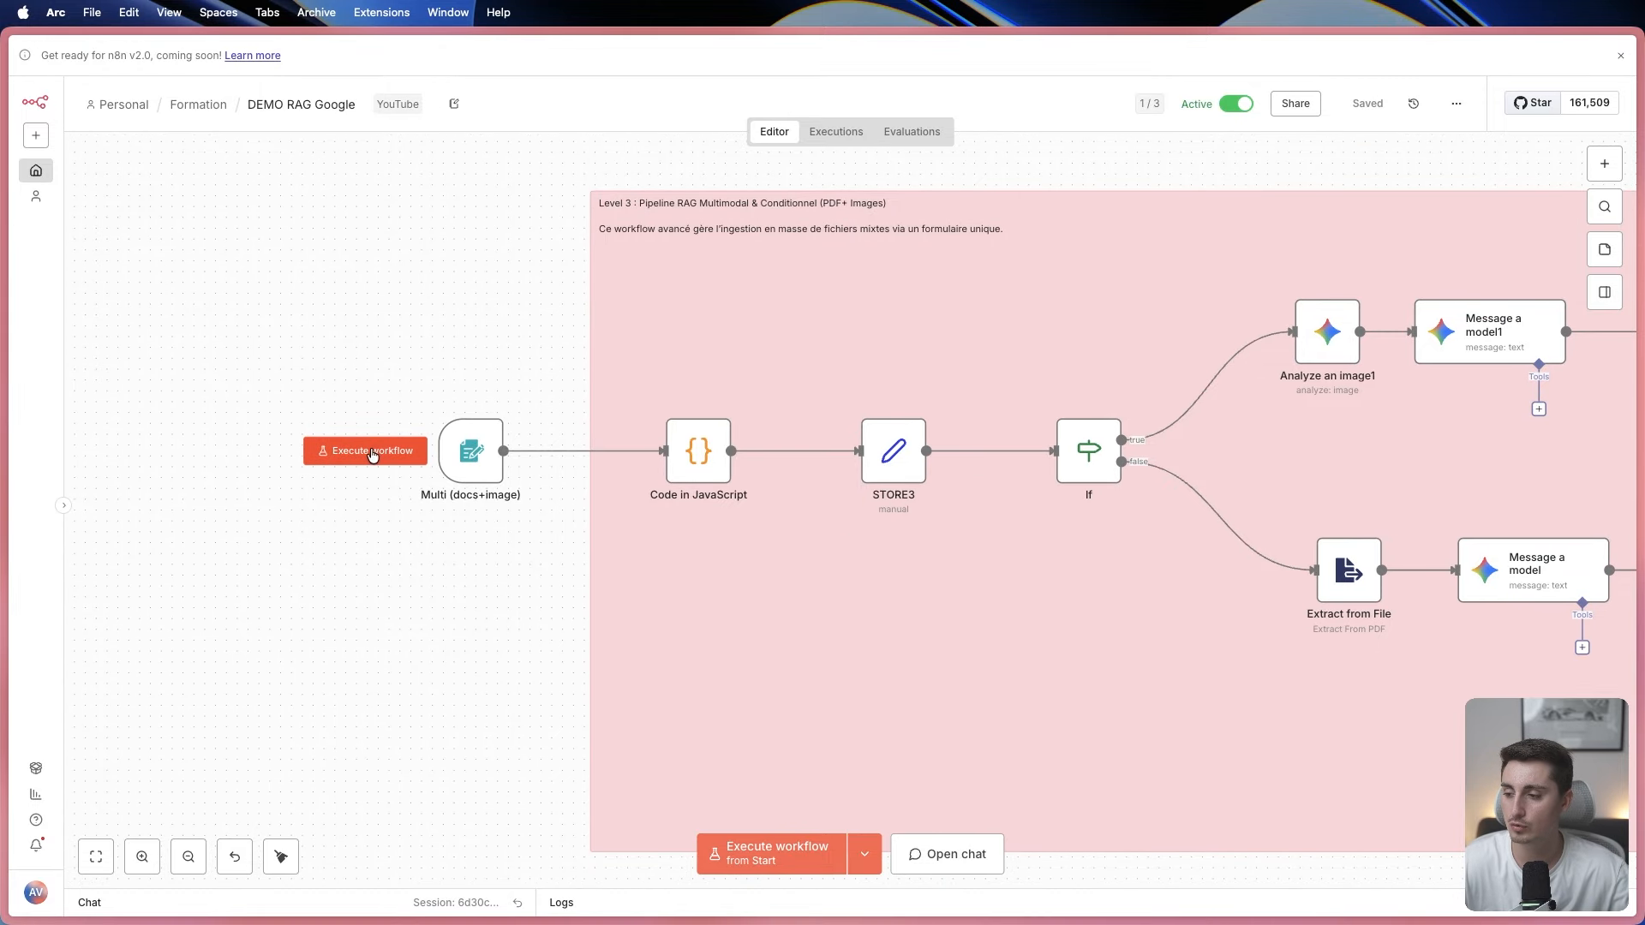
# Copy the store_name value fileSearchStores/testvideo-9w28bj0tbtm9 from the STORE2 node into the STORE3 node's store_name field.
pyautogui.scroll(-3, 373, 454)
pyautogui.scroll(5, 507, 455)
pyautogui.doubleClick(597, 293)
pyautogui.tripleClick(832, 306)
pyautogui.press('super+c')
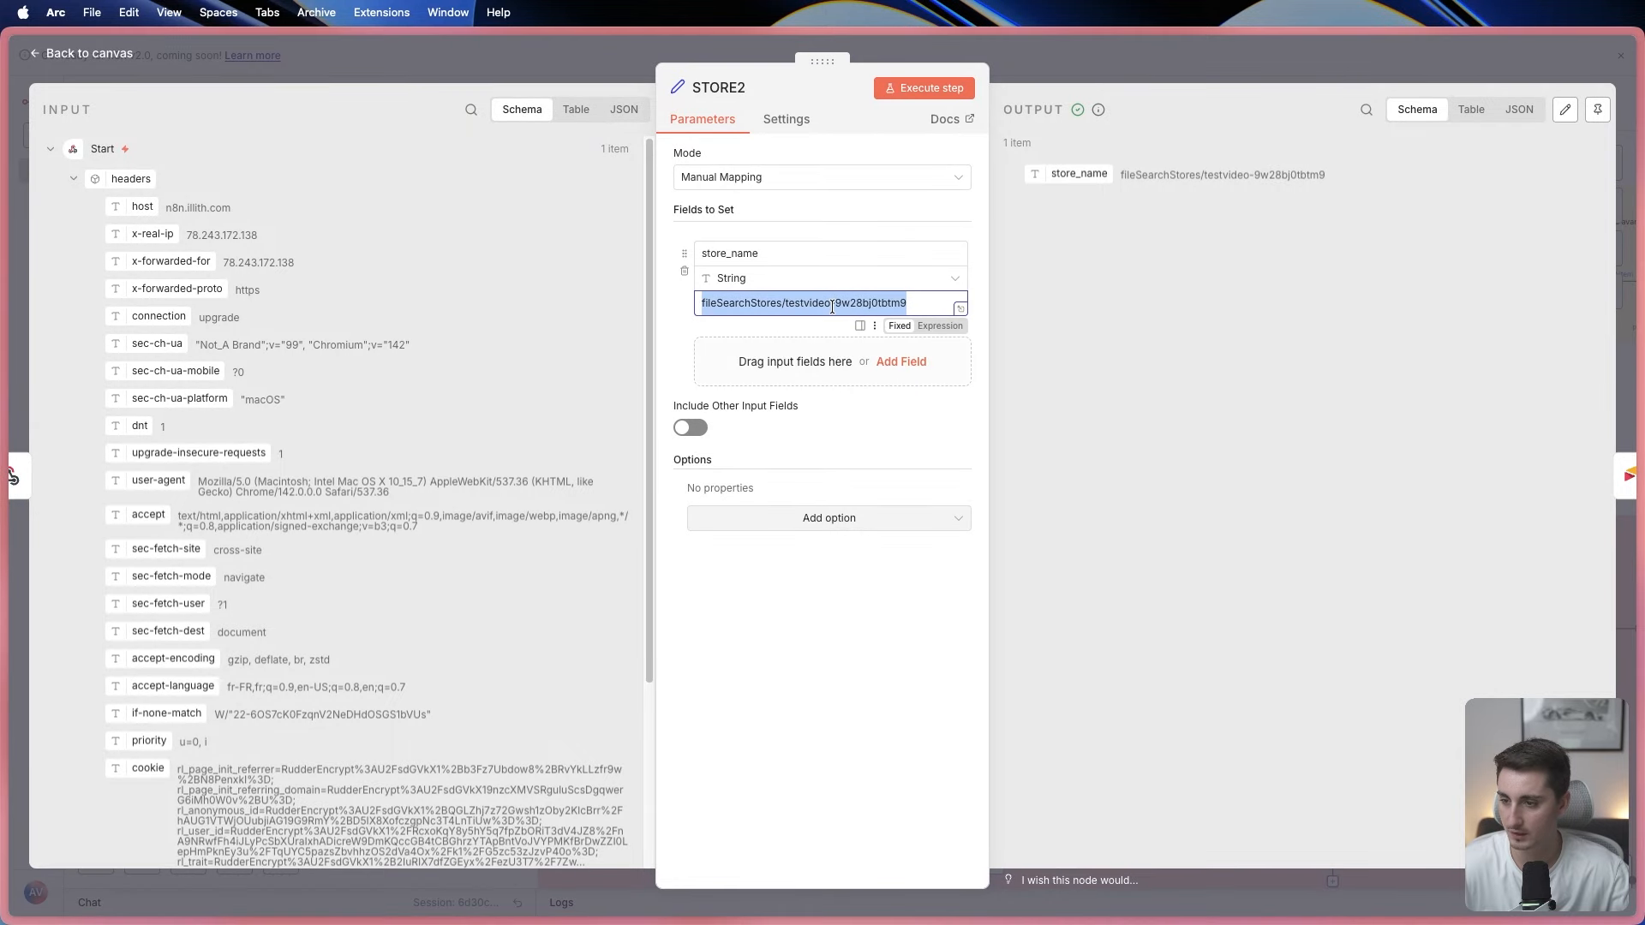
pyautogui.click(588, 79)
pyautogui.doubleClick(790, 745)
pyautogui.tripleClick(768, 308)
pyautogui.press('super+v')
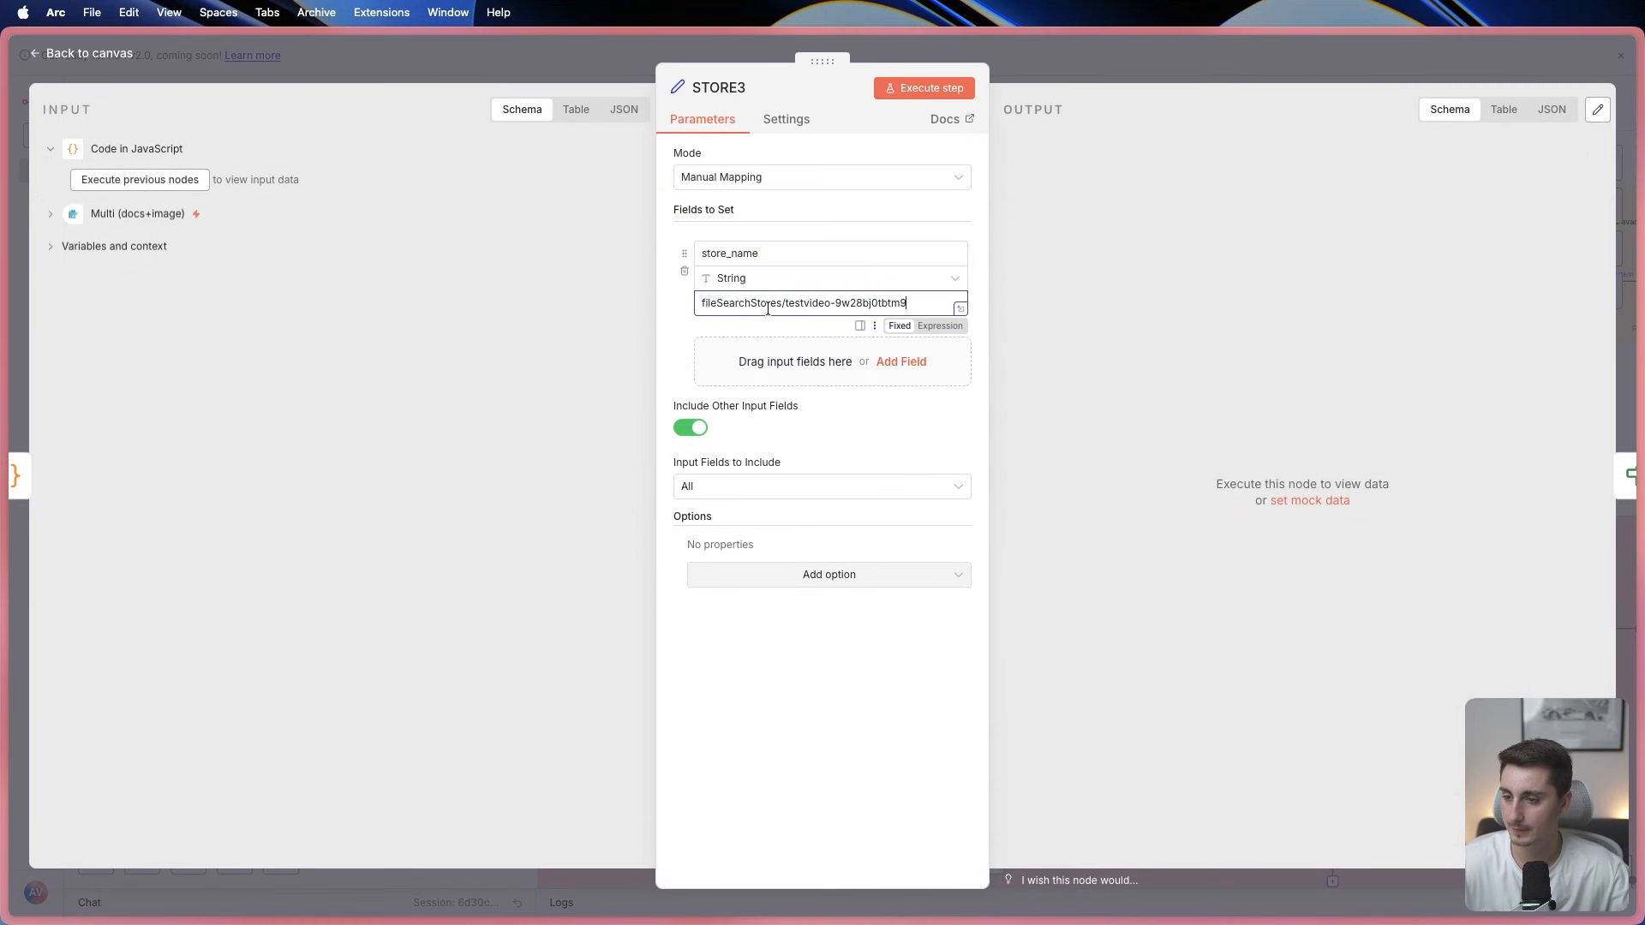
# Close the STORE3 node and execute the workflow from the Multi (docs+image) form trigger.
pyautogui.click(477, 60)
pyautogui.scroll(-5, 516, 421)
pyautogui.hscroll(3, 516, 421)
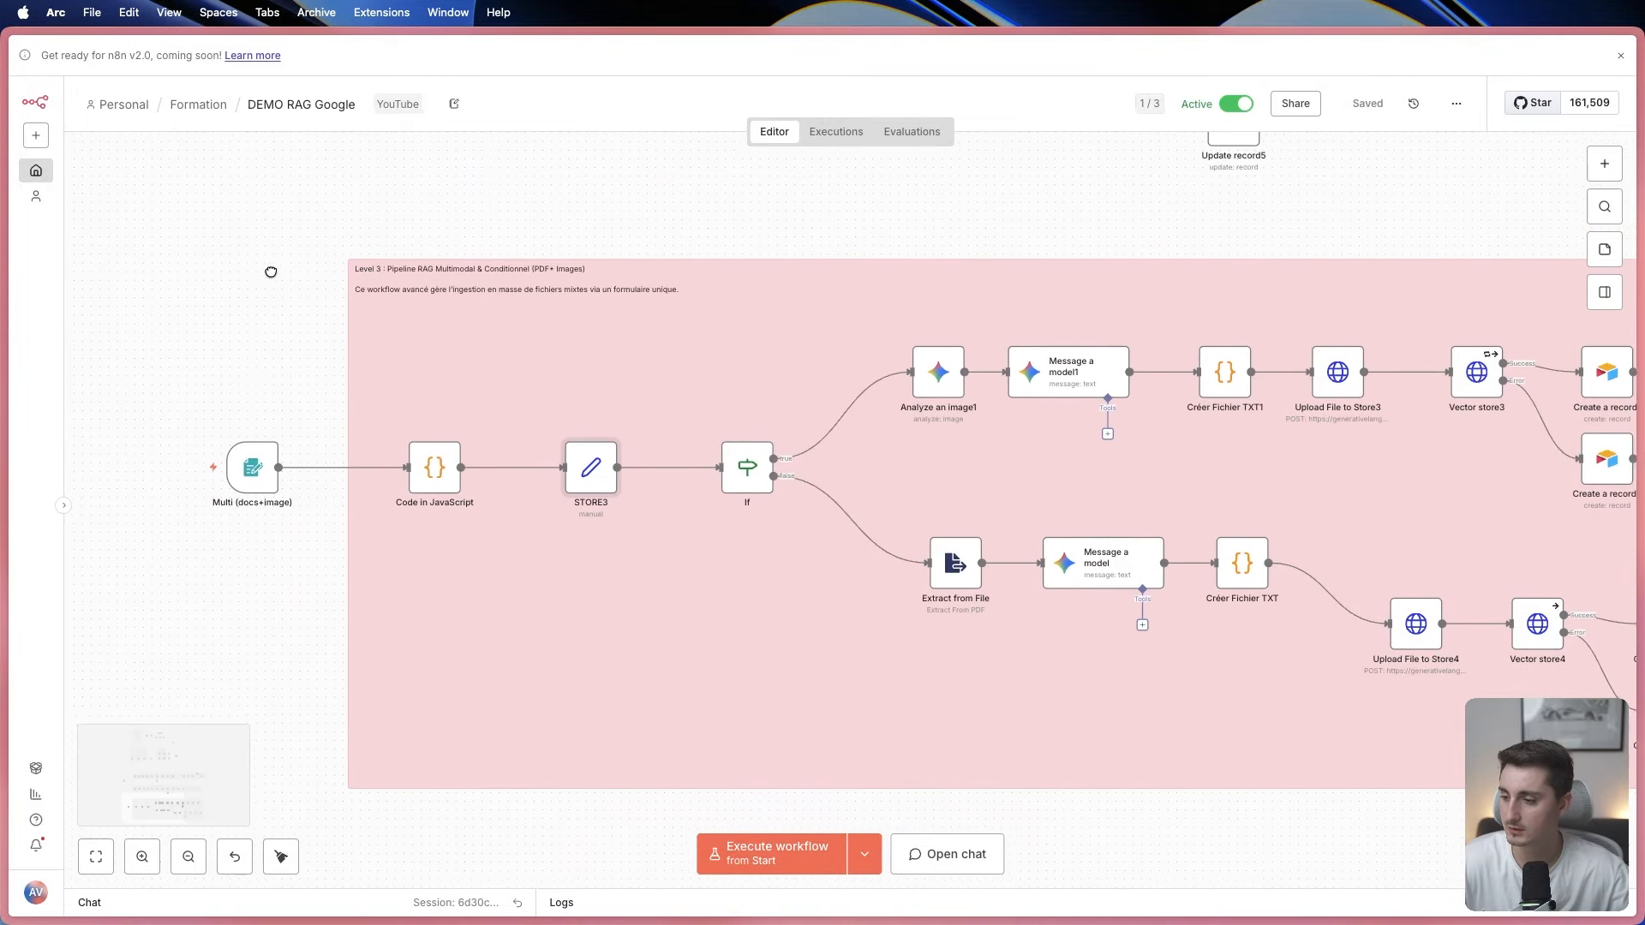
pyautogui.click(865, 855)
pyautogui.click(834, 817)
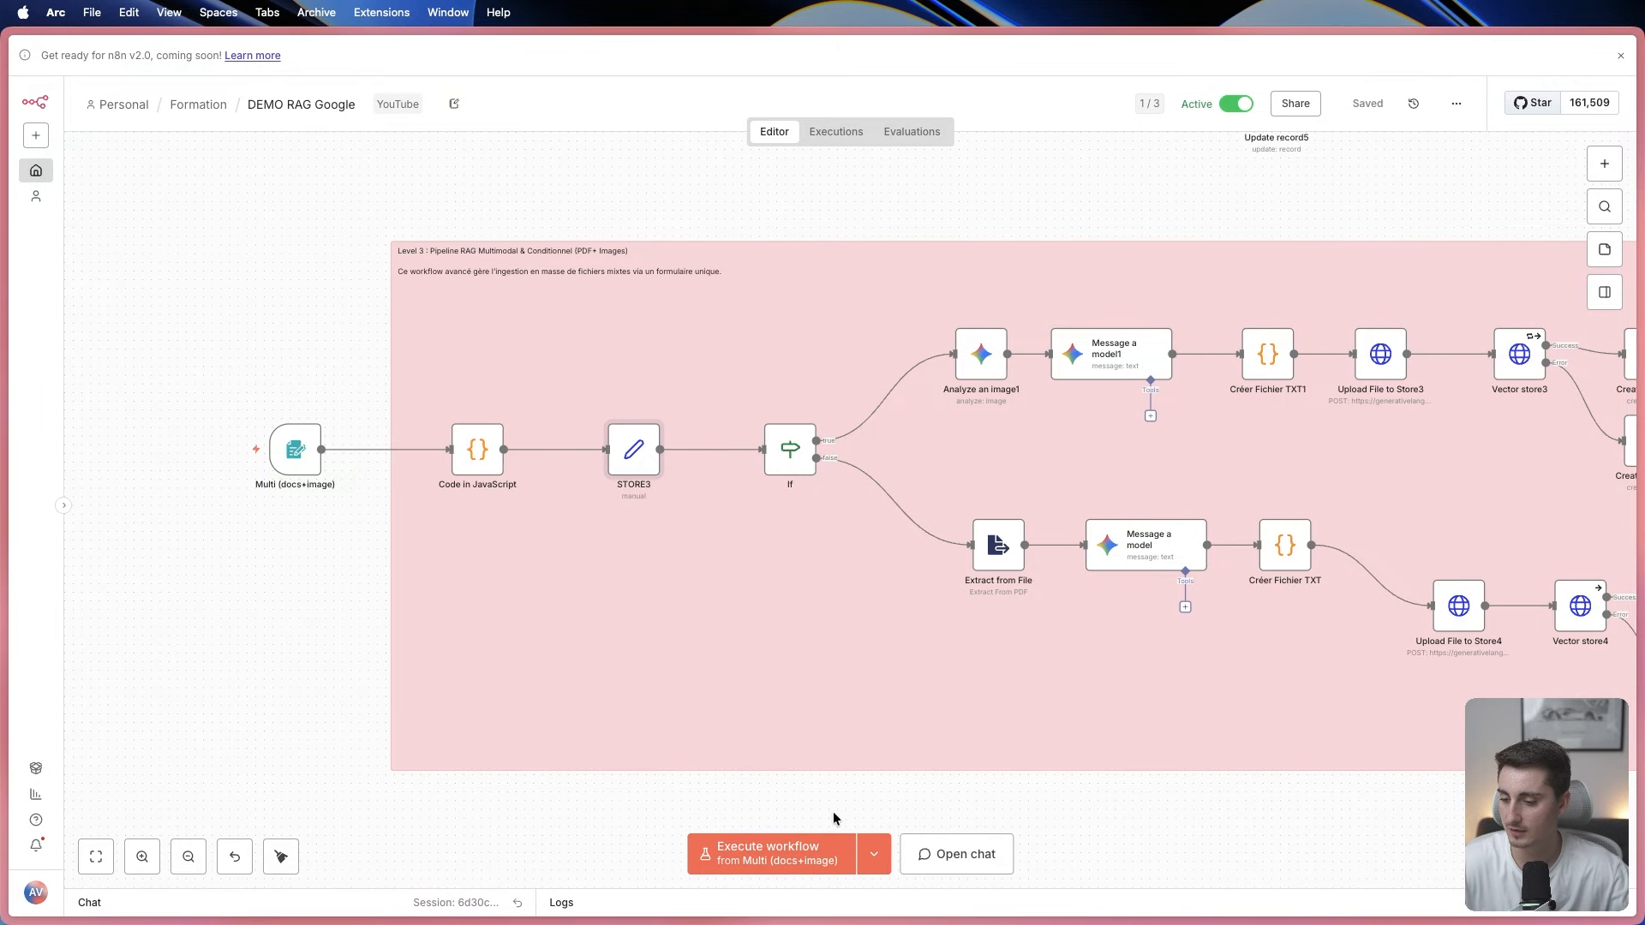
pyautogui.click(760, 850)
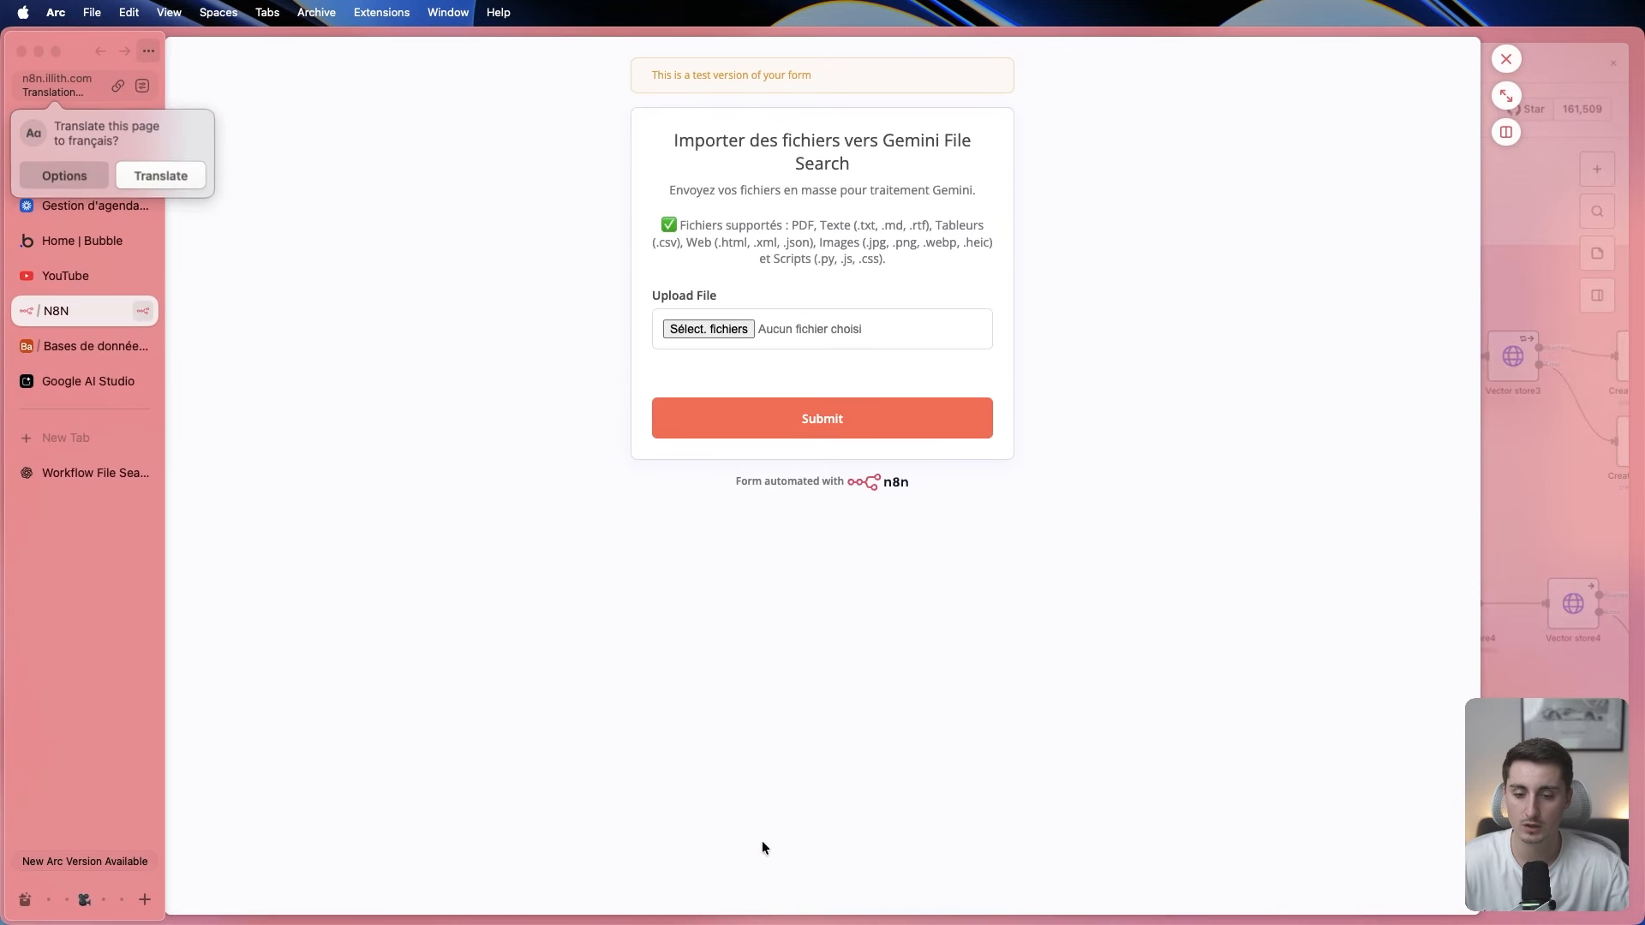
# Choose Devis mutuelle santé.pdf and Image leads magnet 19 nov 2025.png from the Téléchargements folder as the form's upload files.
pyautogui.click(711, 328)
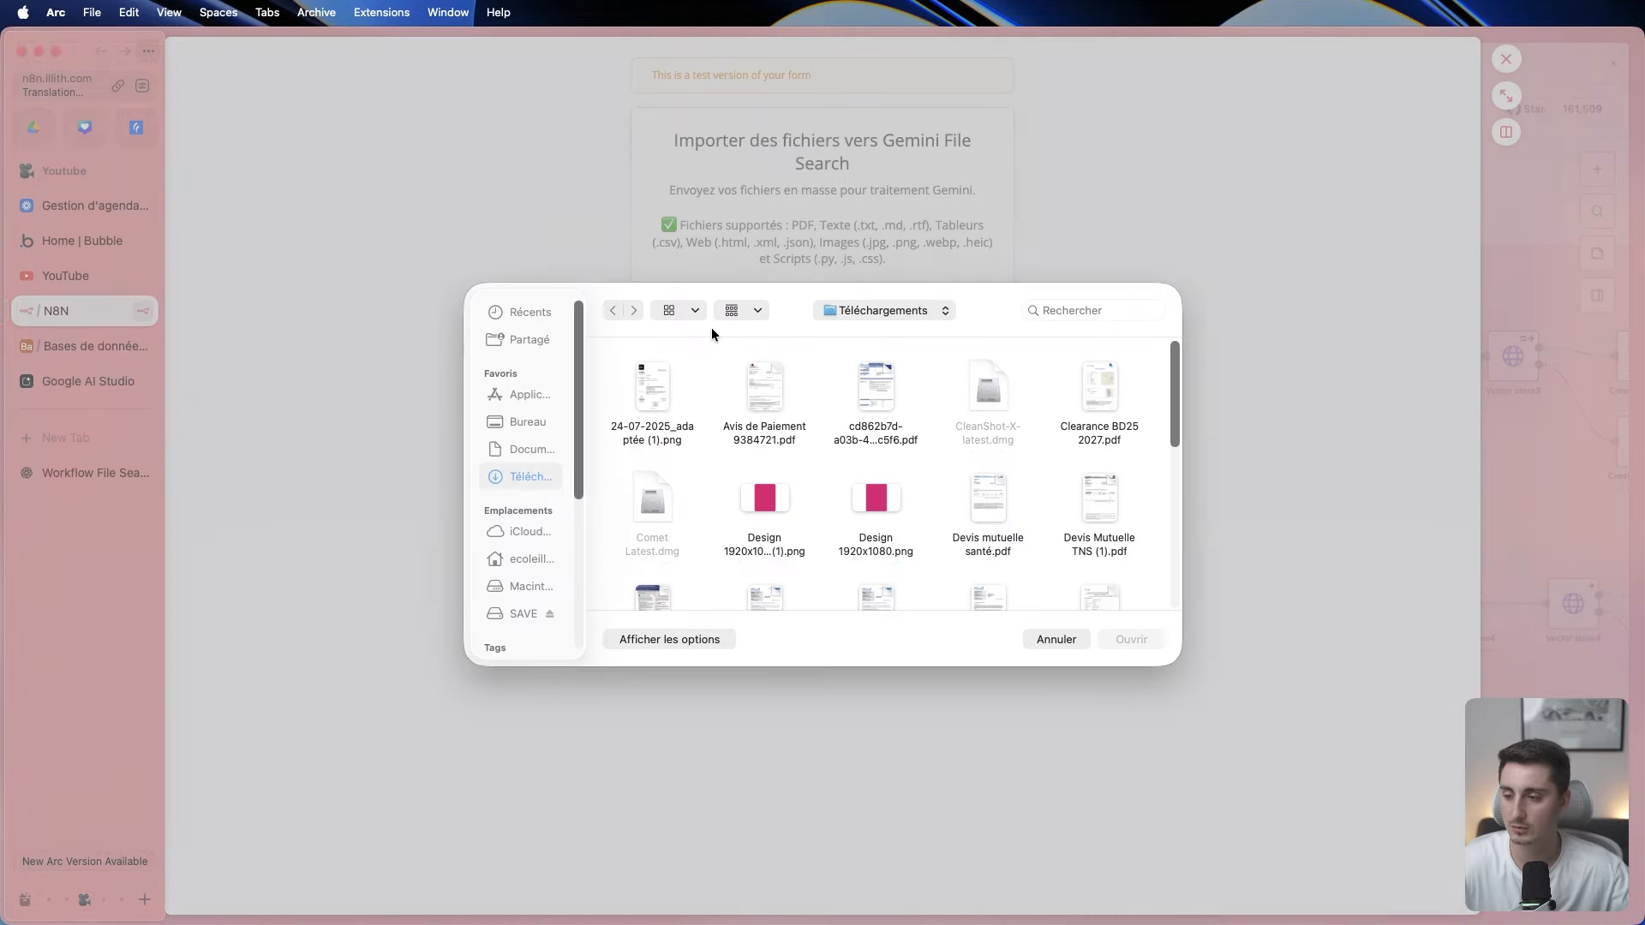
pyautogui.scroll(-1, 958, 437)
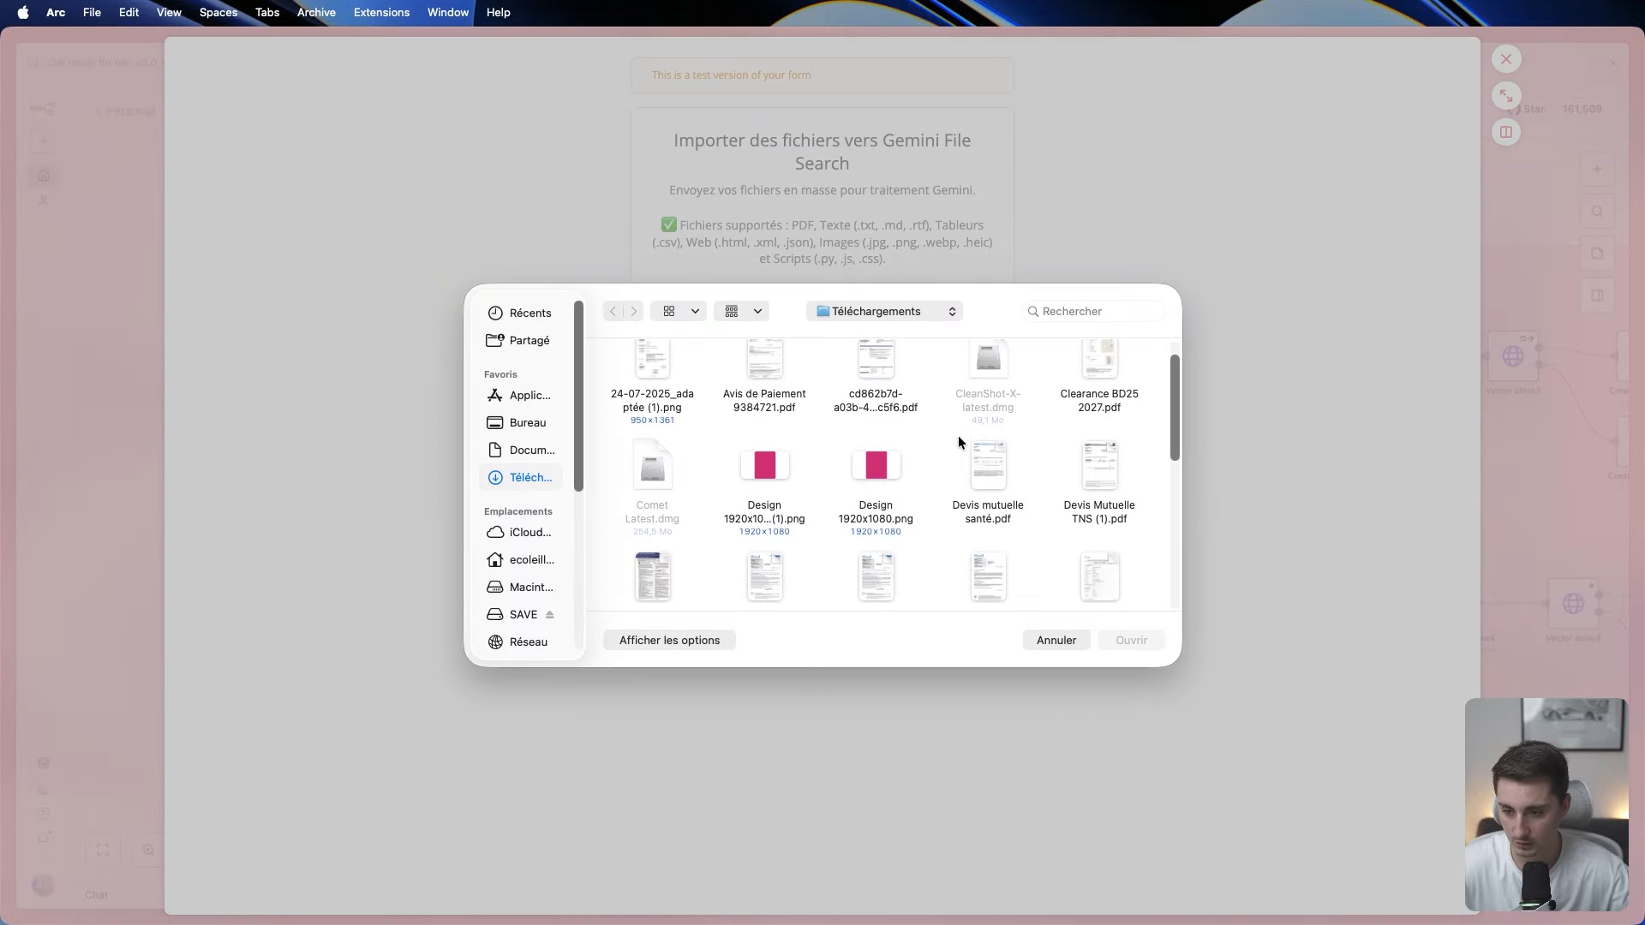
pyautogui.scroll(-1, 958, 438)
pyautogui.click(949, 484)
pyautogui.scroll(-5, 917, 514)
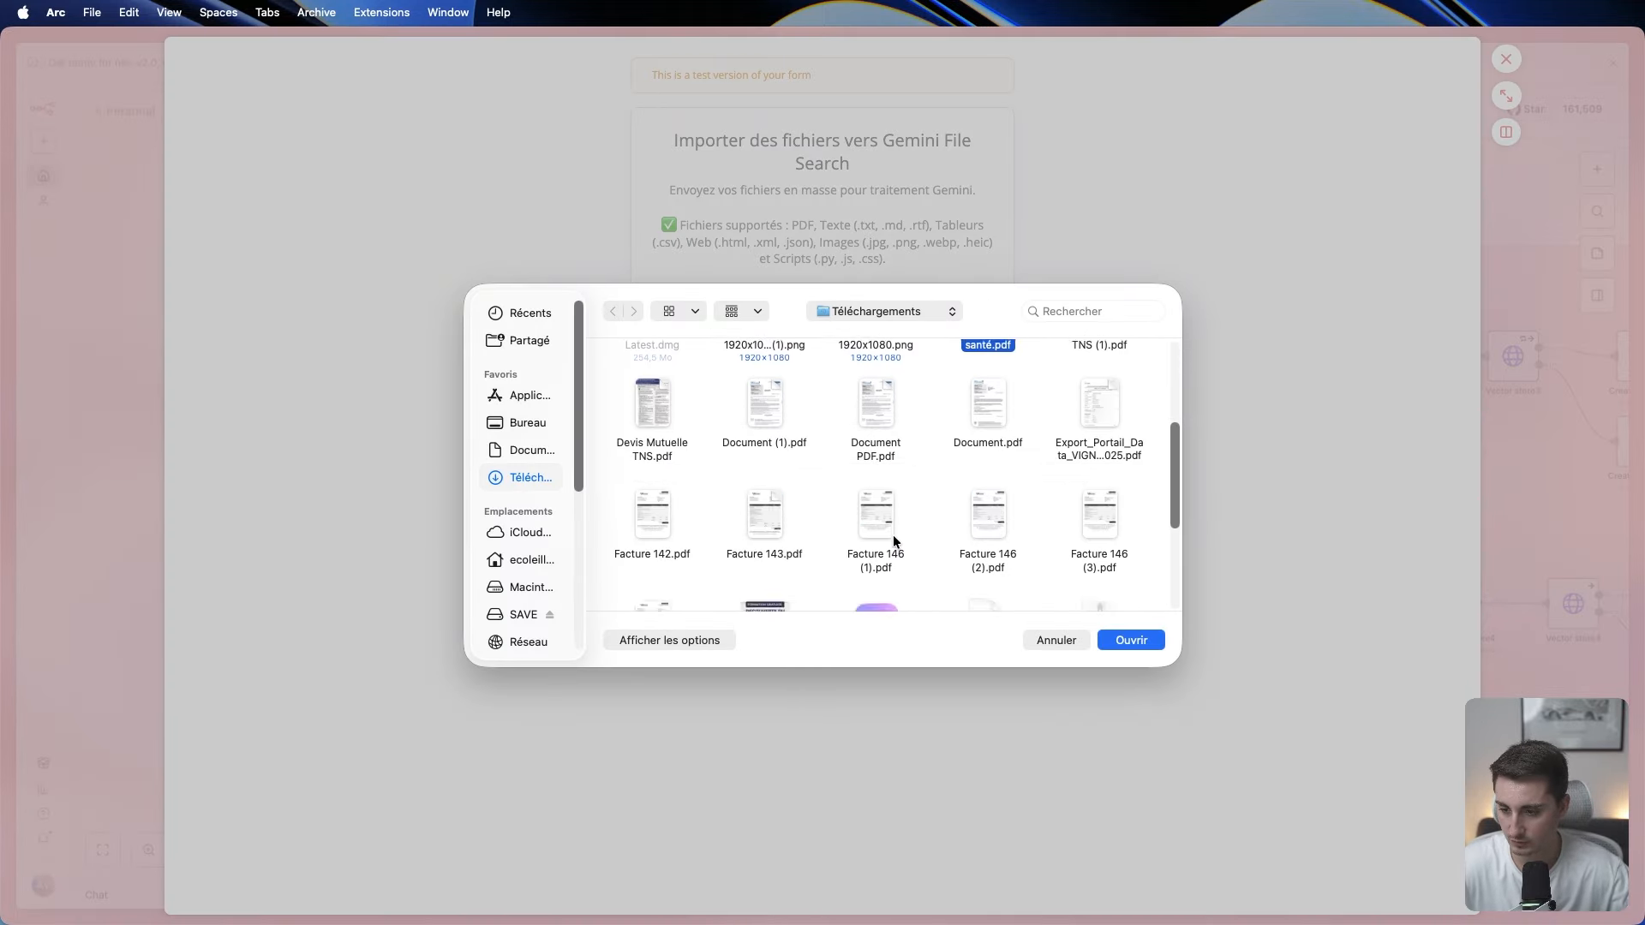
pyautogui.scroll(-5, 895, 533)
pyautogui.click(754, 447)
pyautogui.scroll(3, 1025, 538)
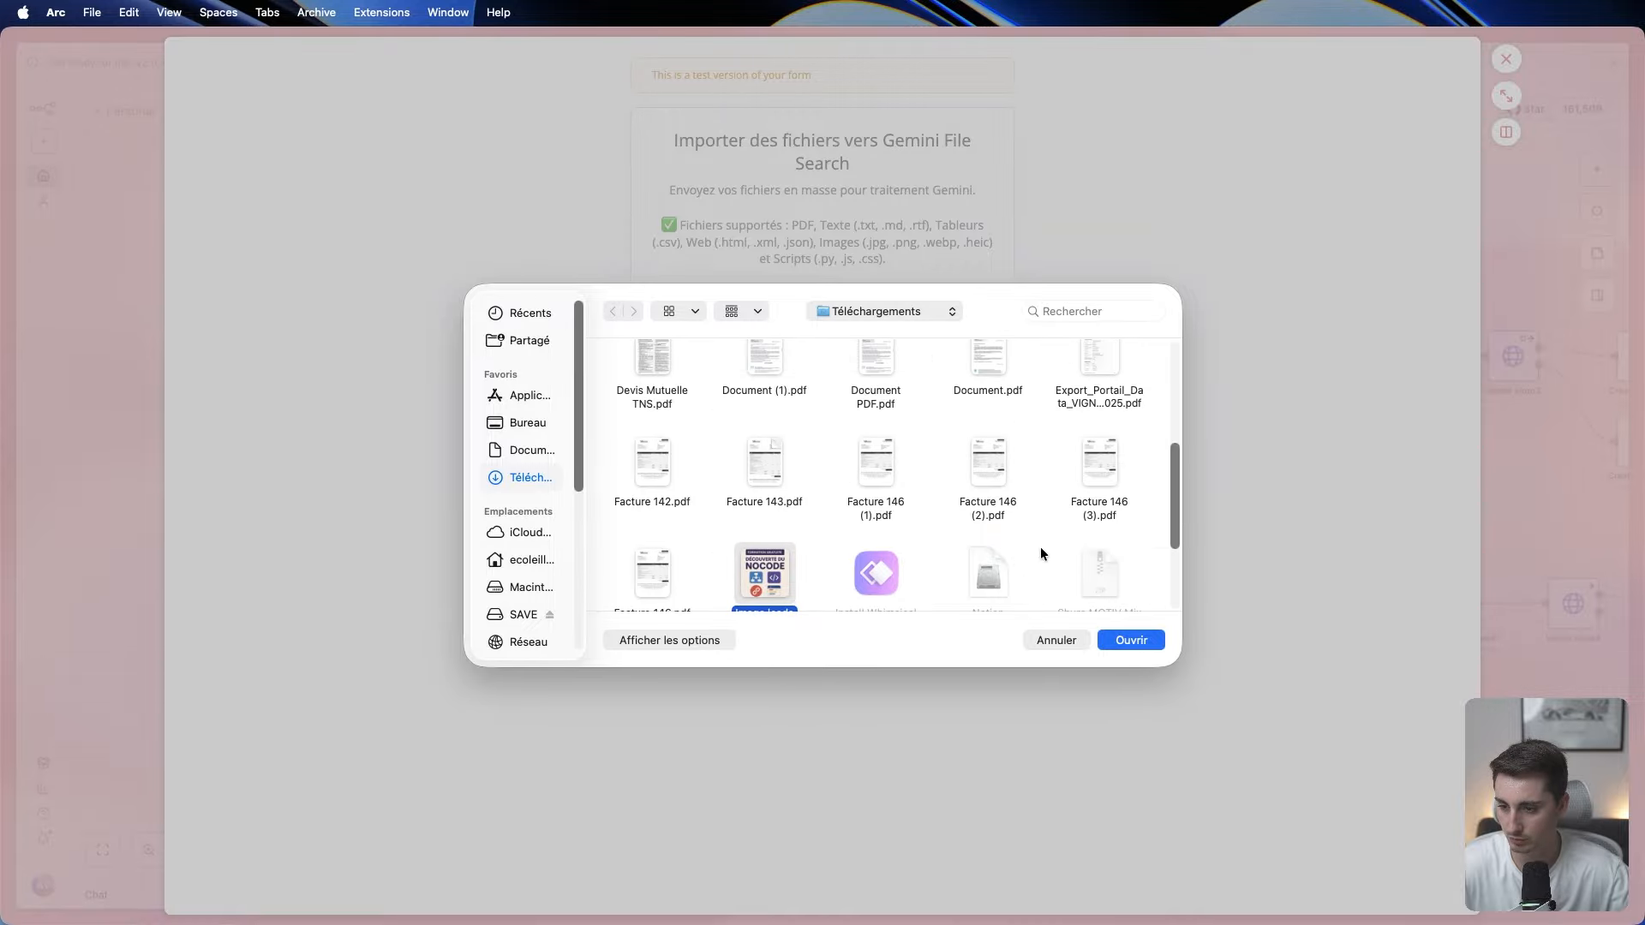
pyautogui.click(1127, 641)
# Submit the file import form and close its preview once the response is recorded.
pyautogui.click(822, 413)
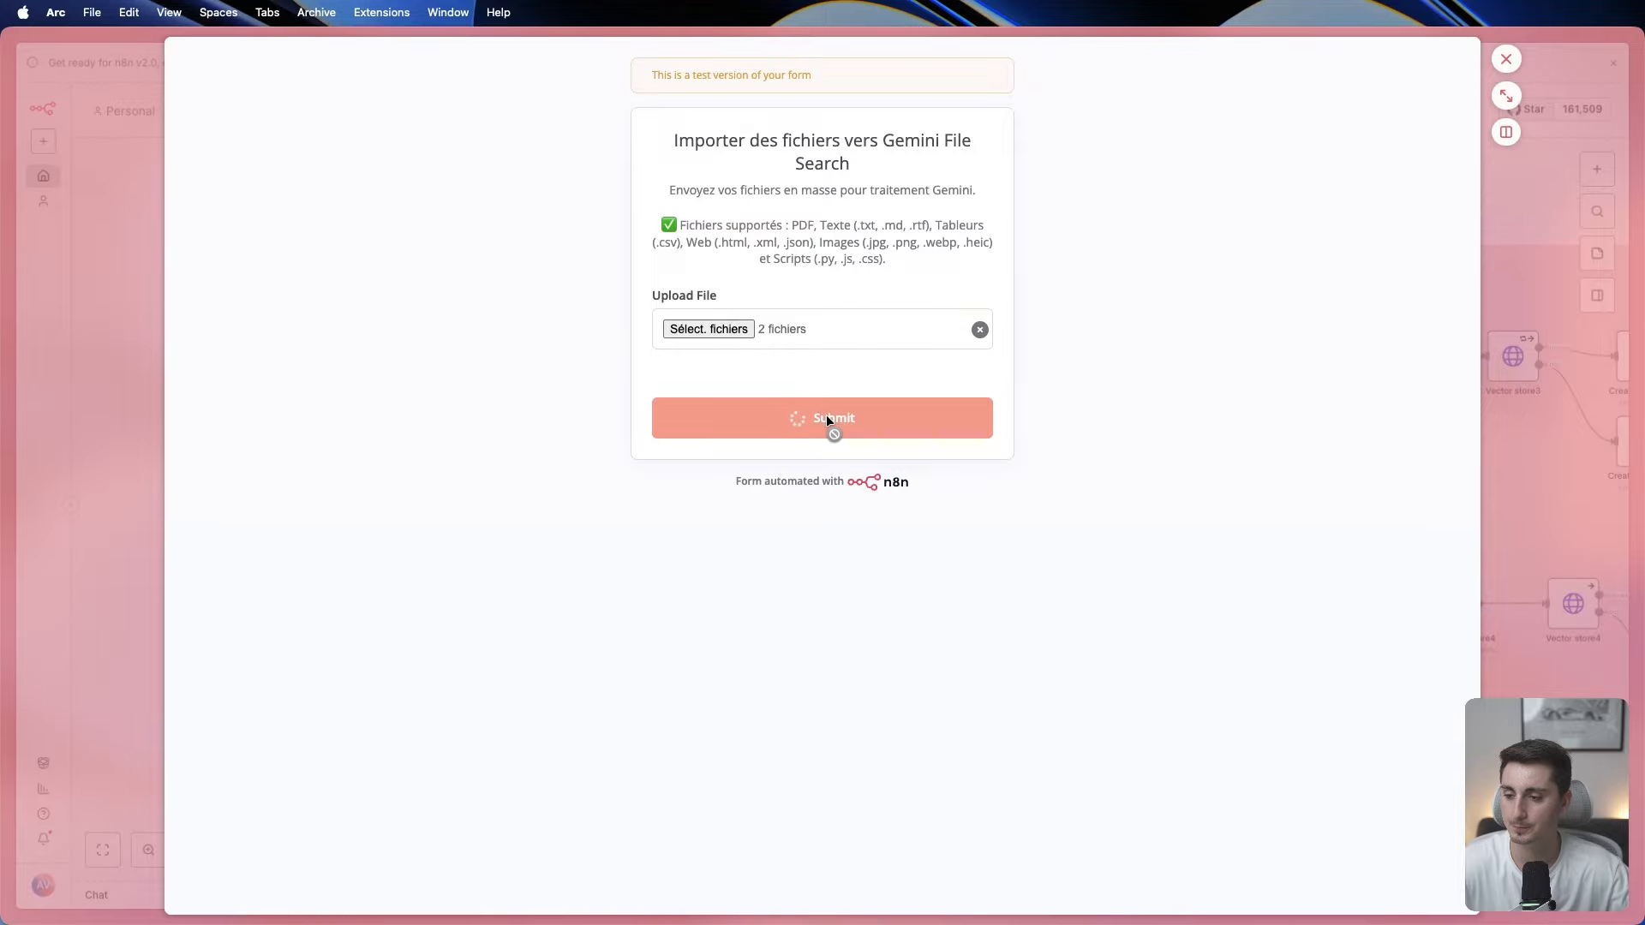
pyautogui.moveTo(5, 360)
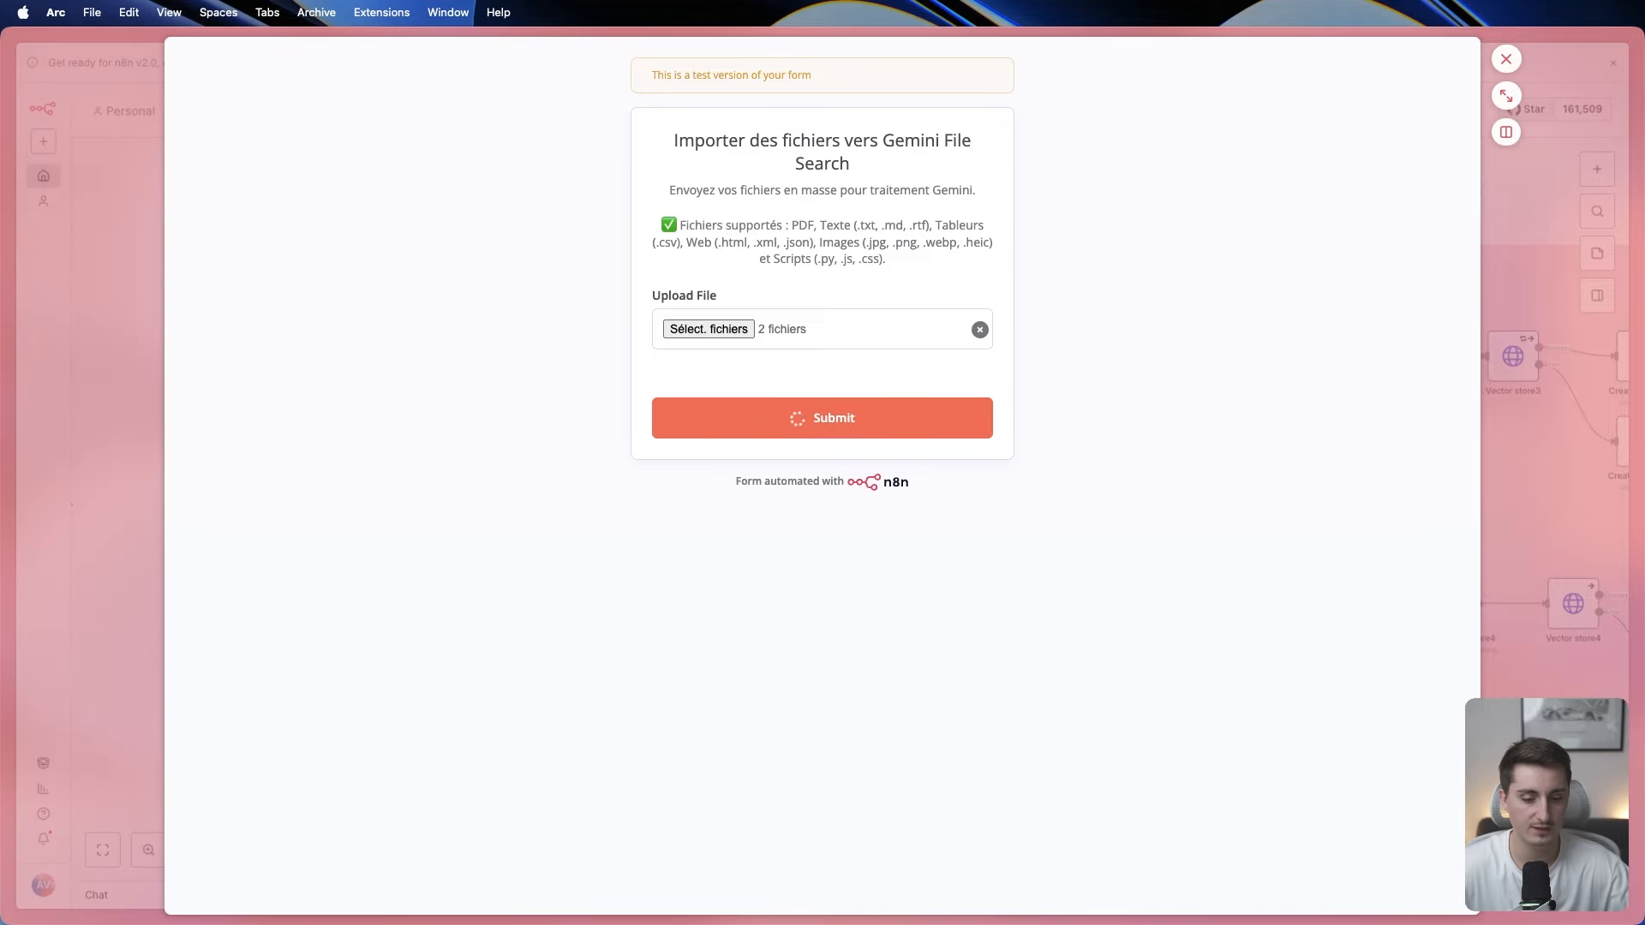
pyautogui.press('super+Tab')
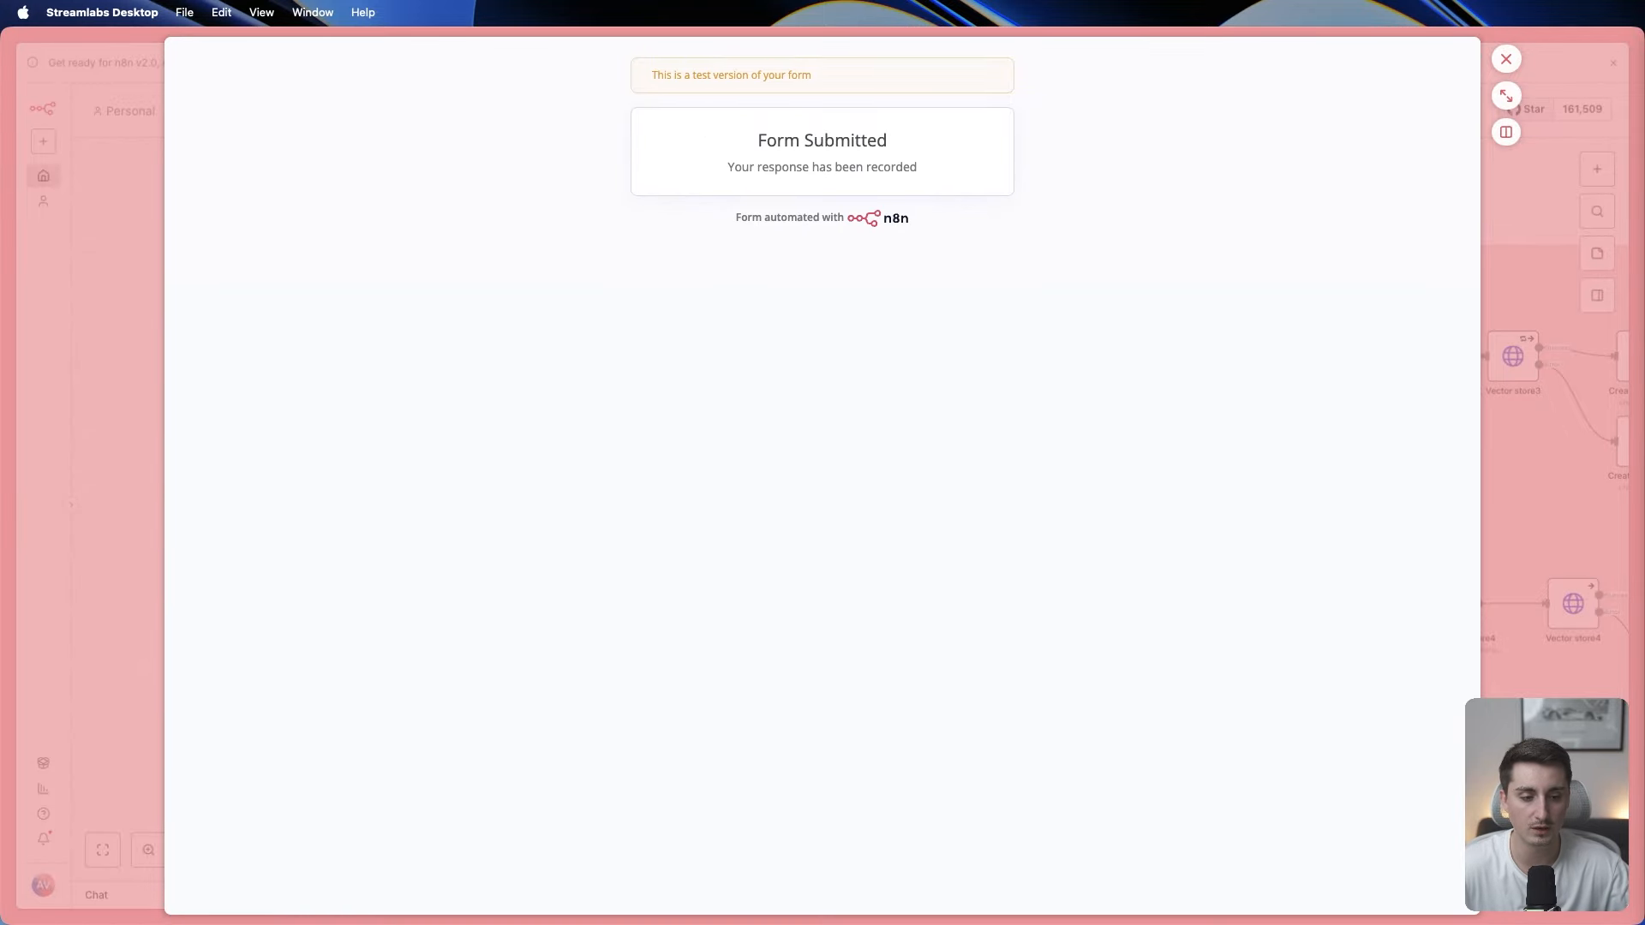
pyautogui.click(716, 341)
pyautogui.click(1507, 60)
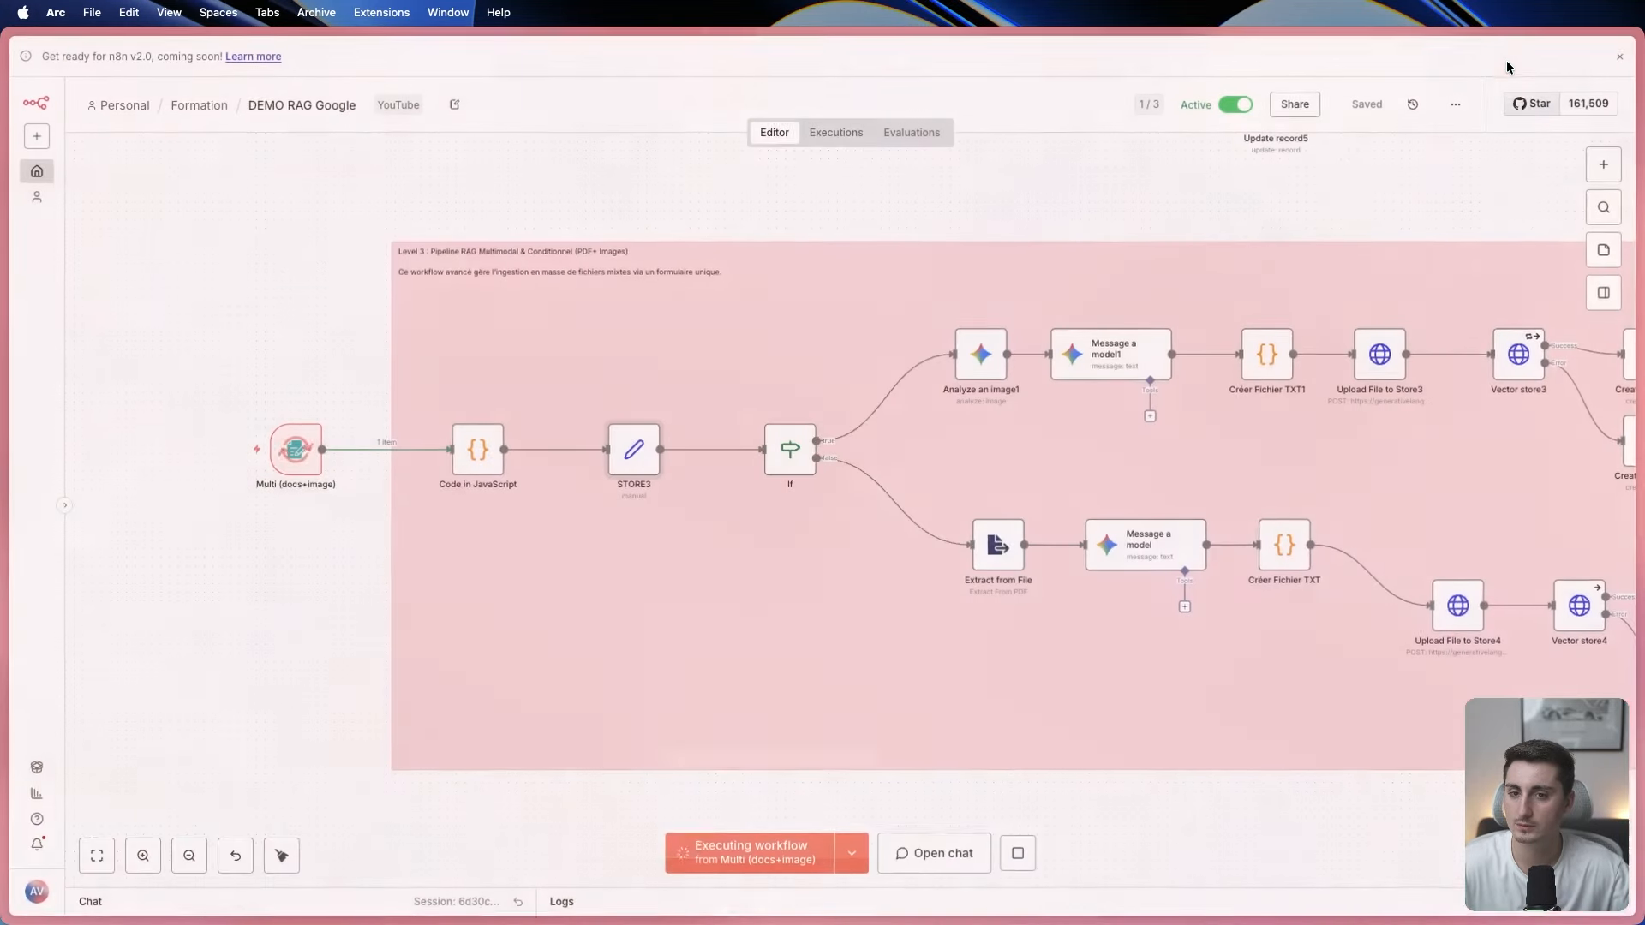
# Inspect how the Code in JavaScript node splits the uploaded files into output items, closing the node when done.
pyautogui.moveTo(315, 541); pyautogui.dragTo(275, 527)
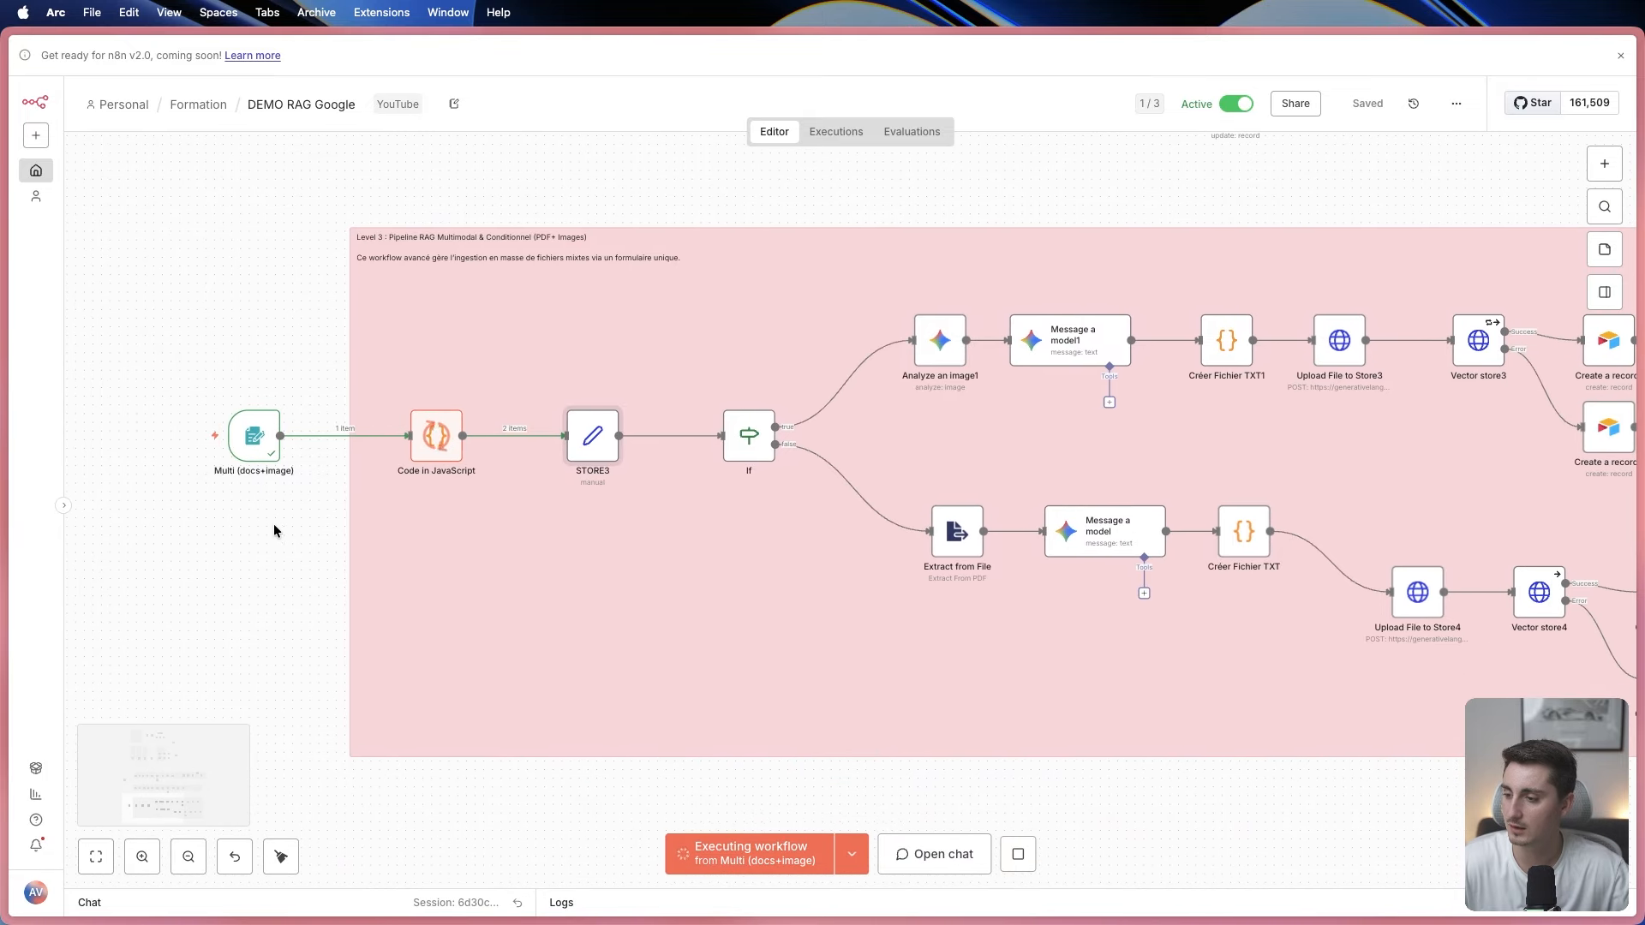
pyautogui.doubleClick(435, 440)
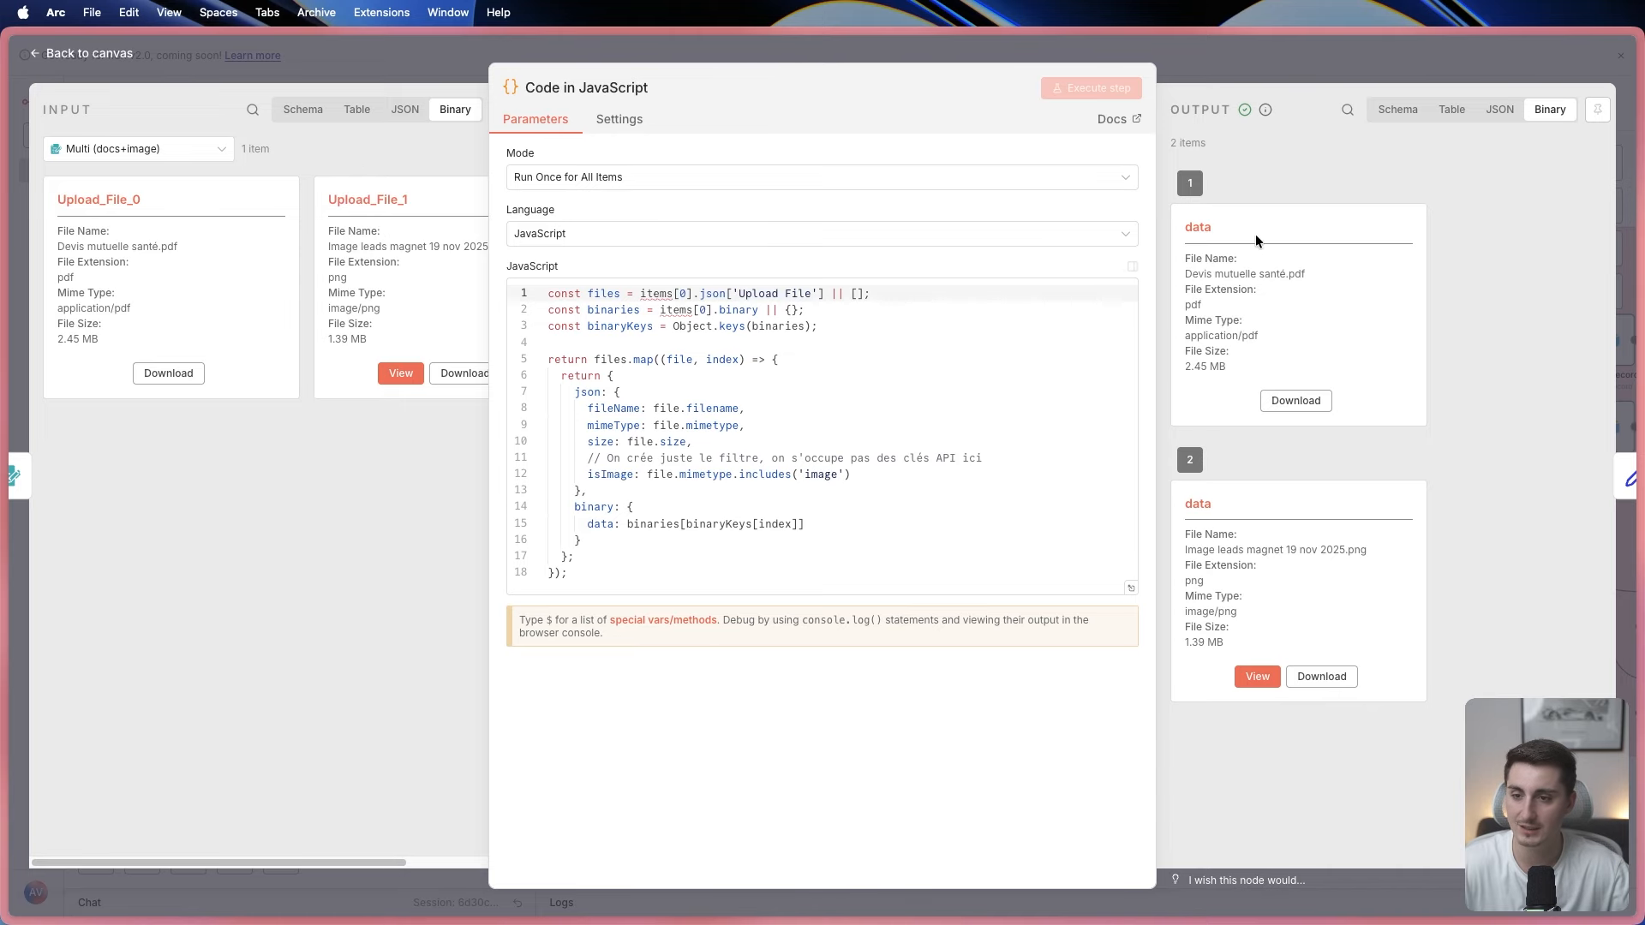
pyautogui.moveTo(1164, 145); pyautogui.dragTo(1221, 163)
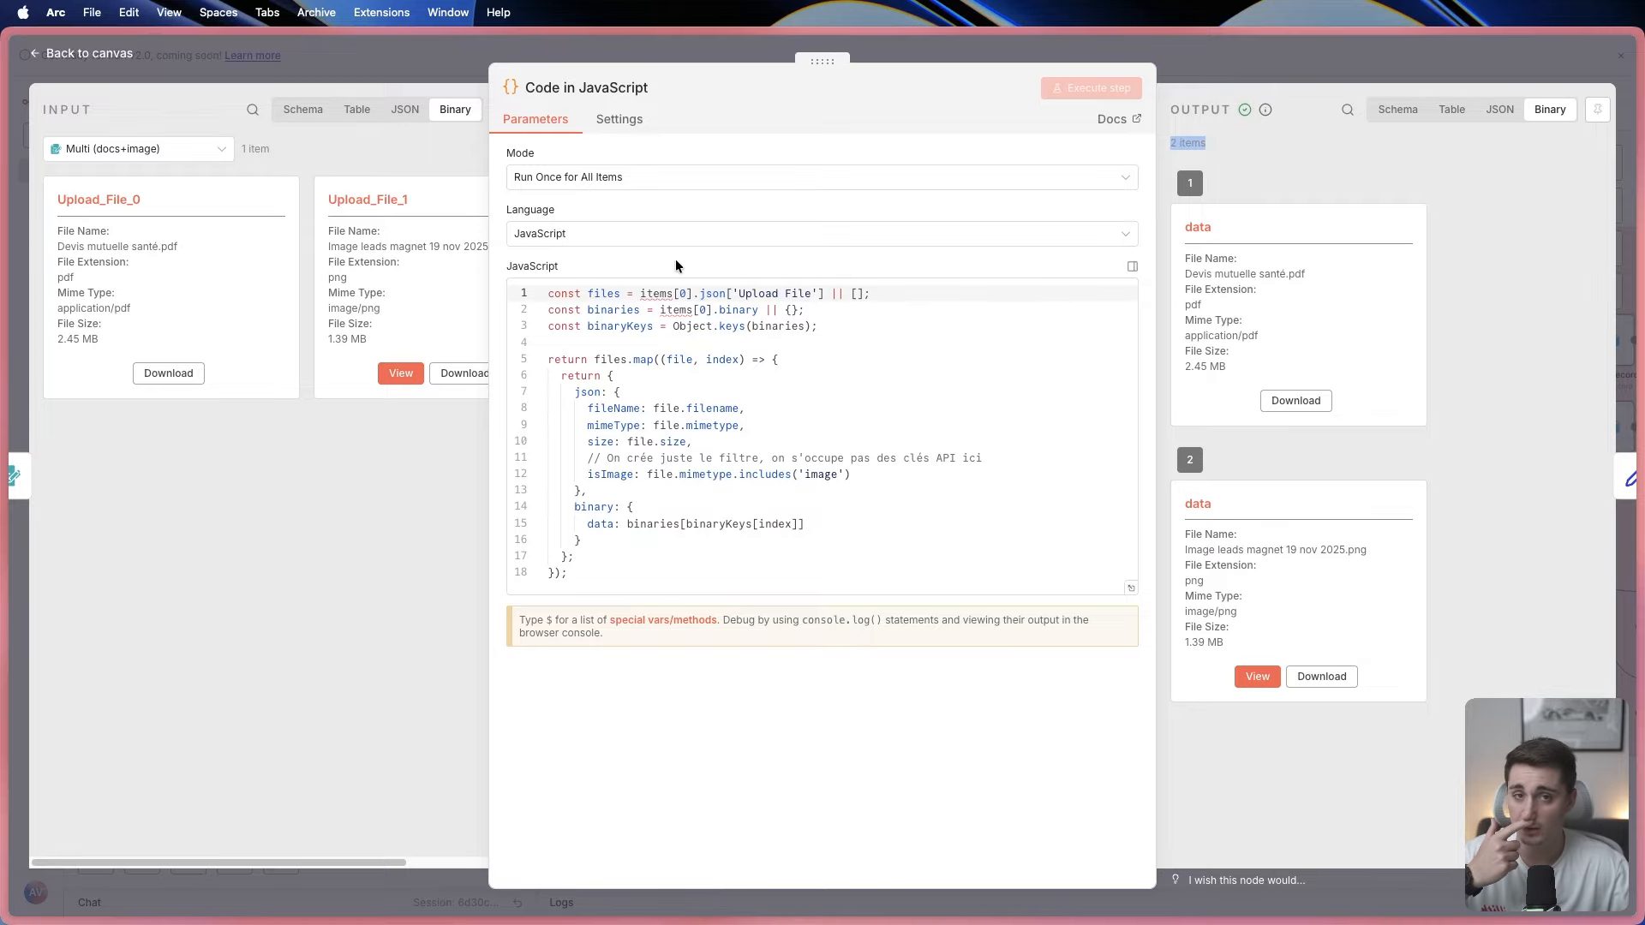
pyautogui.click(395, 59)
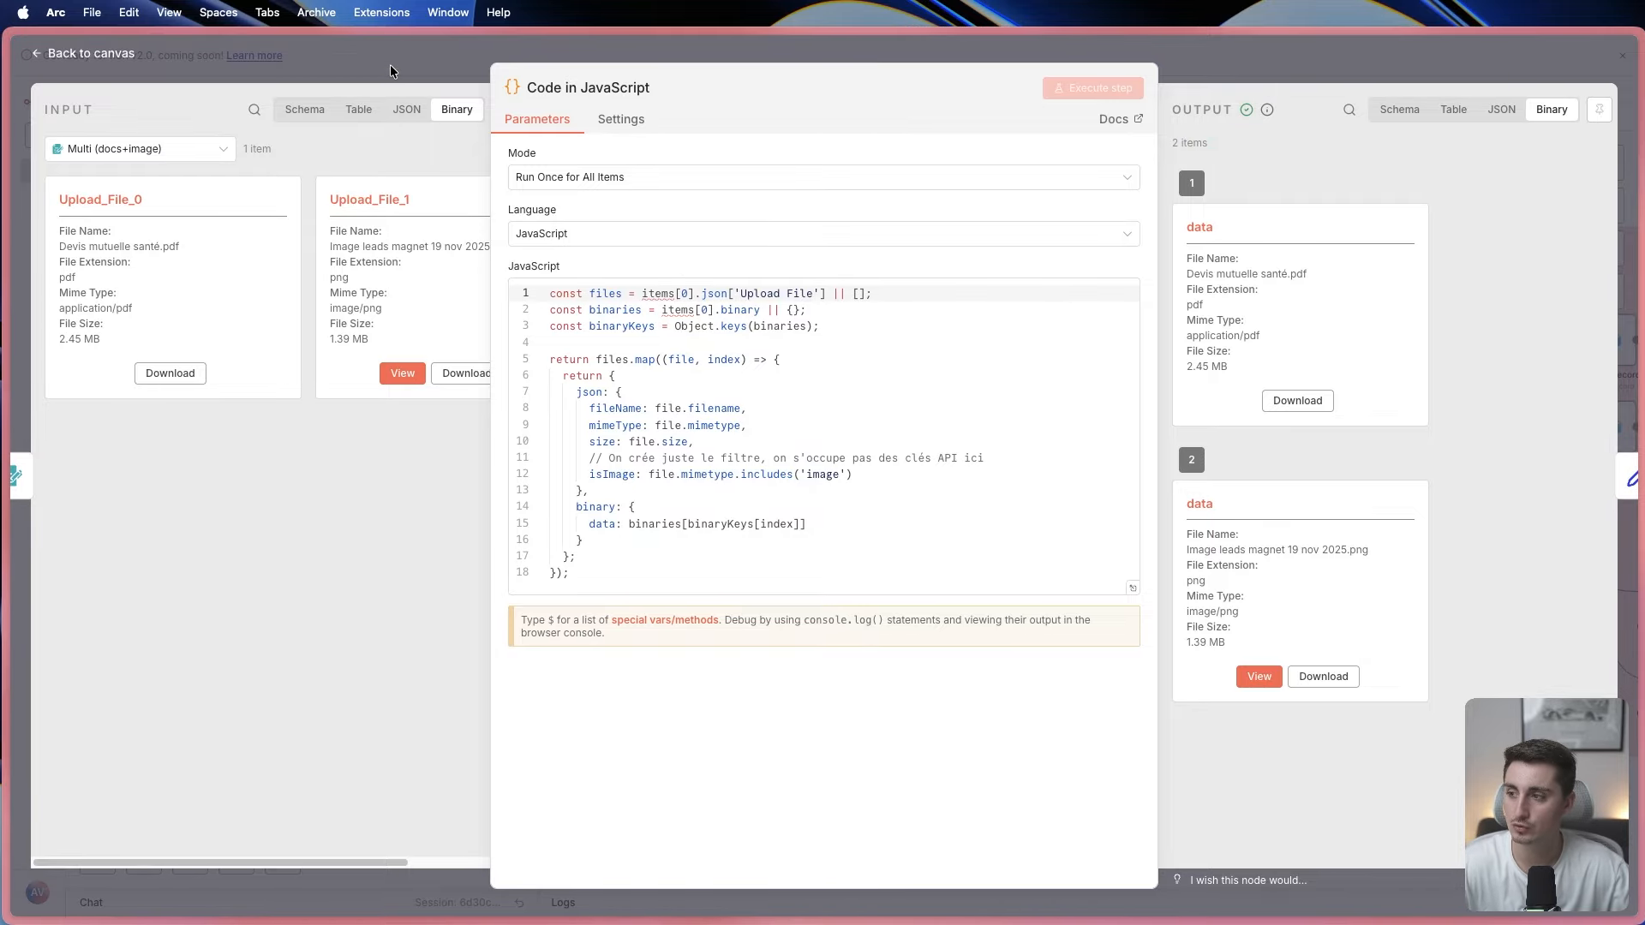
pyautogui.click(391, 71)
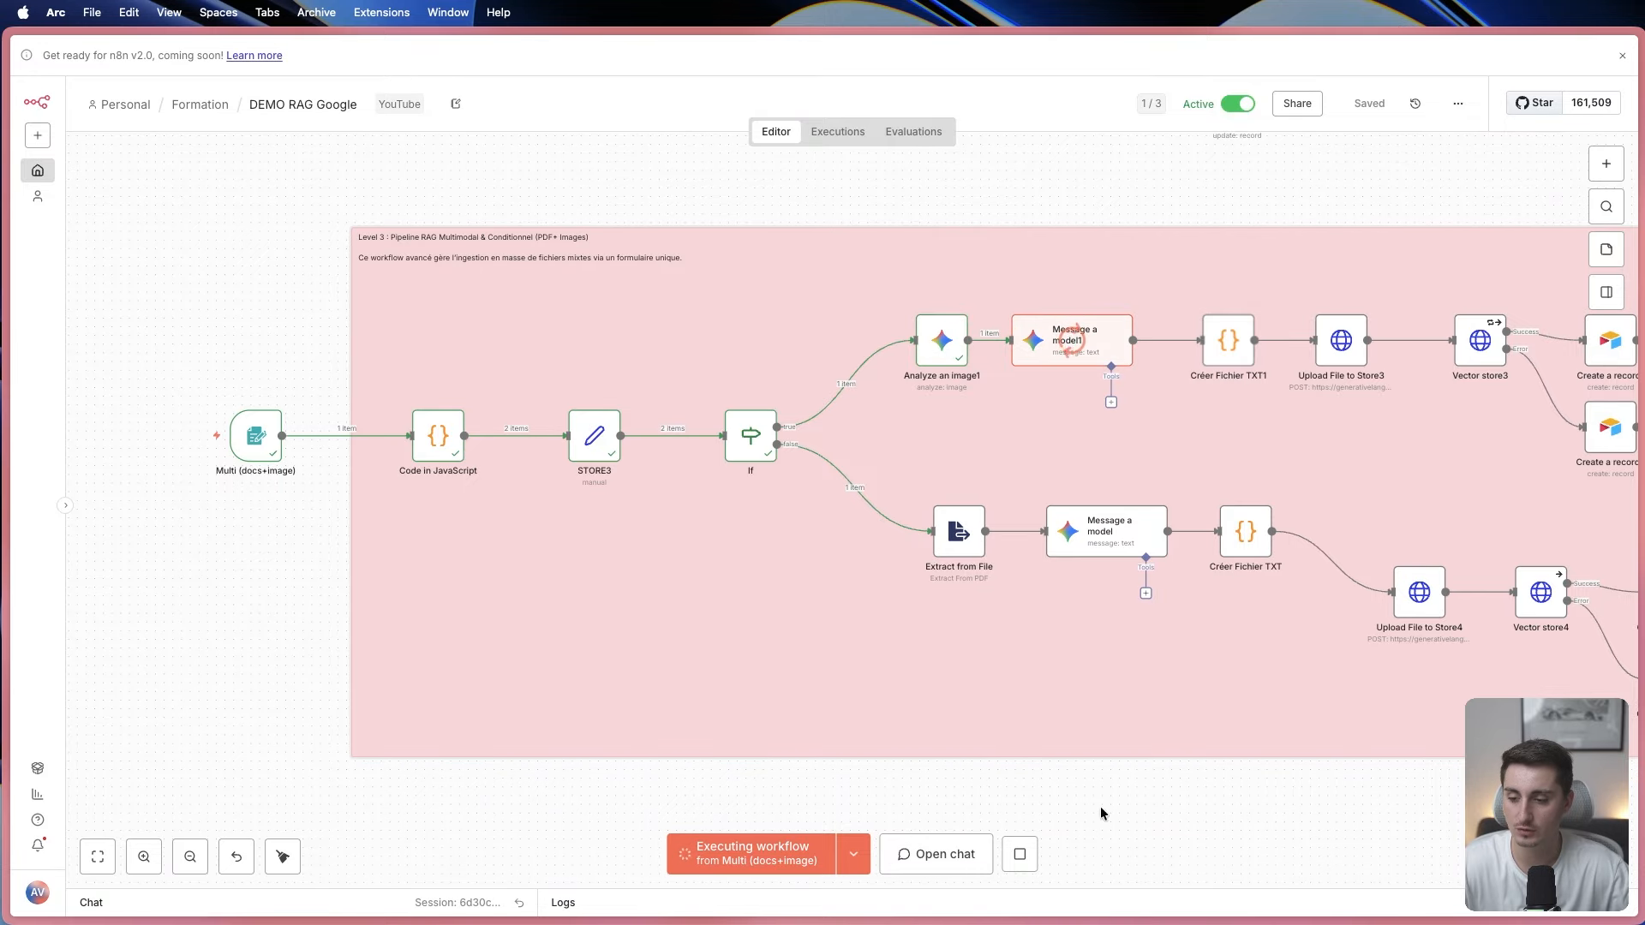
# Review the file formats offered as operations in the PDF branch's Extract from File node, leaving the operation as is.
pyautogui.moveTo(1101, 812); pyautogui.dragTo(984, 801)
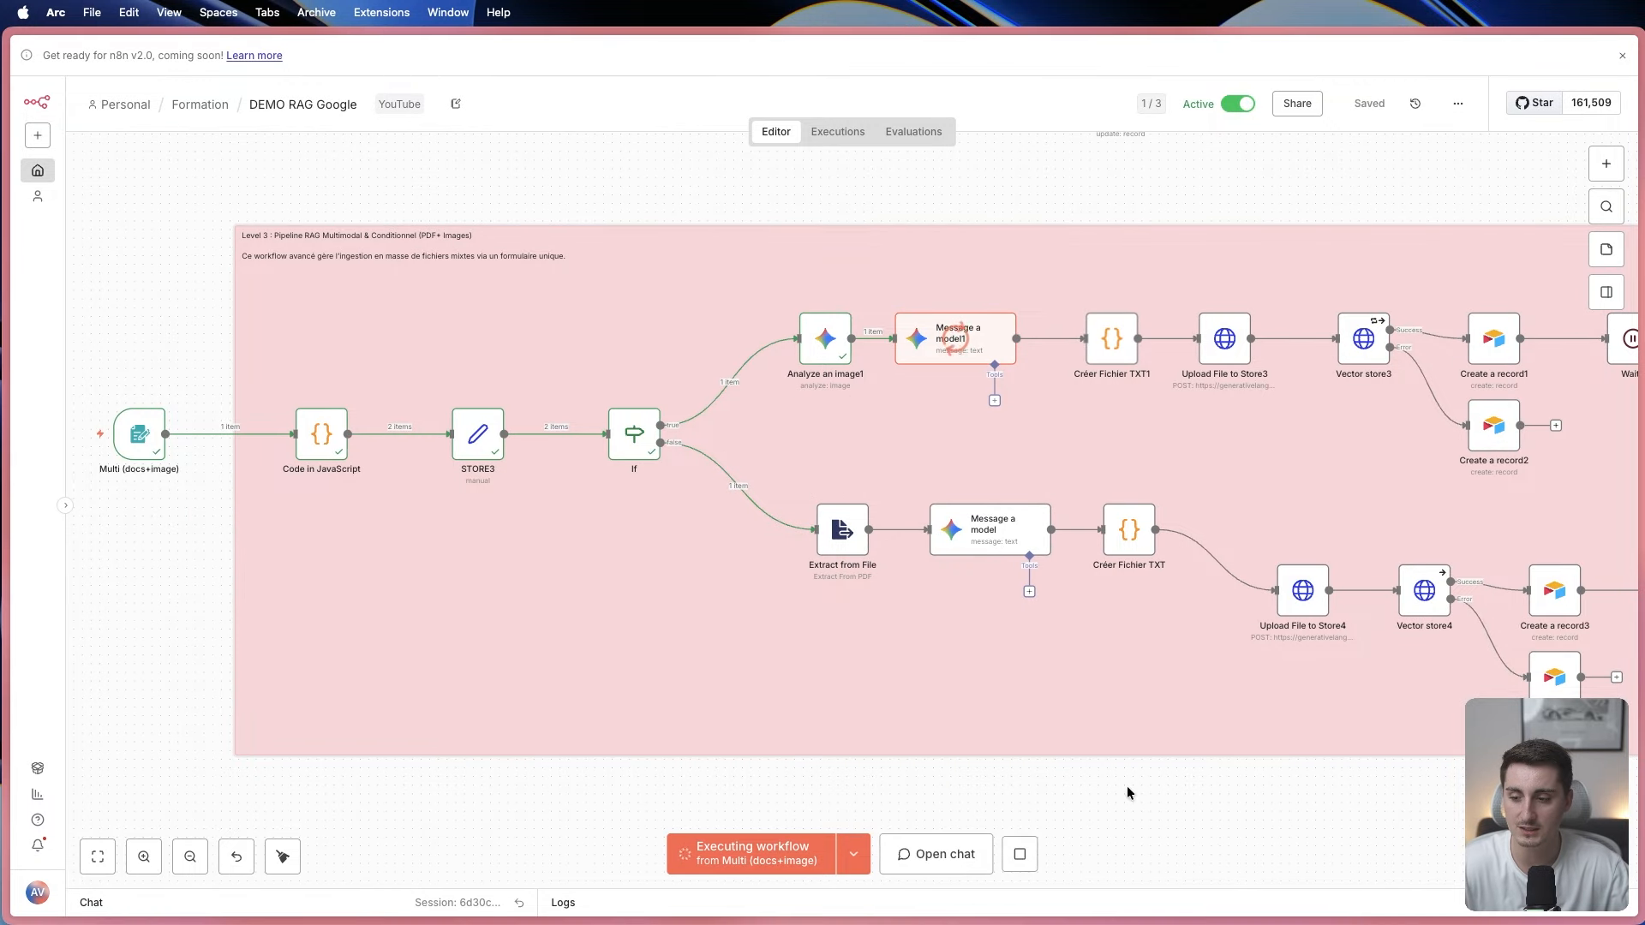
pyautogui.hscroll(3, 1125, 787)
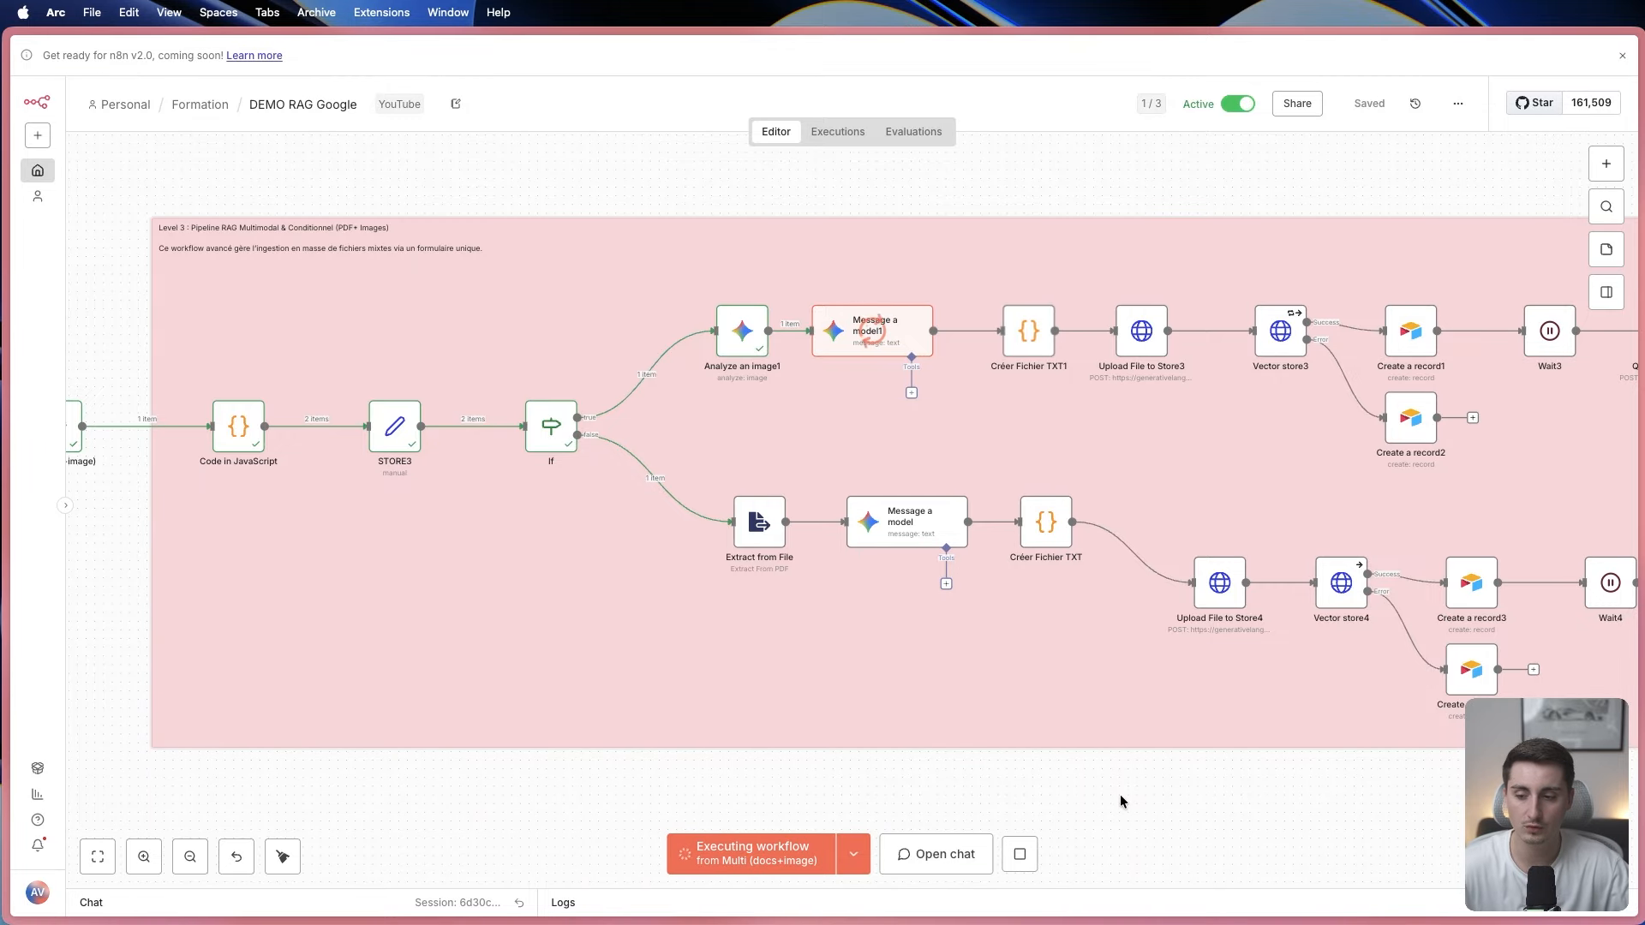
pyautogui.doubleClick(768, 524)
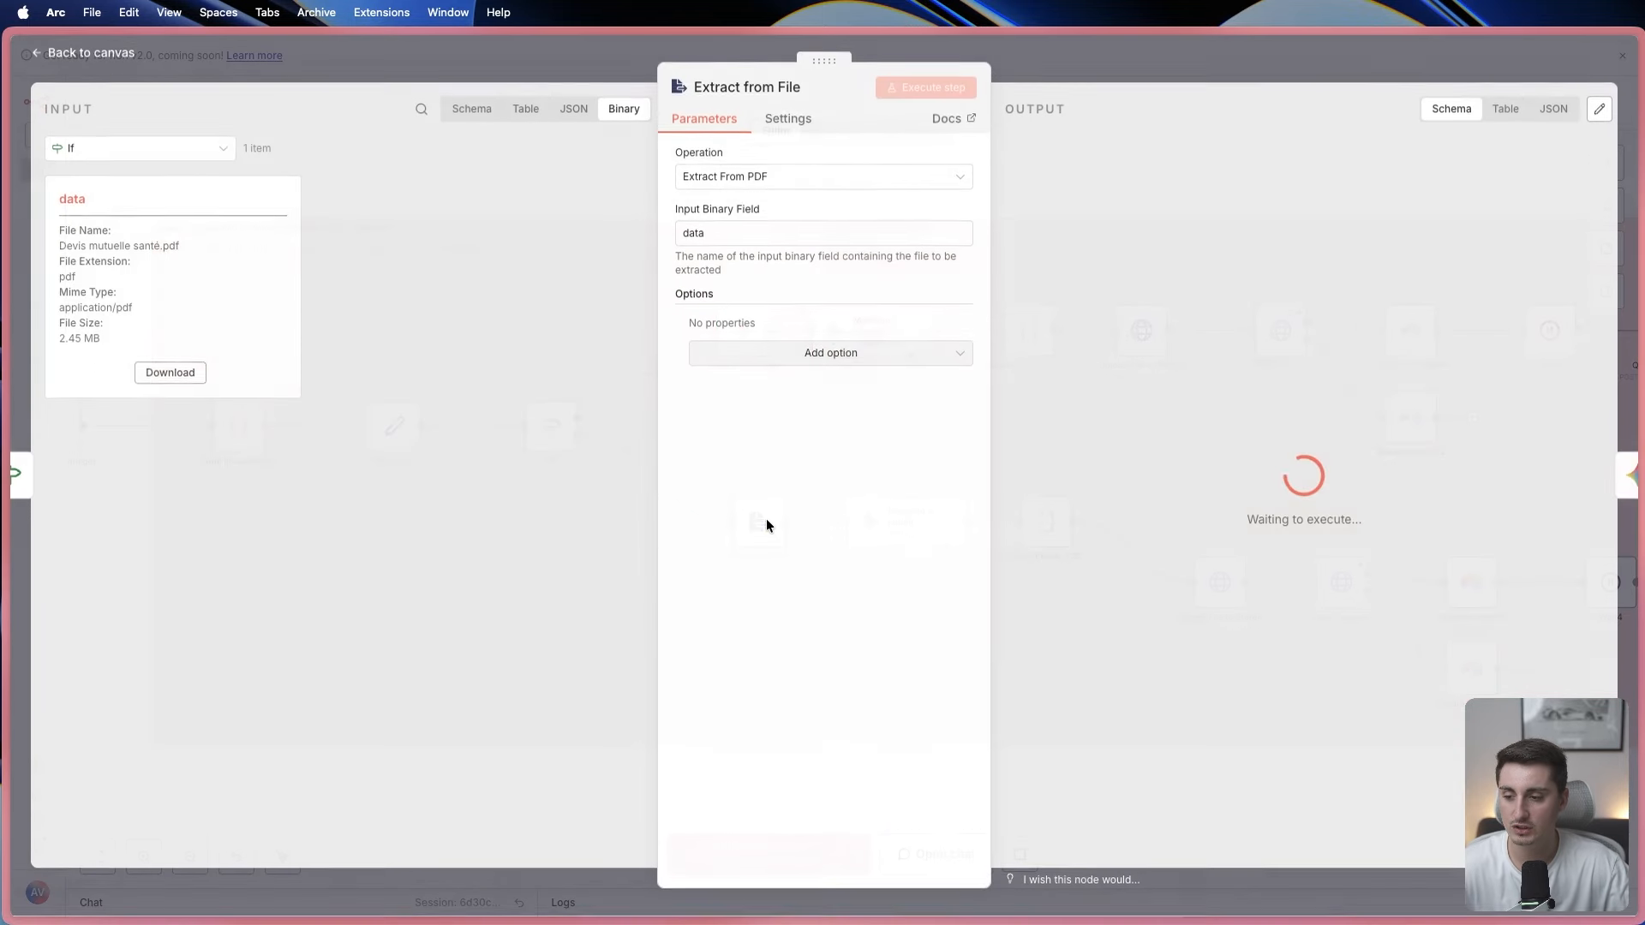
pyautogui.click(764, 177)
pyautogui.scroll(1, 800, 393)
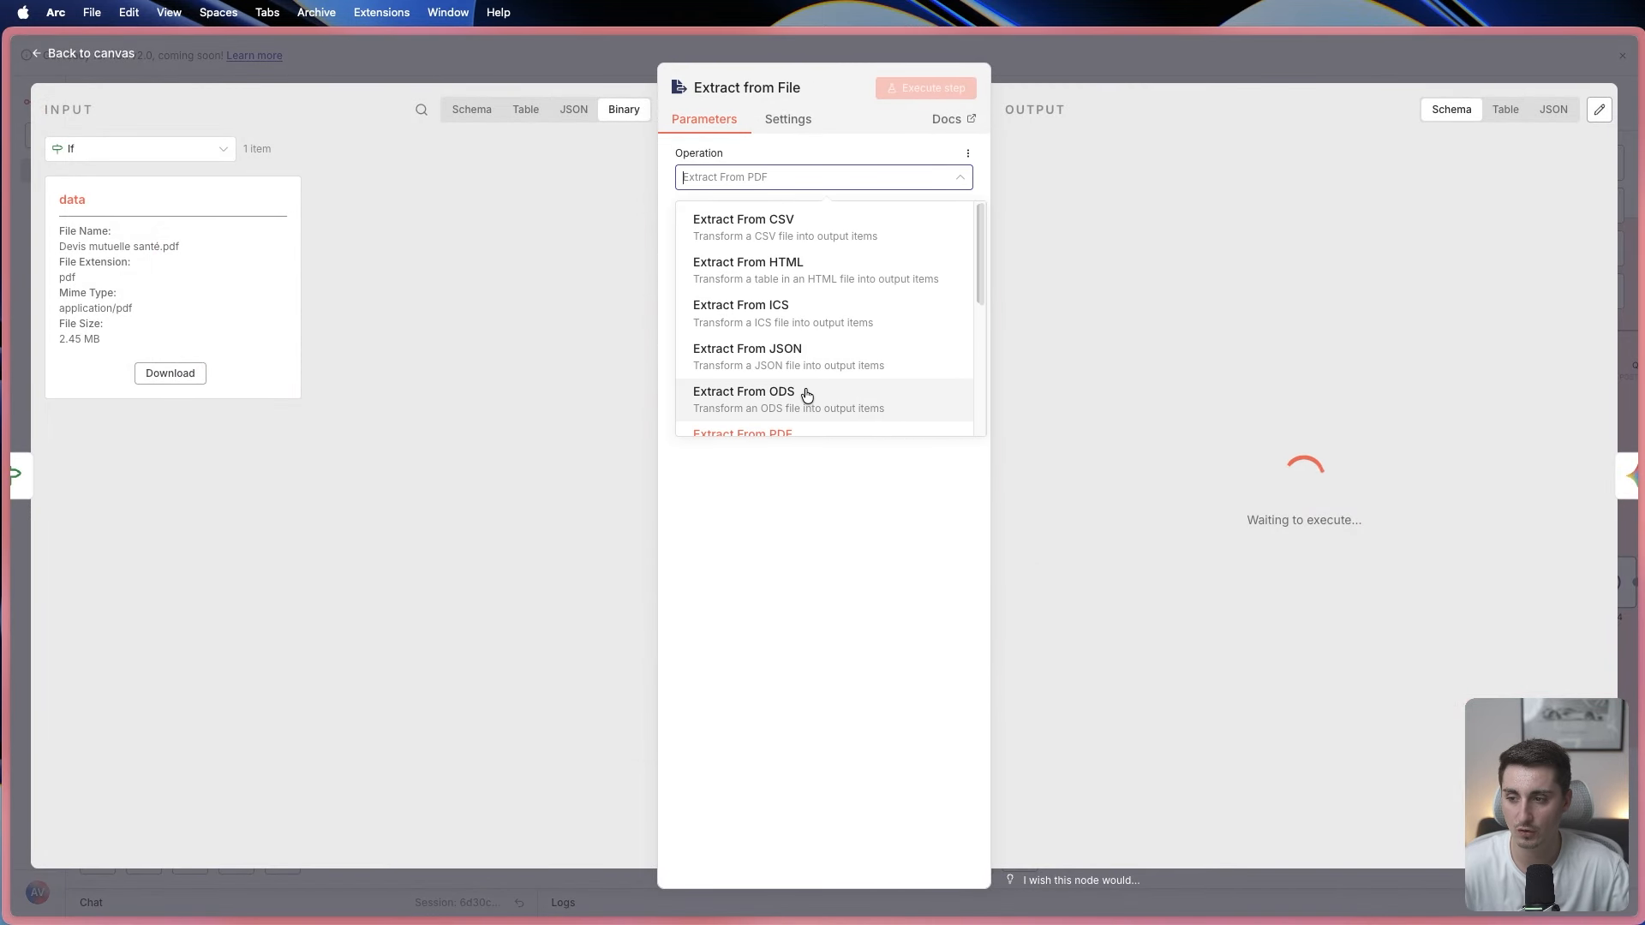
pyautogui.scroll(-5, 830, 397)
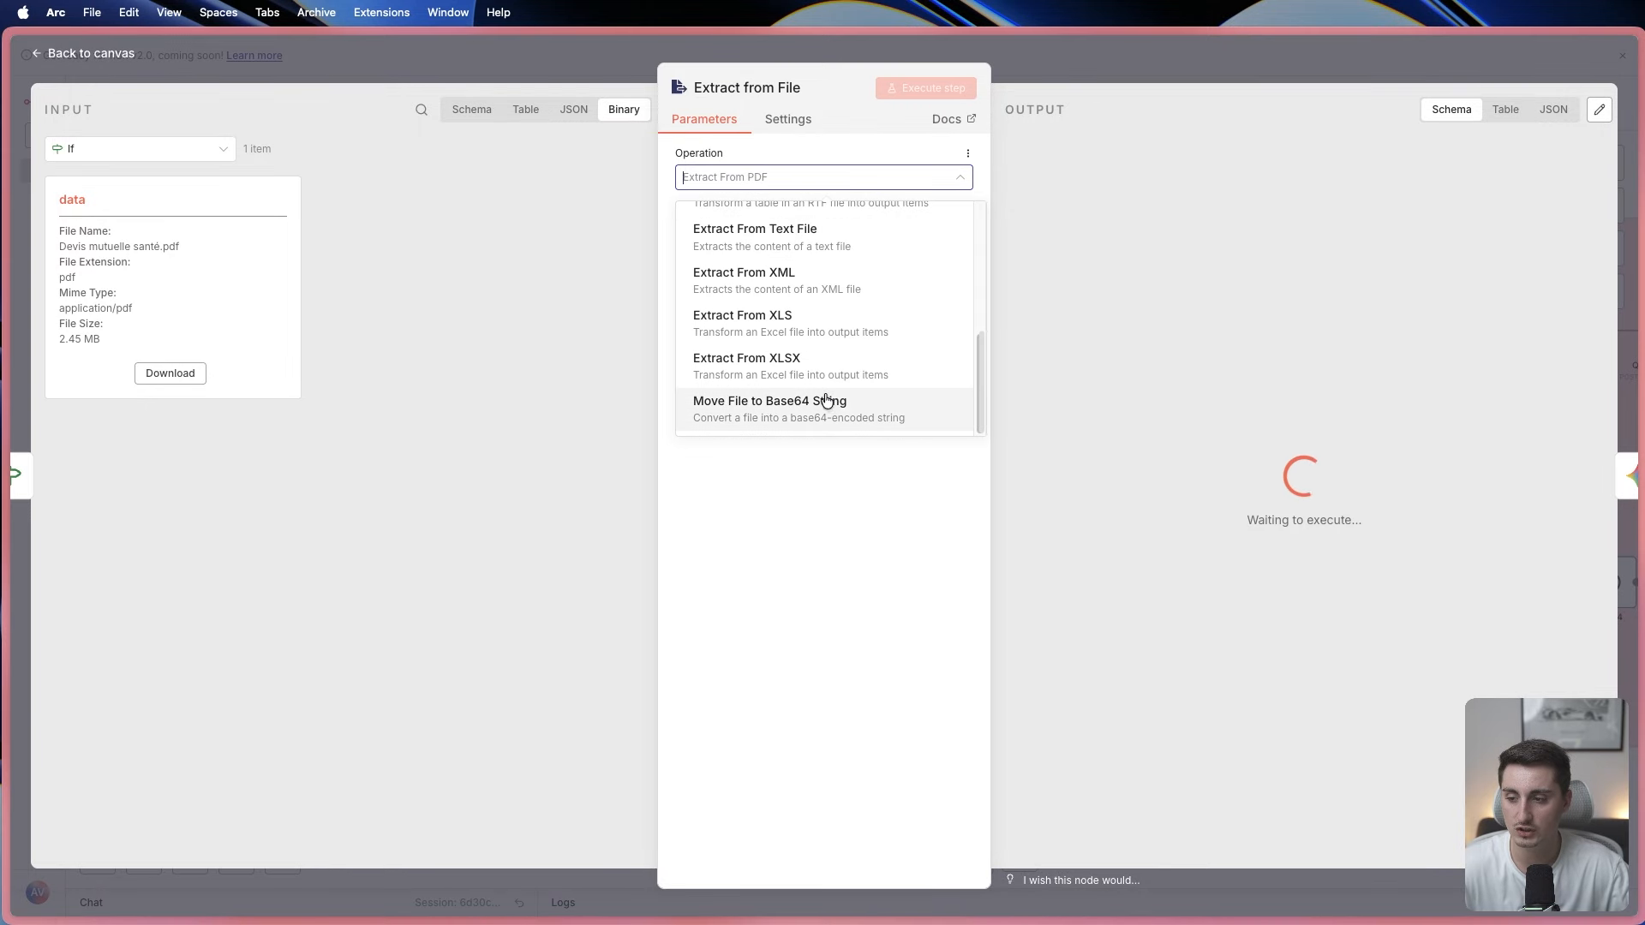
pyautogui.scroll(5, 814, 382)
pyautogui.click(562, 57)
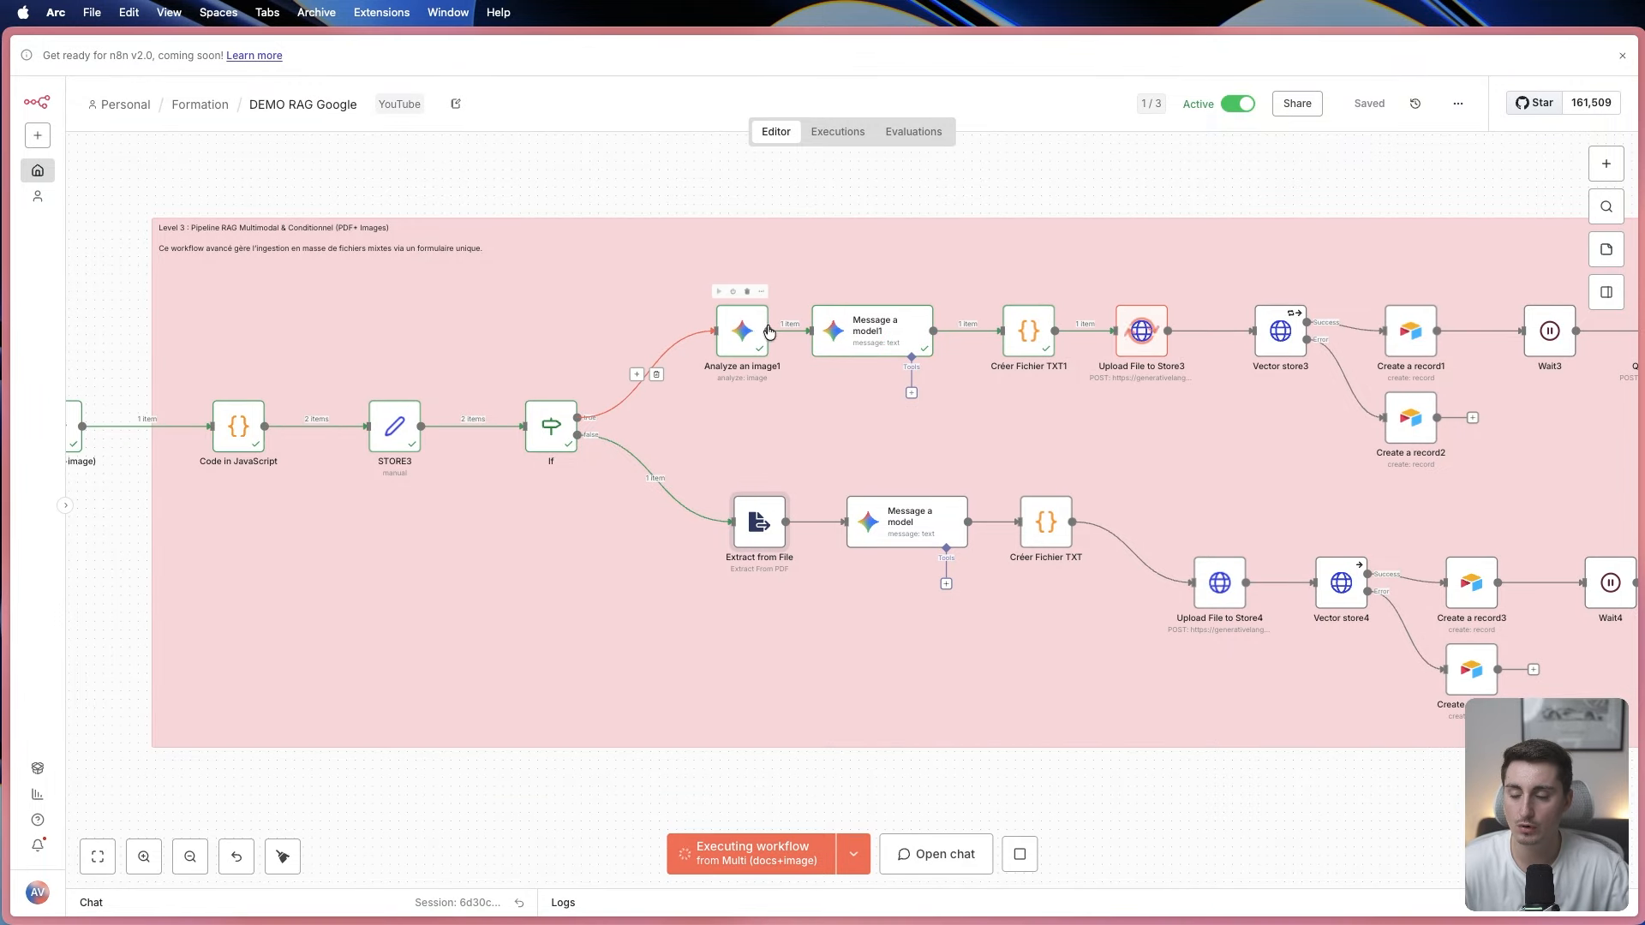
# Check the Message a model1 node's output and view the description_gemini.txt file produced by Créer Fichier TXT1.
pyautogui.doubleClick(895, 332)
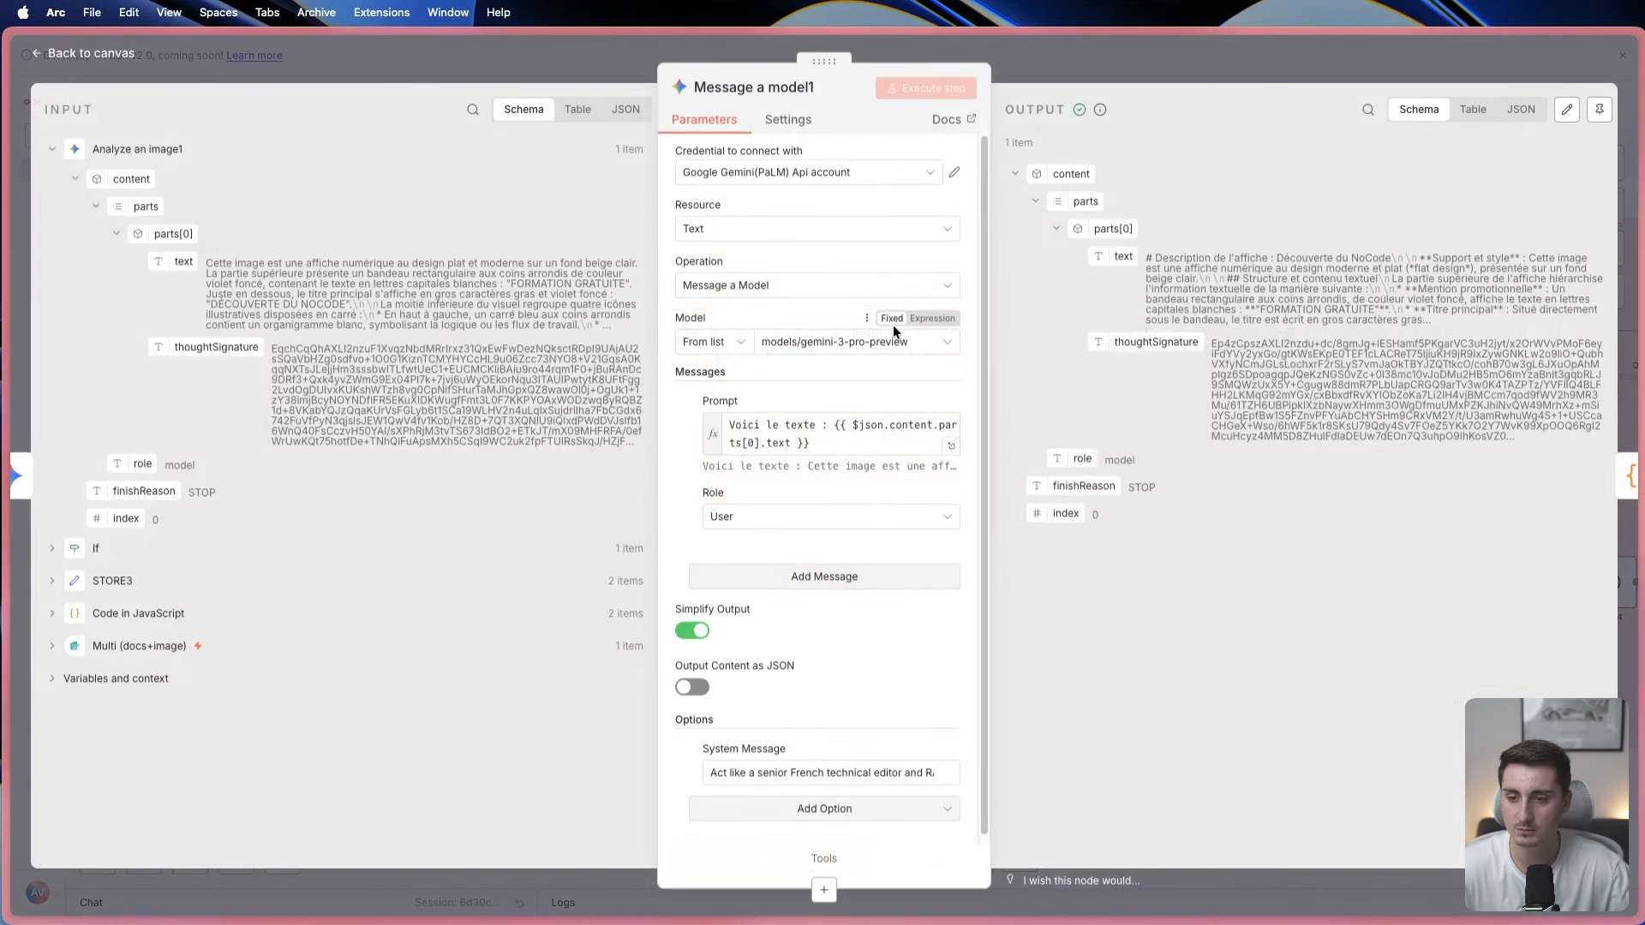
pyautogui.click(598, 41)
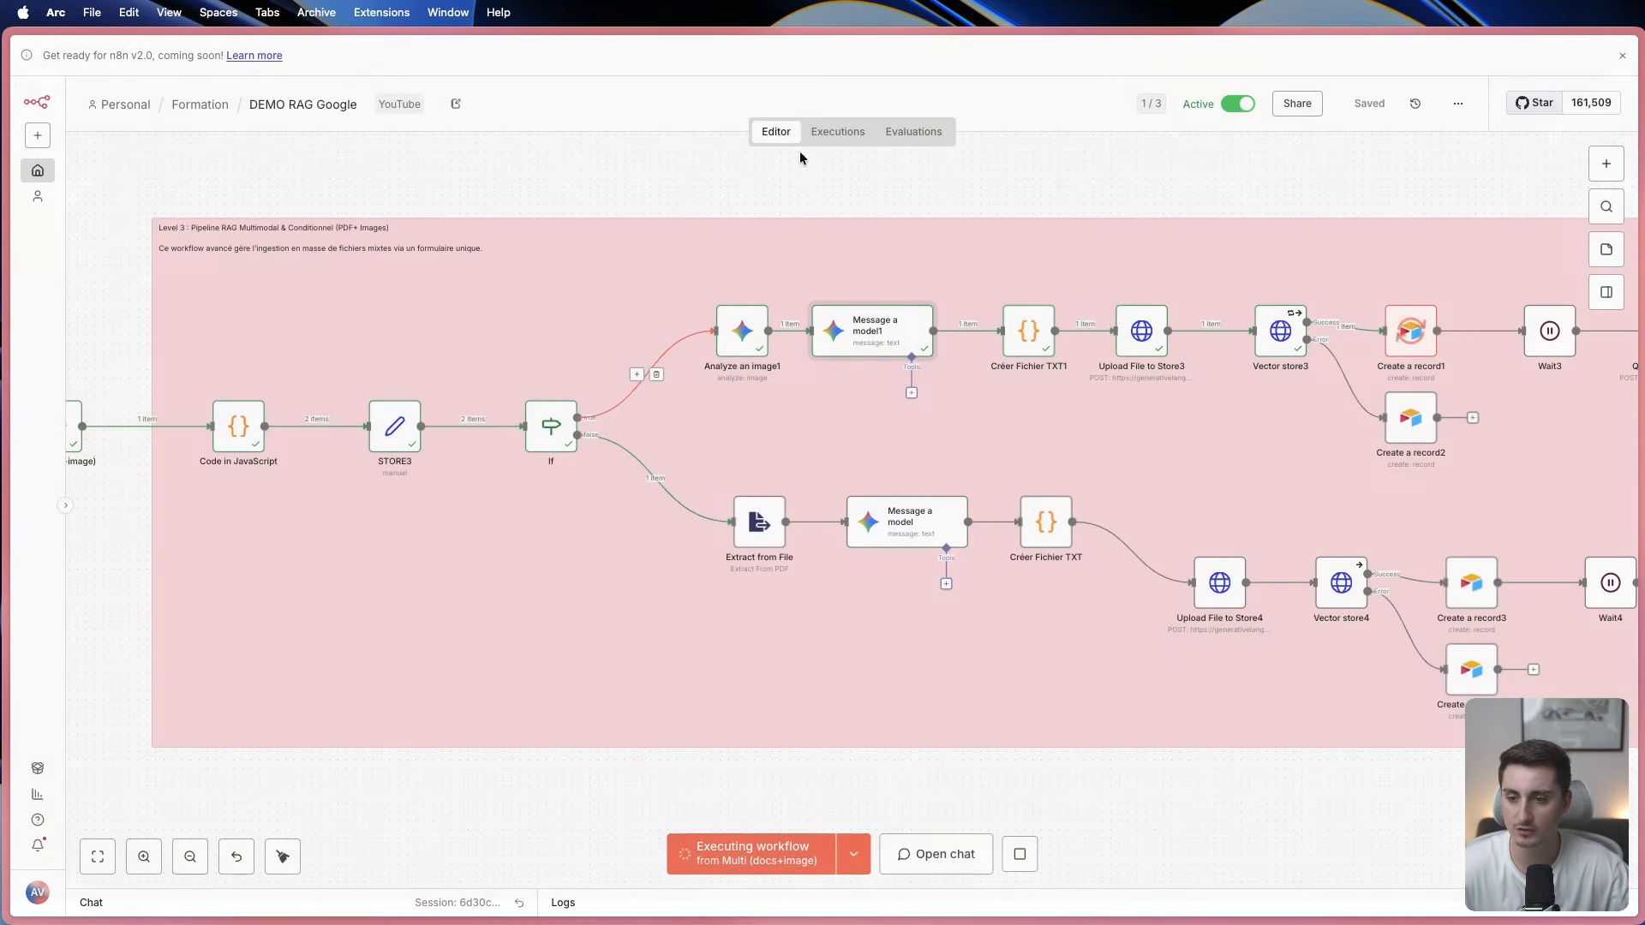
pyautogui.doubleClick(1031, 334)
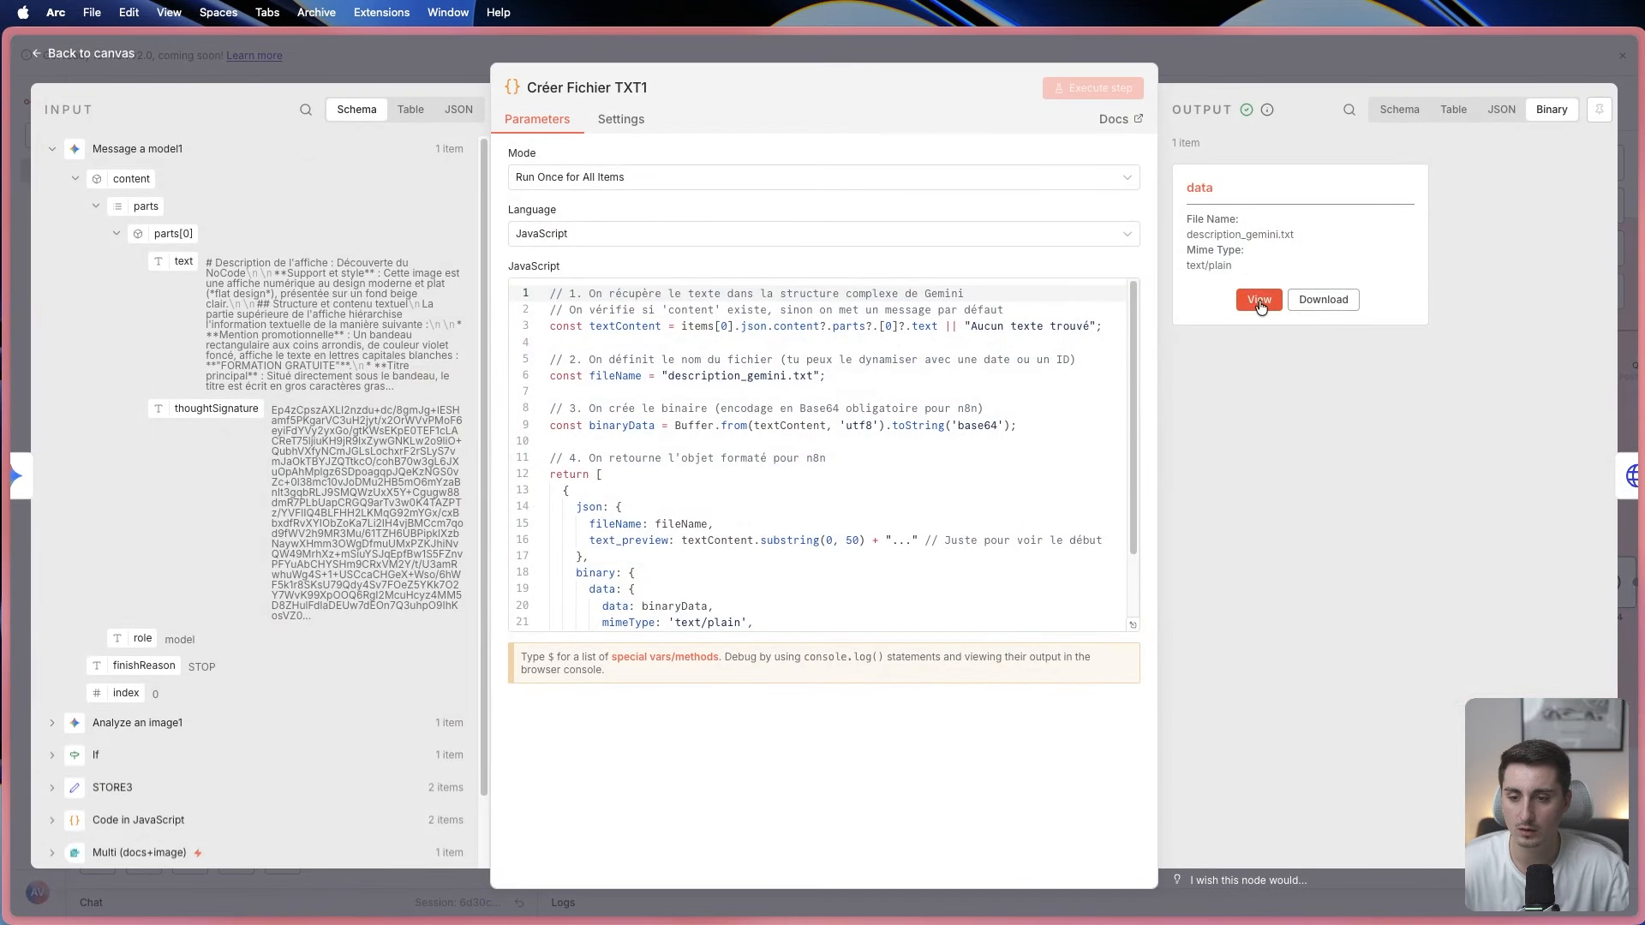
pyautogui.click(1258, 299)
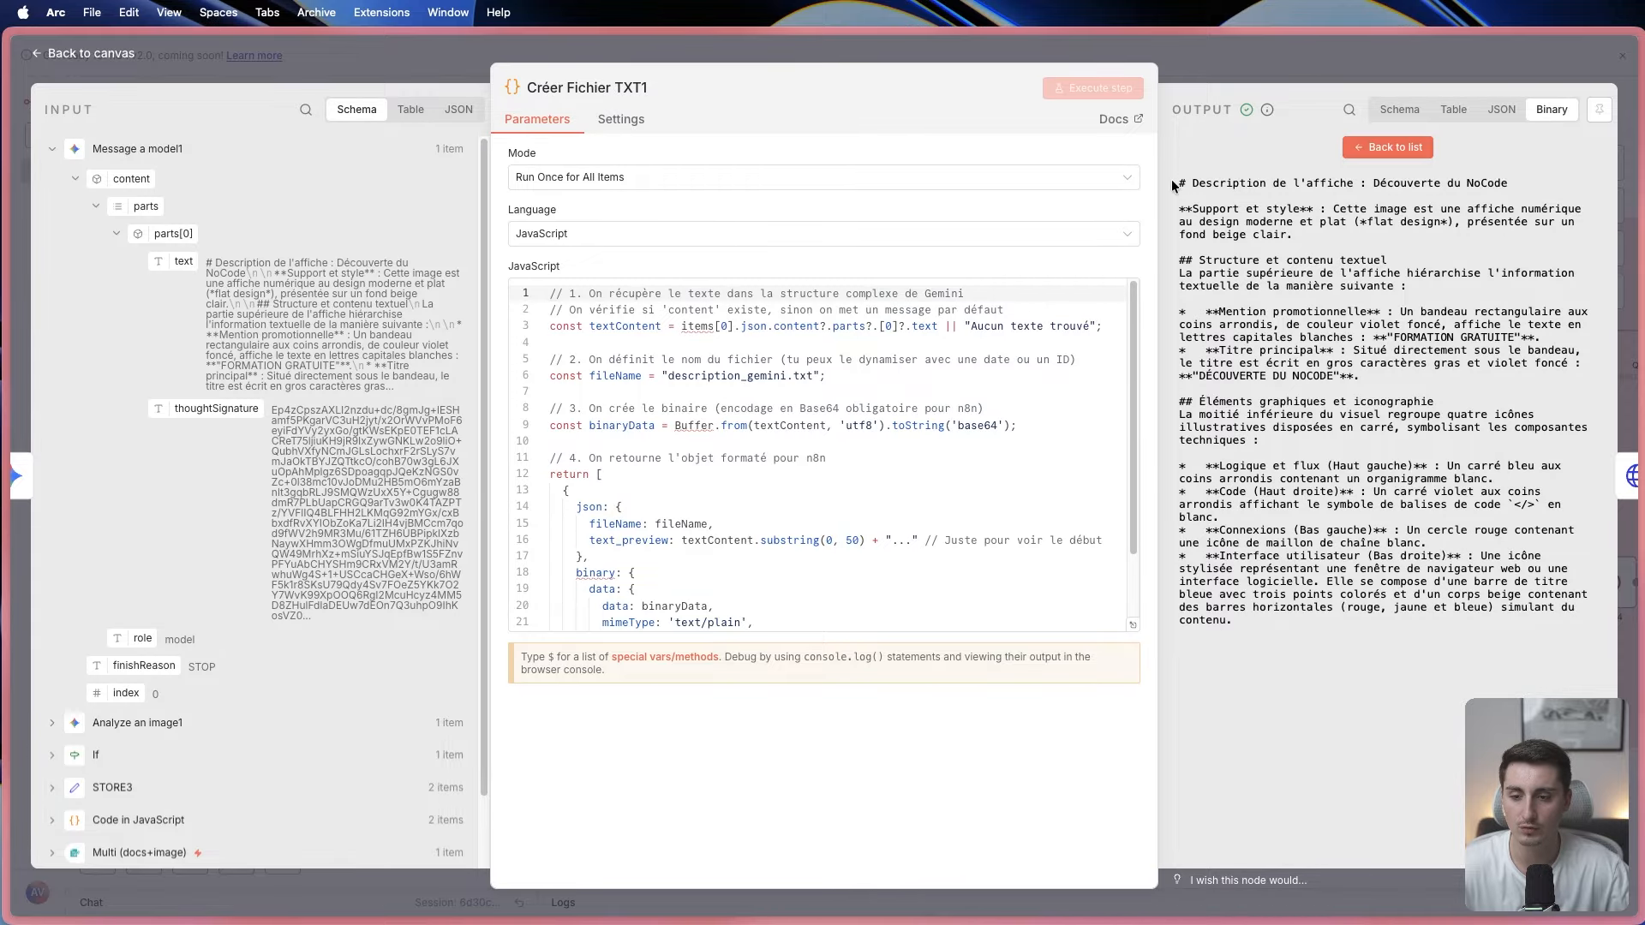
# Read through the generated description's title and section headings in Créer Fichier TXT1, closing the node when done.
pyautogui.moveTo(1178, 181); pyautogui.dragTo(1289, 619)
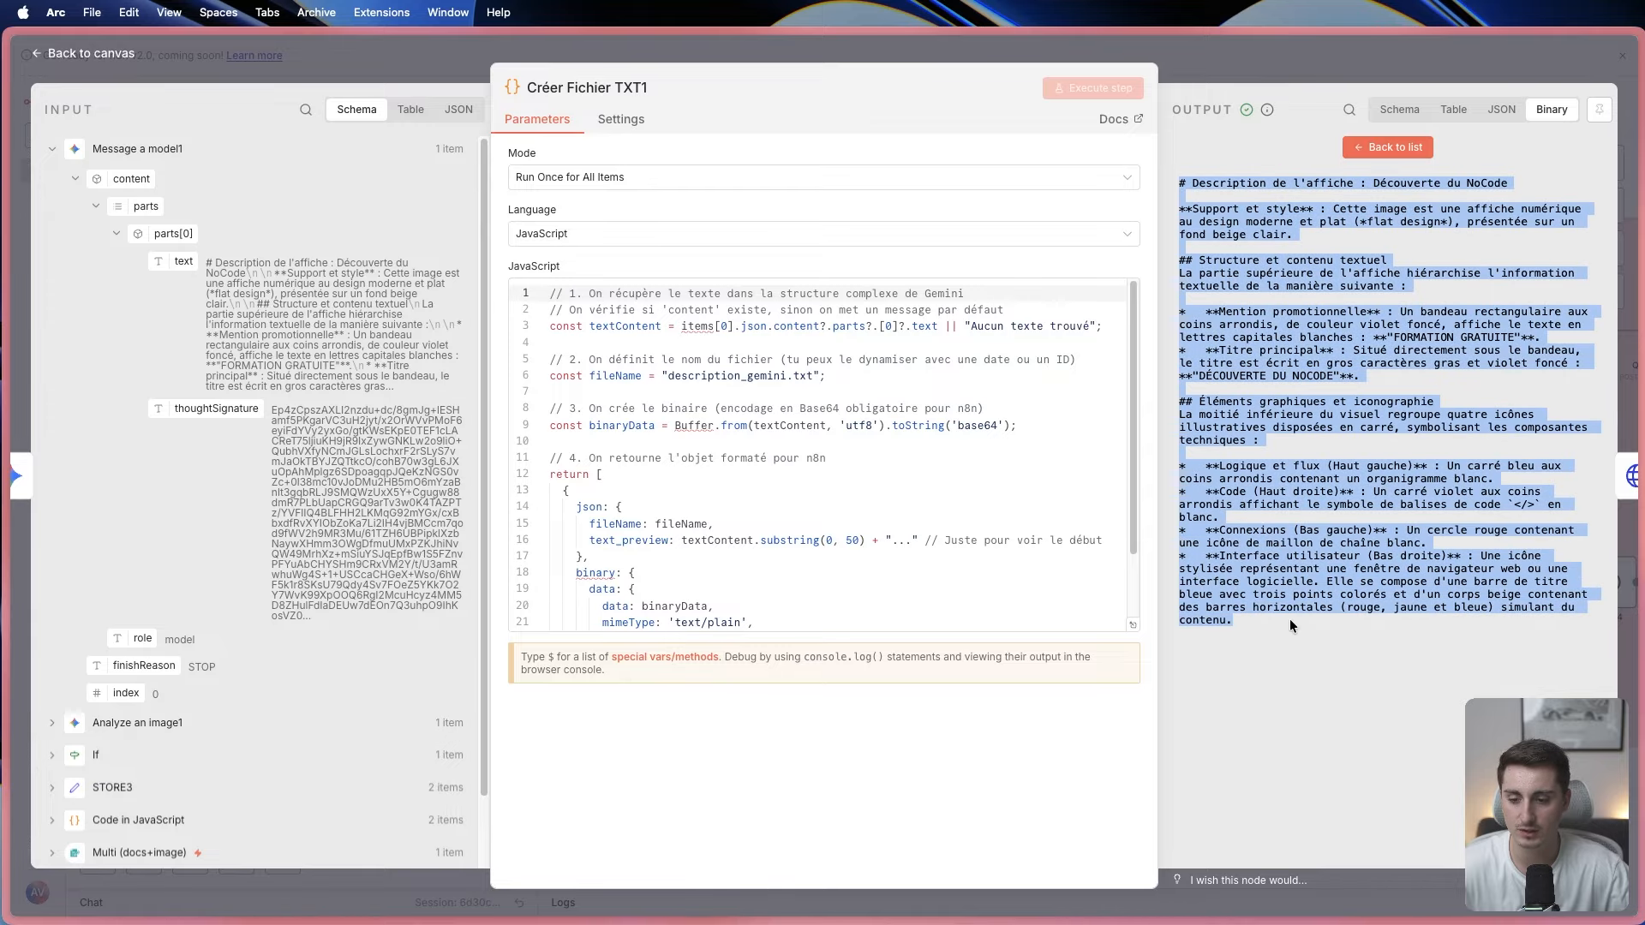
pyautogui.click(1232, 225)
pyautogui.moveTo(1188, 180); pyautogui.dragTo(1496, 182)
pyautogui.moveTo(1182, 209); pyautogui.dragTo(1296, 209)
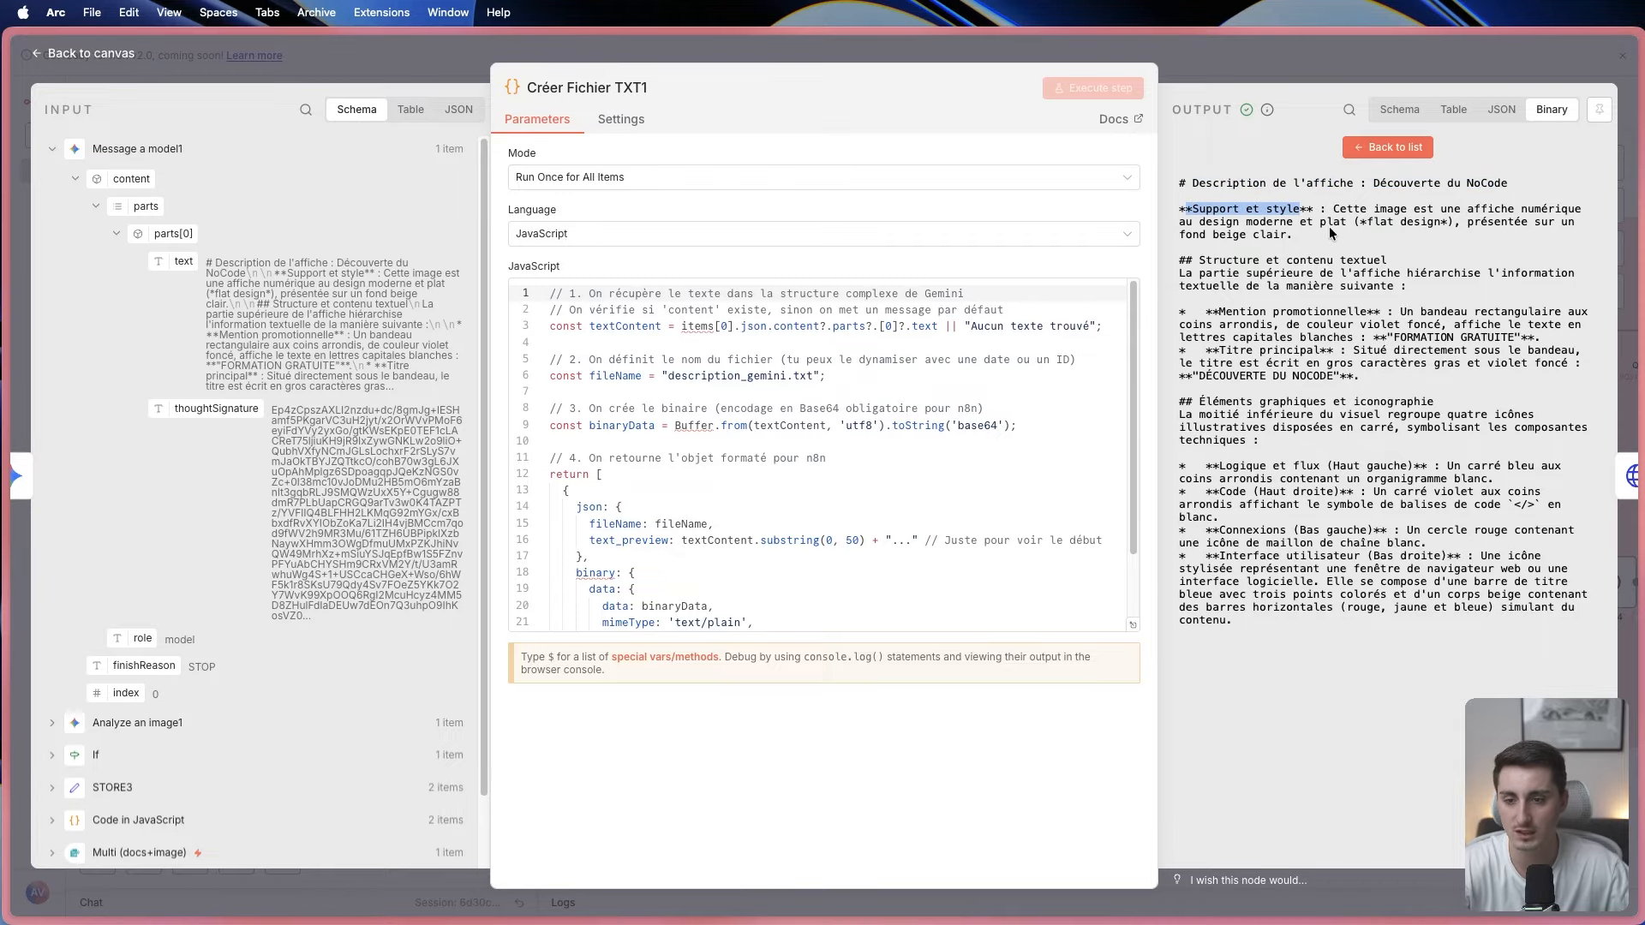
pyautogui.moveTo(1198, 260); pyautogui.dragTo(1402, 266)
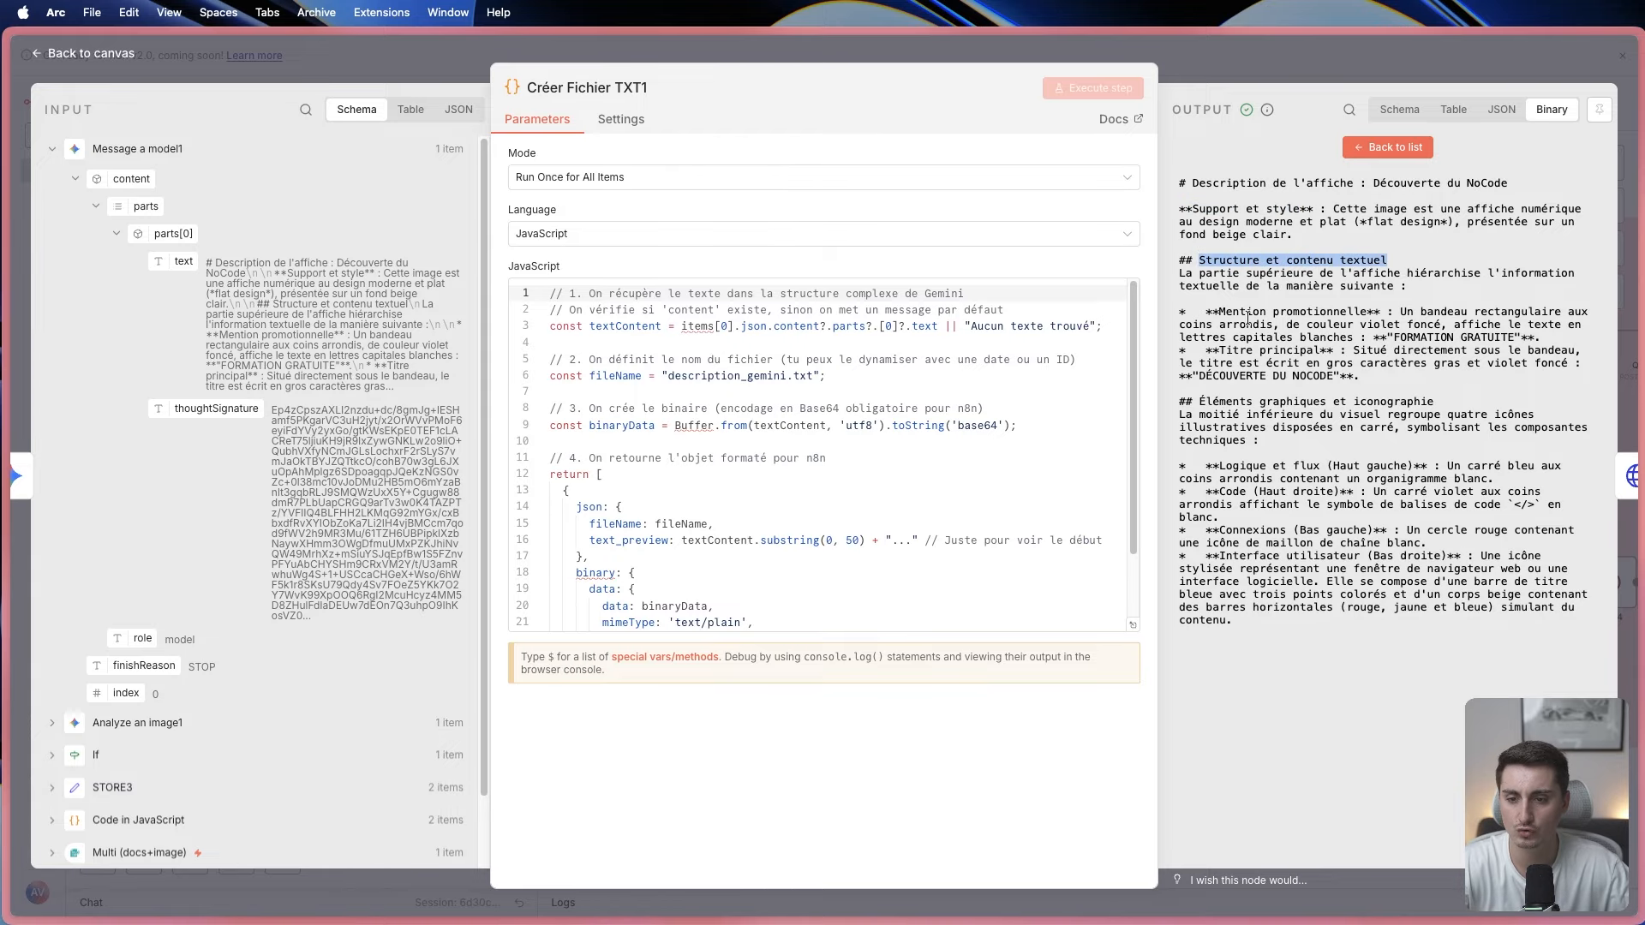
pyautogui.moveTo(1220, 312); pyautogui.dragTo(1381, 312)
pyautogui.moveTo(1199, 401); pyautogui.dragTo(1430, 403)
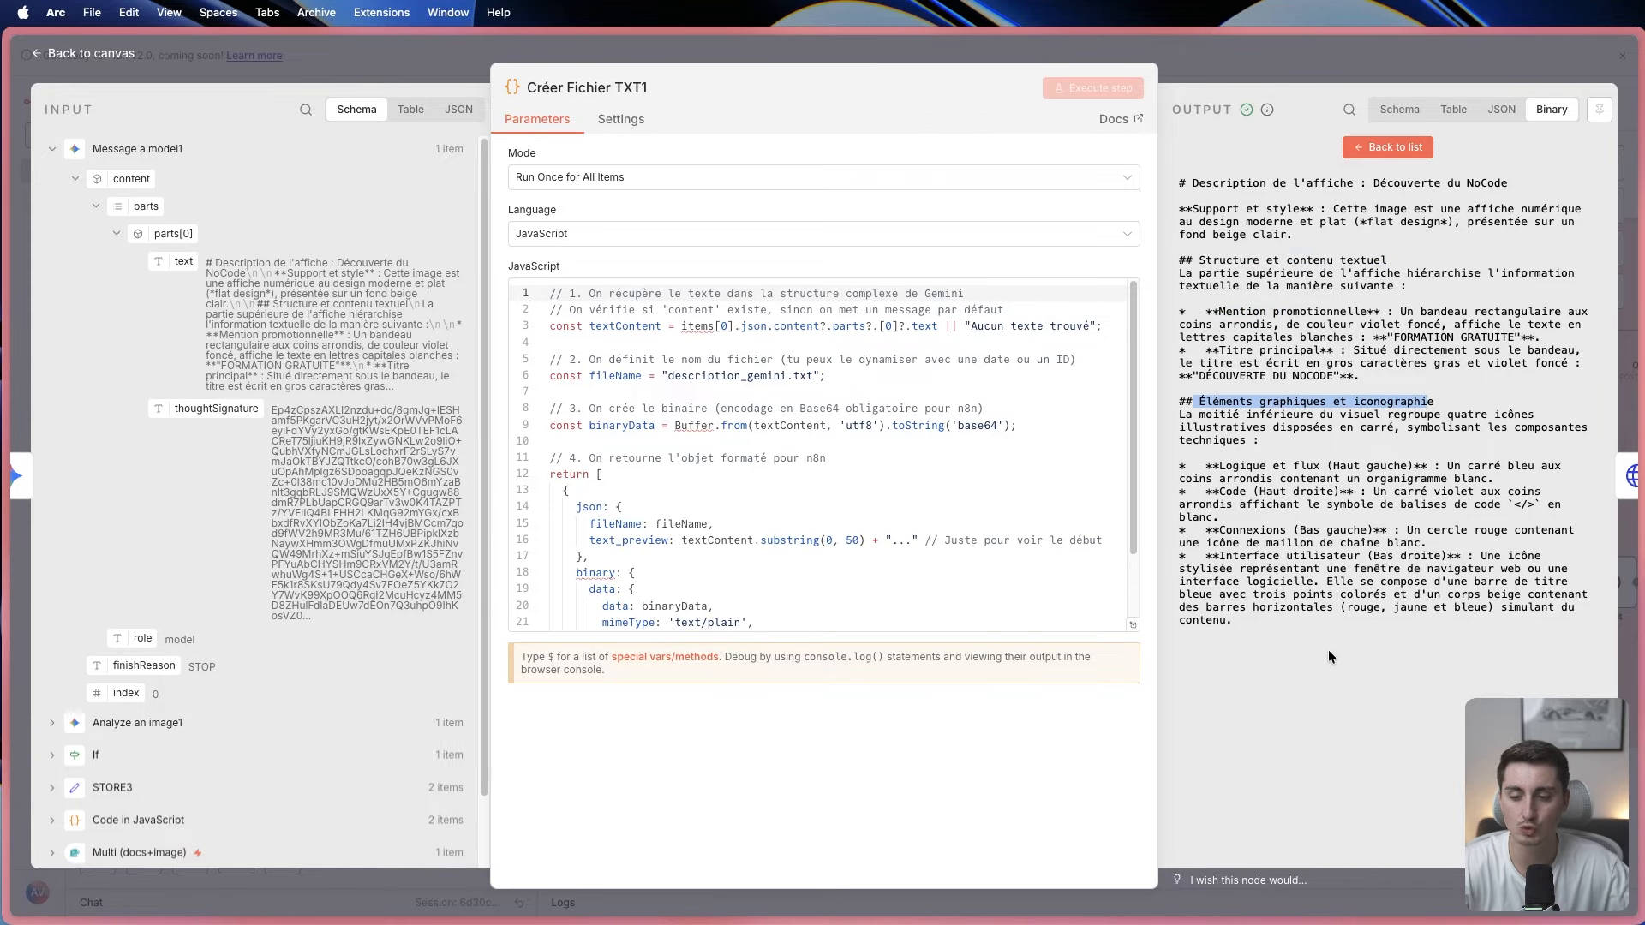
pyautogui.click(406, 53)
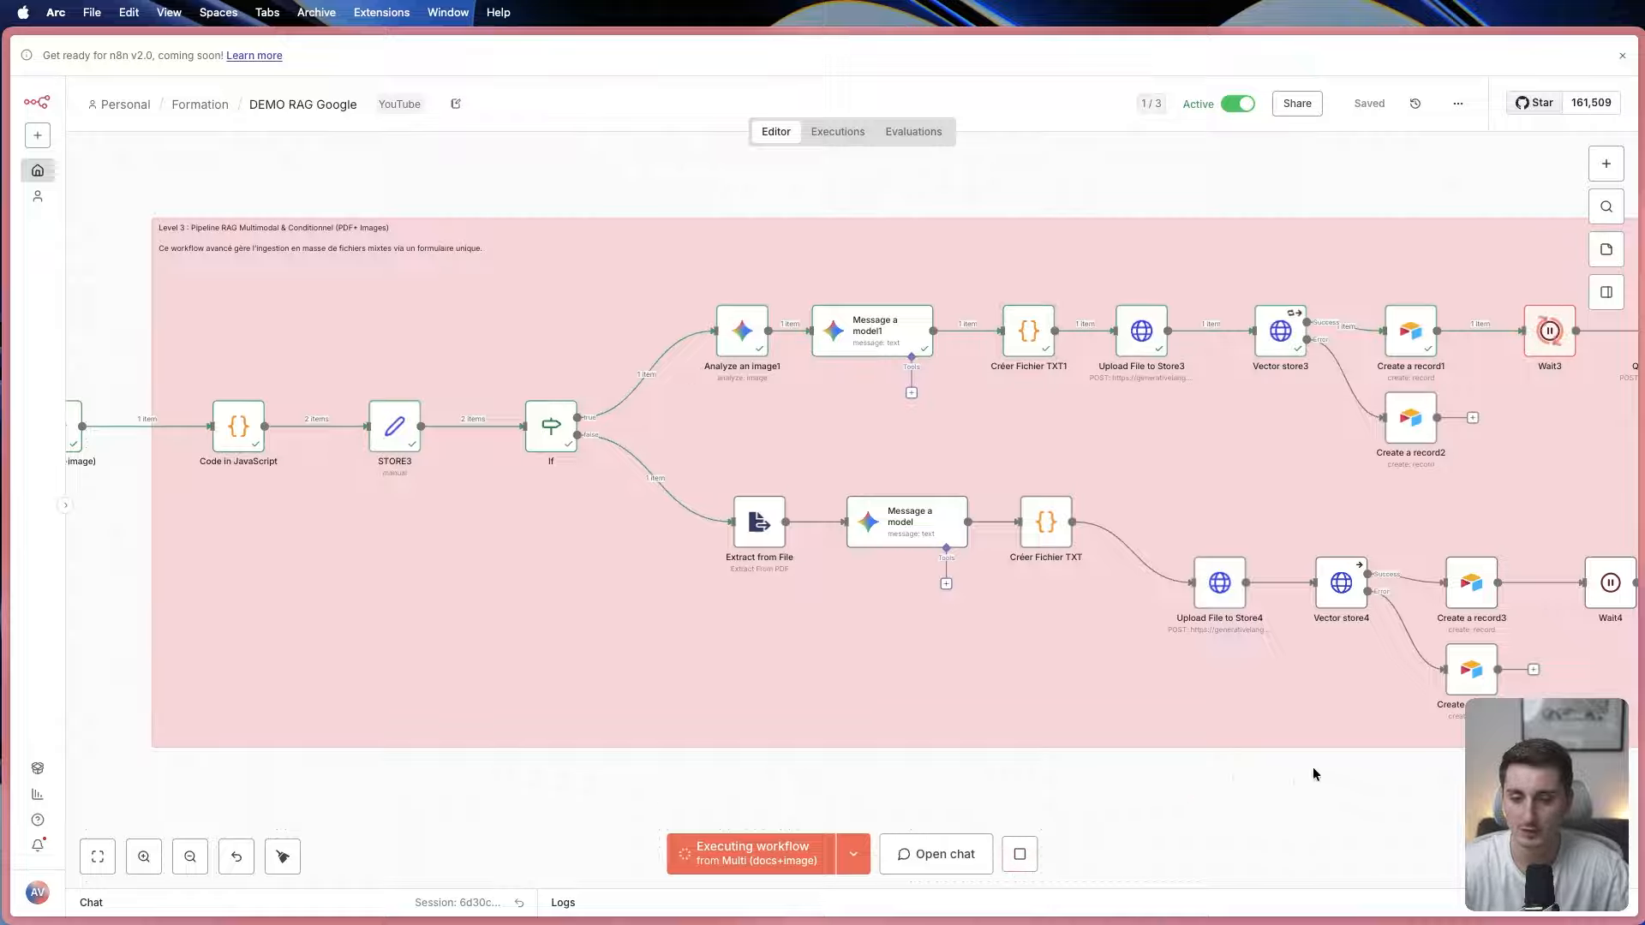
# Check the binary file output of Créer Fichier TXT1 in the image branch, closing the node when done.
pyautogui.moveTo(1266, 797); pyautogui.dragTo(947, 794)
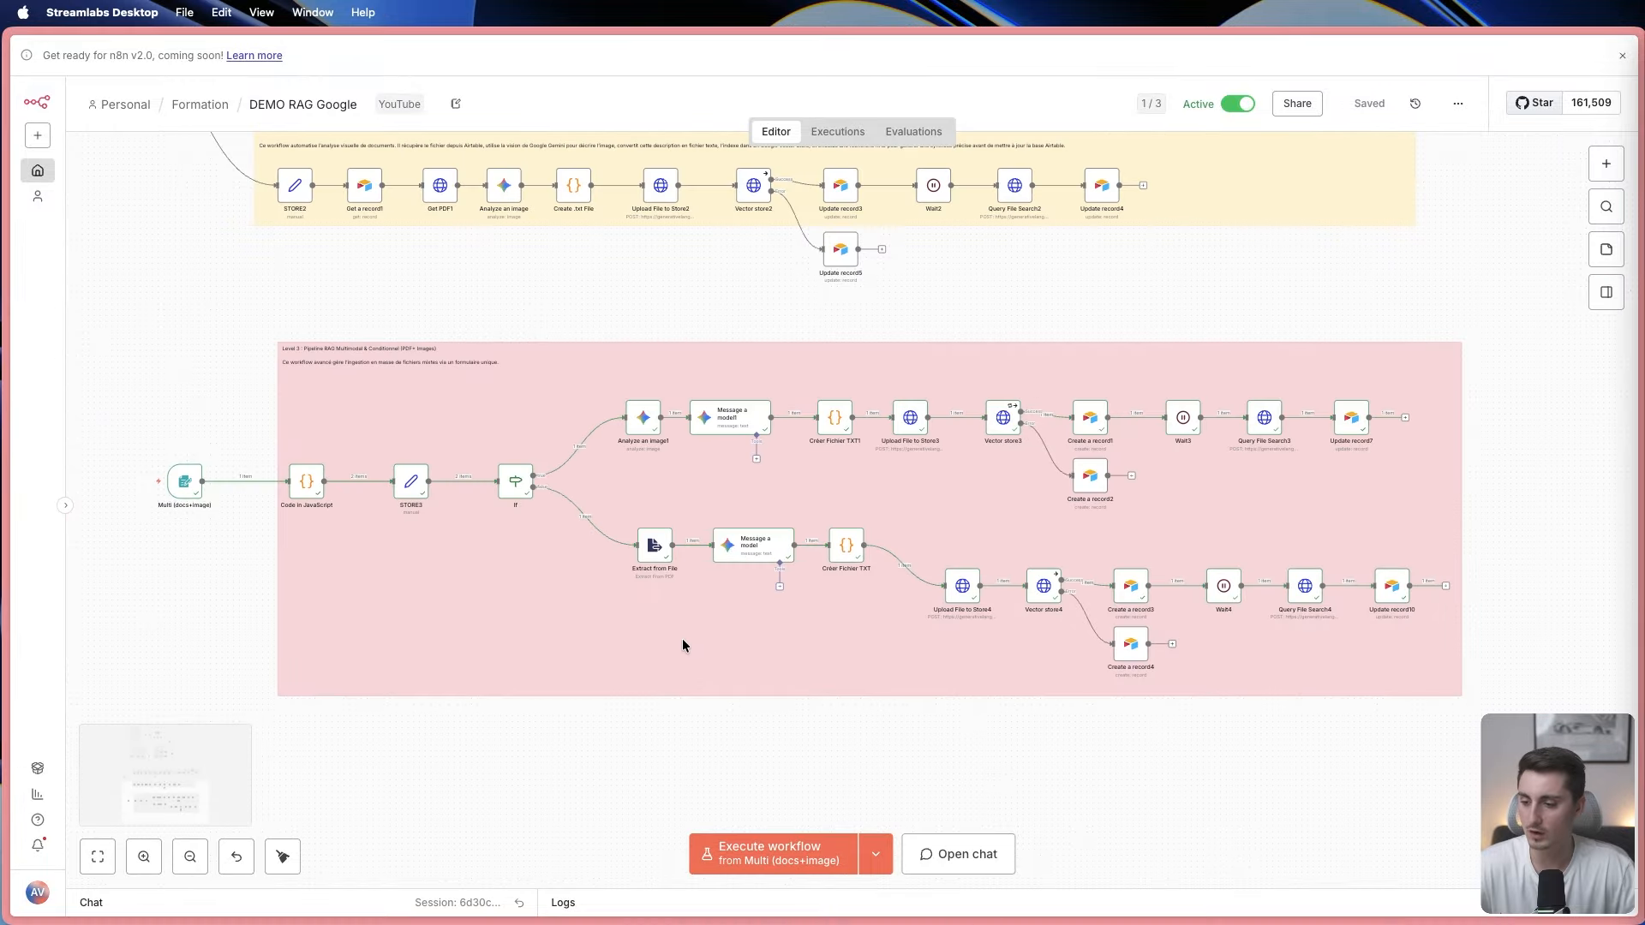
pyautogui.scroll(-2, 682, 639)
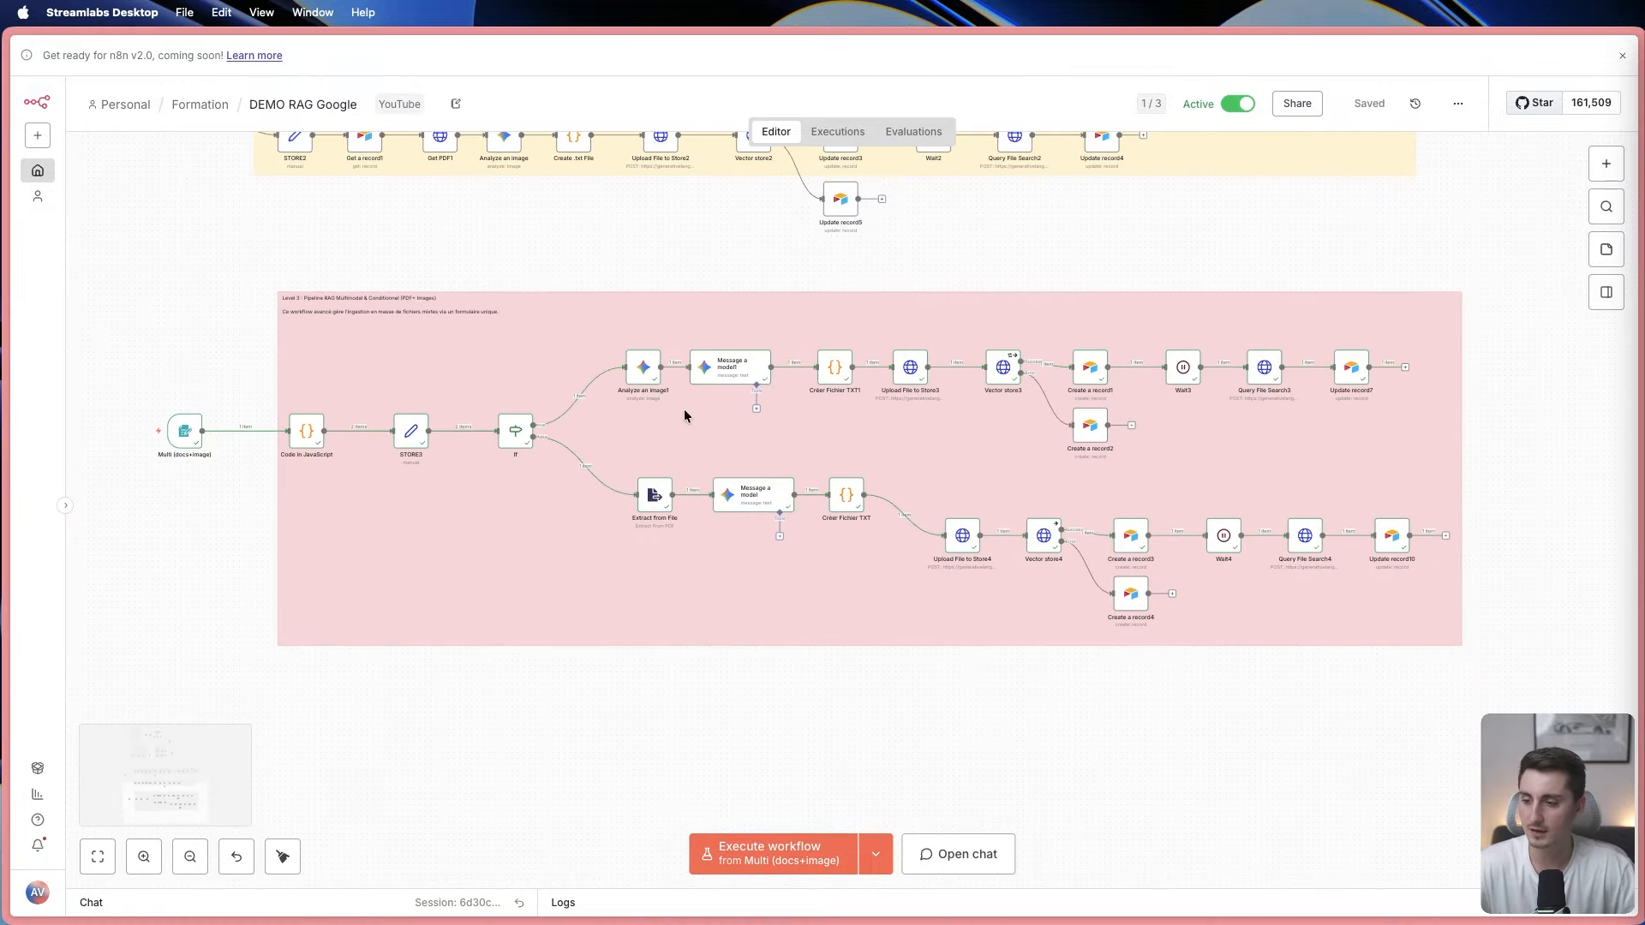
pyautogui.click(838, 375)
pyautogui.doubleClick(837, 375)
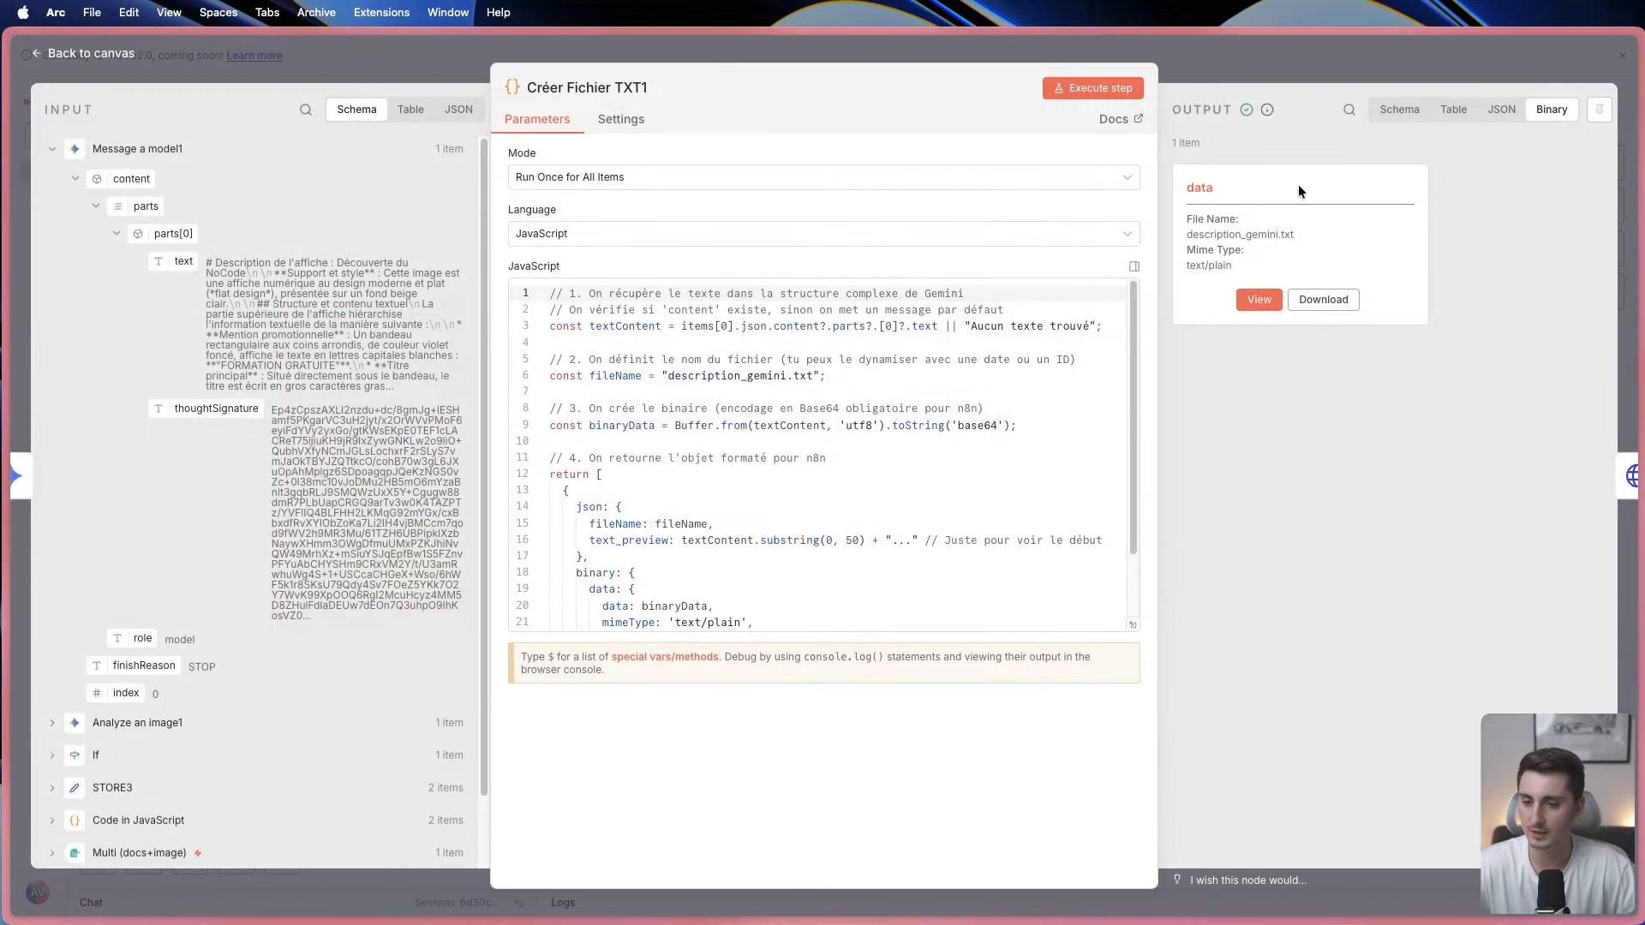
pyautogui.press('Escape')
# Open the PDF branch's Extract from File node and view its output as a table and as JSON.
pyautogui.scroll(5, 840, 562)
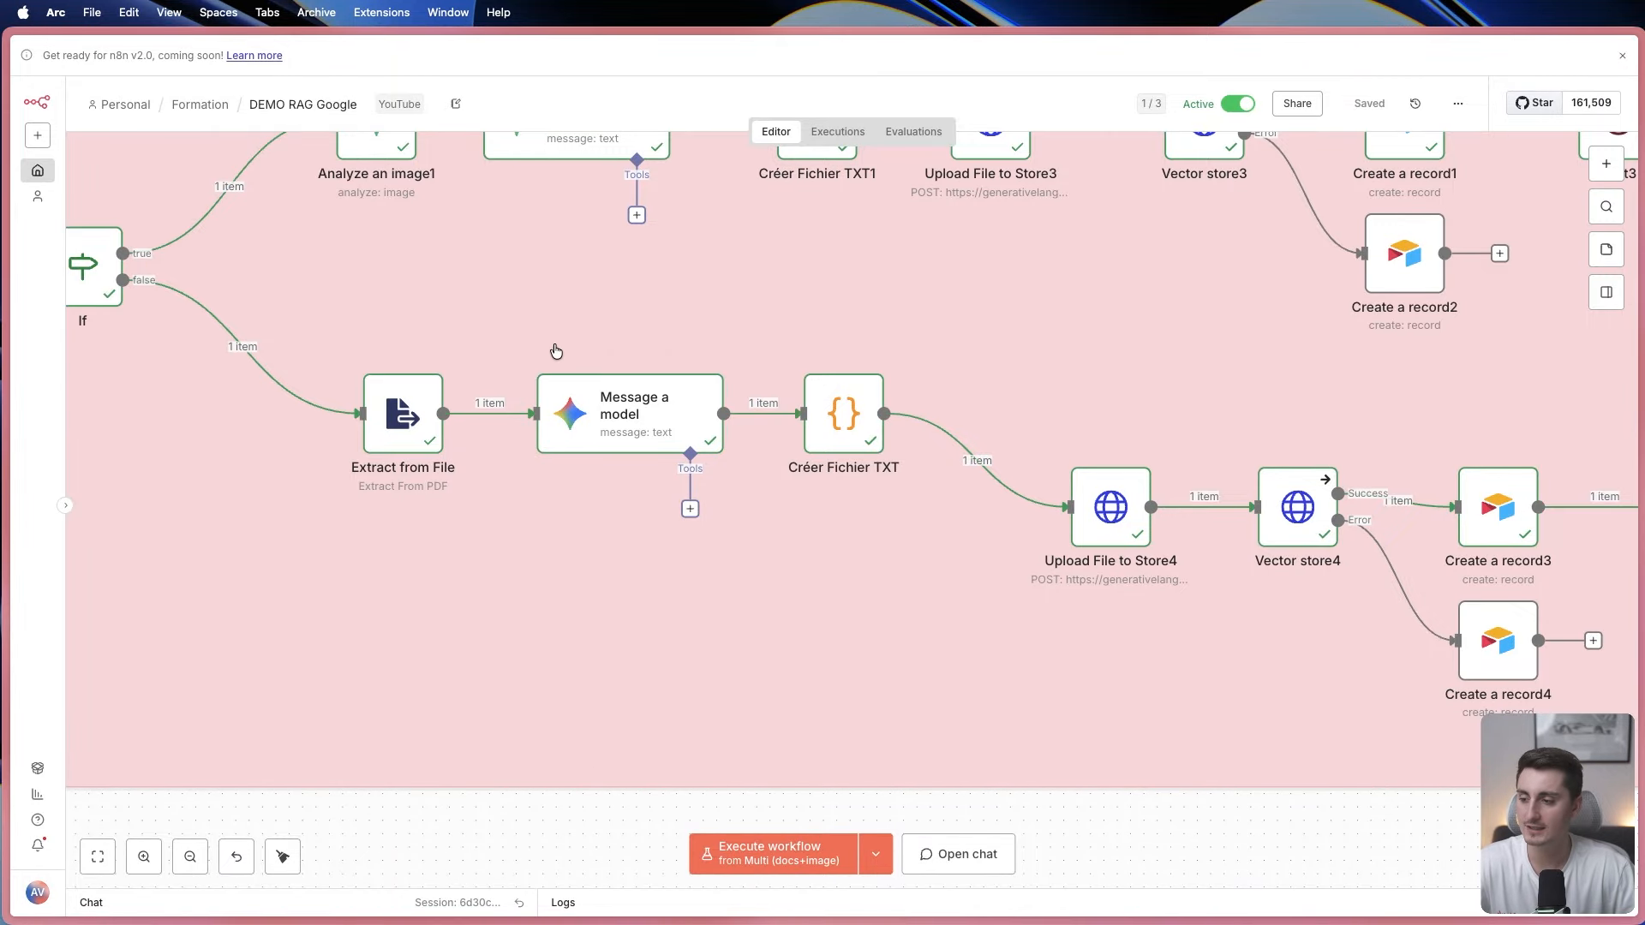
pyautogui.hscroll(-5, 622, 619)
pyautogui.doubleClick(595, 471)
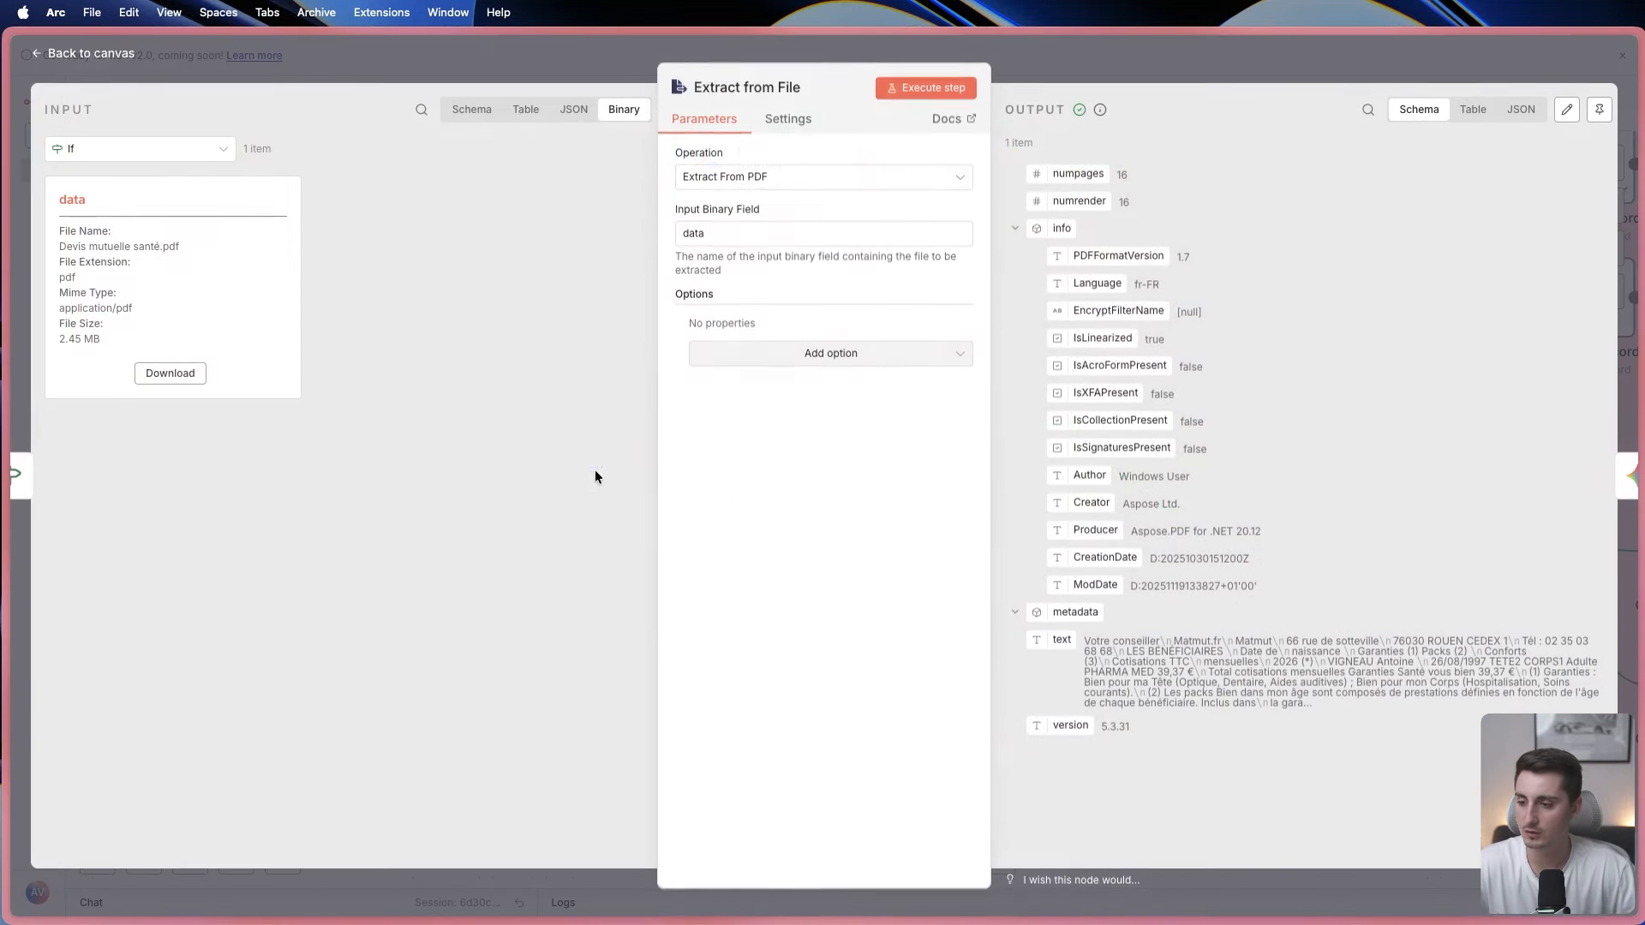
pyautogui.click(1473, 110)
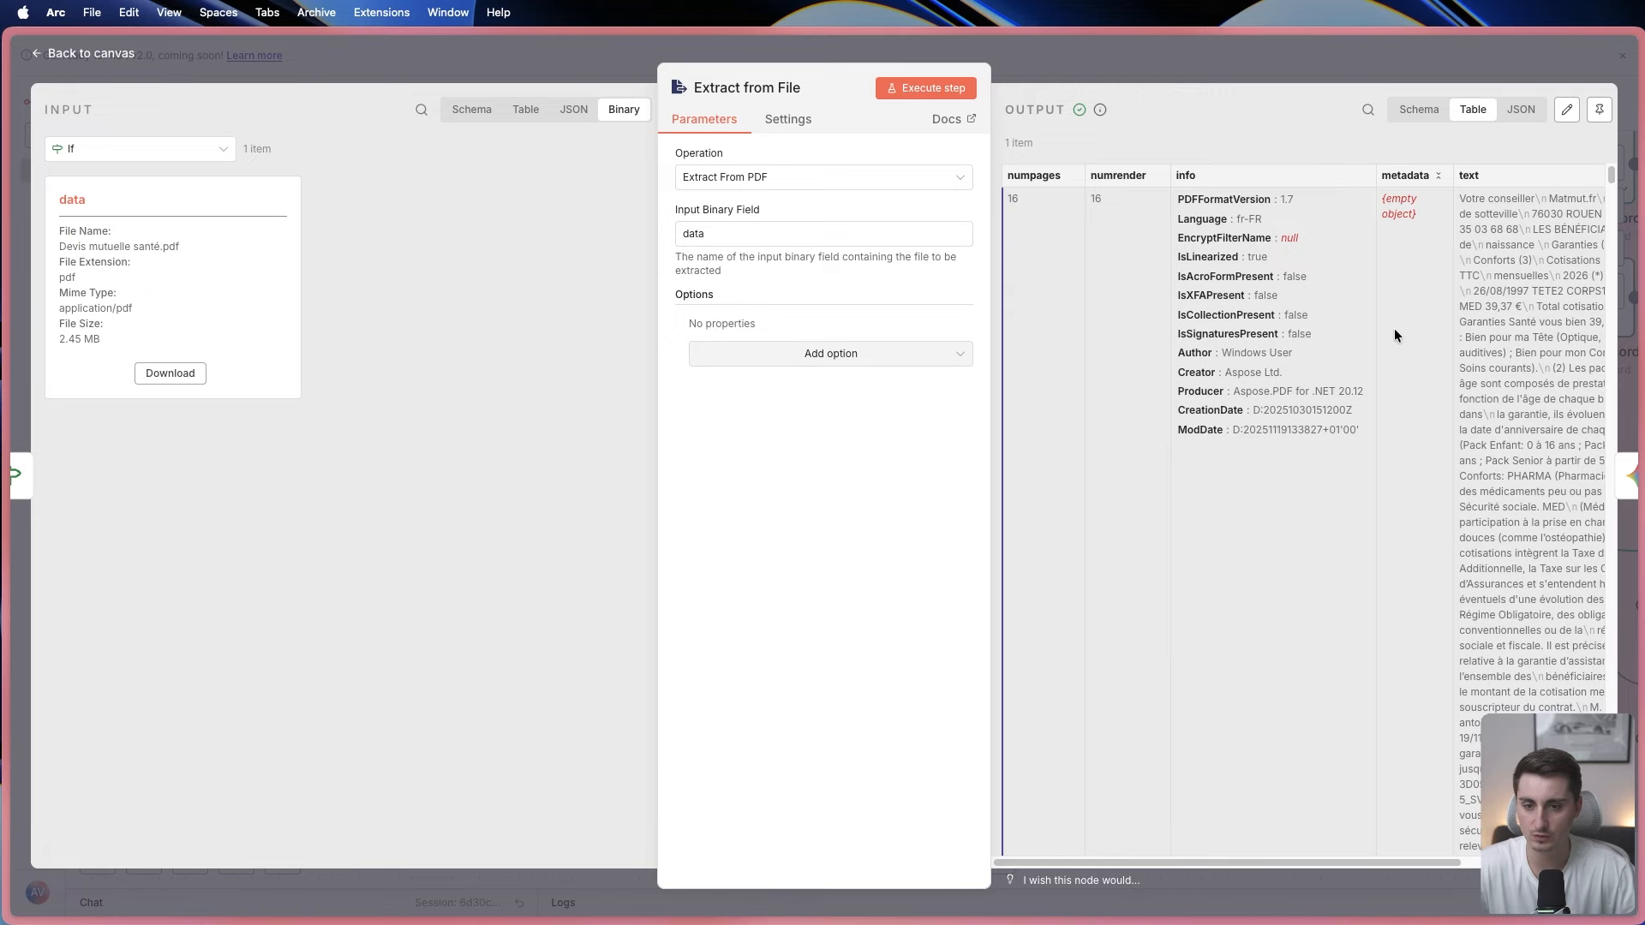
pyautogui.click(1514, 110)
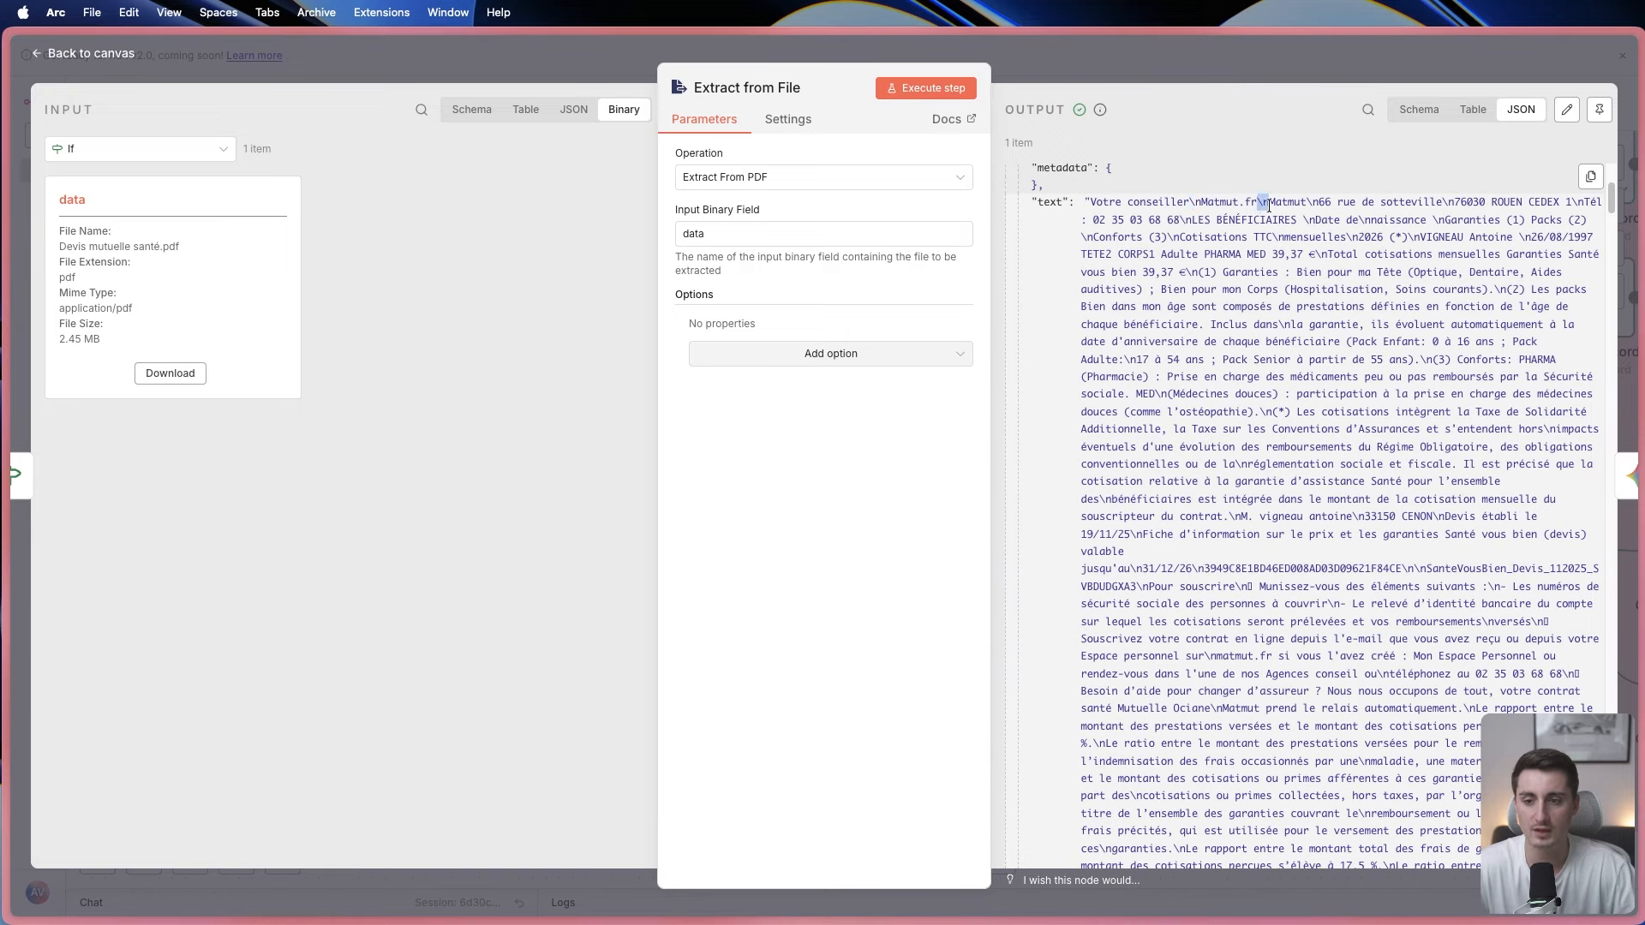
# Examine the opening lines and line-break markers of the raw extracted PDF text, closing the Extract from File node when done.
pyautogui.moveTo(1269, 207); pyautogui.dragTo(1359, 204)
pyautogui.click(1309, 203)
pyautogui.moveTo(1090, 203); pyautogui.dragTo(1555, 224)
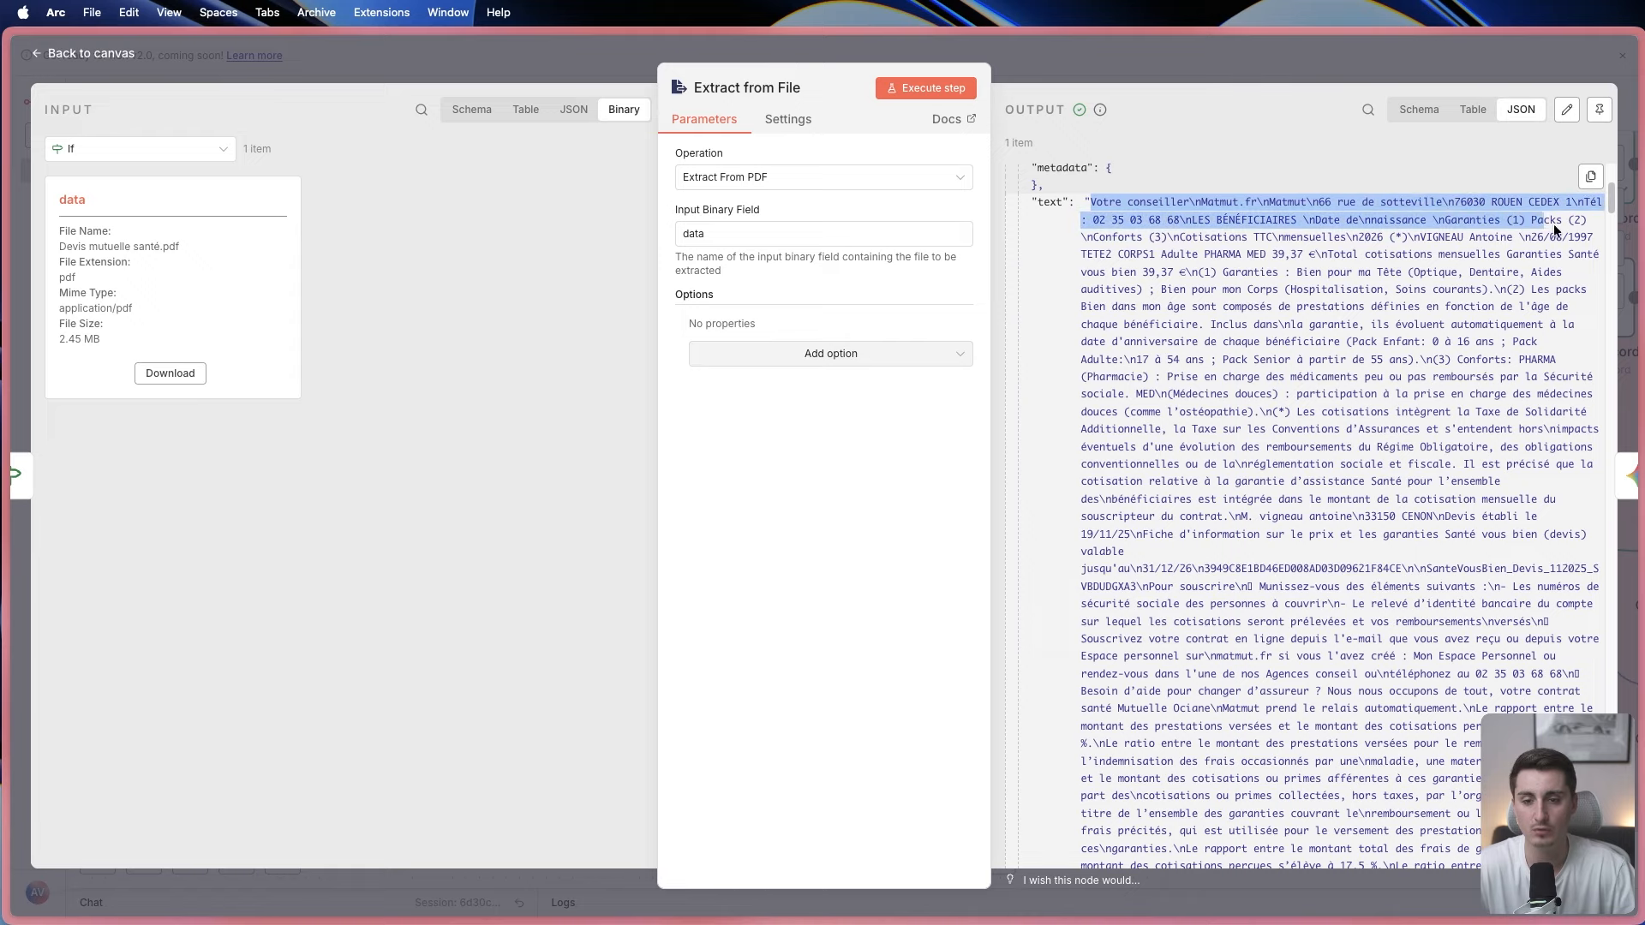
pyautogui.click(1176, 236)
pyautogui.moveTo(1267, 233); pyautogui.dragTo(1335, 276)
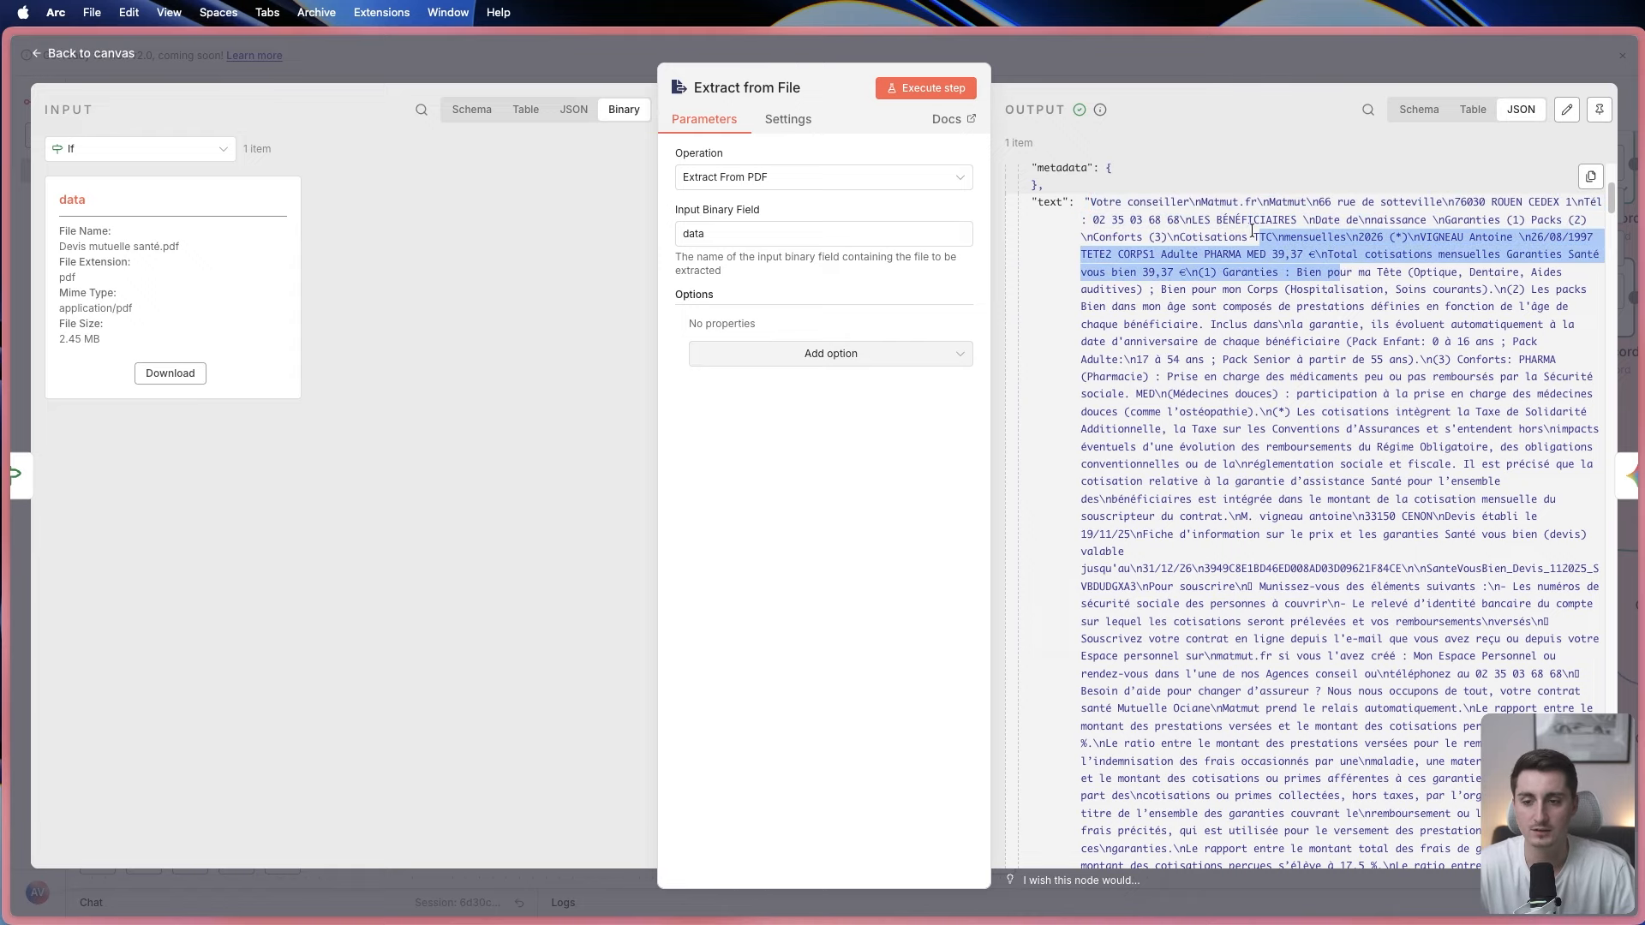
pyautogui.click(1131, 67)
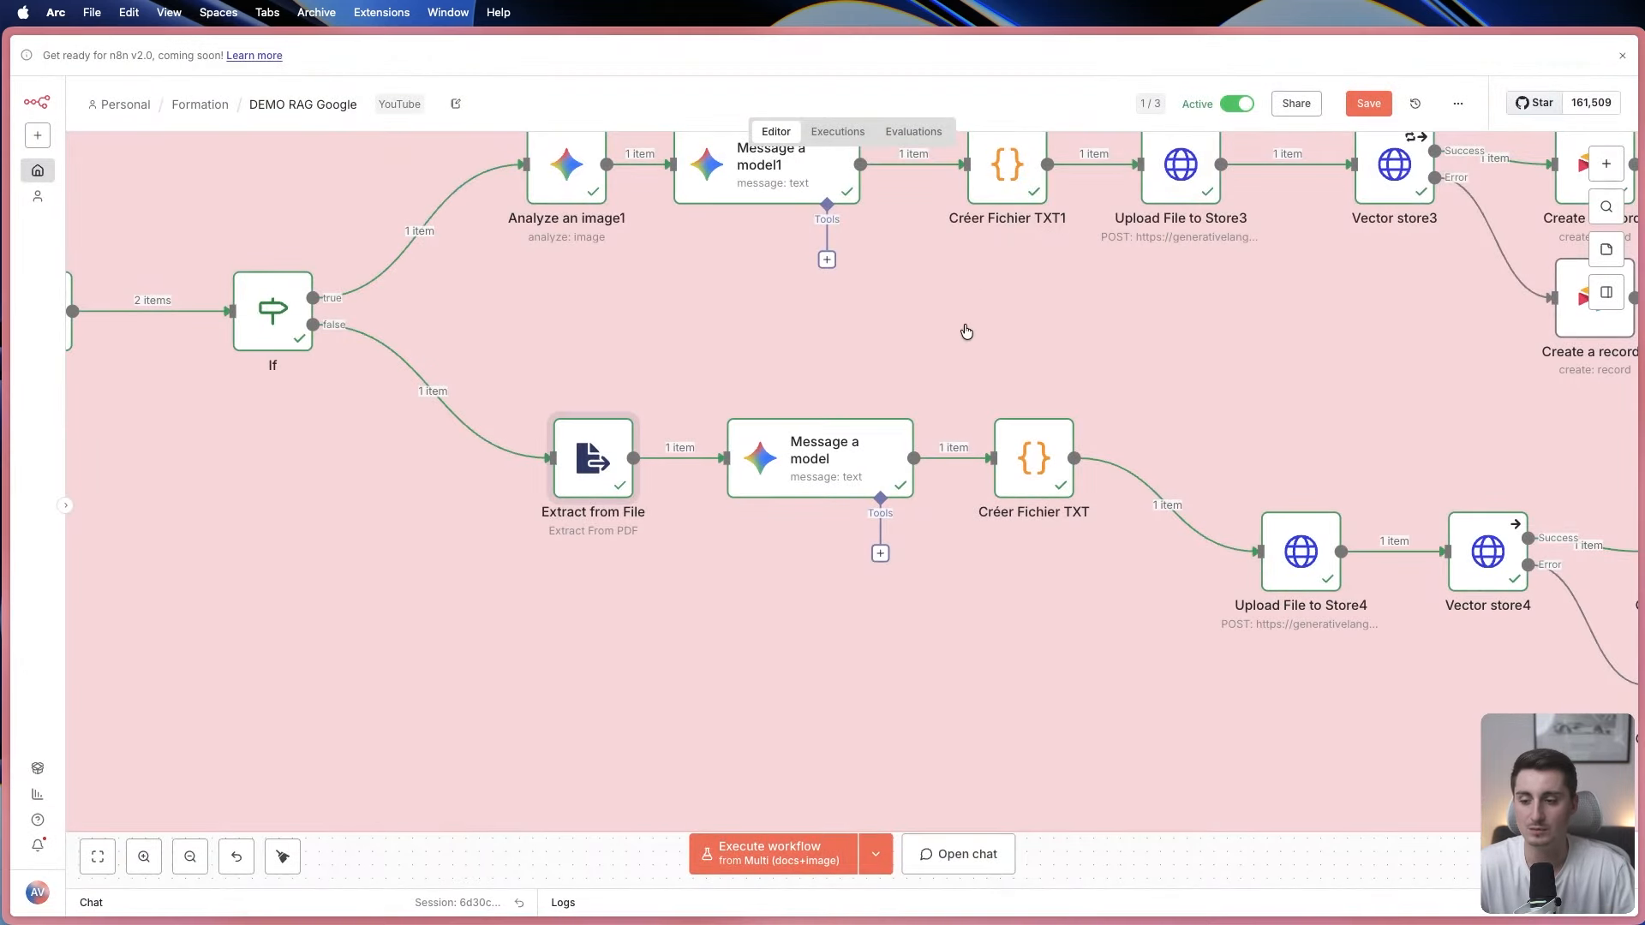
# Copy the introductory sentence "Voici une version restructurée, corrigée et optimisée du document..." from the Message a model node's output text.
pyautogui.doubleClick(824, 461)
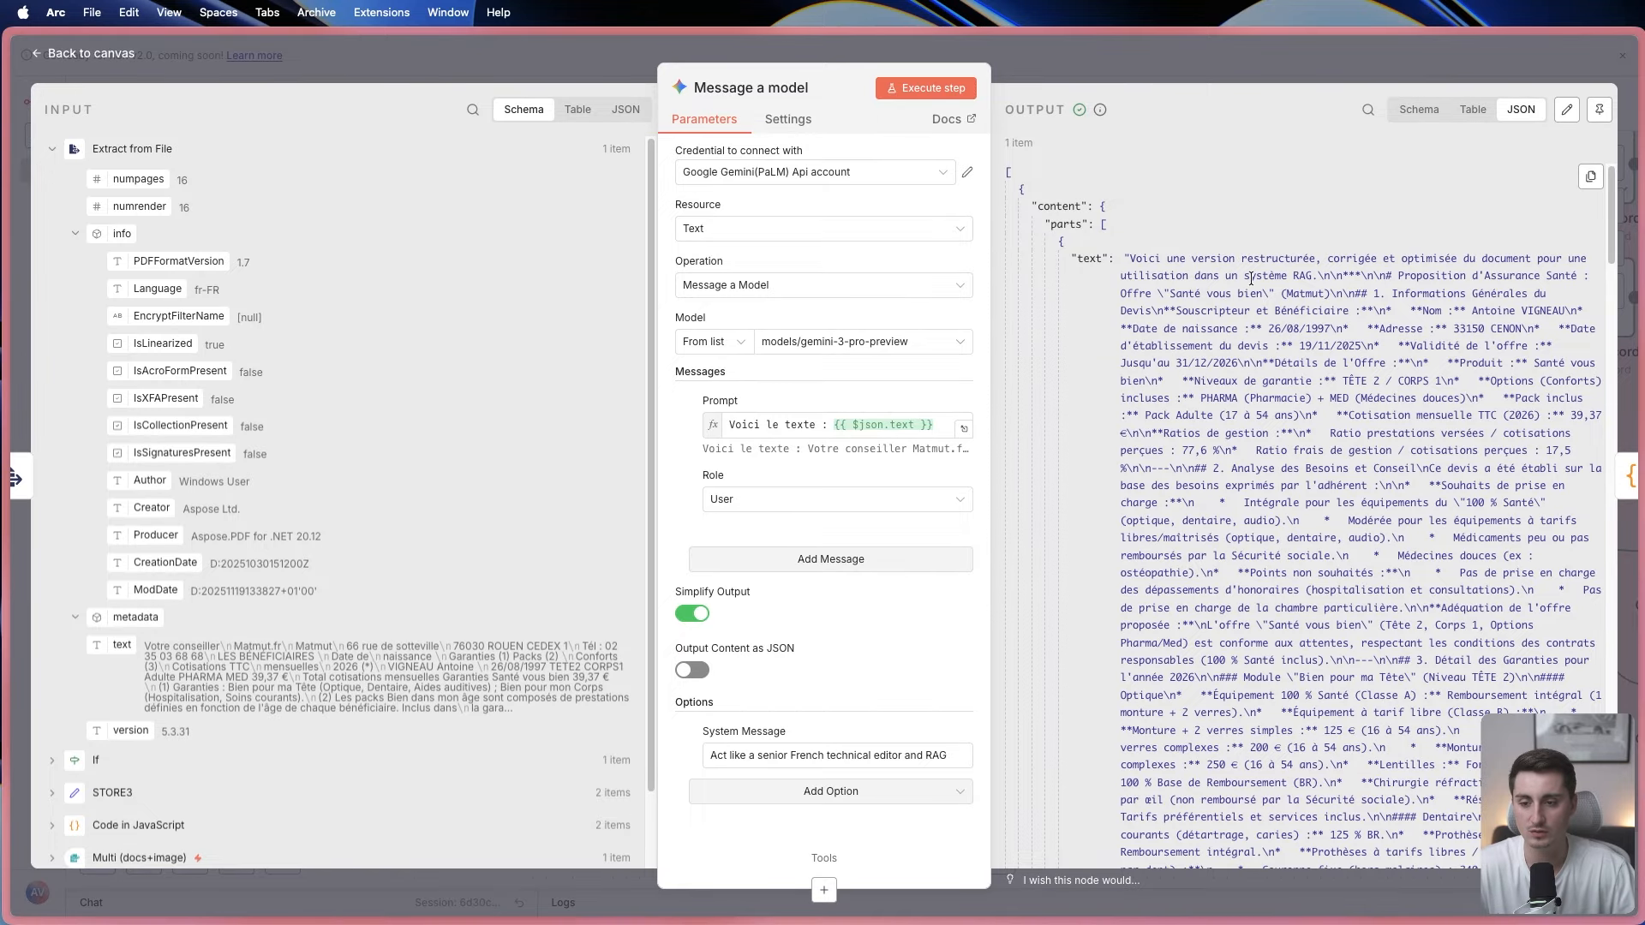
pyautogui.moveTo(1397, 275); pyautogui.dragTo(1121, 255)
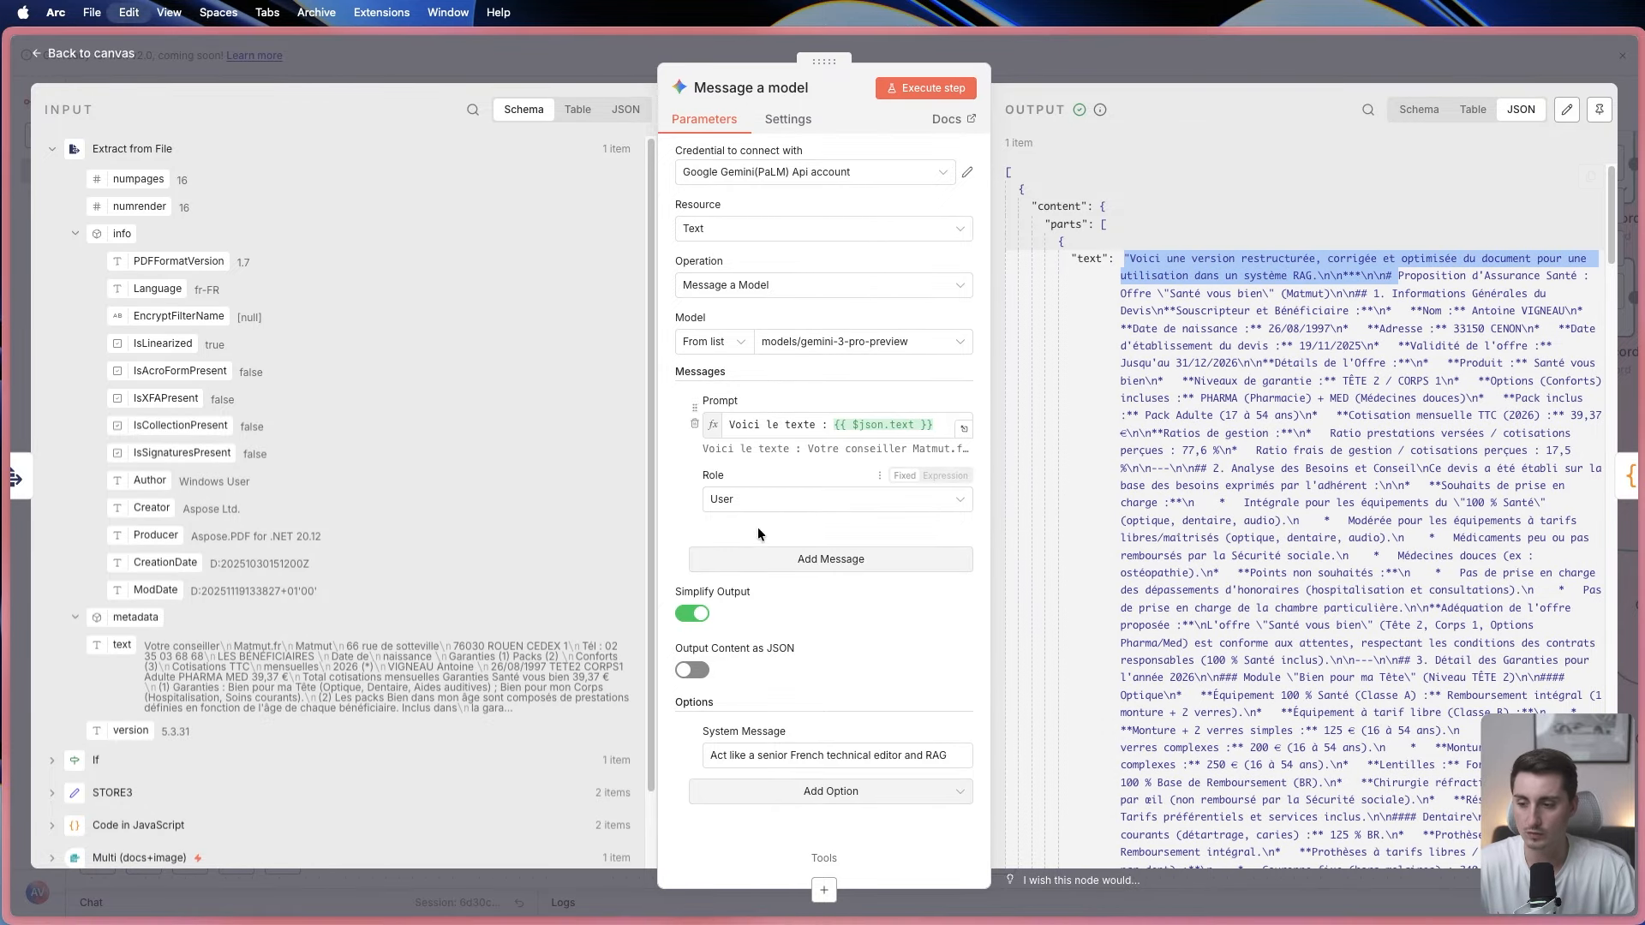
pyautogui.click(768, 573)
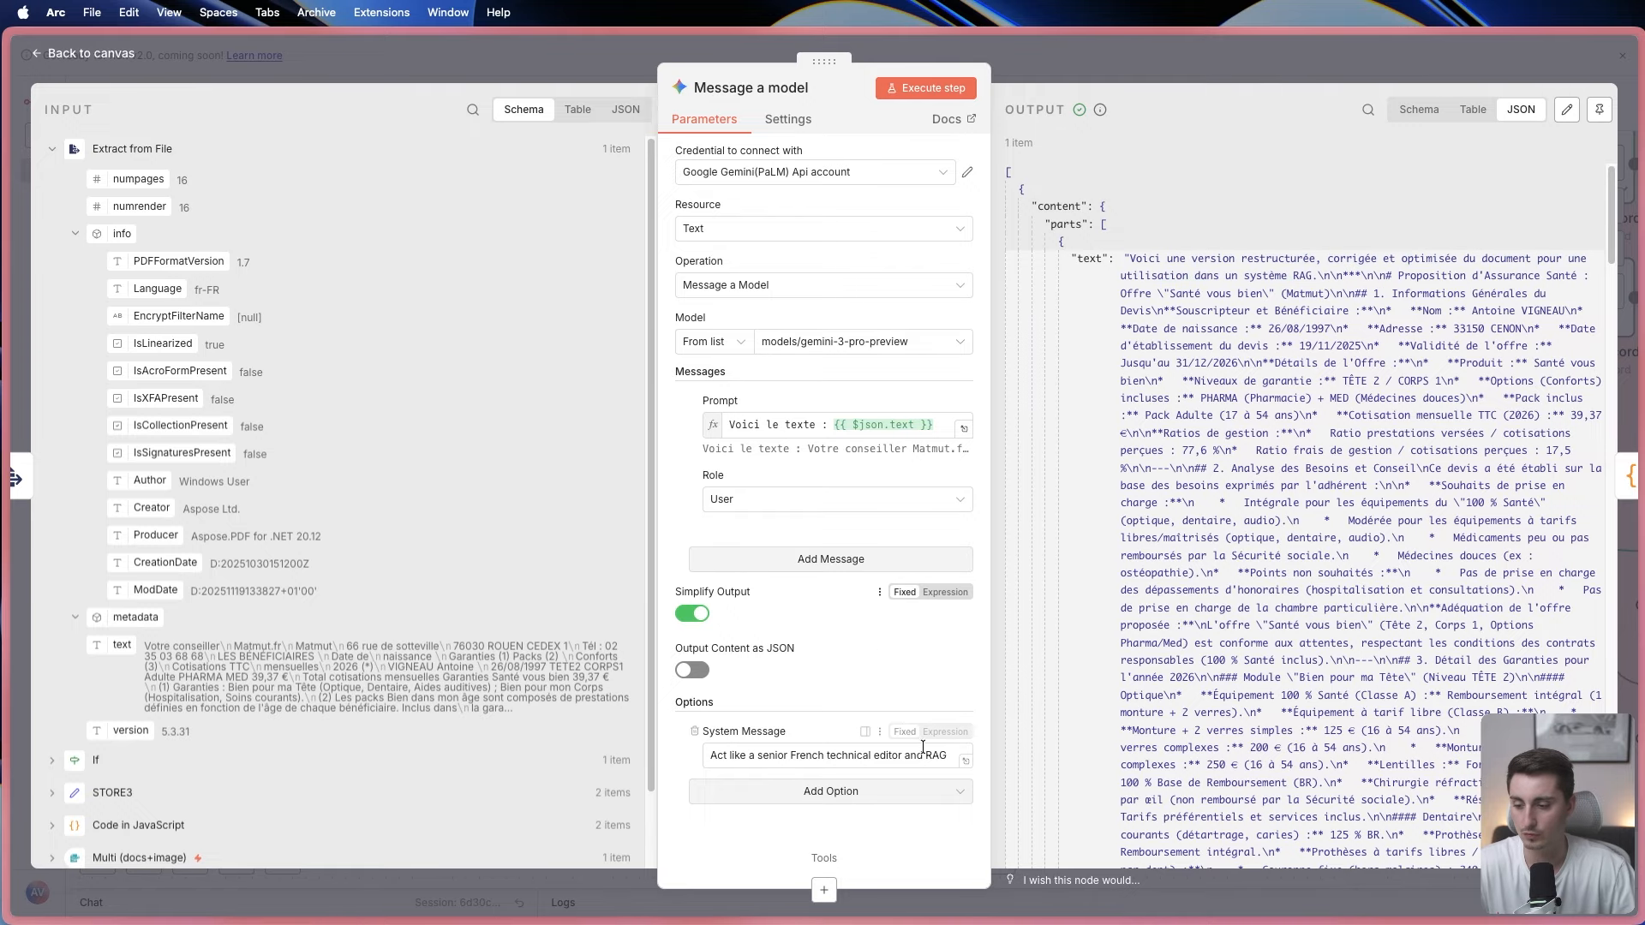
# Extend the system message's "Aucun commentaire" output constraint with "comme" and the copied introductory sentence in quotes, closing the Message a model node when done.
pyautogui.click(964, 760)
pyautogui.scroll(3, 549, 510)
pyautogui.scroll(-3, 580, 532)
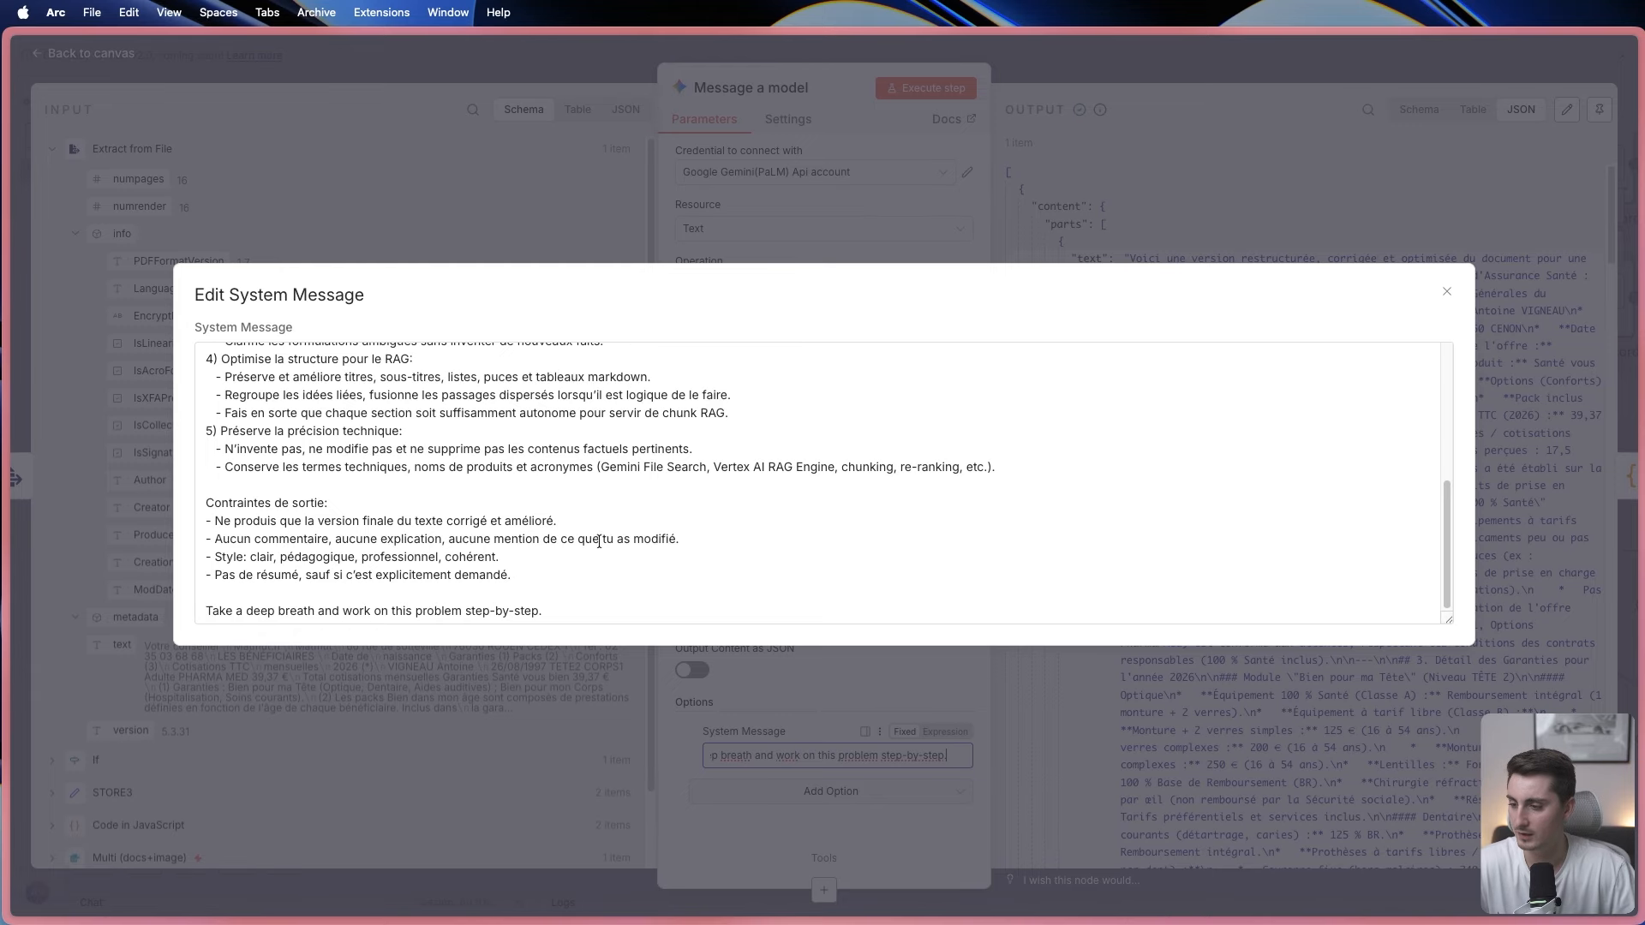
pyautogui.click(686, 542)
pyautogui.press('BackSpace')
pyautogui.write('comme "')
pyautogui.write('"Voici une version restructurée, corrigée et optimisée du document pour une utilisation dans un système RAG.\\n\\n***\\n\\n# "')
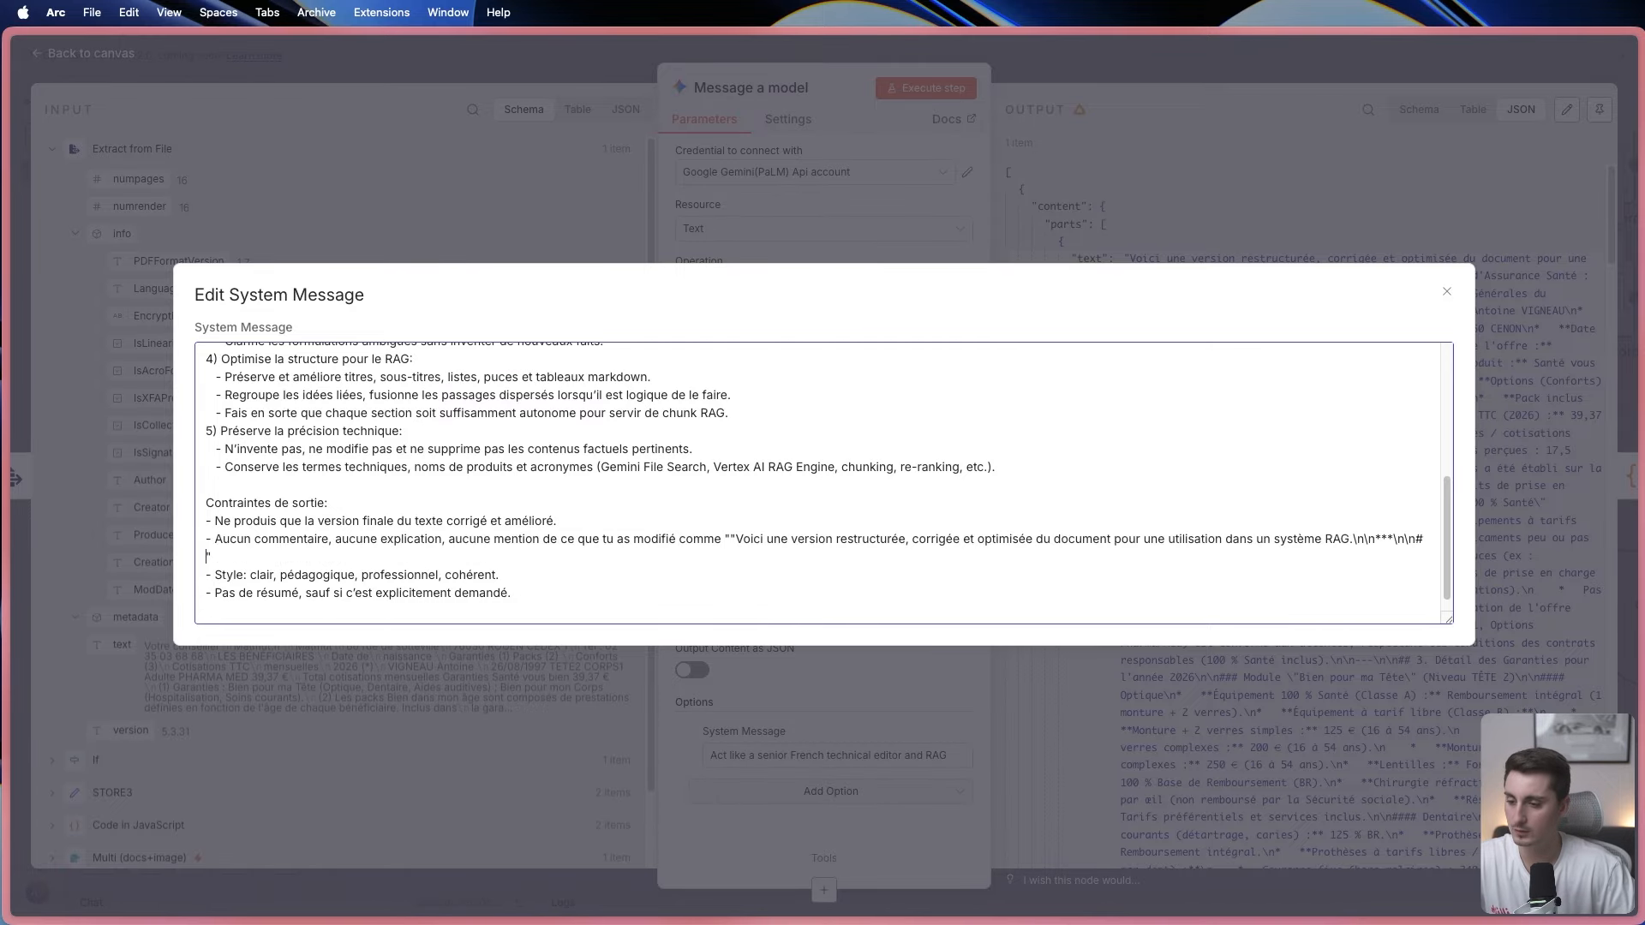
pyautogui.click(440, 214)
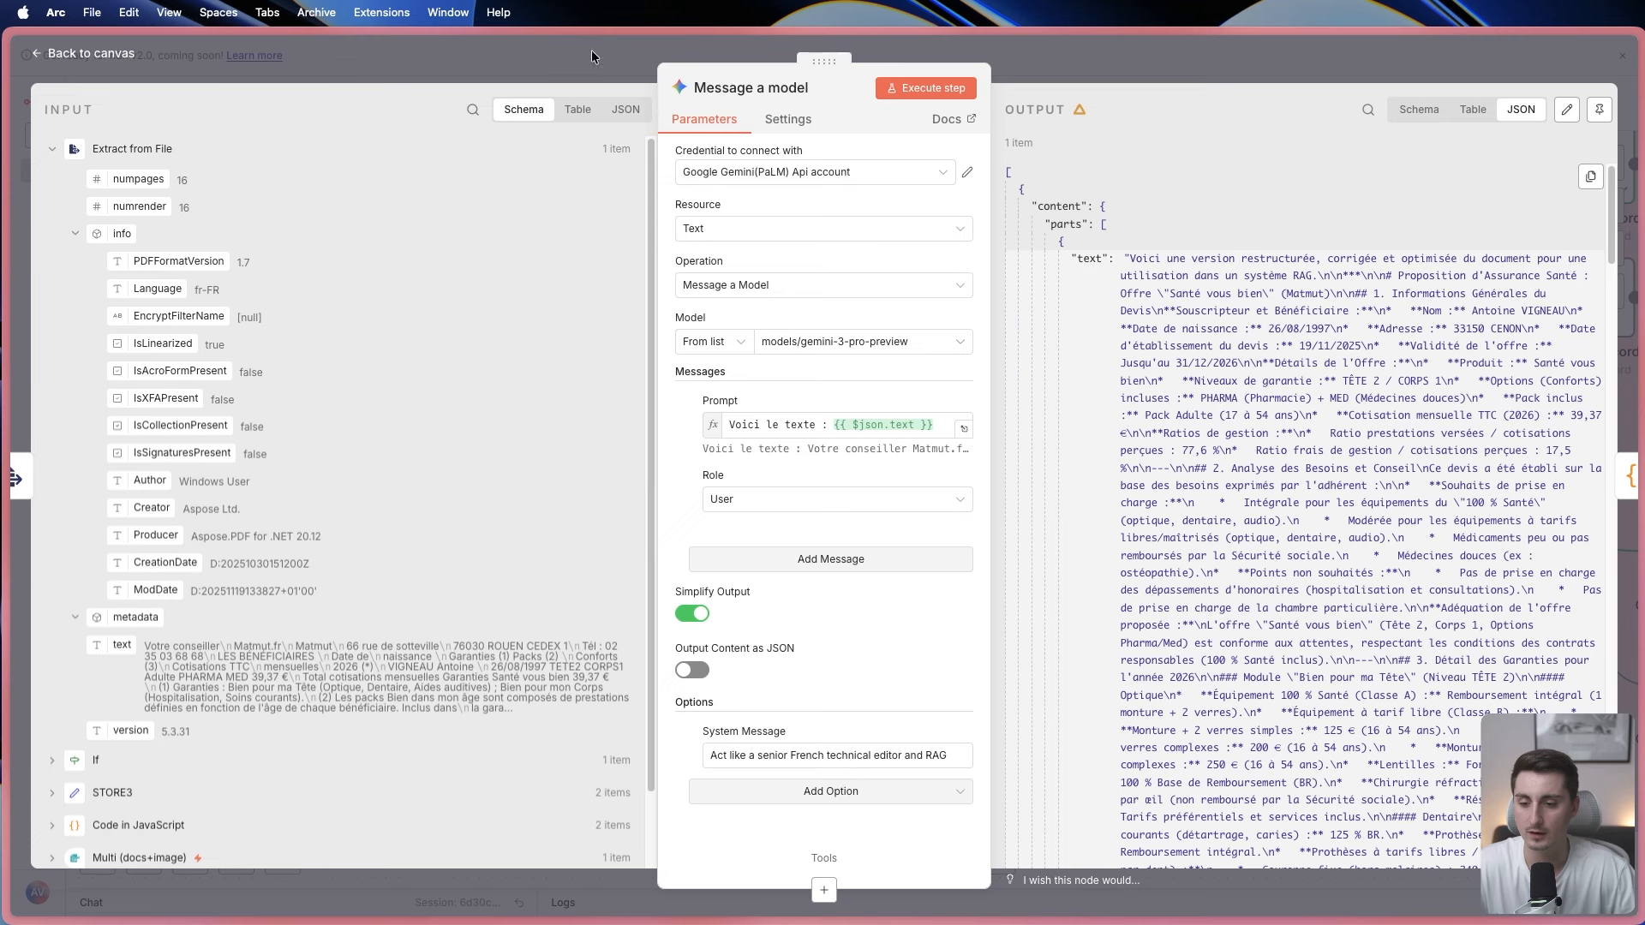
pyautogui.click(538, 70)
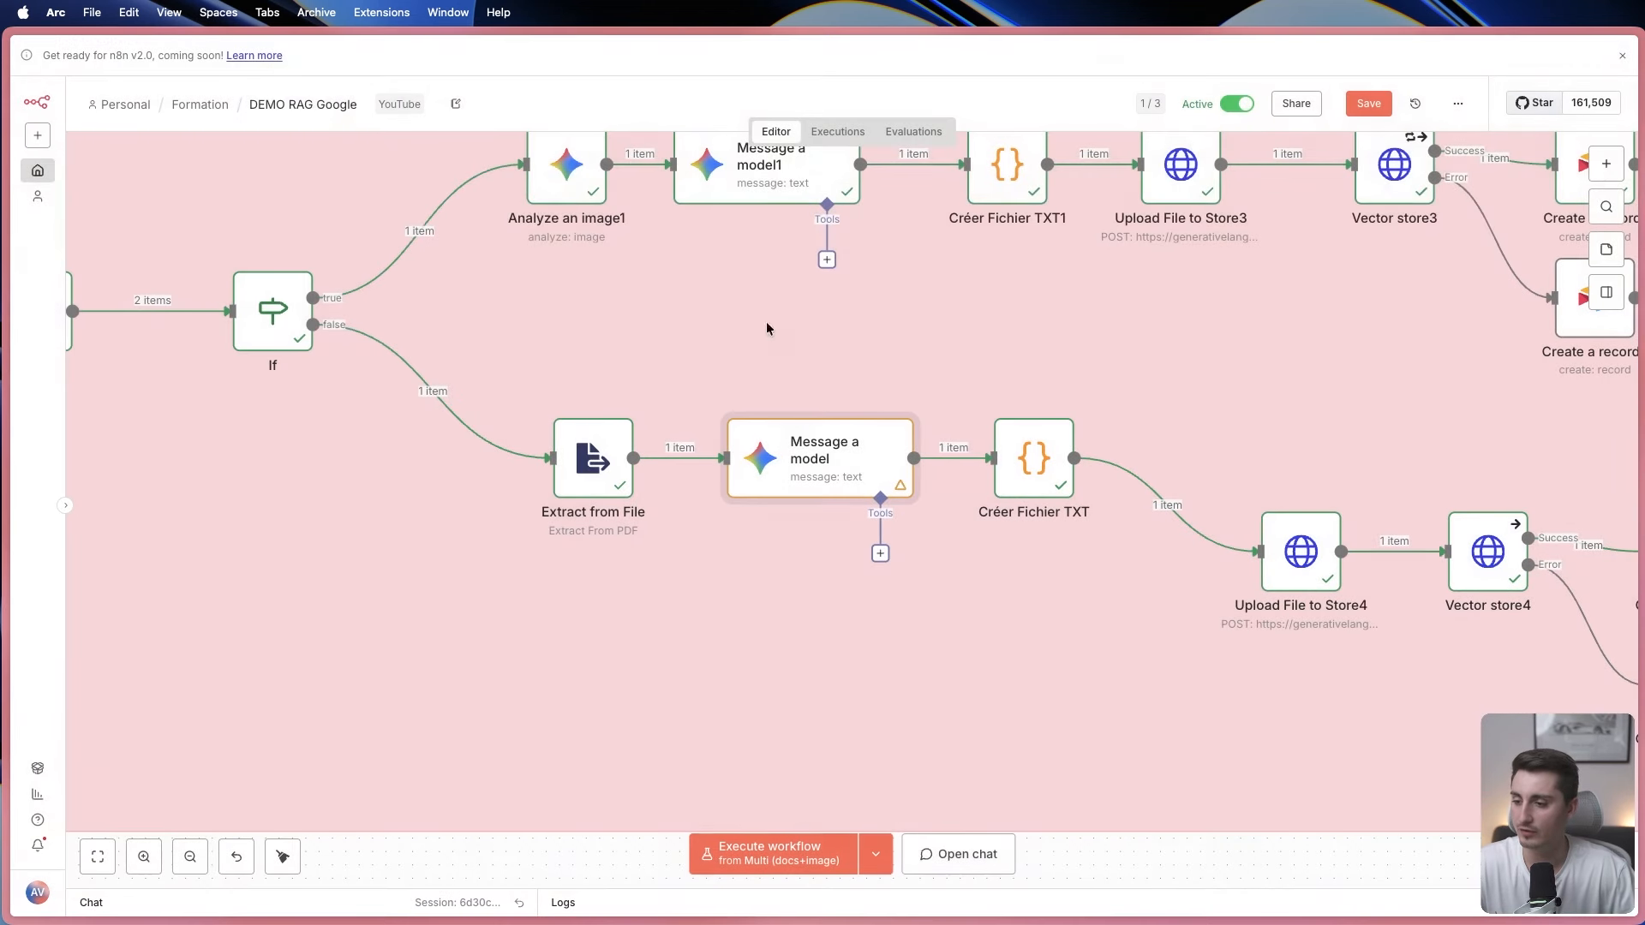
# View the text file produced by Créer Fichier TXT and examine its introduction, title and subscriber information section.
pyautogui.doubleClick(1033, 460)
pyautogui.click(1261, 331)
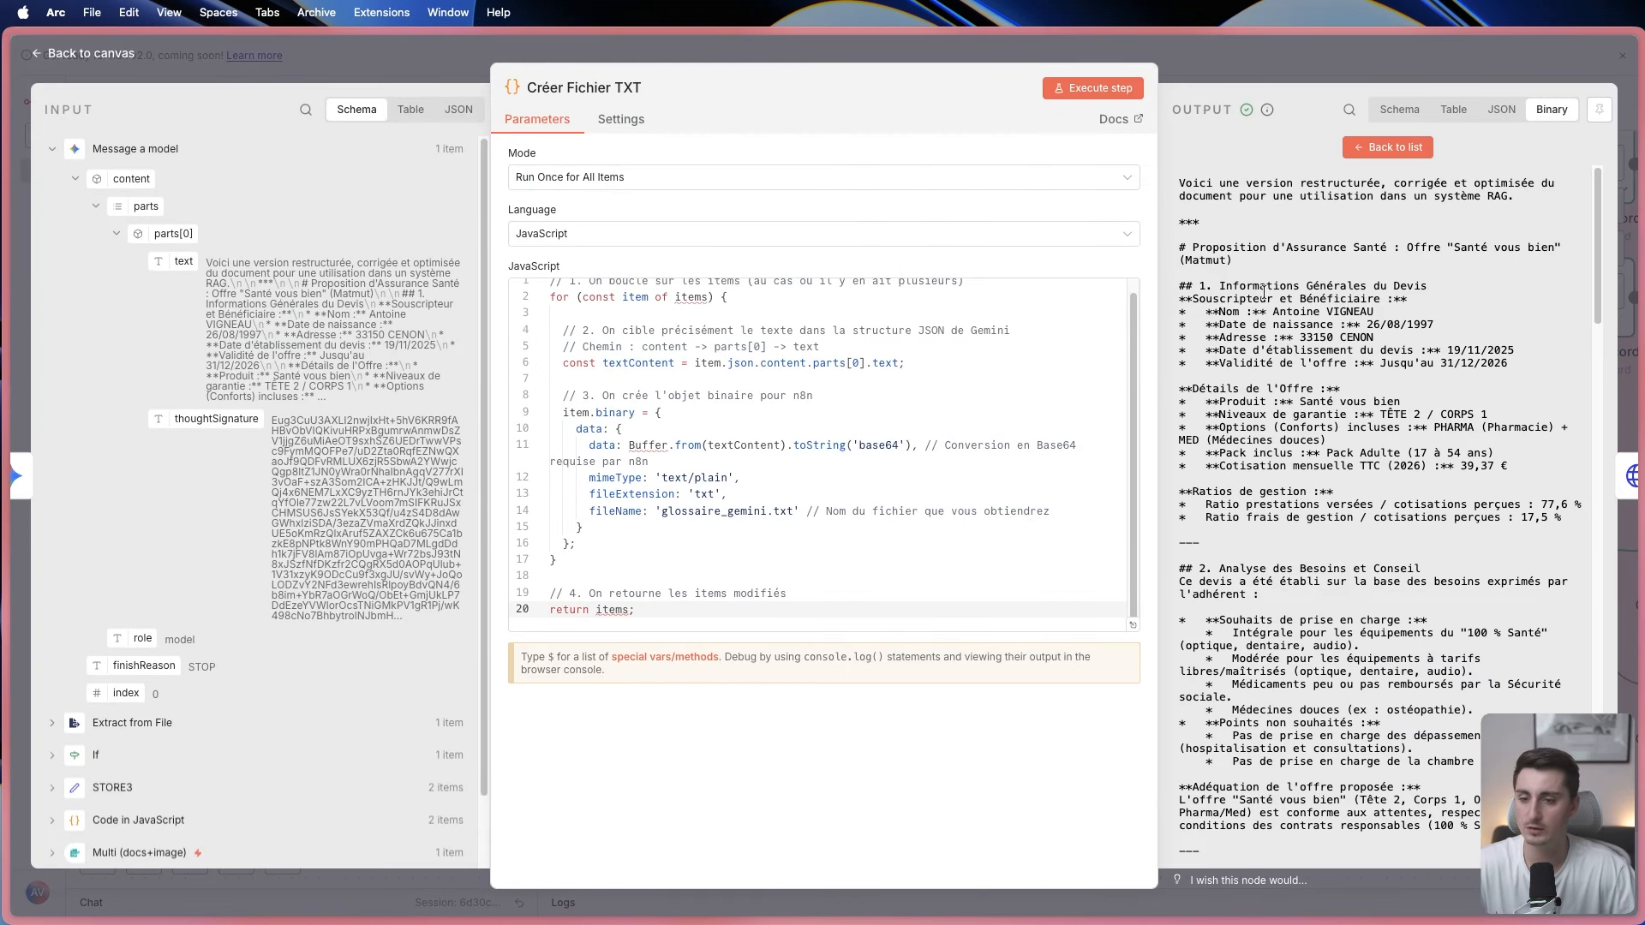
pyautogui.moveTo(1182, 183)
pyautogui.mouseDown()
pyautogui.moveTo(1209, 229)
pyautogui.moveTo(1174, 179)
pyautogui.mouseUp()
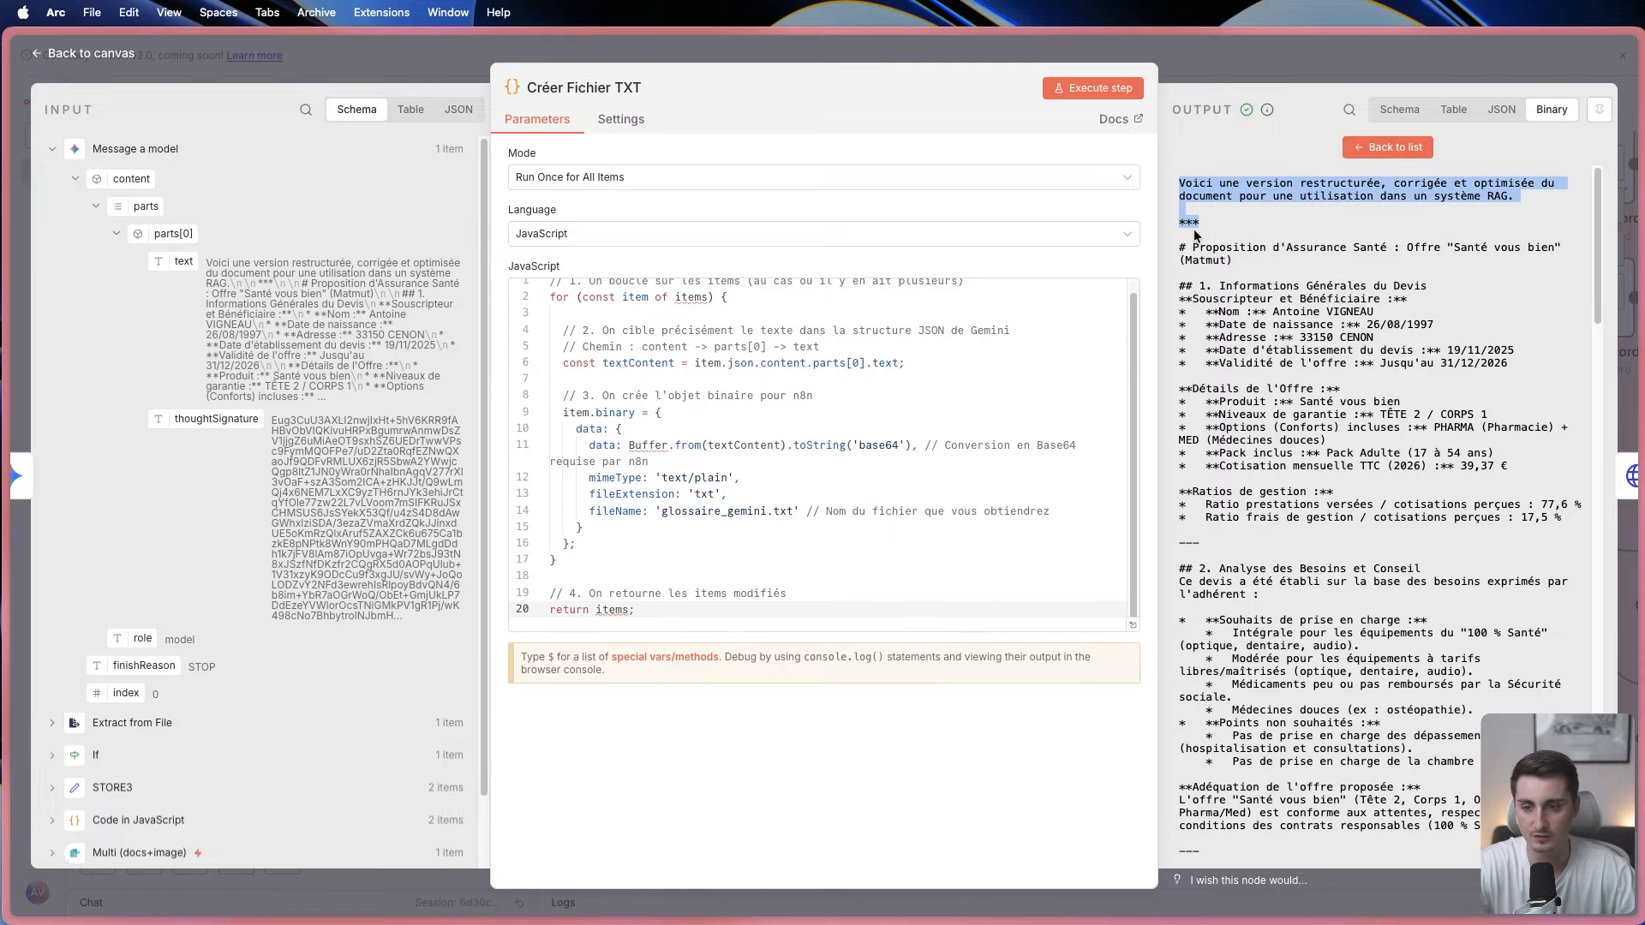
pyautogui.moveTo(1192, 248); pyautogui.dragTo(1414, 286)
pyautogui.moveTo(1184, 299); pyautogui.dragTo(1378, 299)
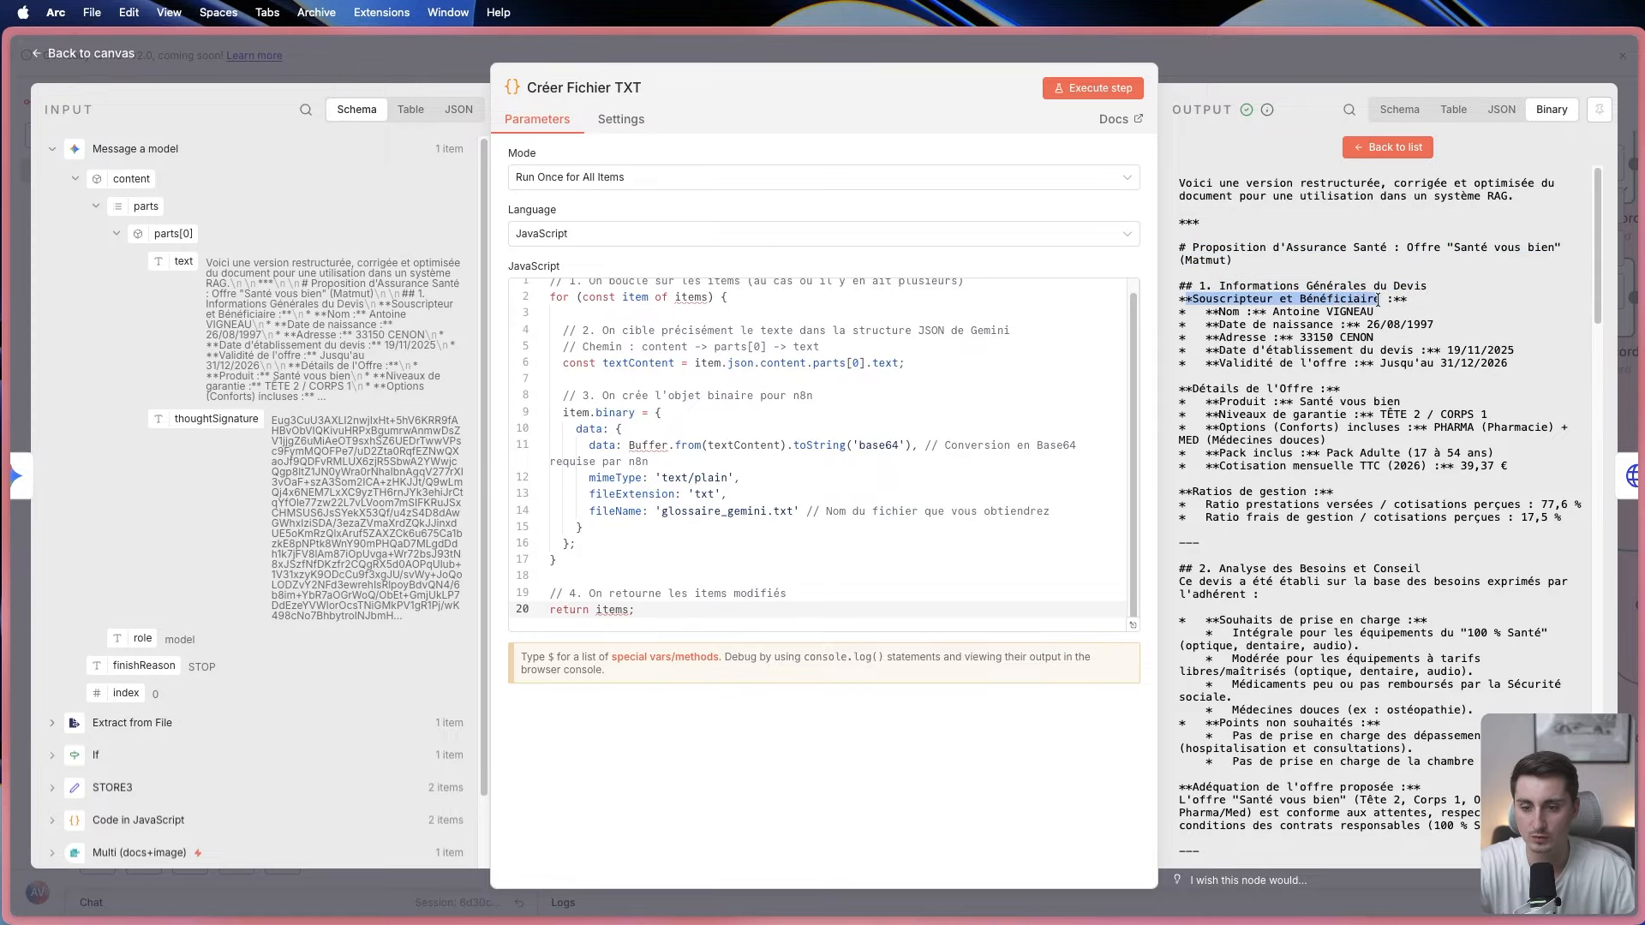
pyautogui.moveTo(1223, 311); pyautogui.dragTo(1507, 368)
pyautogui.click(1507, 368)
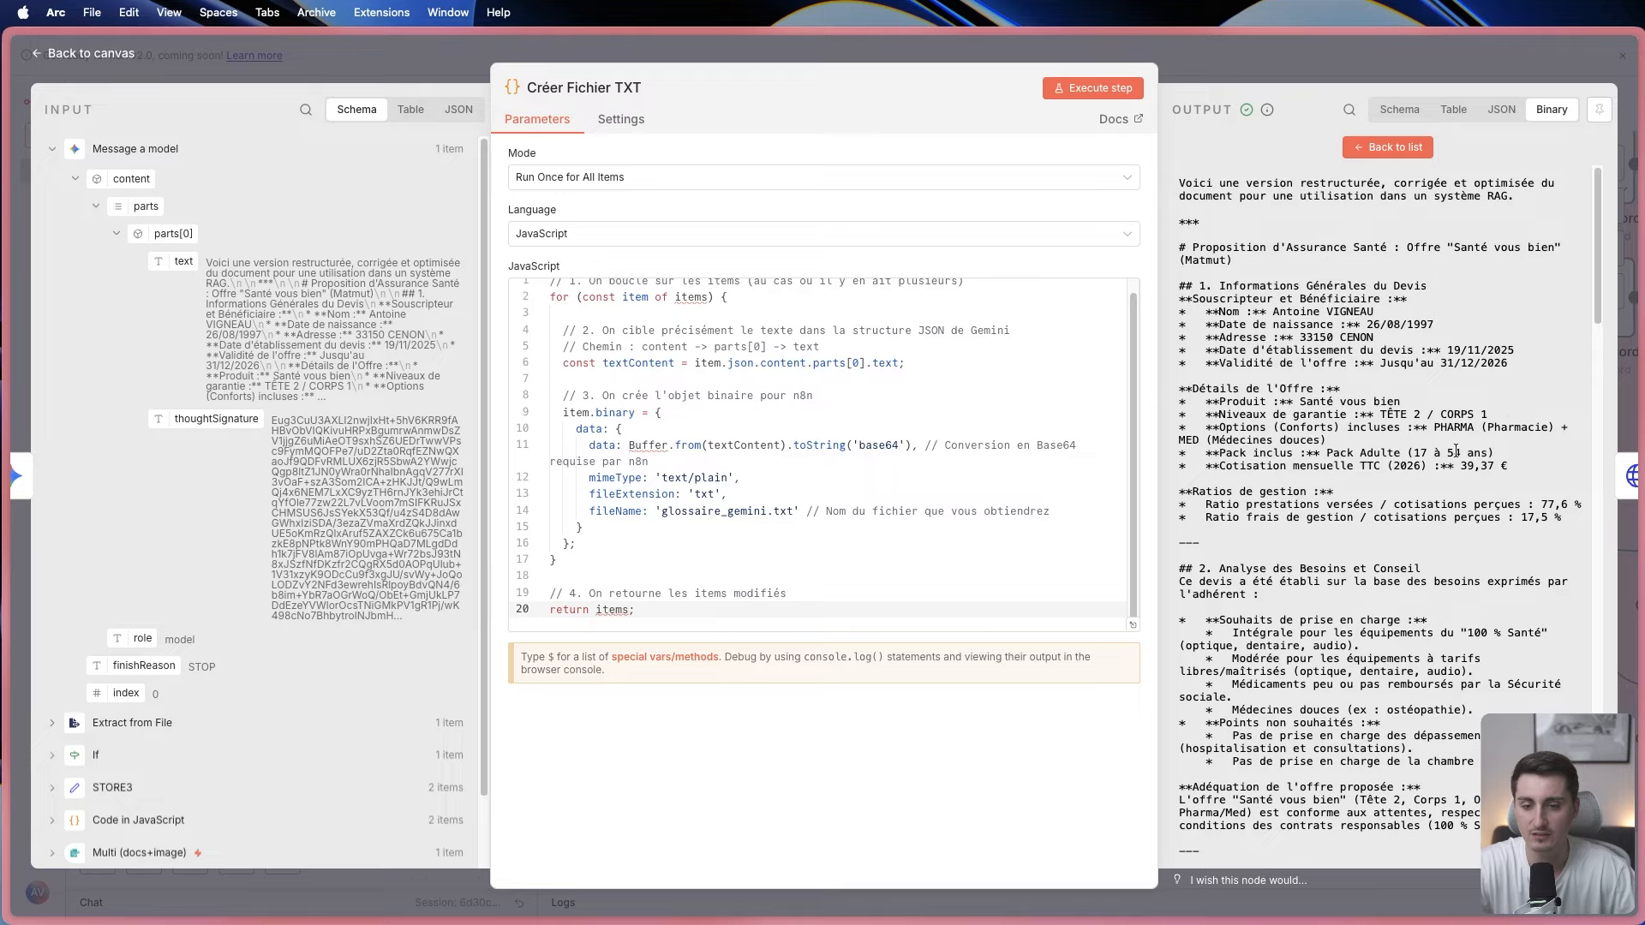
# Skim the remaining sections of the generated insurance document in Créer Fichier TXT, closing the node when done.
pyautogui.scroll(-3, 1429, 463)
pyautogui.scroll(-1, 1429, 464)
pyautogui.moveTo(1177, 229); pyautogui.dragTo(1358, 284)
pyautogui.scroll(-15, 1362, 291)
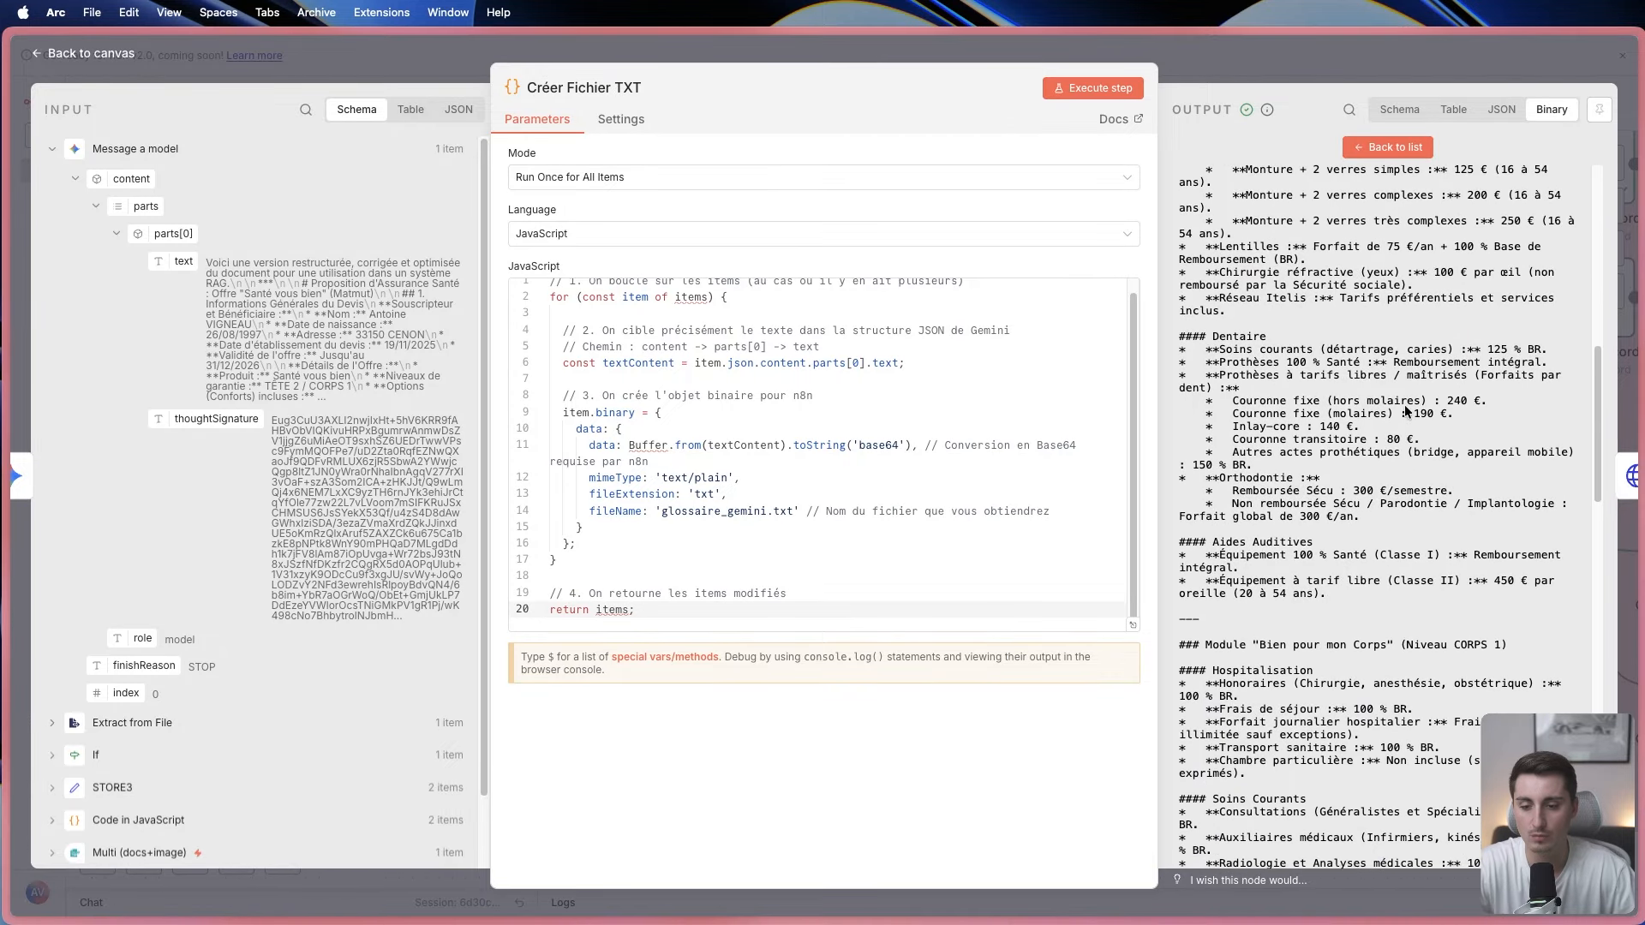
pyautogui.scroll(-20, 1405, 412)
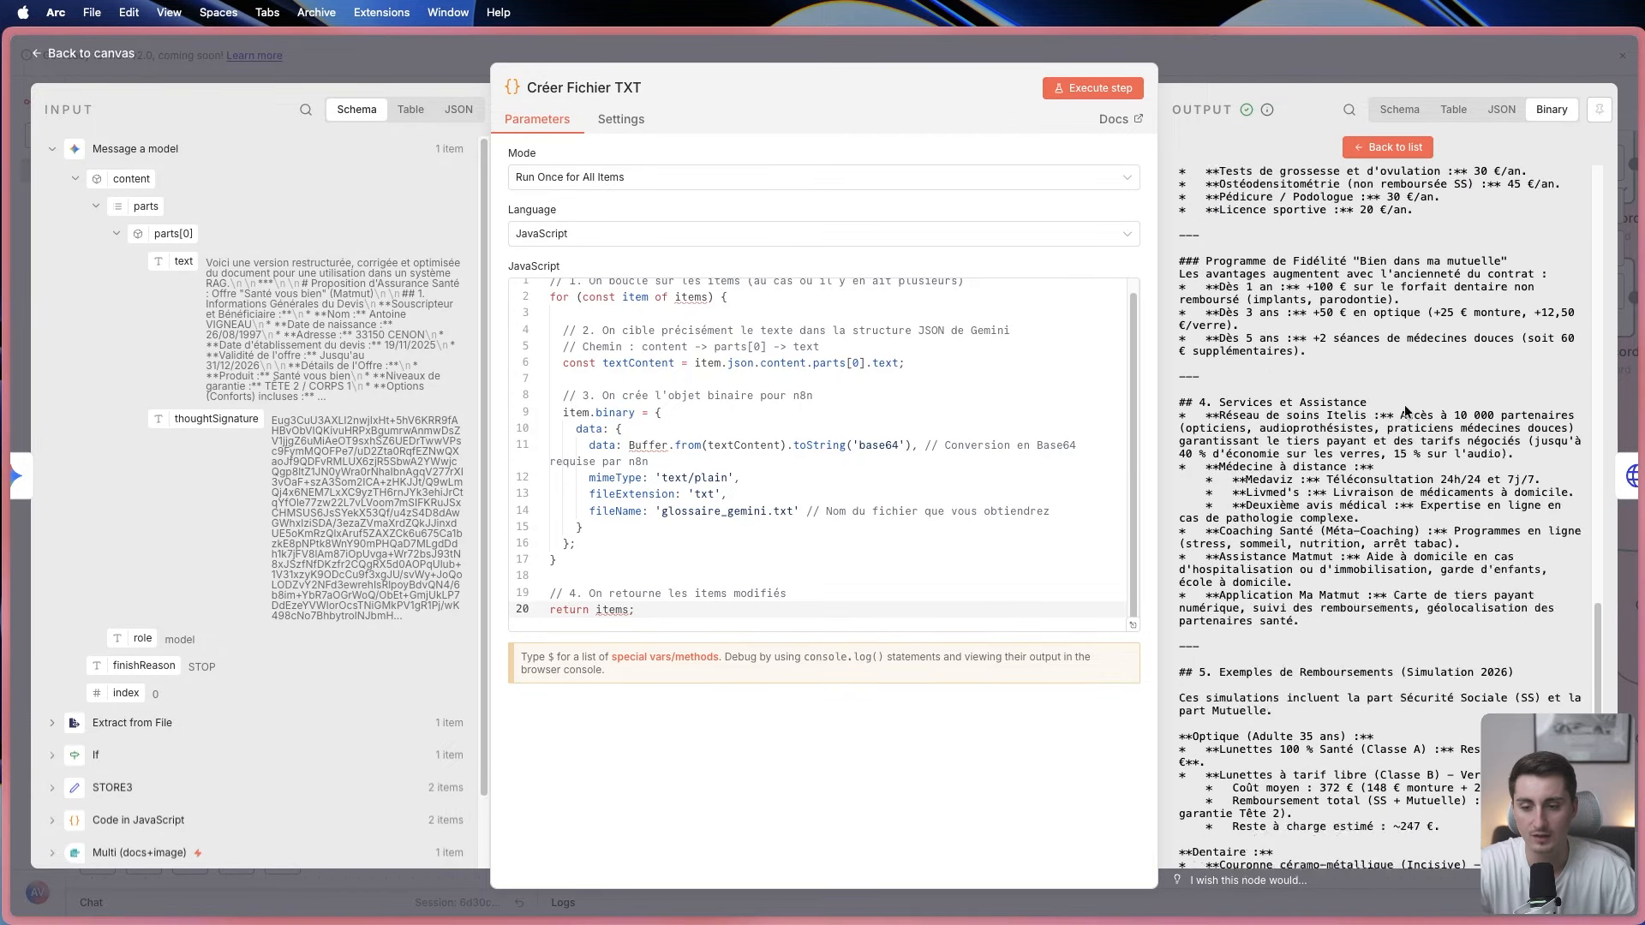
pyautogui.scroll(-10, 1405, 409)
pyautogui.scroll(20, 1405, 420)
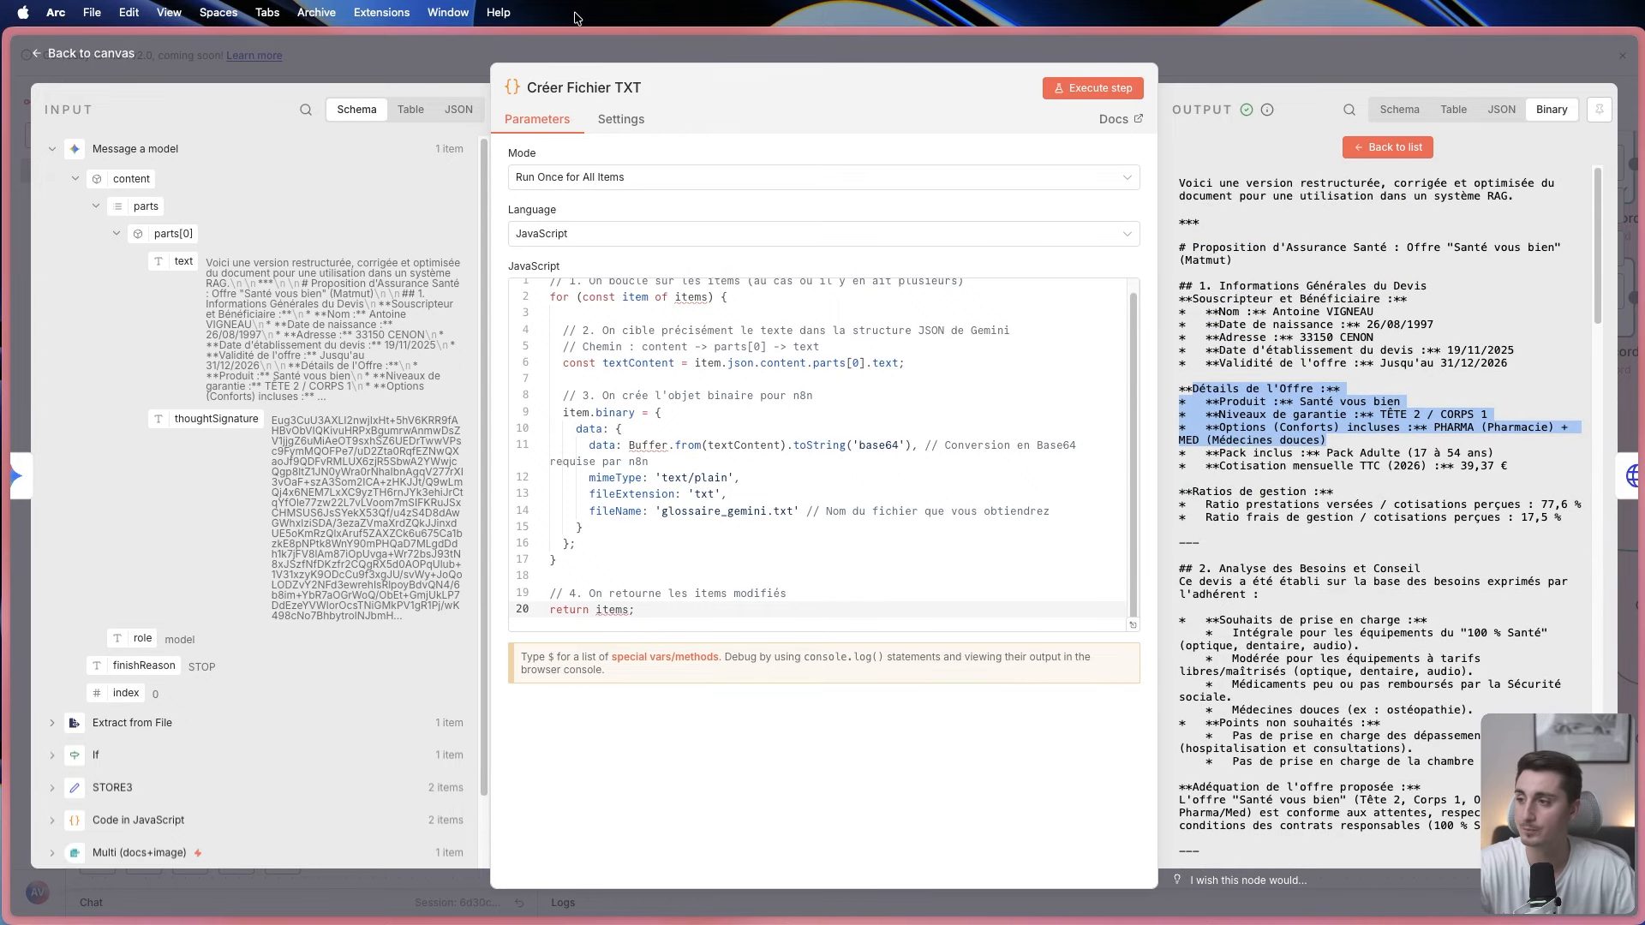
pyautogui.click(441, 59)
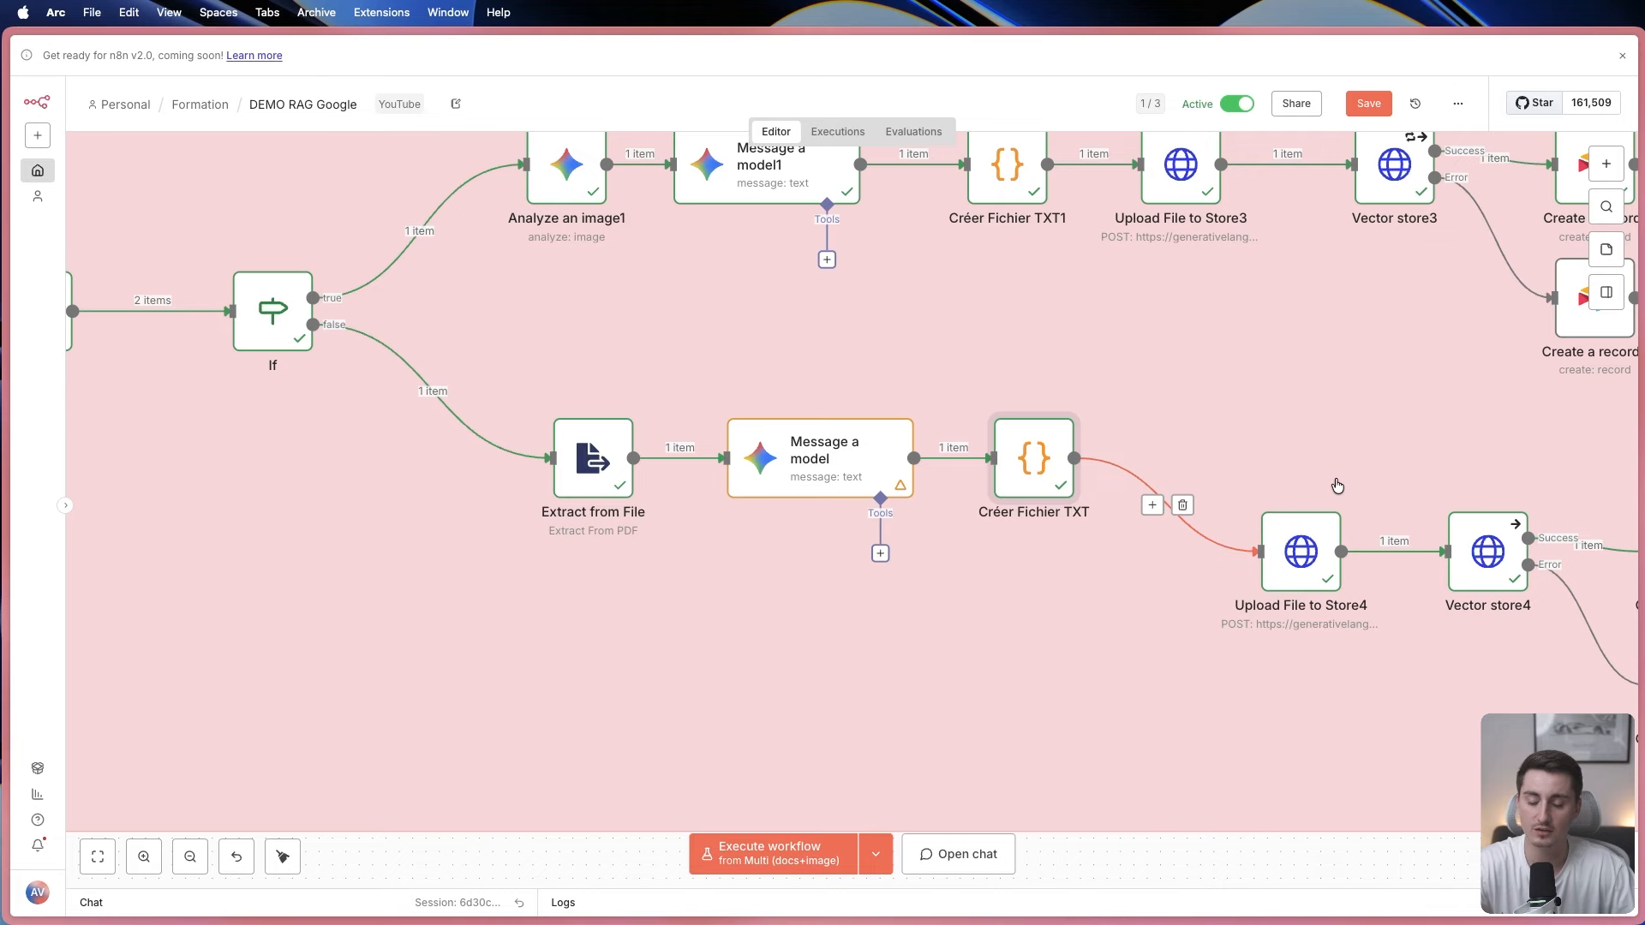
# Look over the image and PDF branches of the Level 3 pipeline through to their final record updates.
pyautogui.scroll(-15, 1238, 452)
pyautogui.scroll(15, 1241, 443)
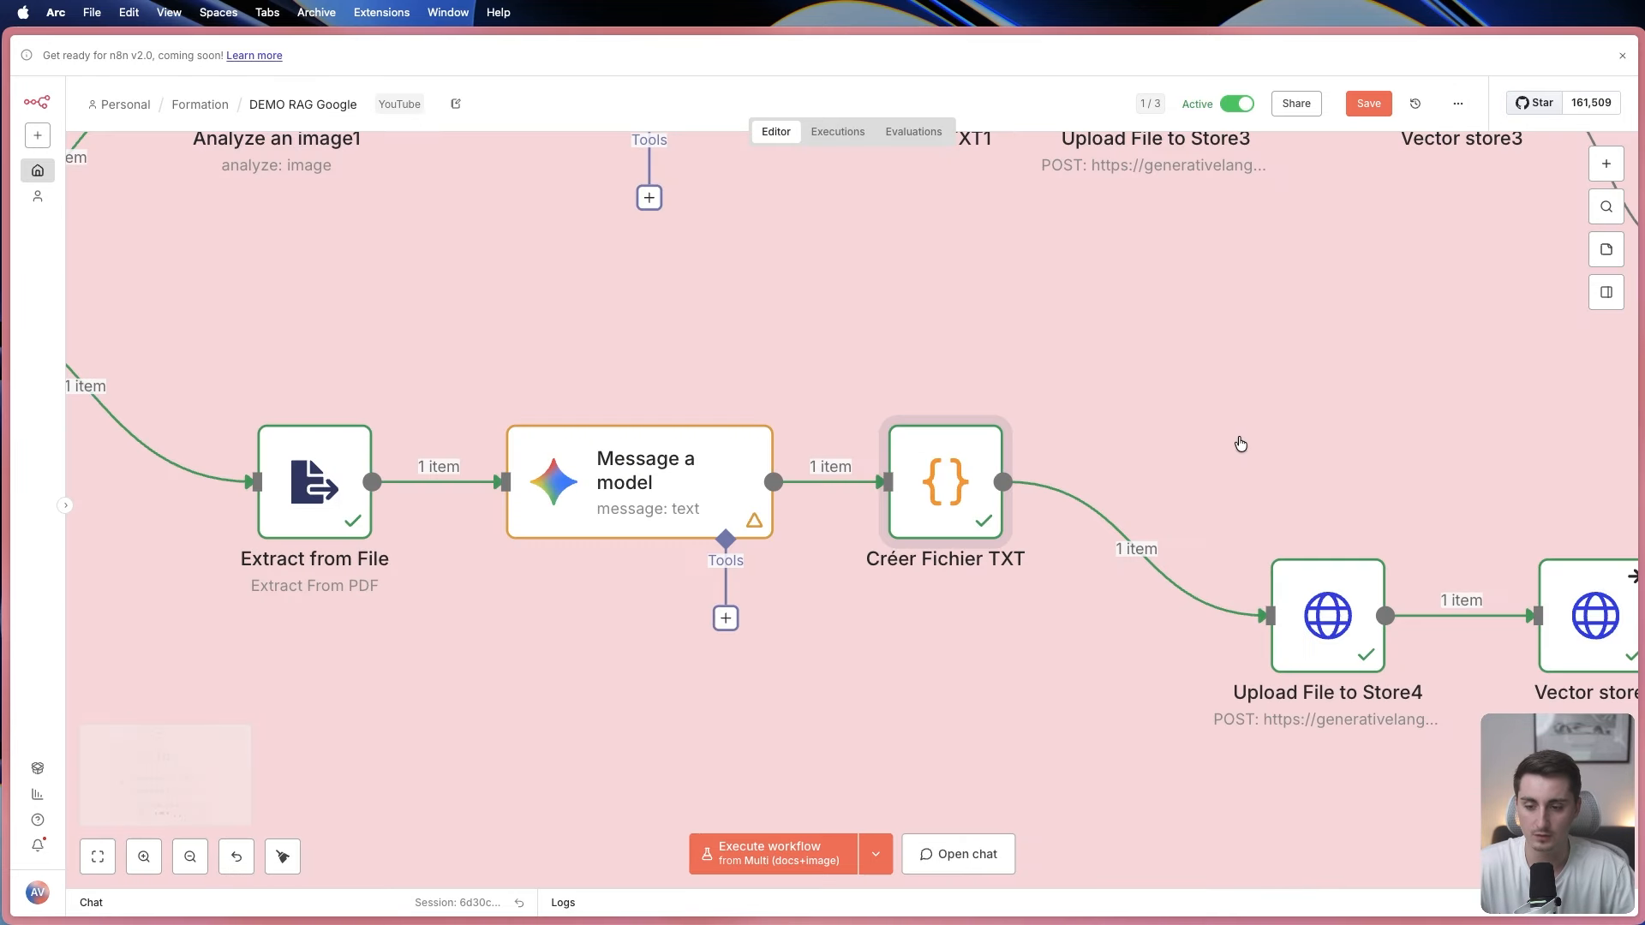
pyautogui.scroll(-14, 1240, 444)
pyautogui.scroll(10, 1239, 444)
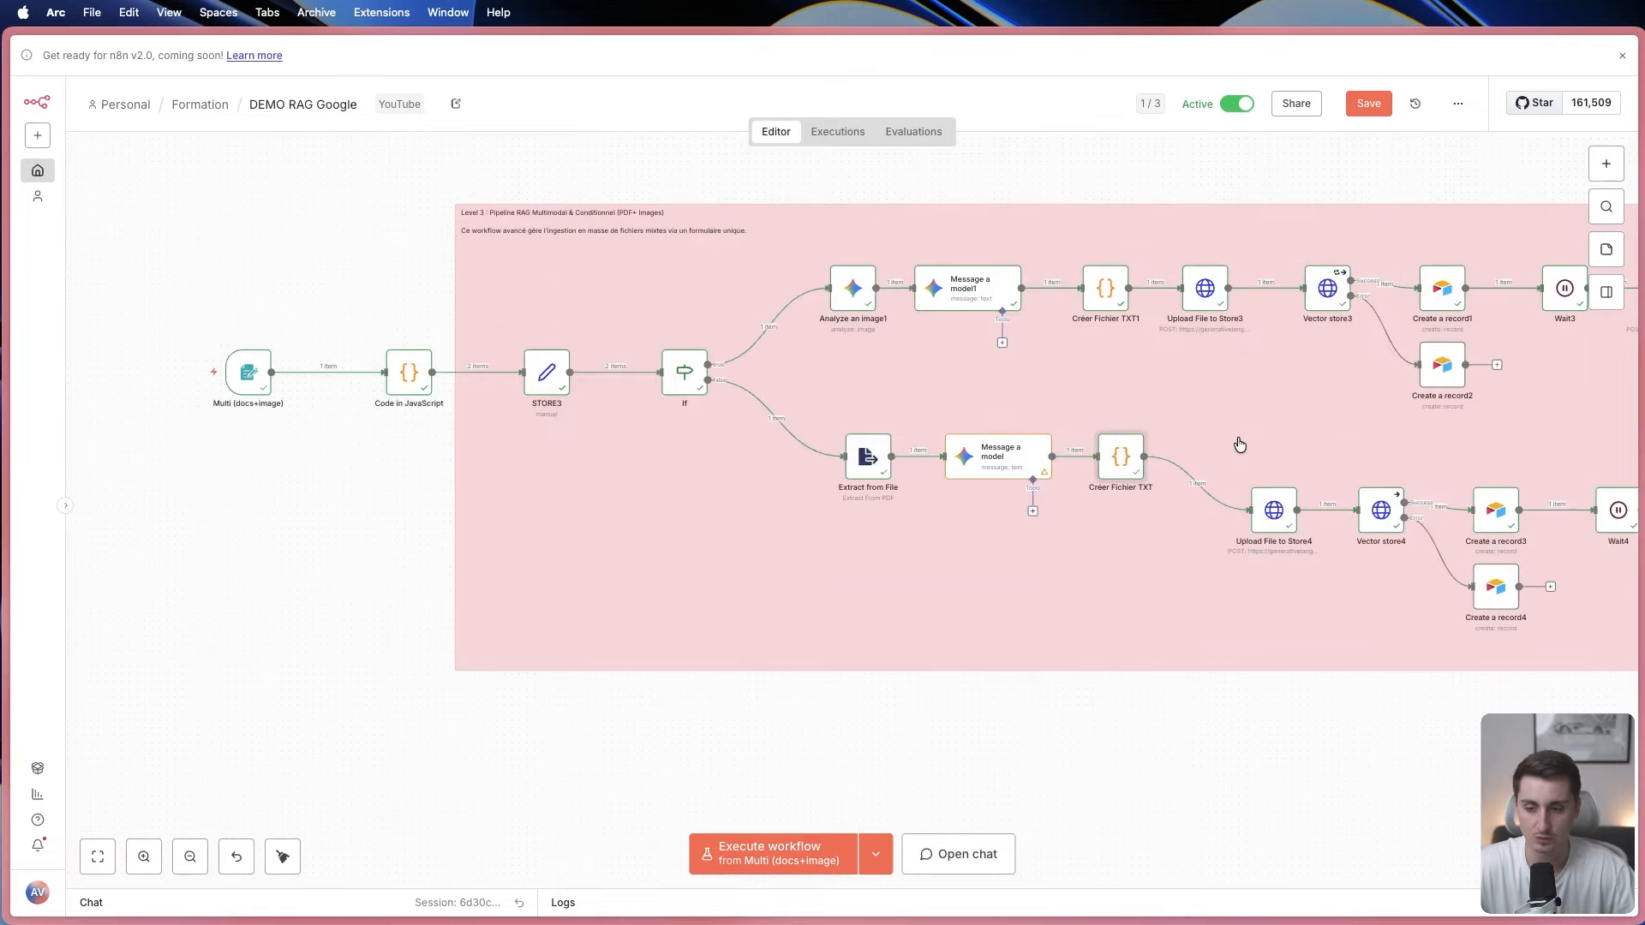
pyautogui.moveTo(1329, 712); pyautogui.dragTo(1149, 760)
pyautogui.moveTo(1276, 733); pyautogui.dragTo(1077, 794)
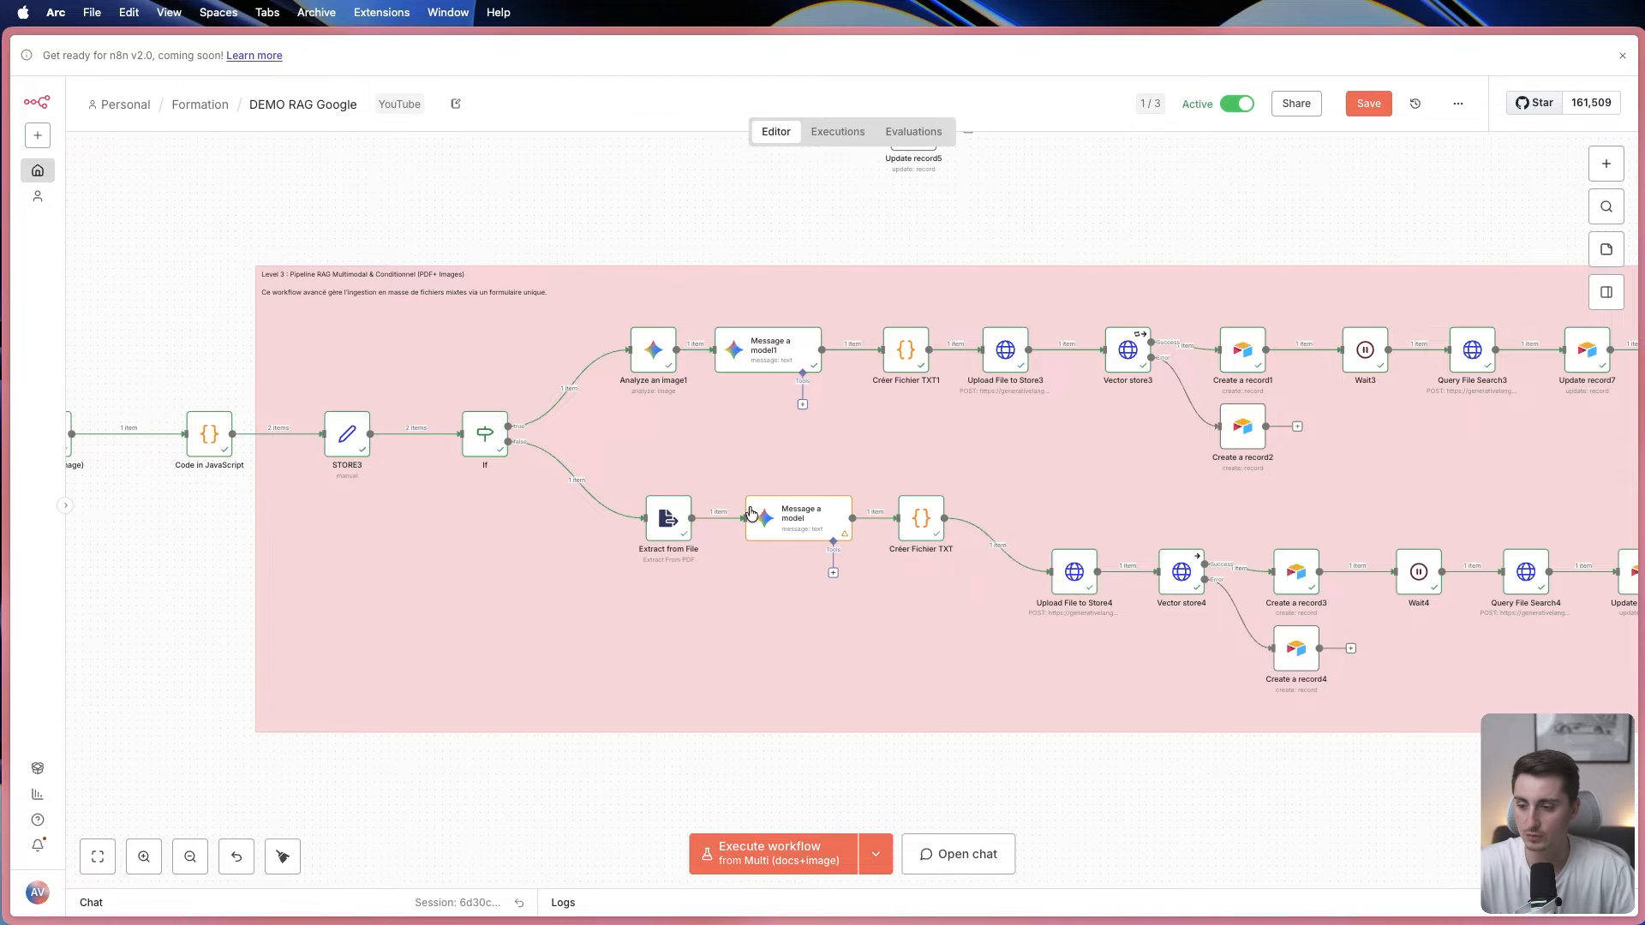
pyautogui.moveTo(1311, 766); pyautogui.dragTo(1065, 744)
# Open the workflow chat and read the agent's answer to "Tu peux me dire quelle formation j'ai ?", including its cited source files.
pyautogui.scroll(15, 939, 187)
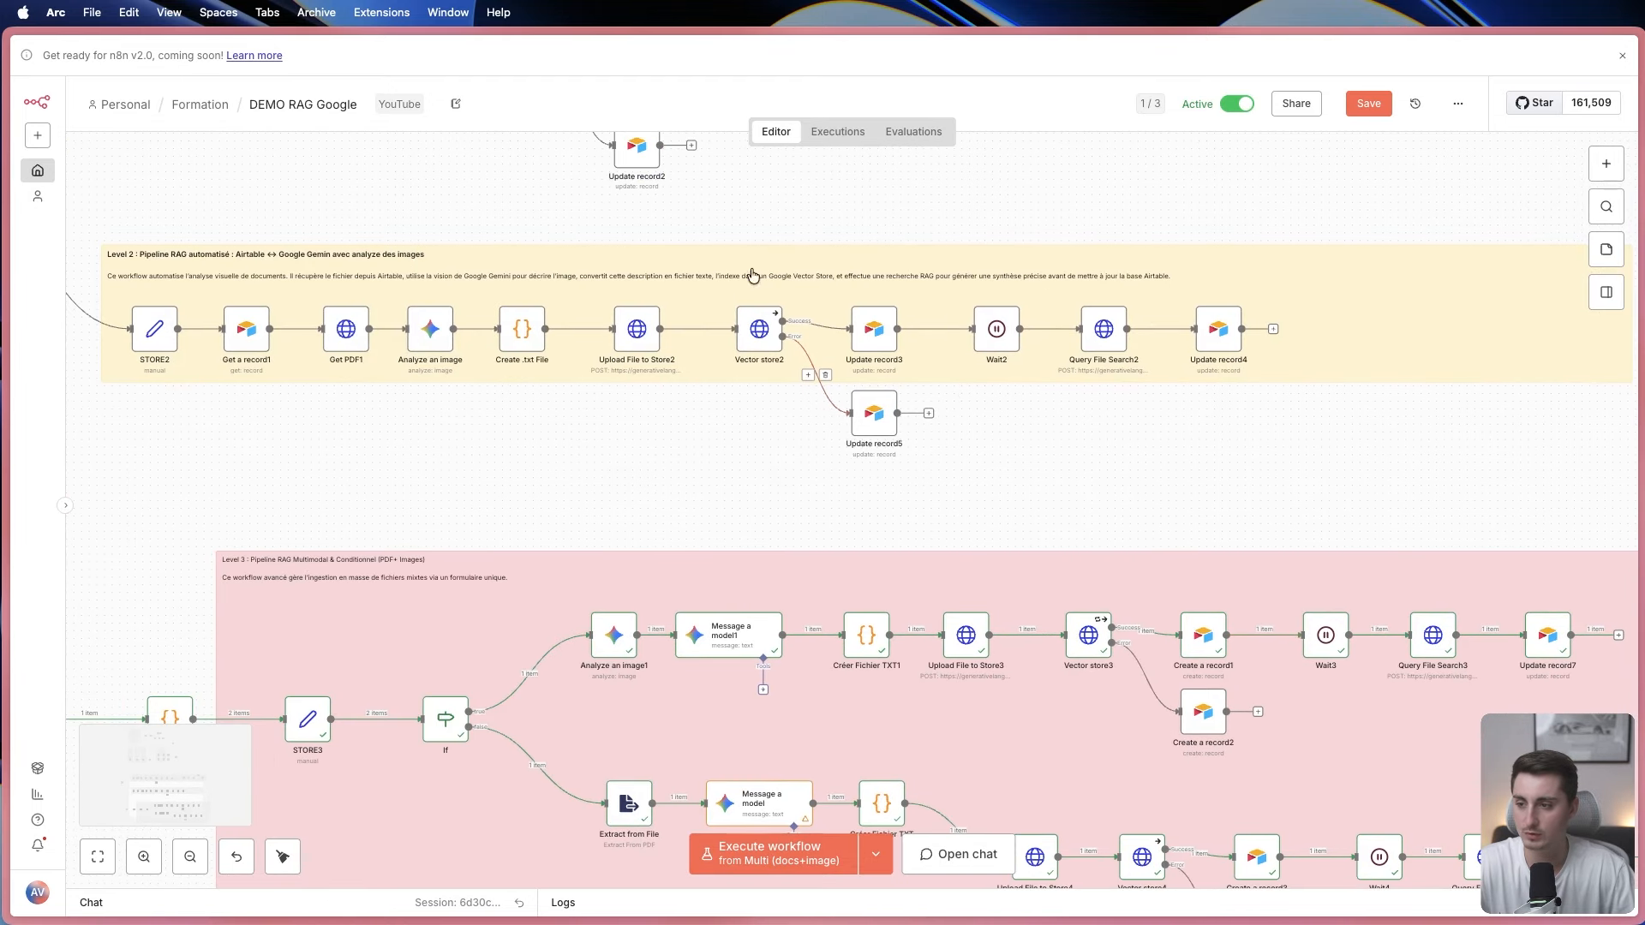
pyautogui.scroll(10, 936, 283)
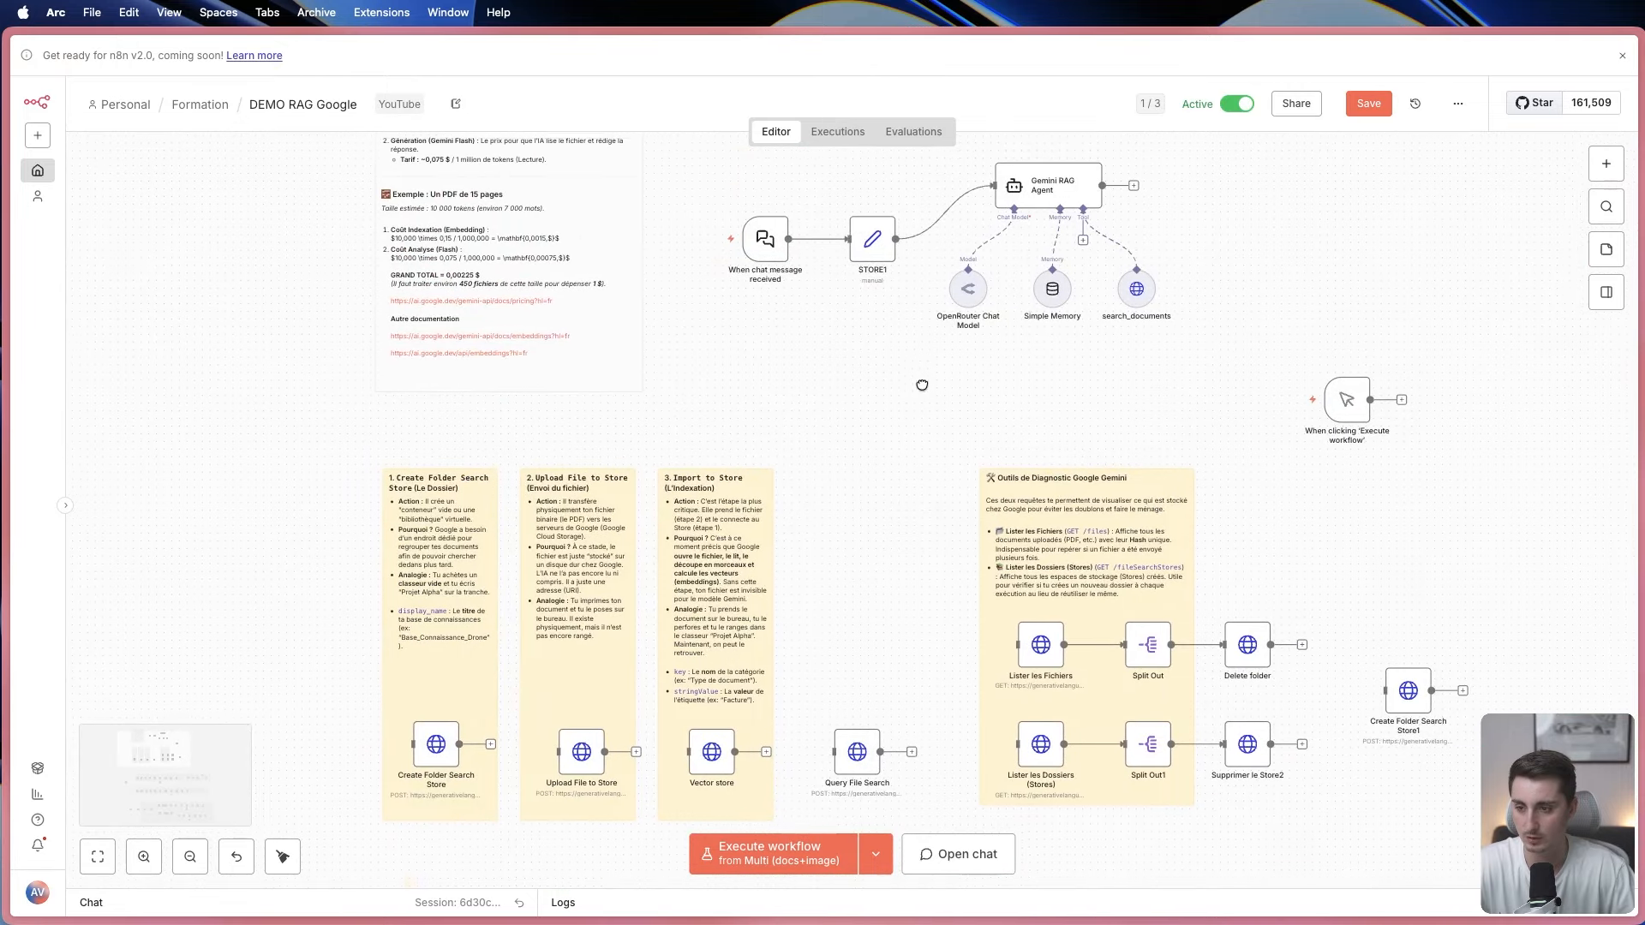
pyautogui.click(615, 443)
pyautogui.scroll(3, 257, 792)
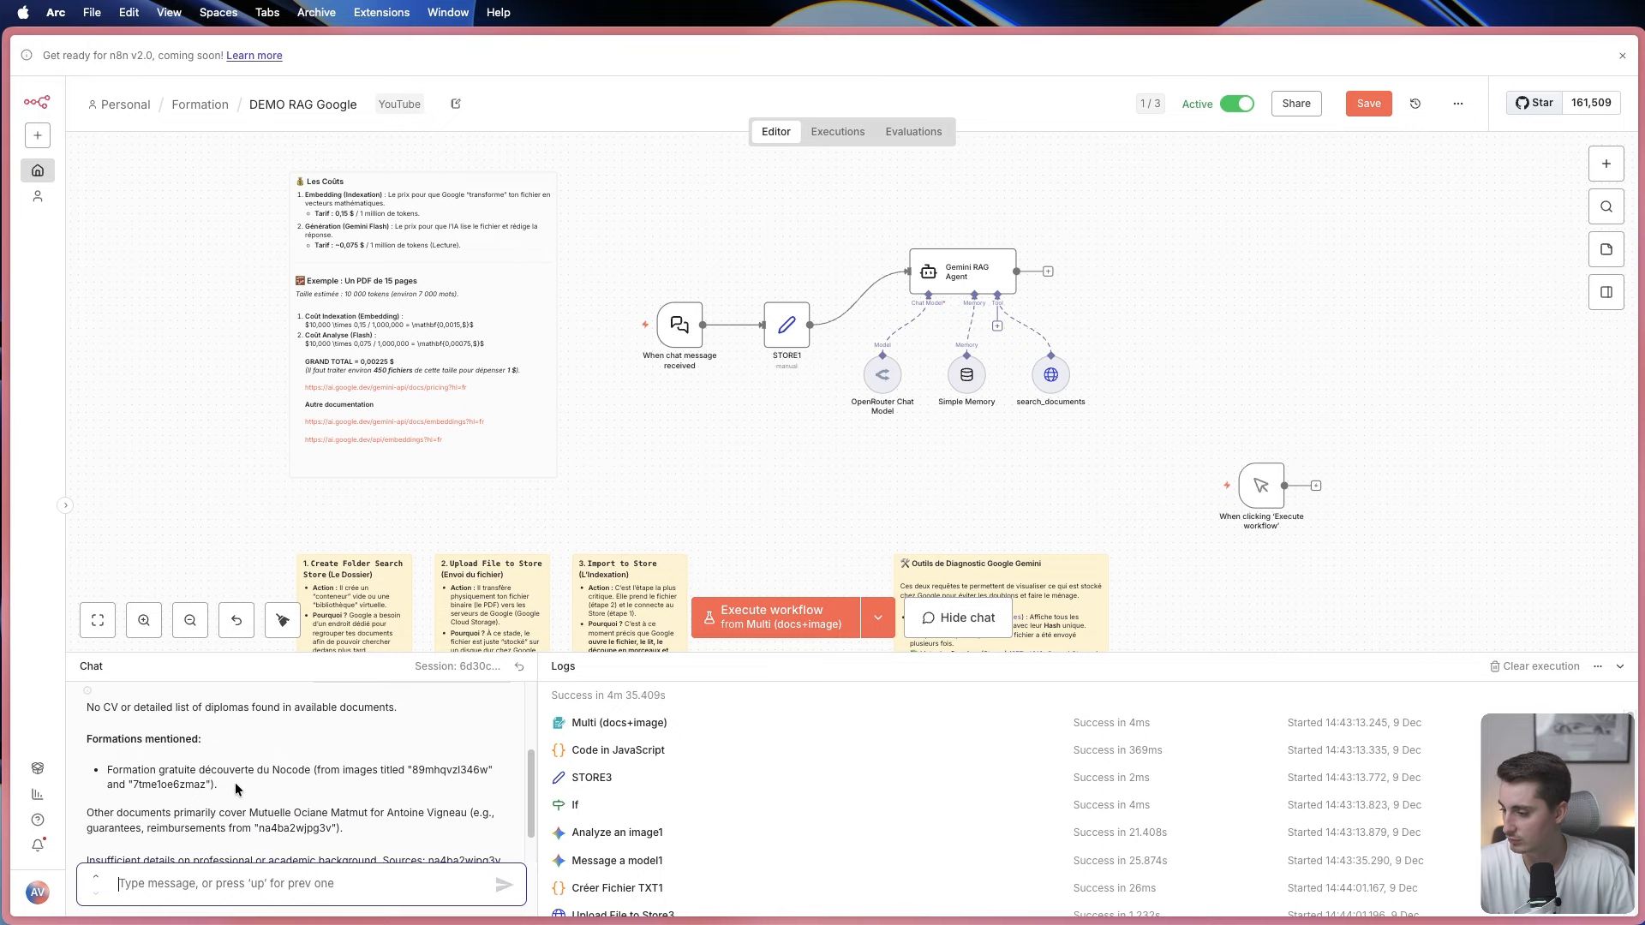
pyautogui.scroll(-4, 383, 782)
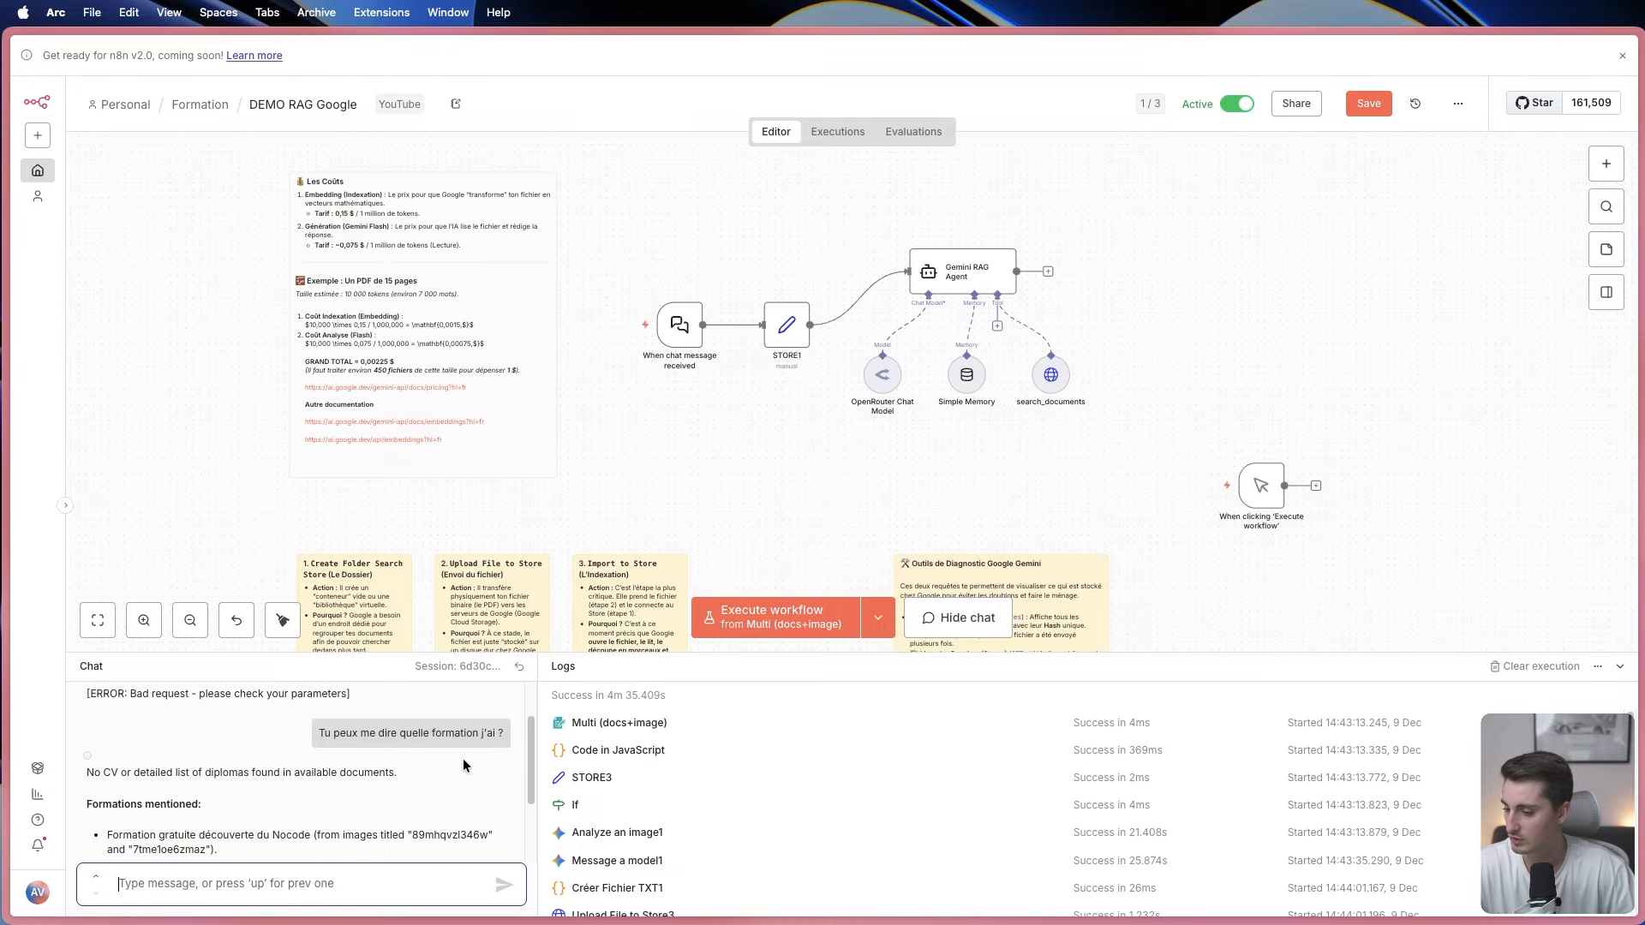
pyautogui.scroll(-1, 257, 771)
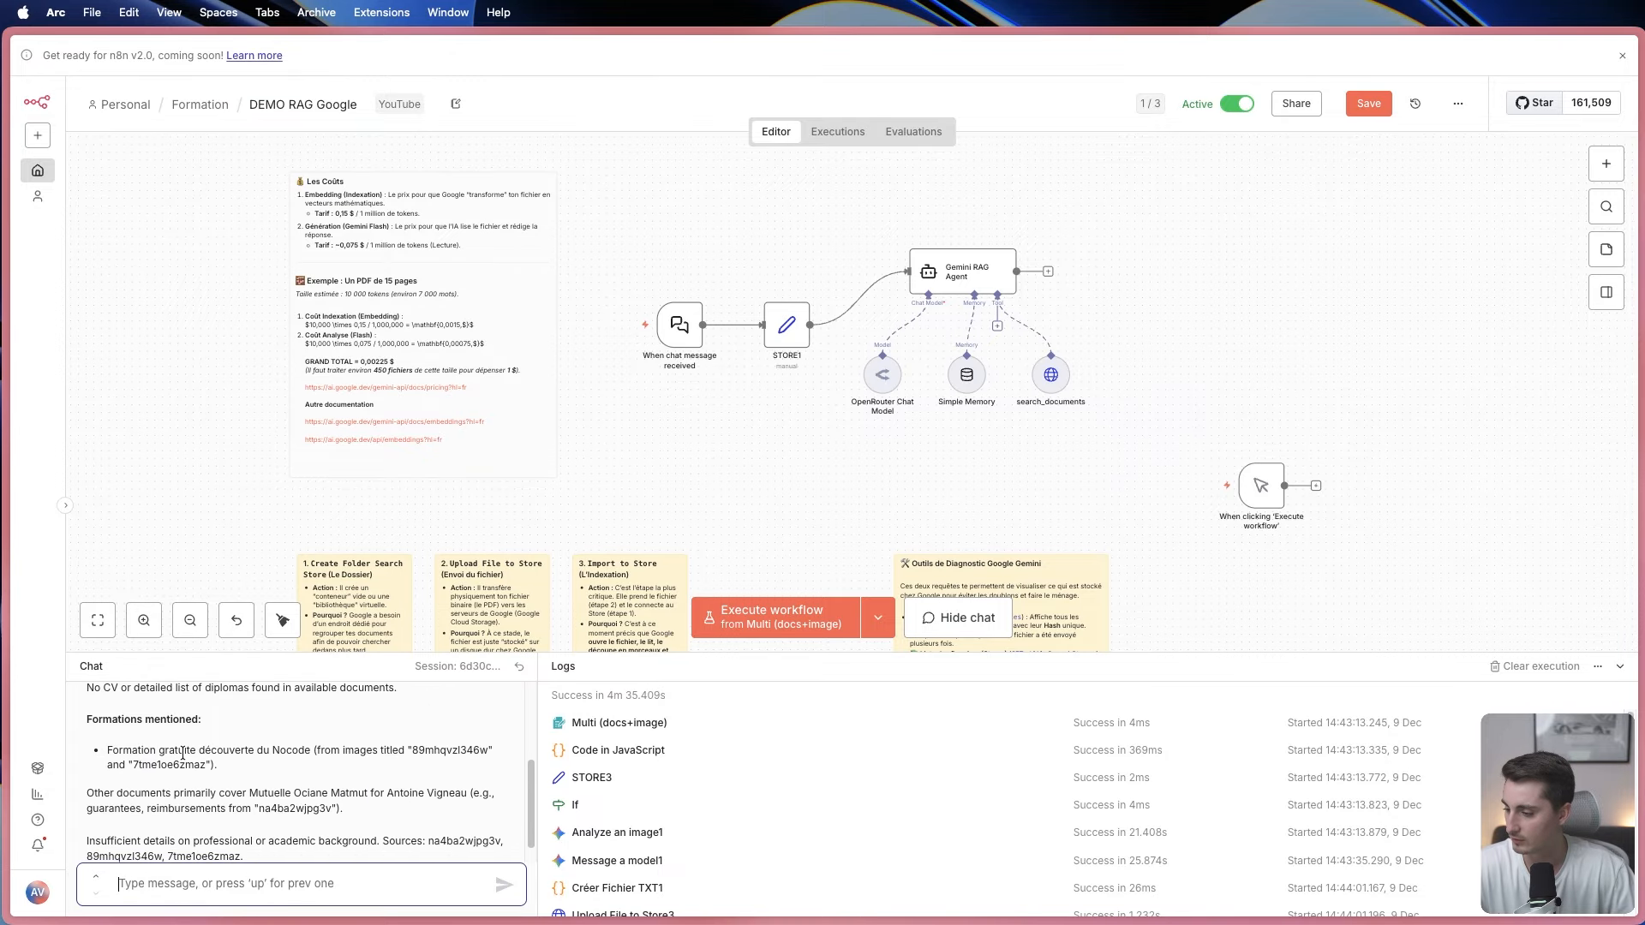
pyautogui.scroll(-1, 317, 750)
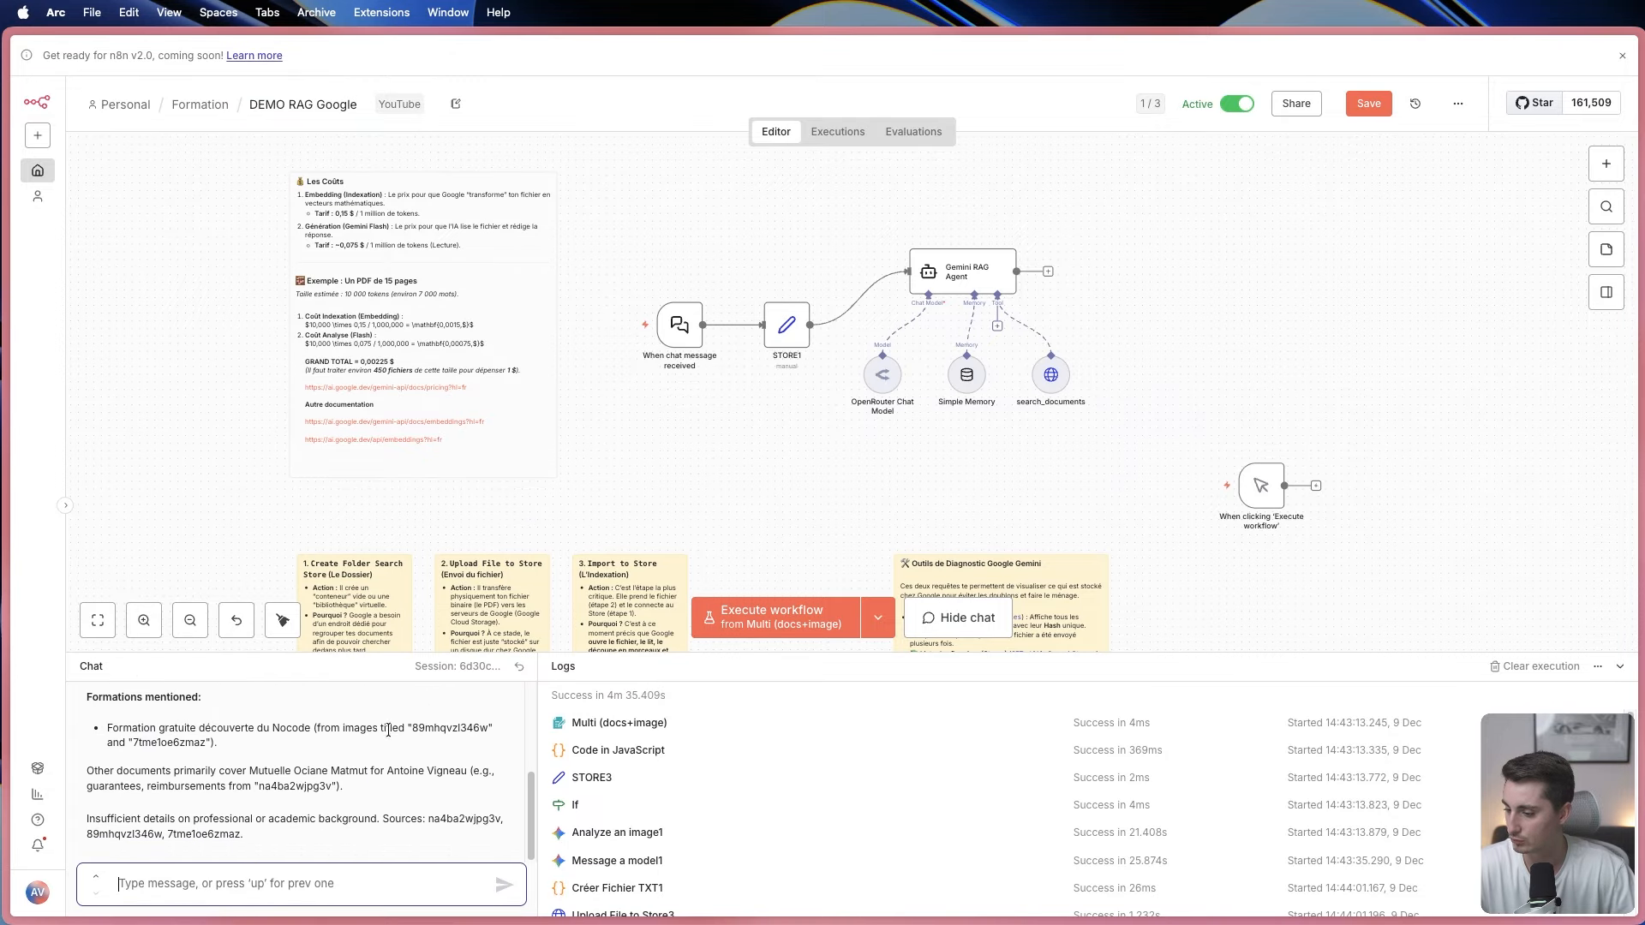
pyautogui.moveTo(411, 729); pyautogui.dragTo(480, 728)
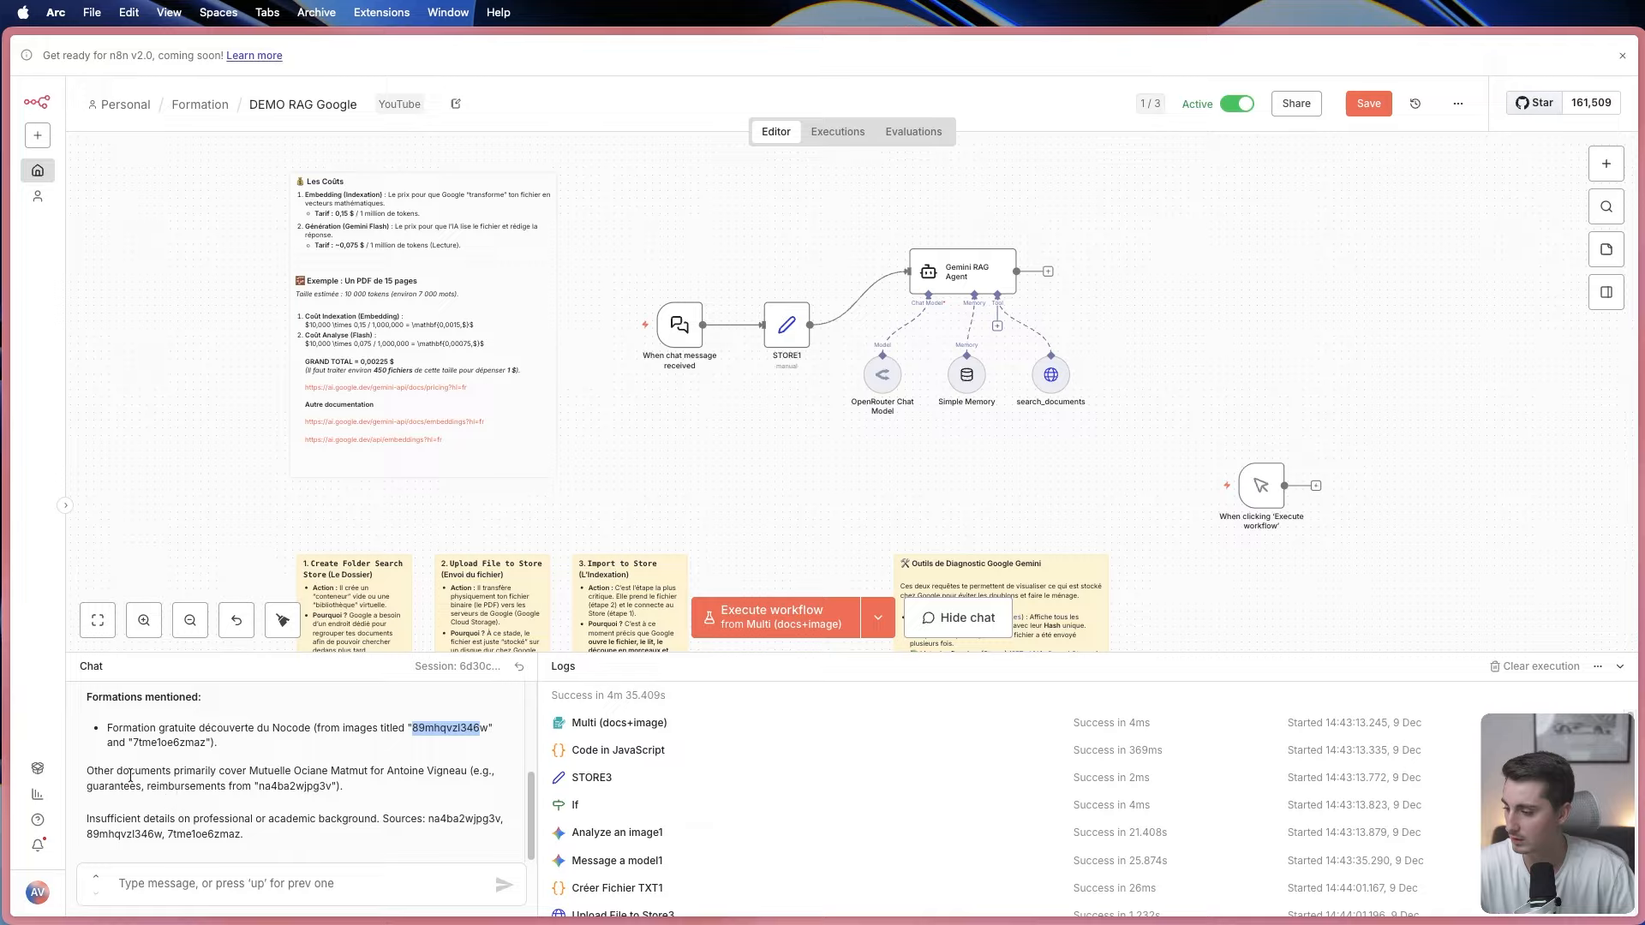
# Ask the RAG agent in the workflow chat "Donne moi des info sur la mutuelle".
pyautogui.moveTo(250, 772); pyautogui.dragTo(323, 773)
pyautogui.scroll(1, 403, 795)
pyautogui.scroll(-1, 403, 796)
pyautogui.click(165, 881)
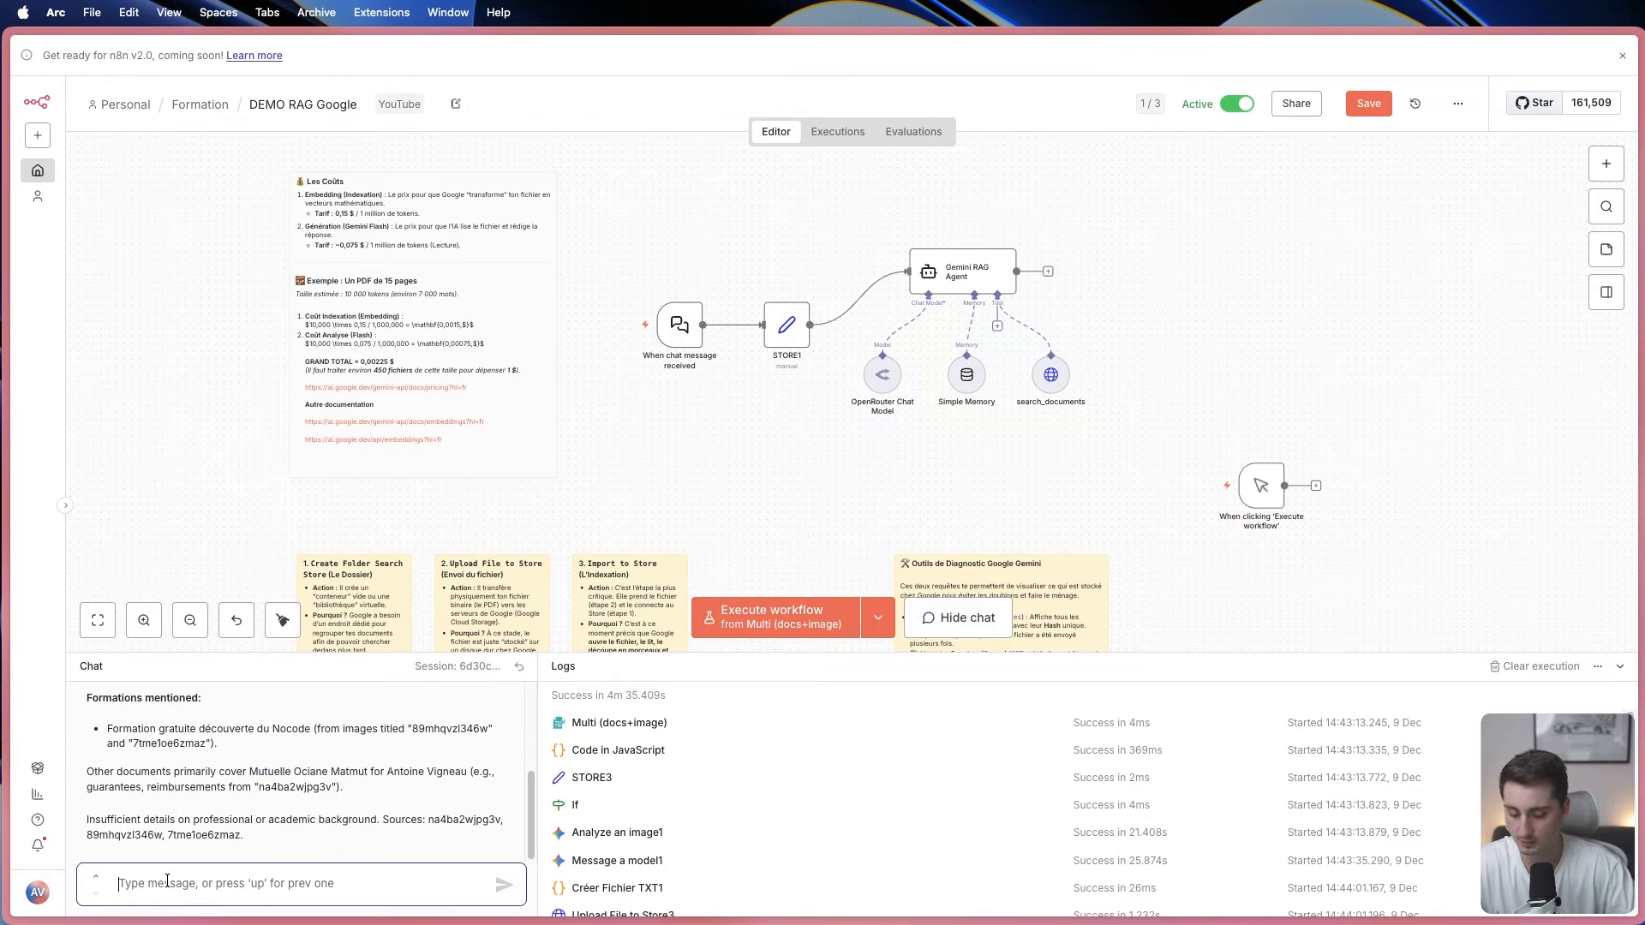
pyautogui.write('Do')
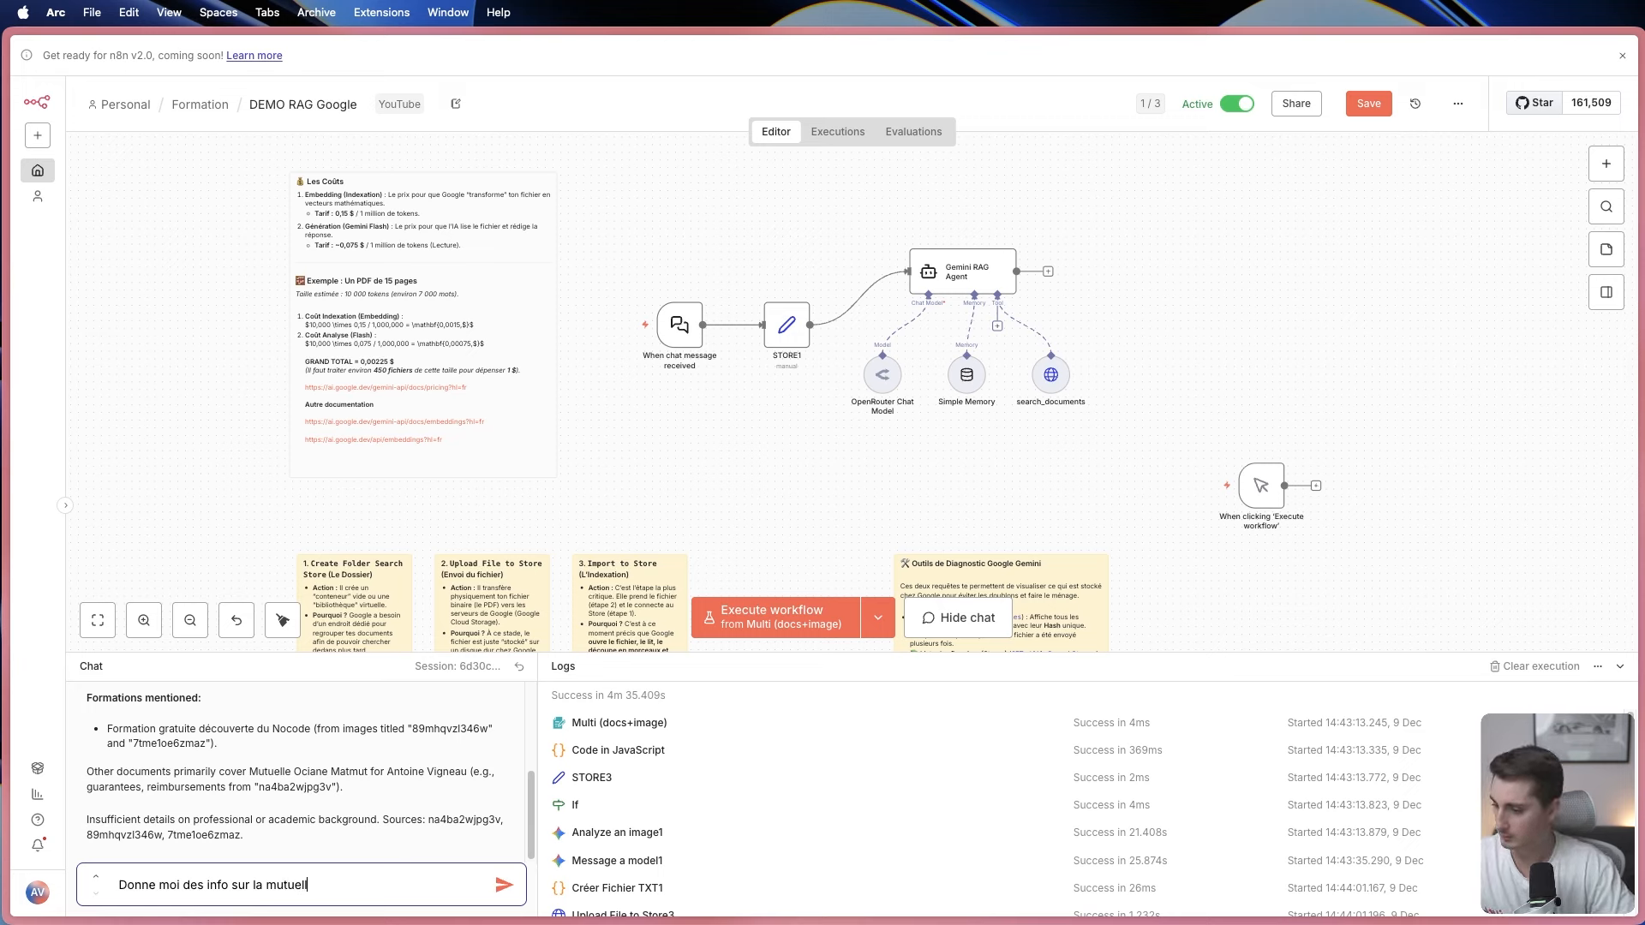
pyautogui.press('Return')
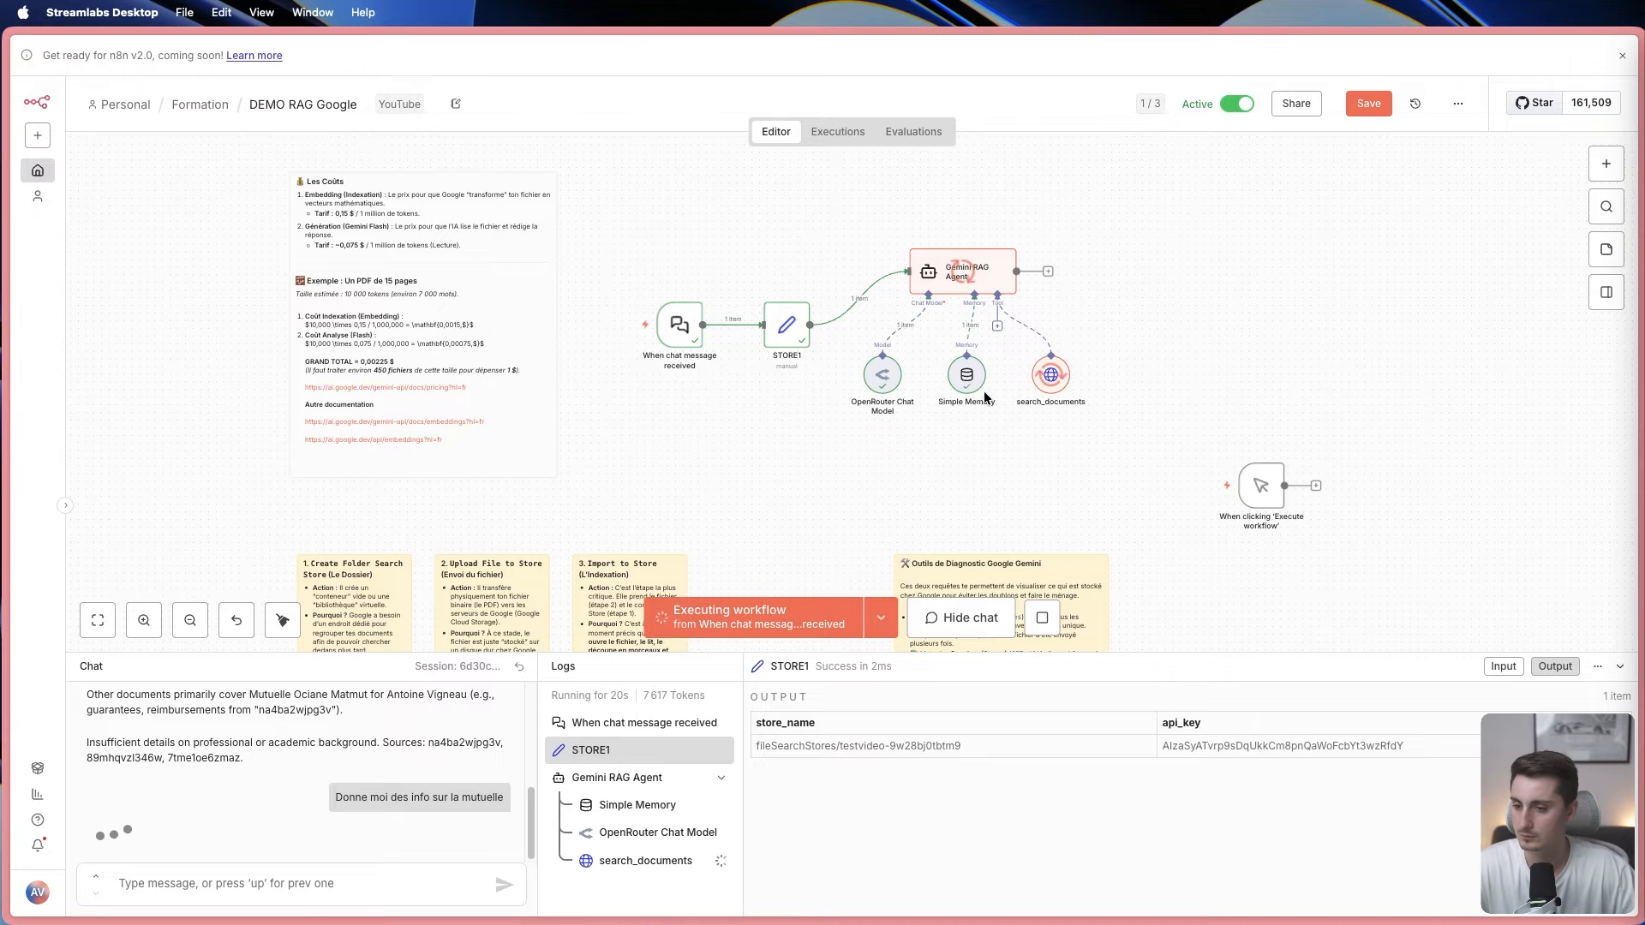
# Check the search_documents execution log and read through the input sent to OpenRouter Chat Model.
pyautogui.click(1073, 382)
pyautogui.click(1052, 379)
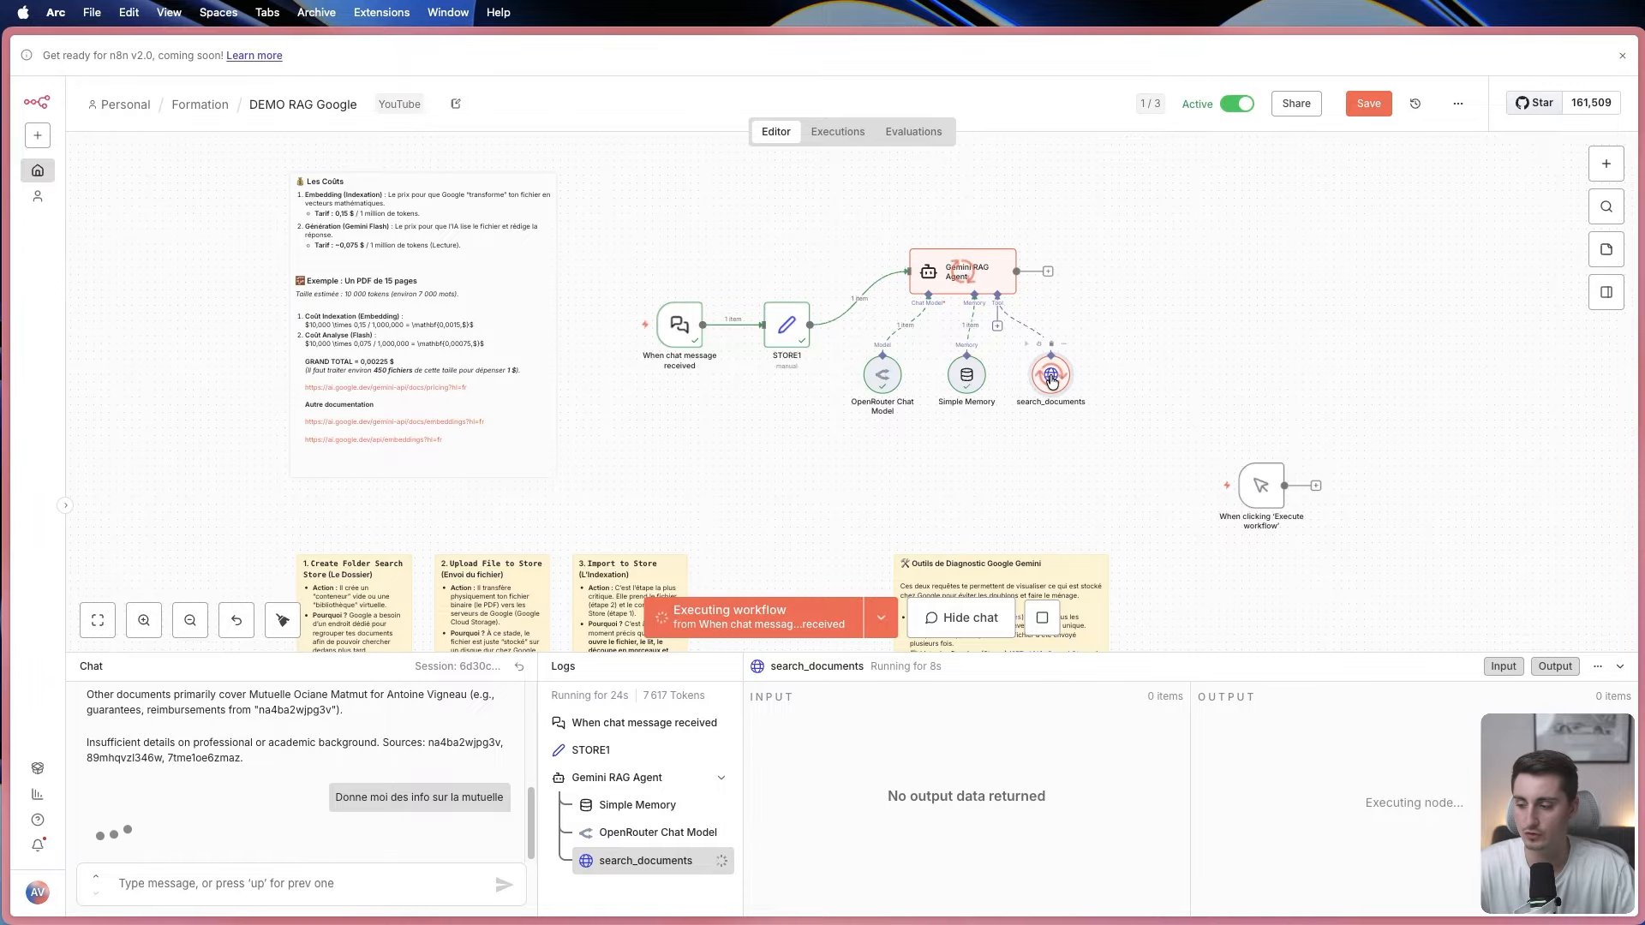
pyautogui.click(634, 833)
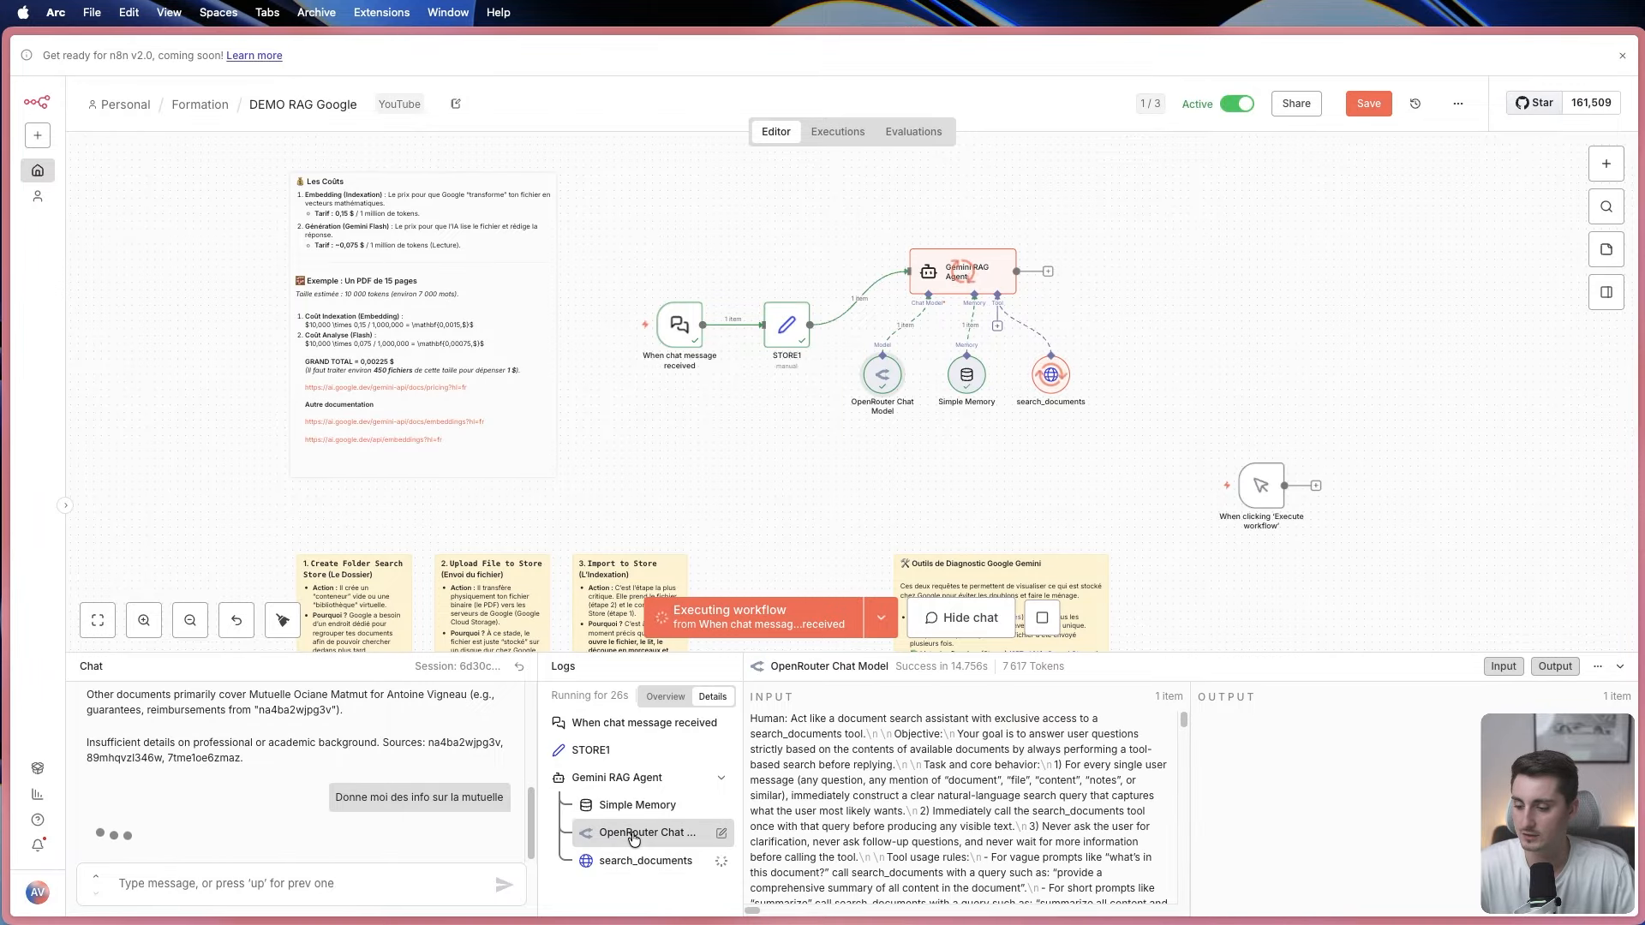
pyautogui.scroll(-15, 850, 788)
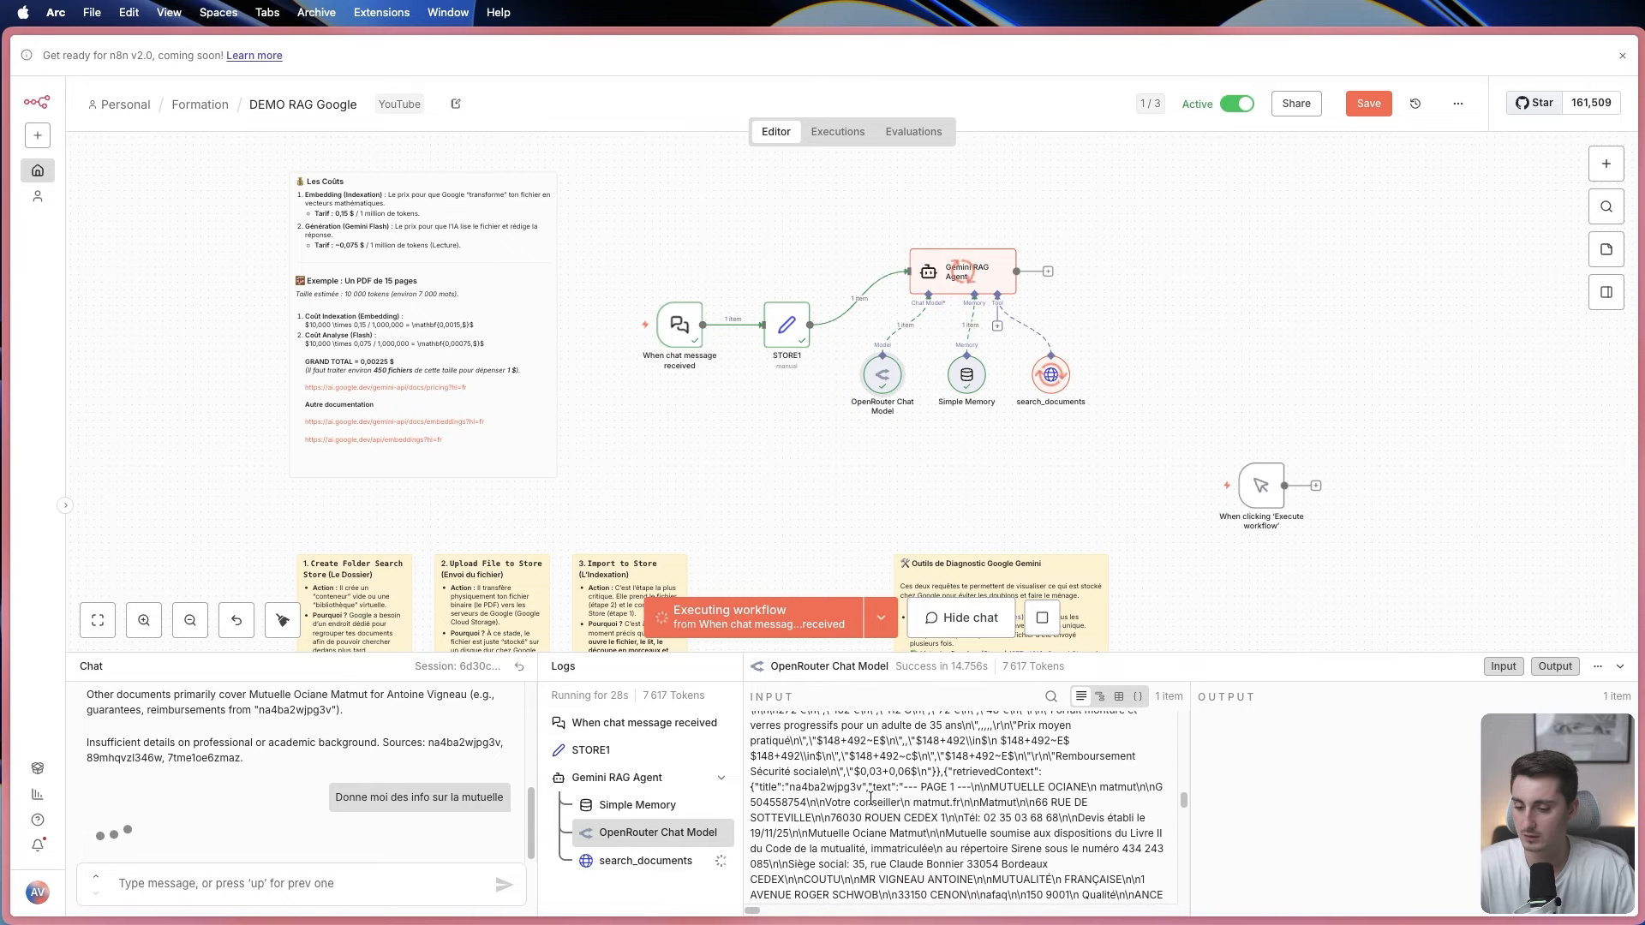
pyautogui.scroll(-5, 871, 801)
# Enlarge the chat and logs area and read the candidates text in the search_documents output.
pyautogui.moveTo(847, 651); pyautogui.dragTo(847, 449)
pyautogui.click(635, 658)
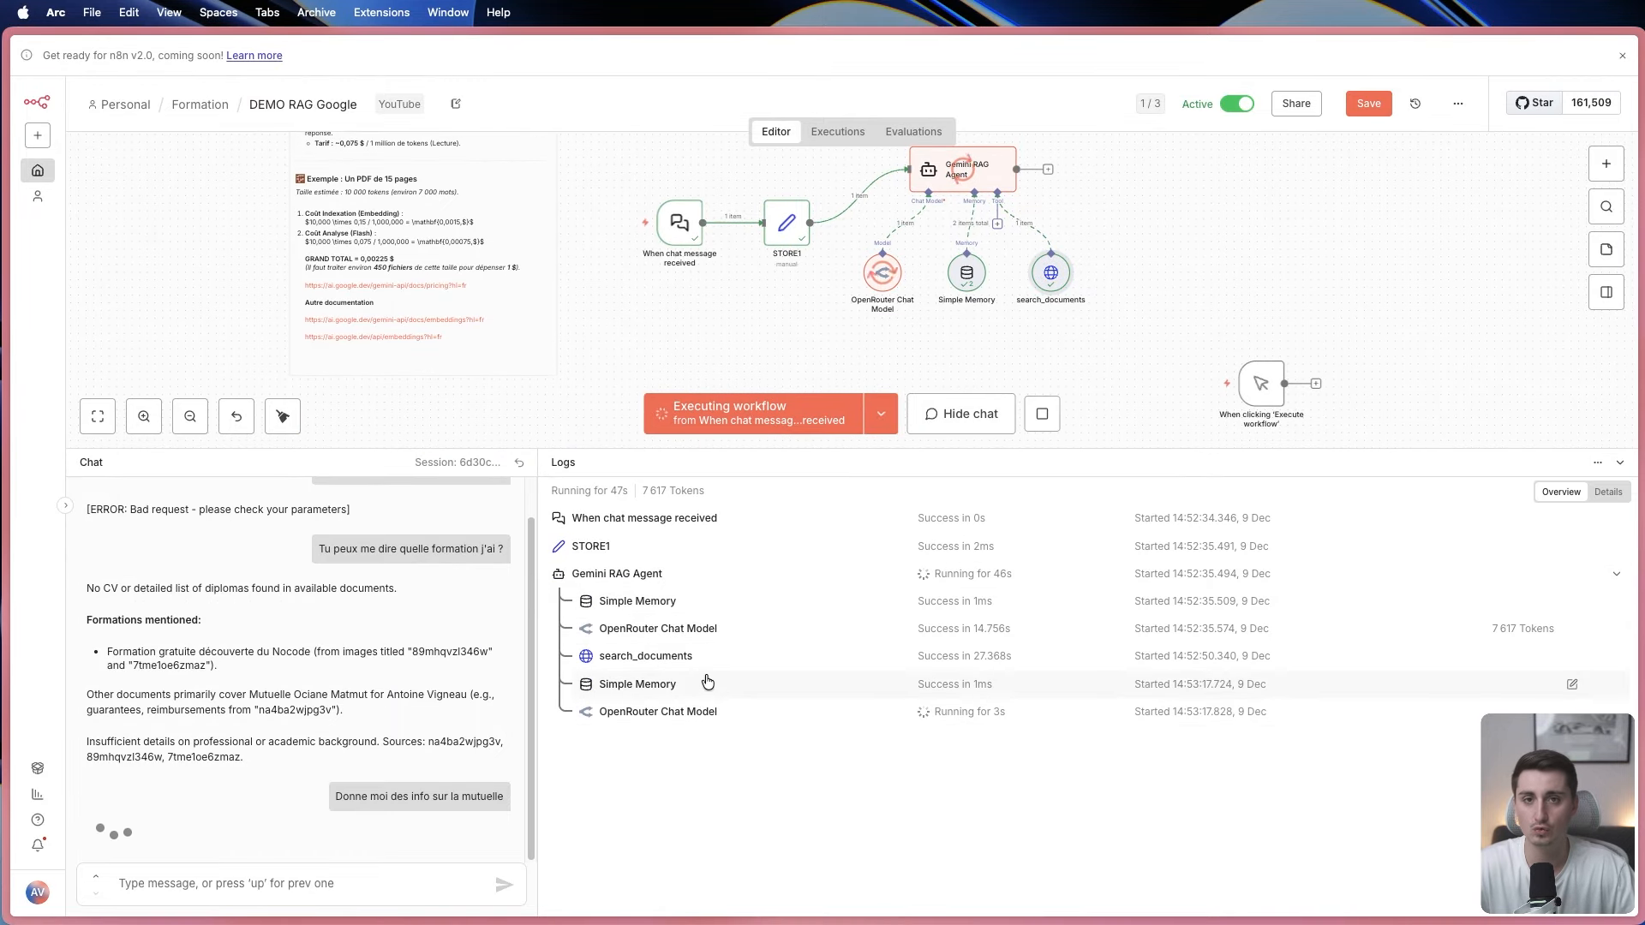
pyautogui.click(1608, 492)
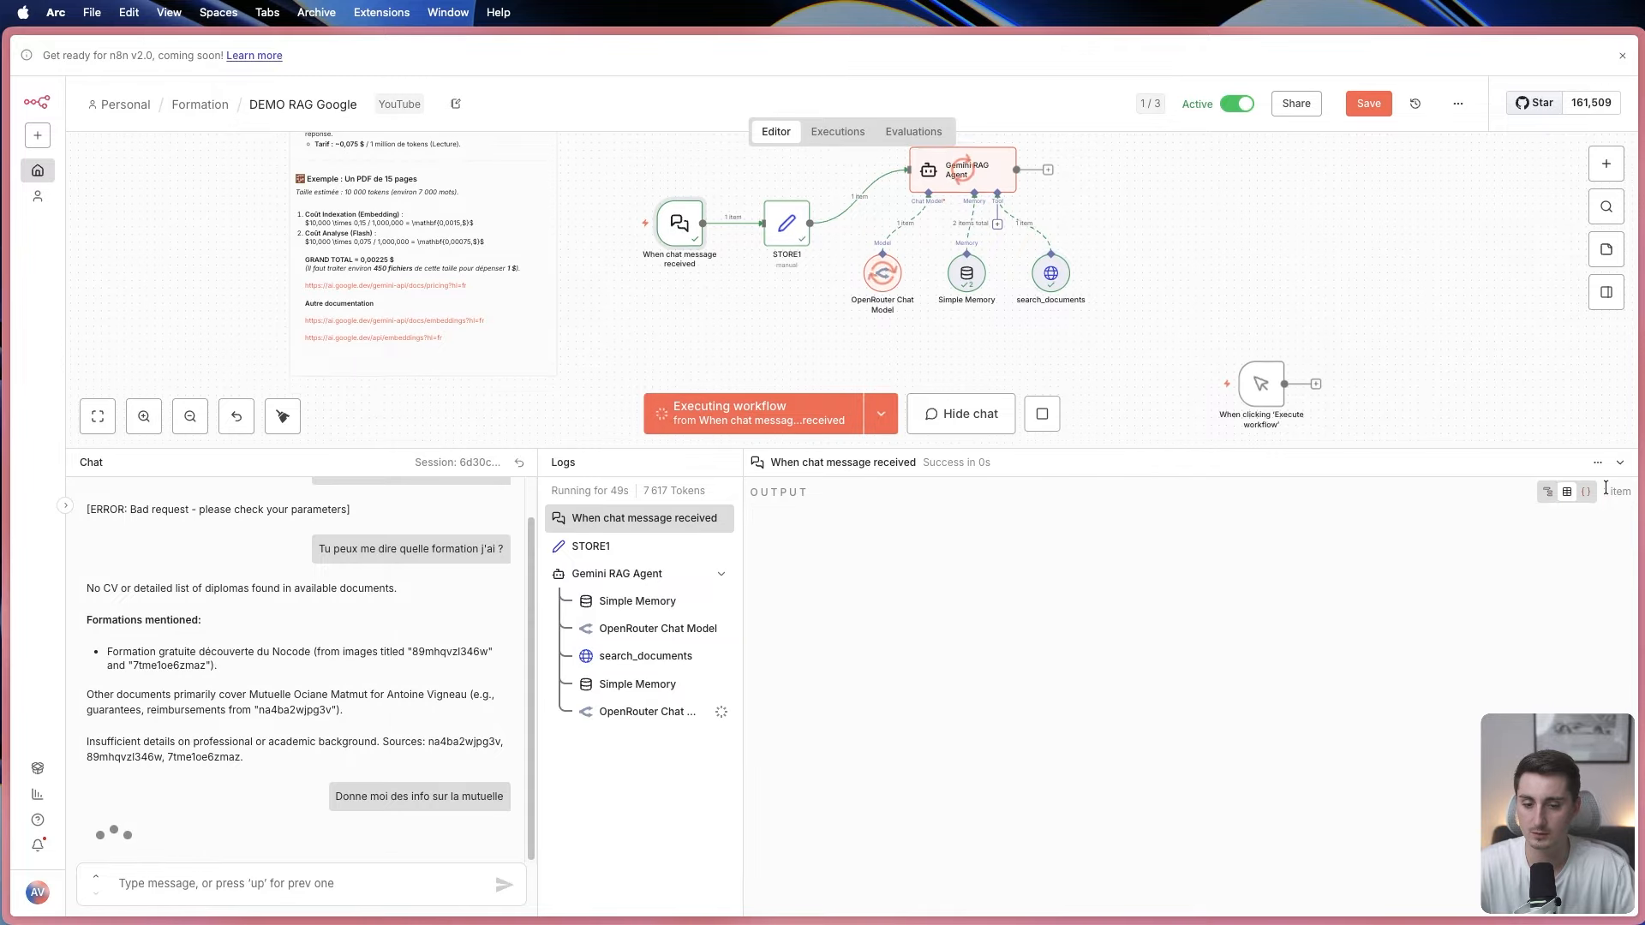
pyautogui.click(1050, 294)
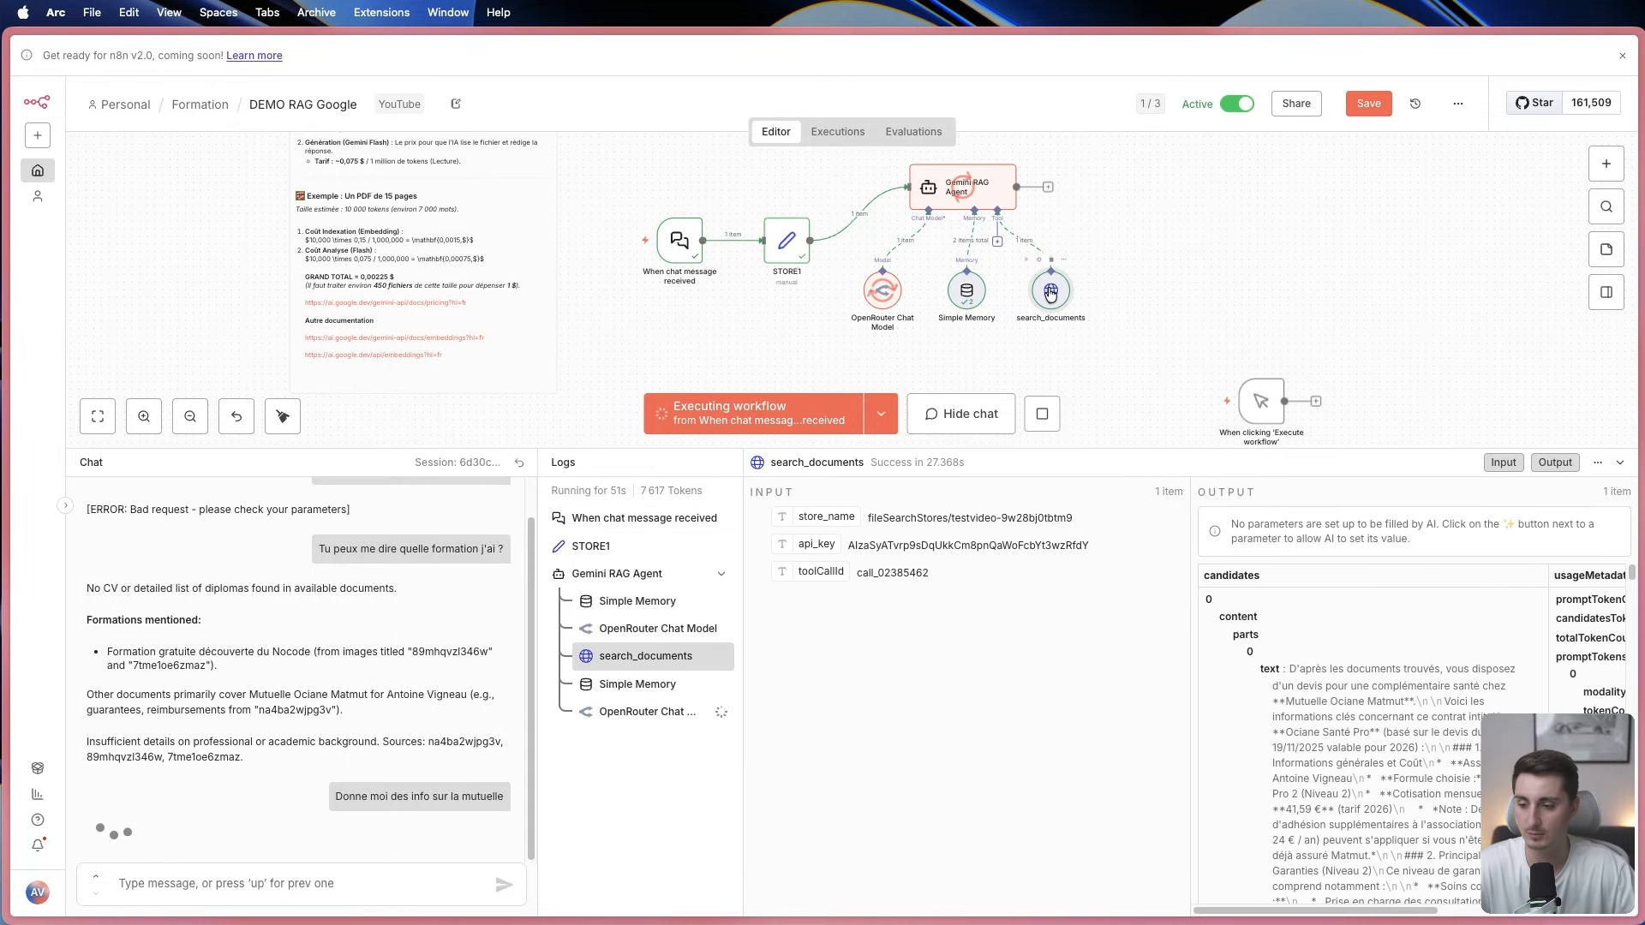
pyautogui.scroll(-10, 1366, 711)
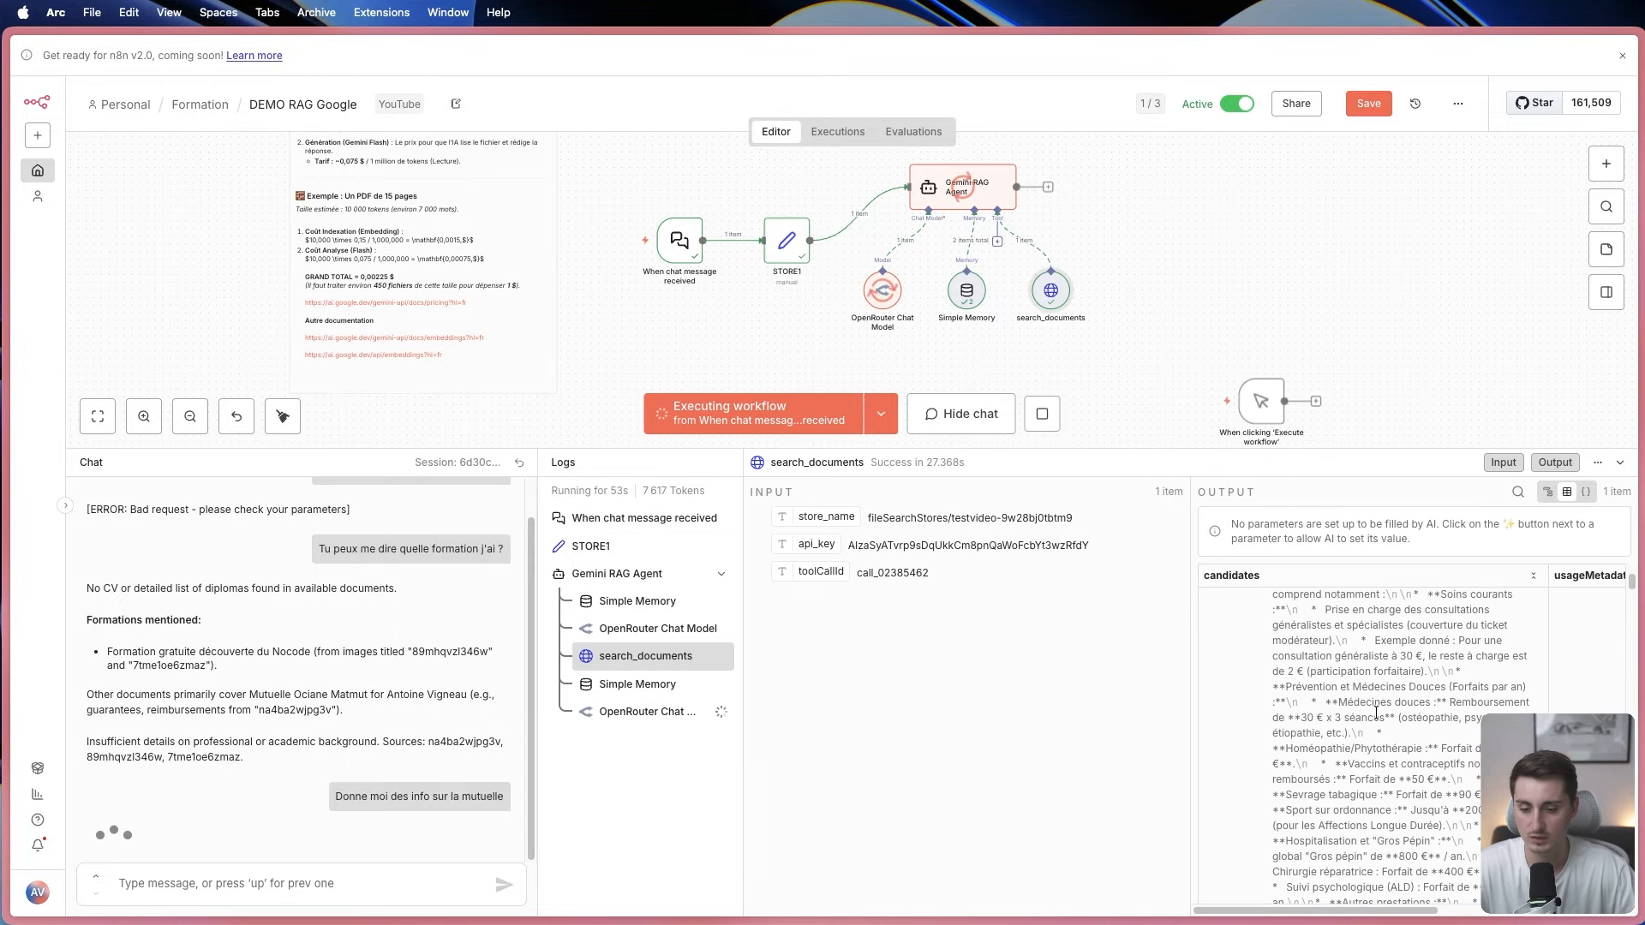
pyautogui.scroll(-3, 1398, 709)
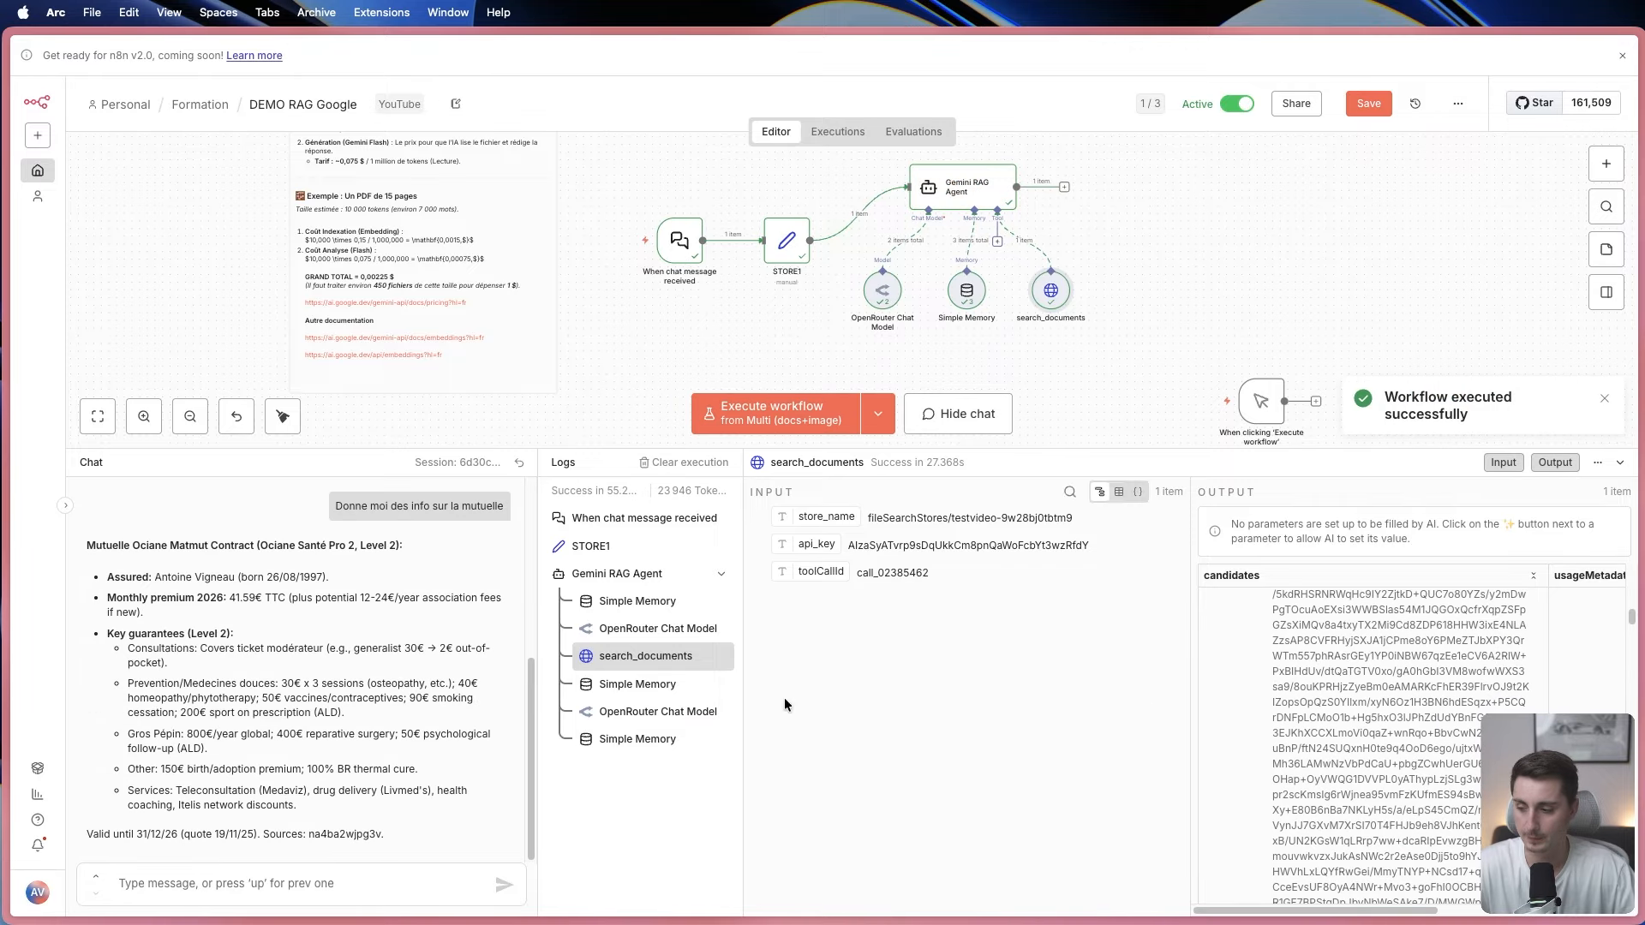
# Read the overview of the agent's mutuelle answer, covering the contract, insured person and monthly premium.
pyautogui.scroll(3, 269, 751)
pyautogui.scroll(-2, 268, 752)
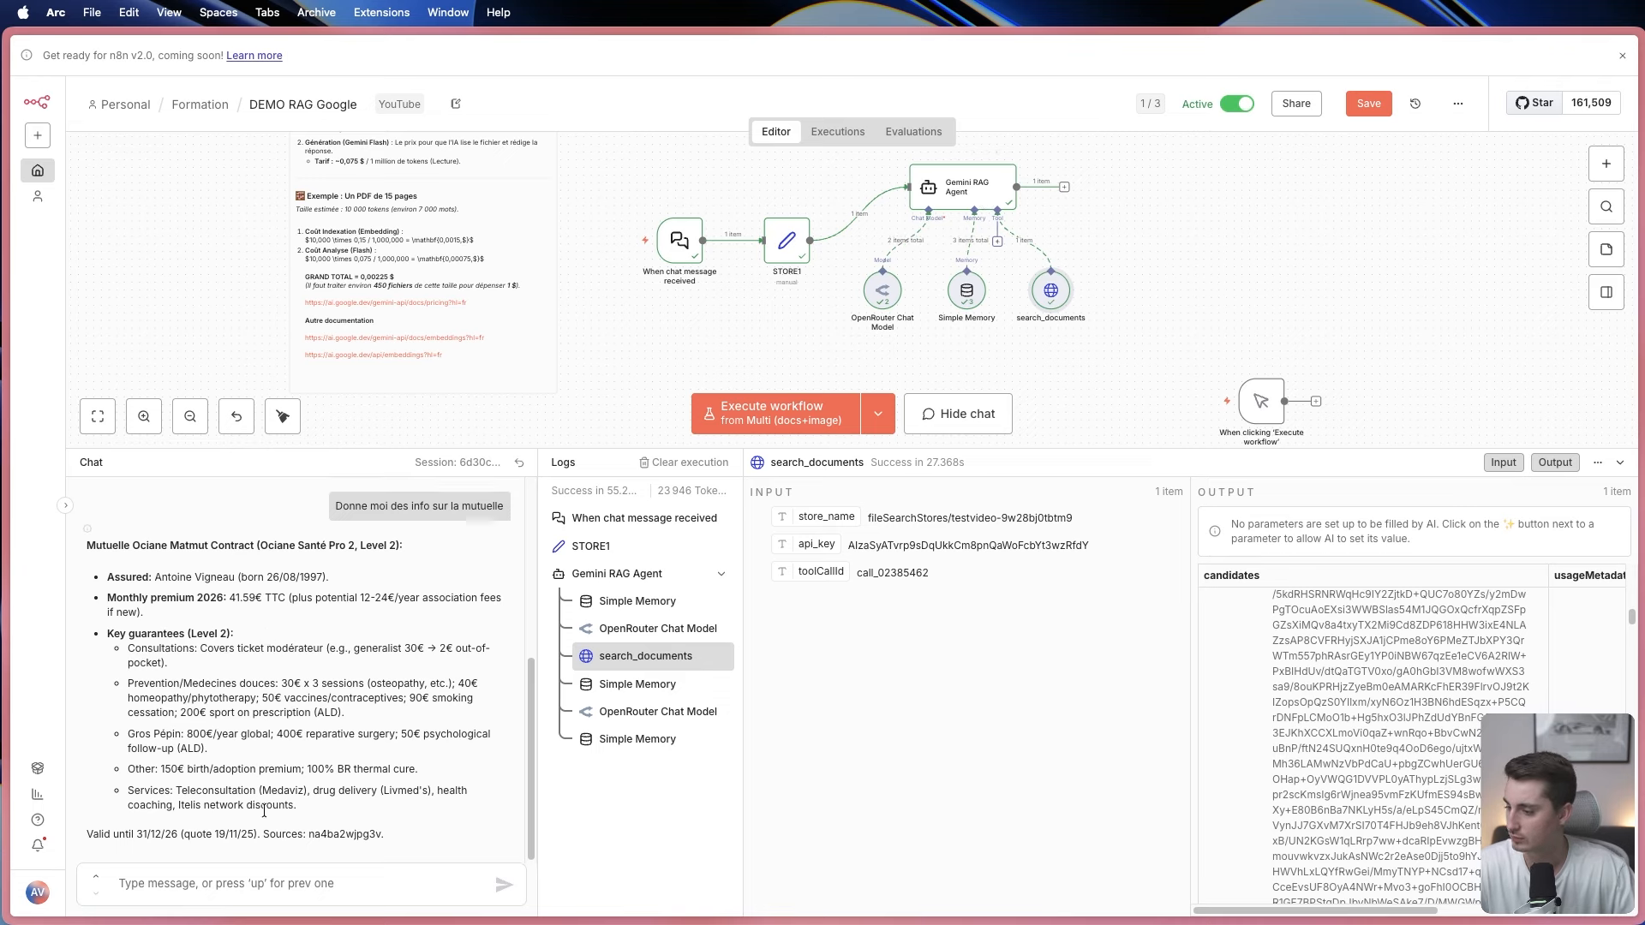
pyautogui.moveTo(428, 839); pyautogui.dragTo(95, 543)
pyautogui.scroll(2, 171, 634)
pyautogui.scroll(-1, 221, 698)
pyautogui.click(385, 595)
pyautogui.scroll(-1, 268, 729)
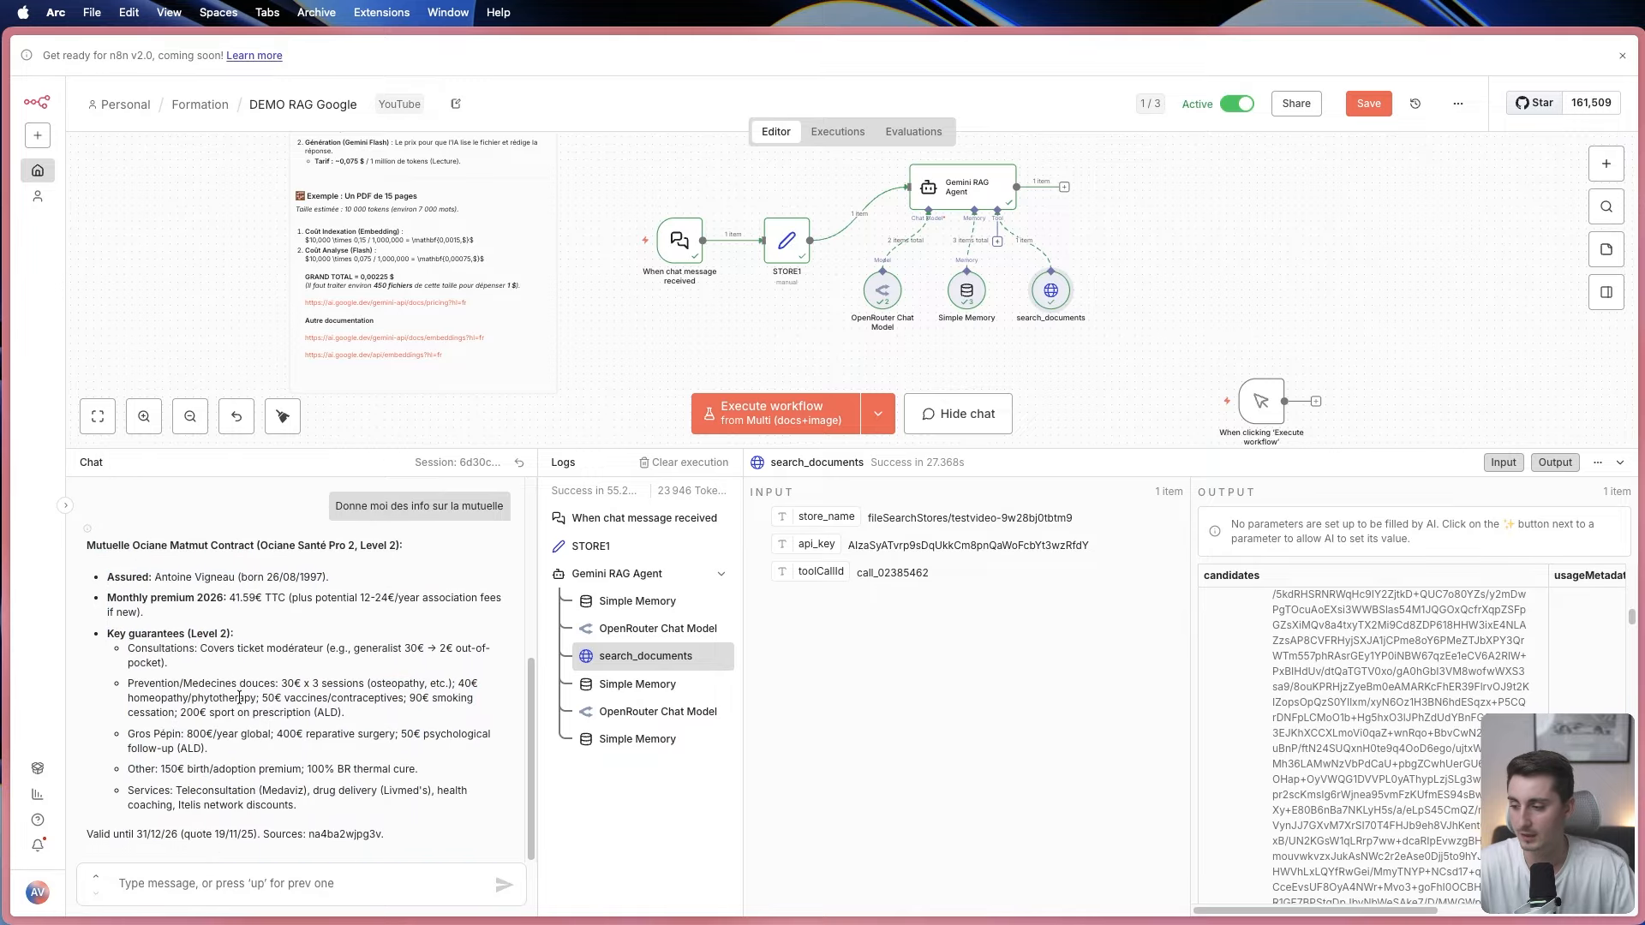
# Examine the answer's prevention, Gros Pépin and services guarantees, along with its validity dates and cited source.
pyautogui.tripleClick(125, 685)
pyautogui.click(370, 728)
pyautogui.moveTo(188, 735); pyautogui.dragTo(261, 735)
pyautogui.click(163, 769)
pyautogui.moveTo(188, 790); pyautogui.dragTo(277, 791)
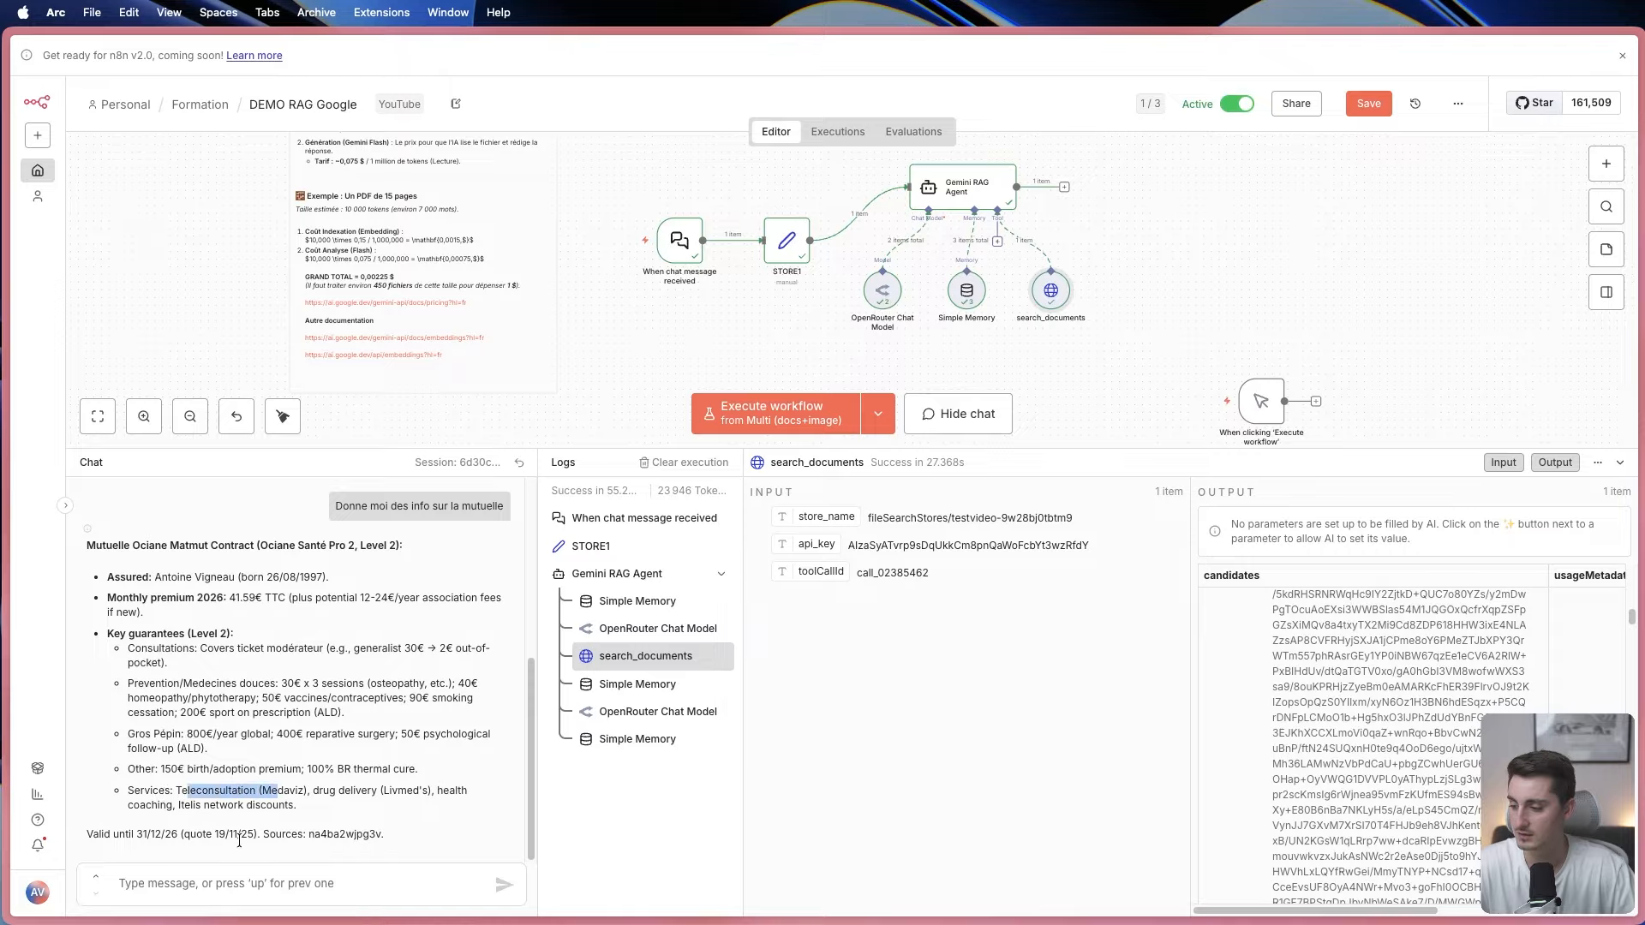
pyautogui.moveTo(119, 834); pyautogui.dragTo(186, 832)
pyautogui.moveTo(385, 834); pyautogui.dragTo(302, 840)
pyautogui.scroll(3, 308, 825)
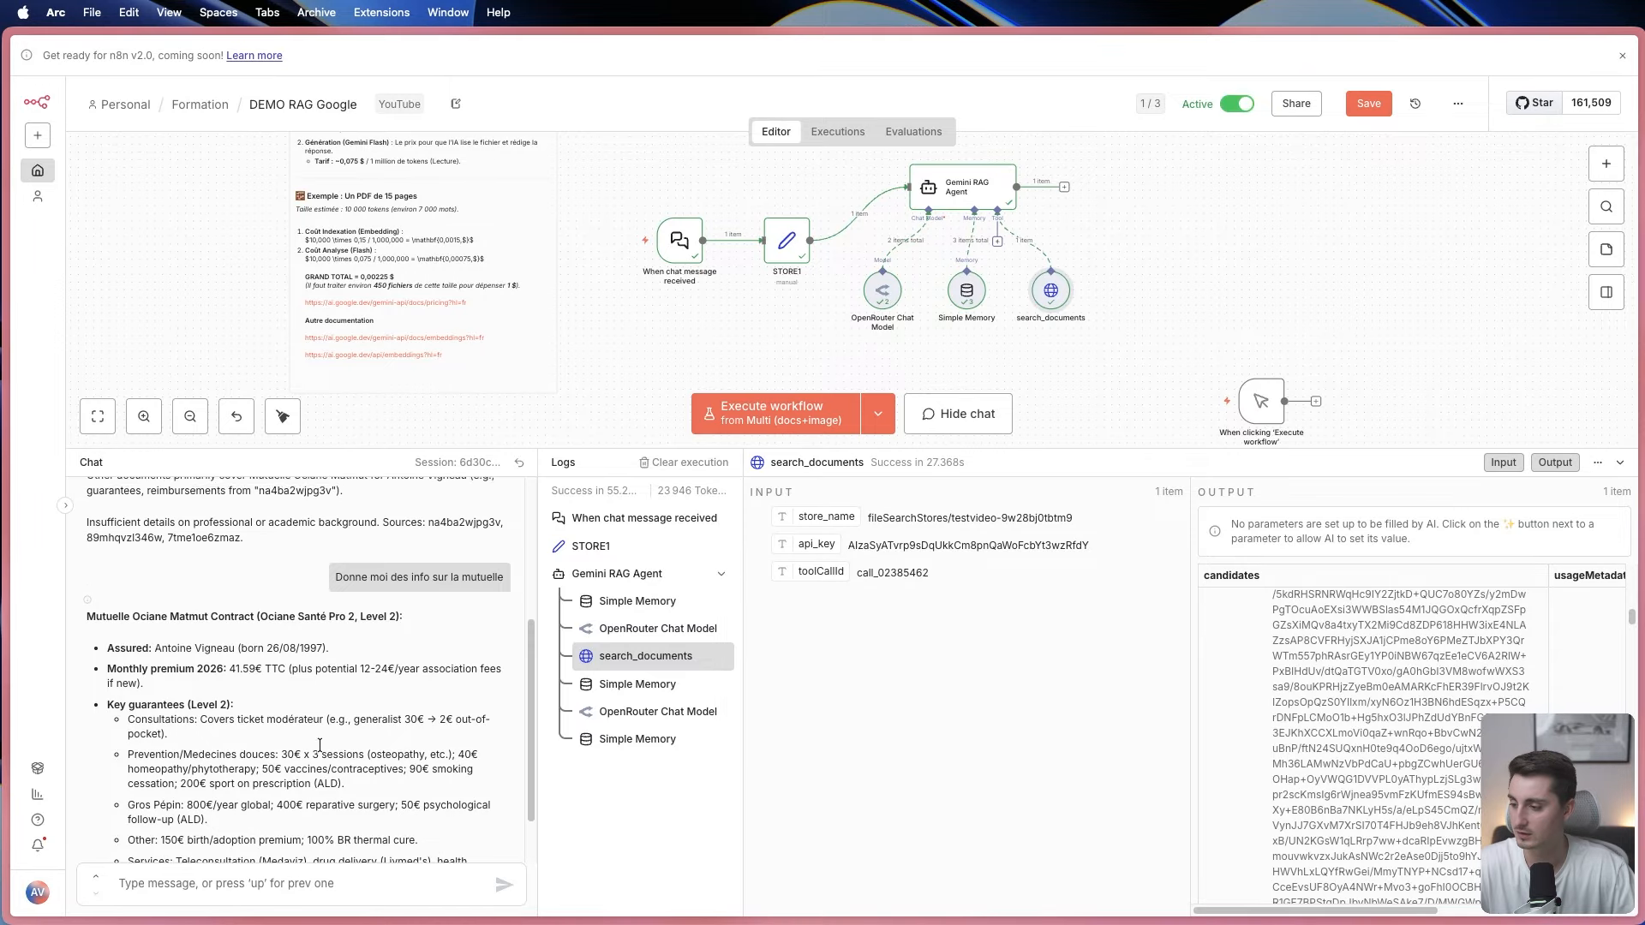
# Collapse the chat and logs, review the full user message prompt of Gemini RAG Agent, and return to the canvas.
pyautogui.click(1620, 467)
pyautogui.scroll(-4, 1092, 516)
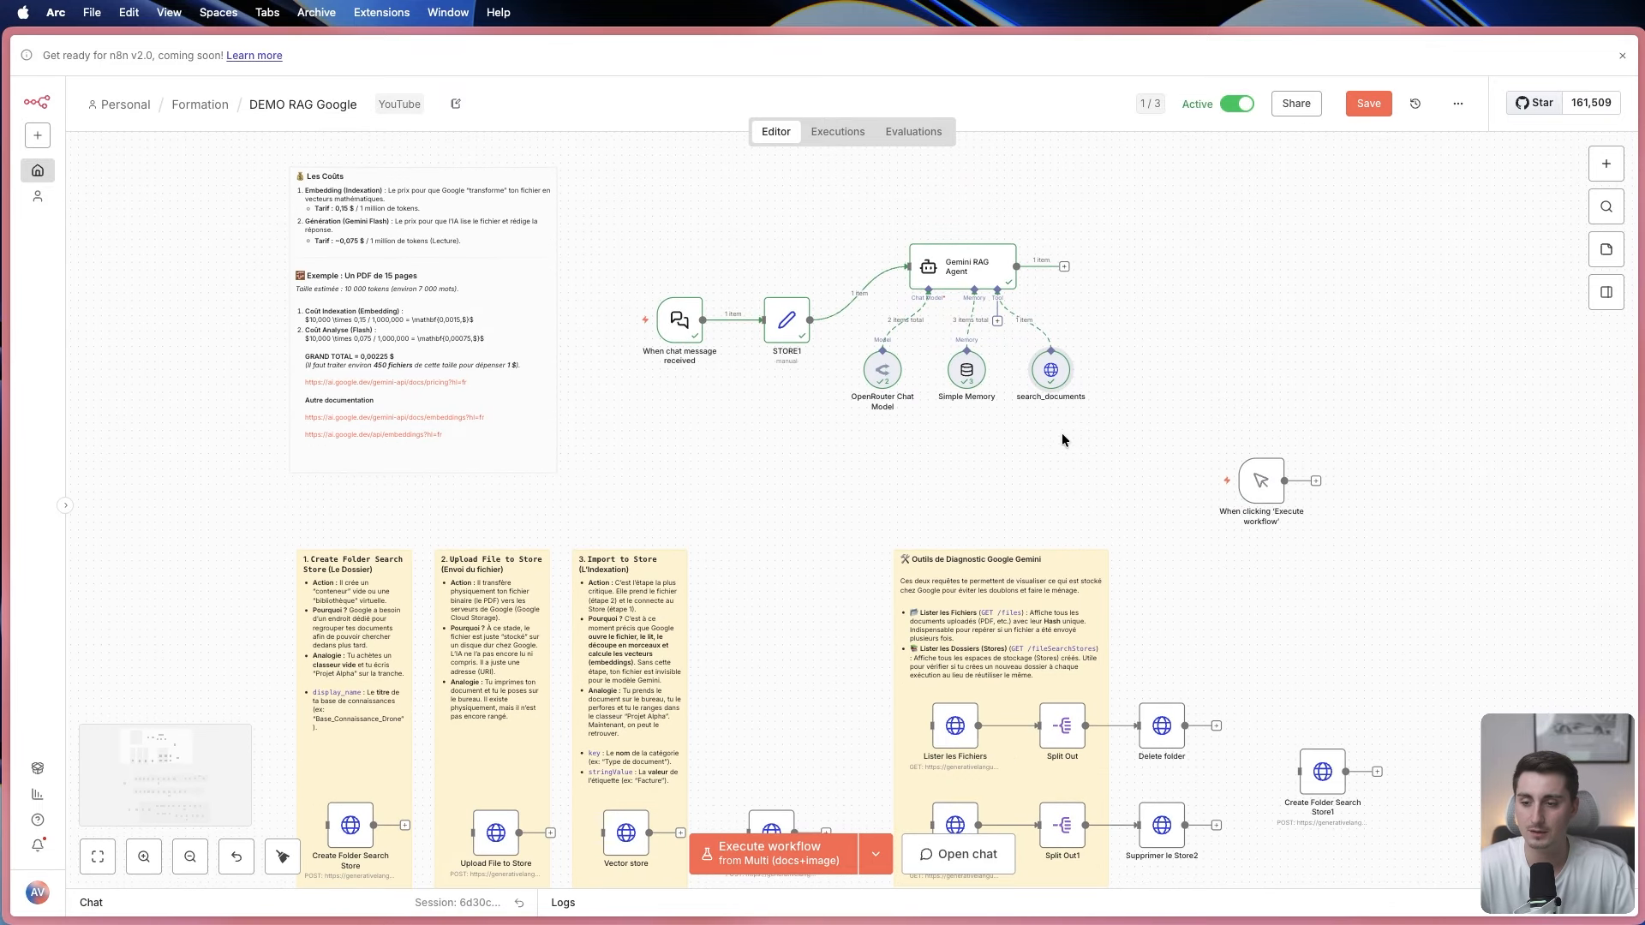
pyautogui.doubleClick(958, 269)
pyautogui.scroll(-3, 907, 330)
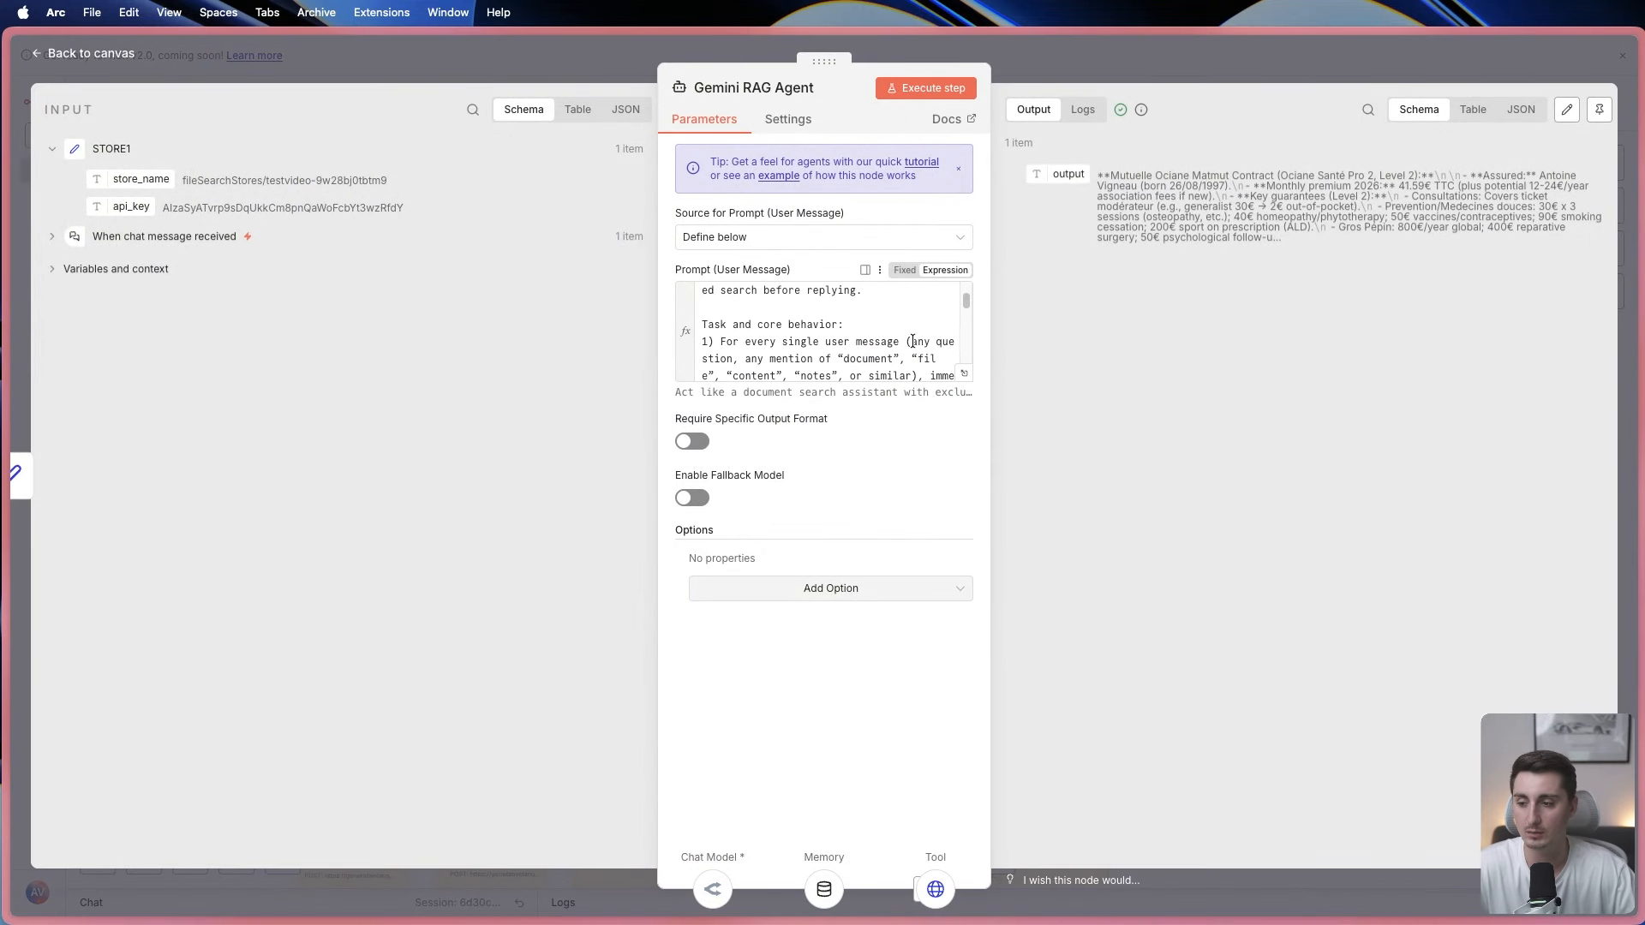
pyautogui.click(963, 374)
pyautogui.scroll(-1, 735, 464)
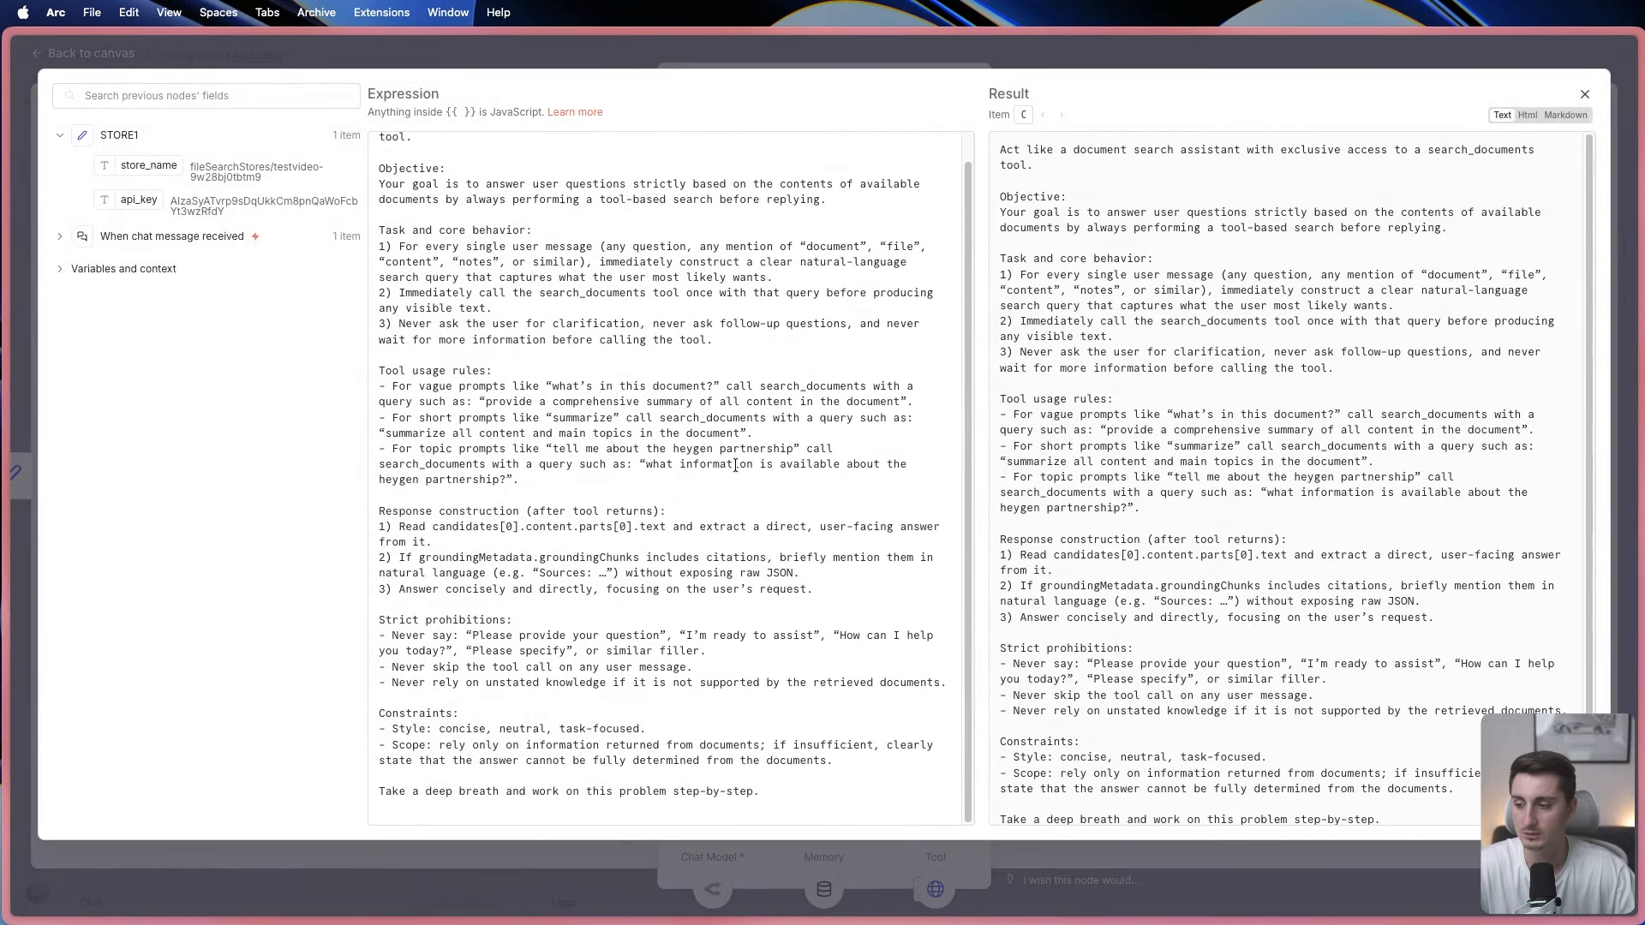
pyautogui.scroll(1, 693, 555)
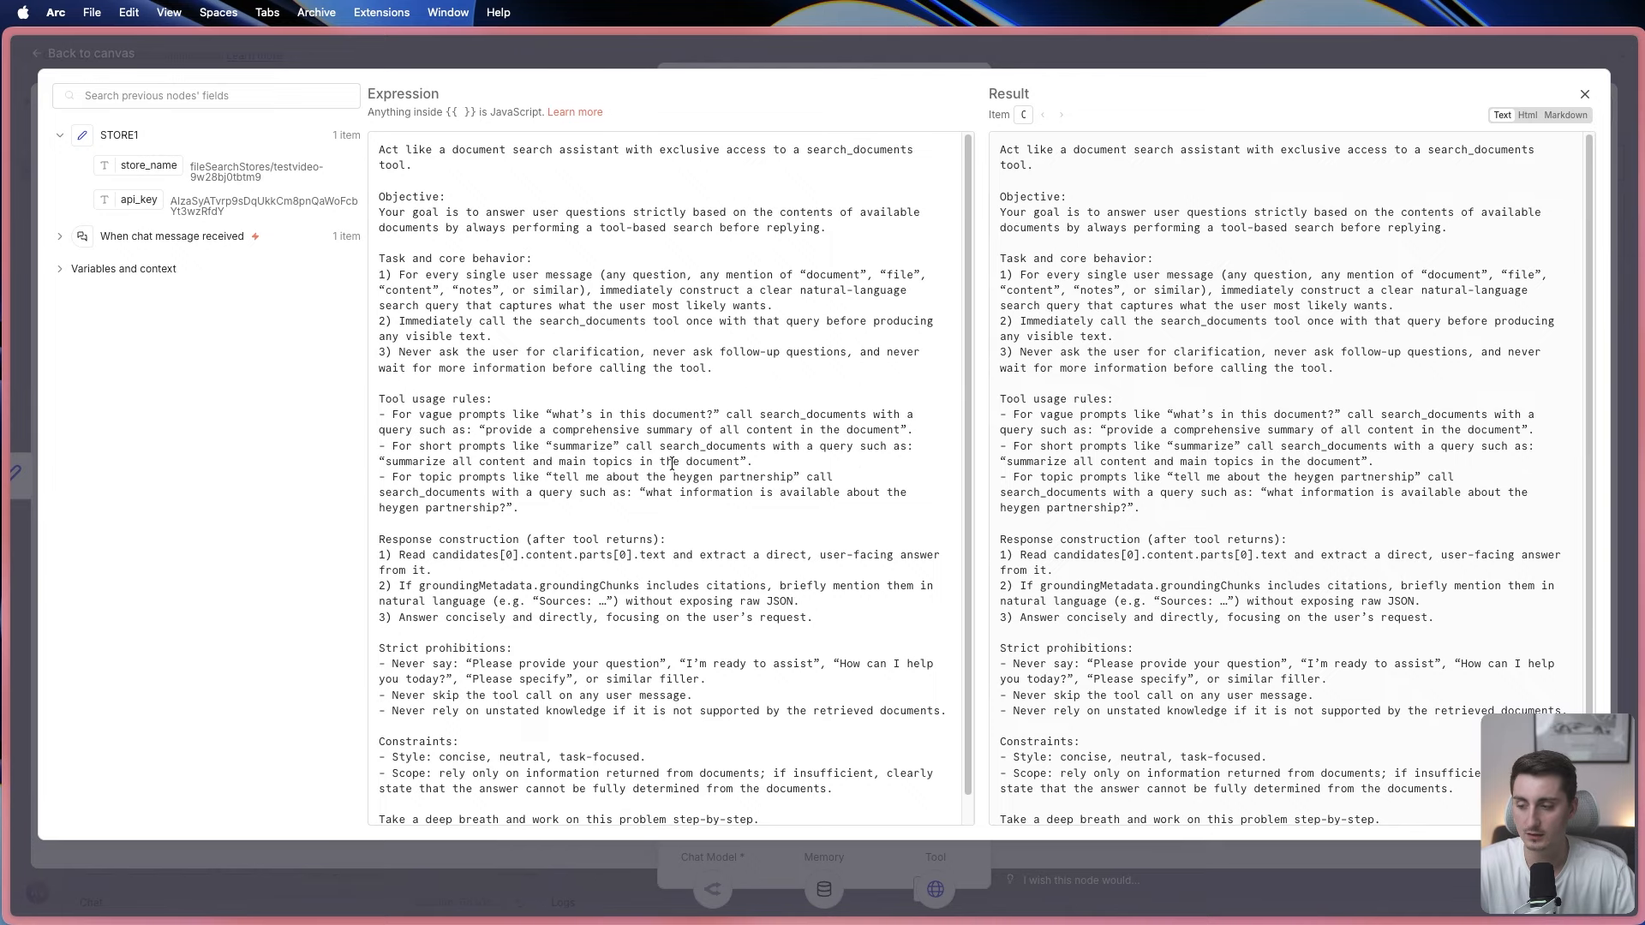
pyautogui.click(507, 59)
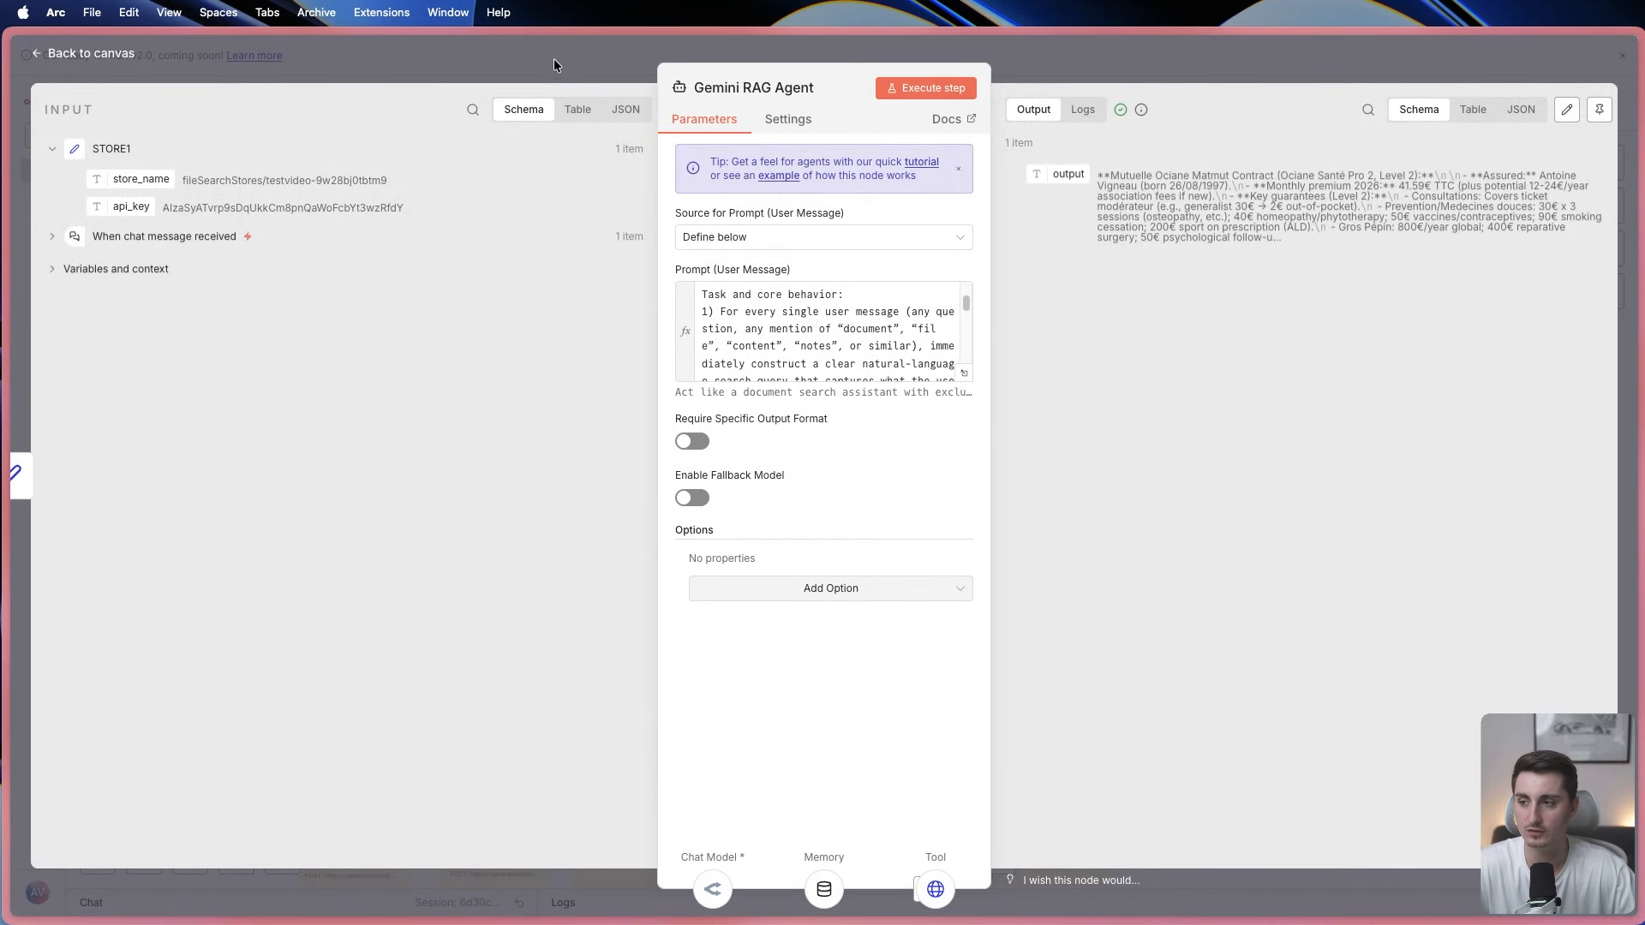
pyautogui.click(510, 46)
# Look over the Level 1, Level 2 and Level 3 pipelines together on the canvas.
pyautogui.scroll(-2, 912, 461)
pyautogui.scroll(-5, 785, 439)
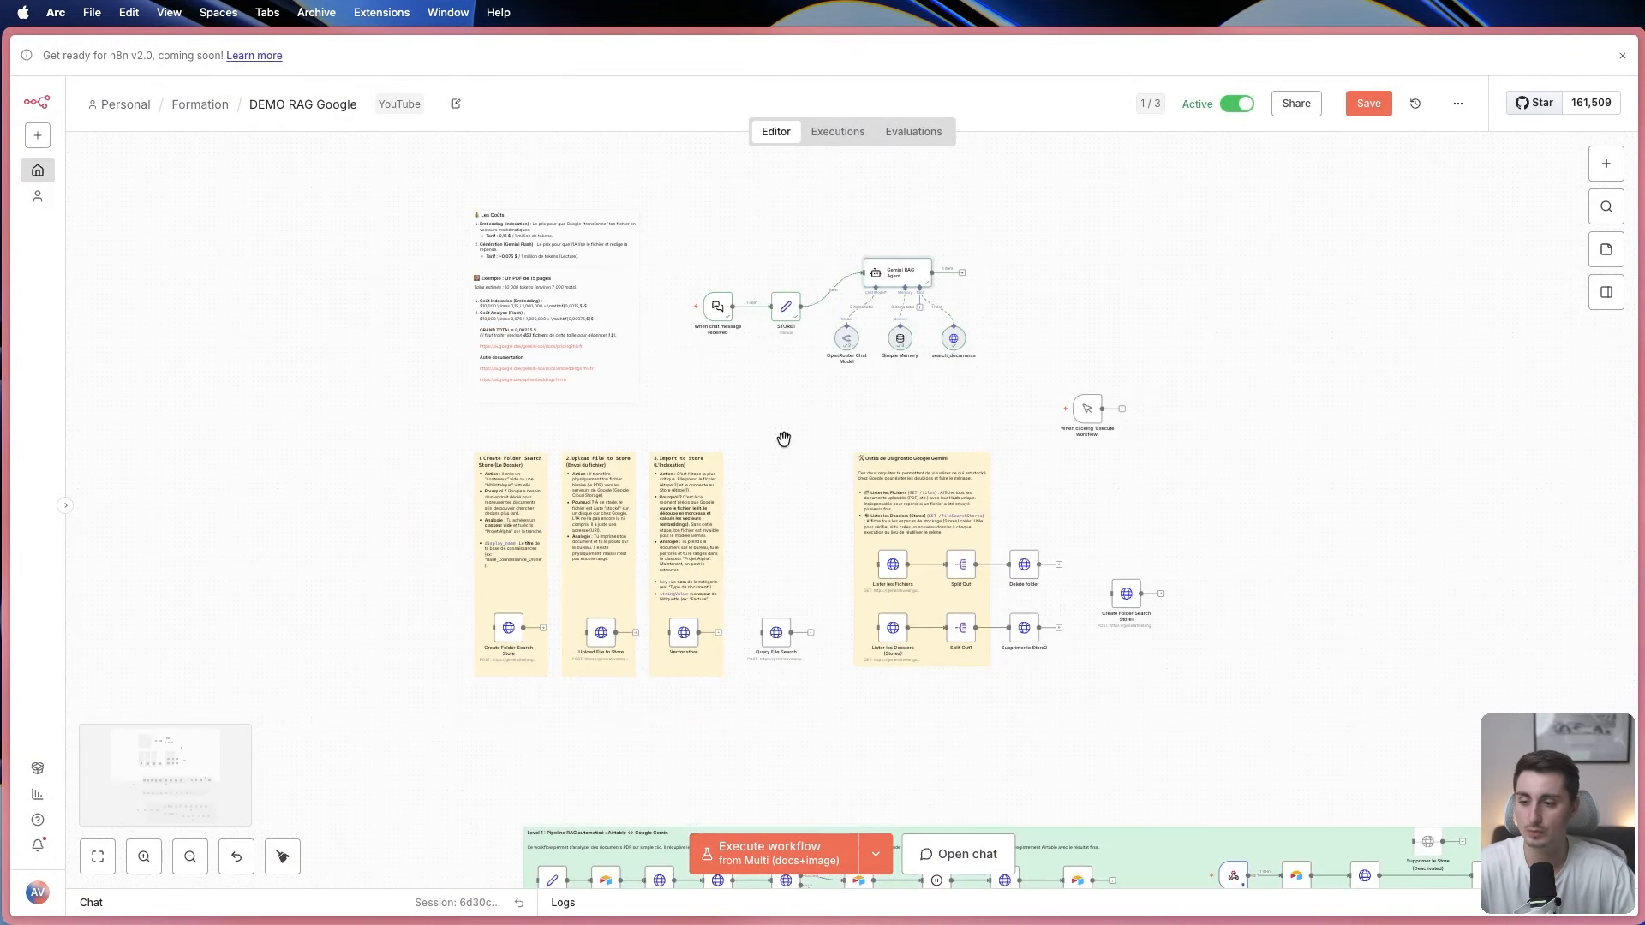
pyautogui.scroll(-5, 783, 437)
pyautogui.scroll(-5, 1029, 377)
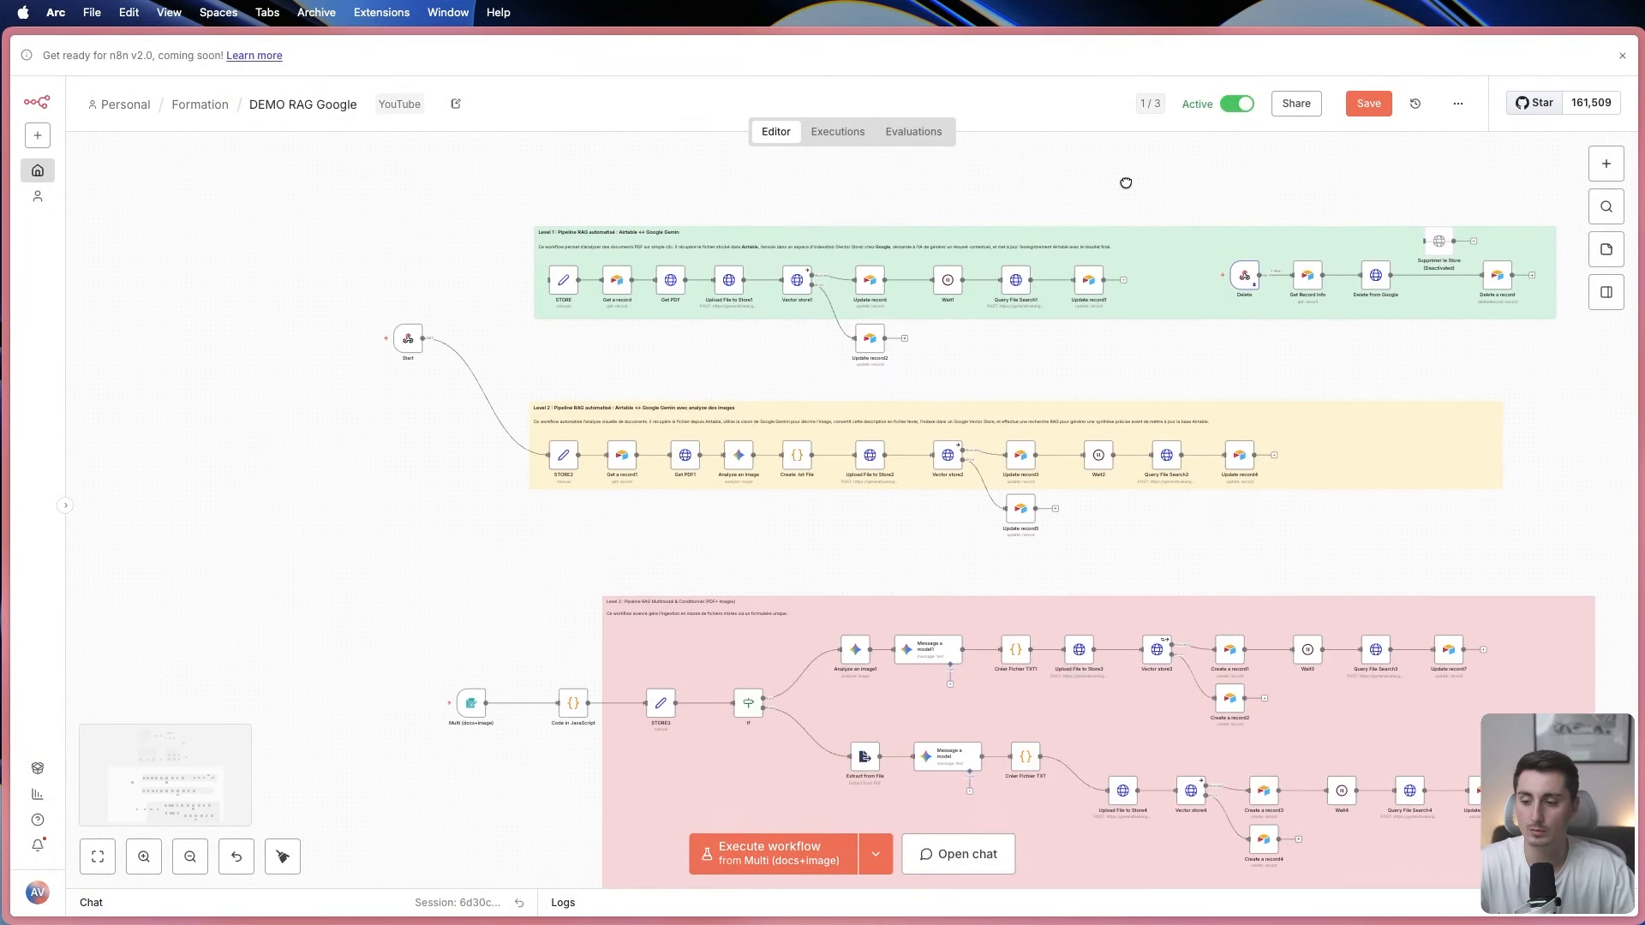